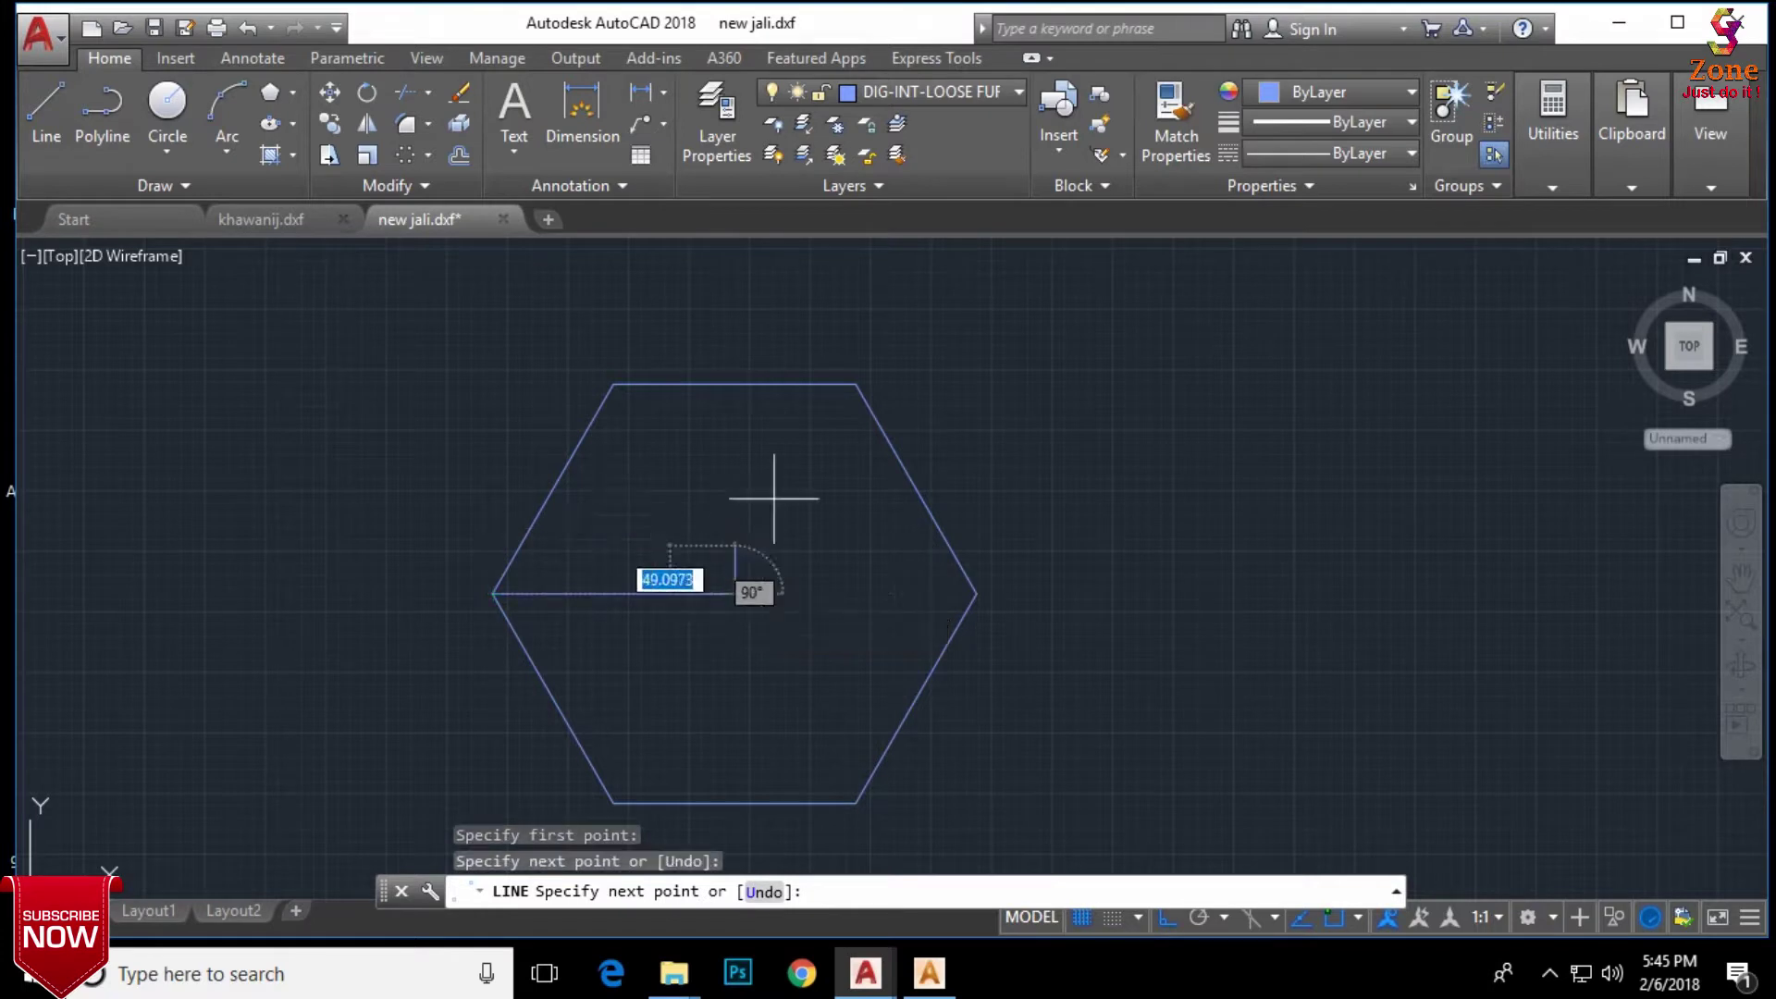
# Step: Draw a line from the large hexagon's upper-left vertex to its centre, meeting the end of the existing horizontal line
pyautogui.press('Escape')
pyautogui.click(51, 111)
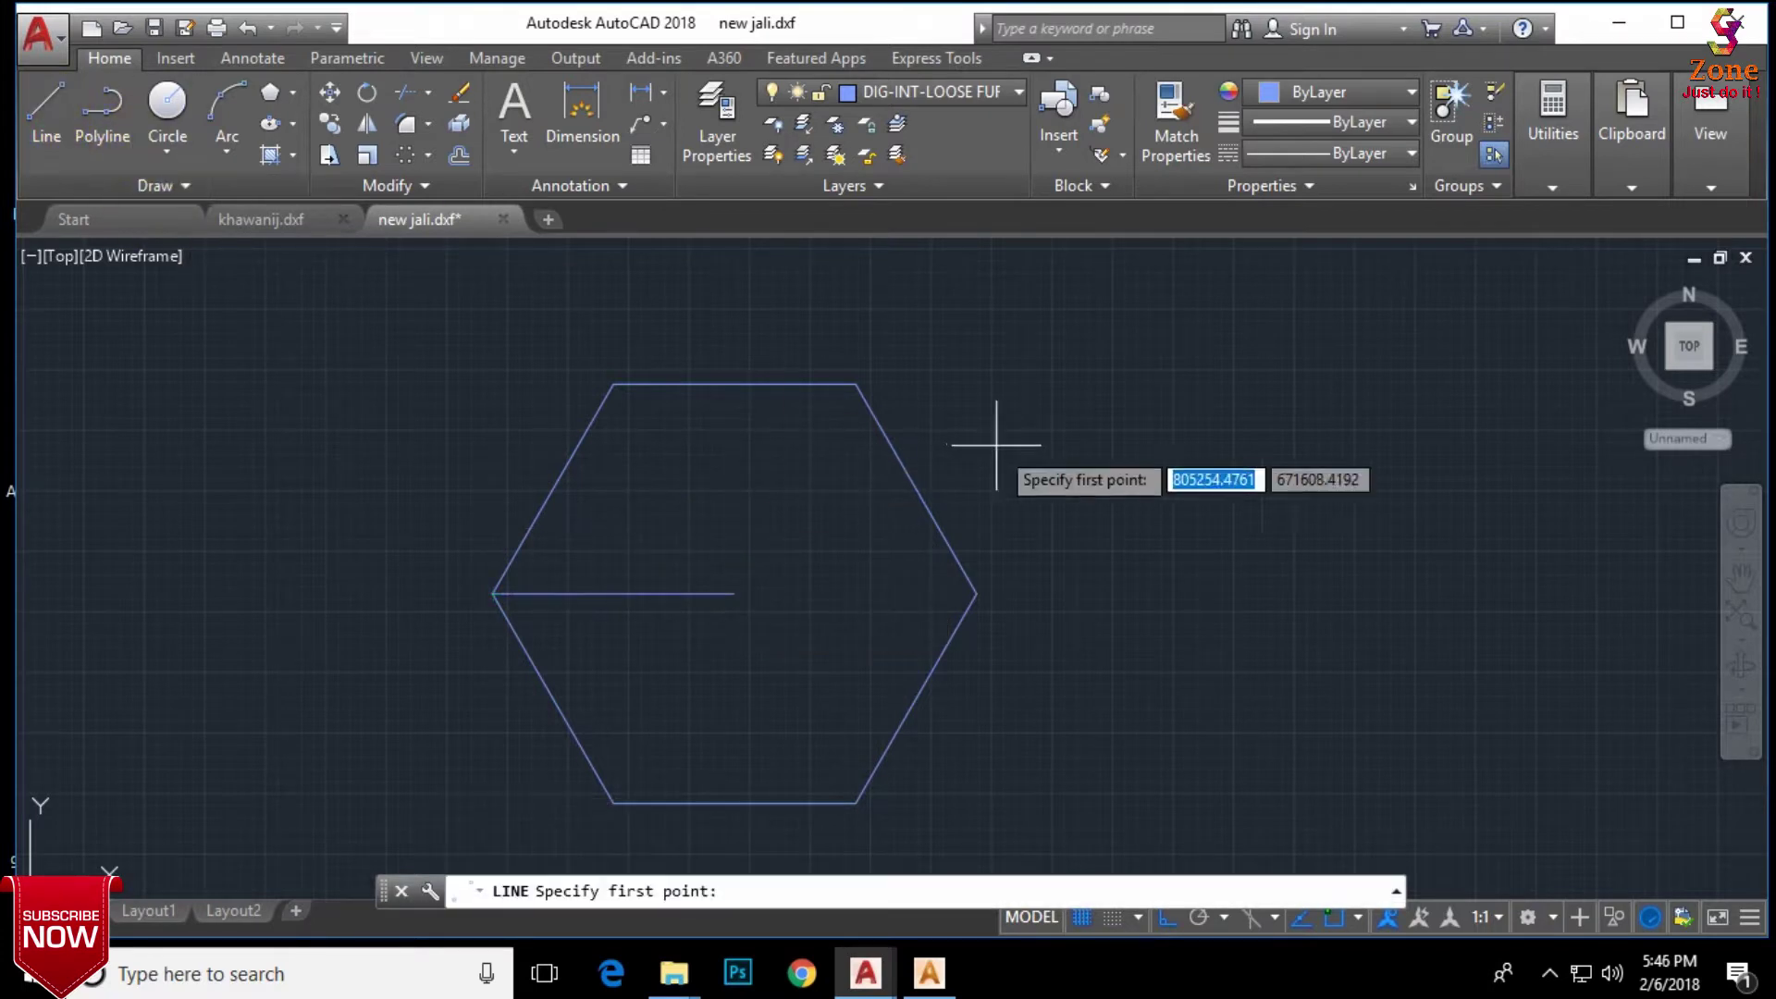
pyautogui.click(614, 382)
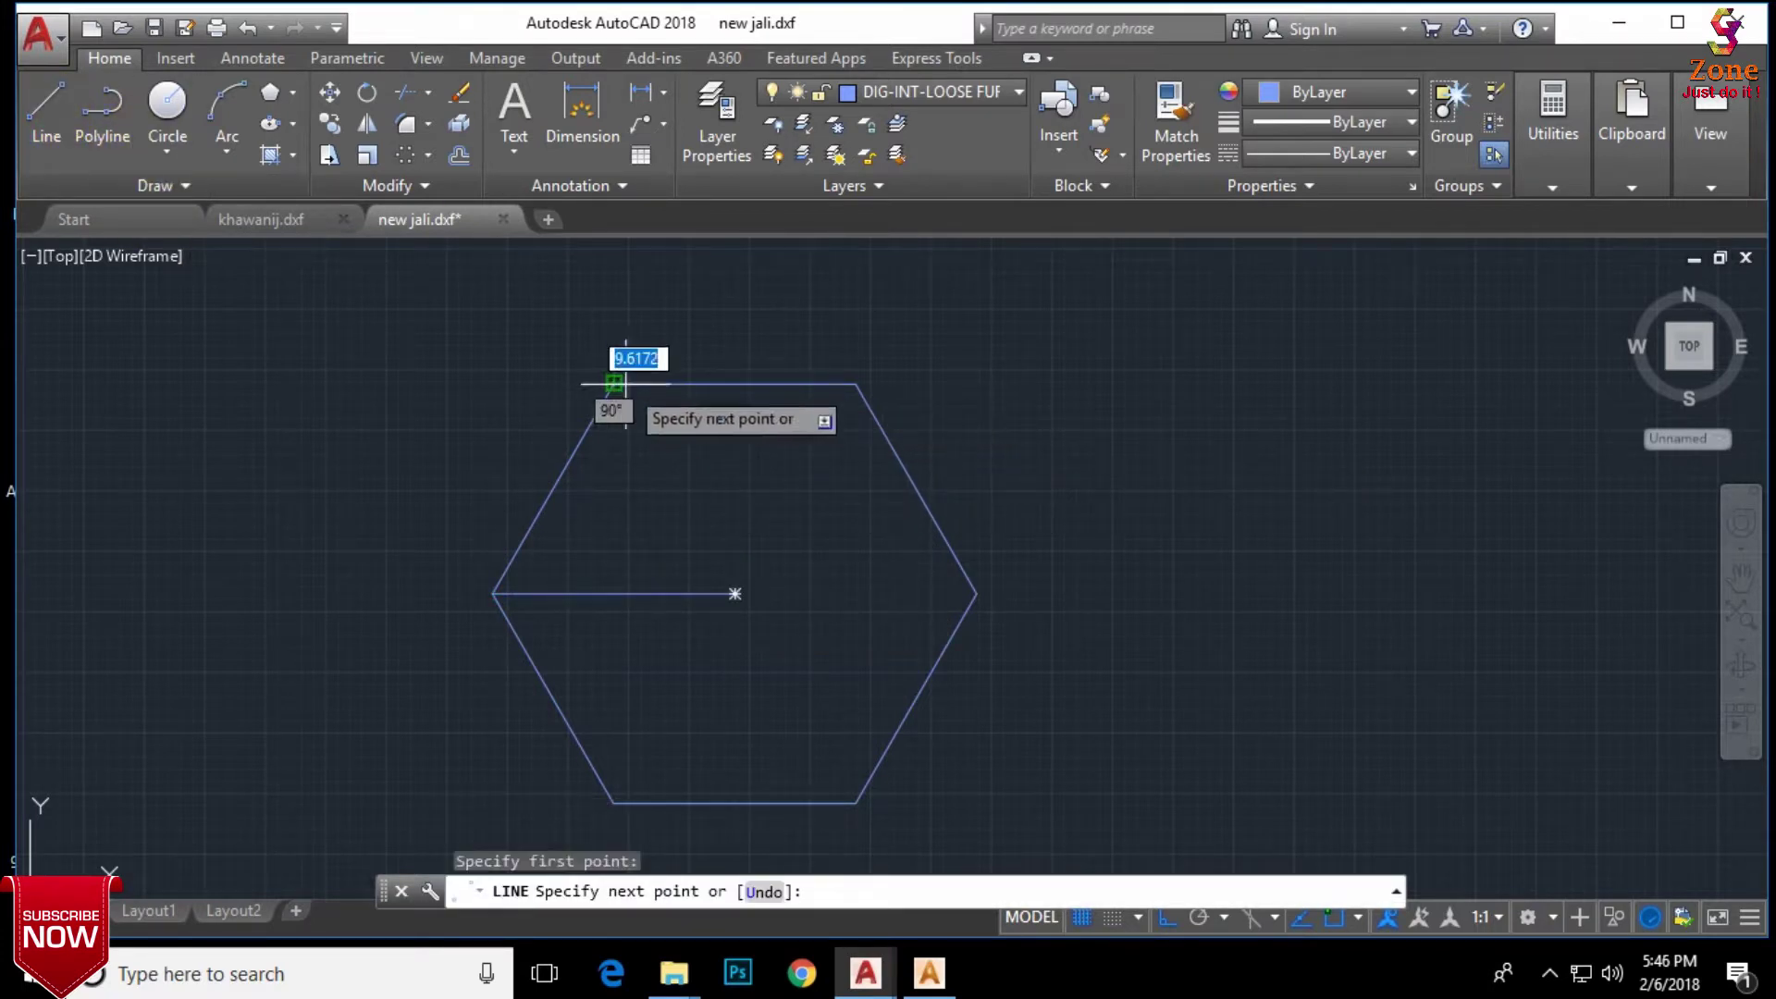
pyautogui.click(734, 594)
pyautogui.press('Escape')
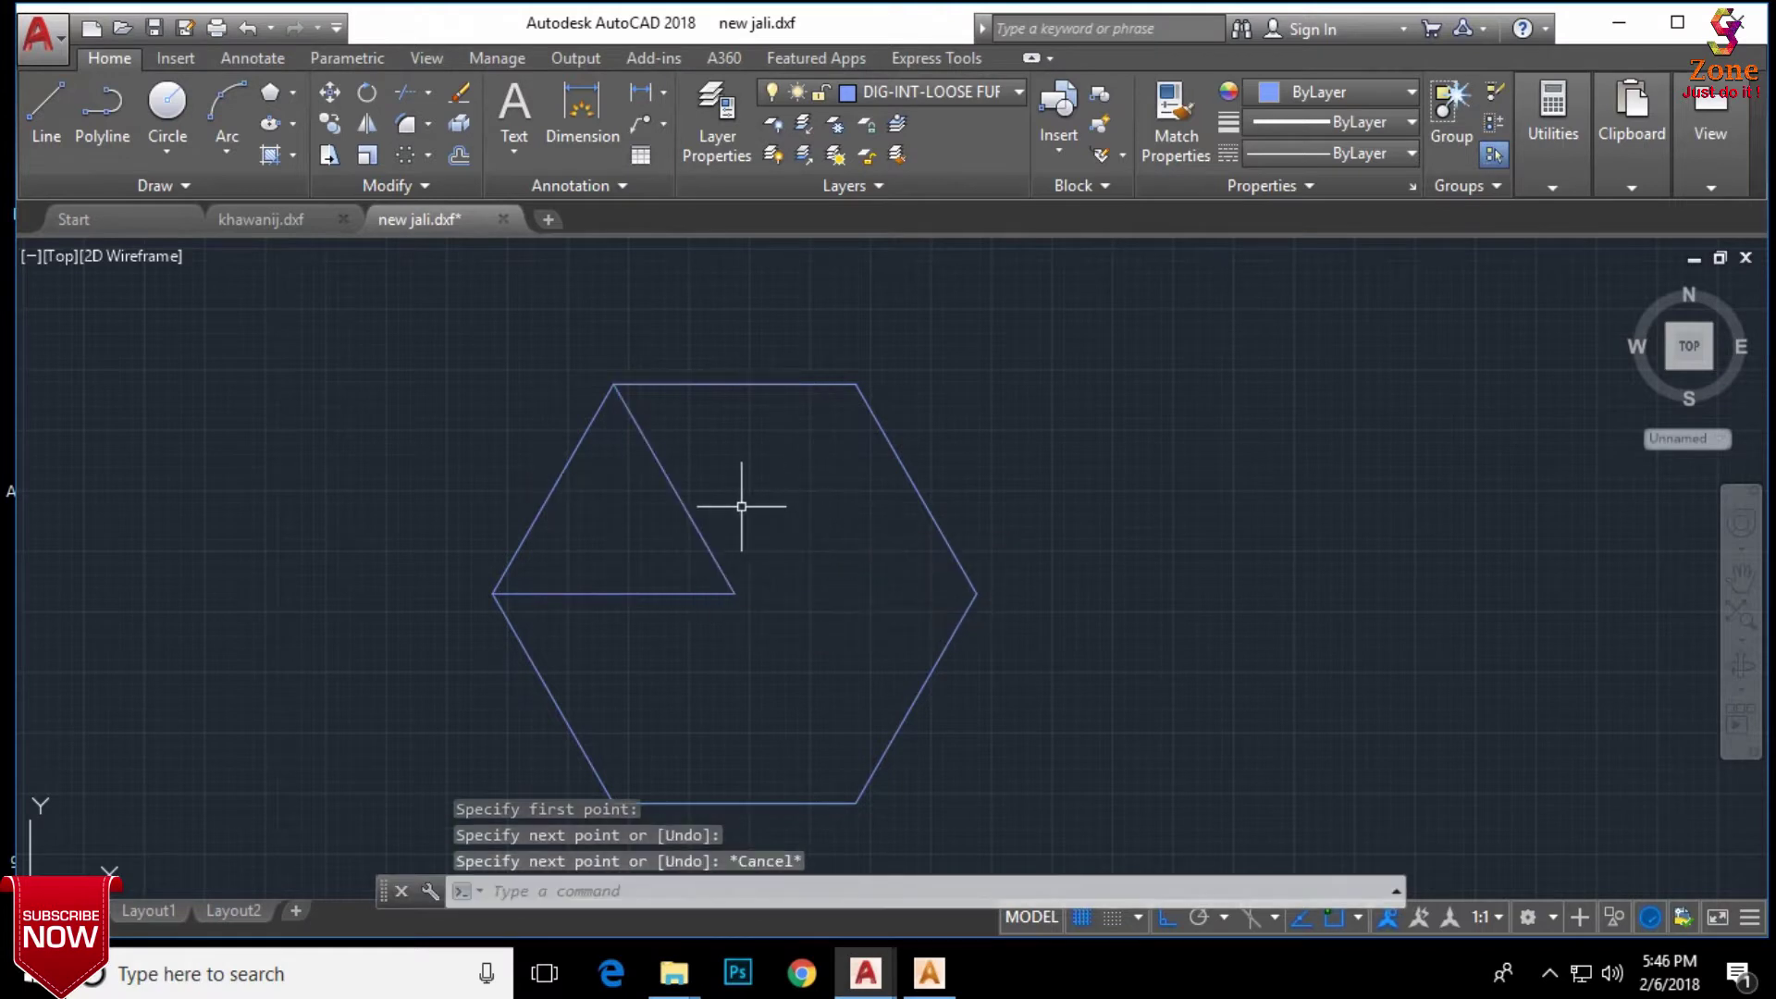
# Step: Draw a six-sided polygon inscribed in a circle of radius about 66 in the empty space beside the large hexagon
pyautogui.moveTo(739, 569); pyautogui.dragTo(744, 477, button='middle')
pyautogui.scroll(2, 762, 555)
pyautogui.scroll(-2, 726, 527)
pyautogui.click(275, 102)
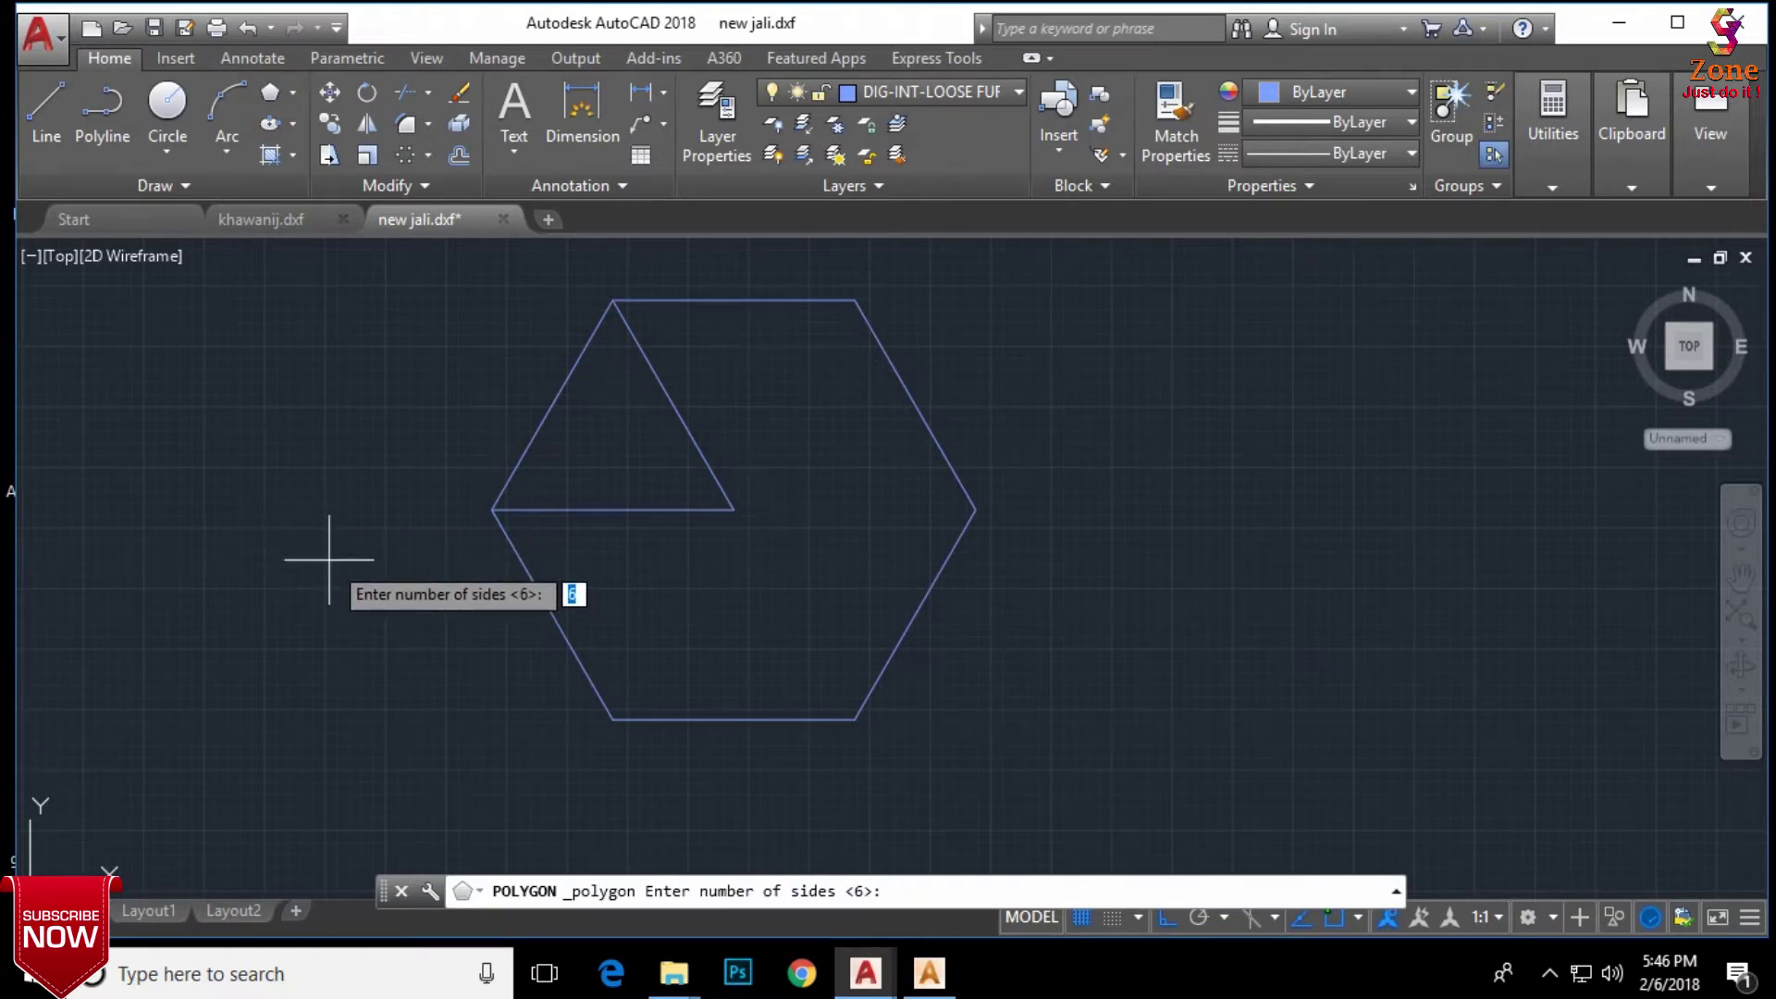
pyautogui.press('Return')
pyautogui.click(273, 526)
pyautogui.click(364, 595)
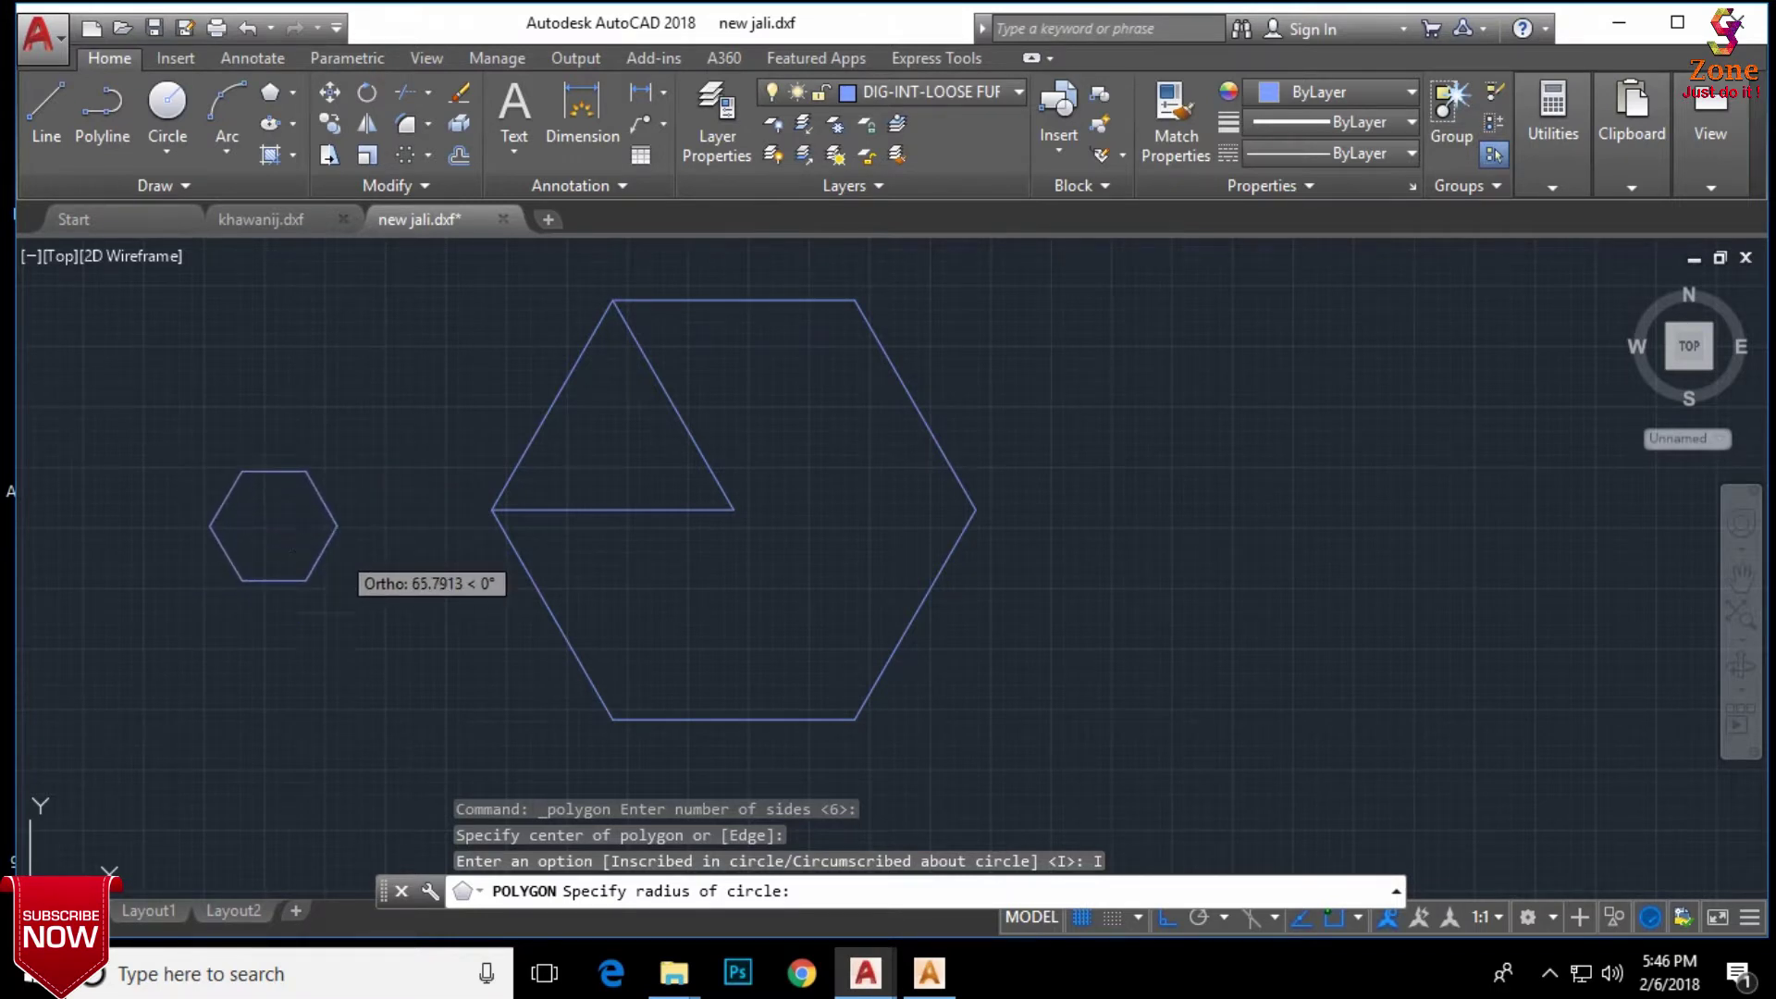
pyautogui.click(336, 541)
# Step: Check the length of the horizontal line from the large hexagon's vertex to its centre with a linear dimension
pyautogui.scroll(2, 305, 529)
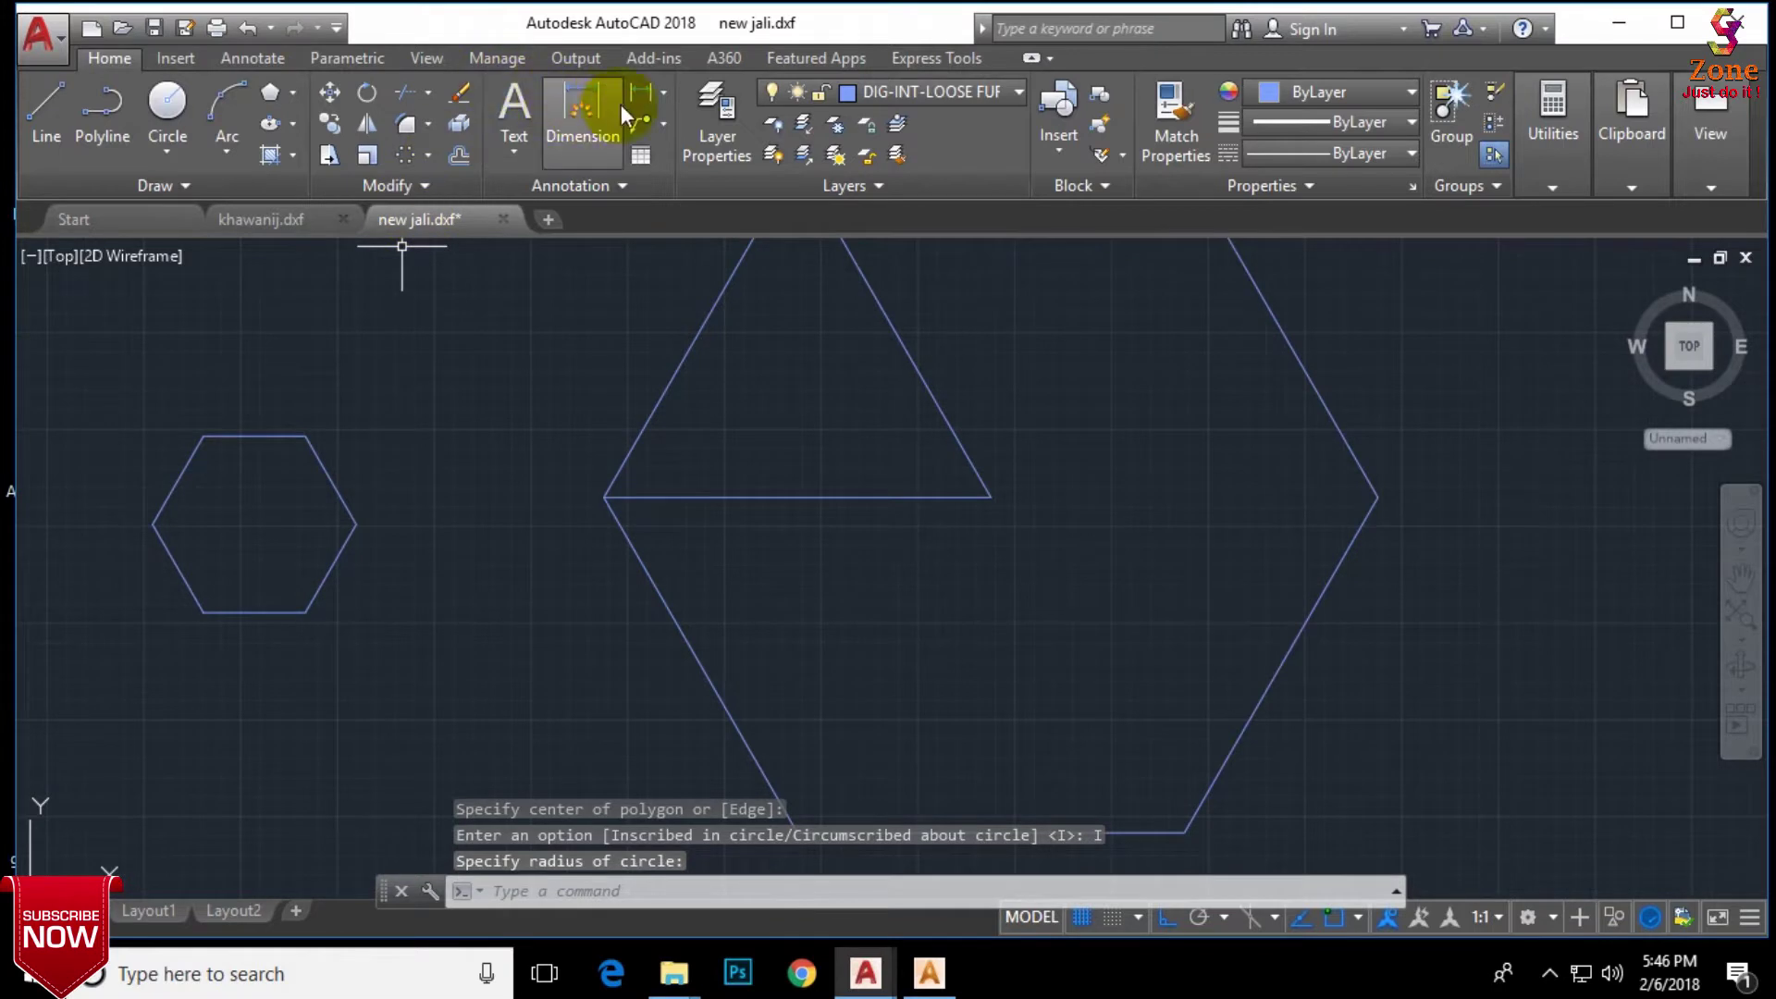
pyautogui.click(620, 105)
pyautogui.click(603, 497)
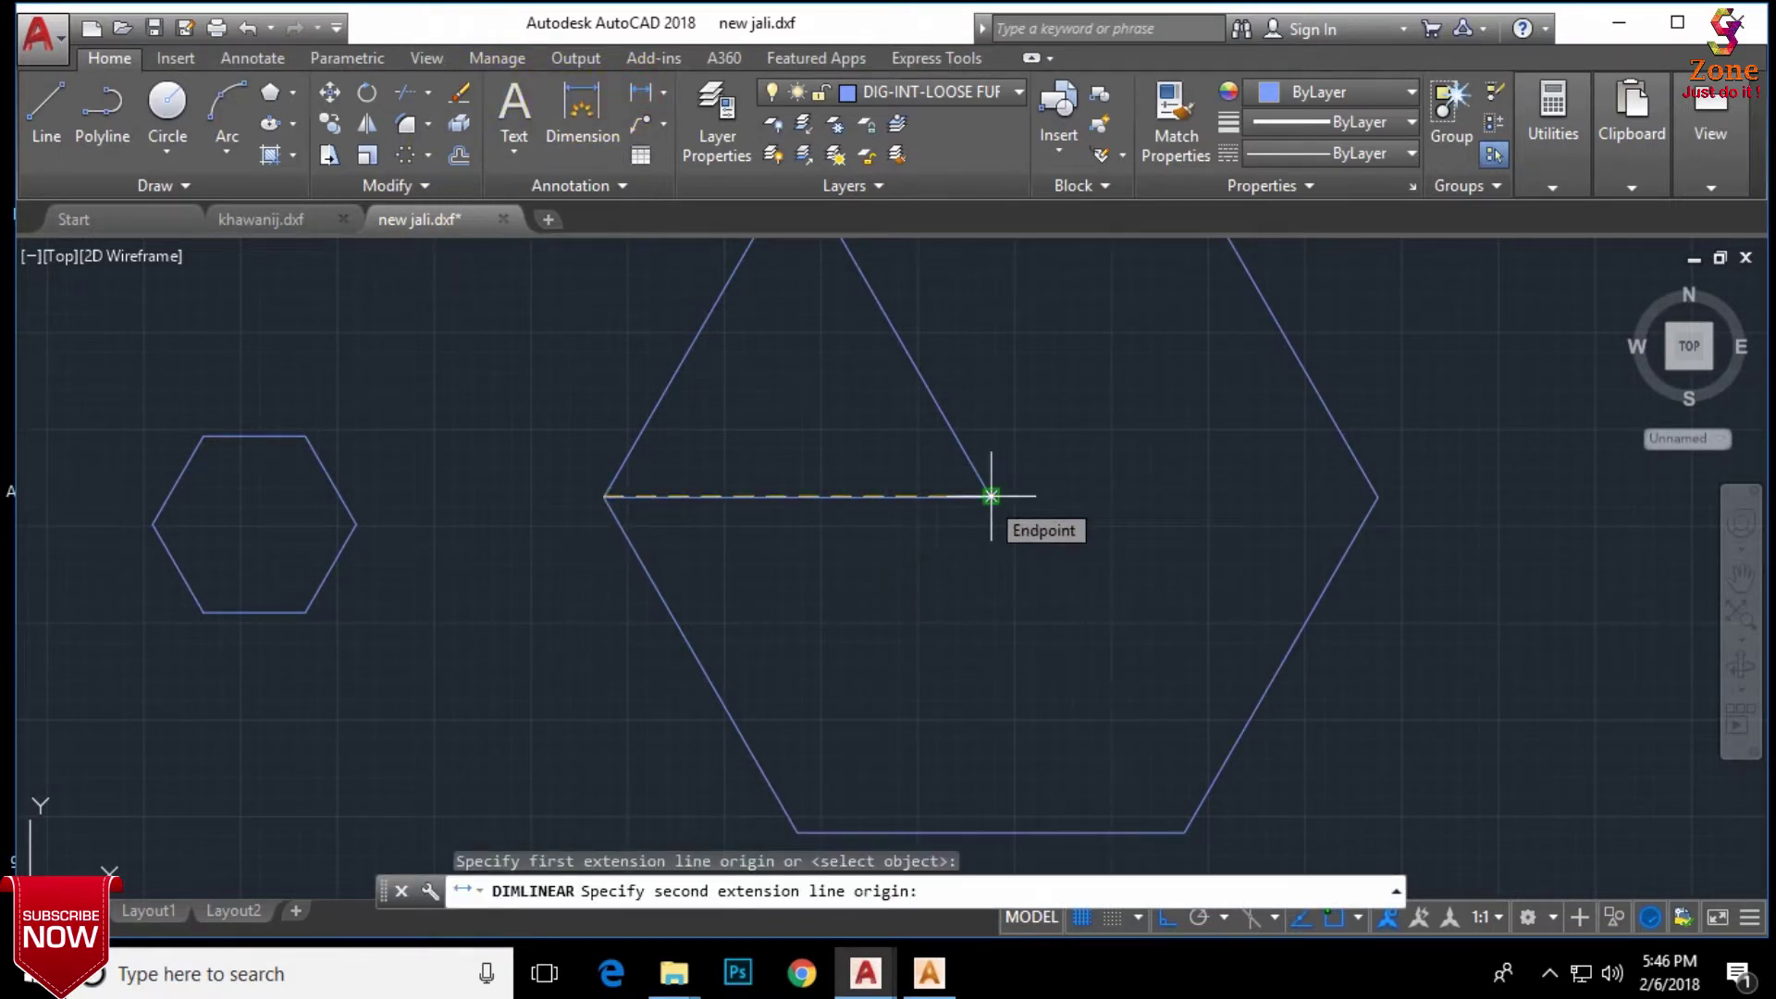
pyautogui.click(990, 497)
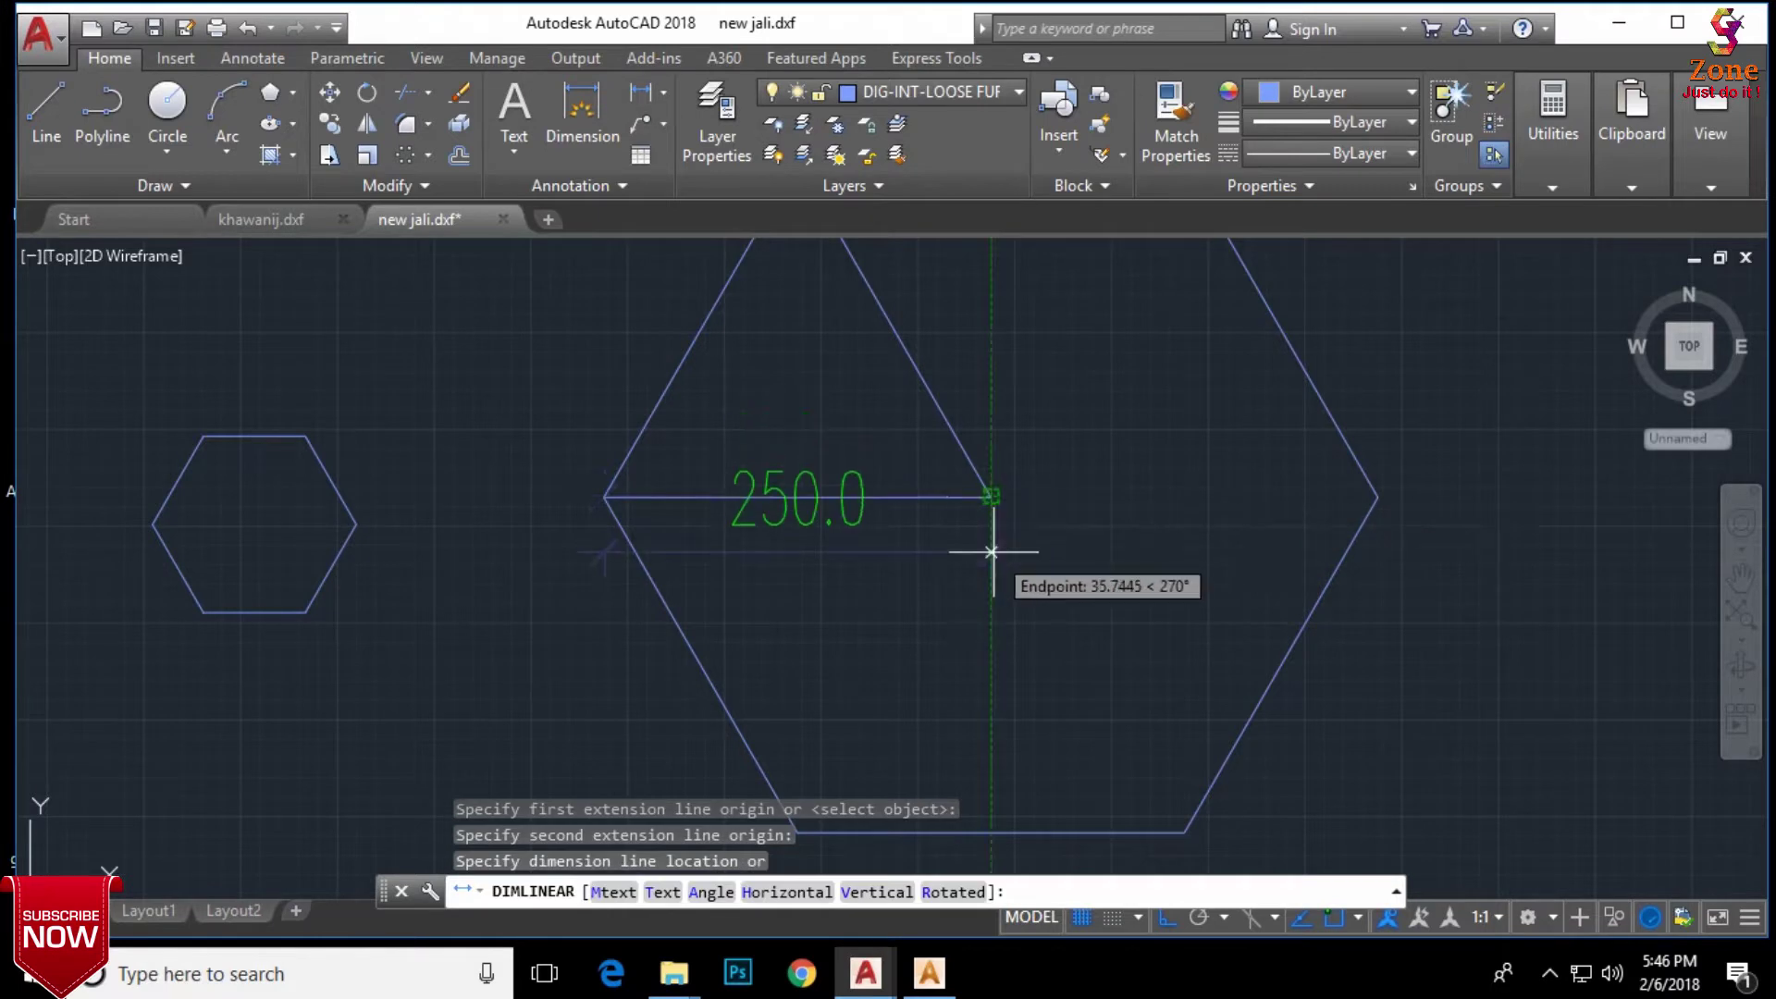
pyautogui.press('Escape')
# Step: Scale the small hexagon by reference from its left vertex, using its full width as the reference and 250 as the new length
pyautogui.click(305, 434)
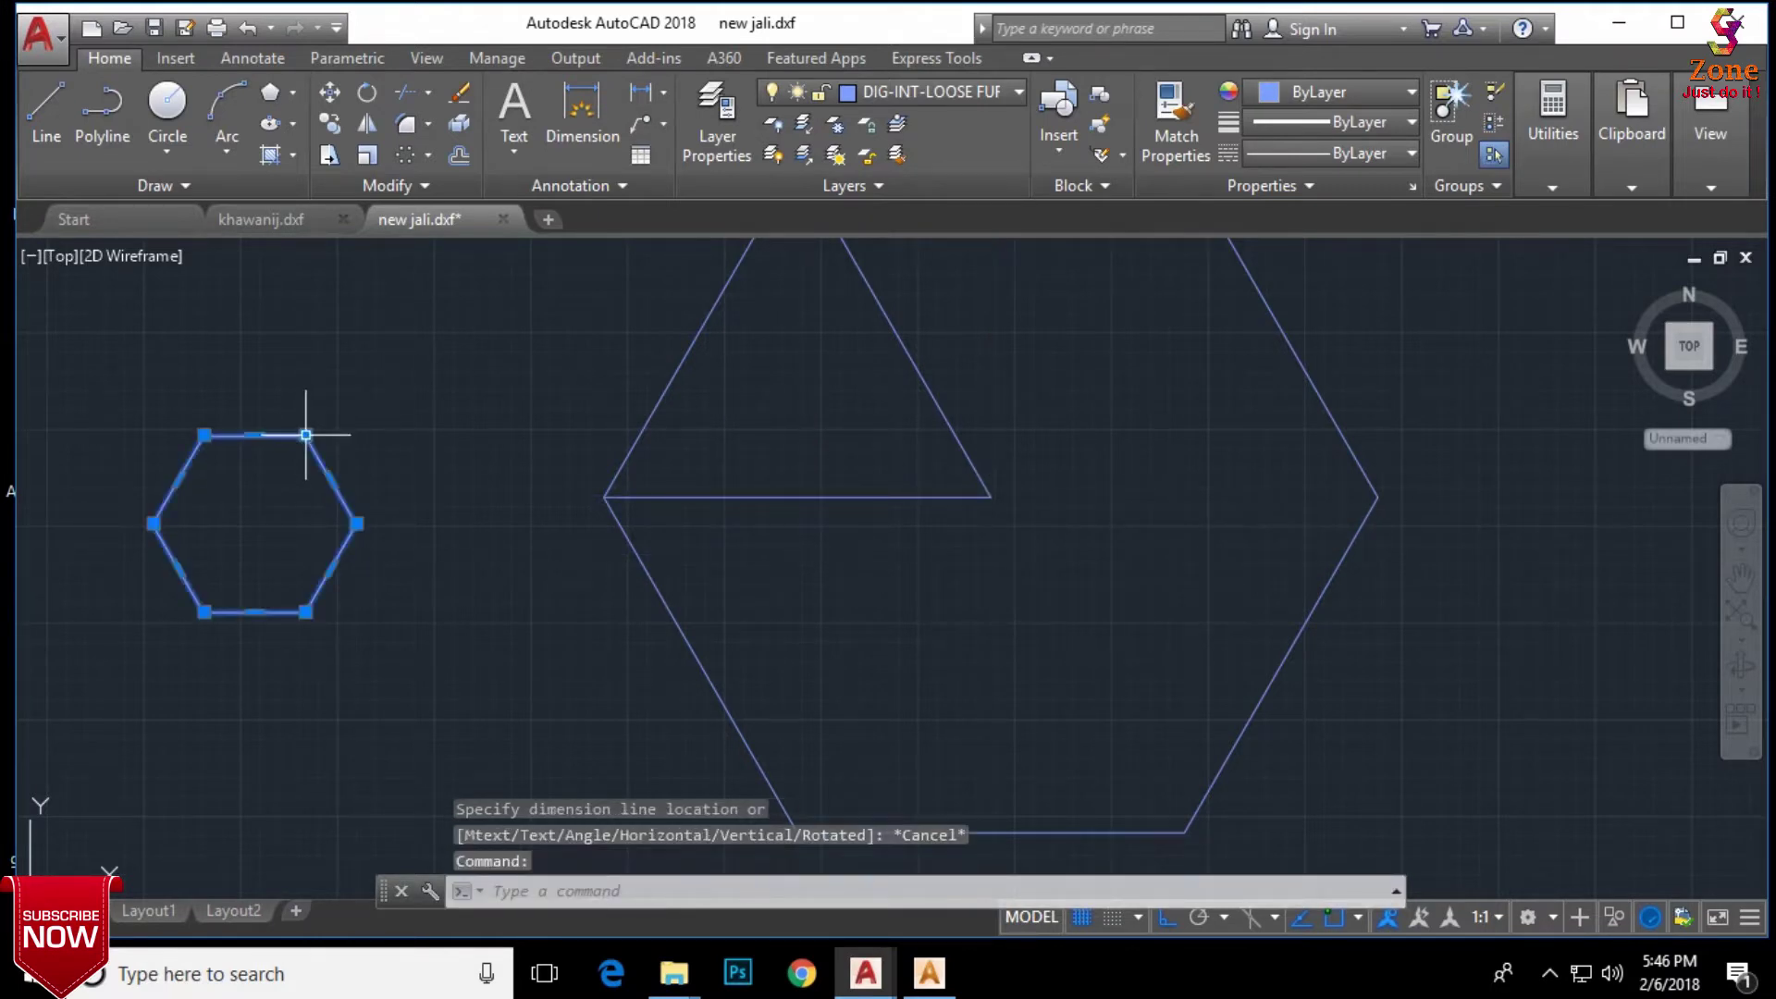
pyautogui.write('SC')
pyautogui.press('Return')
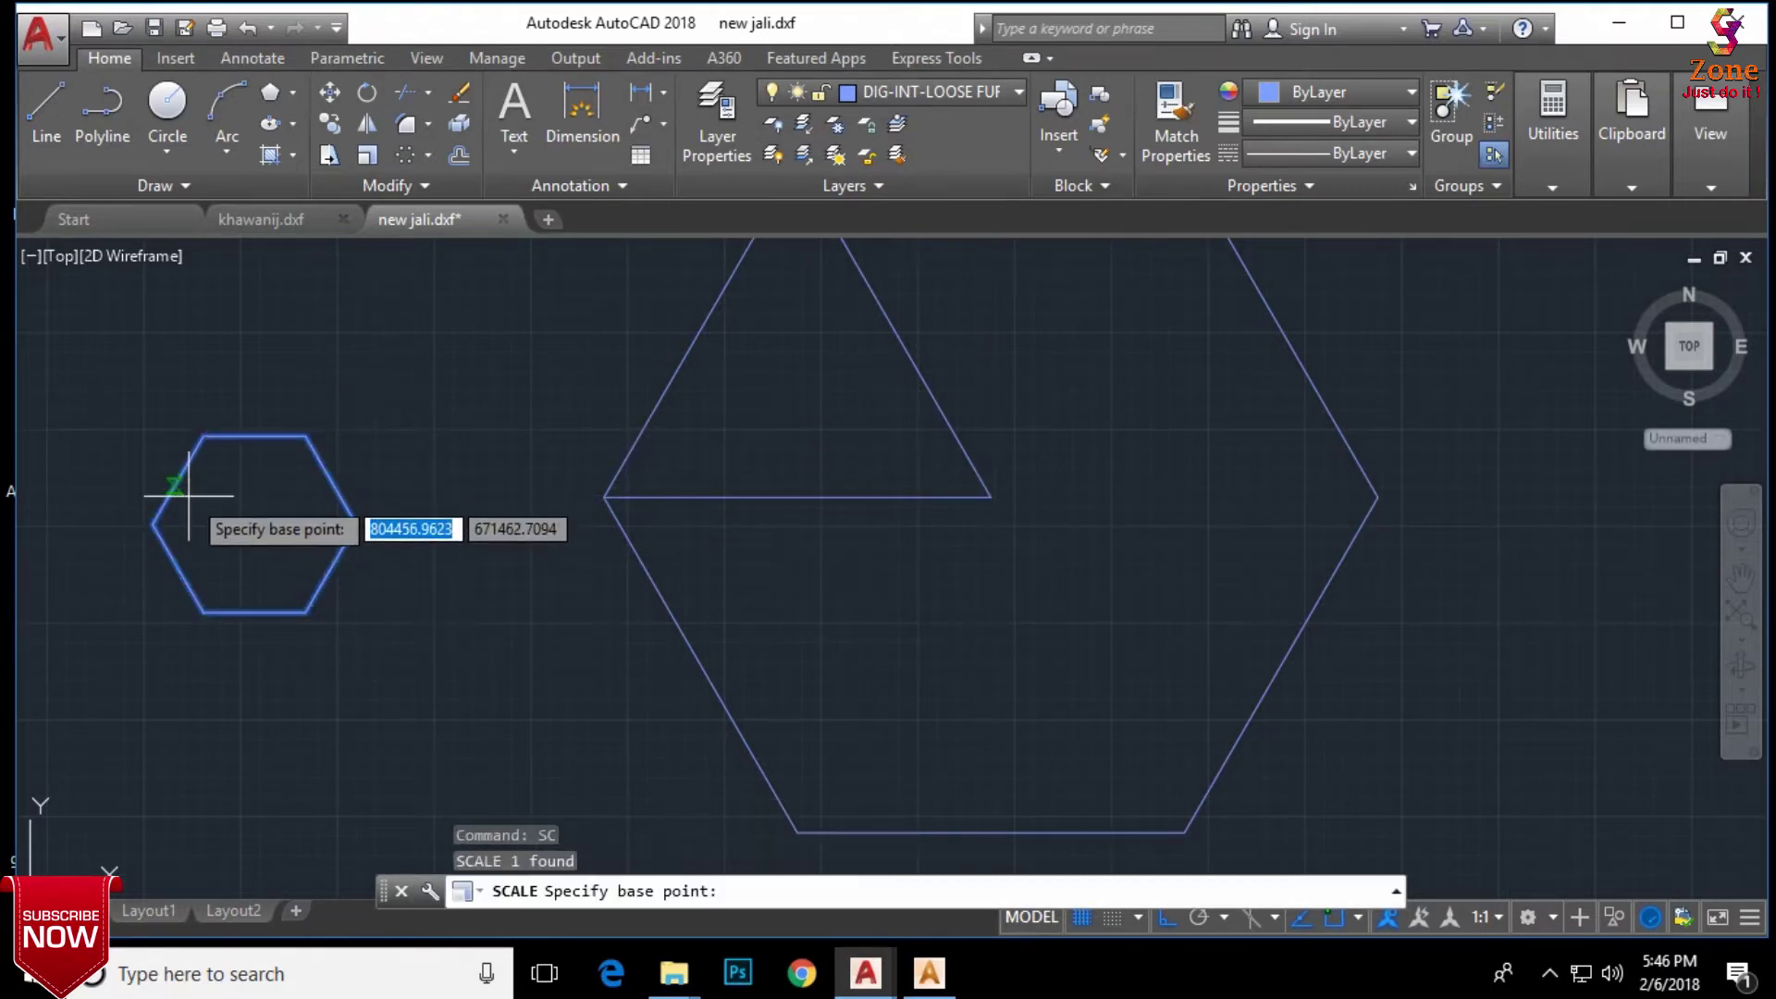
pyautogui.click(152, 524)
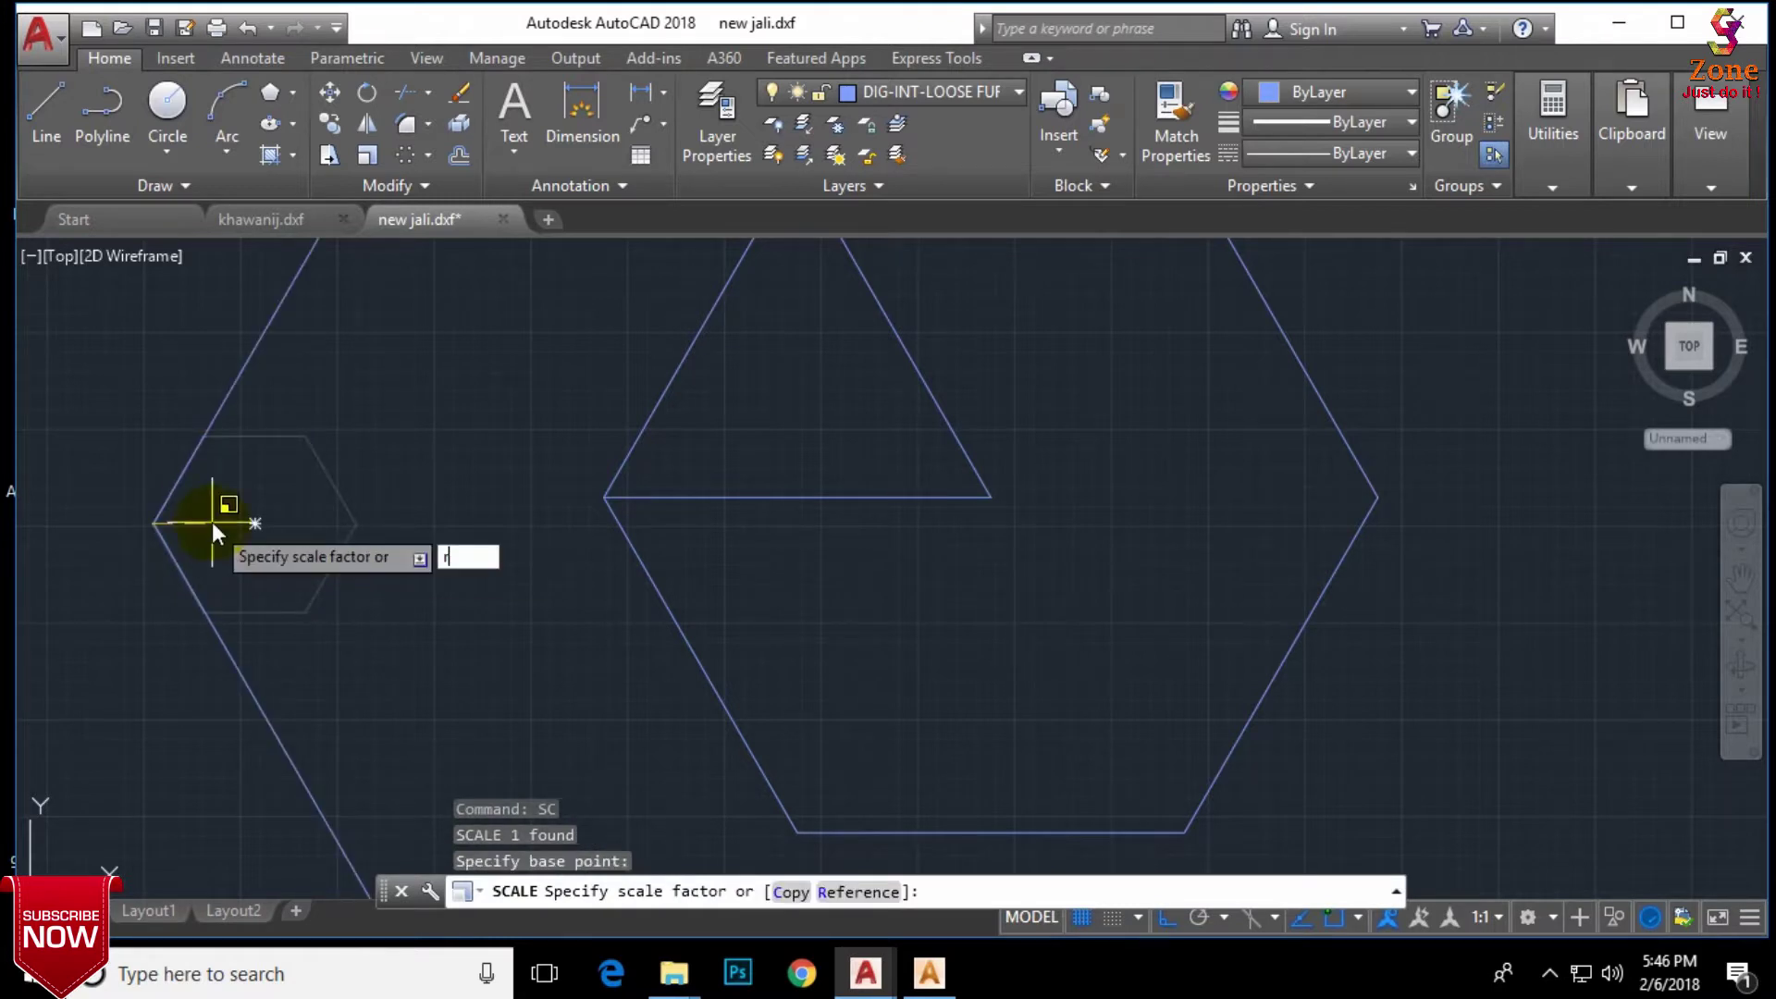
pyautogui.write('r')
pyautogui.press('Return')
pyautogui.click(153, 524)
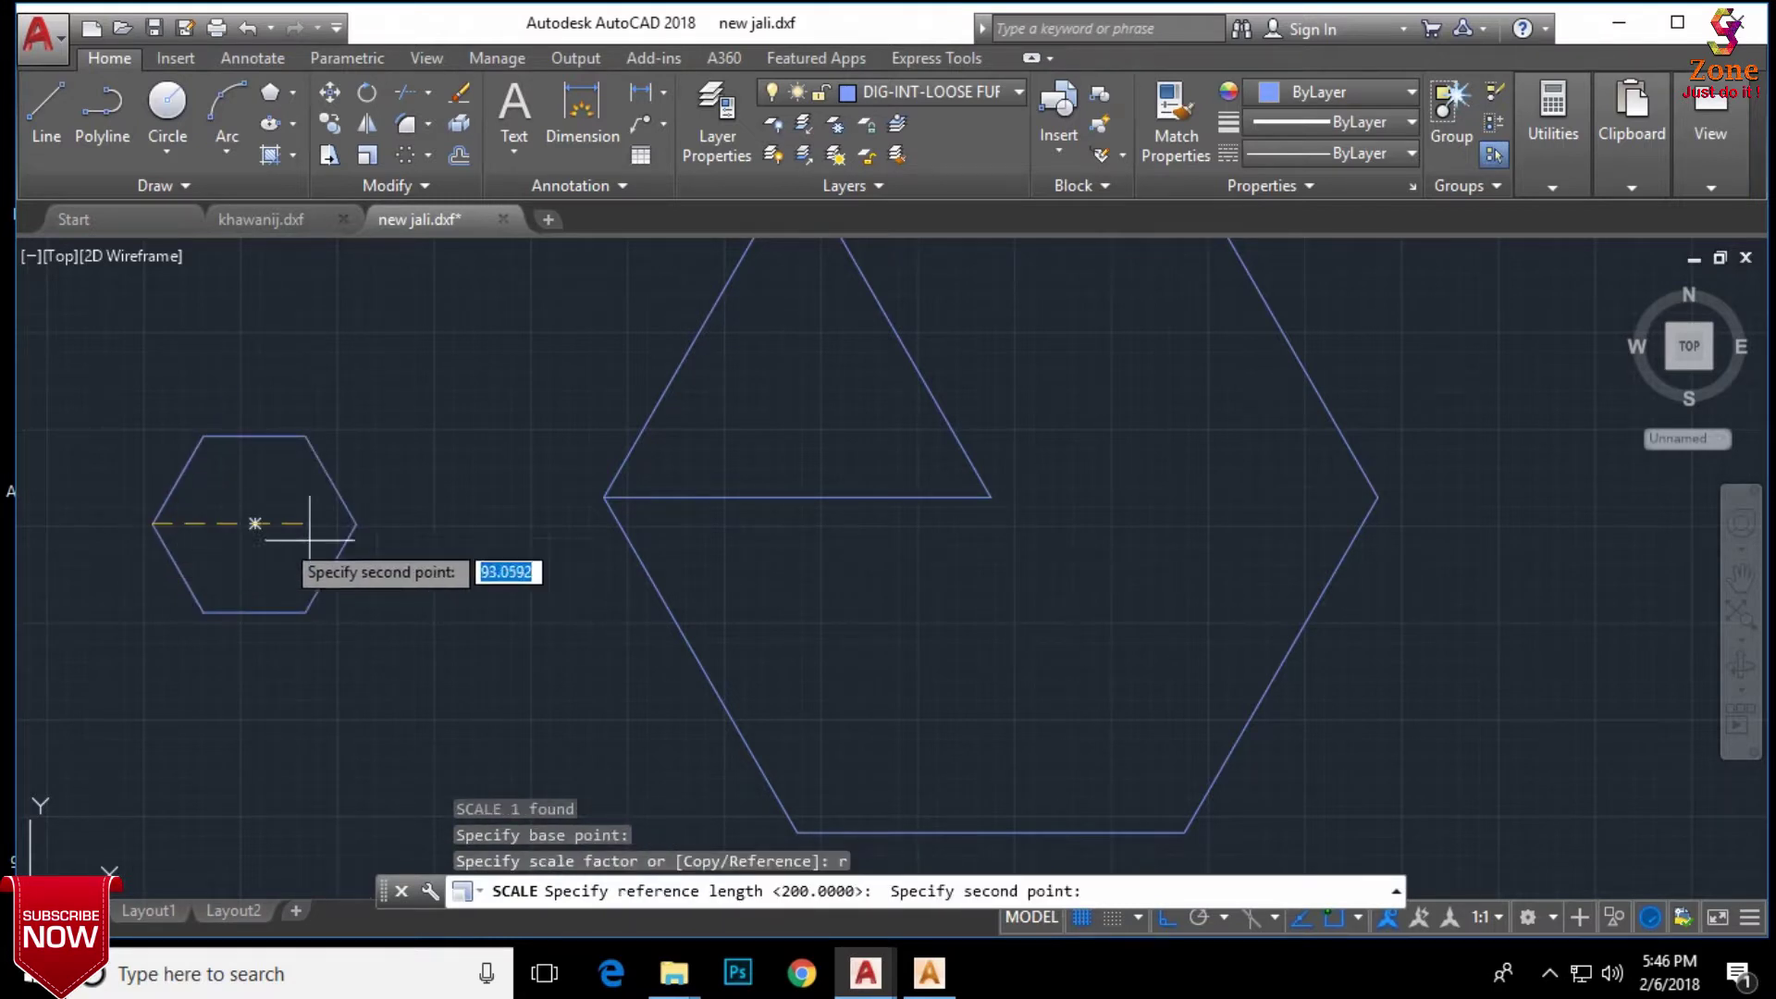
pyautogui.click(356, 524)
pyautogui.write('250')
pyautogui.press('Return')
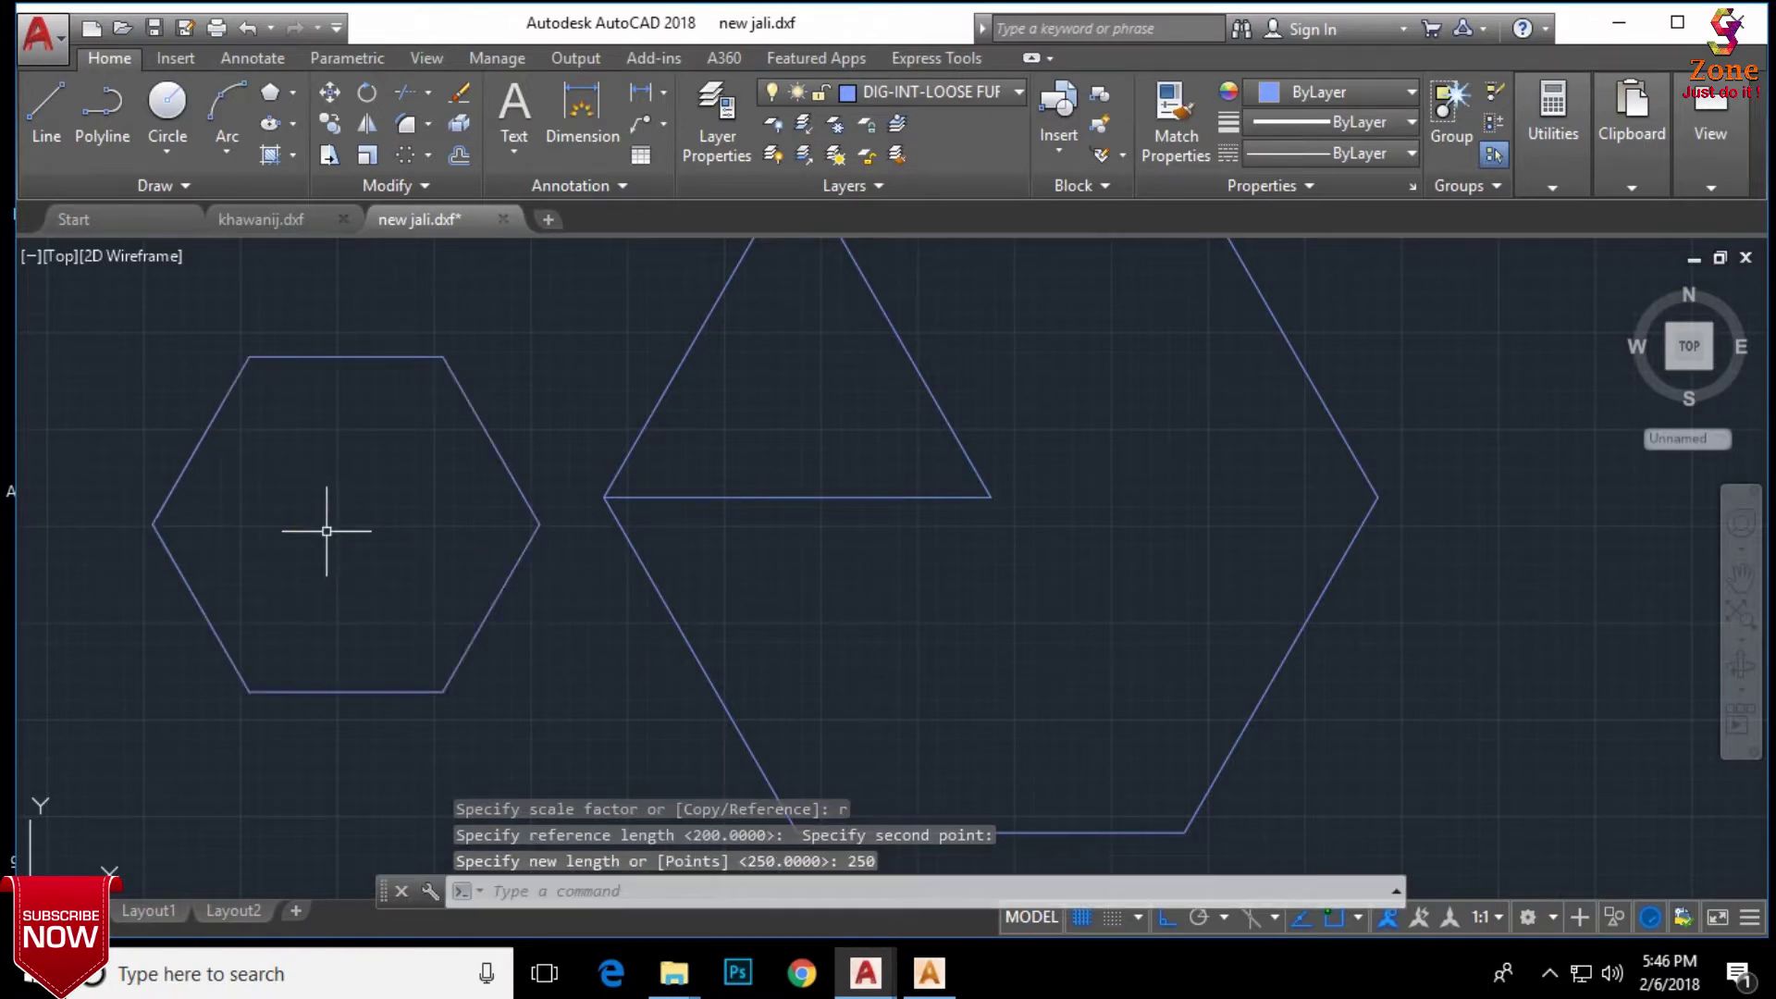
# Step: Move the small hexagon by its upper-left vertex onto the large hexagon's upper-left vertex
pyautogui.click(379, 357)
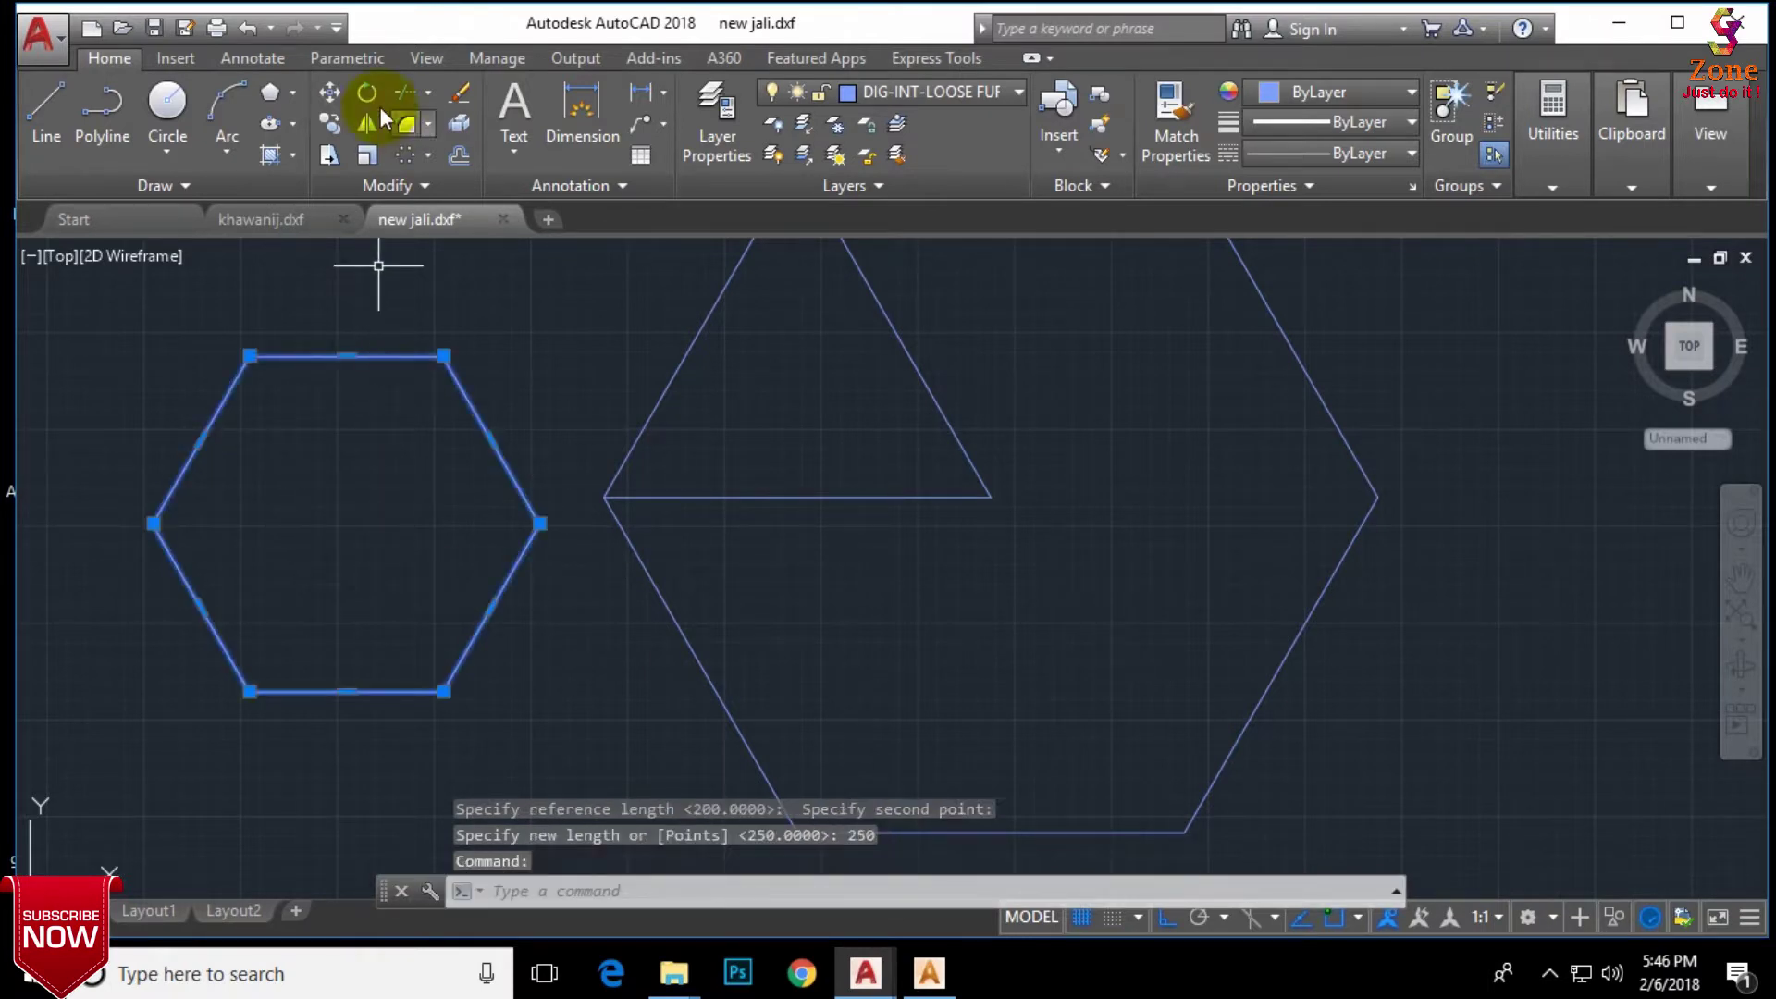
pyautogui.click(329, 92)
pyautogui.click(250, 355)
pyautogui.scroll(-4, 682, 428)
pyautogui.scroll(5, 735, 435)
pyautogui.click(682, 280)
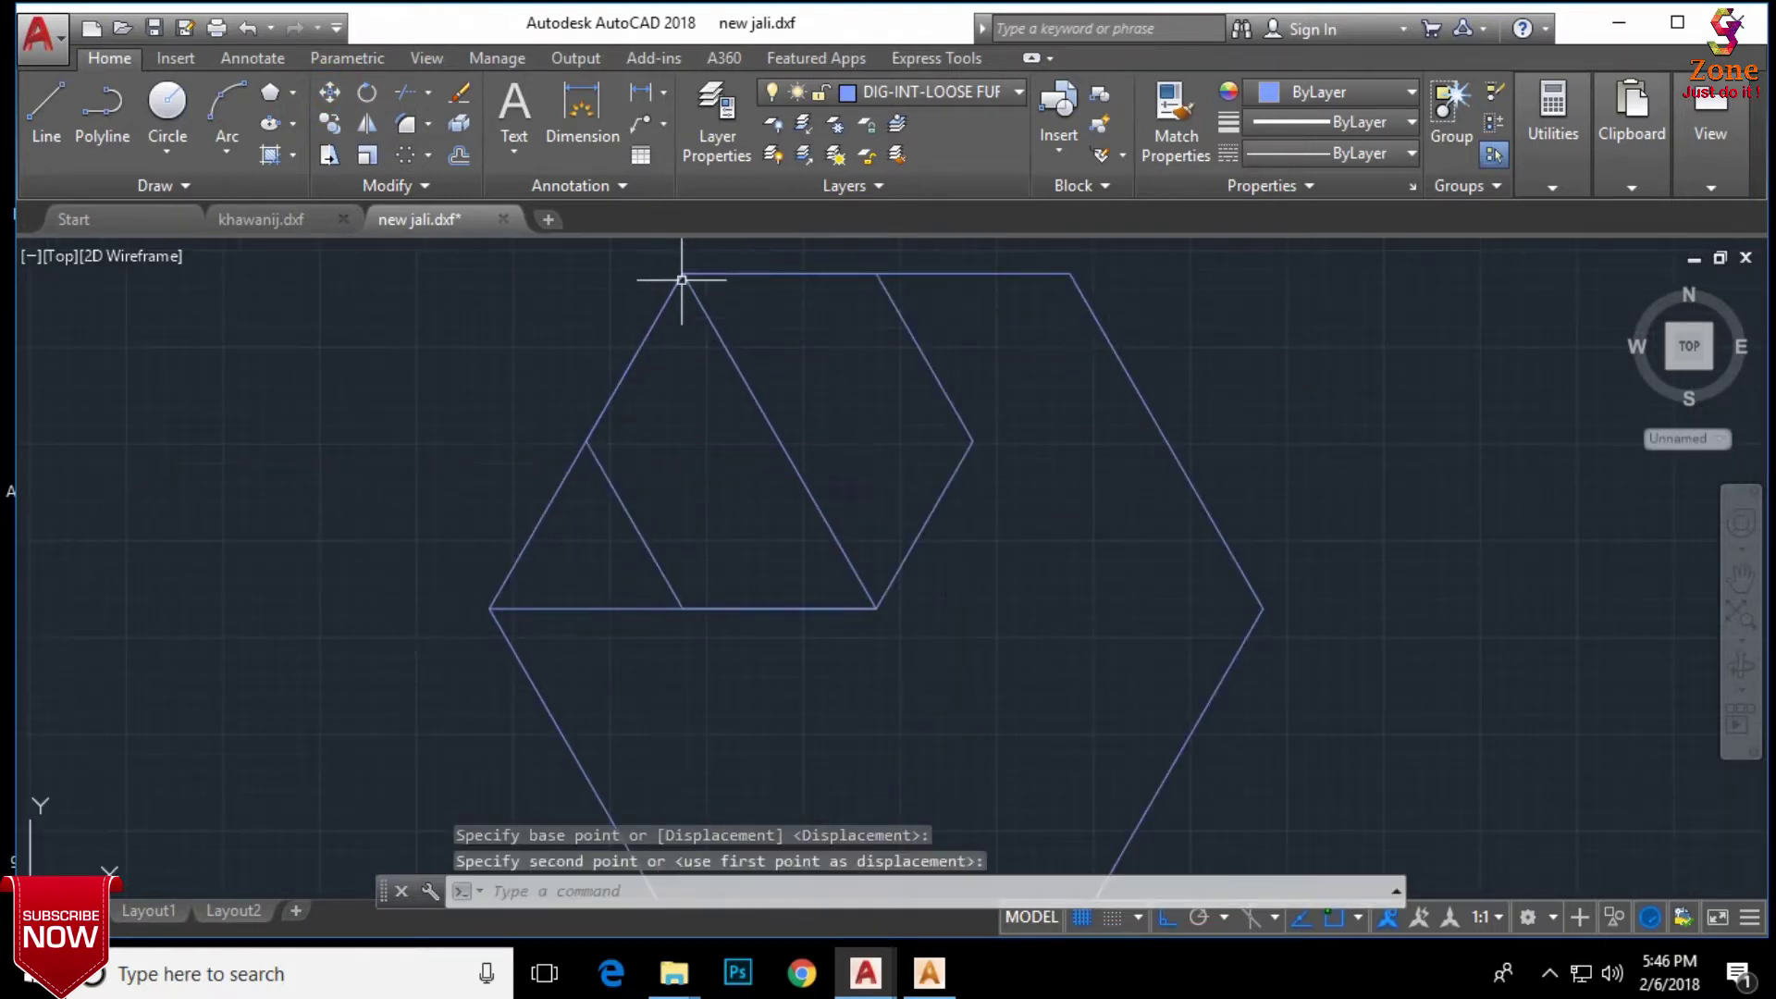
# Step: Delete the diagonal and horizontal construction lines running to the large hexagon's centre
pyautogui.scroll(-2, 853, 540)
pyautogui.click(813, 477)
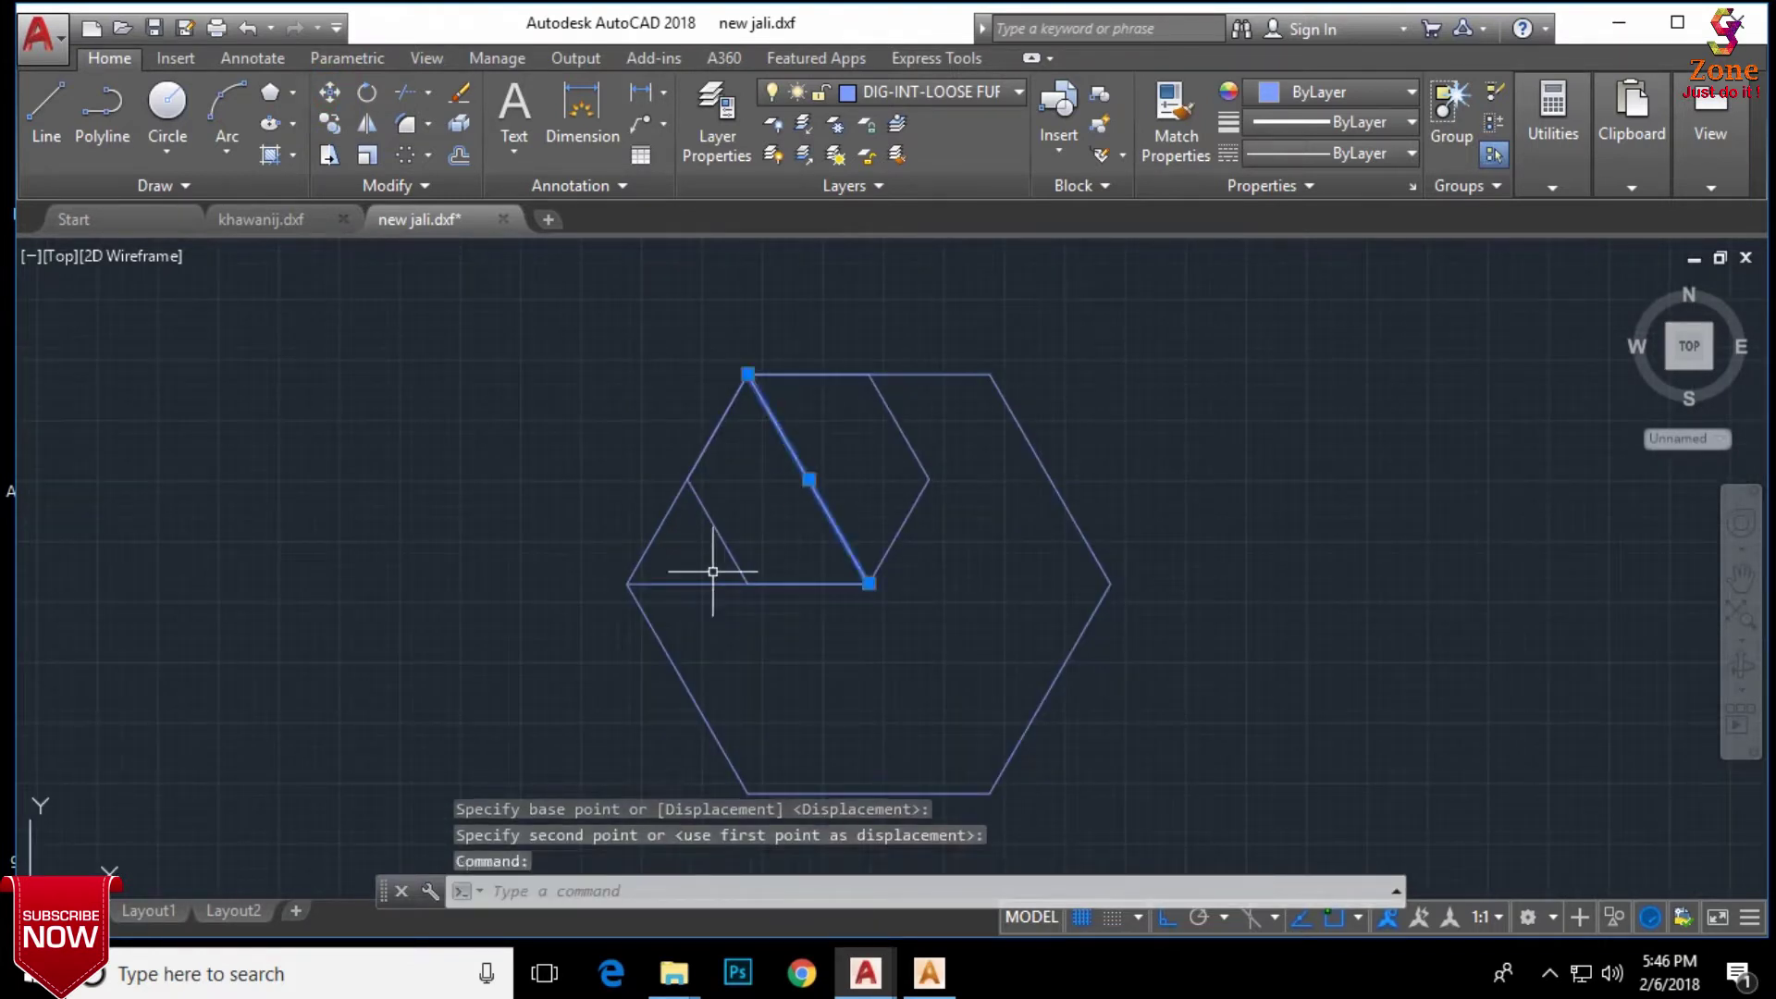
pyautogui.click(707, 580)
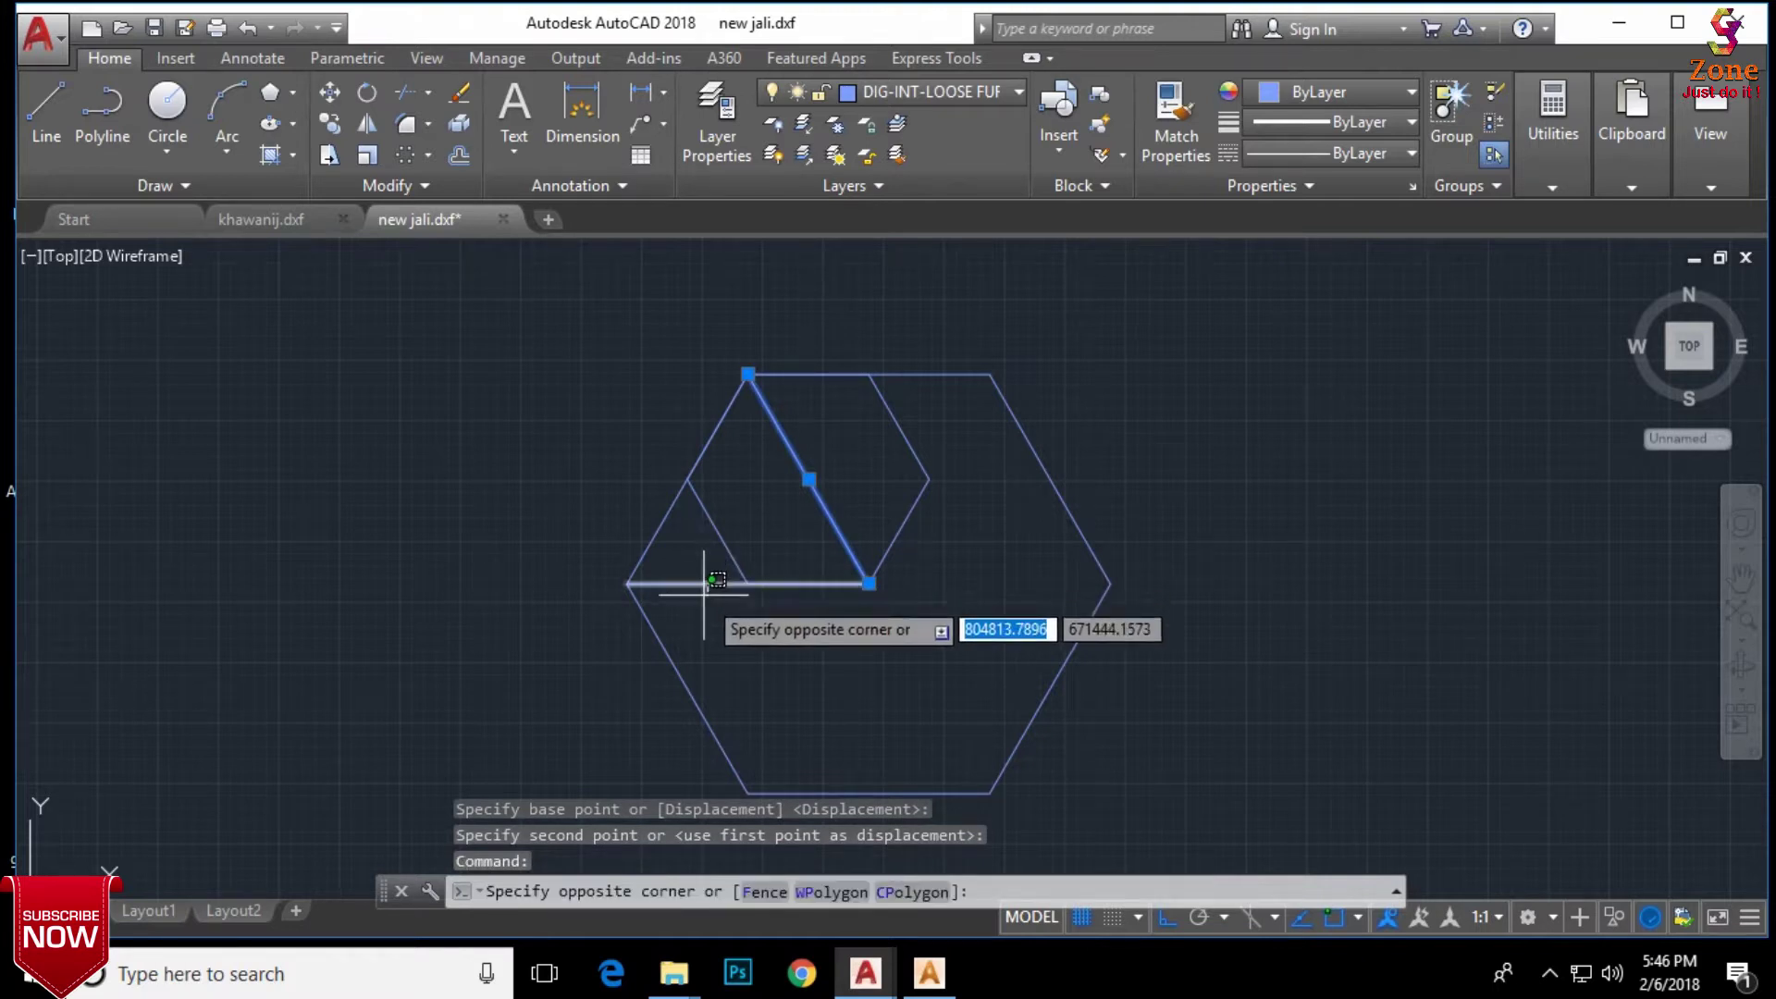
pyautogui.click(706, 585)
pyautogui.press('Delete')
pyautogui.scroll(2, 858, 445)
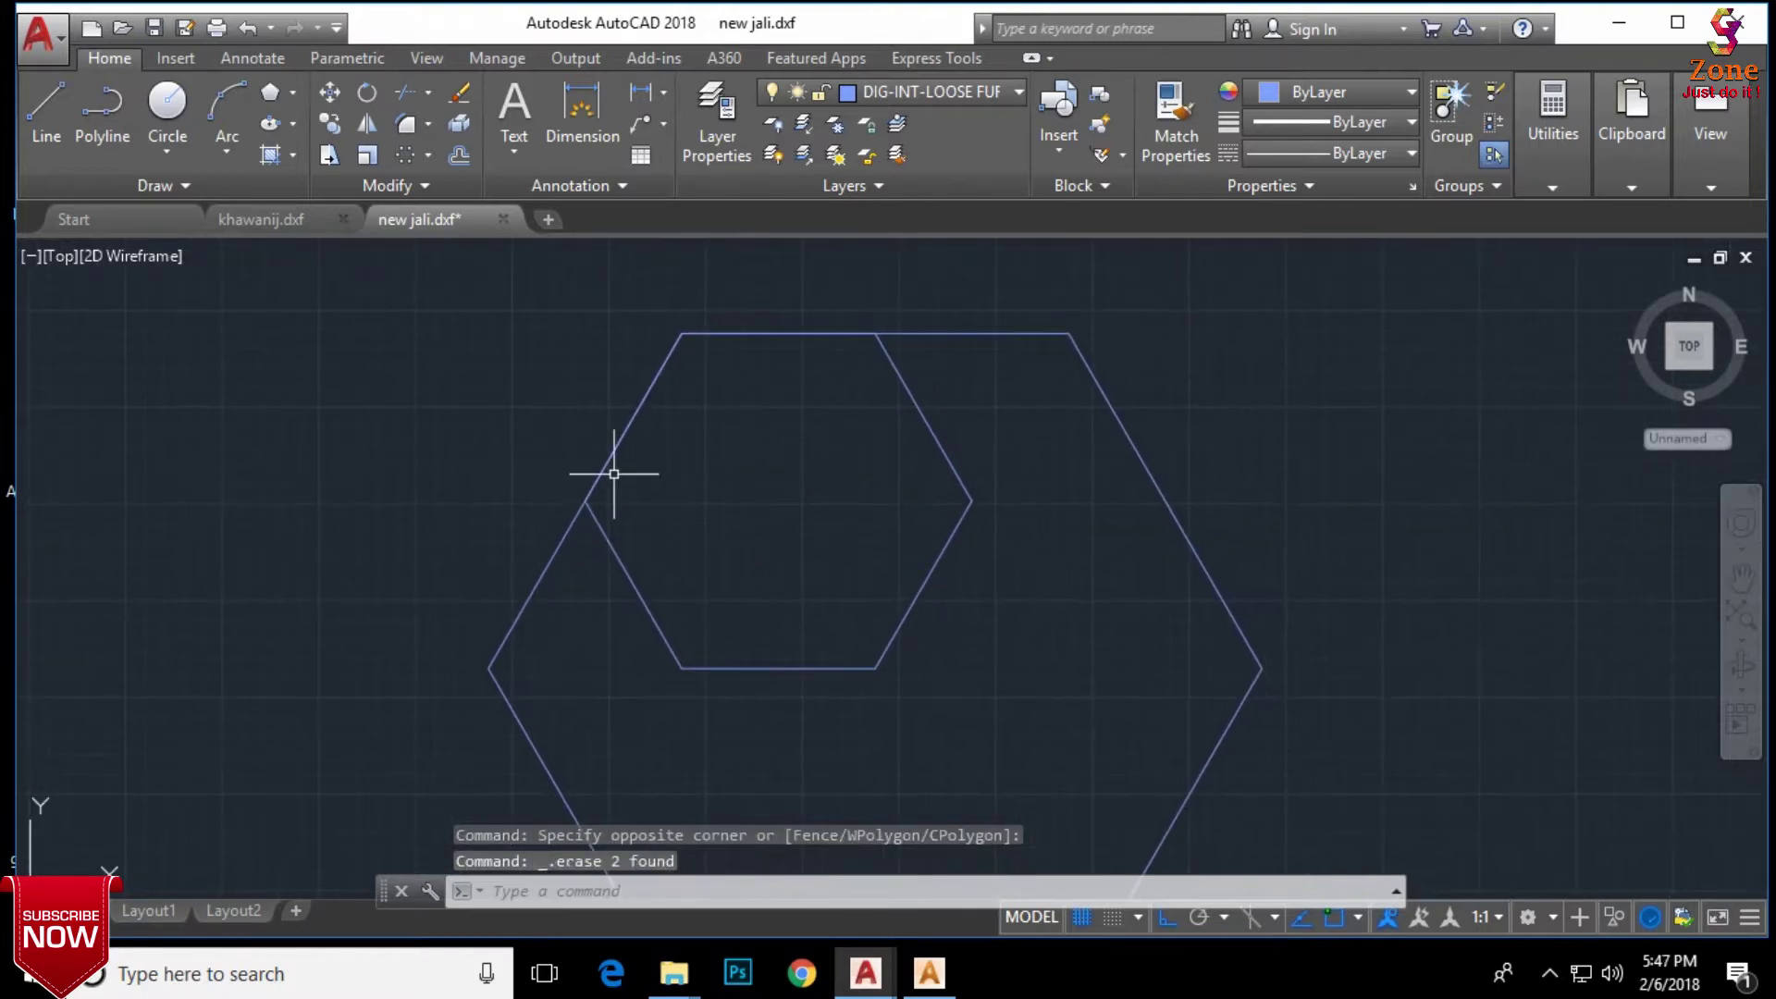
pyautogui.click(606, 474)
pyautogui.moveTo(765, 519); pyautogui.dragTo(765, 528, button='middle')
pyautogui.write('o')
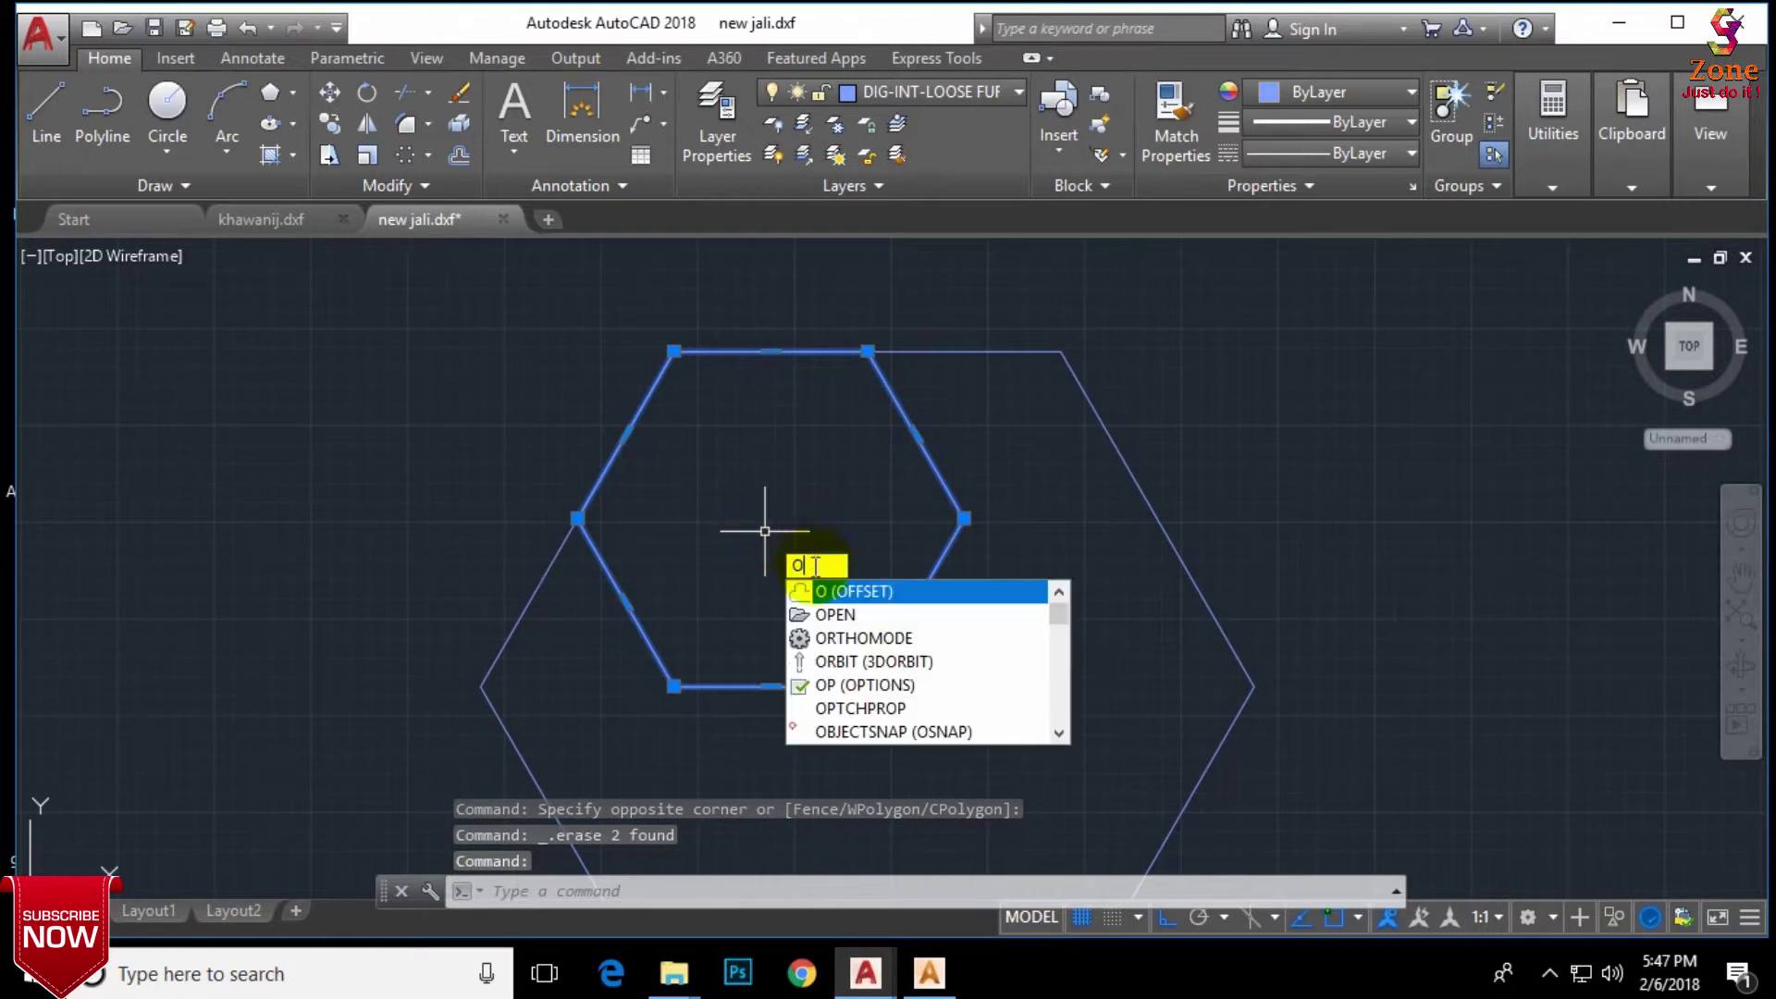
pyautogui.press('Return')
pyautogui.click(626, 435)
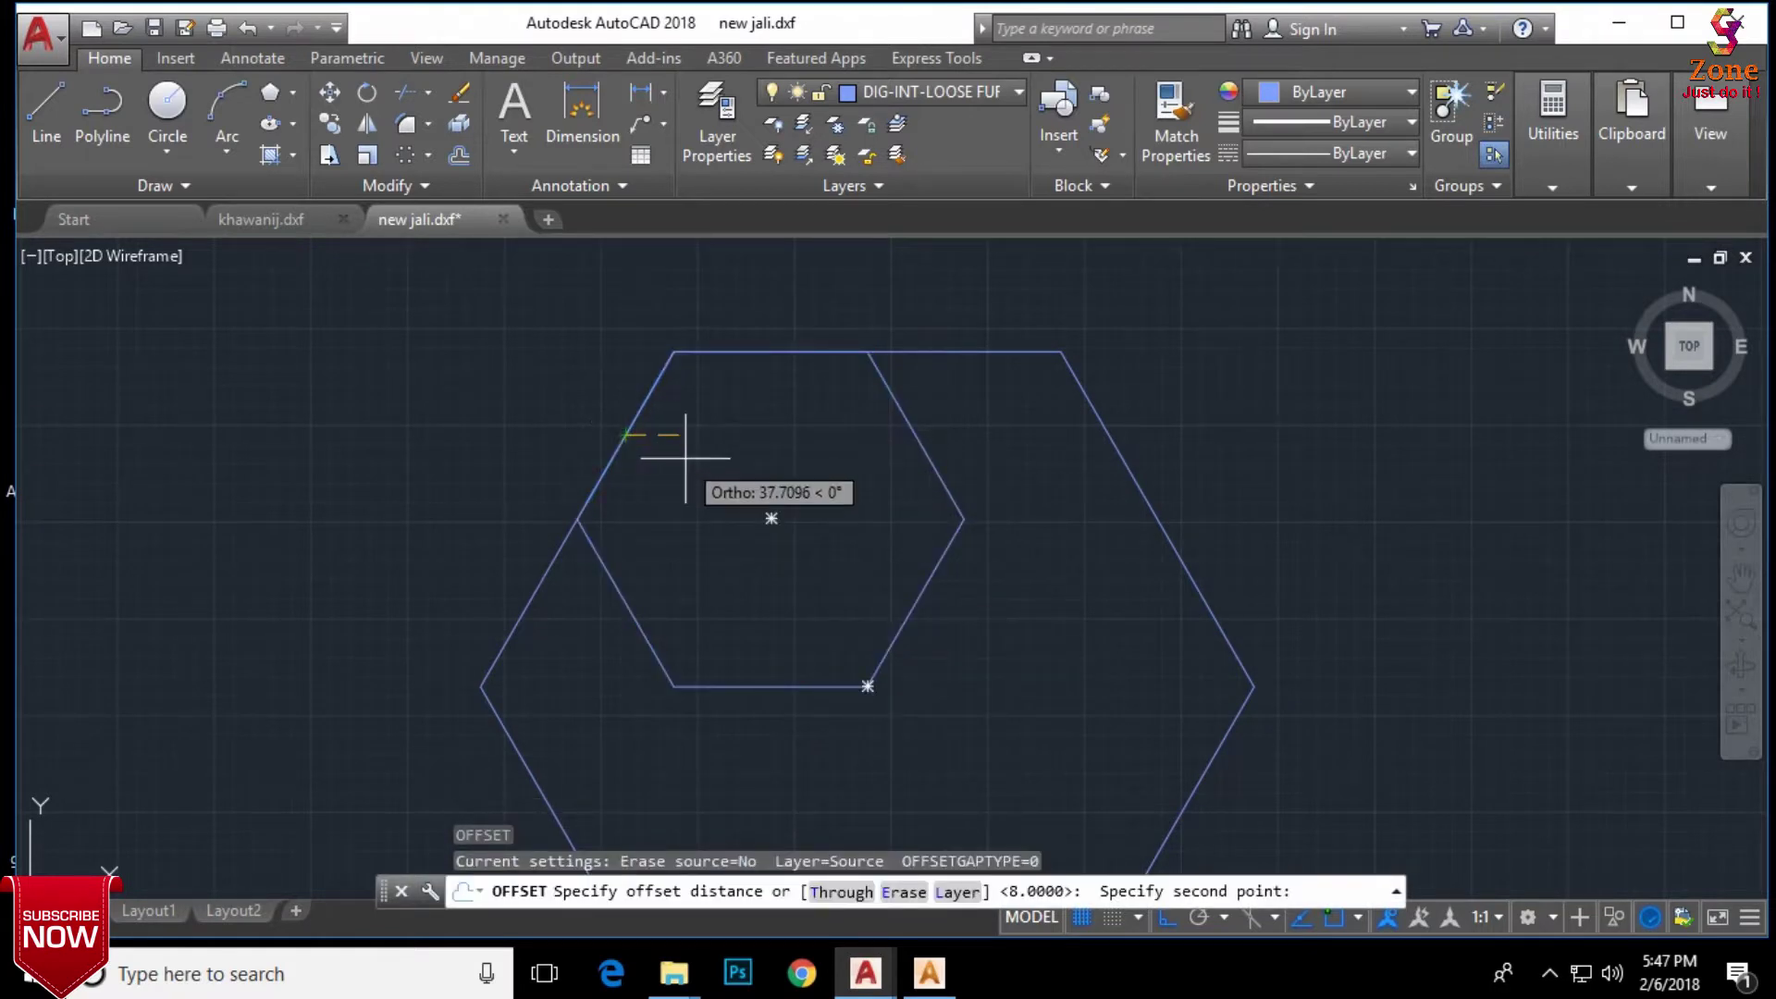
pyautogui.write('10')
pyautogui.press('Return')
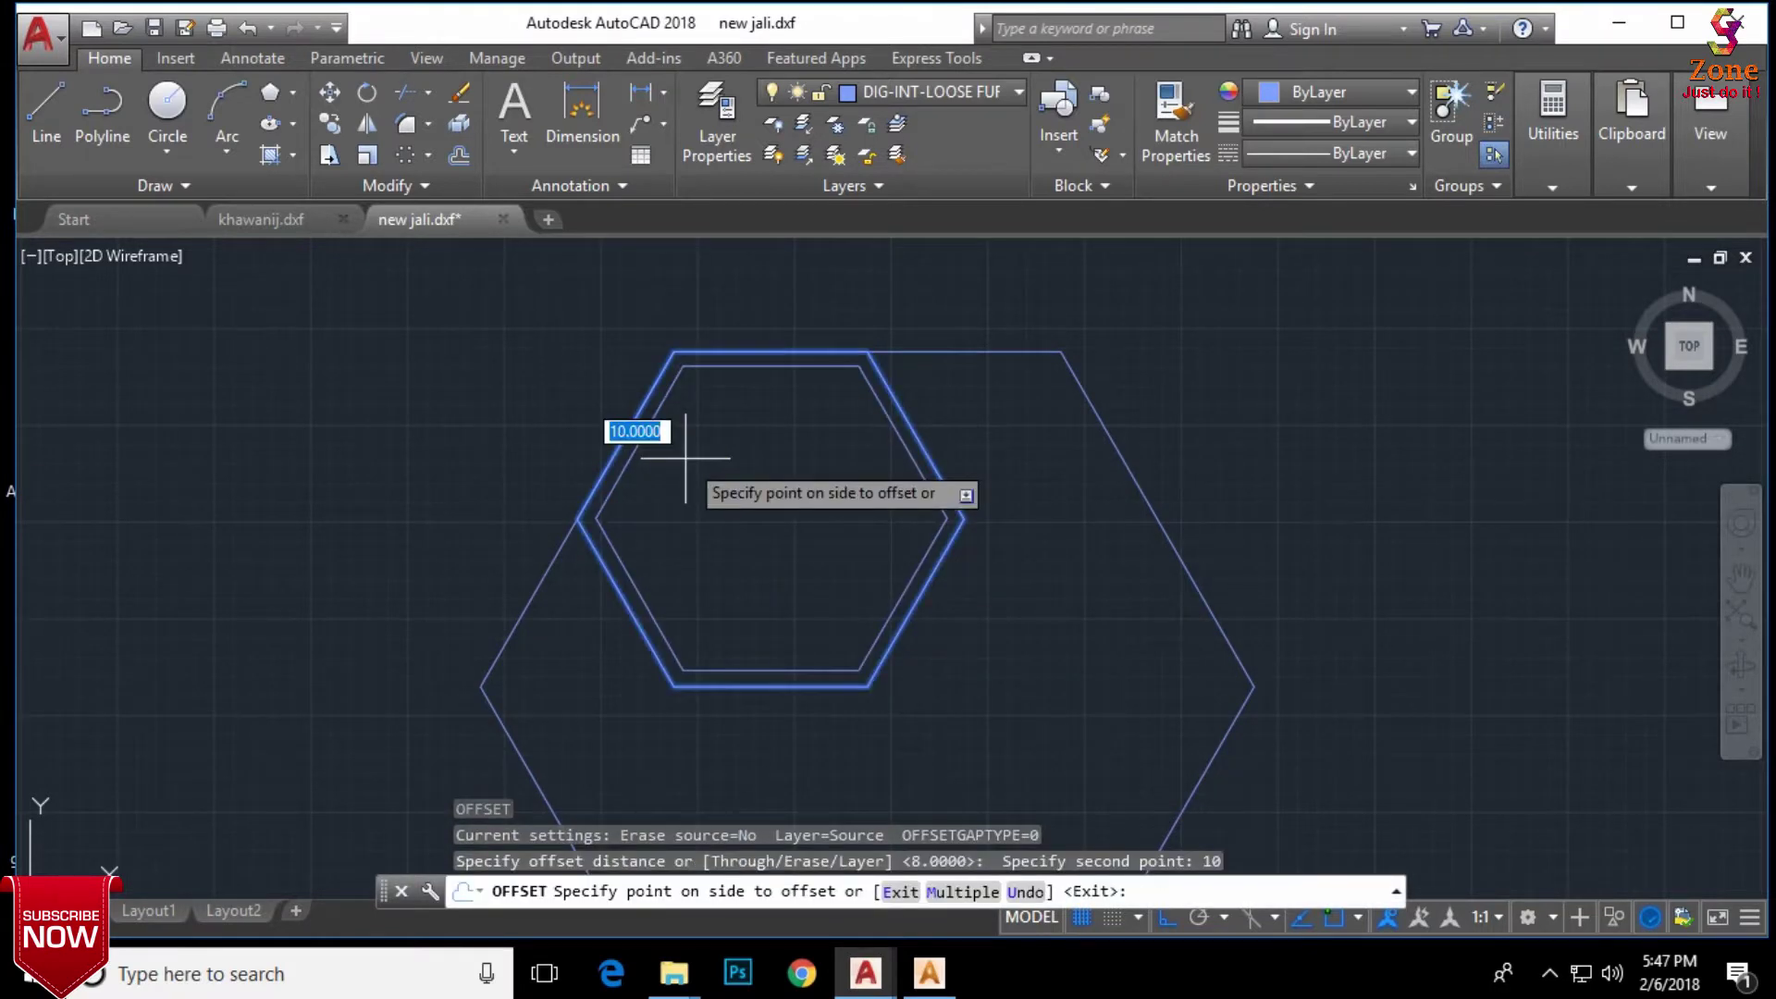
pyautogui.press('Escape')
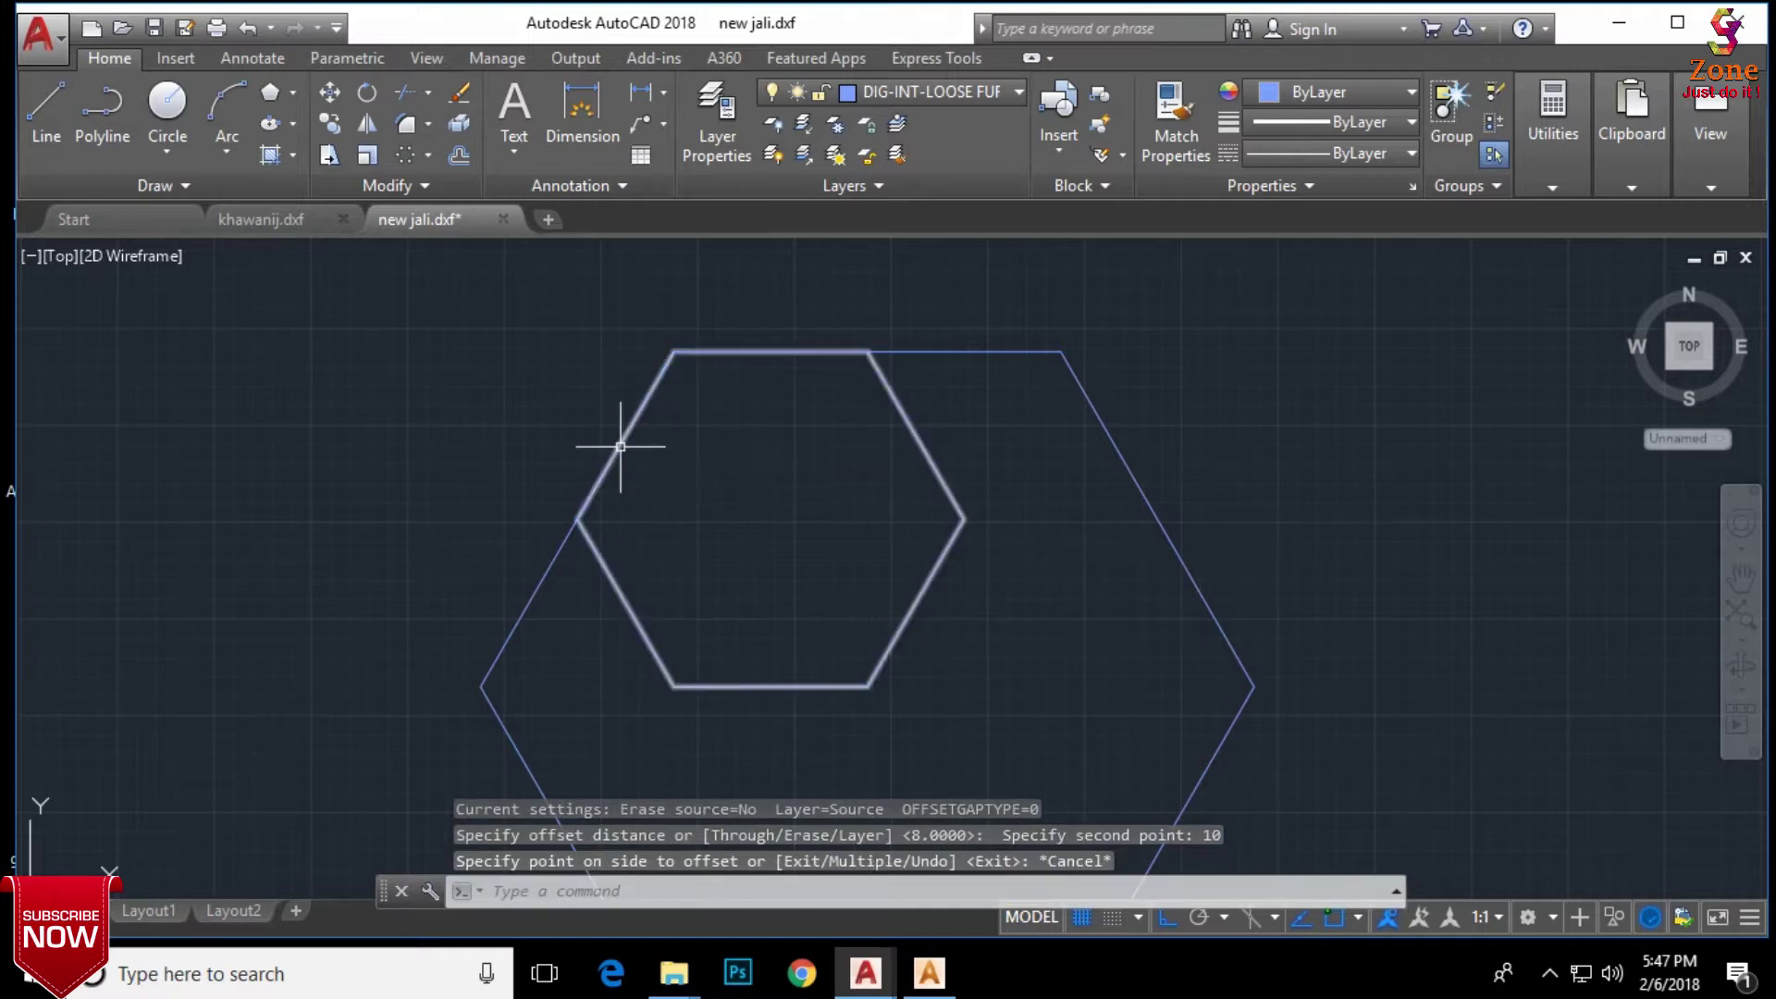
# Step: Offset the small hexagon inward at a distance of 12, repeating on each new copy to make four nested hexagons
pyautogui.click(620, 446)
pyautogui.press('Return')
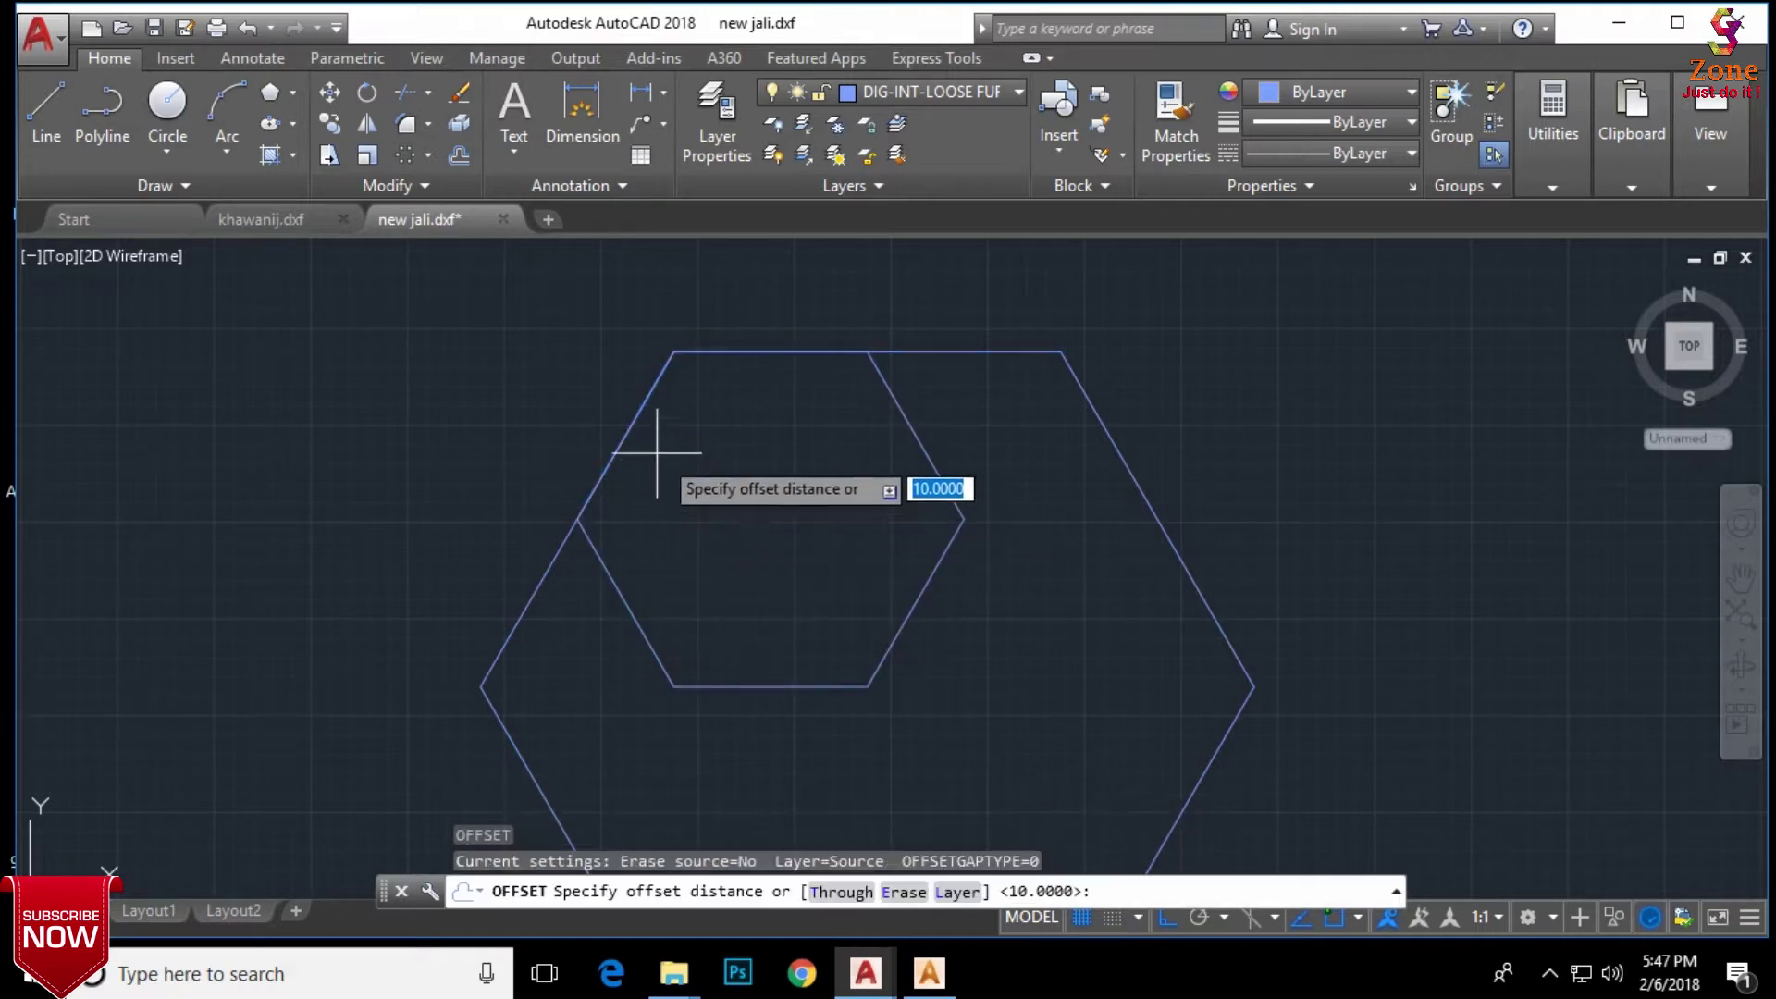
pyautogui.click(626, 435)
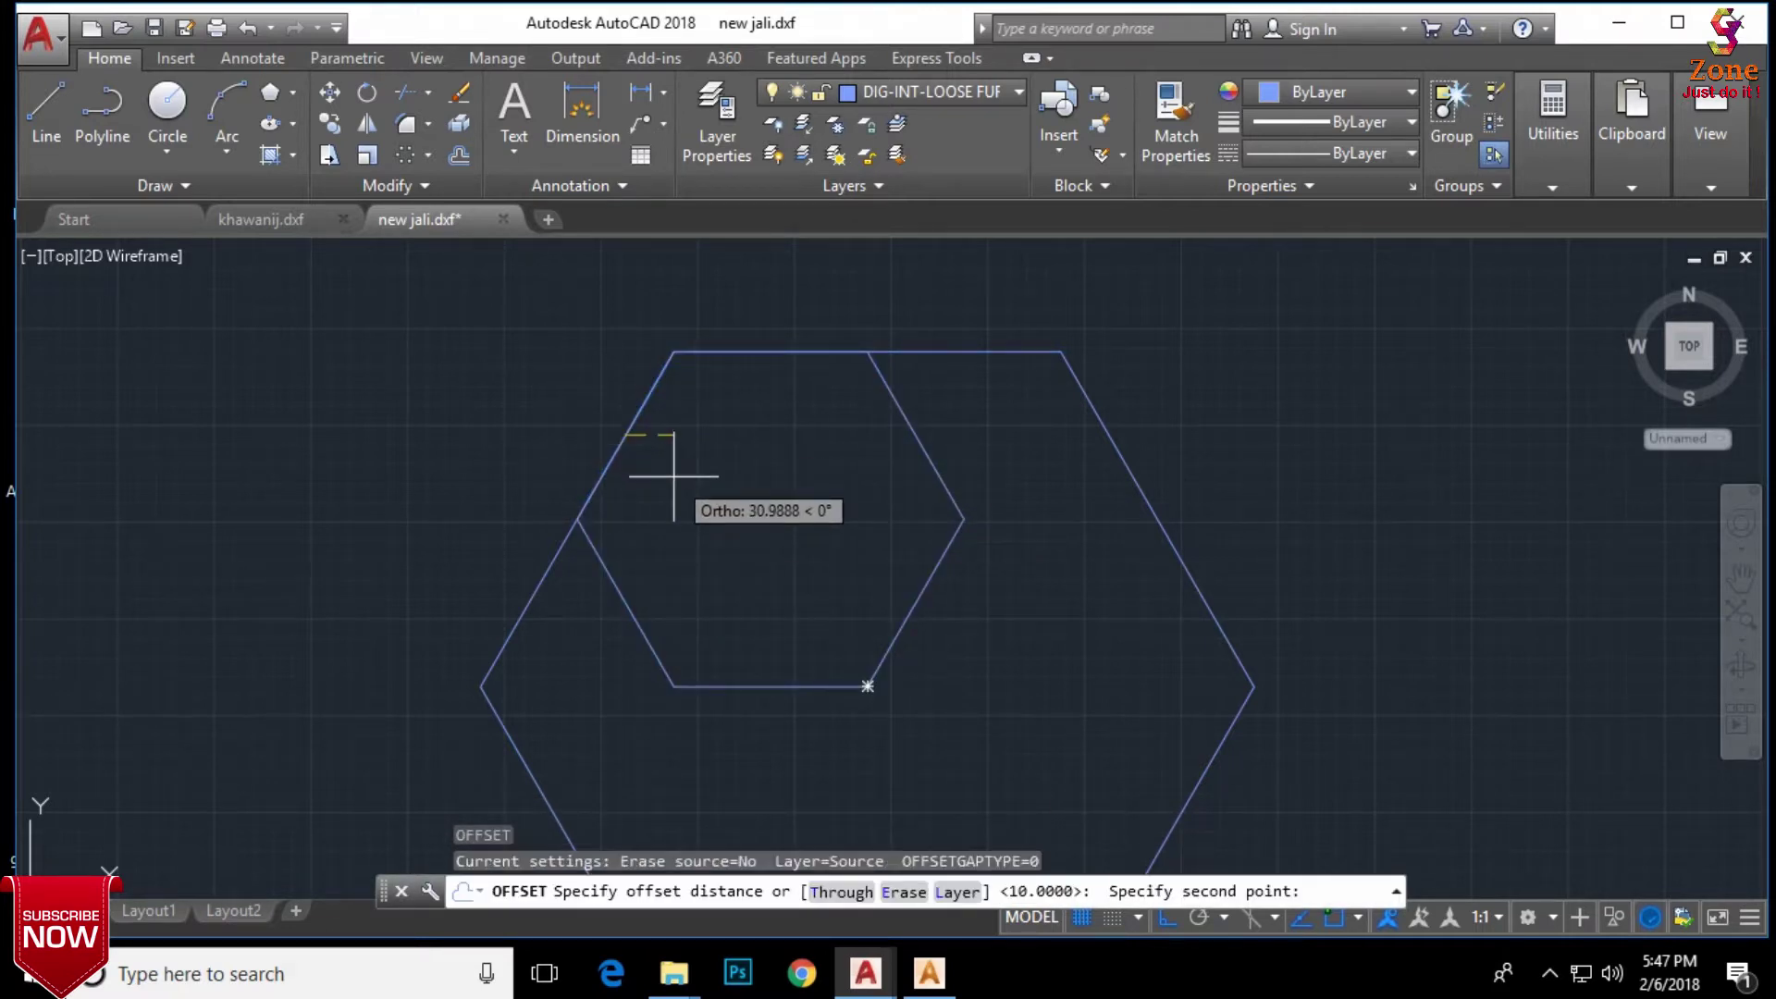
pyautogui.write('12')
pyautogui.press('Return')
pyautogui.click(643, 451)
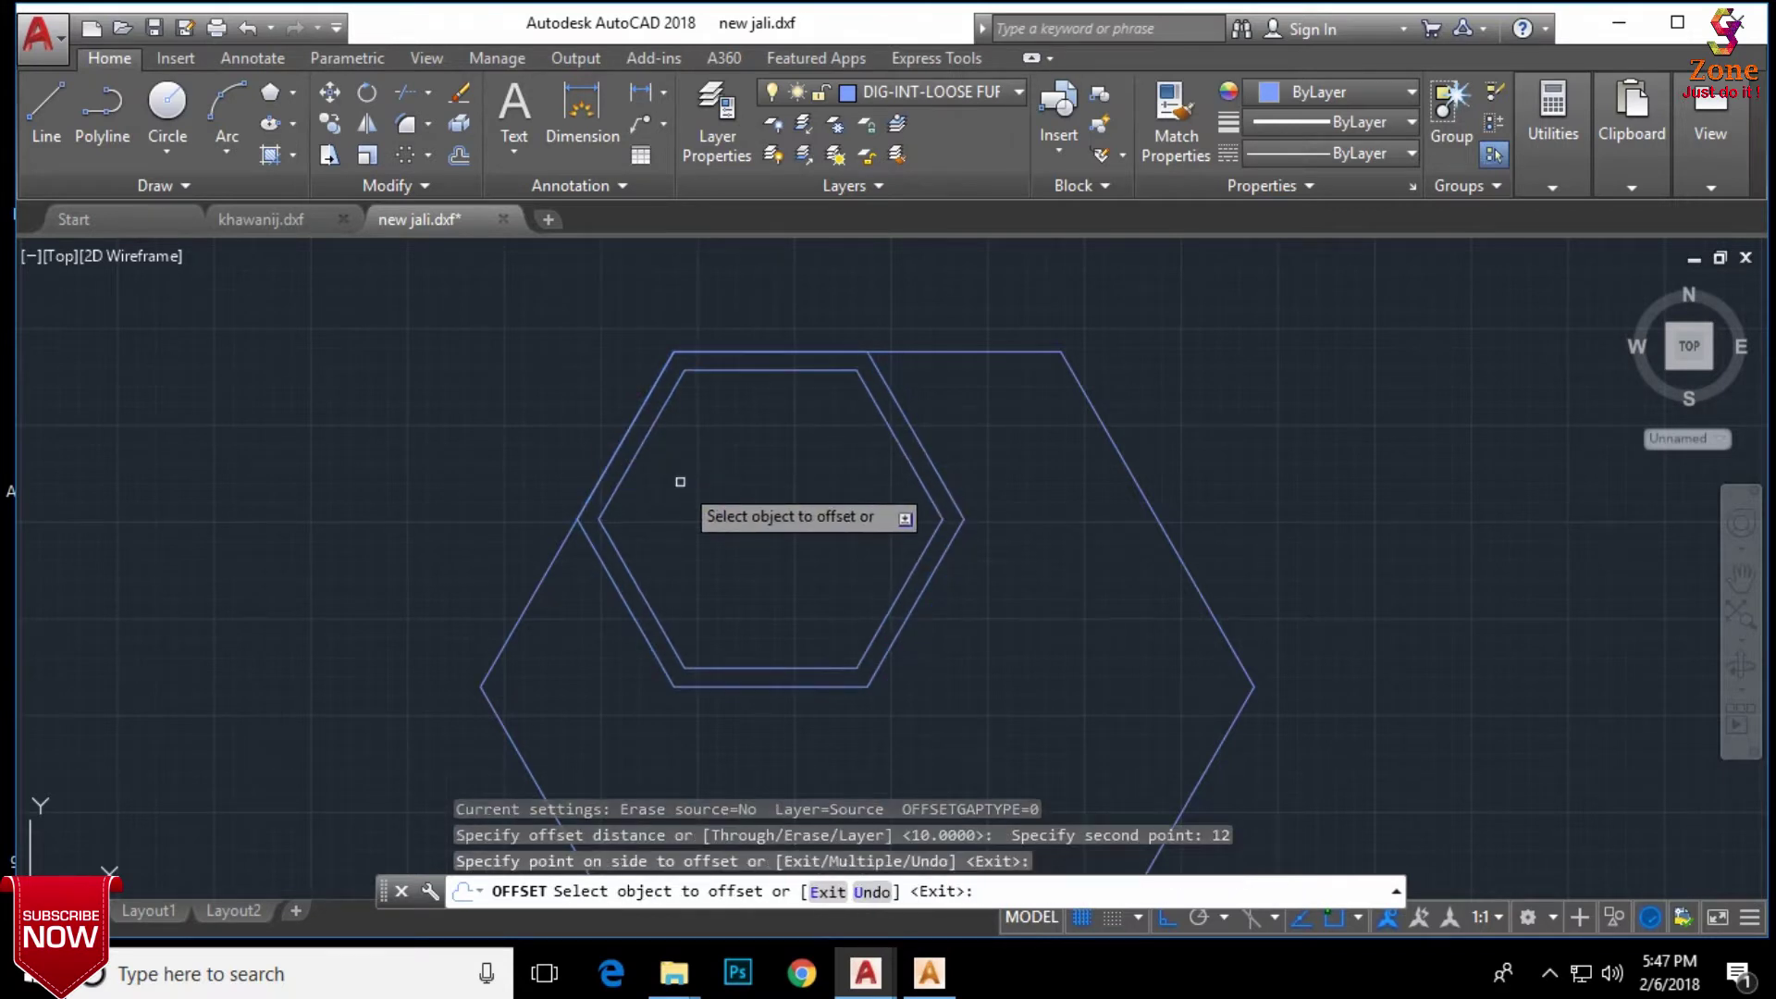
pyautogui.click(640, 449)
pyautogui.click(674, 468)
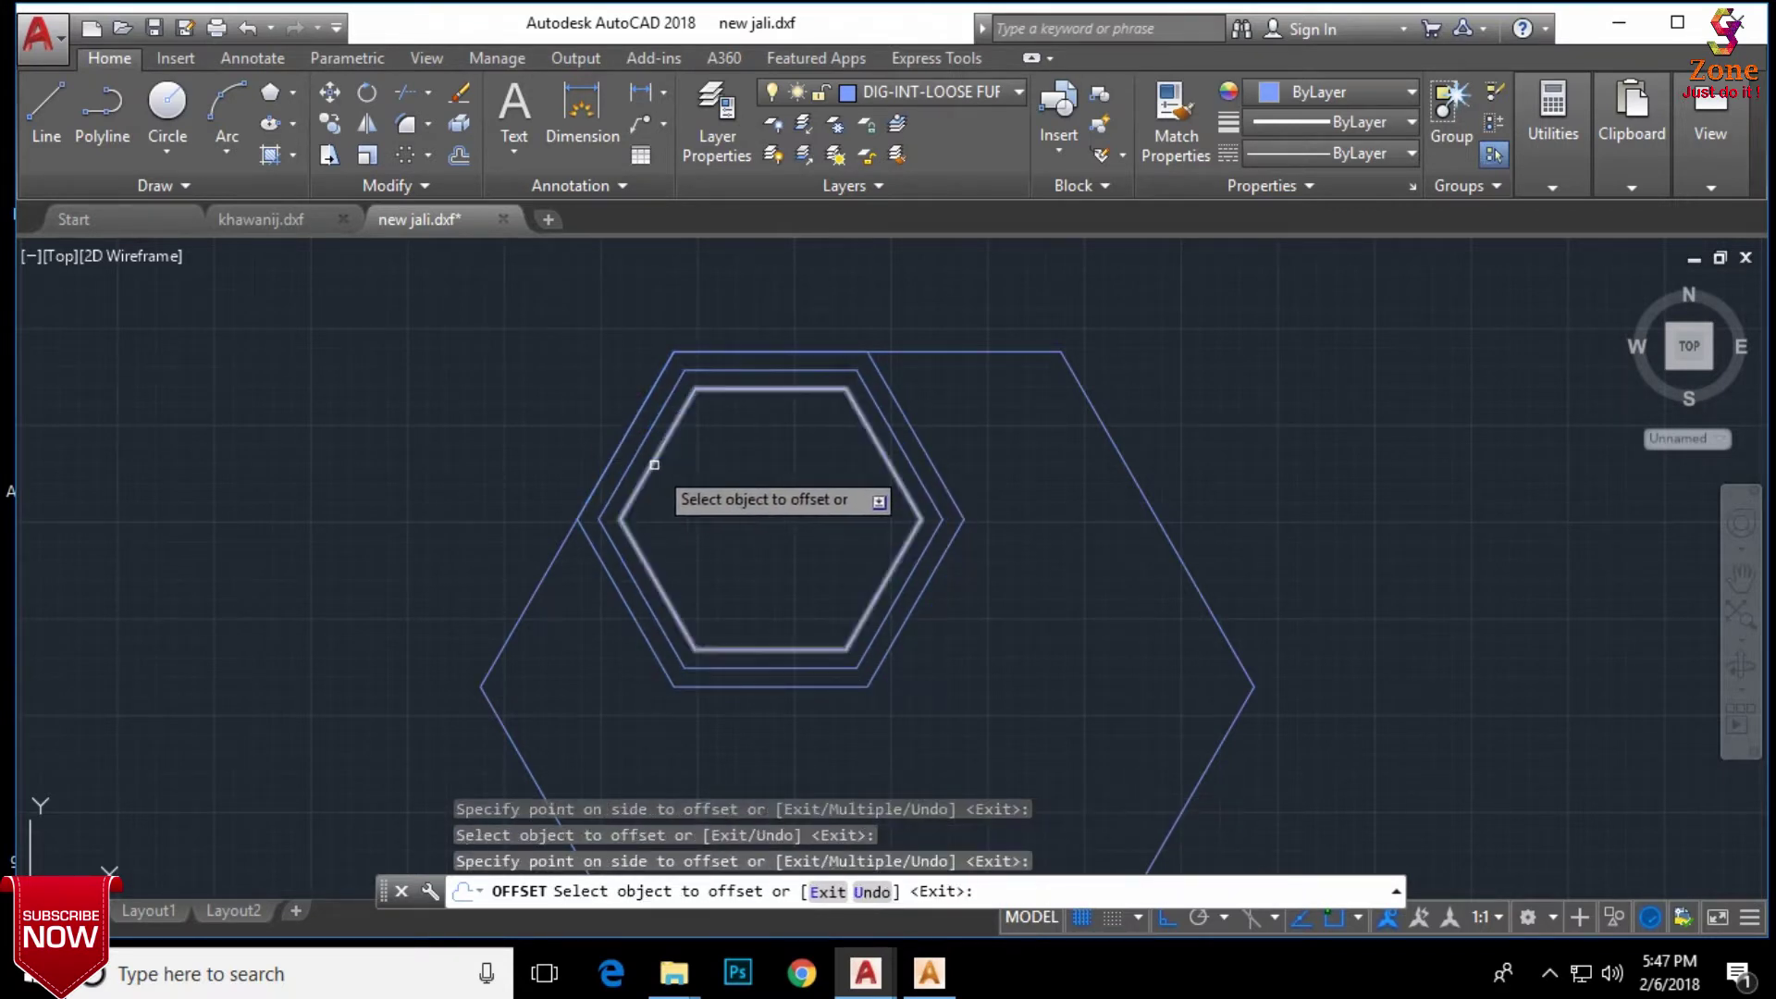
pyautogui.click(652, 465)
pyautogui.click(685, 481)
pyautogui.click(666, 468)
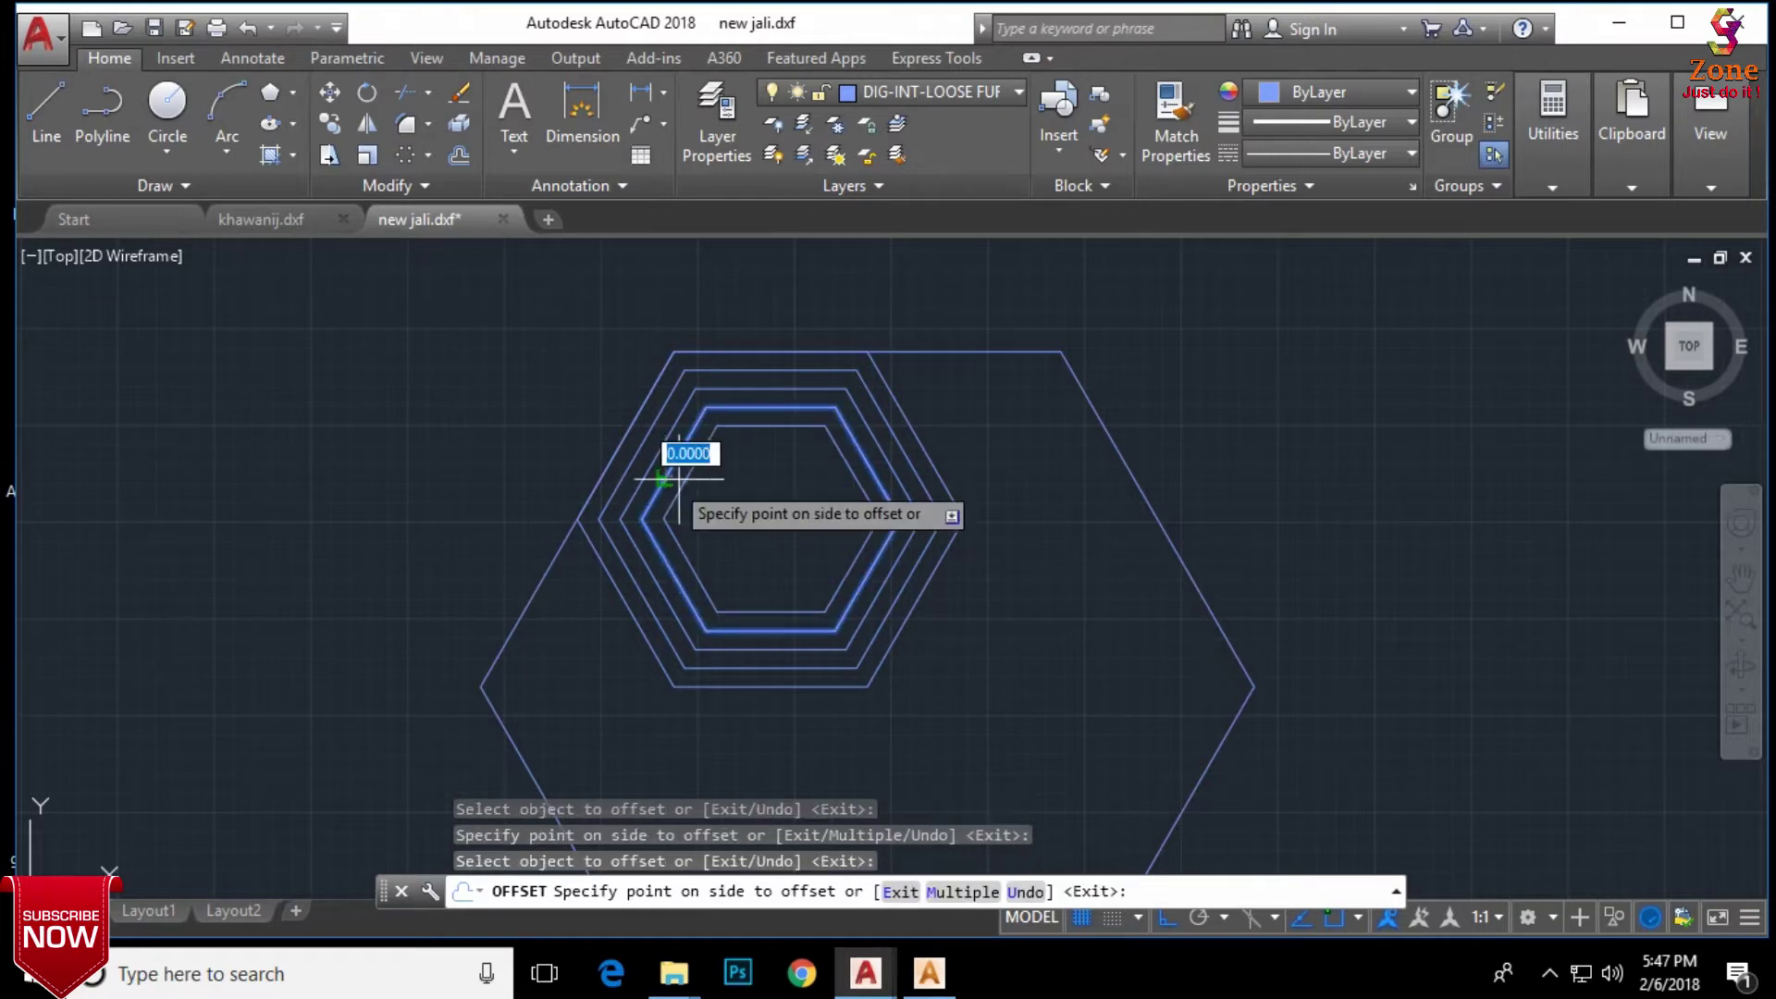
pyautogui.click(732, 492)
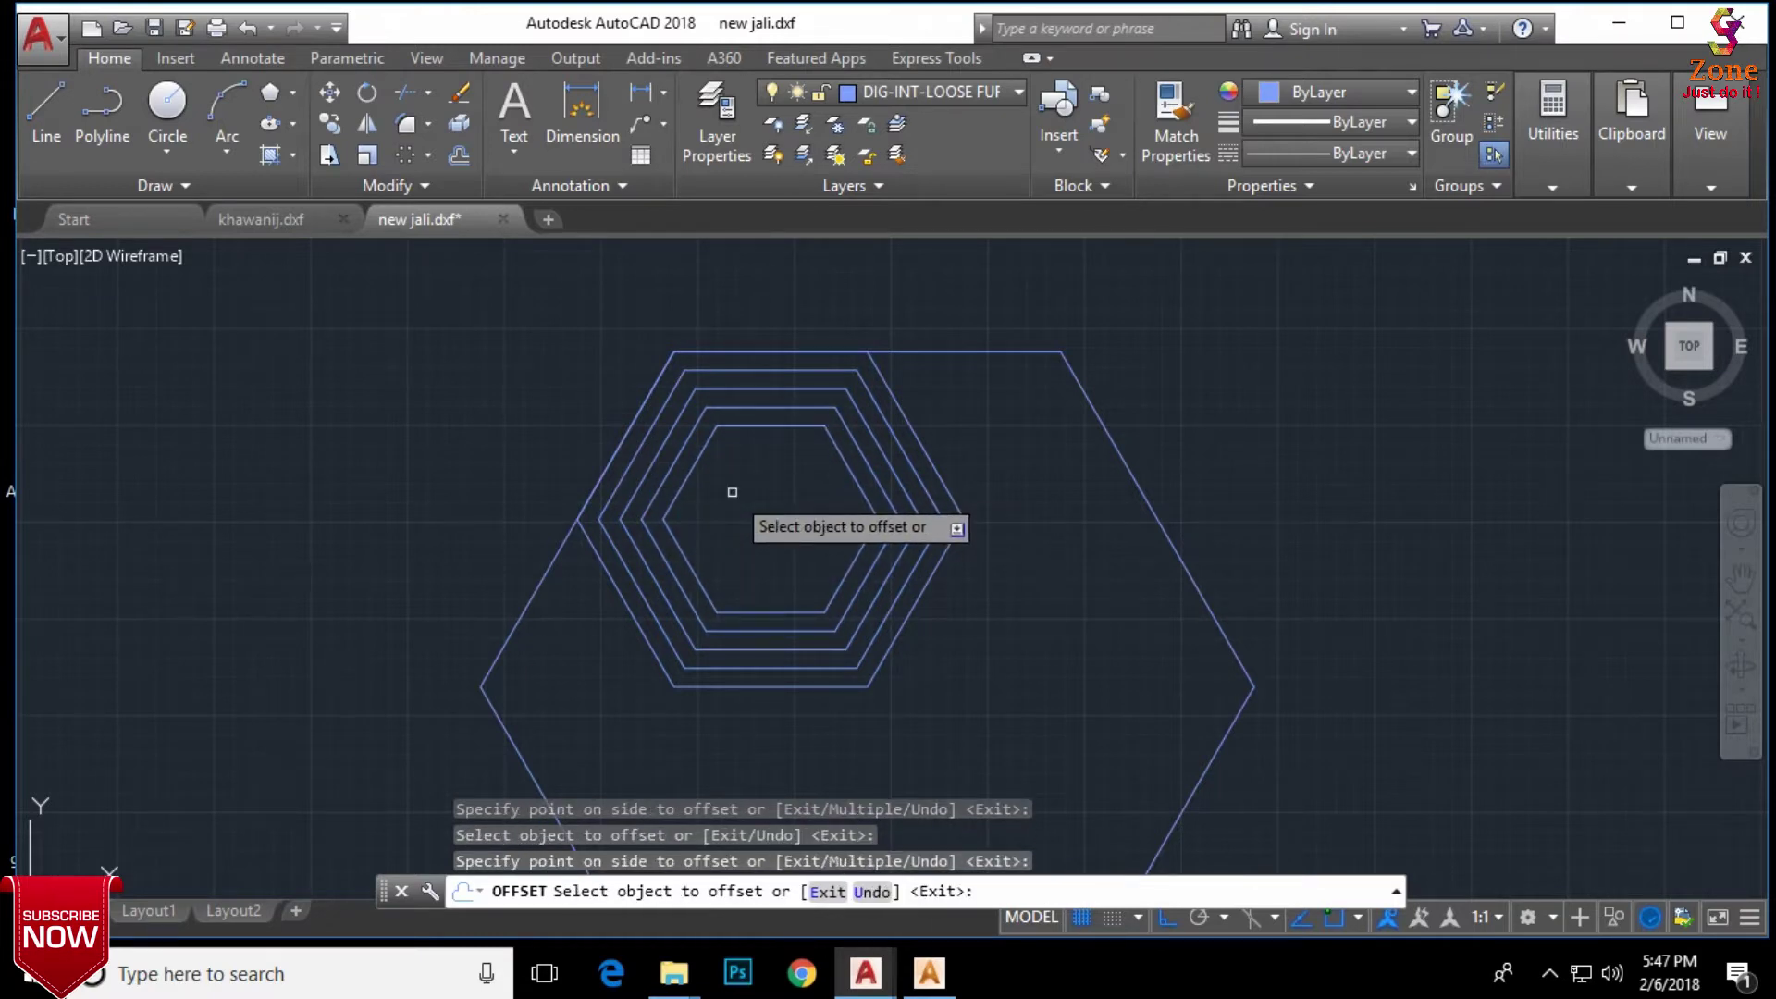
# Step: Undo the nested offsets so only the original small hexagon is left inside the large one
pyautogui.hotkey('ctrl', 'z')
pyautogui.hotkey('ctrl', 'z')
pyautogui.hotkey('ctrl', 'z')
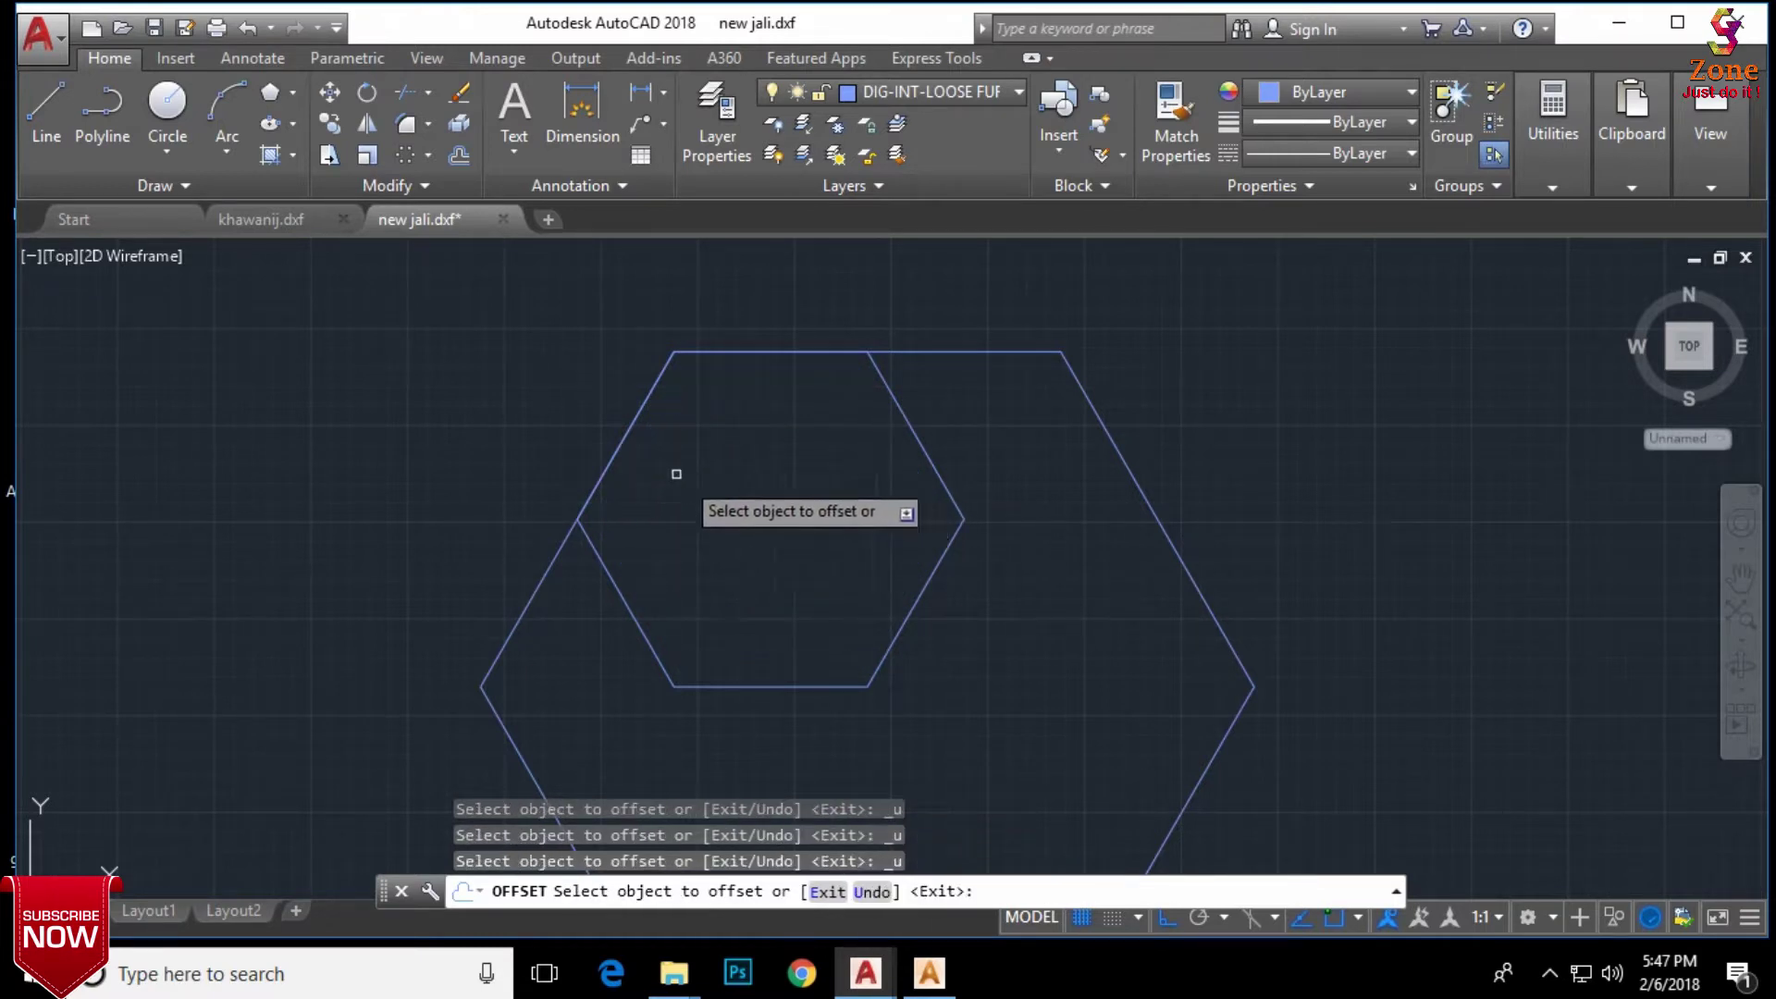
# Step: Offset the small hexagon inward by 15
pyautogui.click(613, 457)
pyautogui.write('15')
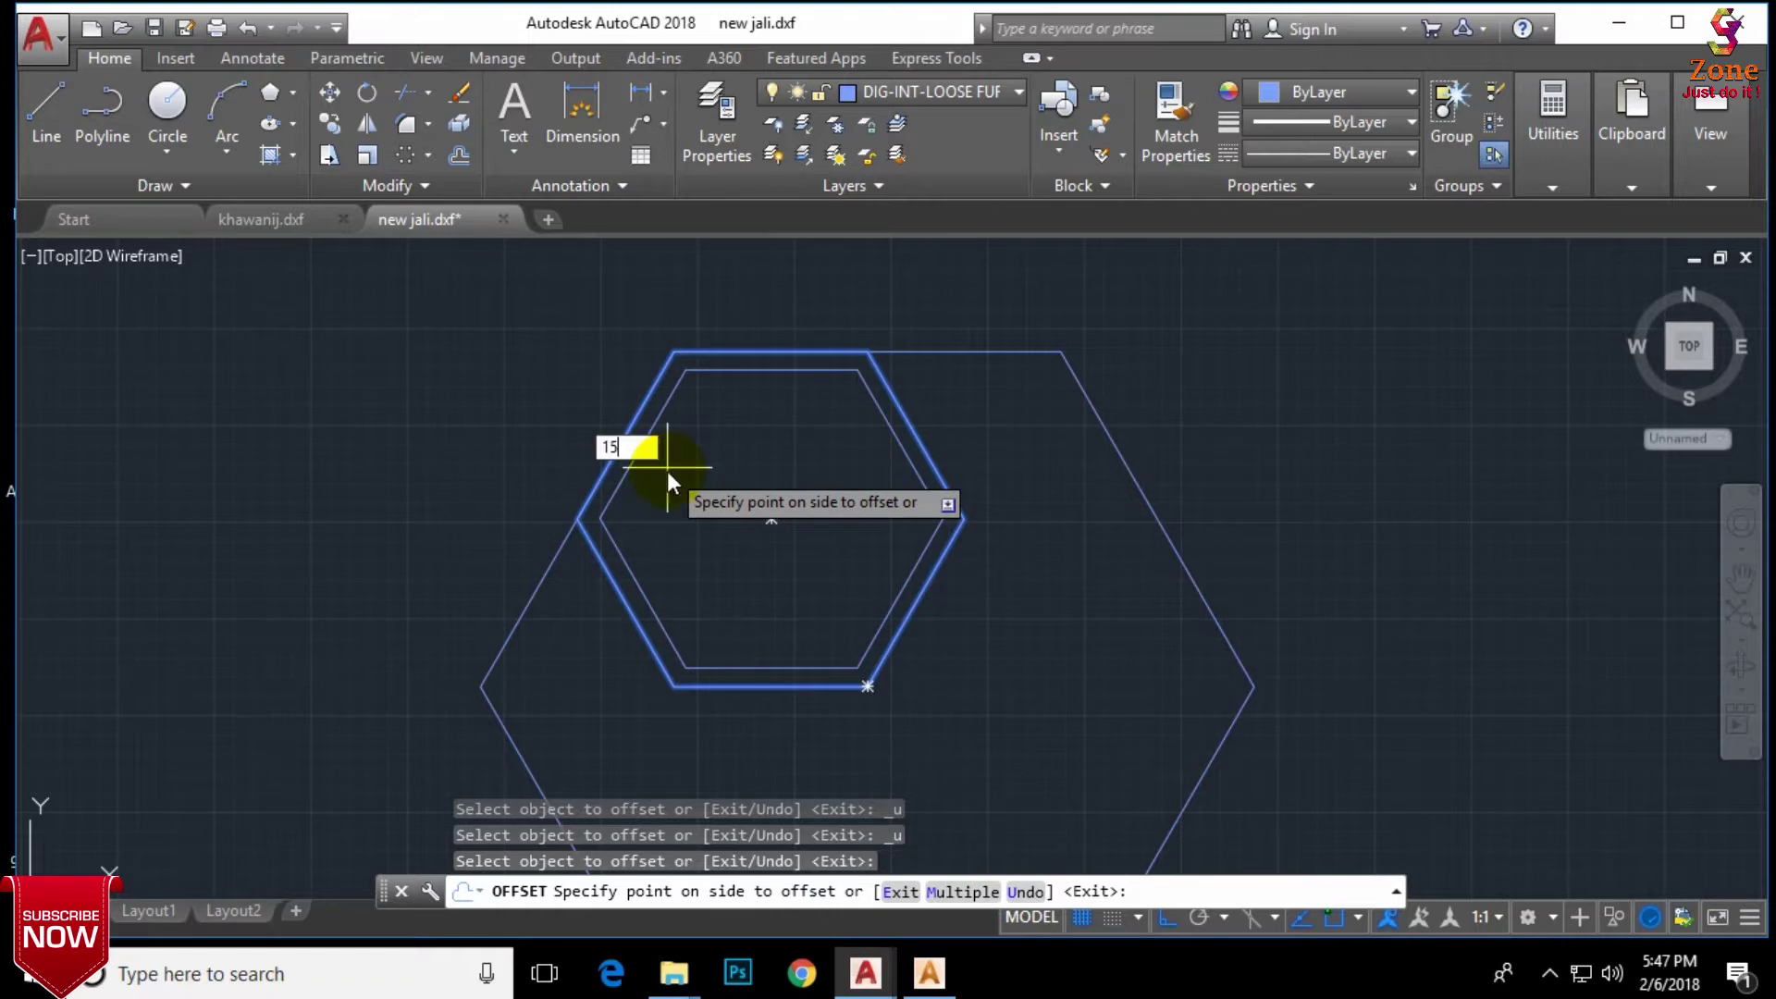
pyautogui.press('Return')
# Step: Offset the new inner hexagon inward by 12, repeating on each copy to add four more nested hexagons
pyautogui.click(637, 455)
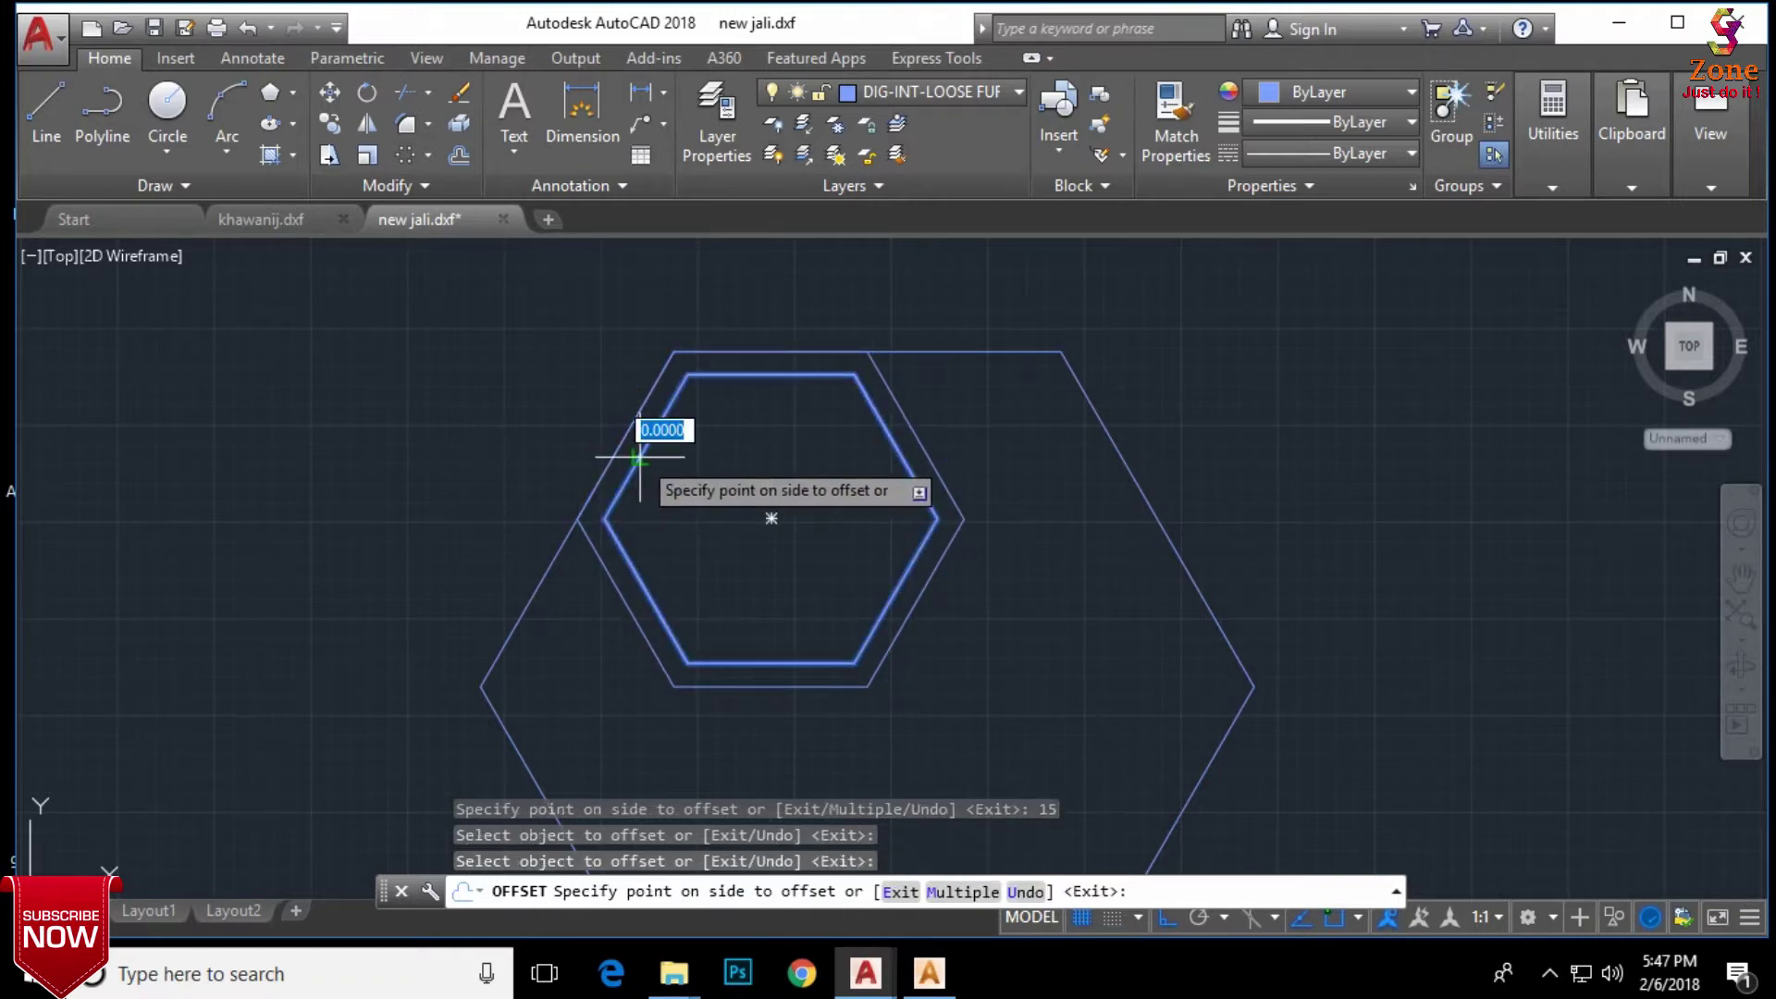
pyautogui.click(708, 477)
pyautogui.click(664, 467)
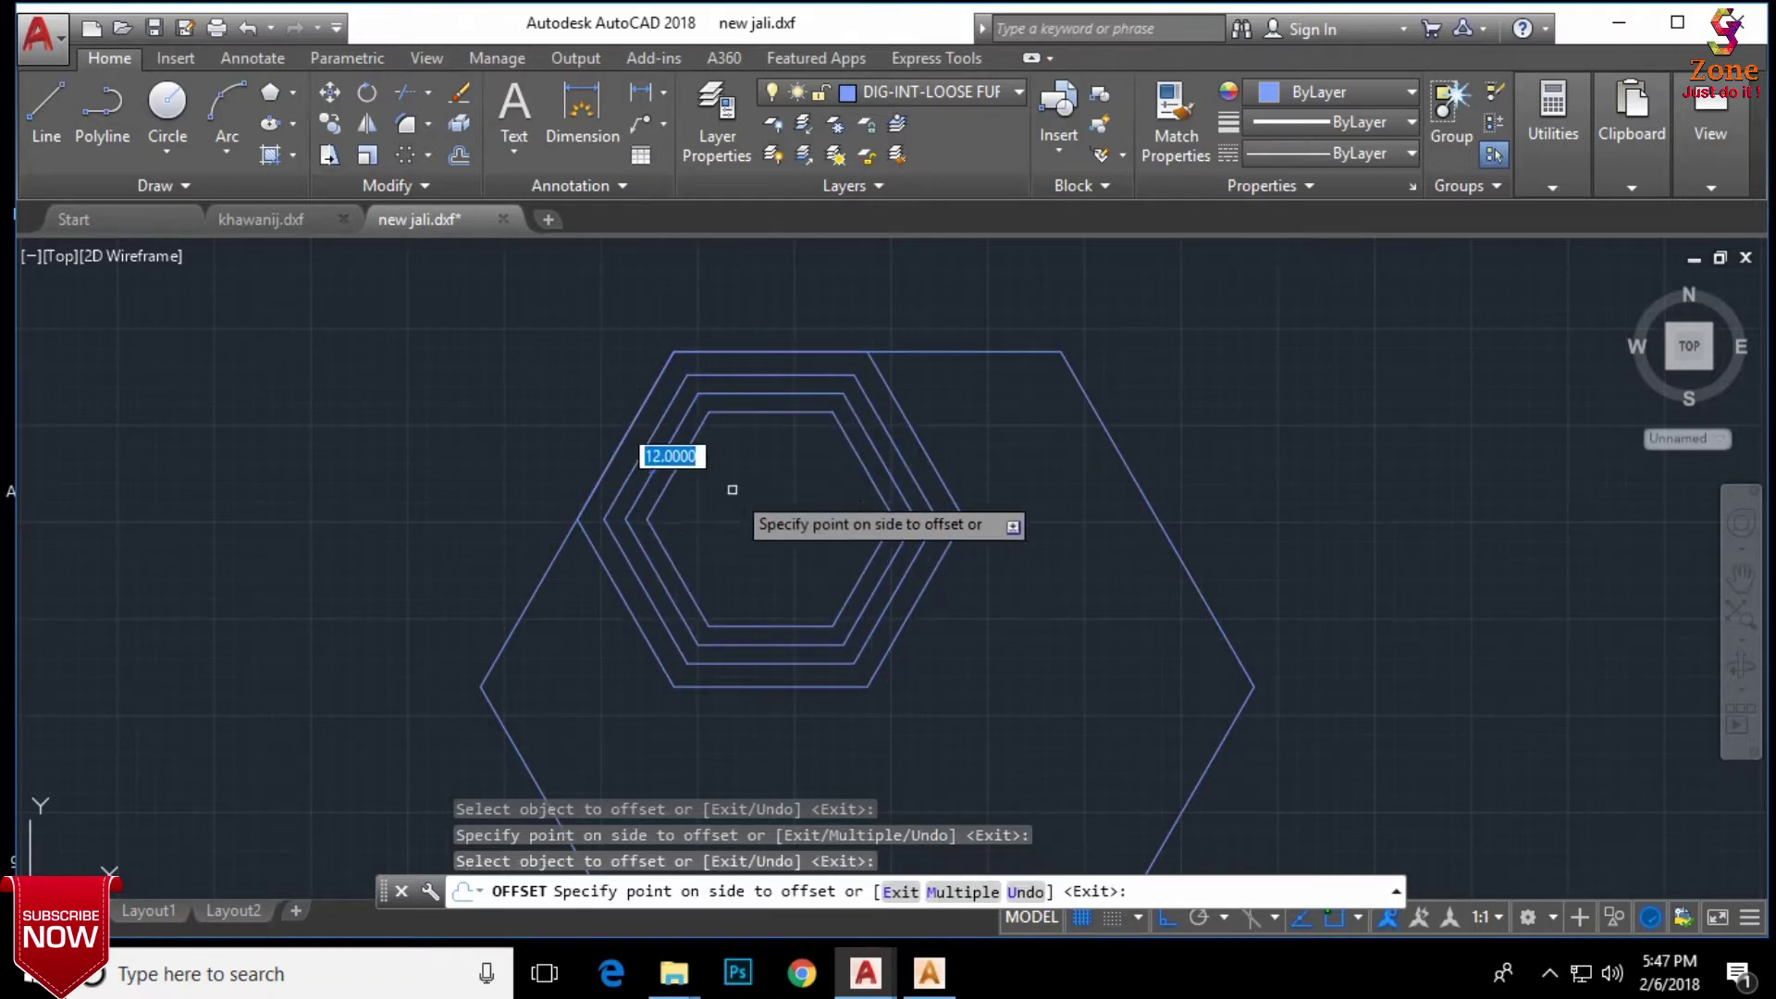
pyautogui.click(675, 473)
pyautogui.click(676, 473)
pyautogui.click(718, 488)
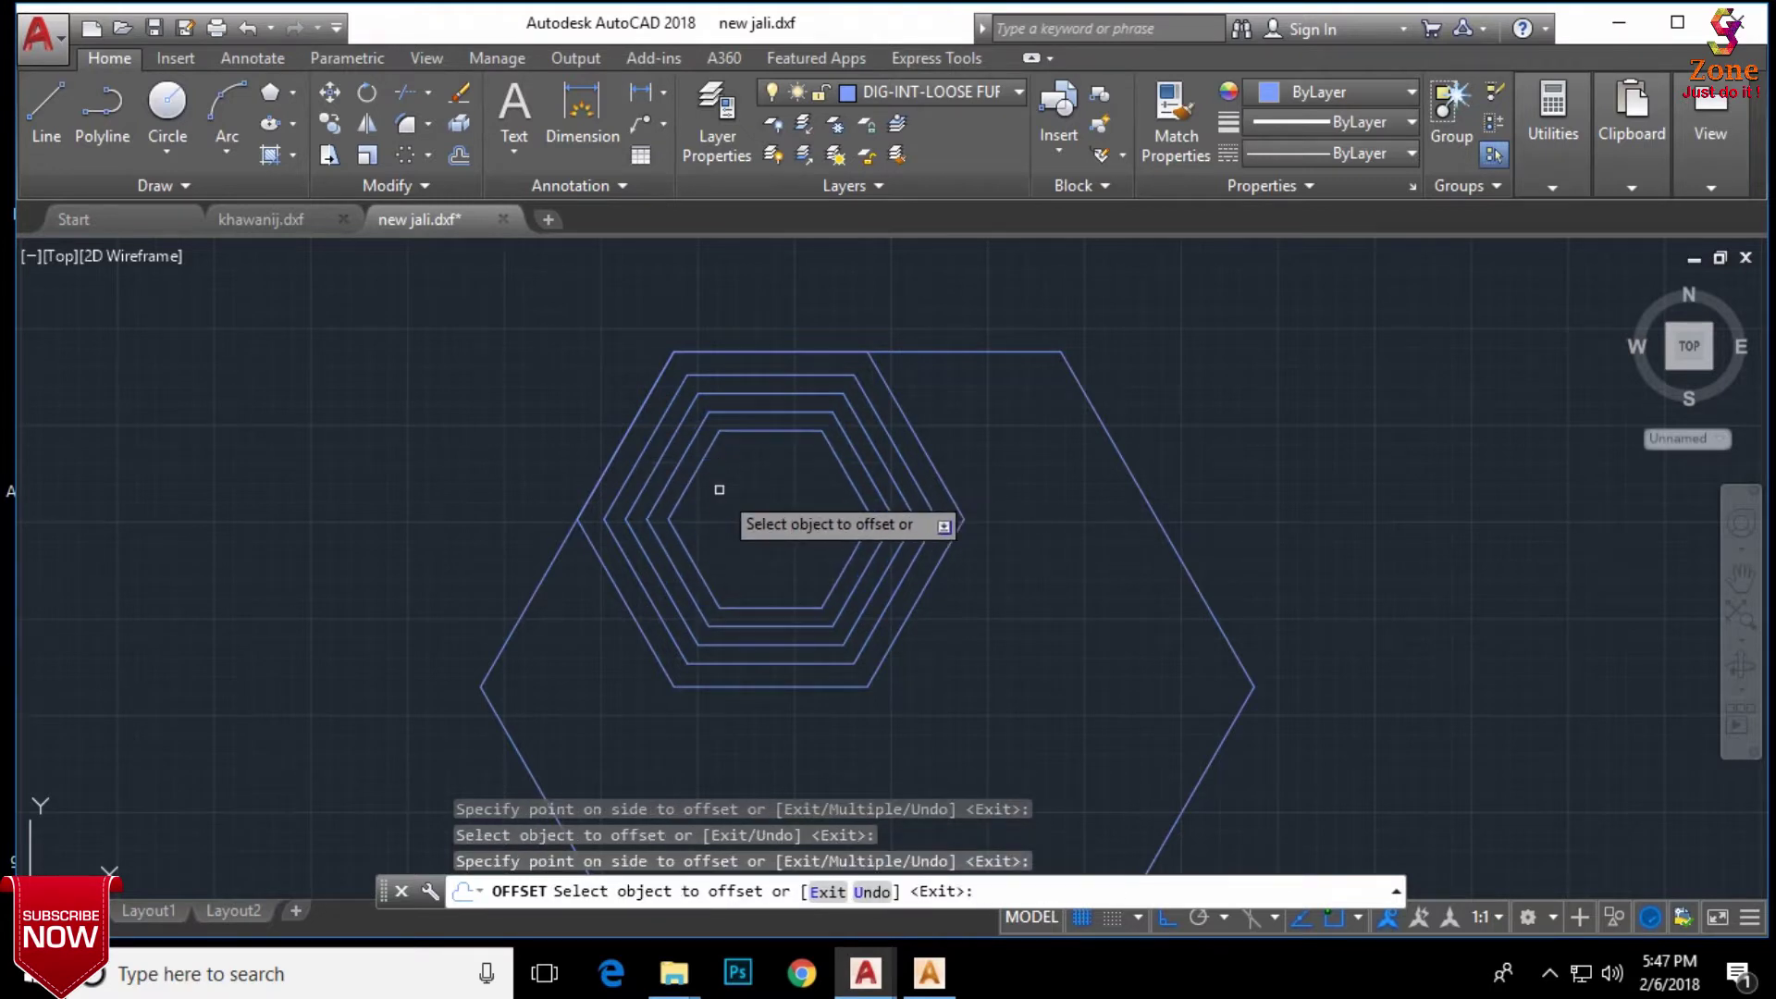
pyautogui.scroll(2, 718, 486)
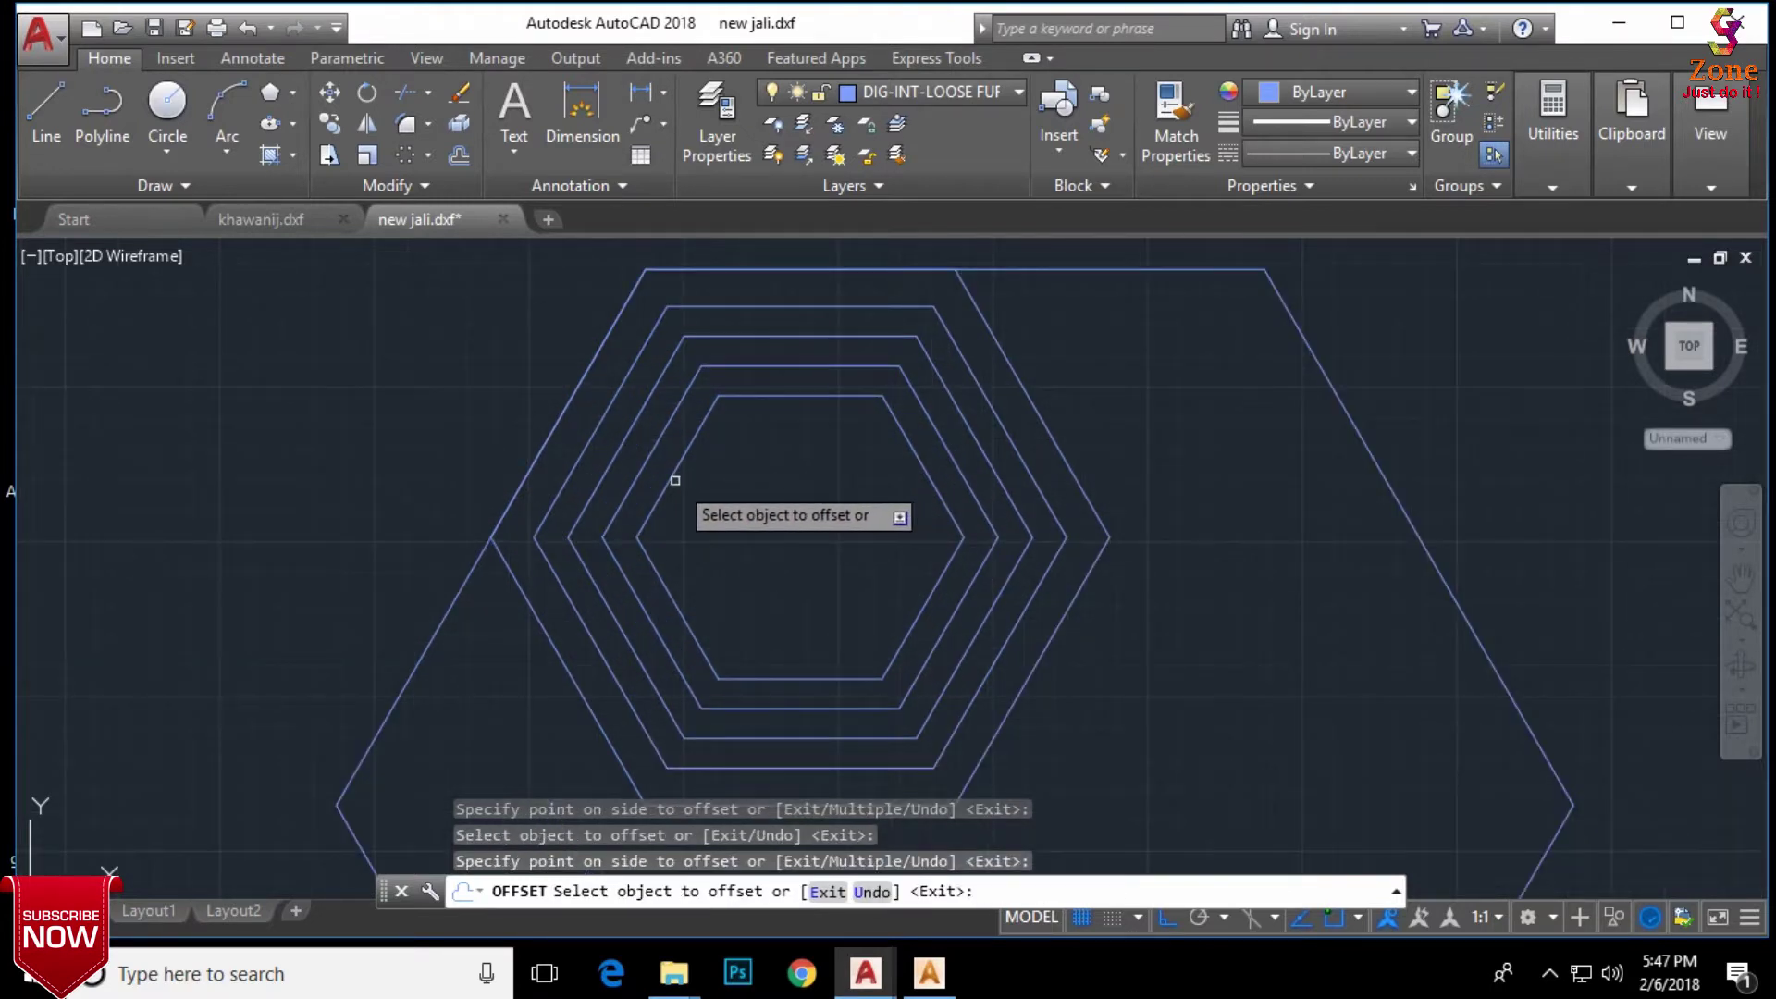
pyautogui.click(675, 480)
pyautogui.click(749, 497)
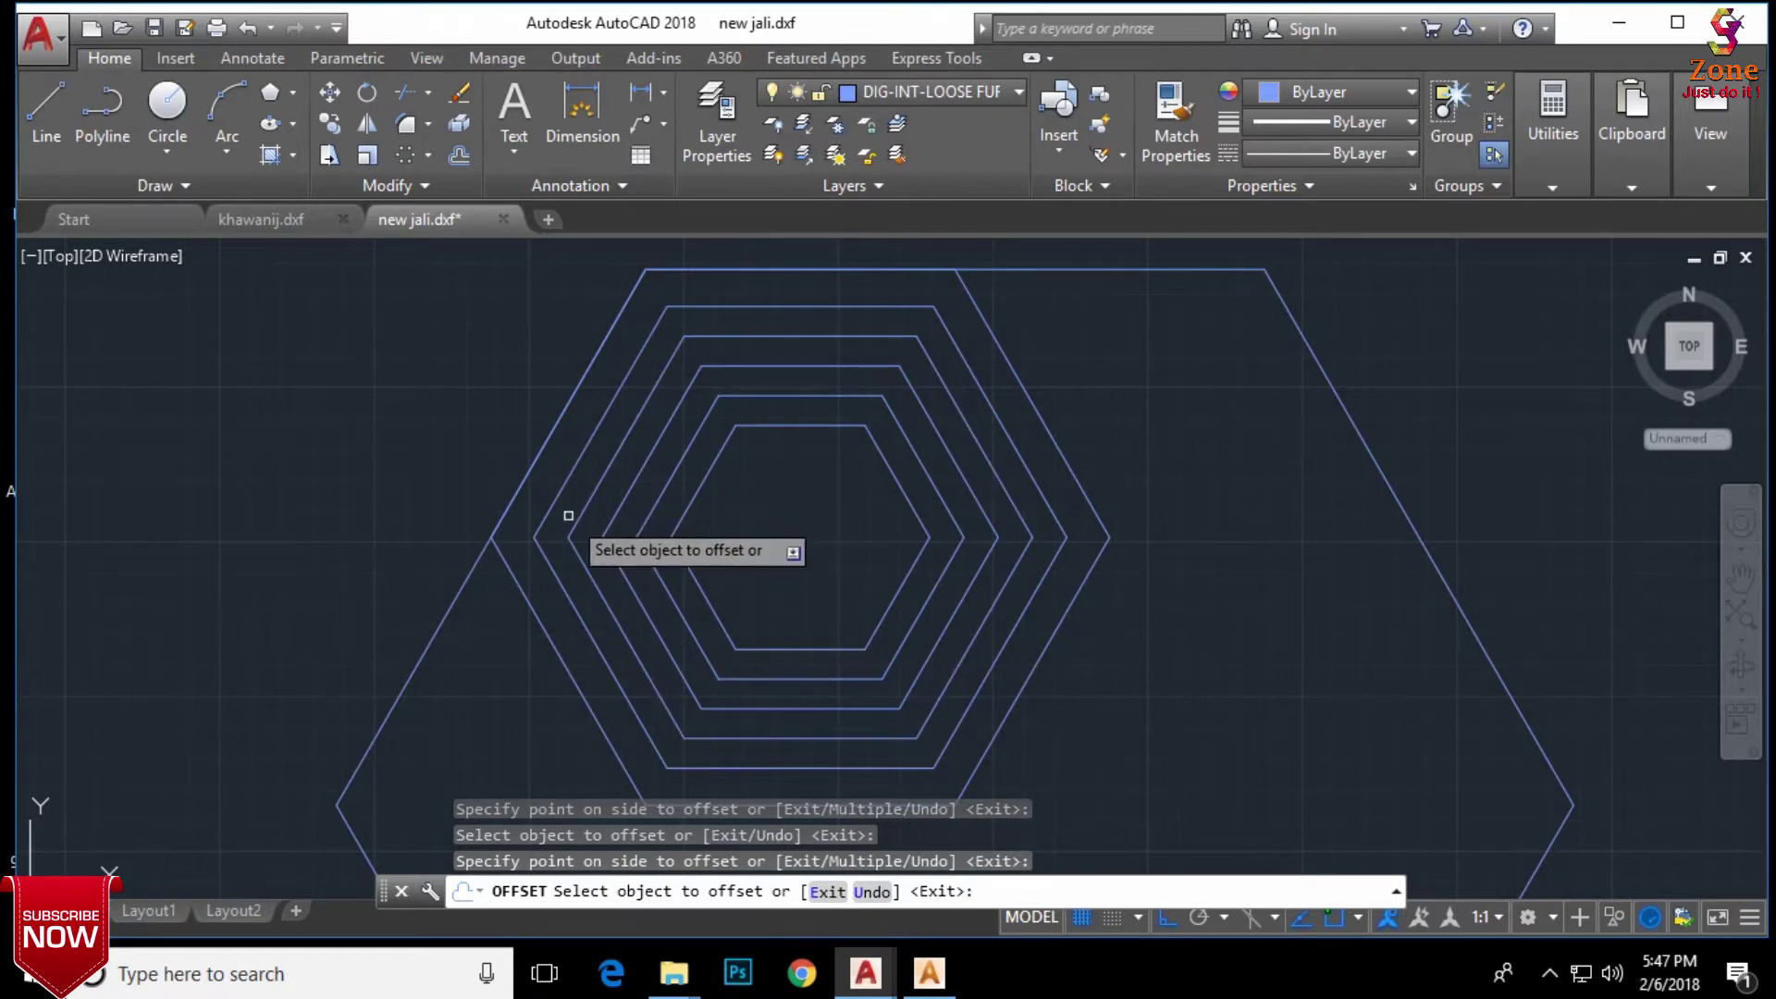
# Step: Offset the innermost hexagon inward by the same distance twice more, each time from the newest copy
pyautogui.click(711, 468)
pyautogui.click(726, 502)
pyautogui.click(719, 503)
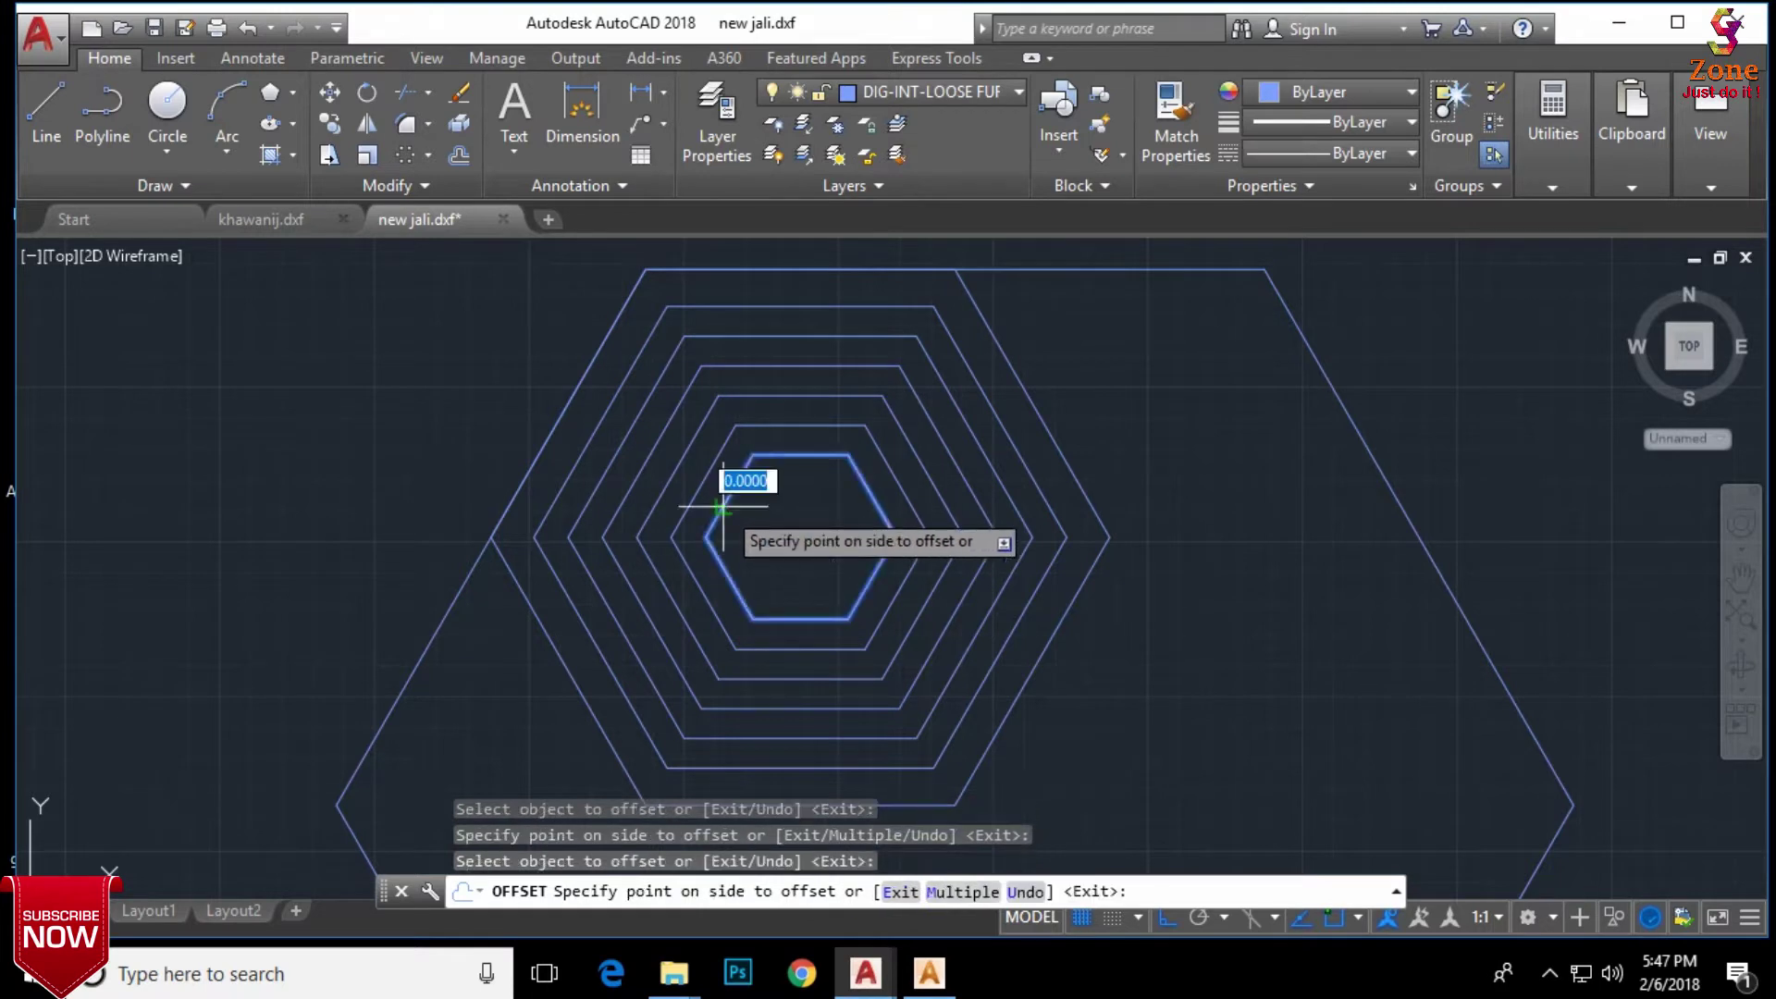
pyautogui.click(740, 493)
pyautogui.press('Escape')
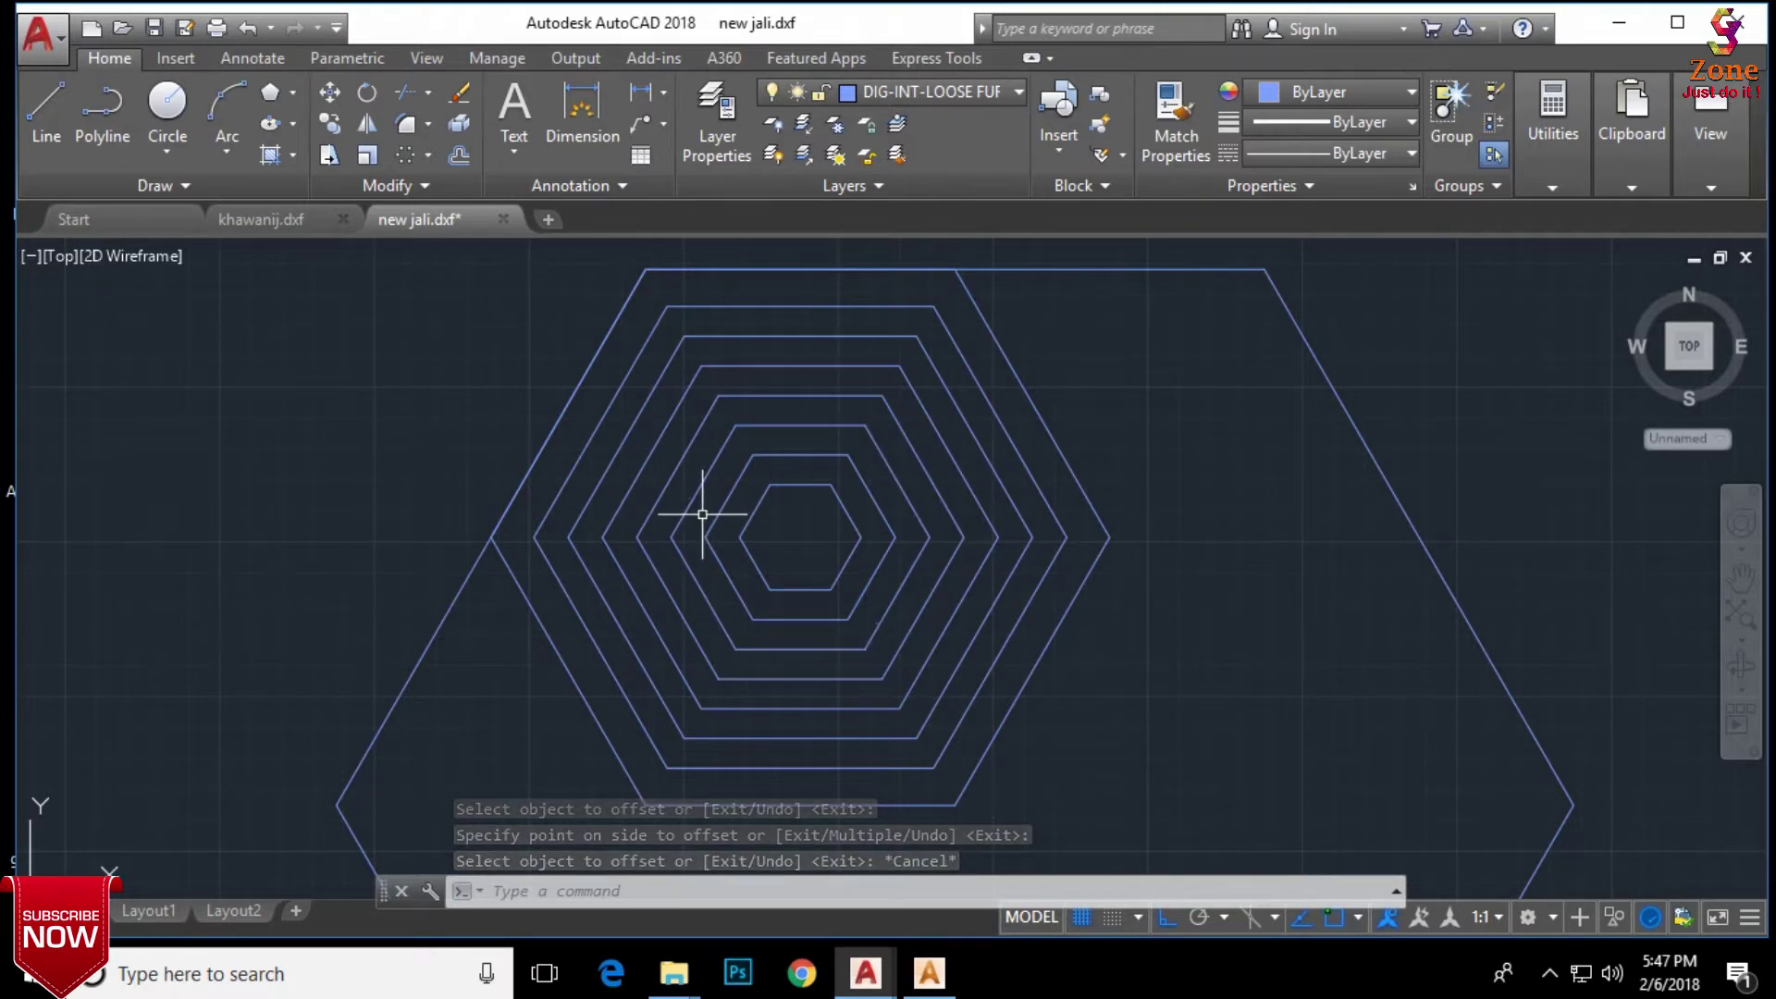
# Step: Polar-array all the nested small hexagons around the large hexagon's centre with 6 items over 360 degrees
pyautogui.scroll(-2, 721, 518)
pyautogui.moveTo(774, 515); pyautogui.dragTo(753, 484, button='middle')
pyautogui.click(954, 414)
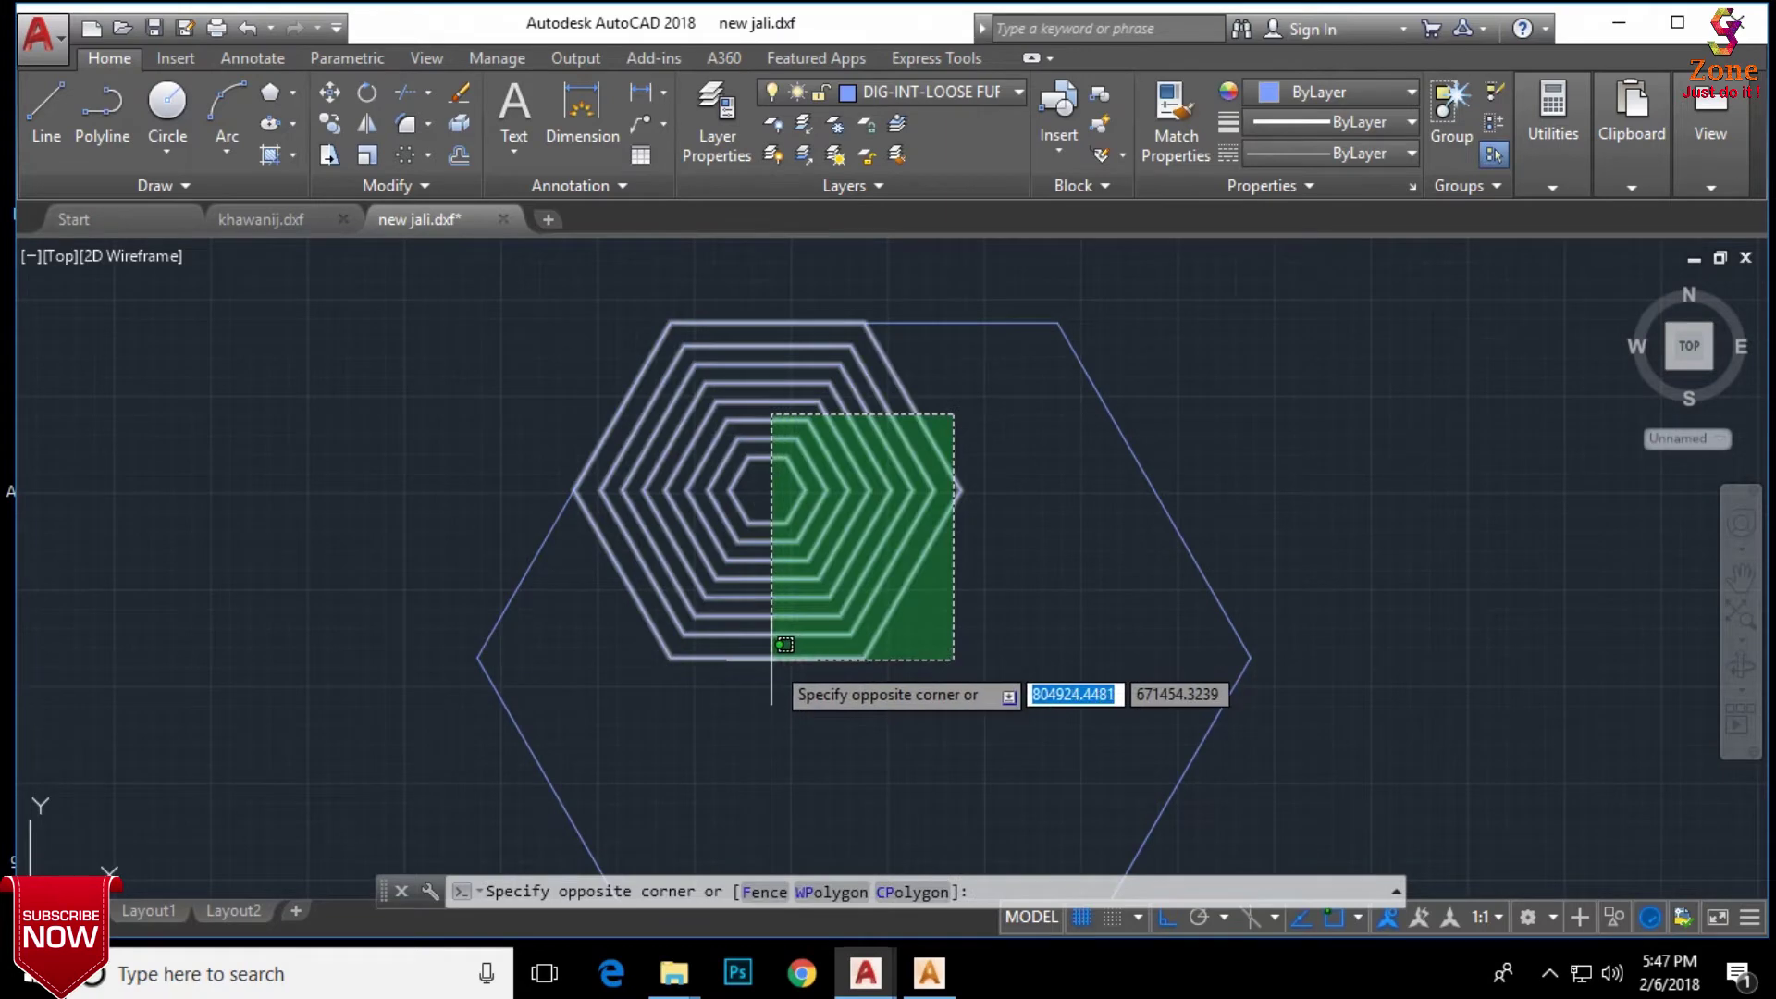
pyautogui.click(786, 659)
pyautogui.scroll(-2, 562, 388)
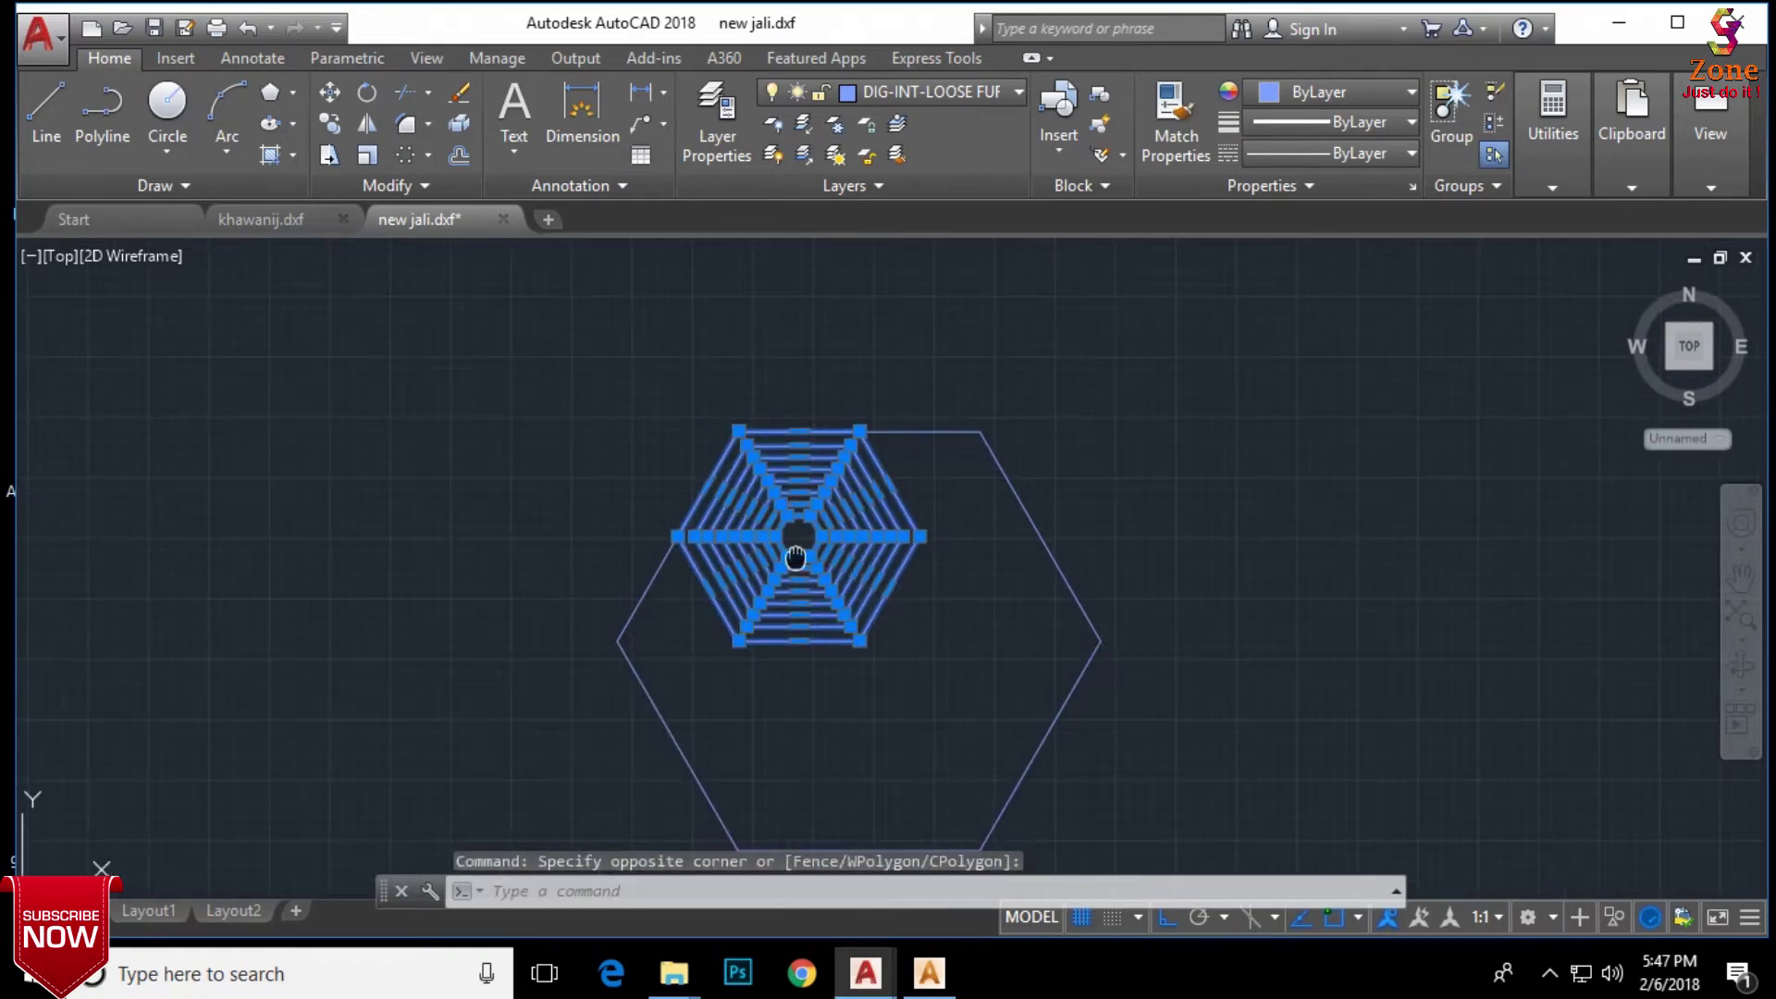
pyautogui.click(405, 134)
pyautogui.click(752, 555)
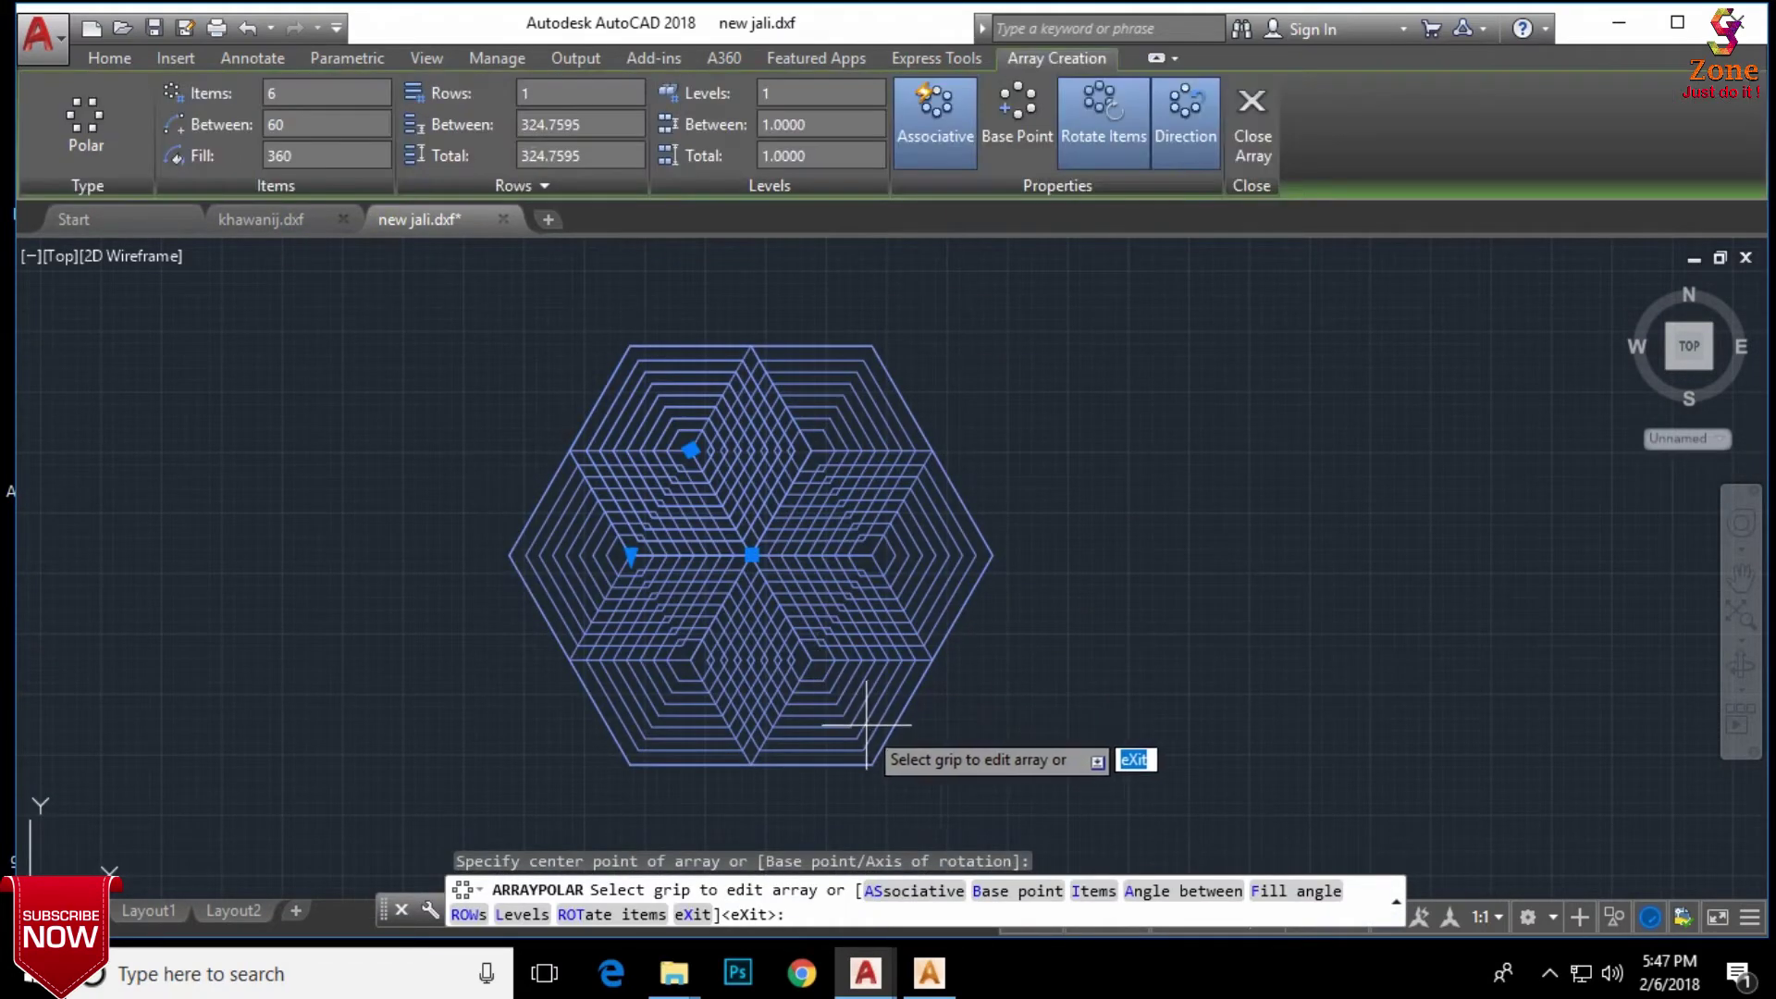
pyautogui.press('Return')
pyautogui.scroll(2, 672, 450)
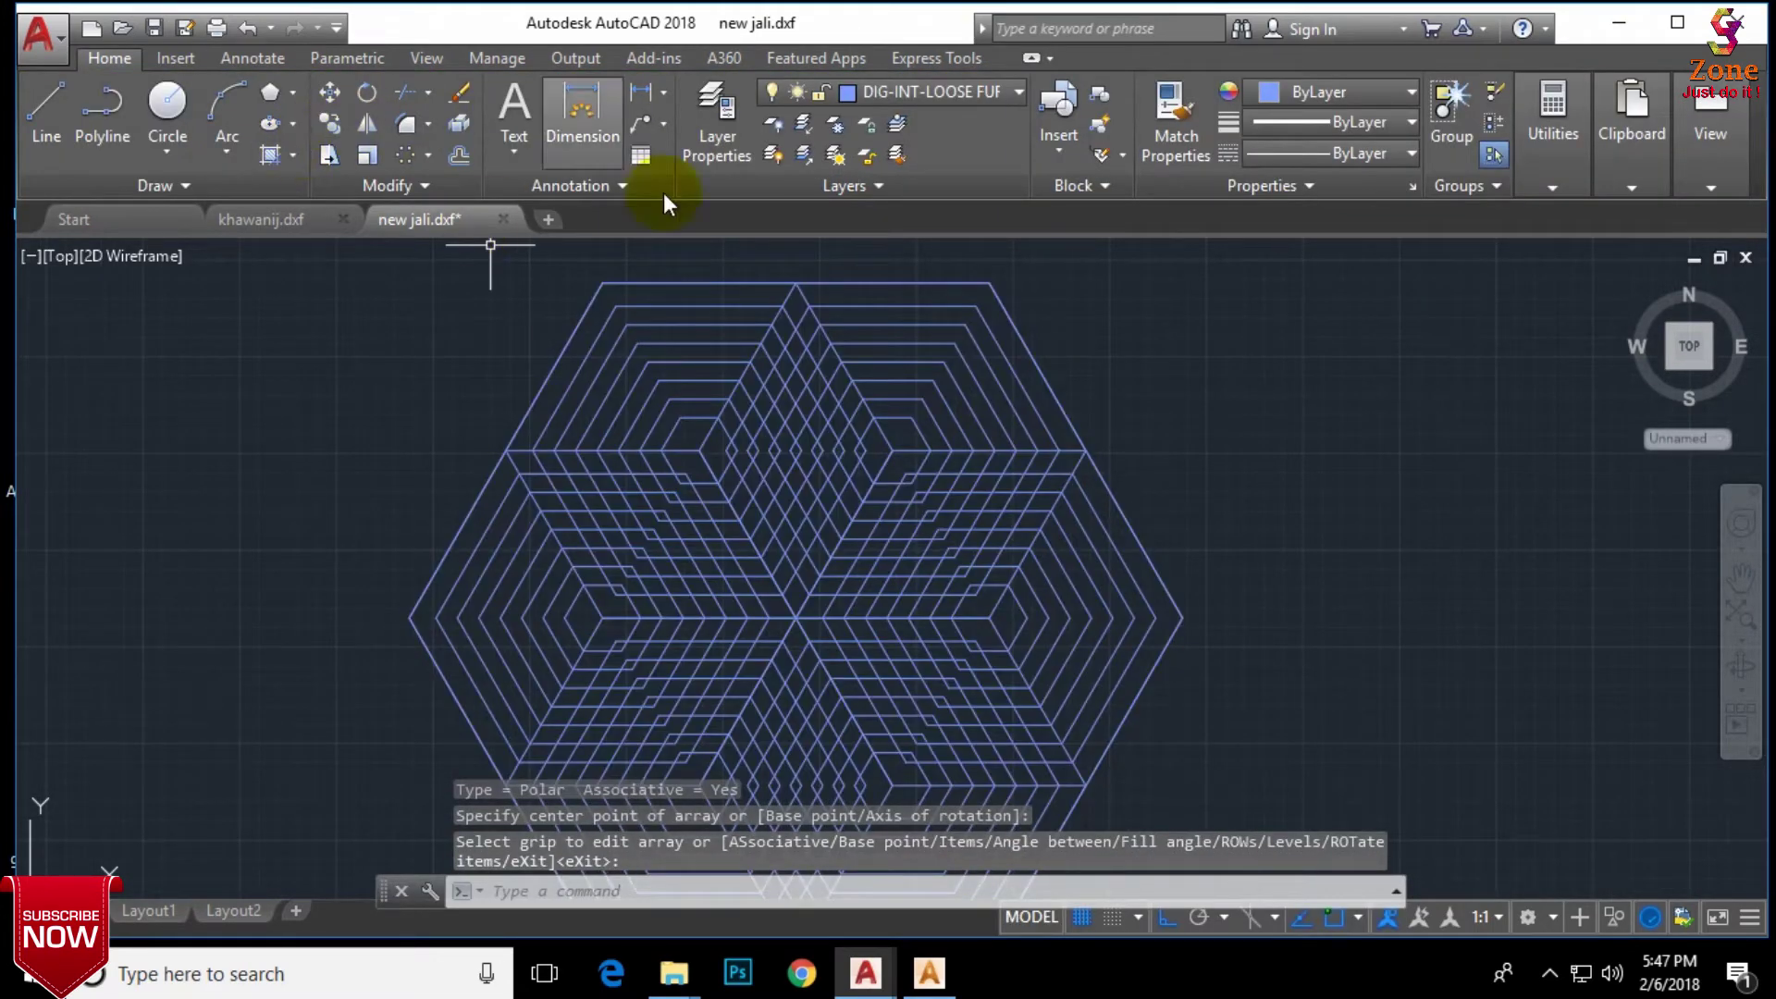
# Step: Explode the polar array into separate hexagon polylines
pyautogui.scroll(-2, 795, 374)
pyautogui.click(795, 374)
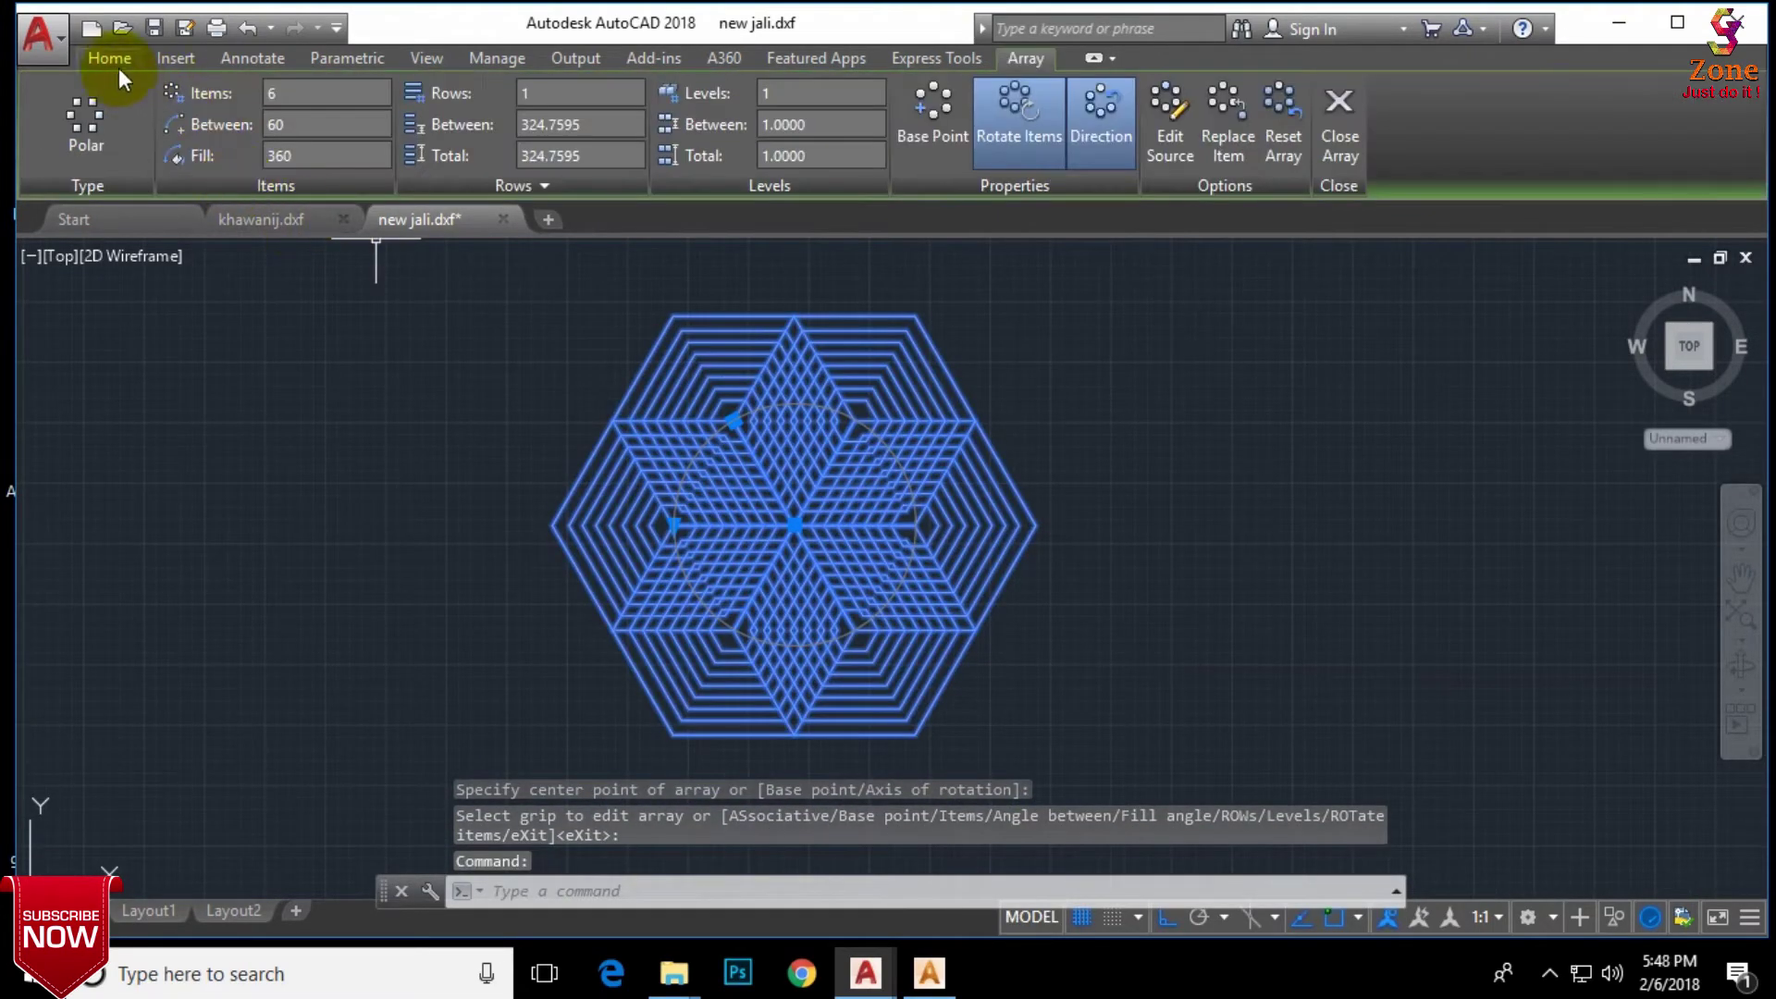
pyautogui.click(113, 61)
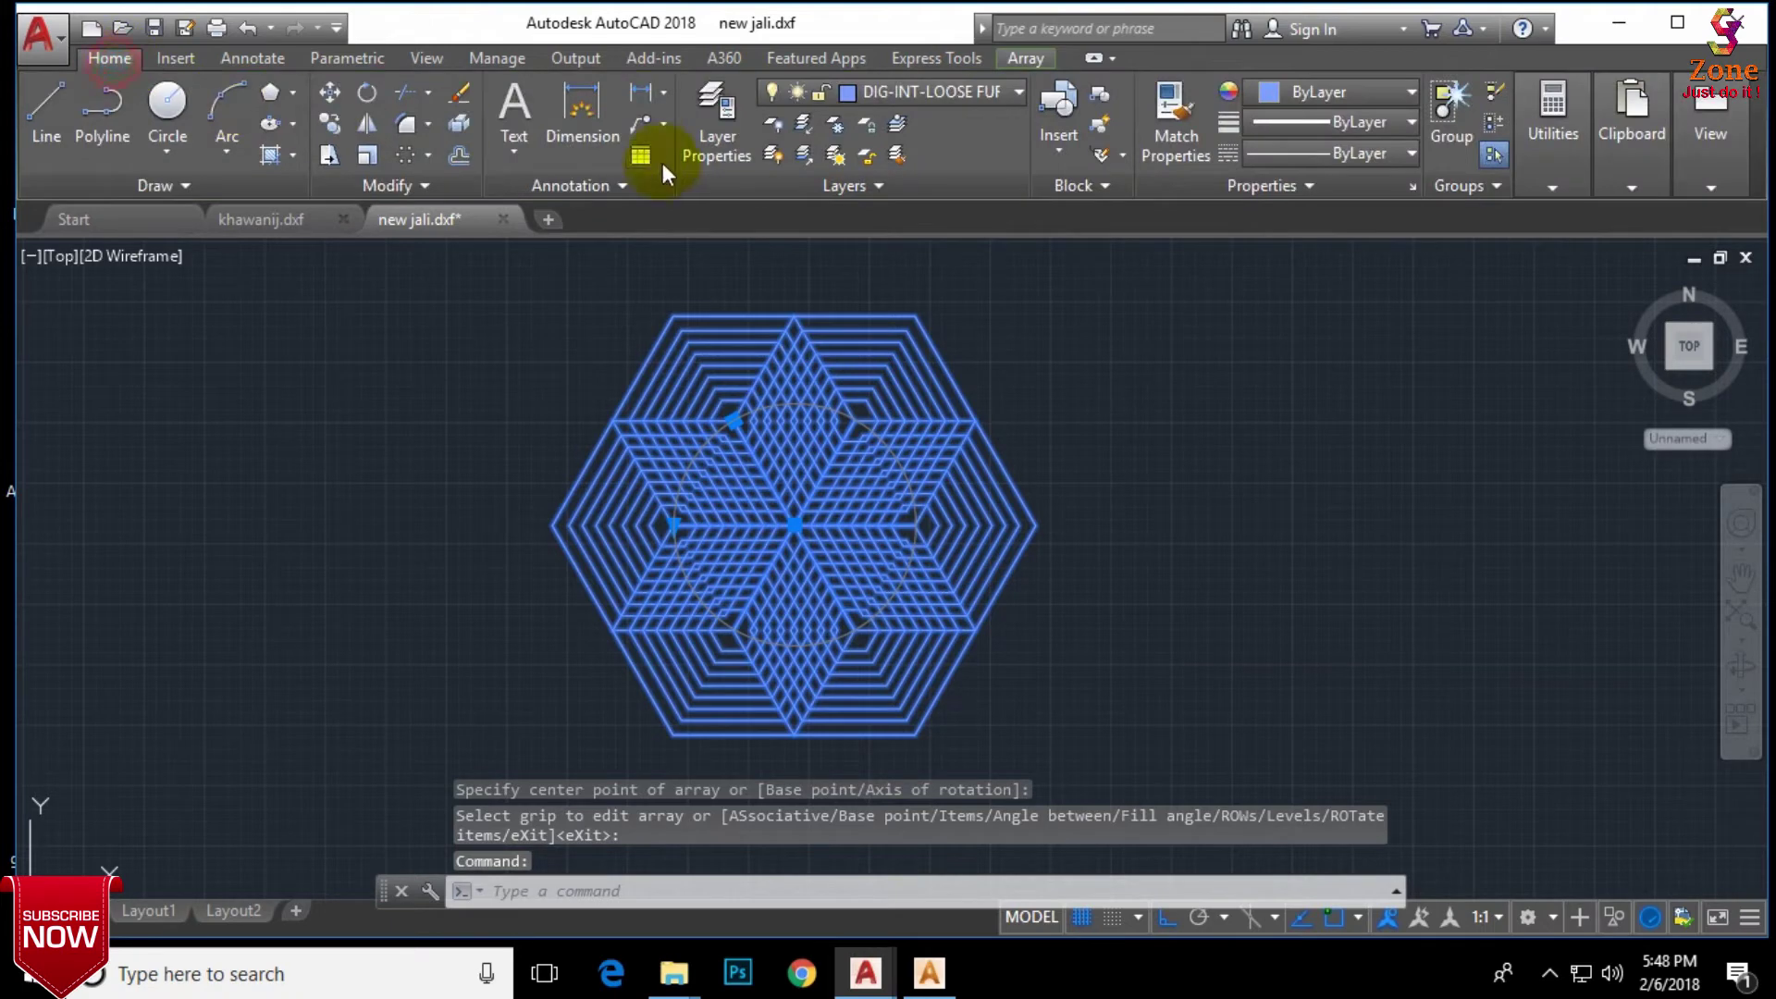
pyautogui.click(461, 123)
pyautogui.scroll(2, 806, 465)
pyautogui.moveTo(803, 465); pyautogui.dragTo(786, 516, button='middle')
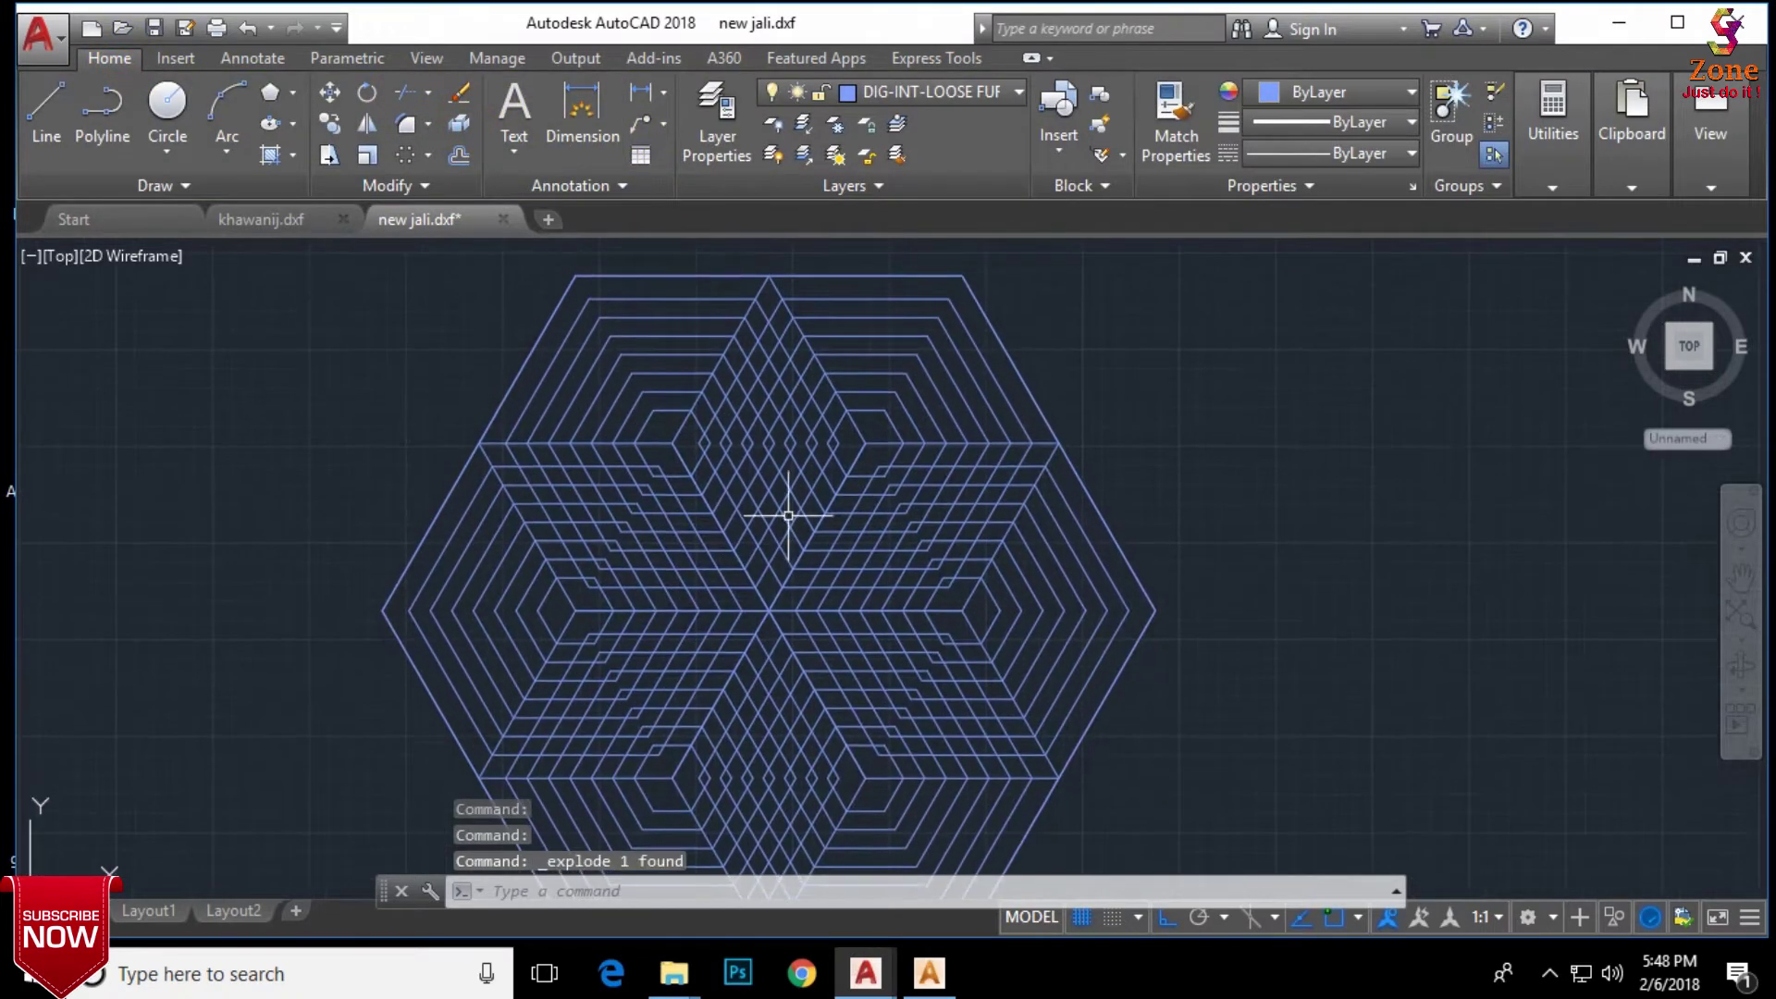
pyautogui.scroll(-2, 977, 569)
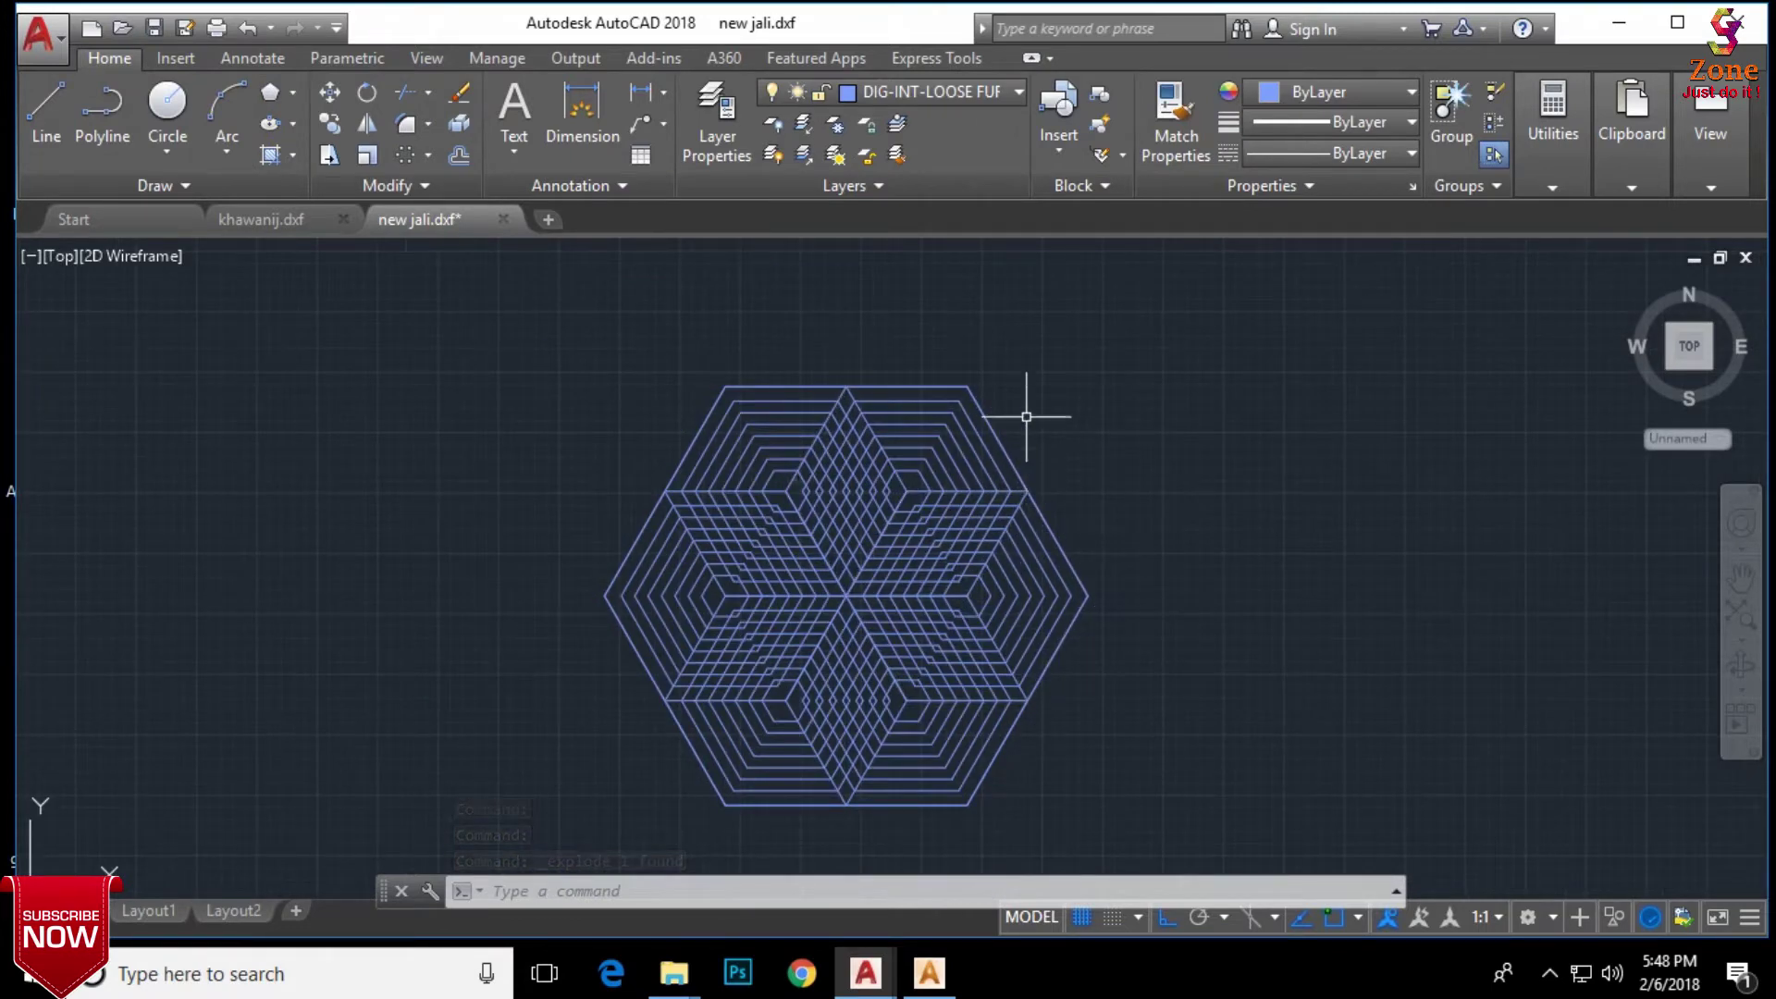
# Step: Send the leftmost small hexagon's outline to the back and erase the large outer hexagon that overlaps it
pyautogui.scroll(2, 611, 606)
pyautogui.click(603, 612)
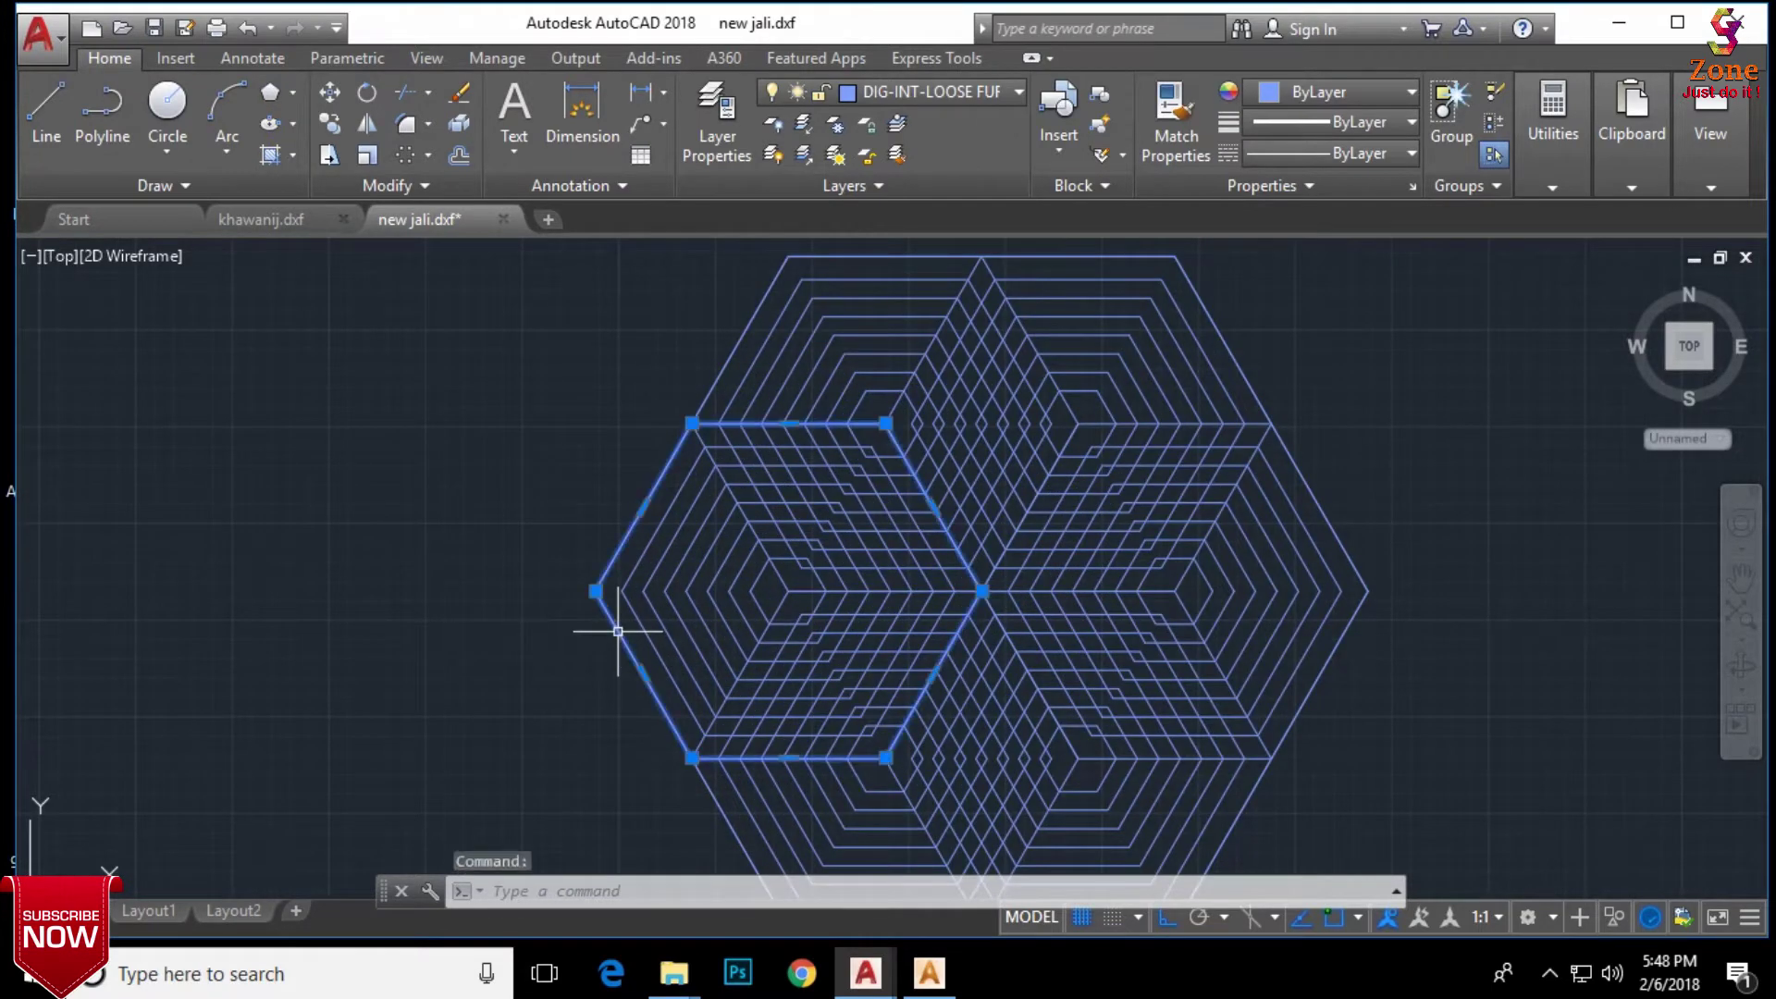
pyautogui.rightClick(619, 637)
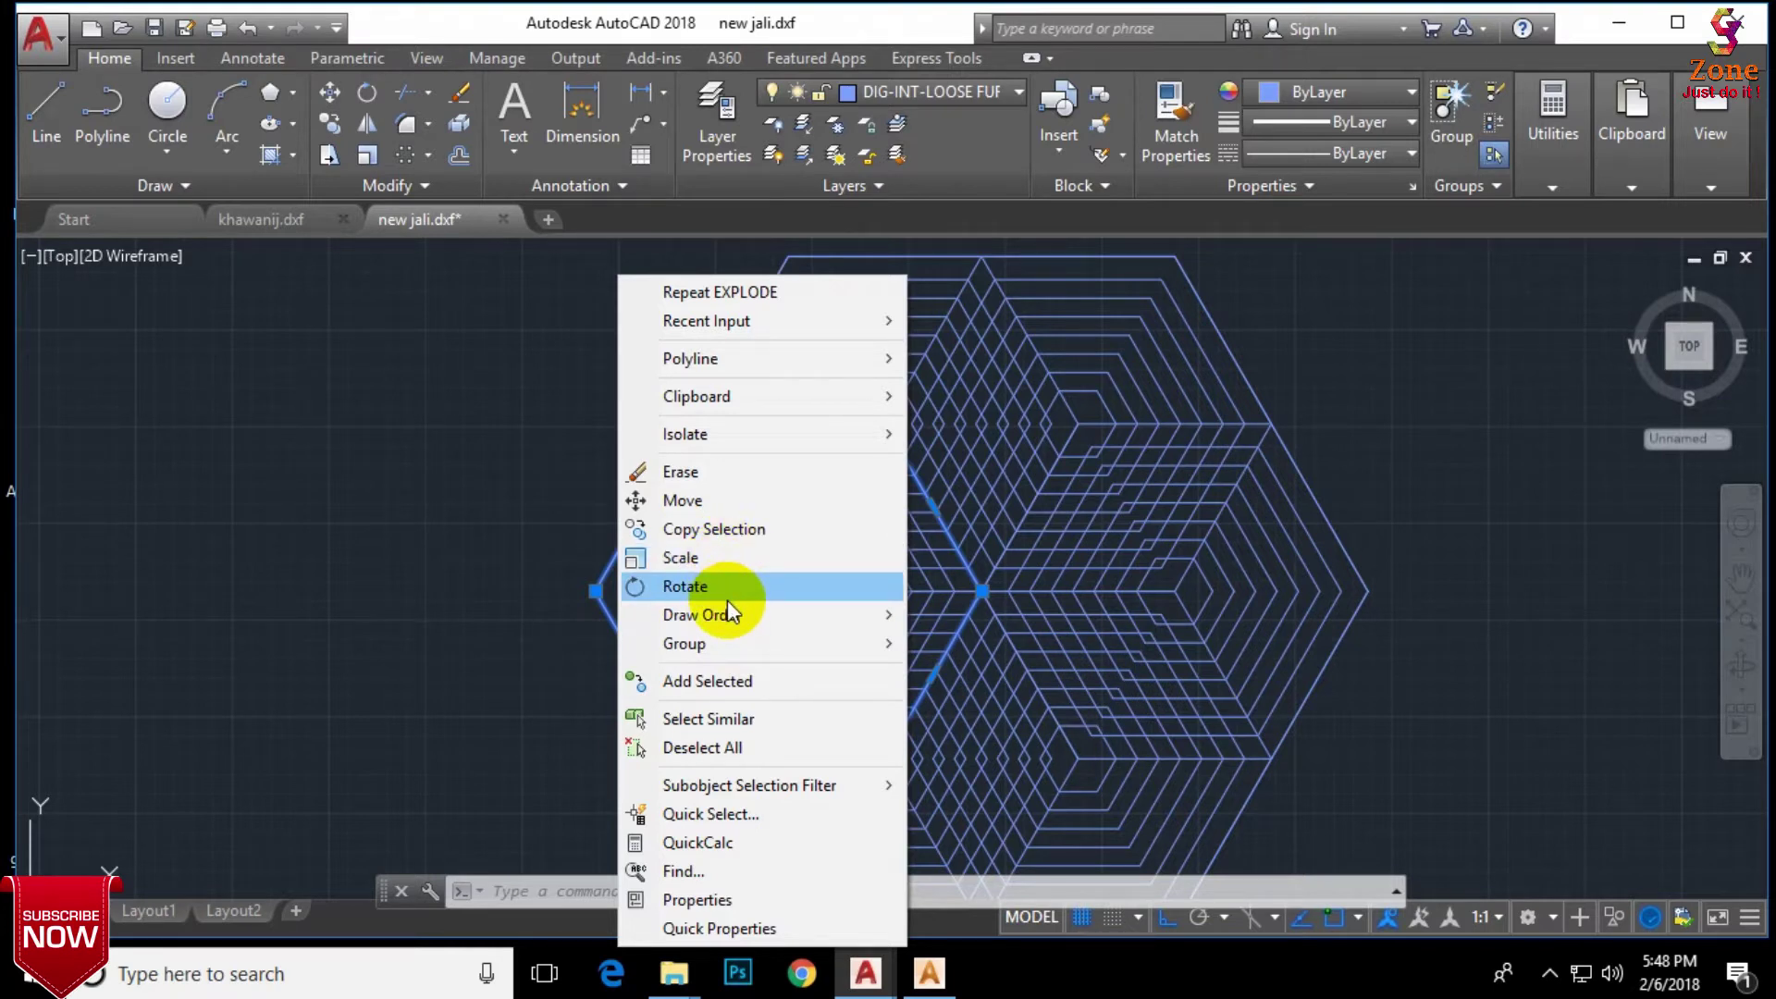
pyautogui.moveTo(723, 618)
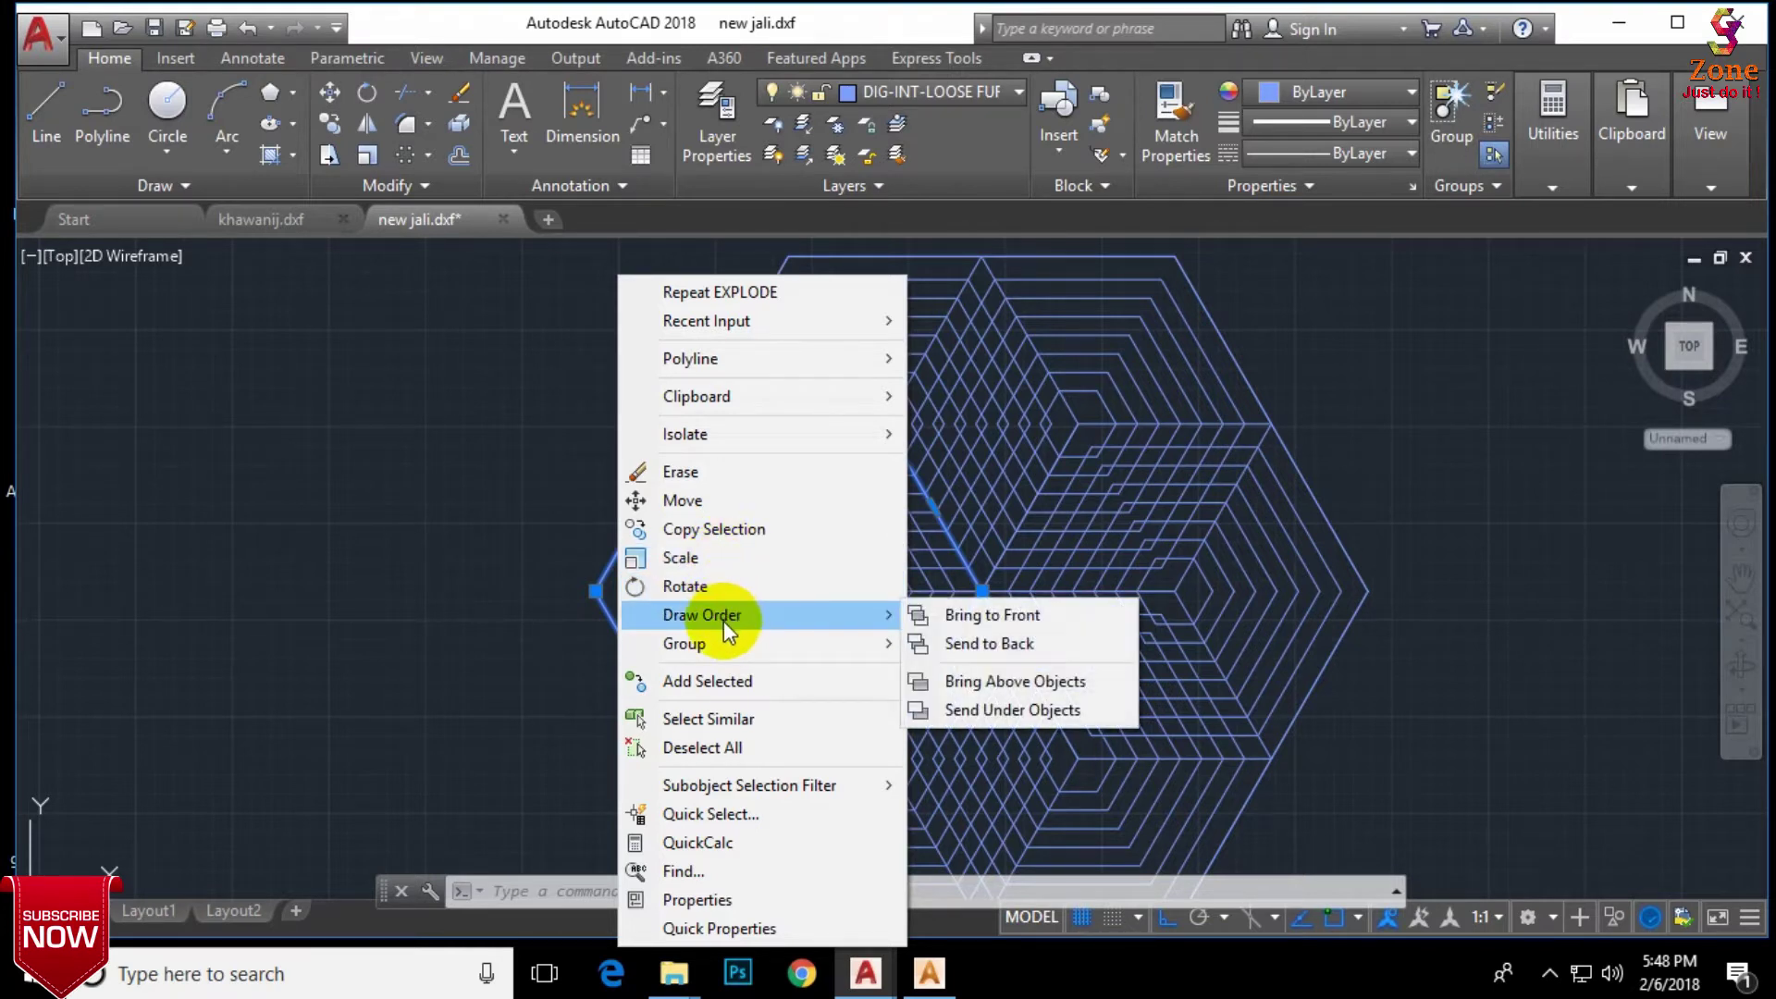
pyautogui.click(1018, 647)
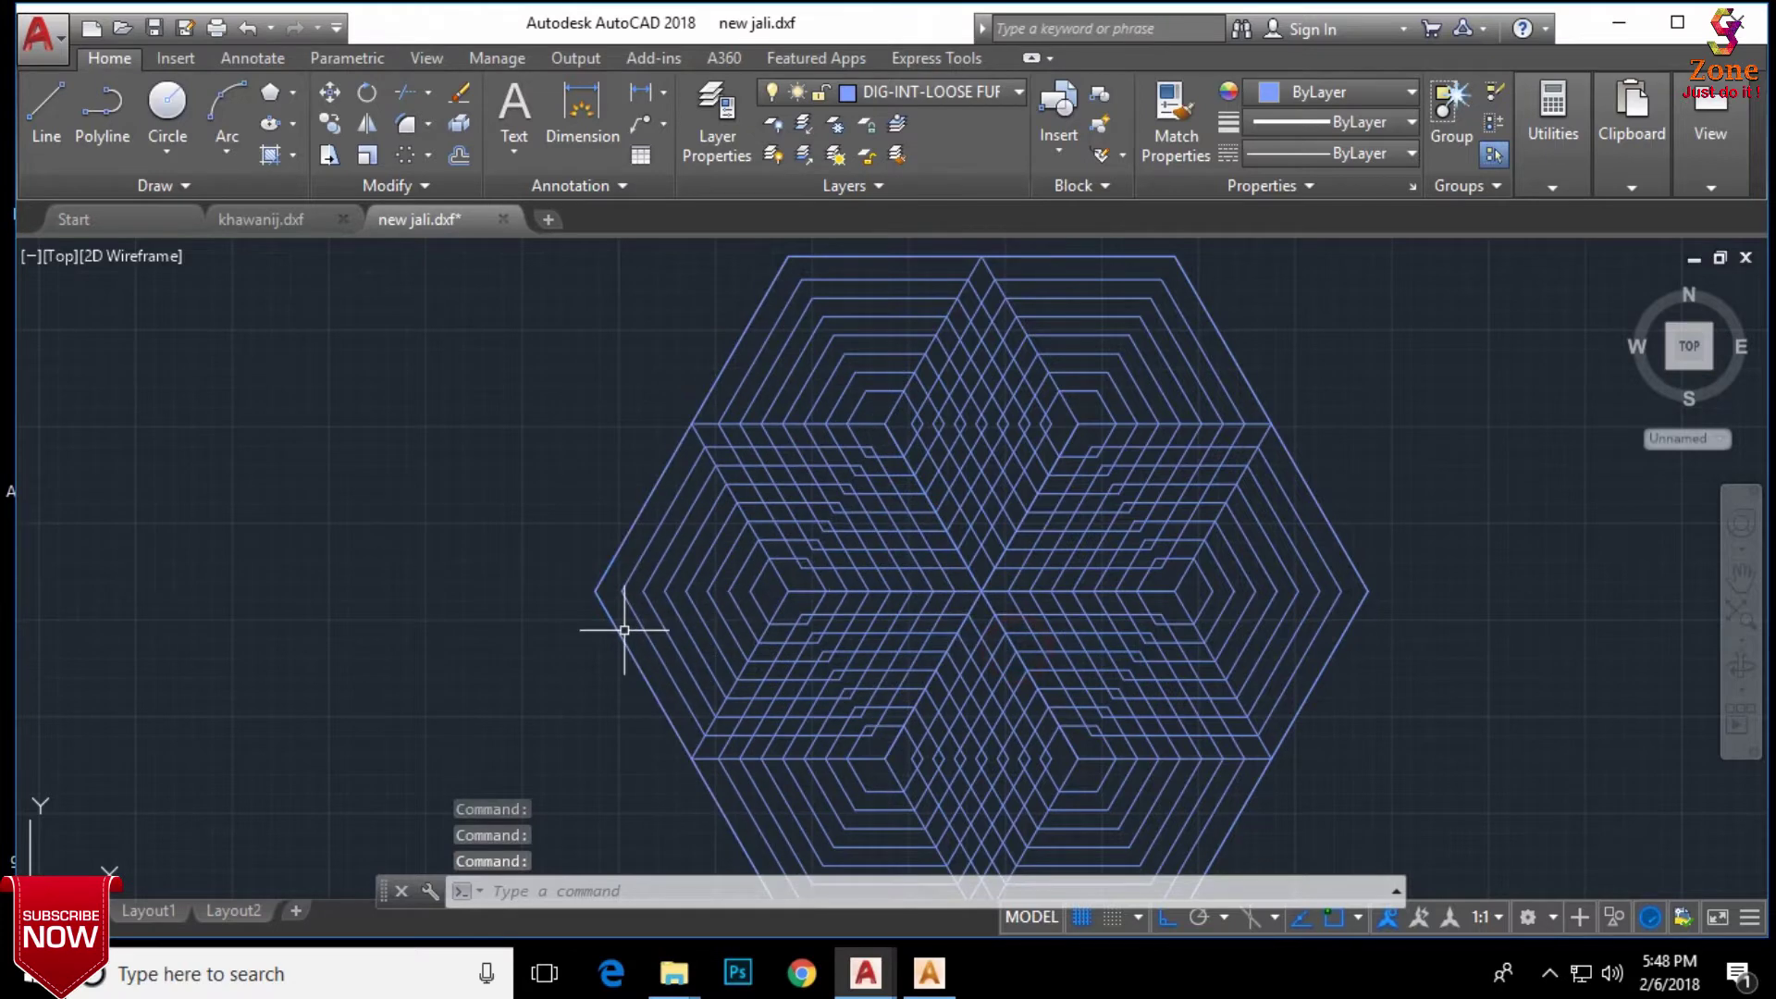
pyautogui.press('Delete')
pyautogui.scroll(-2, 592, 592)
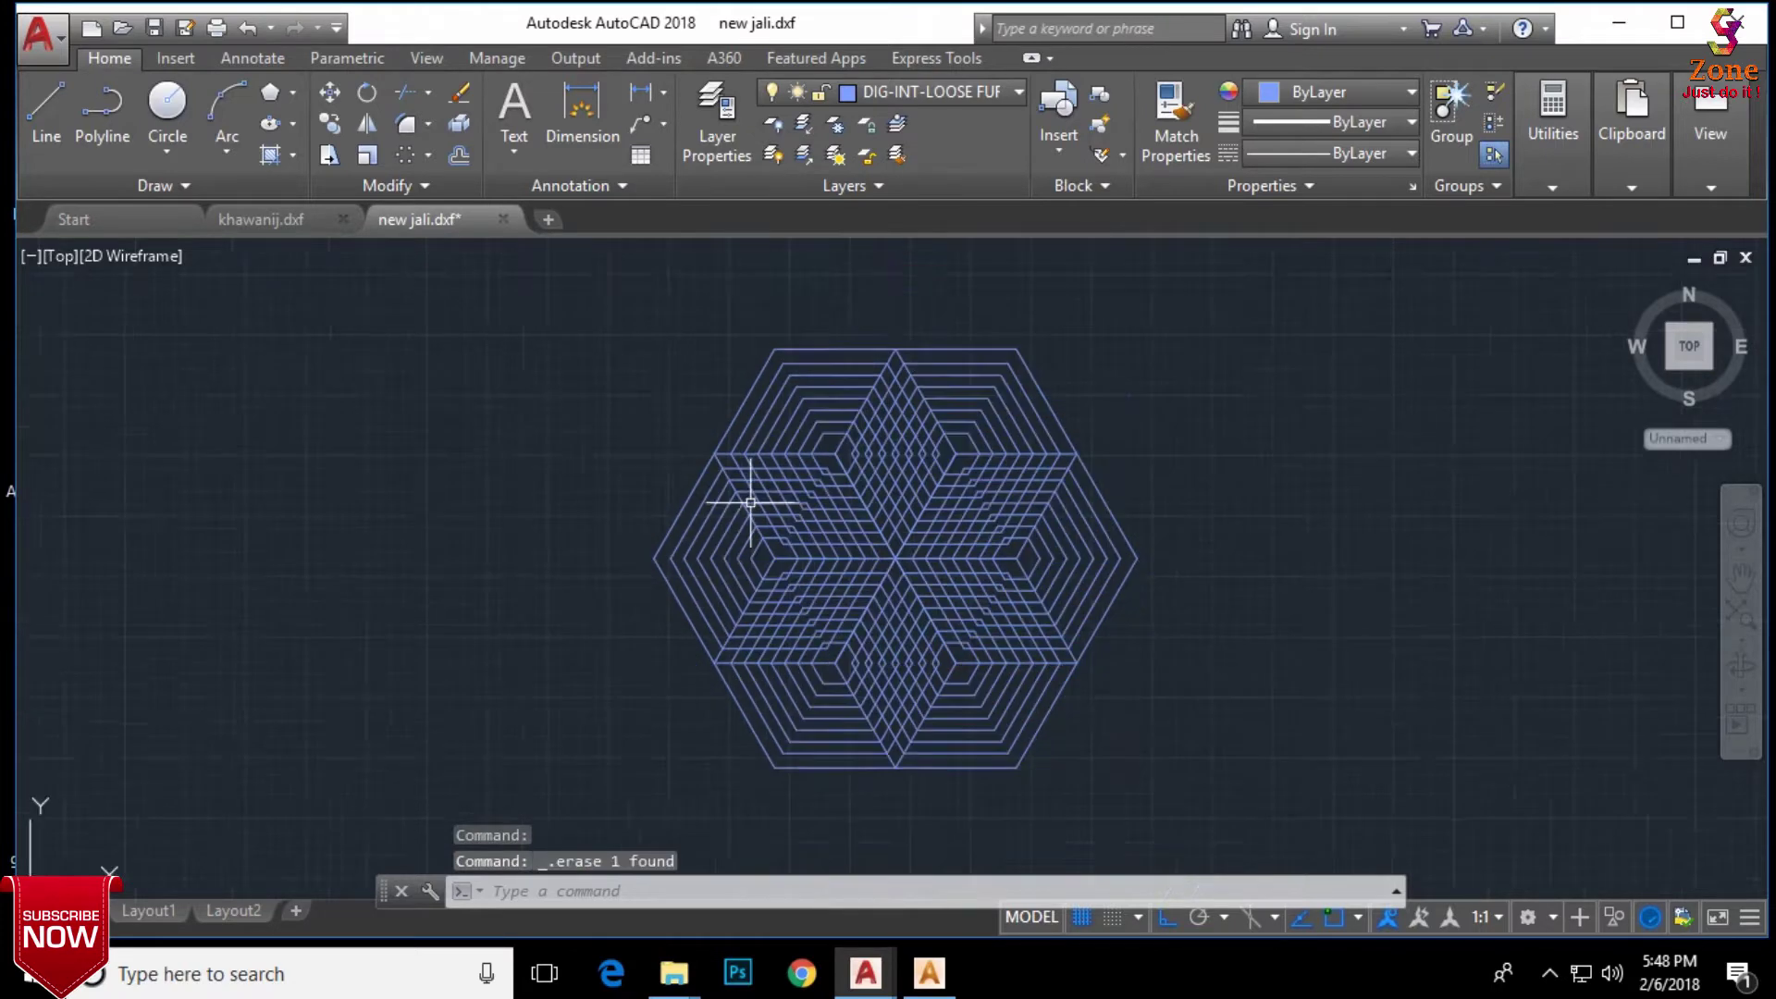
# Step: Using the whole pattern as cutting edges, trim the lines crossing the outer bands where the upper-left and left nested hexagons overlap
pyautogui.scroll(3, 925, 462)
pyautogui.scroll(-4, 1038, 356)
pyautogui.click(1157, 369)
pyautogui.click(823, 670)
pyautogui.scroll(3, 1038, 402)
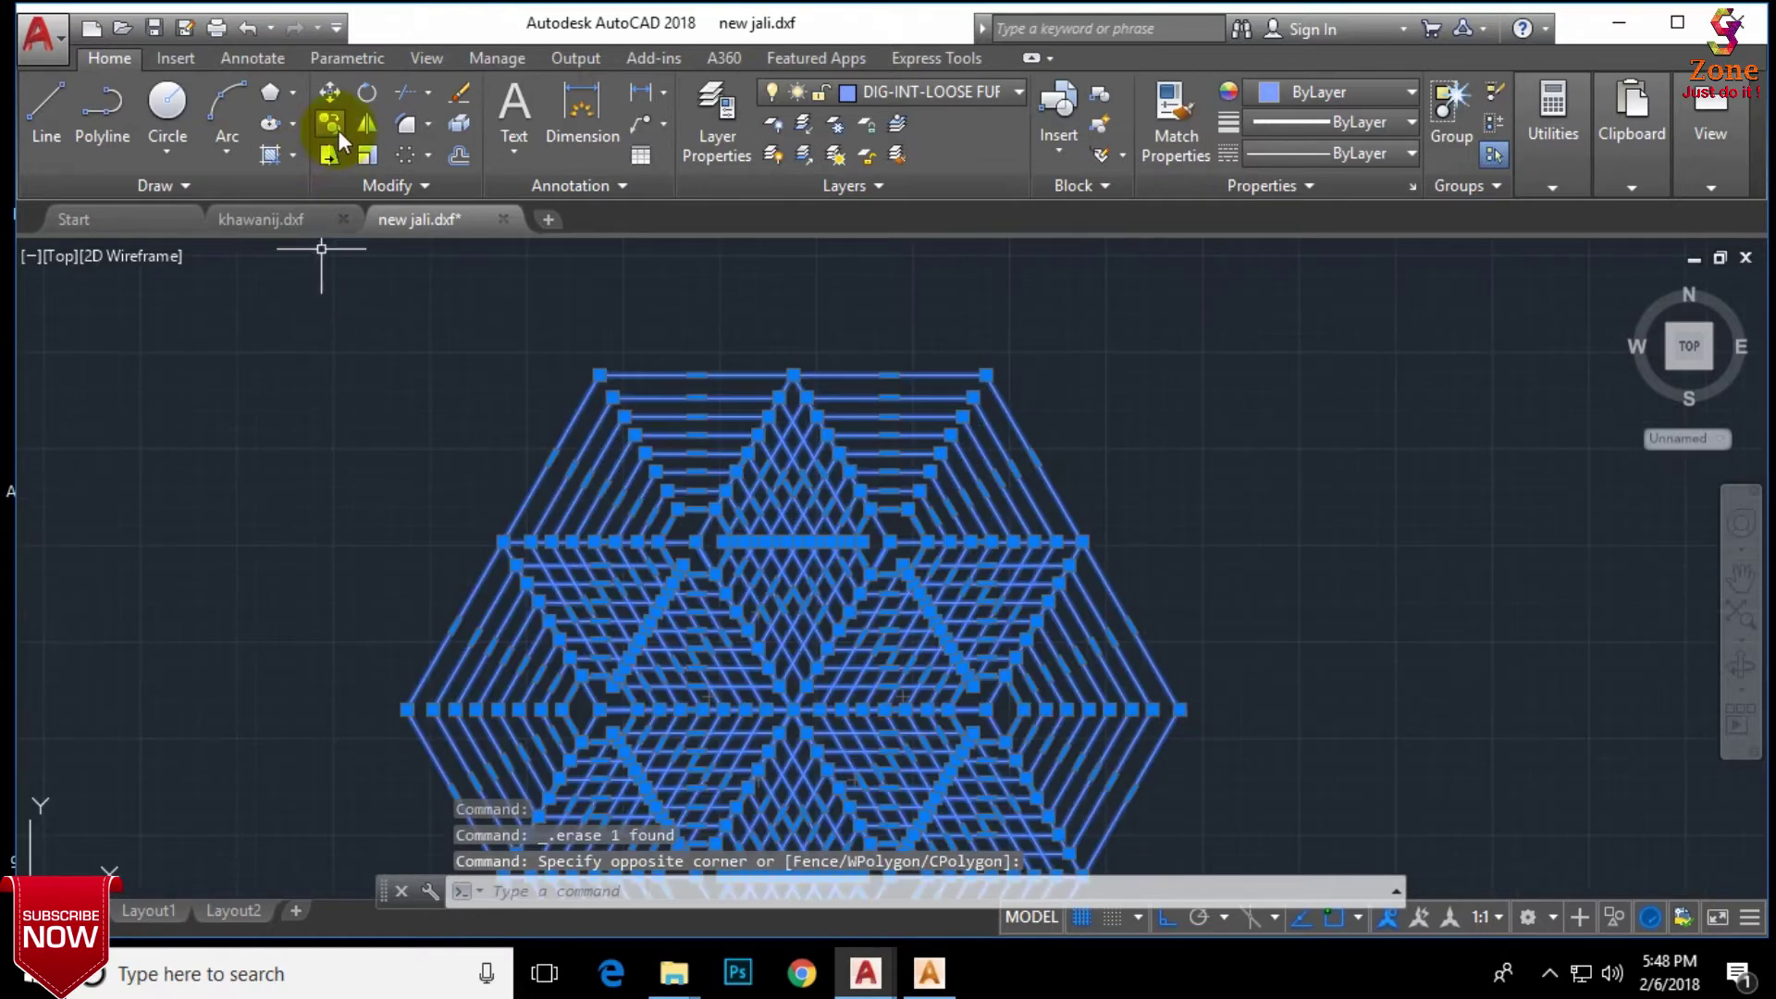
pyautogui.click(414, 93)
pyautogui.moveTo(622, 508); pyautogui.dragTo(615, 403, button='middle')
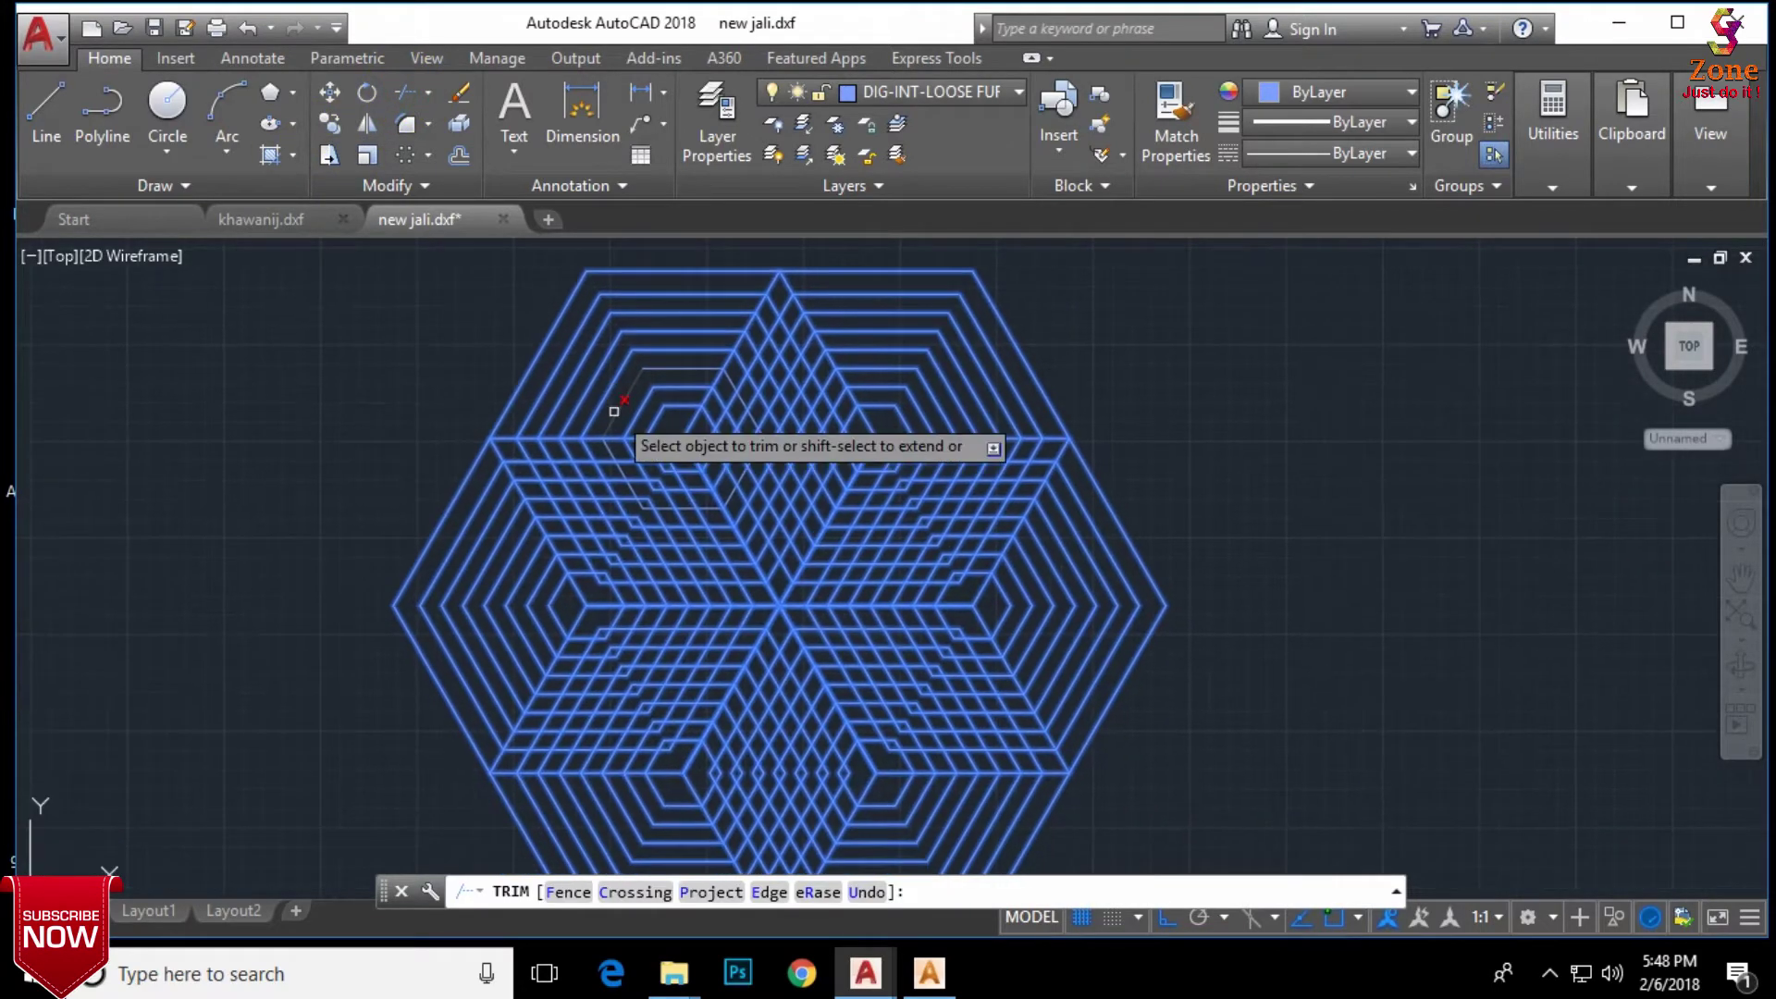
pyautogui.scroll(2, 557, 439)
pyautogui.click(500, 469)
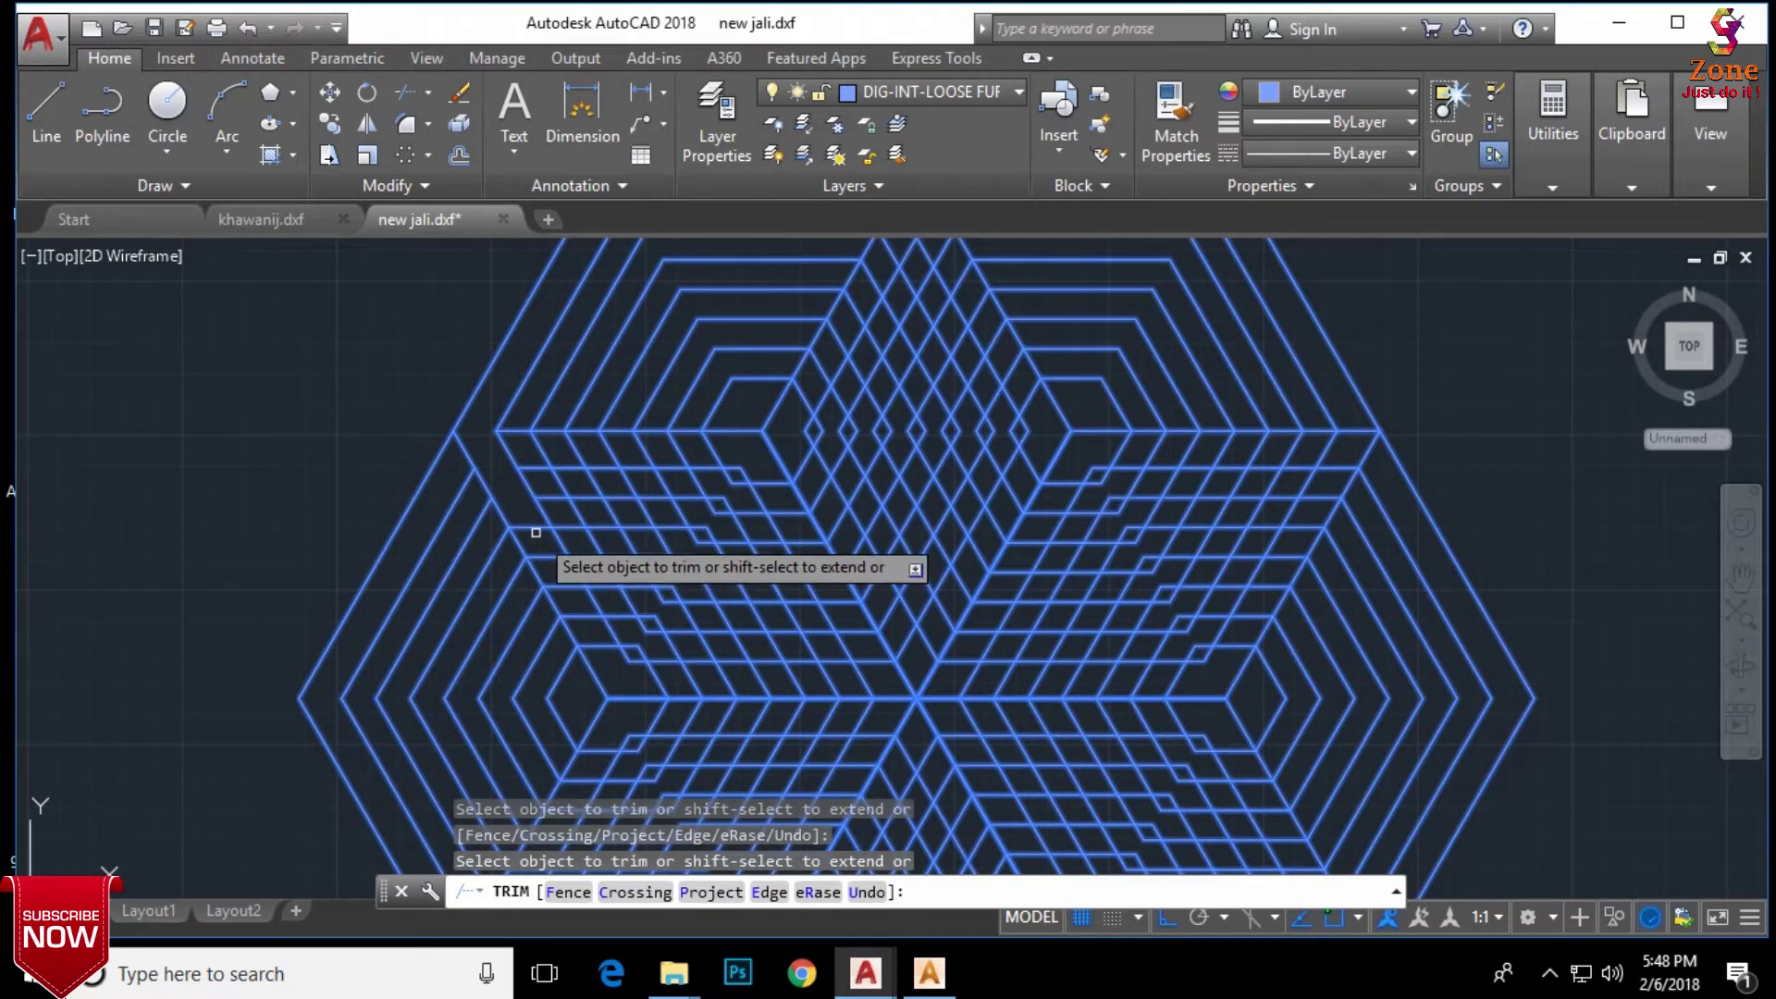
pyautogui.click(513, 431)
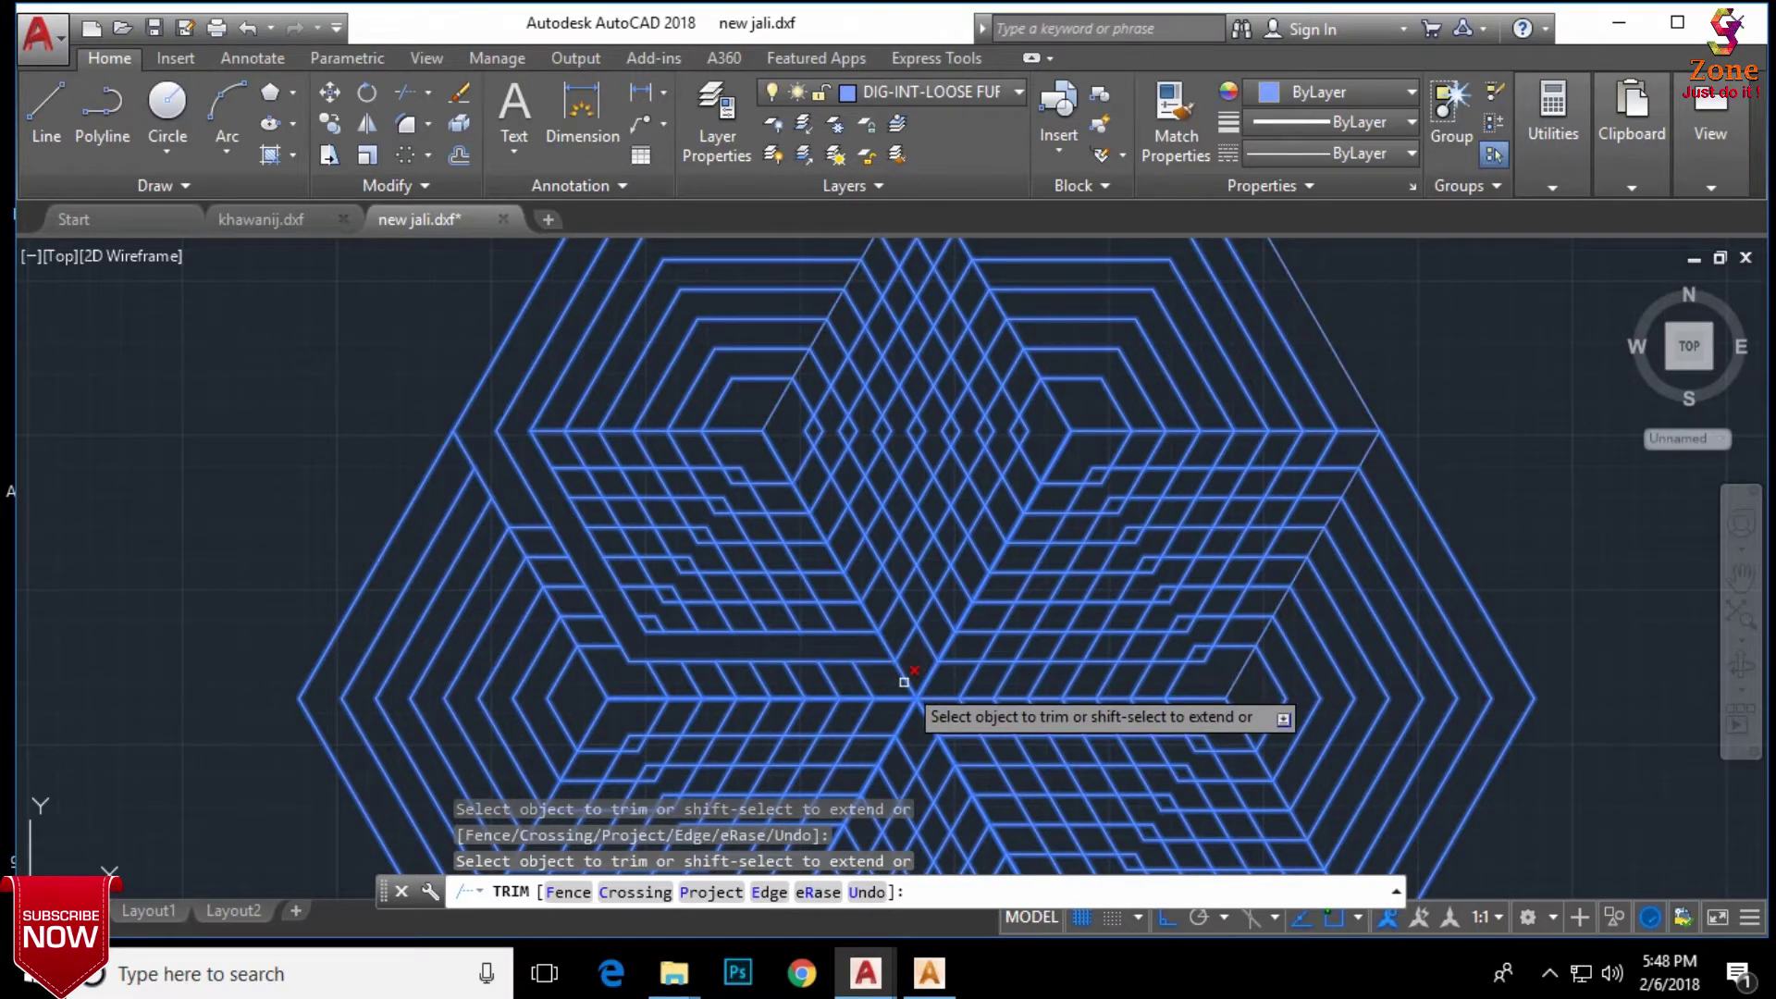
# Step: Trim the crossing lines between the rings in the lower part of the upper-left nested hexagon
pyautogui.scroll(-2, 904, 682)
pyautogui.scroll(2, 904, 682)
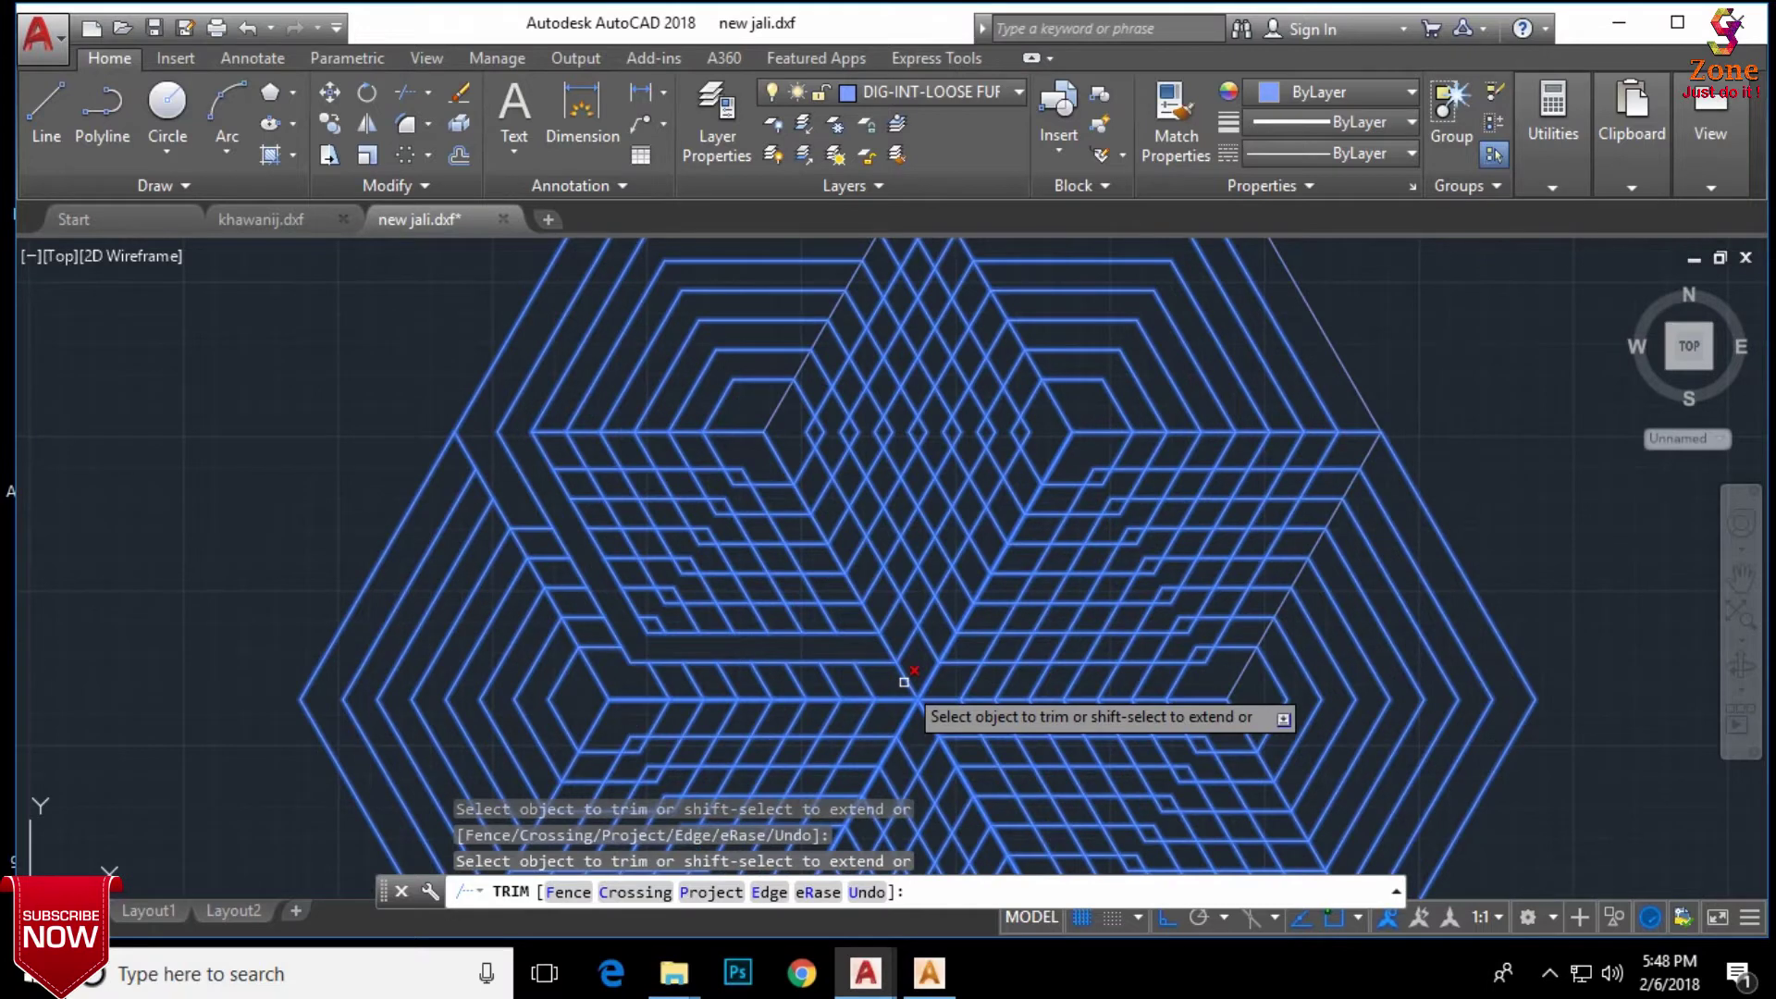
pyautogui.scroll(-2, 904, 680)
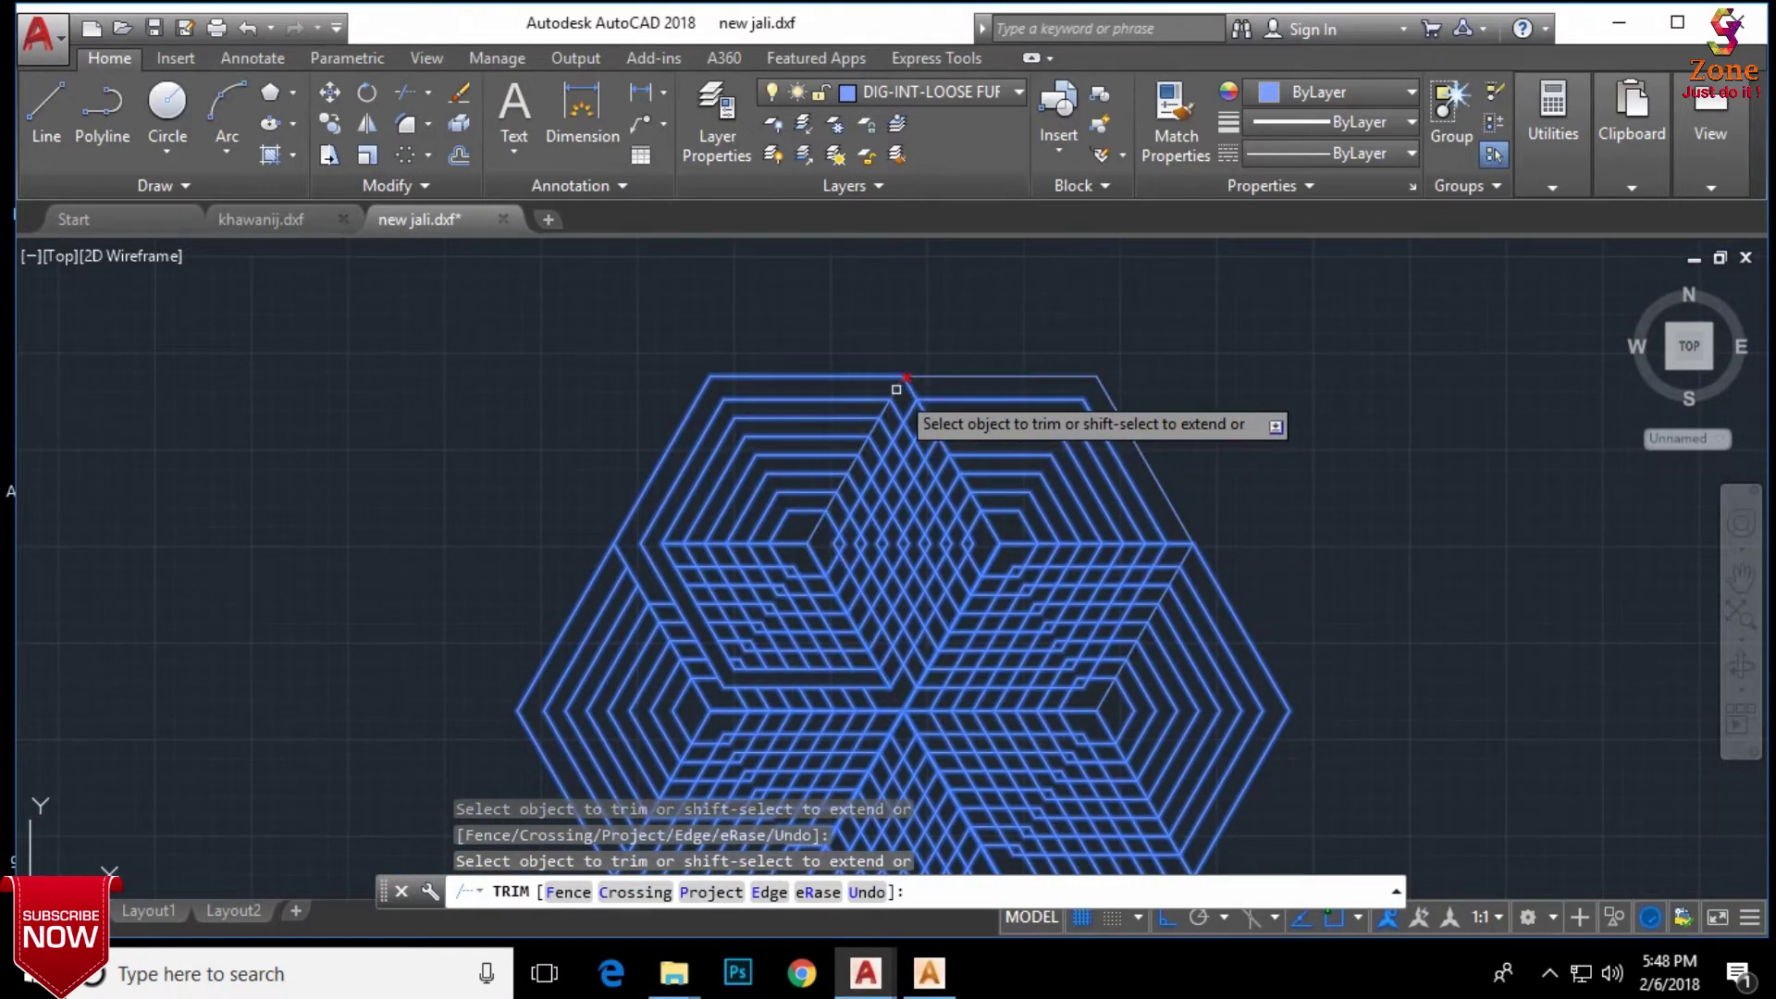
pyautogui.scroll(2, 680, 544)
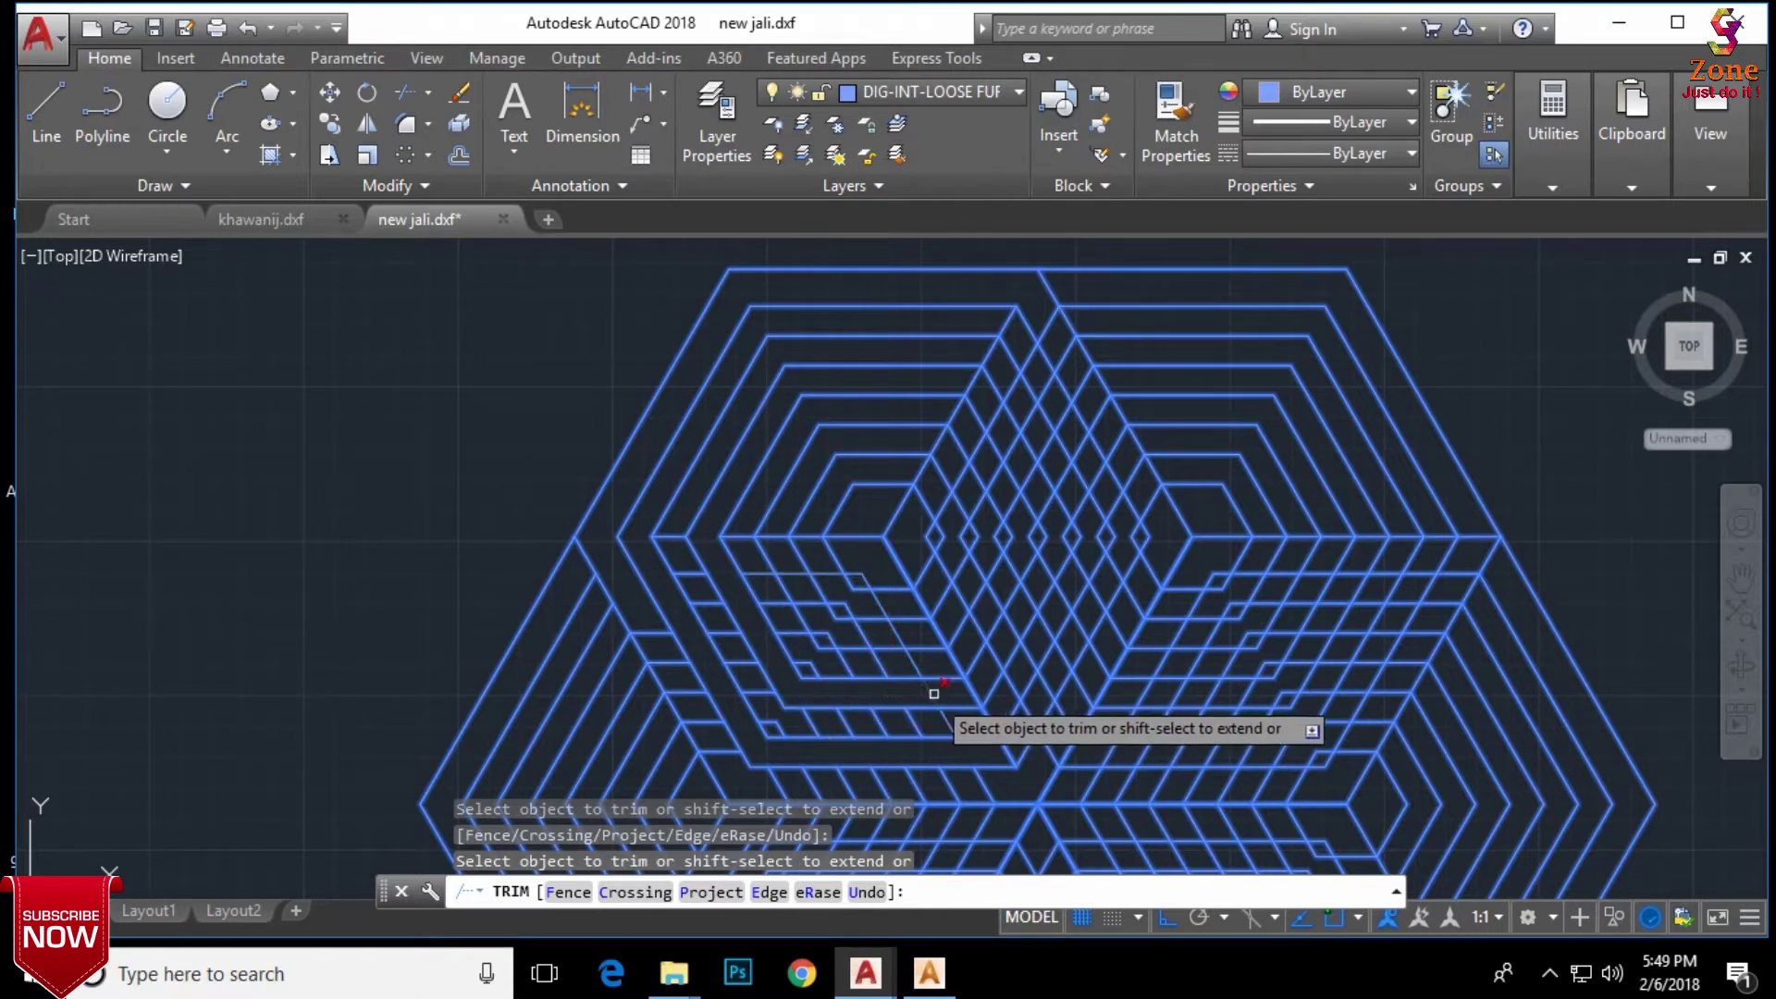
pyautogui.click(971, 687)
pyautogui.click(977, 708)
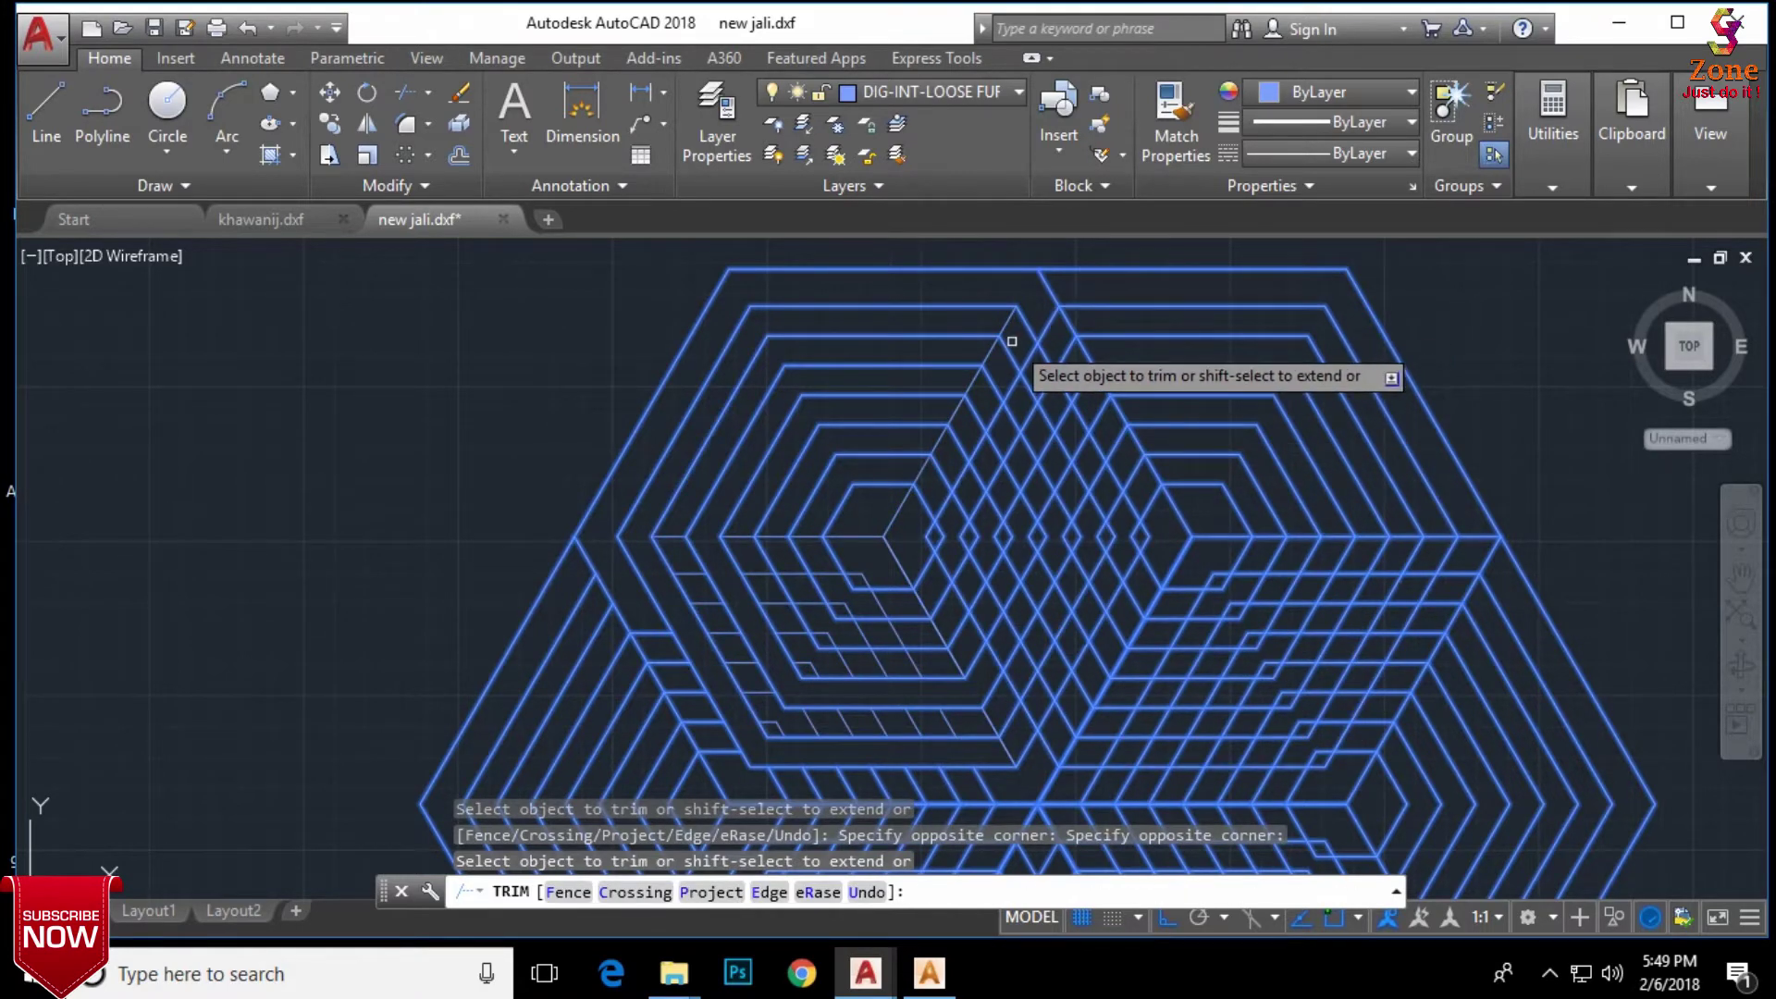
# Step: Trim alternate segments of the diagonals joining ring corners on the right side of the upper-left nested hexagon
pyautogui.scroll(3, 1018, 341)
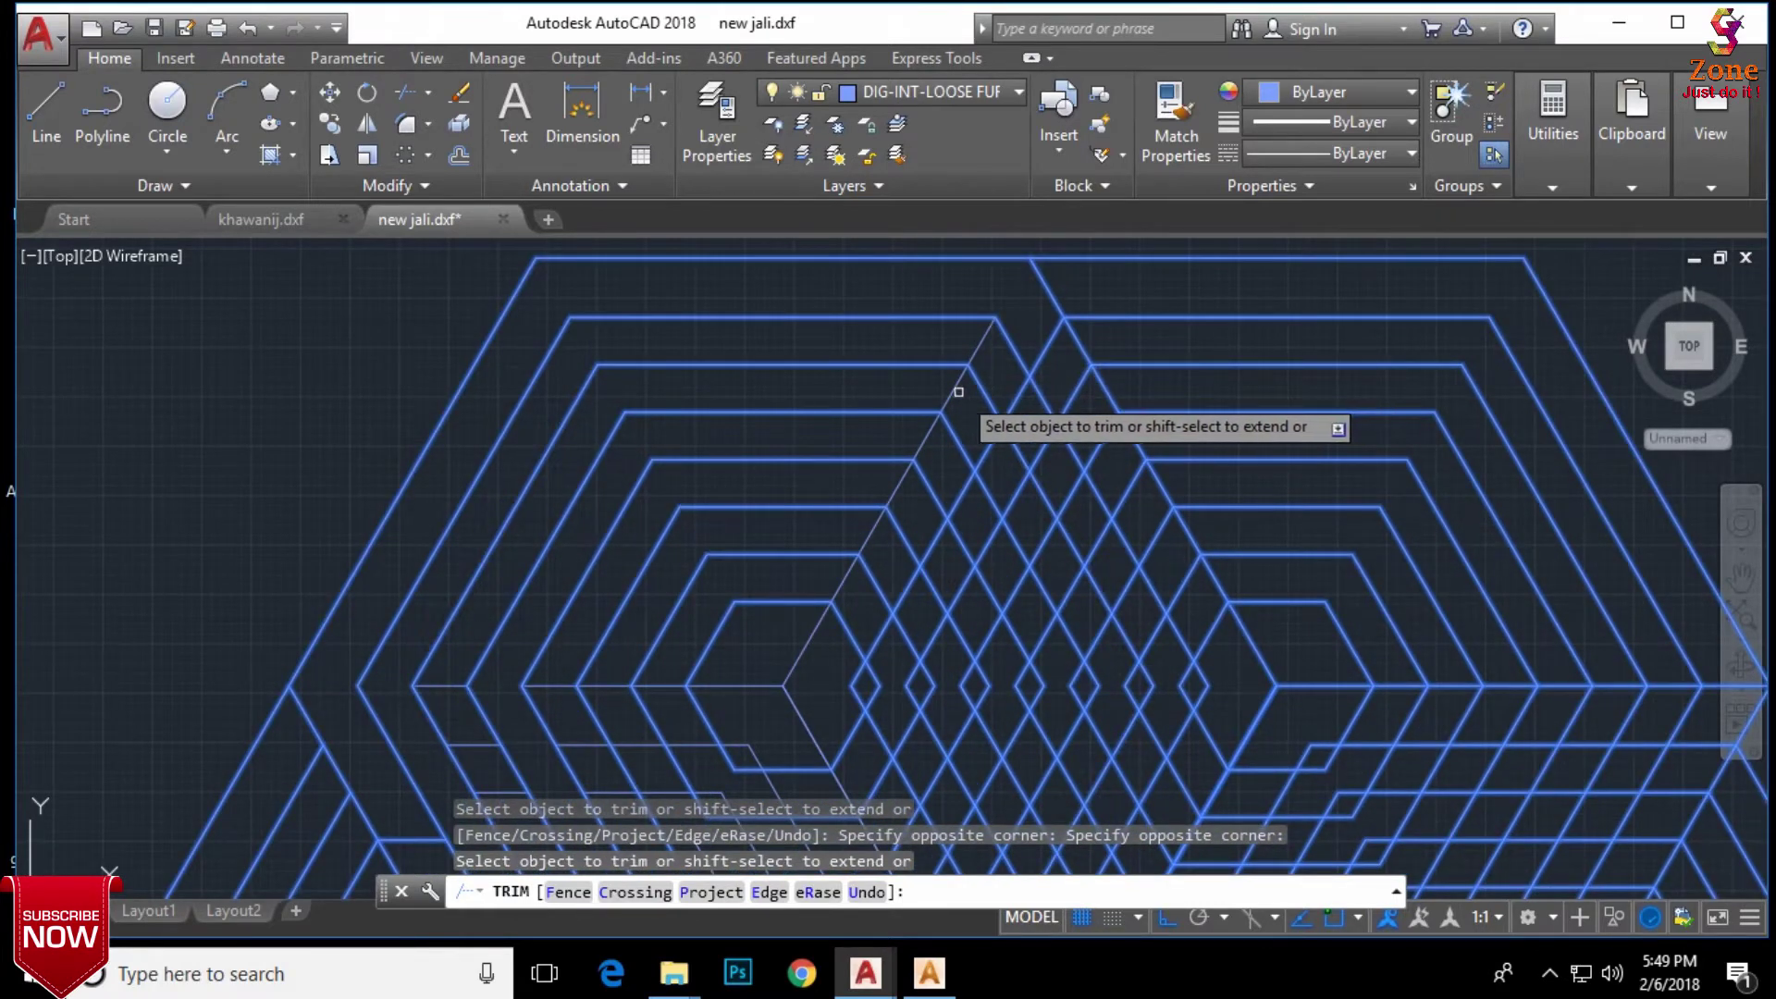
pyautogui.click(901, 549)
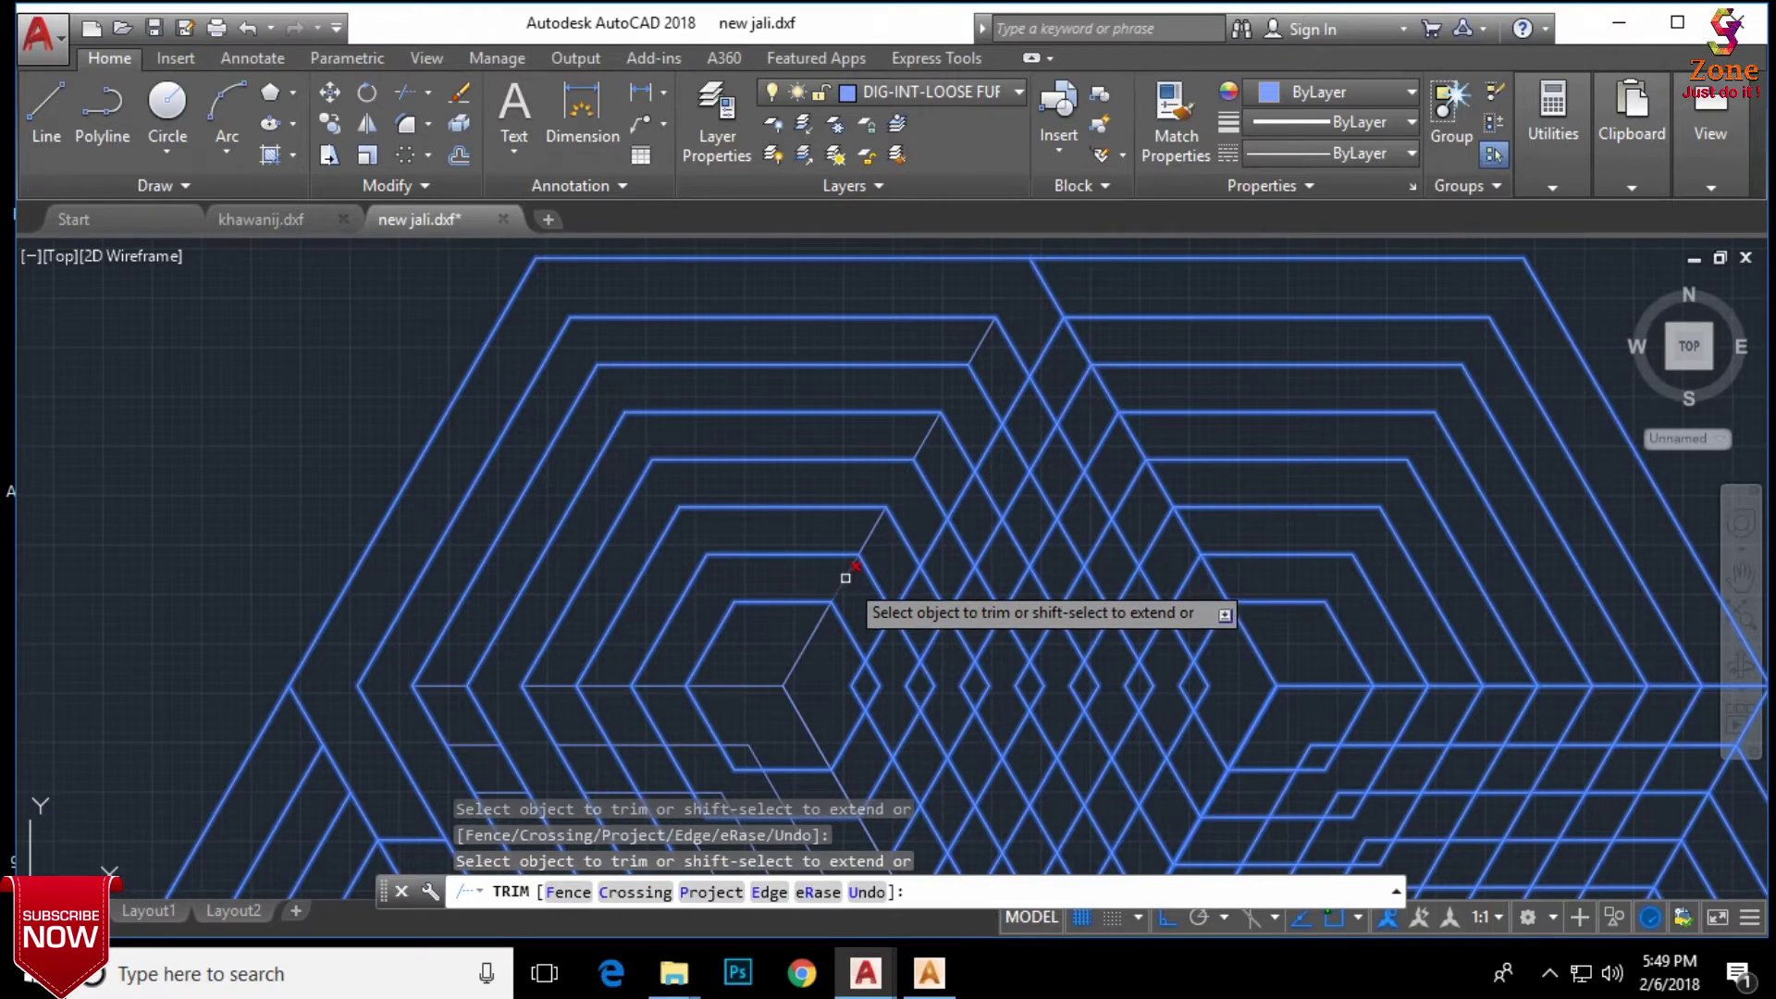
pyautogui.scroll(-4, 846, 578)
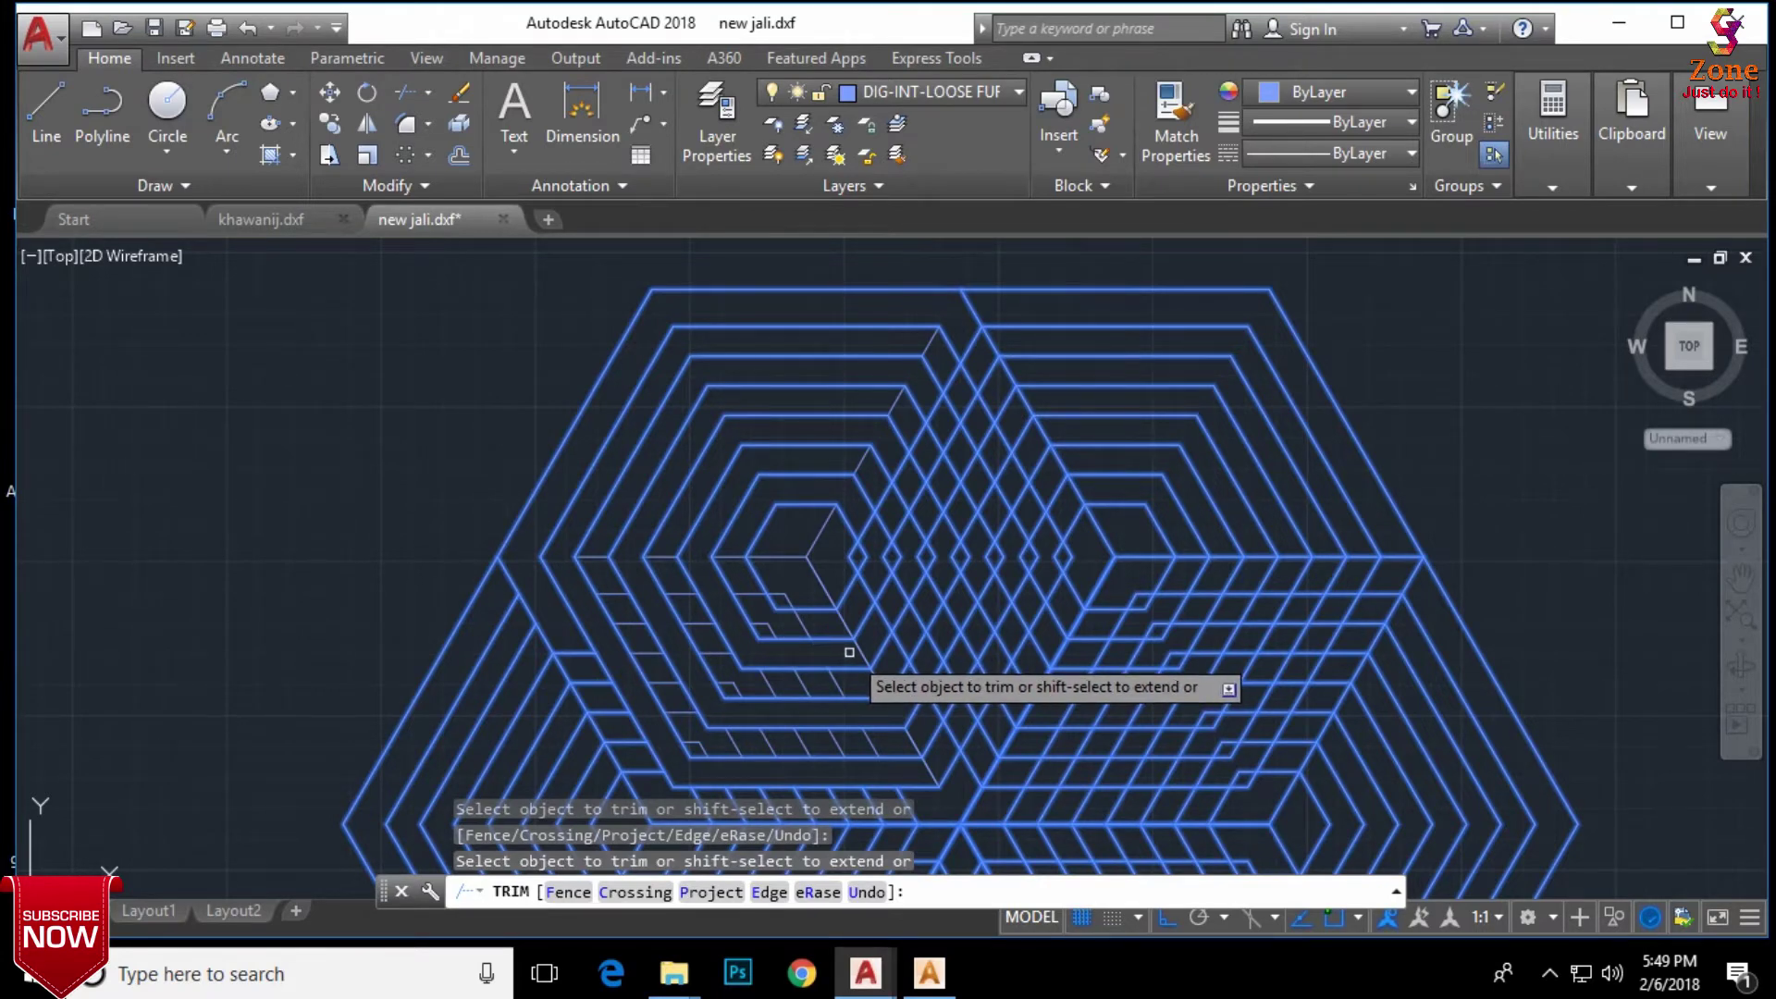
pyautogui.scroll(1, 849, 652)
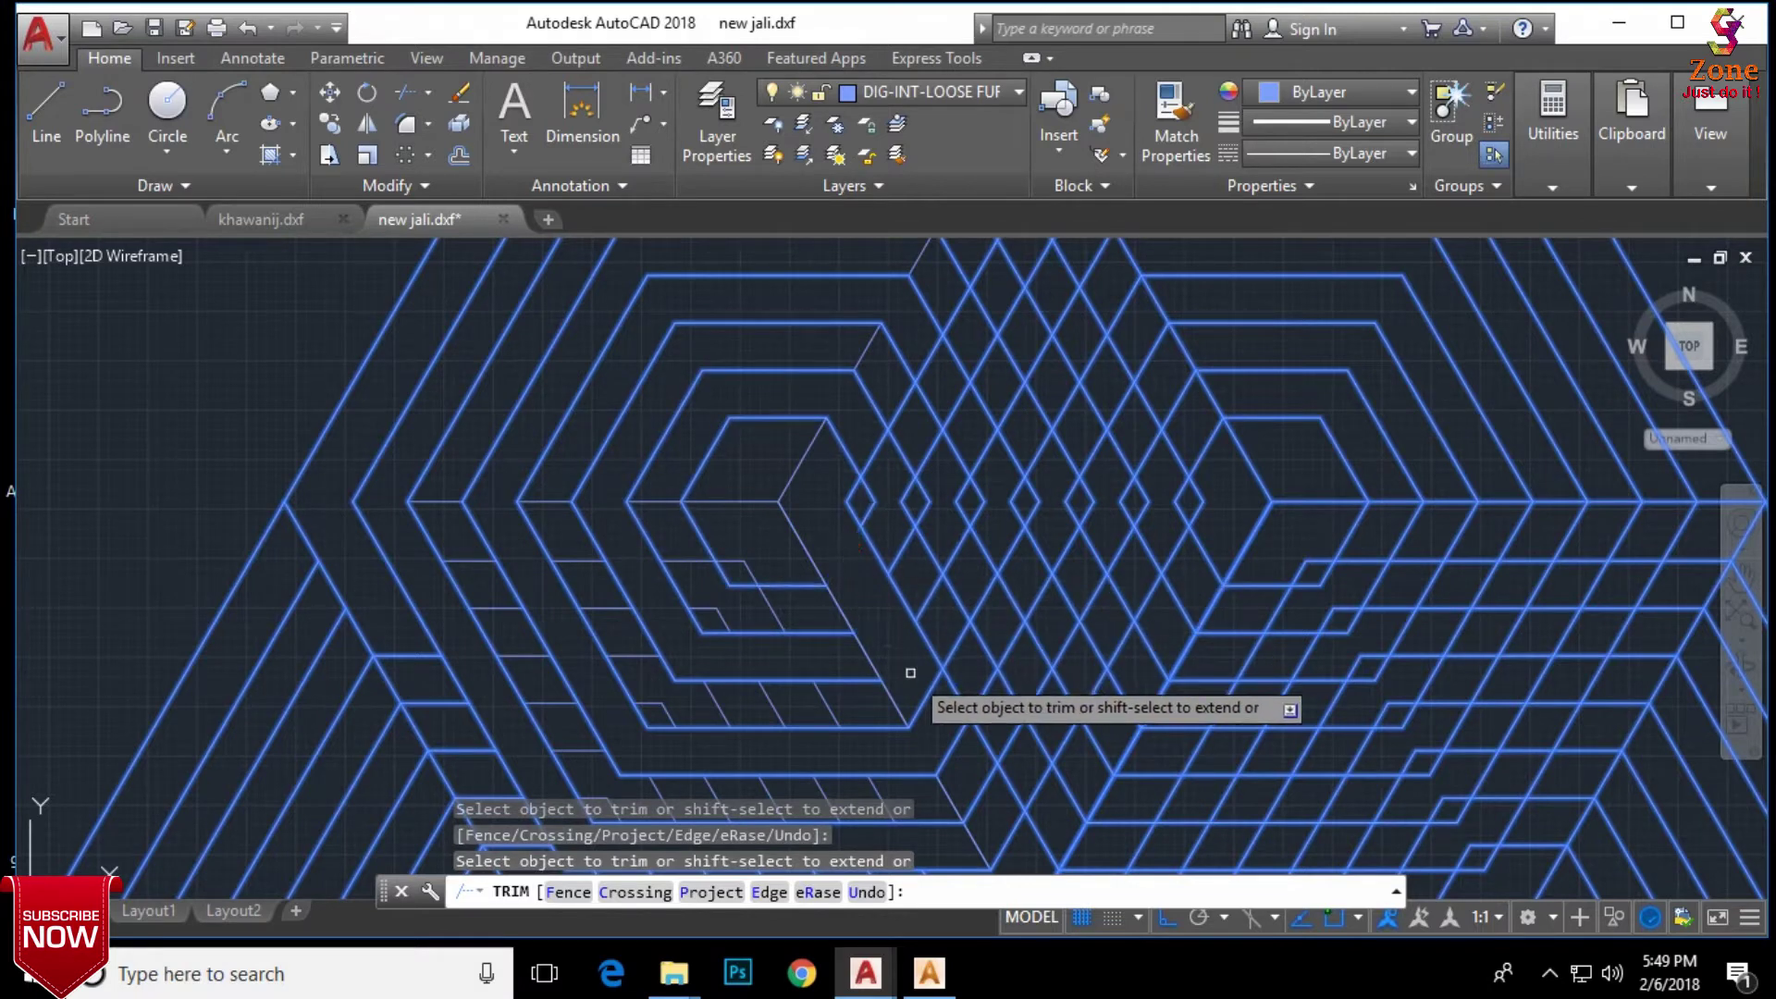
pyautogui.scroll(-1, 929, 730)
pyautogui.moveTo(929, 730); pyautogui.dragTo(850, 576, button='middle')
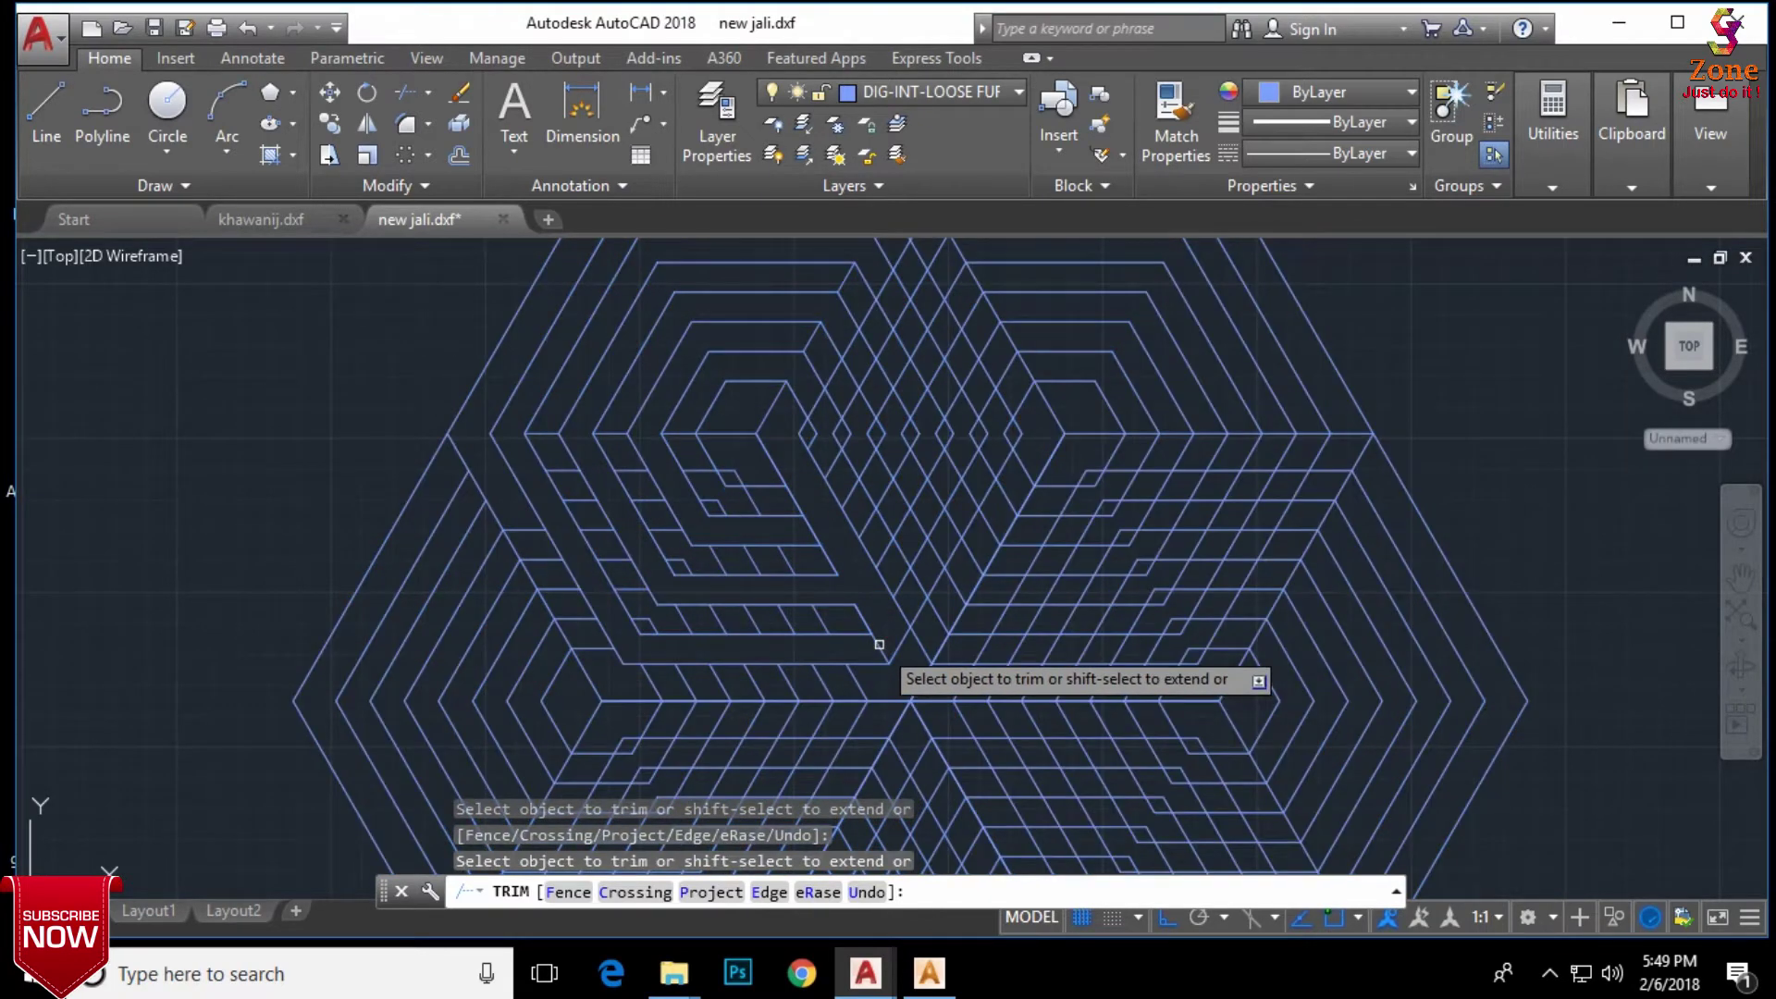
# Step: Trim the ring lines extending past the right-hand corners of the upper-left nest, clearing a channel beside the diamond lattice
pyautogui.scroll(-3, 864, 587)
pyautogui.scroll(3, 833, 547)
pyautogui.click(827, 532)
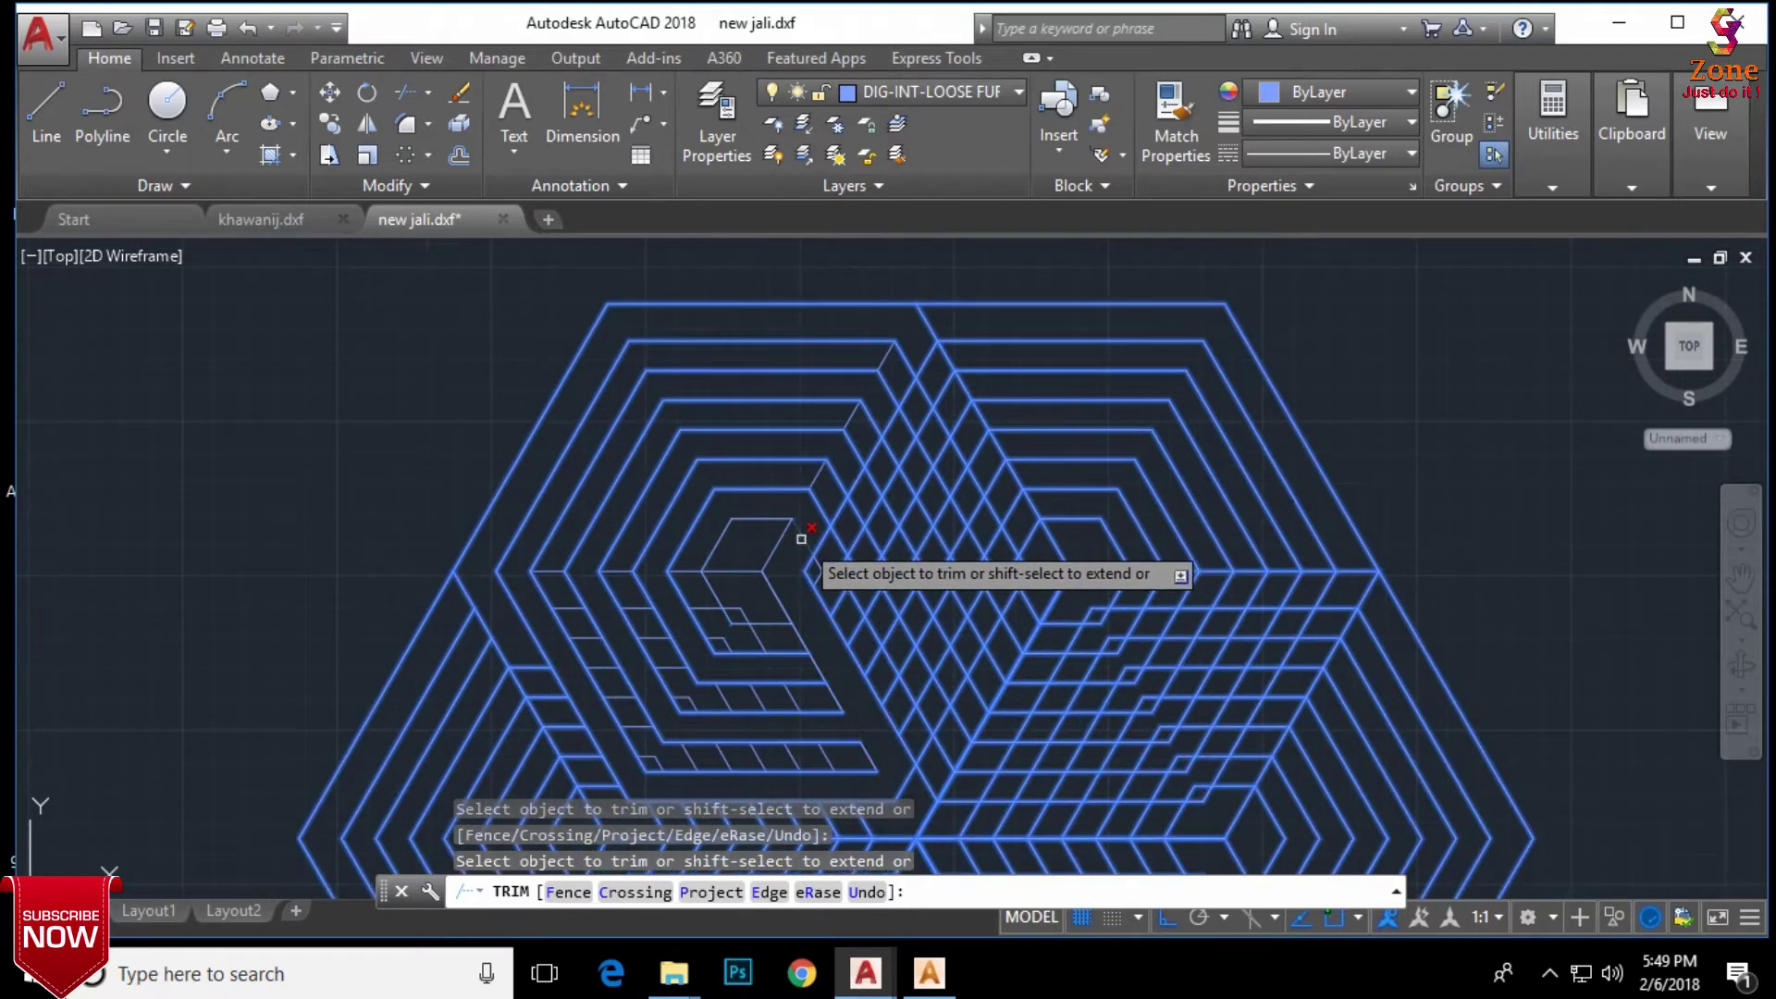
pyautogui.click(777, 592)
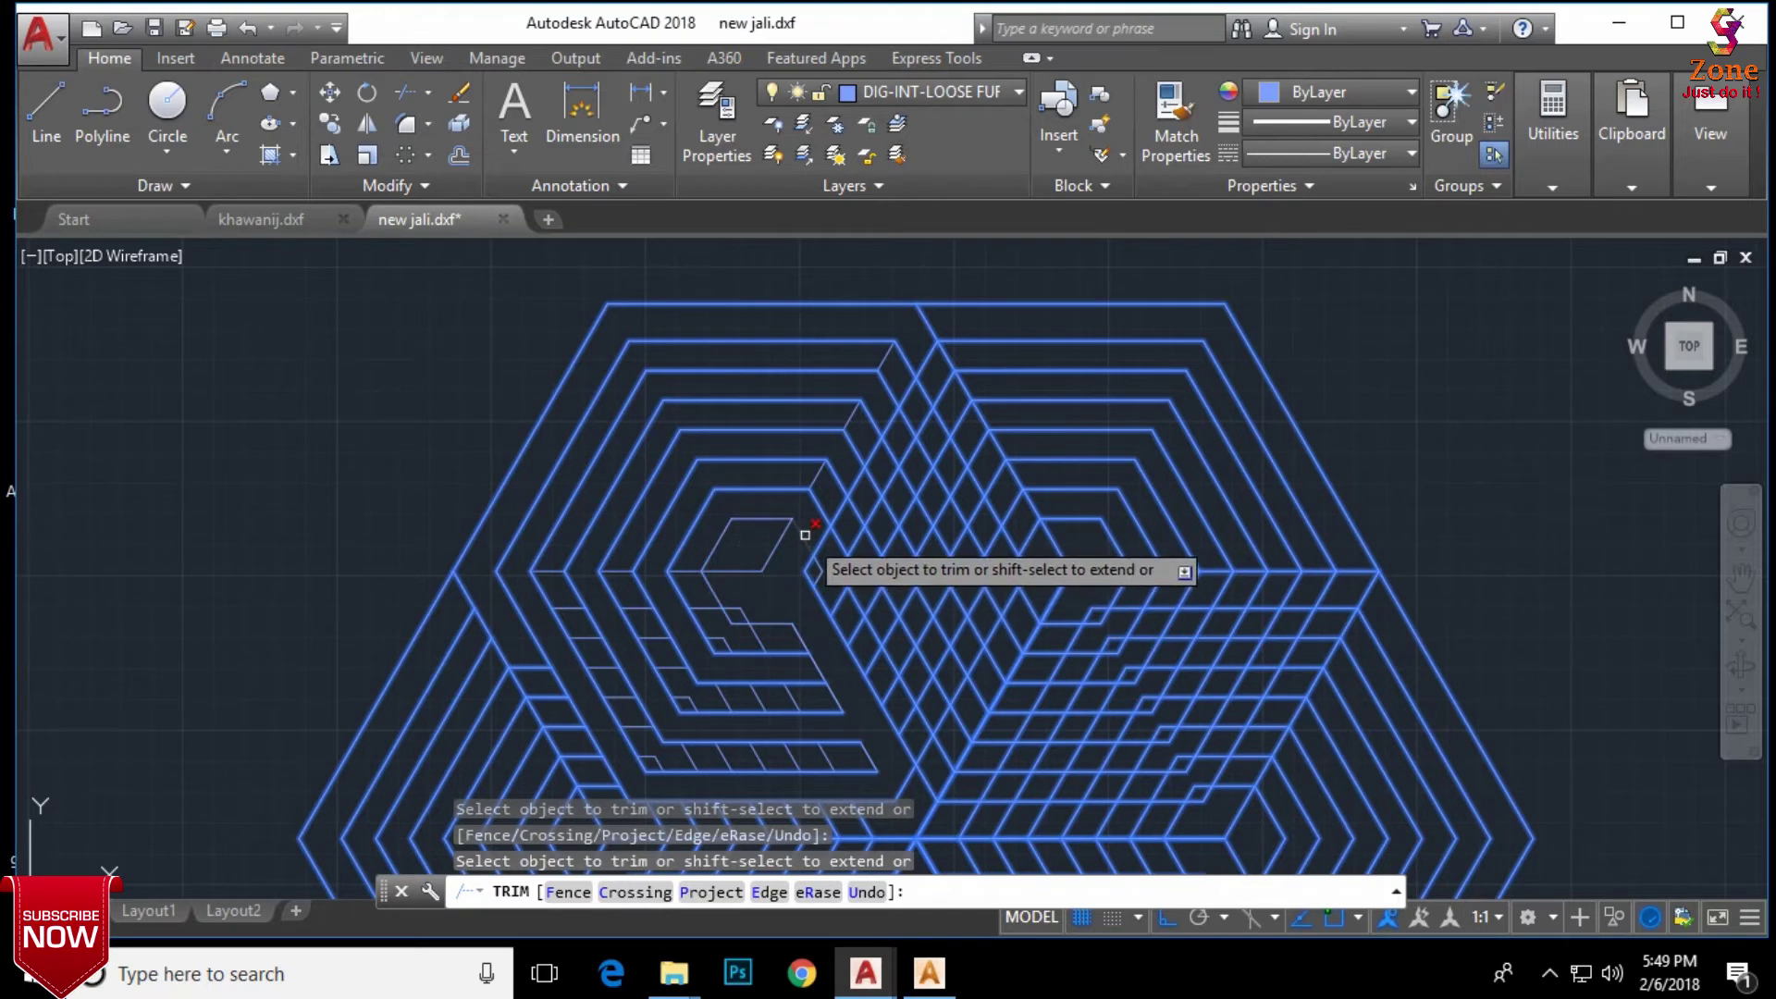
pyautogui.click(851, 471)
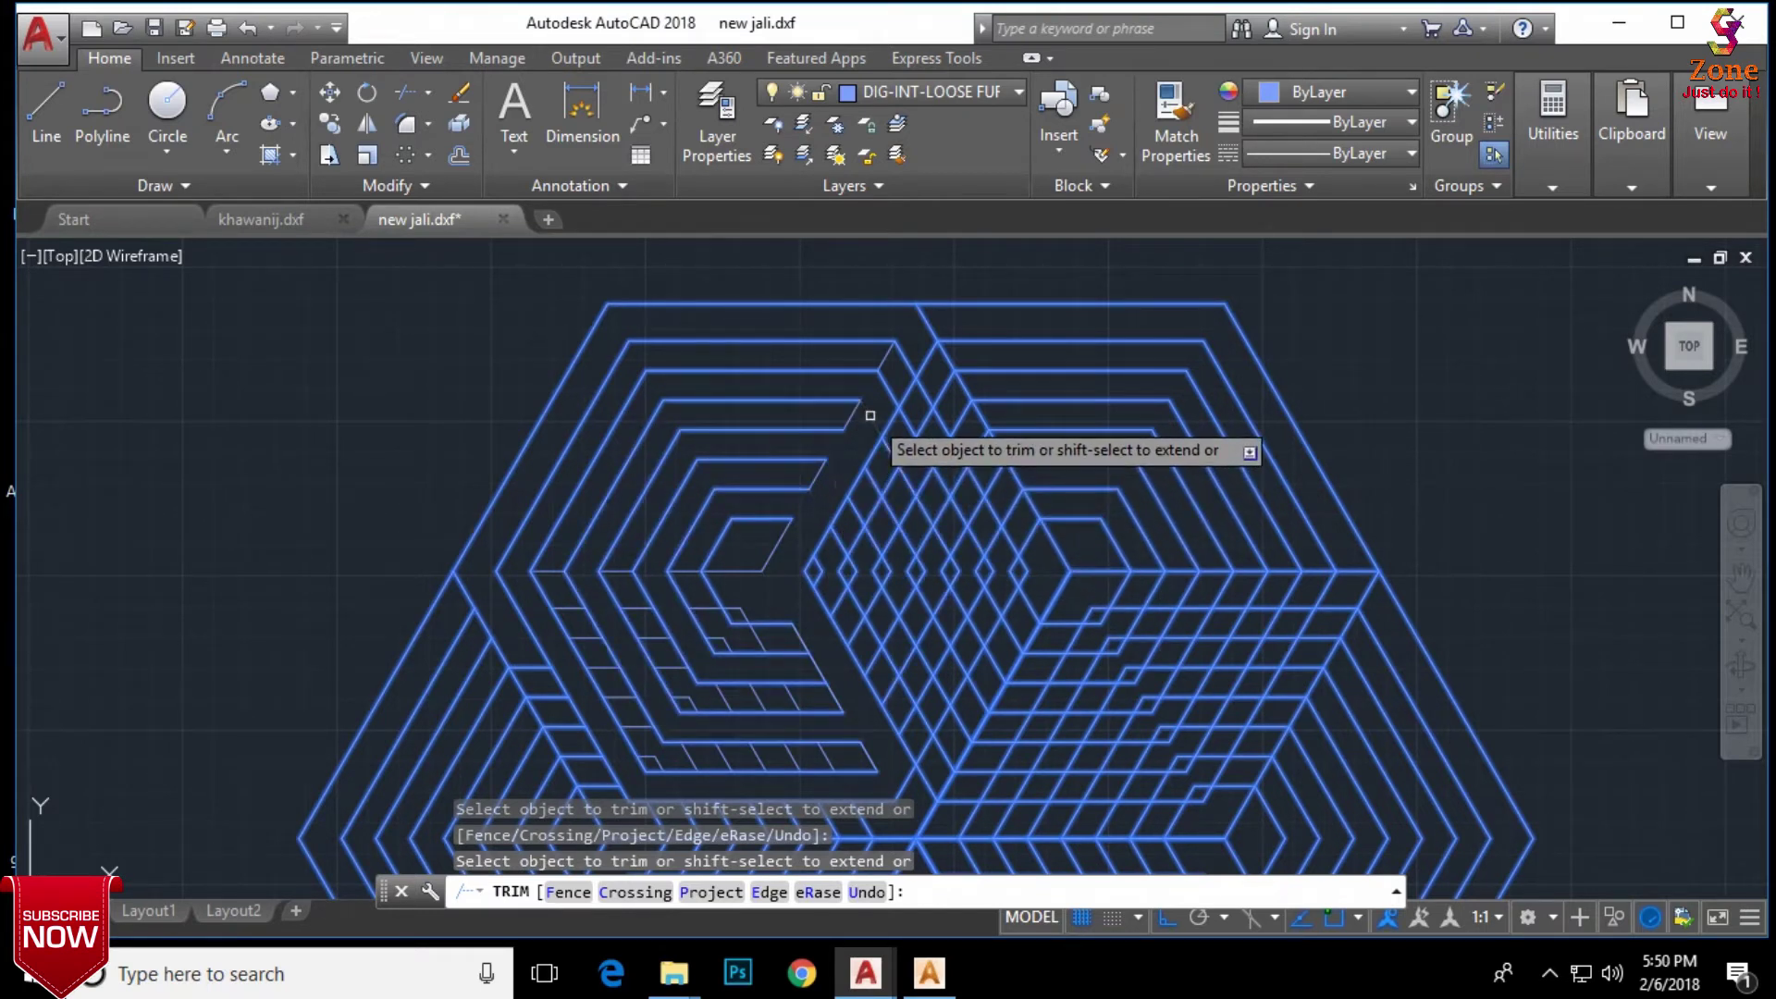
pyautogui.click(888, 380)
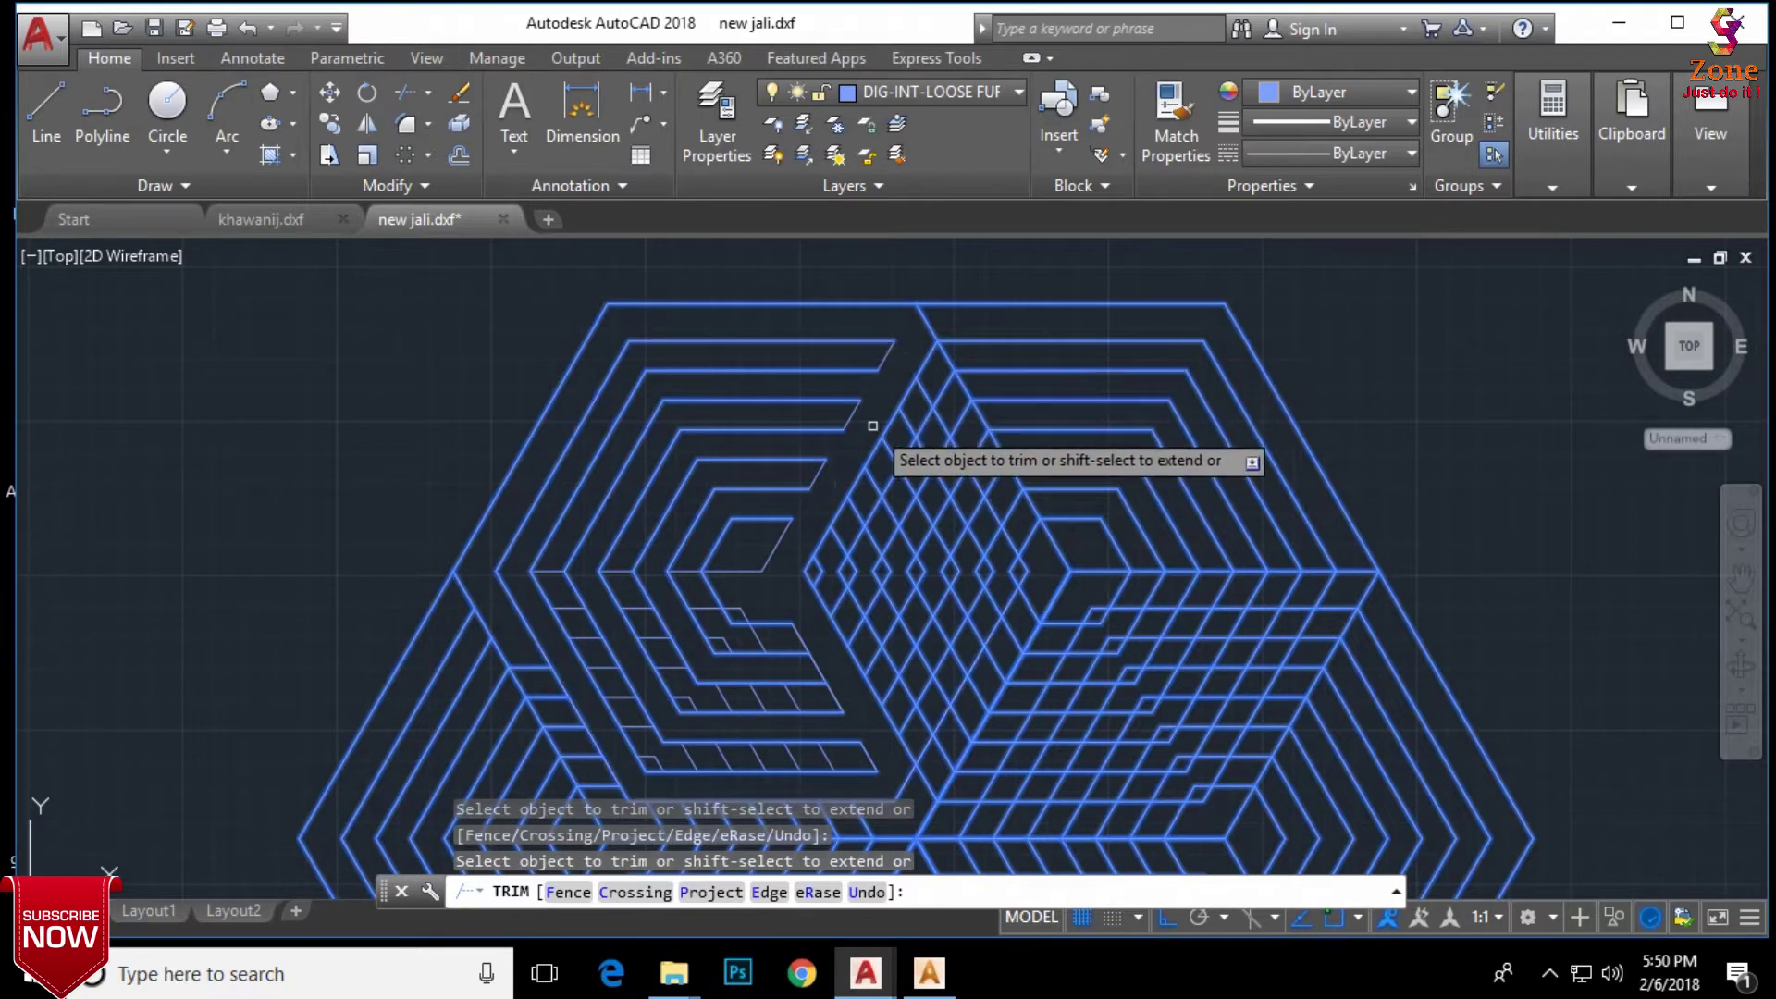
pyautogui.moveTo(880, 418); pyautogui.dragTo(893, 382, button='middle')
pyautogui.press('Escape')
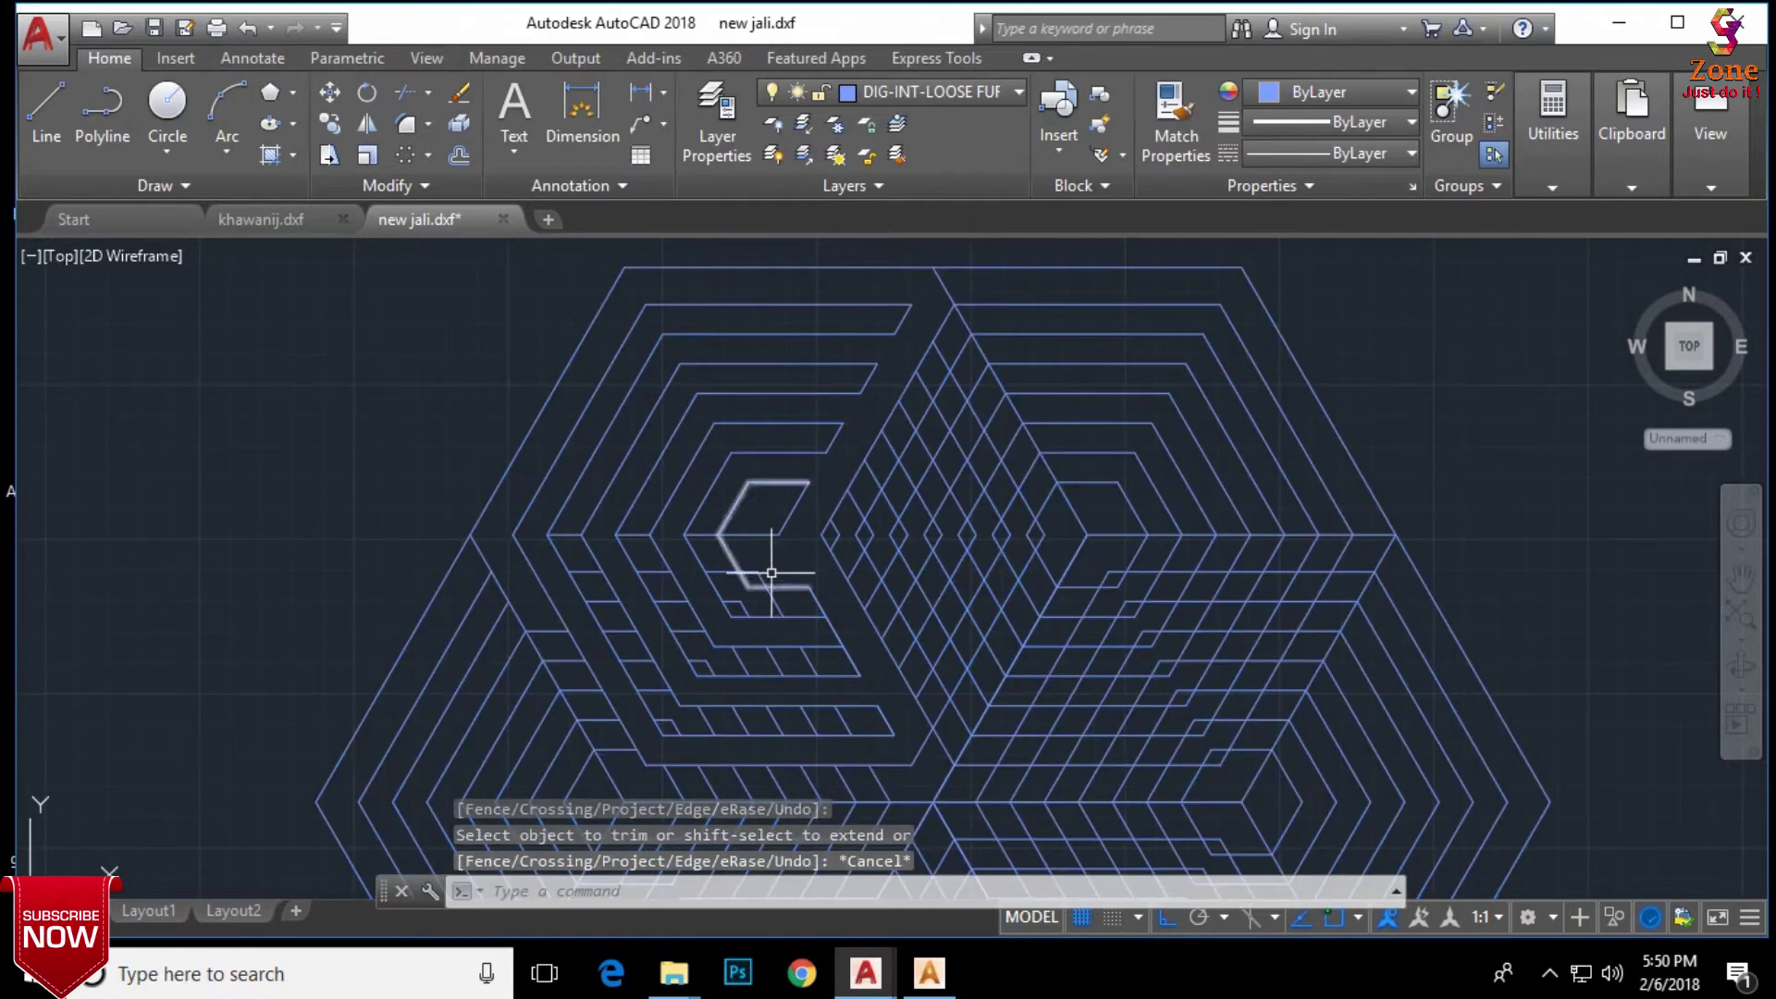
# Step: Erase the leftover line pieces inside the centre of the upper-left nested hexagon
pyautogui.click(768, 532)
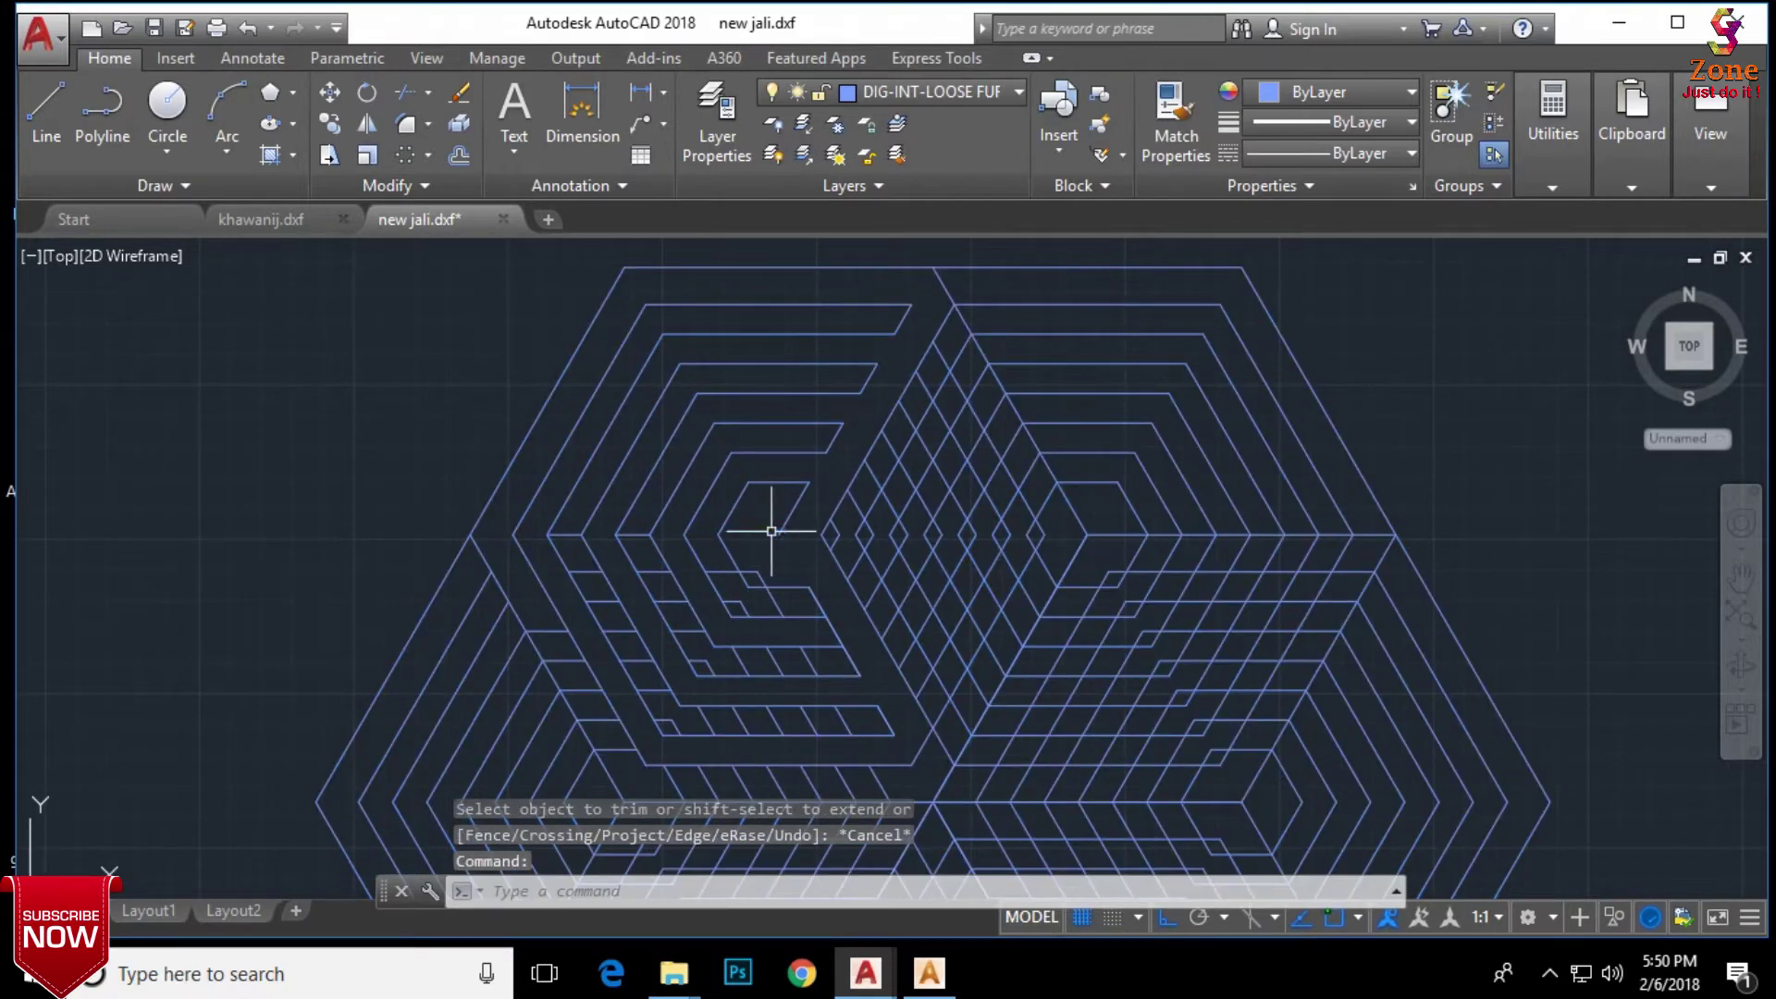
pyautogui.press('Delete')
pyautogui.click(785, 516)
pyautogui.press('Delete')
pyautogui.click(751, 570)
pyautogui.press('Delete')
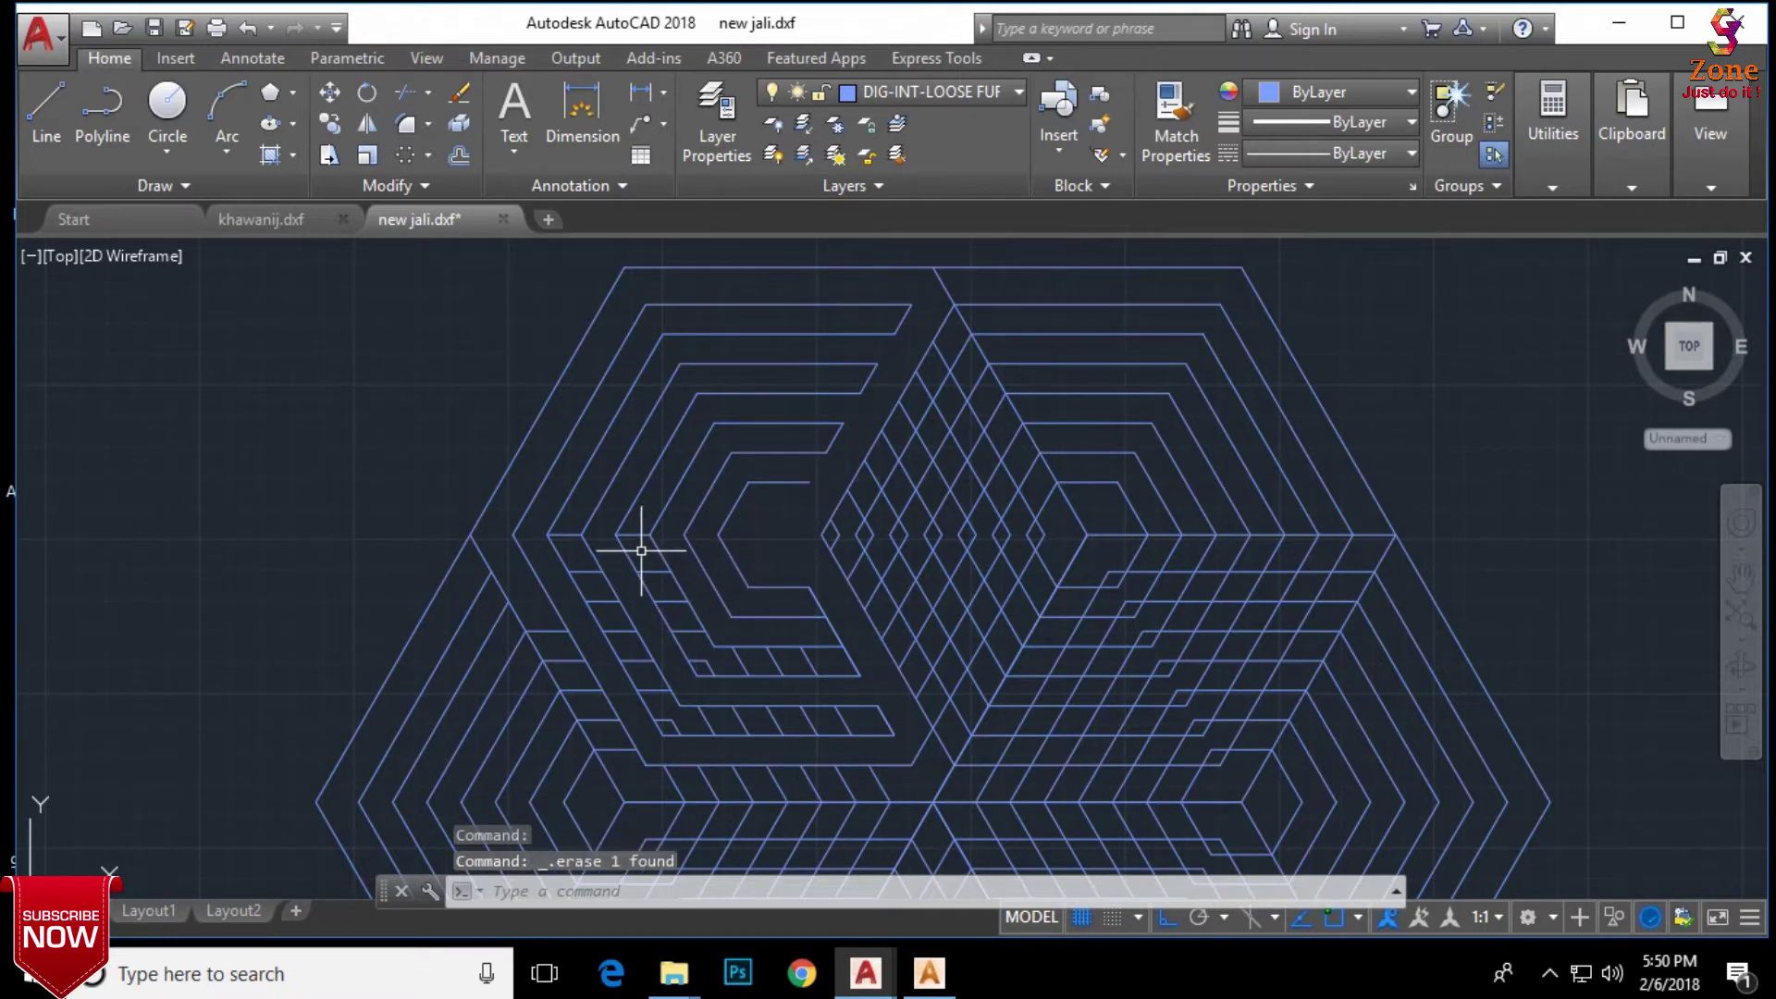
# Step: Erase the short leftover line pieces between the rings on the lower-left side of the upper-left nested hexagon
pyautogui.click(672, 596)
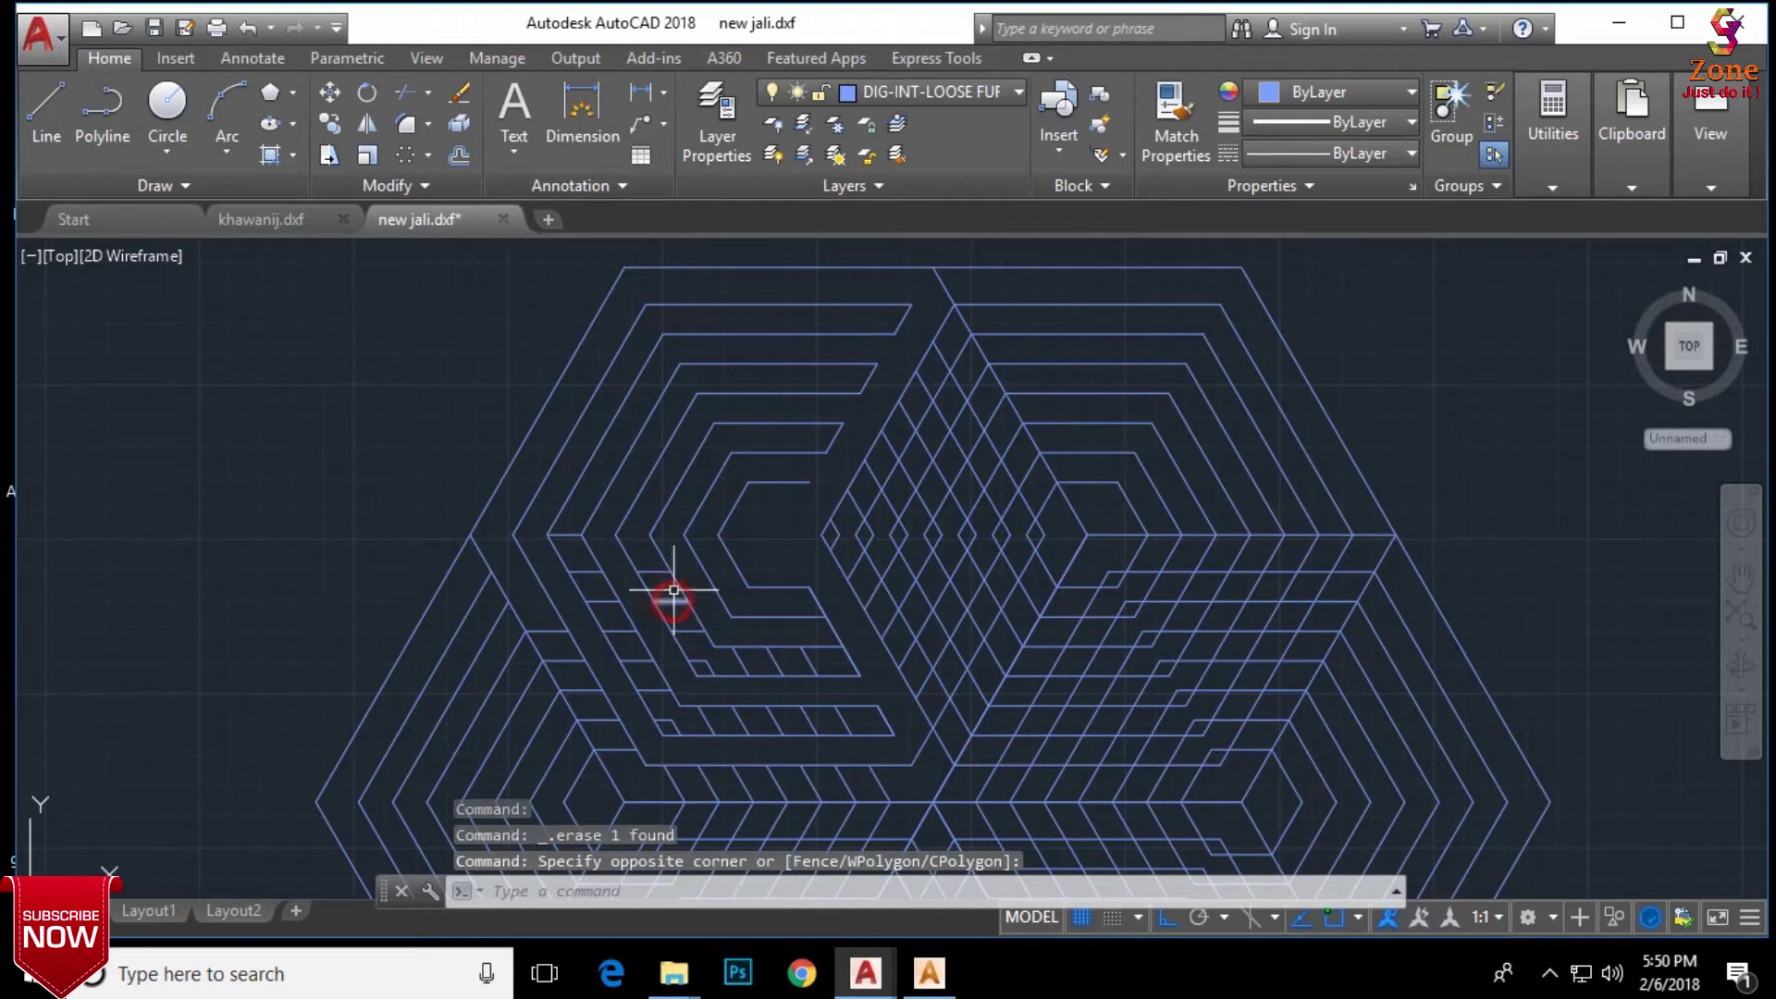
pyautogui.click(671, 592)
pyautogui.click(692, 613)
pyautogui.click(688, 630)
pyautogui.press('Delete')
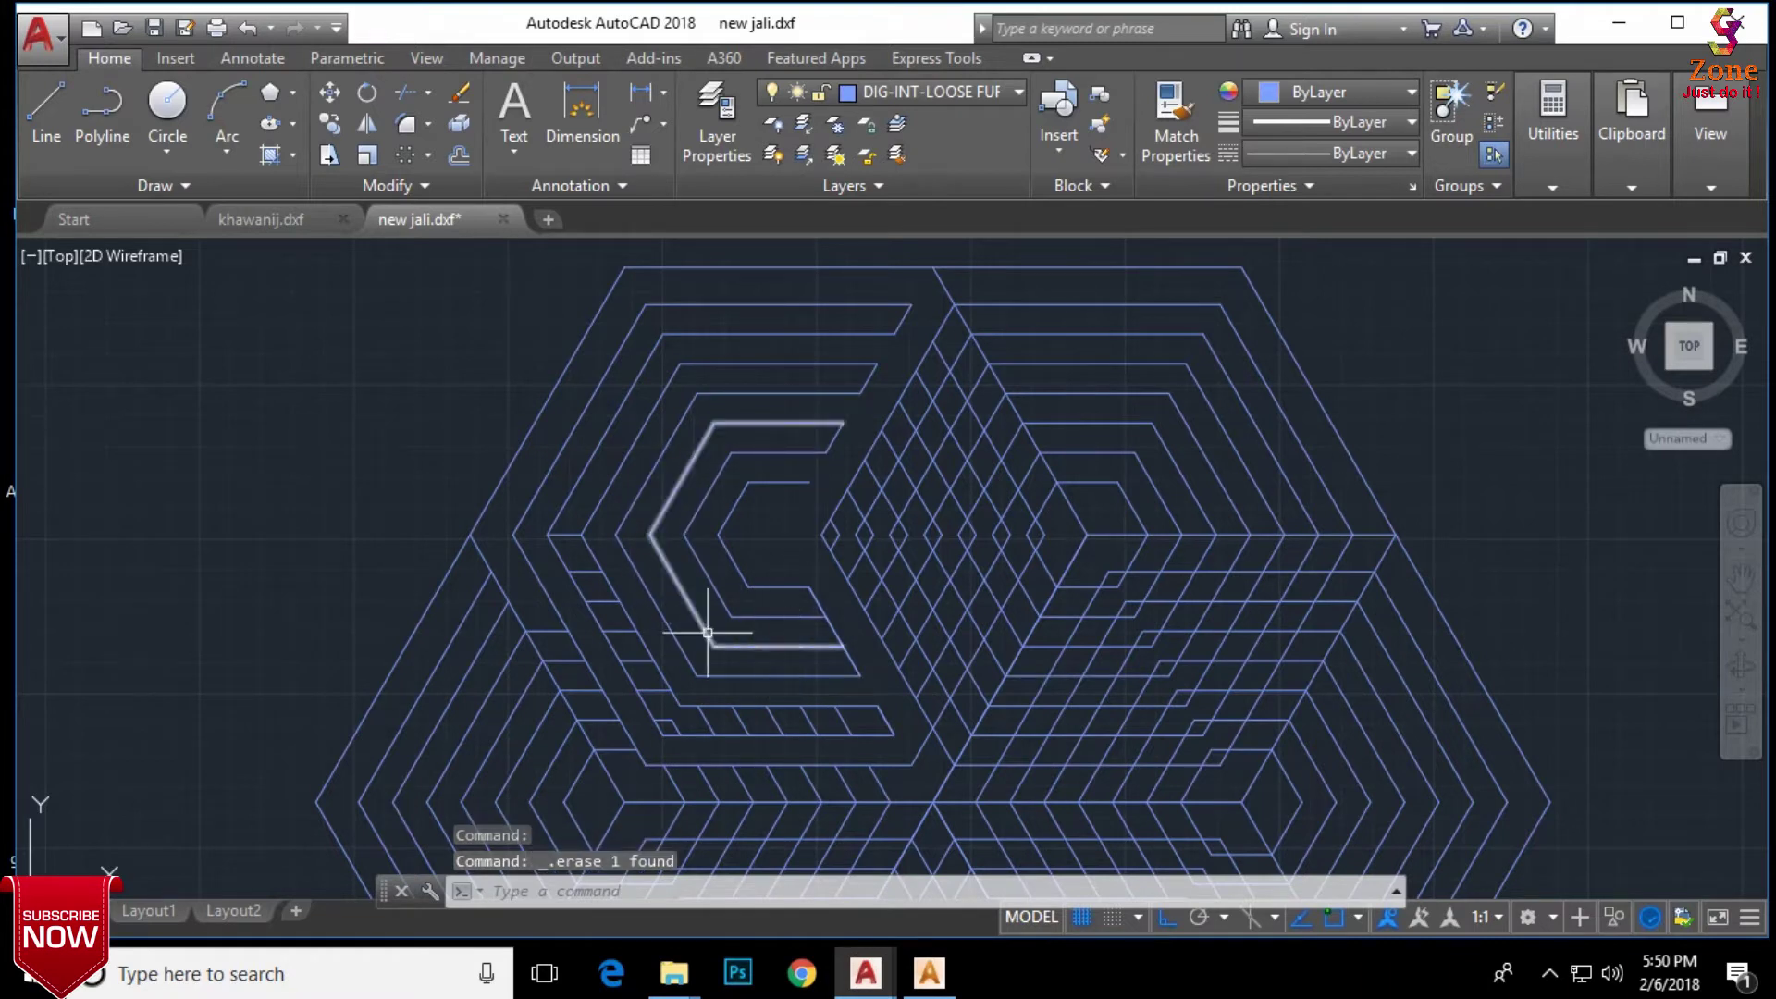
pyautogui.click(560, 525)
pyautogui.click(605, 583)
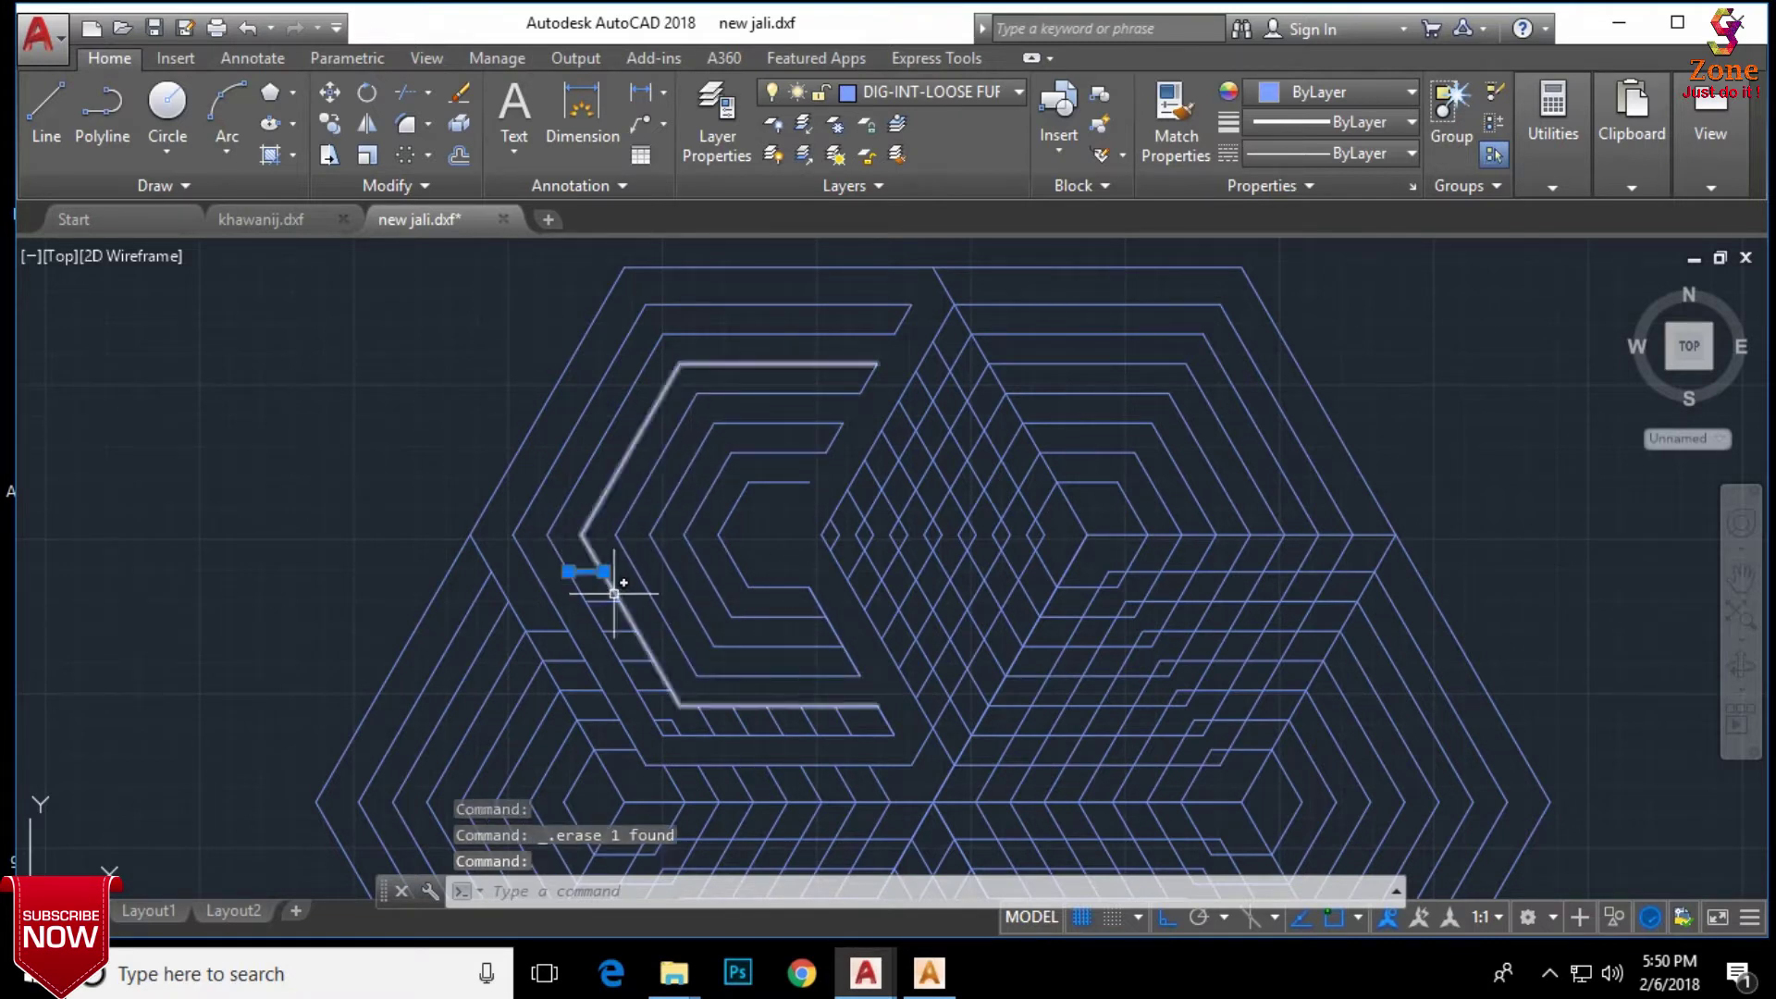
pyautogui.press('Delete')
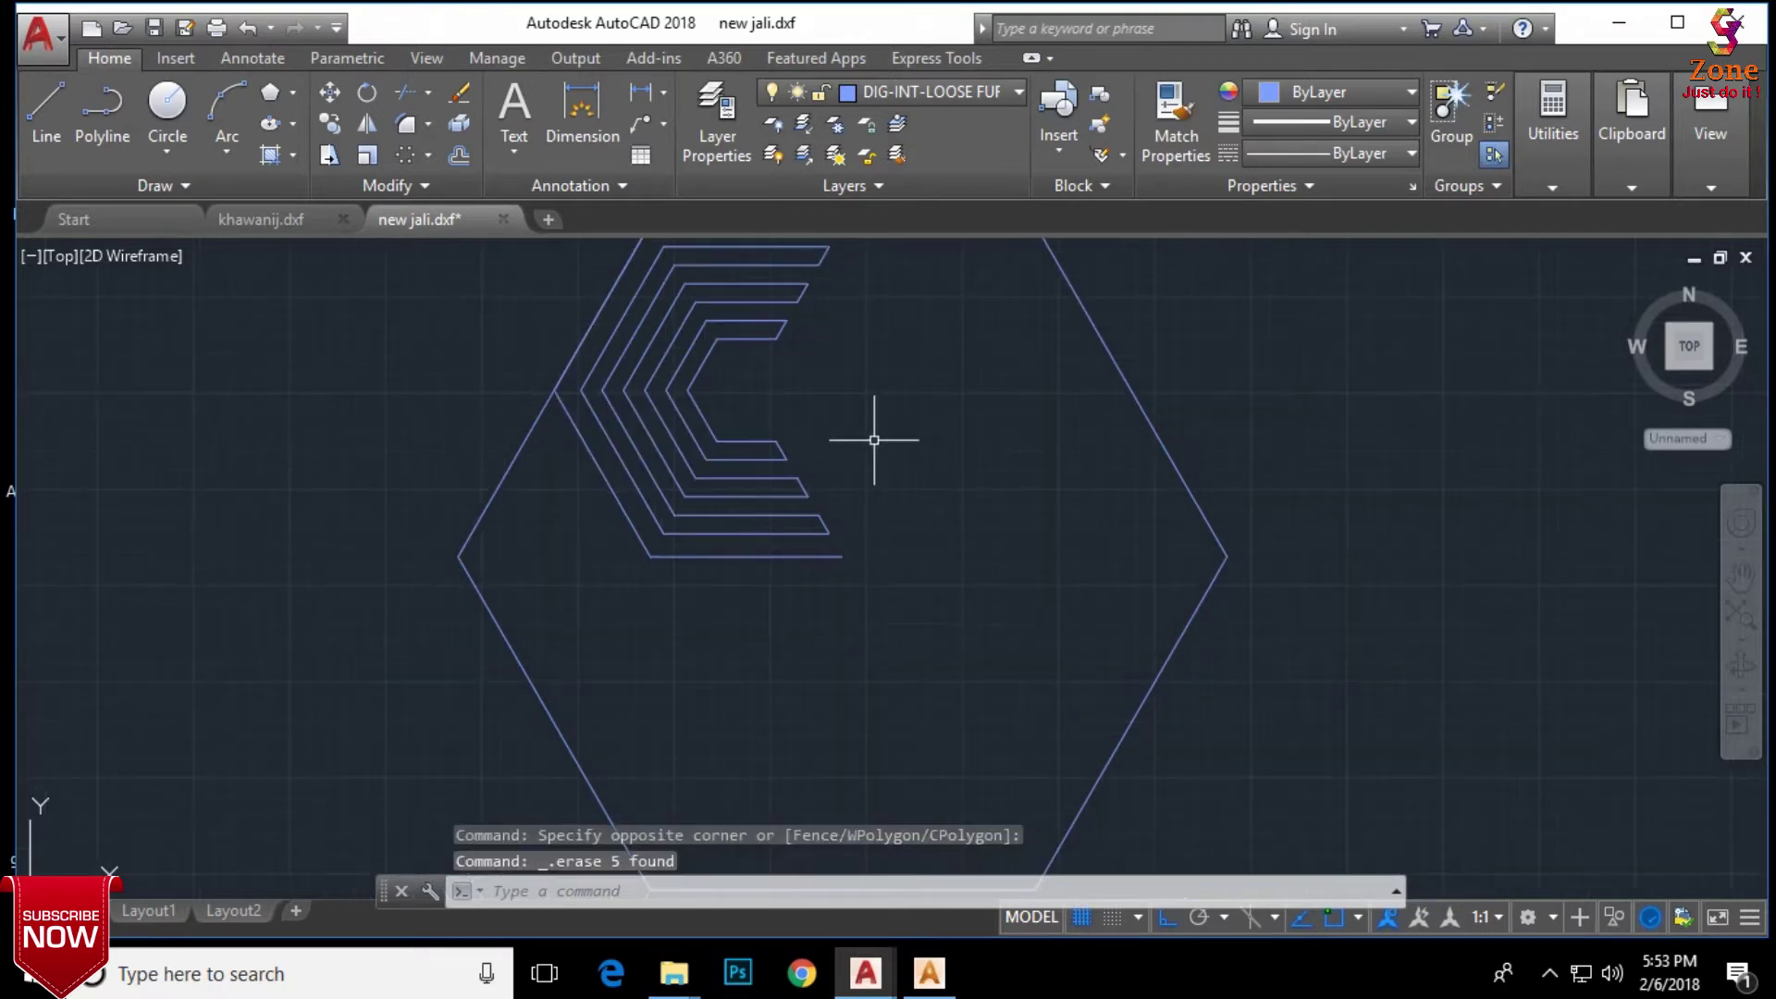
# Step: Polar-array the trimmed nest of bands around the centre of the large hexagon with 6 items over 360 degrees
pyautogui.click(941, 416)
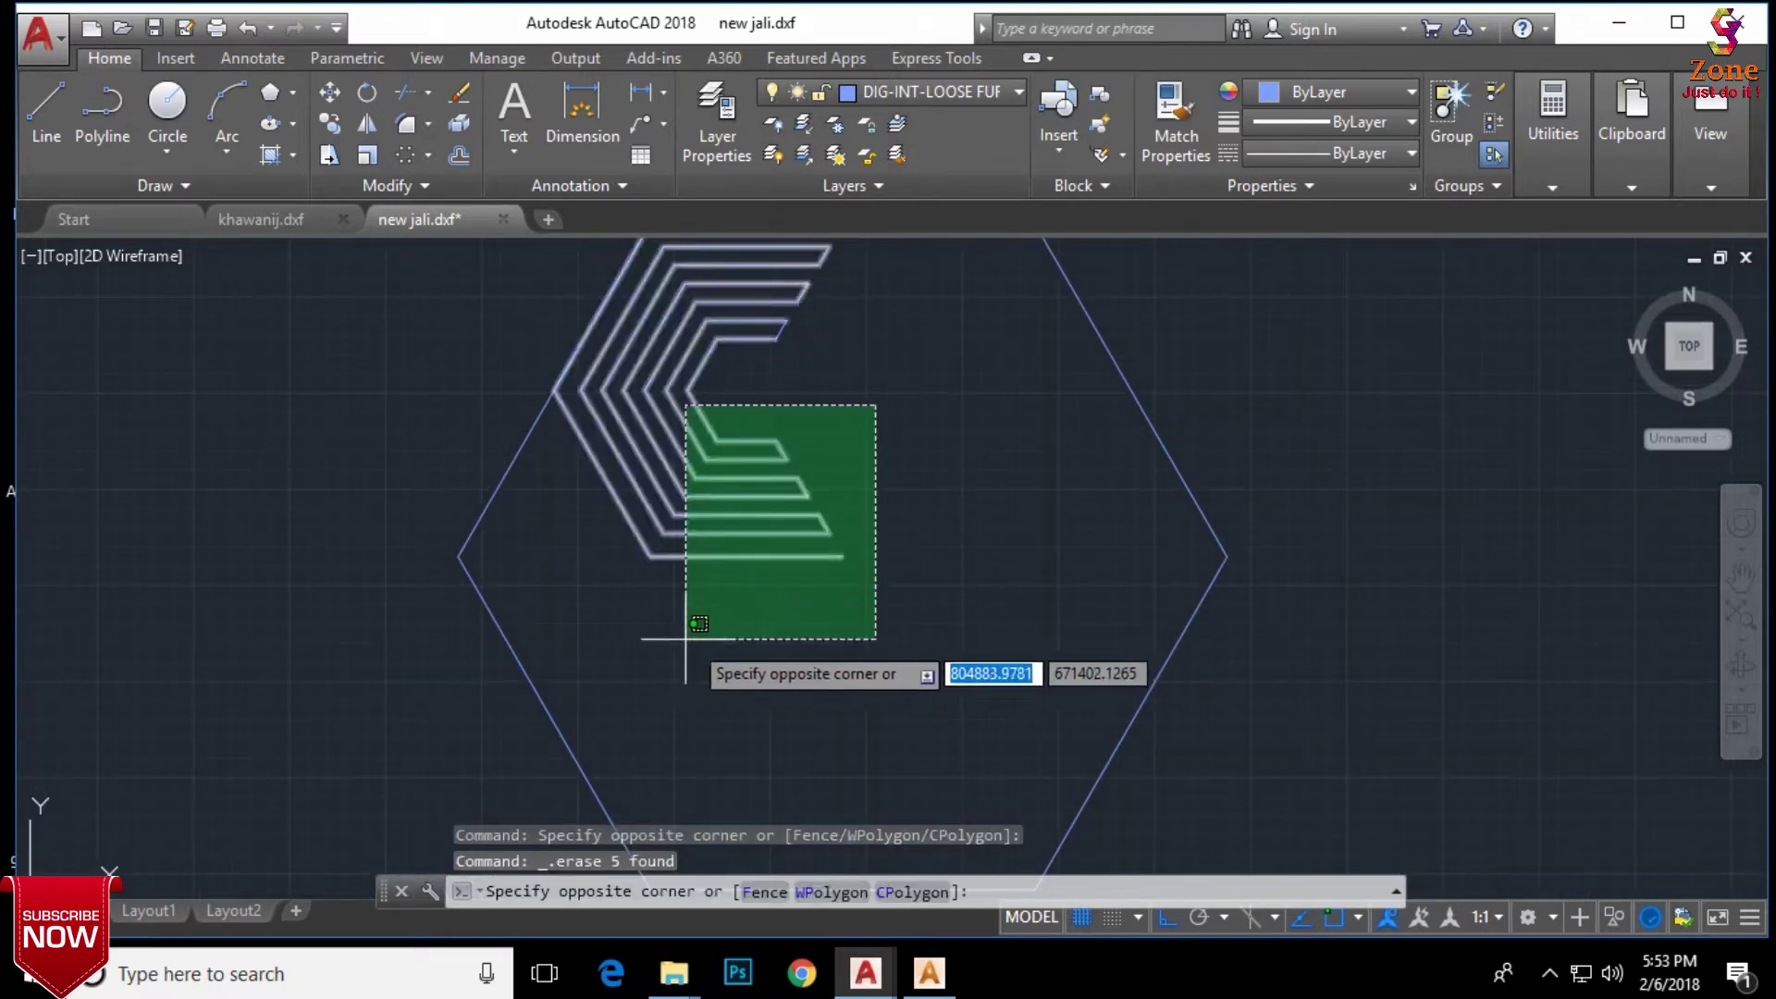
pyautogui.click(695, 652)
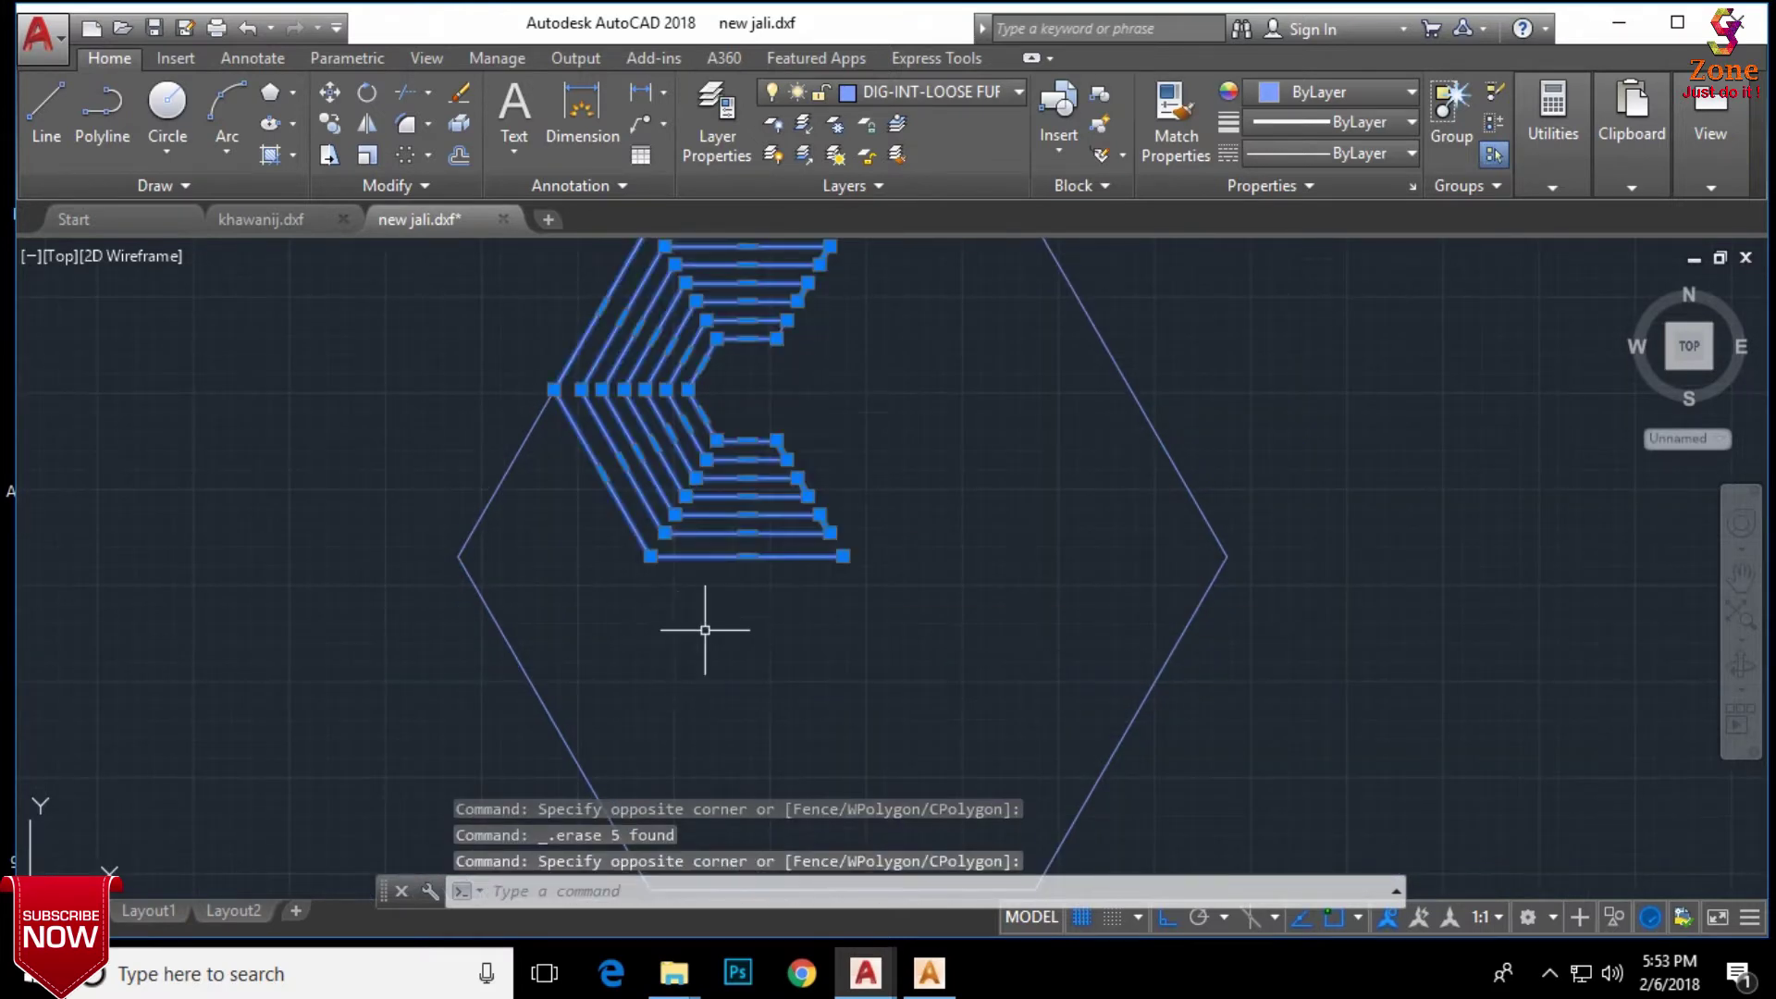
pyautogui.click(407, 155)
pyautogui.click(843, 556)
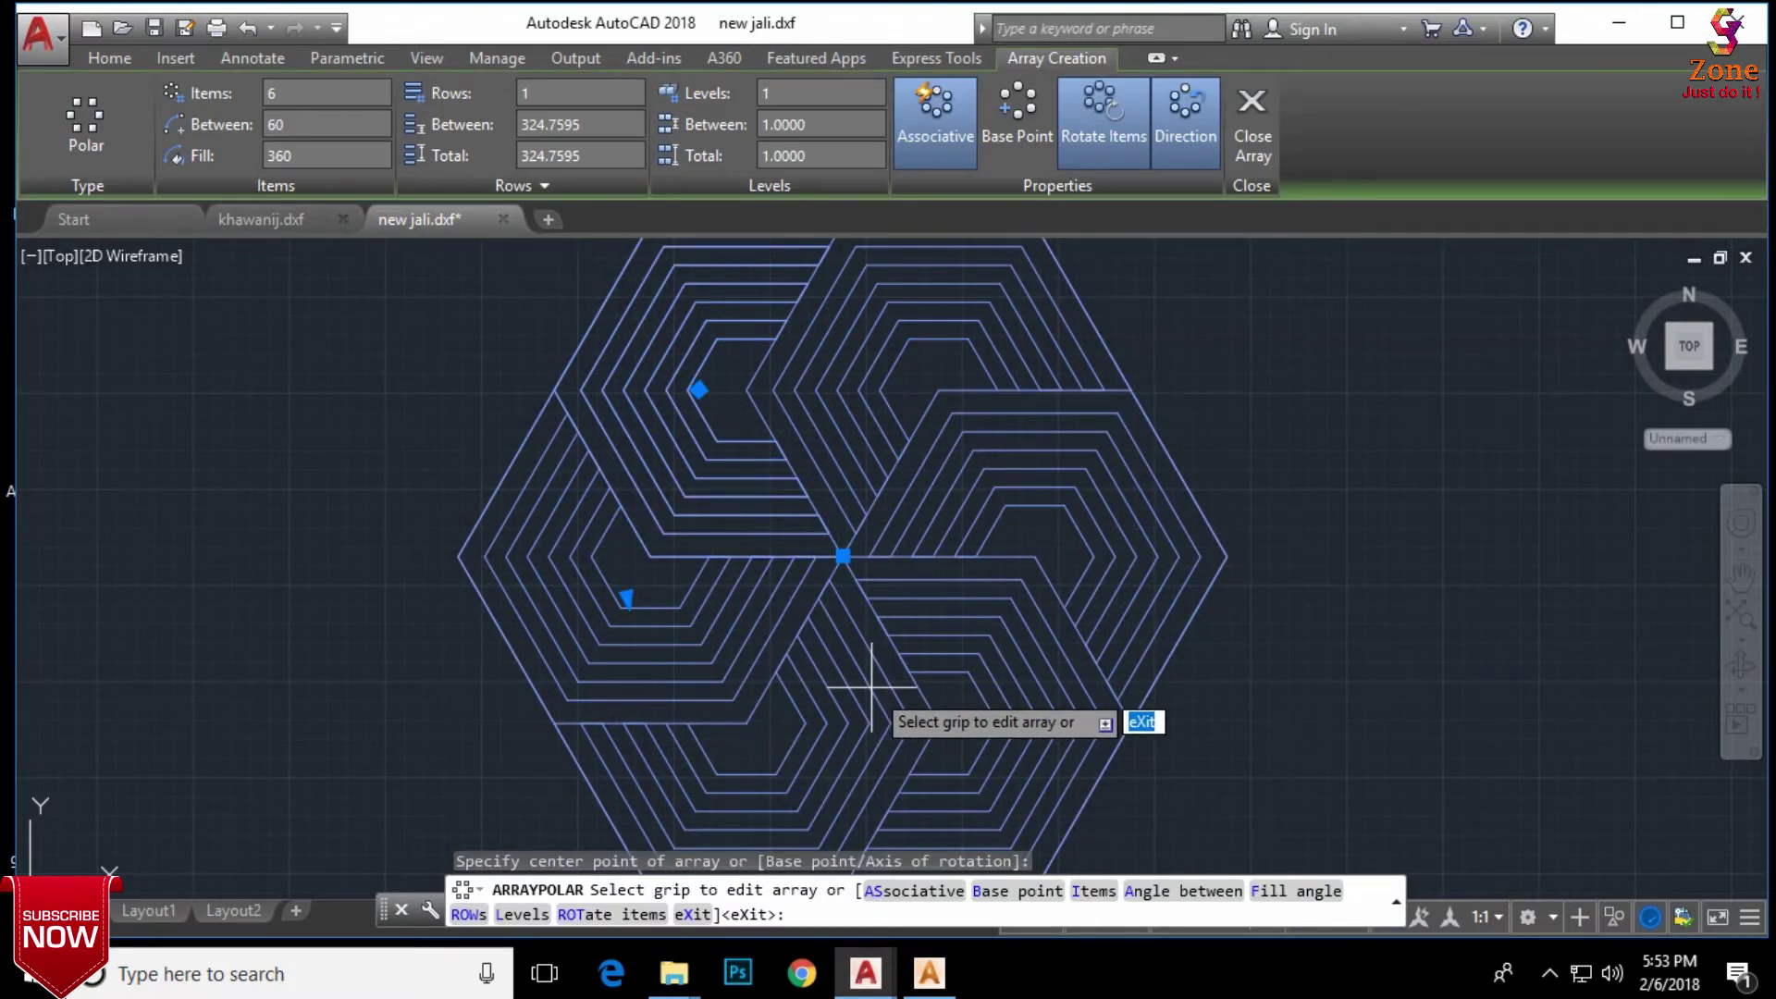
pyautogui.press('Return')
# Step: Explode the polar array of nests into separate polylines
pyautogui.scroll(-2, 836, 491)
pyautogui.scroll(2, 818, 493)
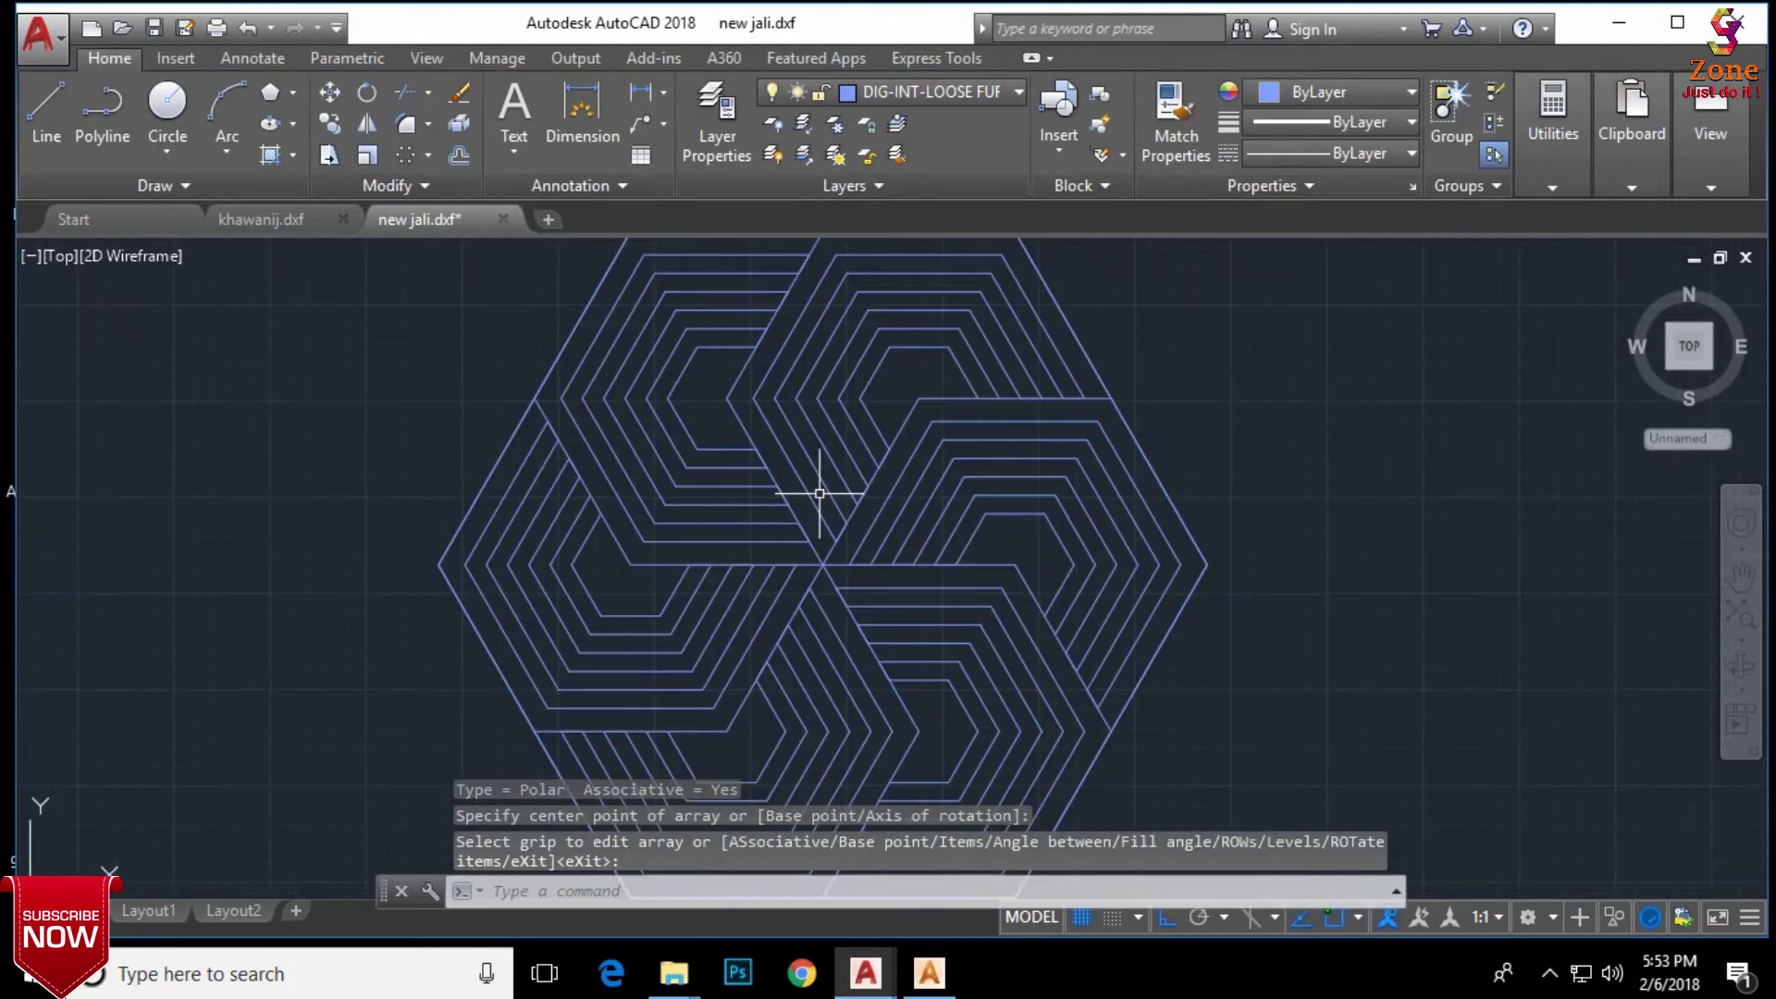
pyautogui.scroll(-2, 819, 493)
pyautogui.scroll(4, 805, 401)
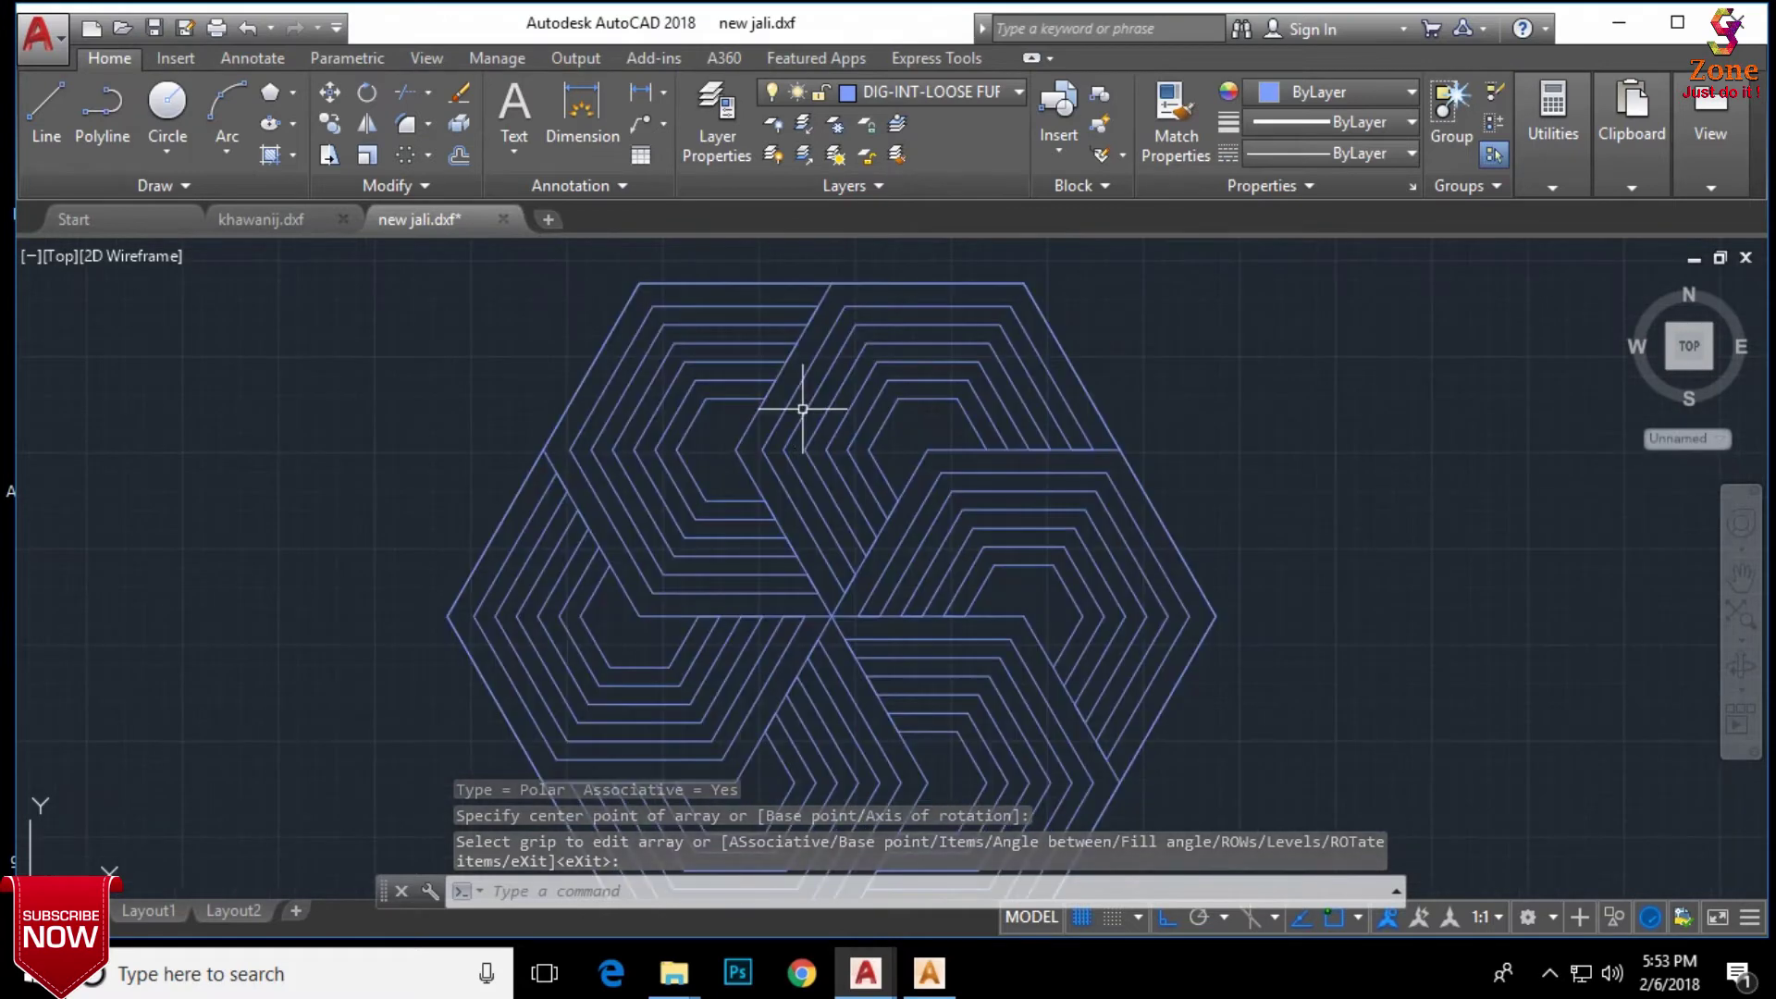
pyautogui.moveTo(788, 415); pyautogui.dragTo(776, 444, button='middle')
pyautogui.scroll(-4, 777, 444)
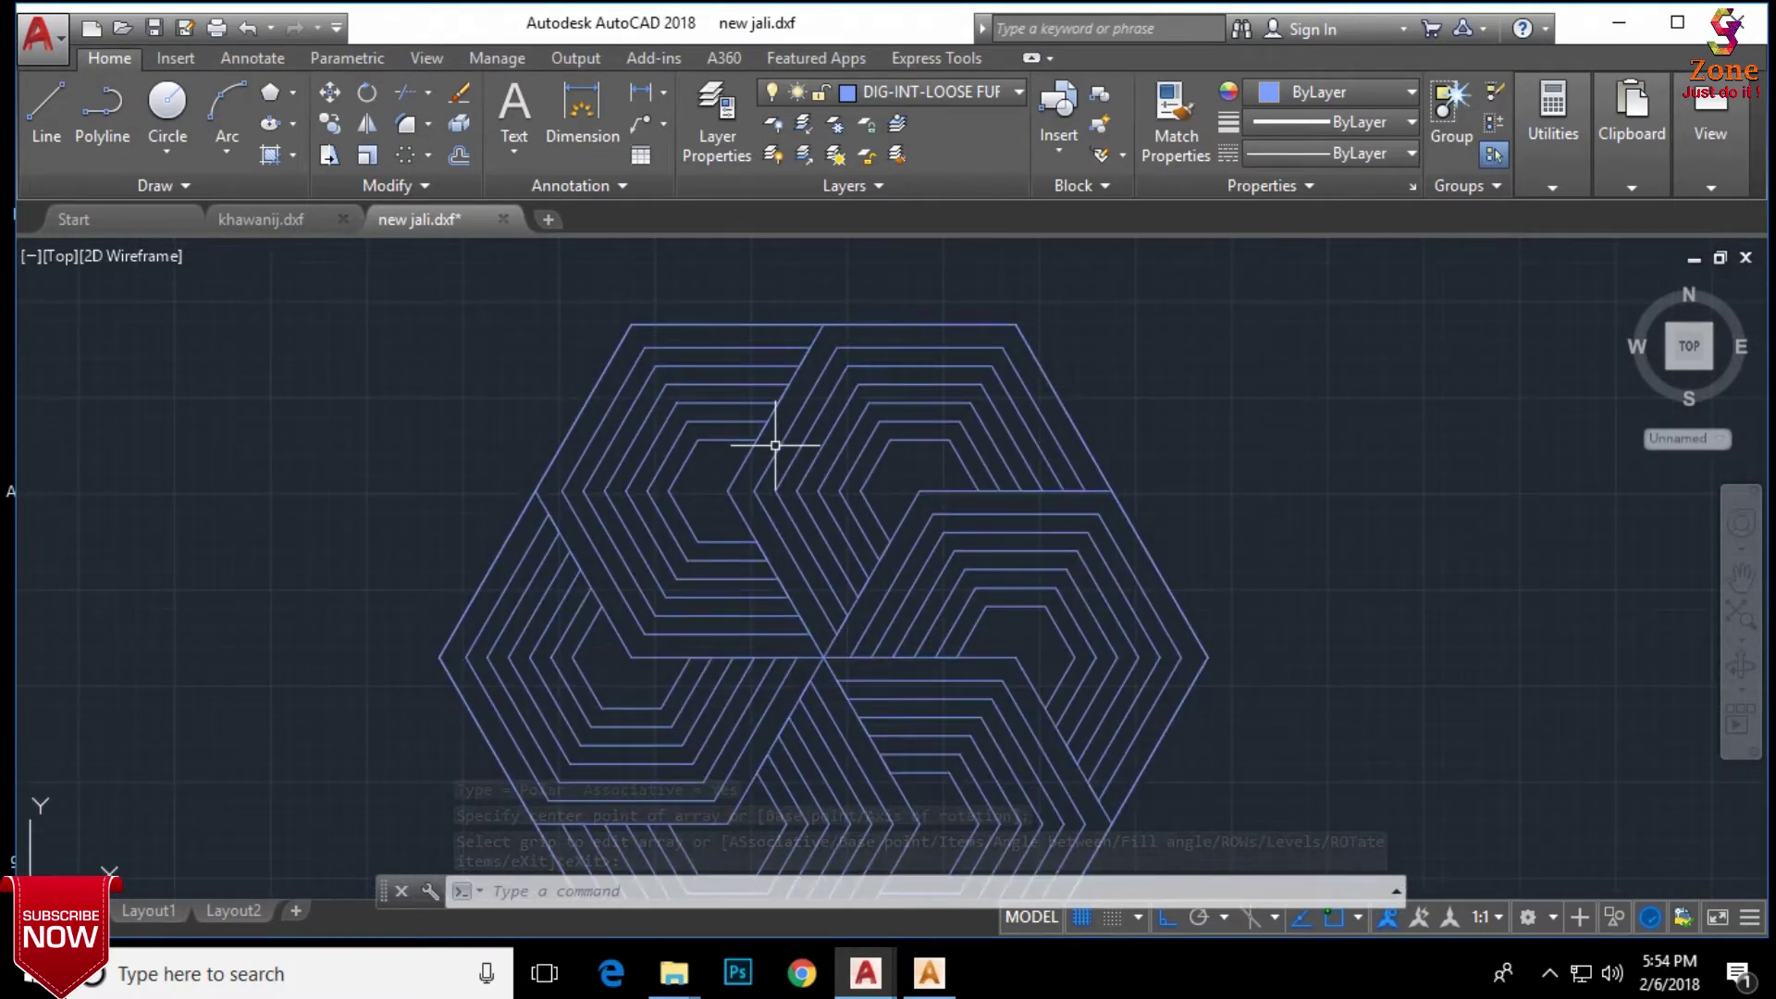
pyautogui.click(1058, 332)
pyautogui.click(906, 444)
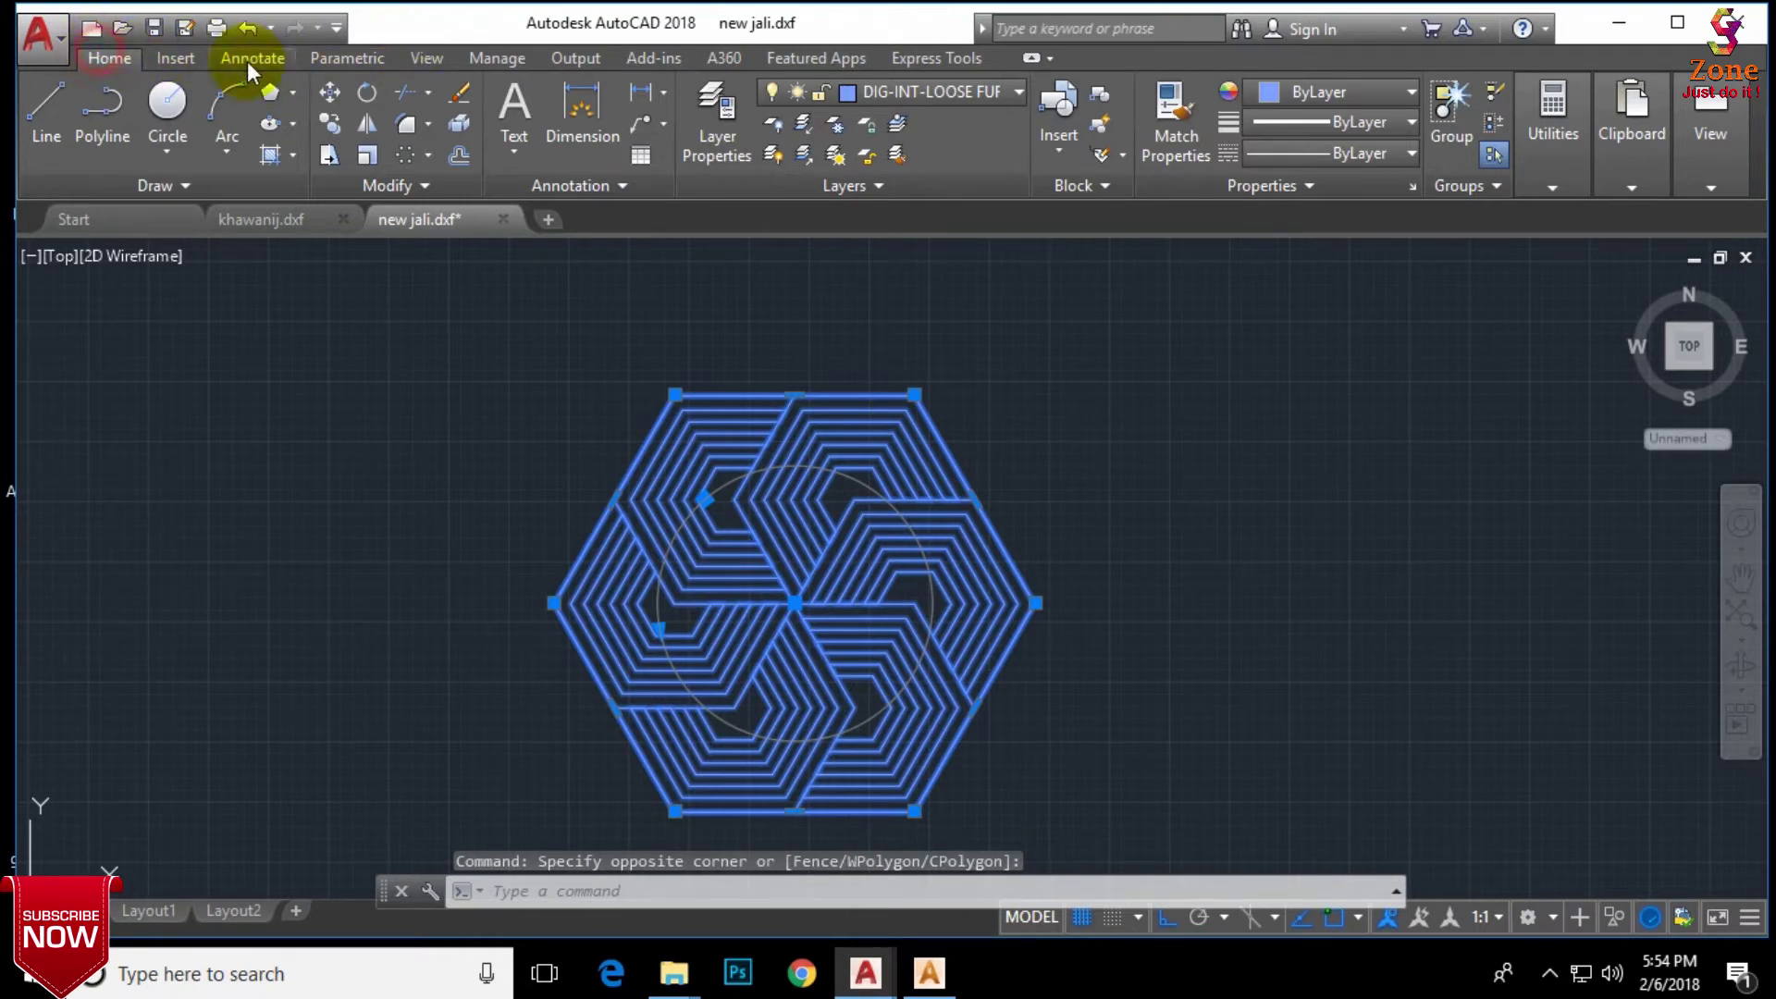
pyautogui.click(405, 124)
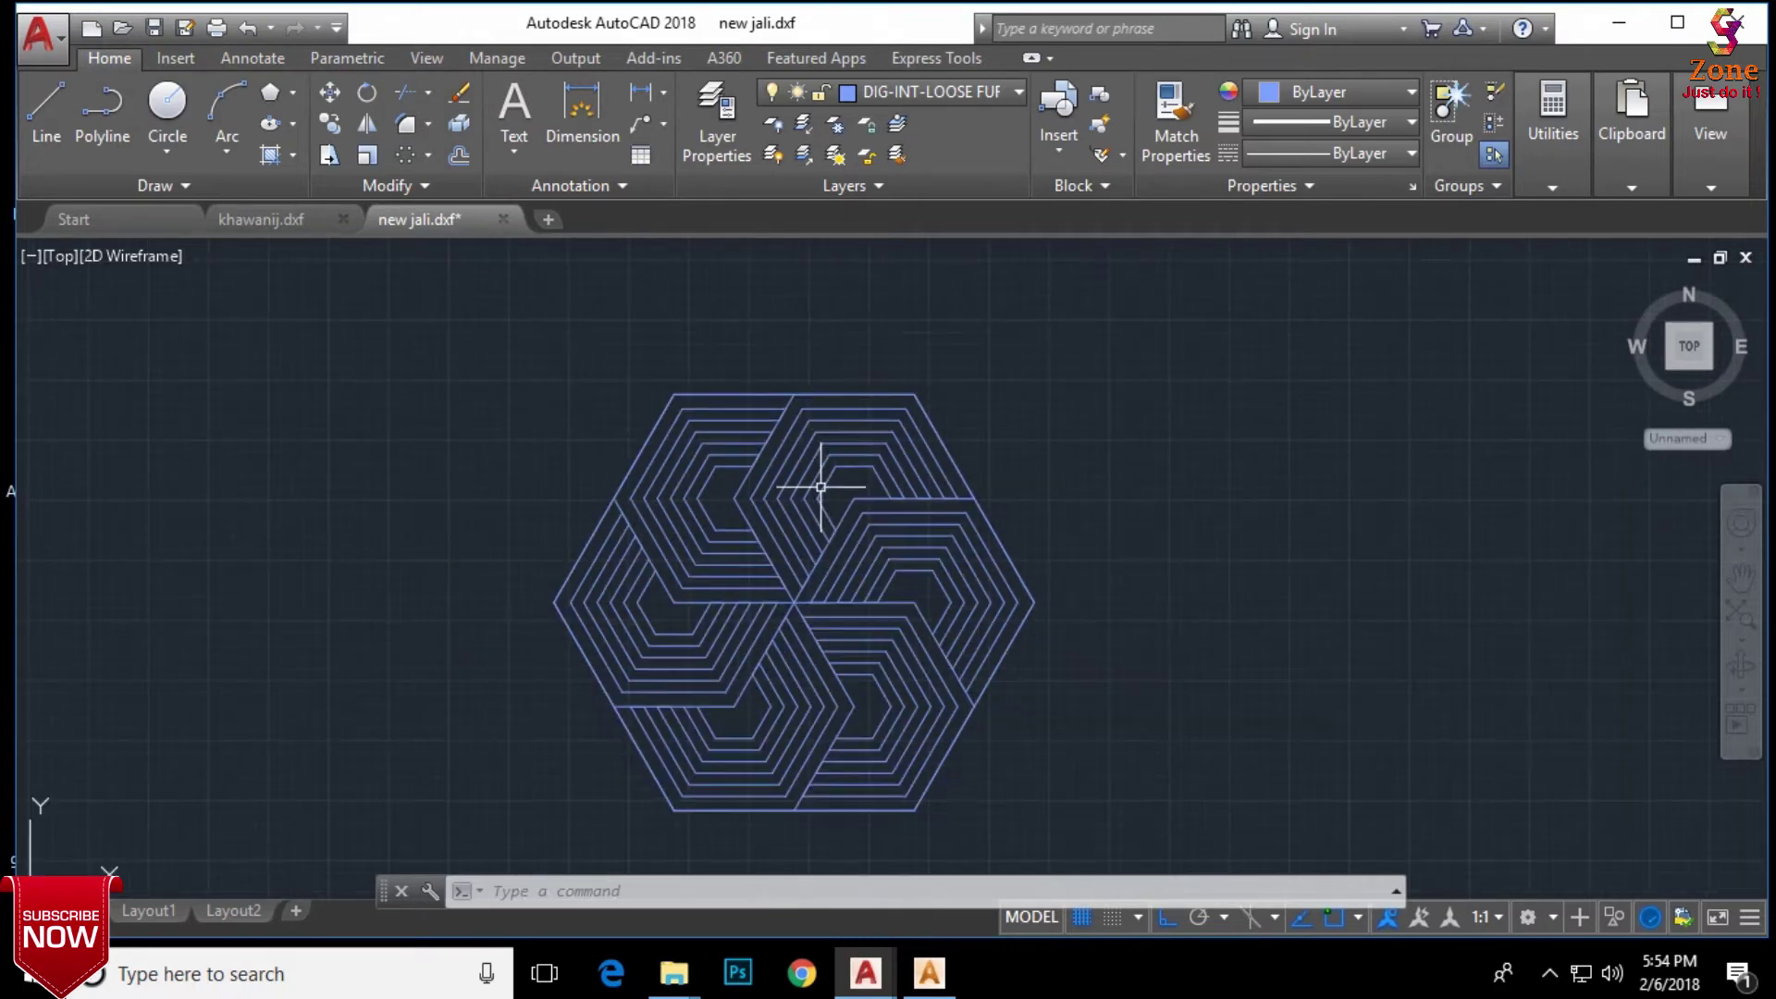
# Step: Send the outermost outline polyline of the left nest to the back of the draw order
pyautogui.rightClick(569, 583)
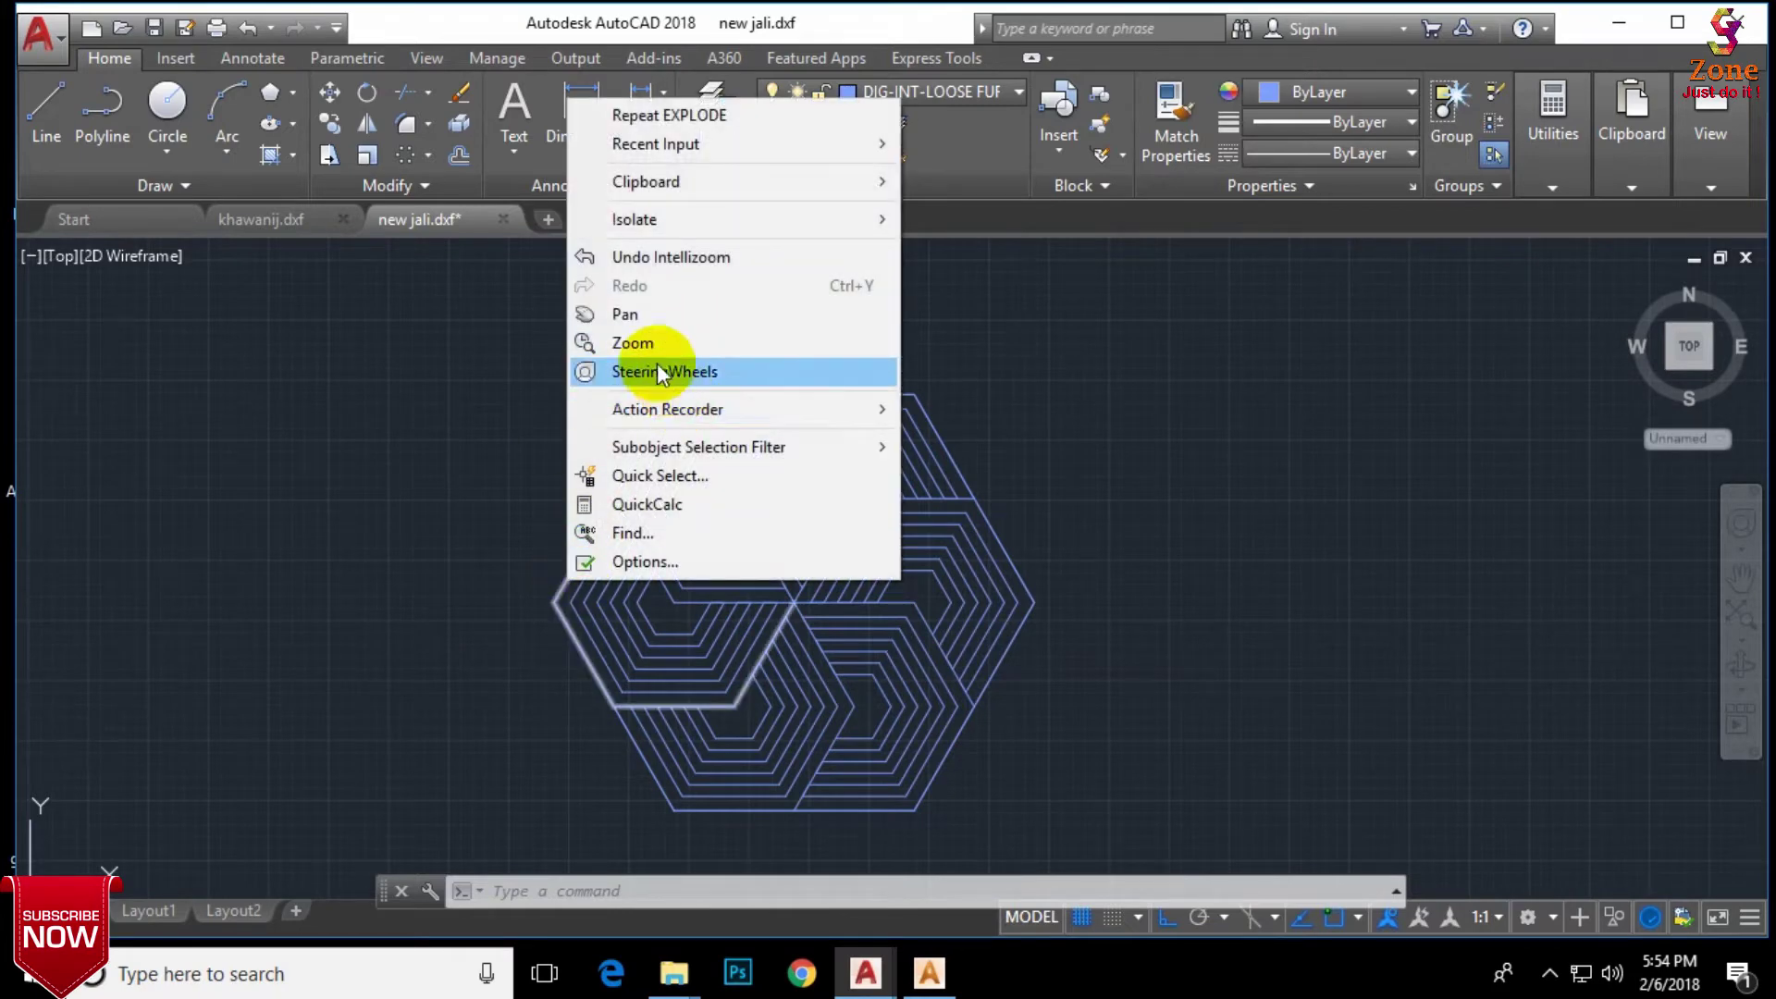
pyautogui.click(592, 662)
pyautogui.click(555, 652)
pyautogui.click(574, 614)
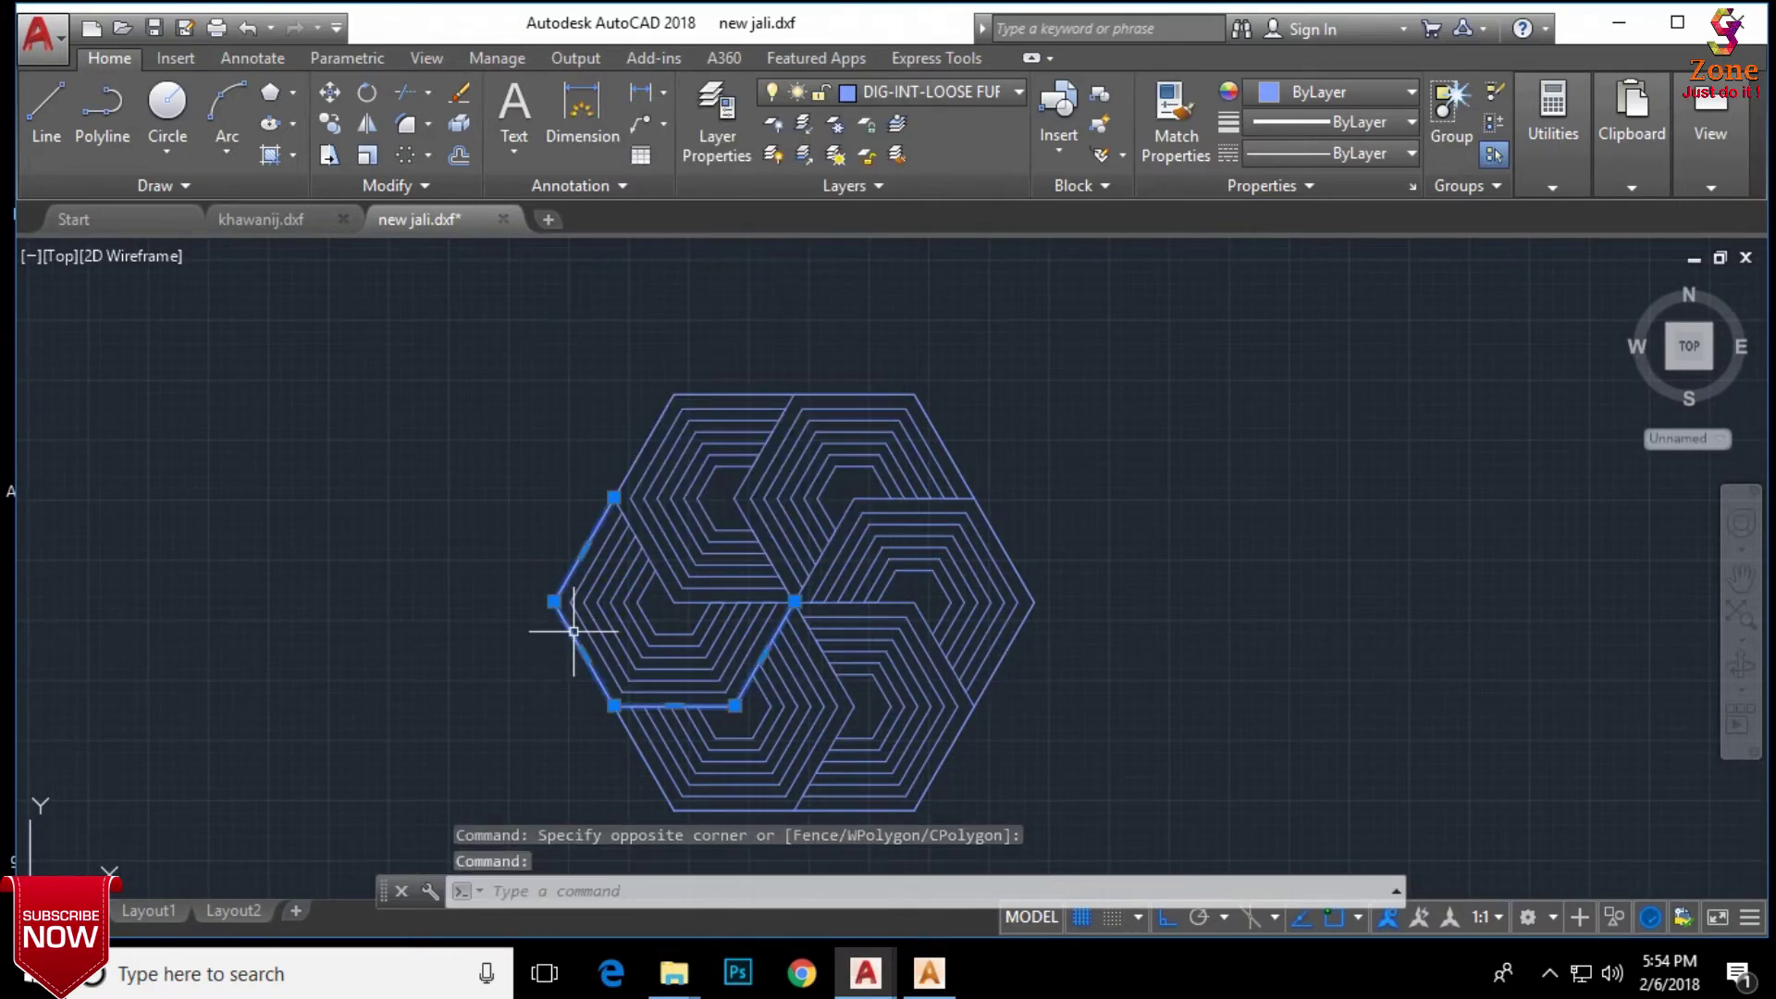
pyautogui.rightClick(575, 613)
pyautogui.moveTo(681, 613)
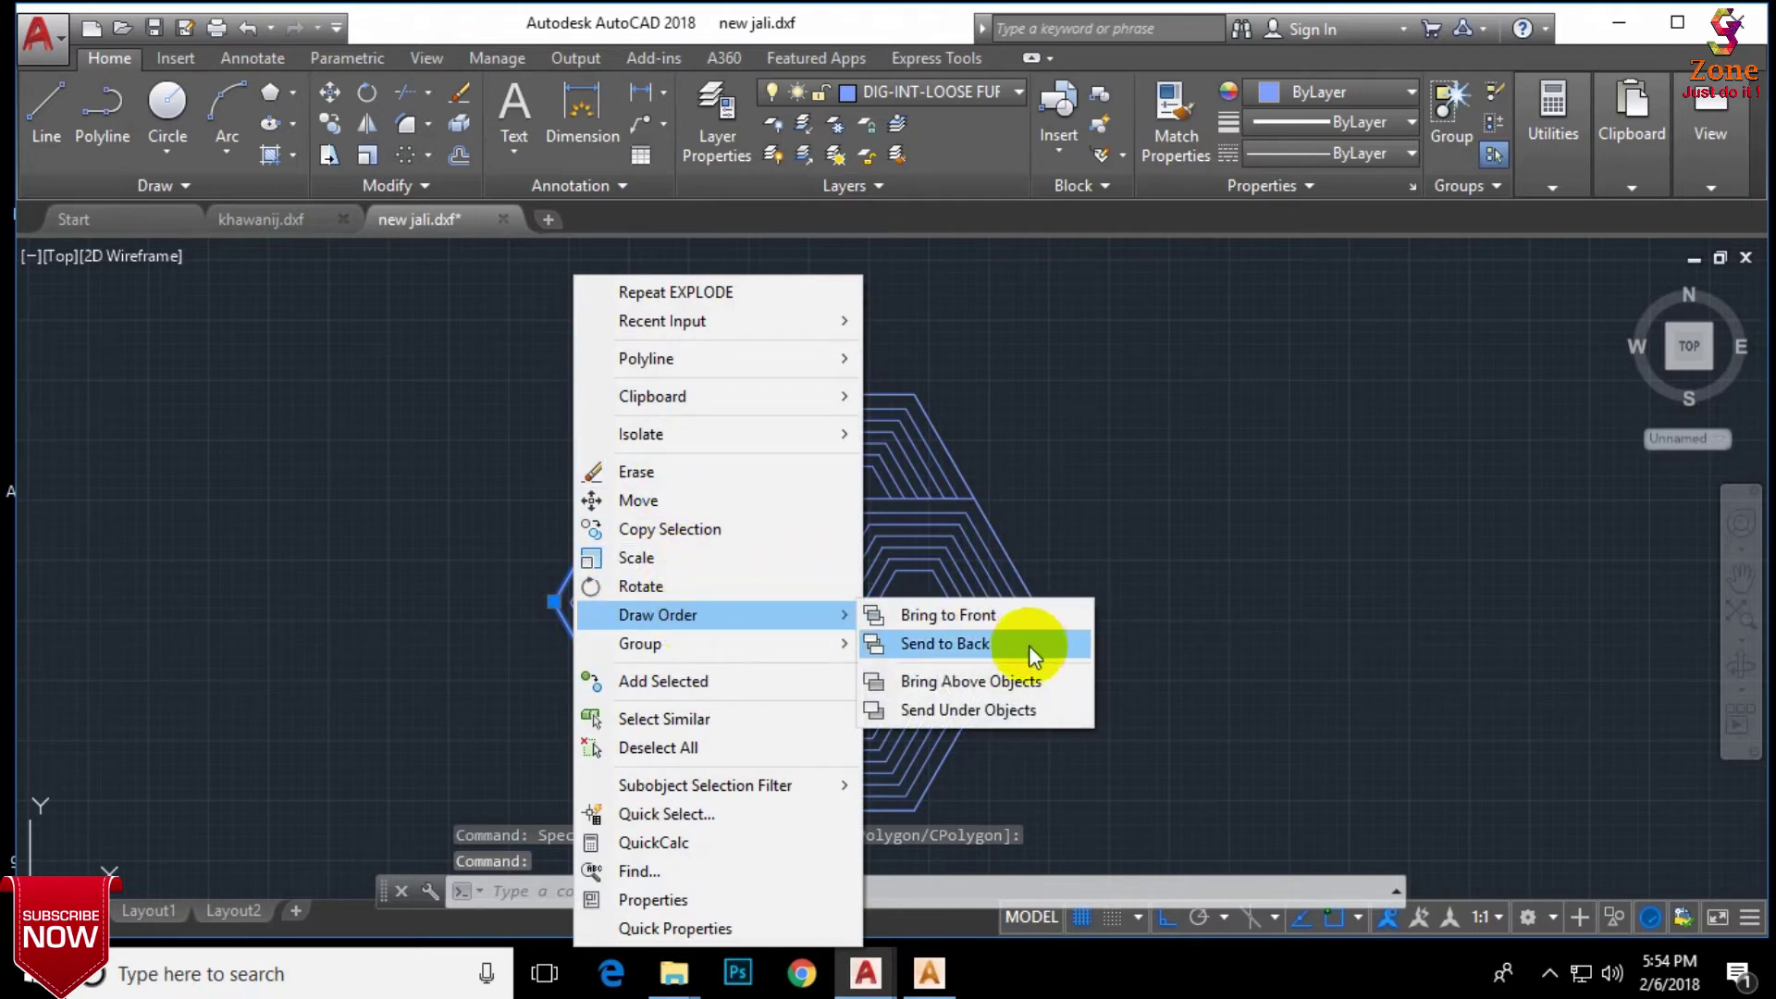
pyautogui.click(1023, 642)
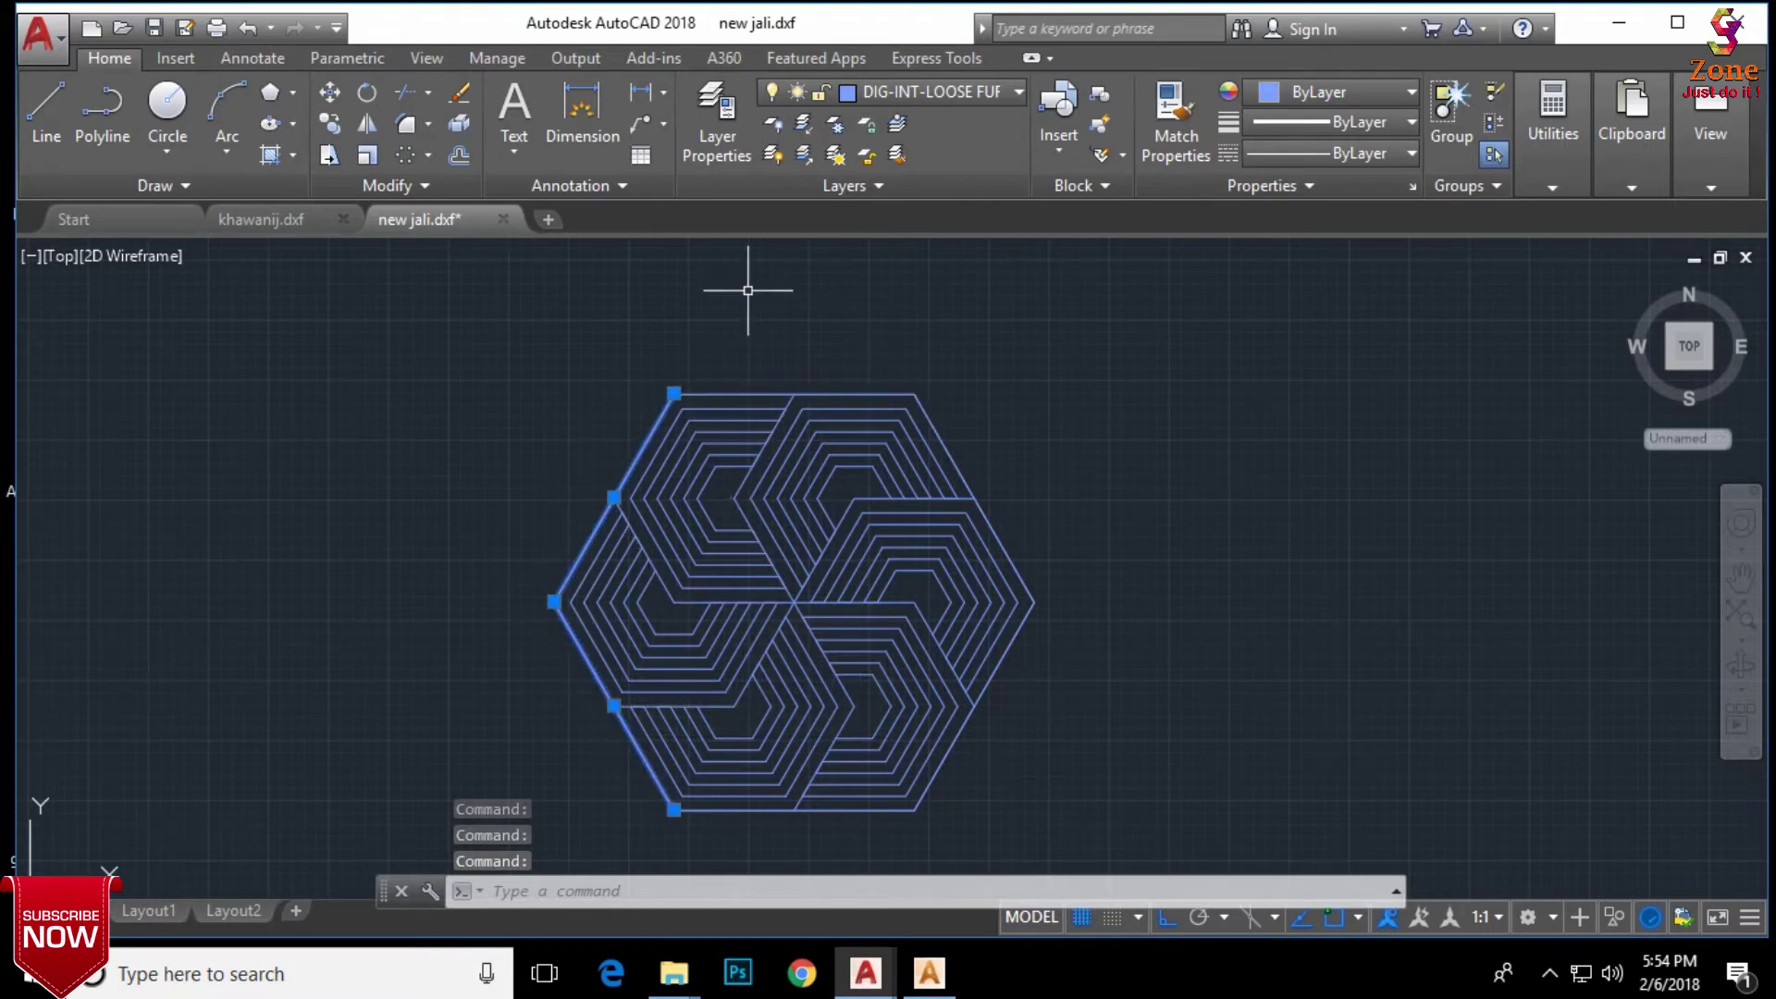
pyautogui.press('Escape')
# Step: Trim the divider between the two upper nests where it meets the top edge, using all lines as cutting edges
pyautogui.scroll(3, 793, 416)
pyautogui.scroll(-2, 809, 463)
pyautogui.scroll(3, 805, 464)
pyautogui.scroll(-3, 814, 453)
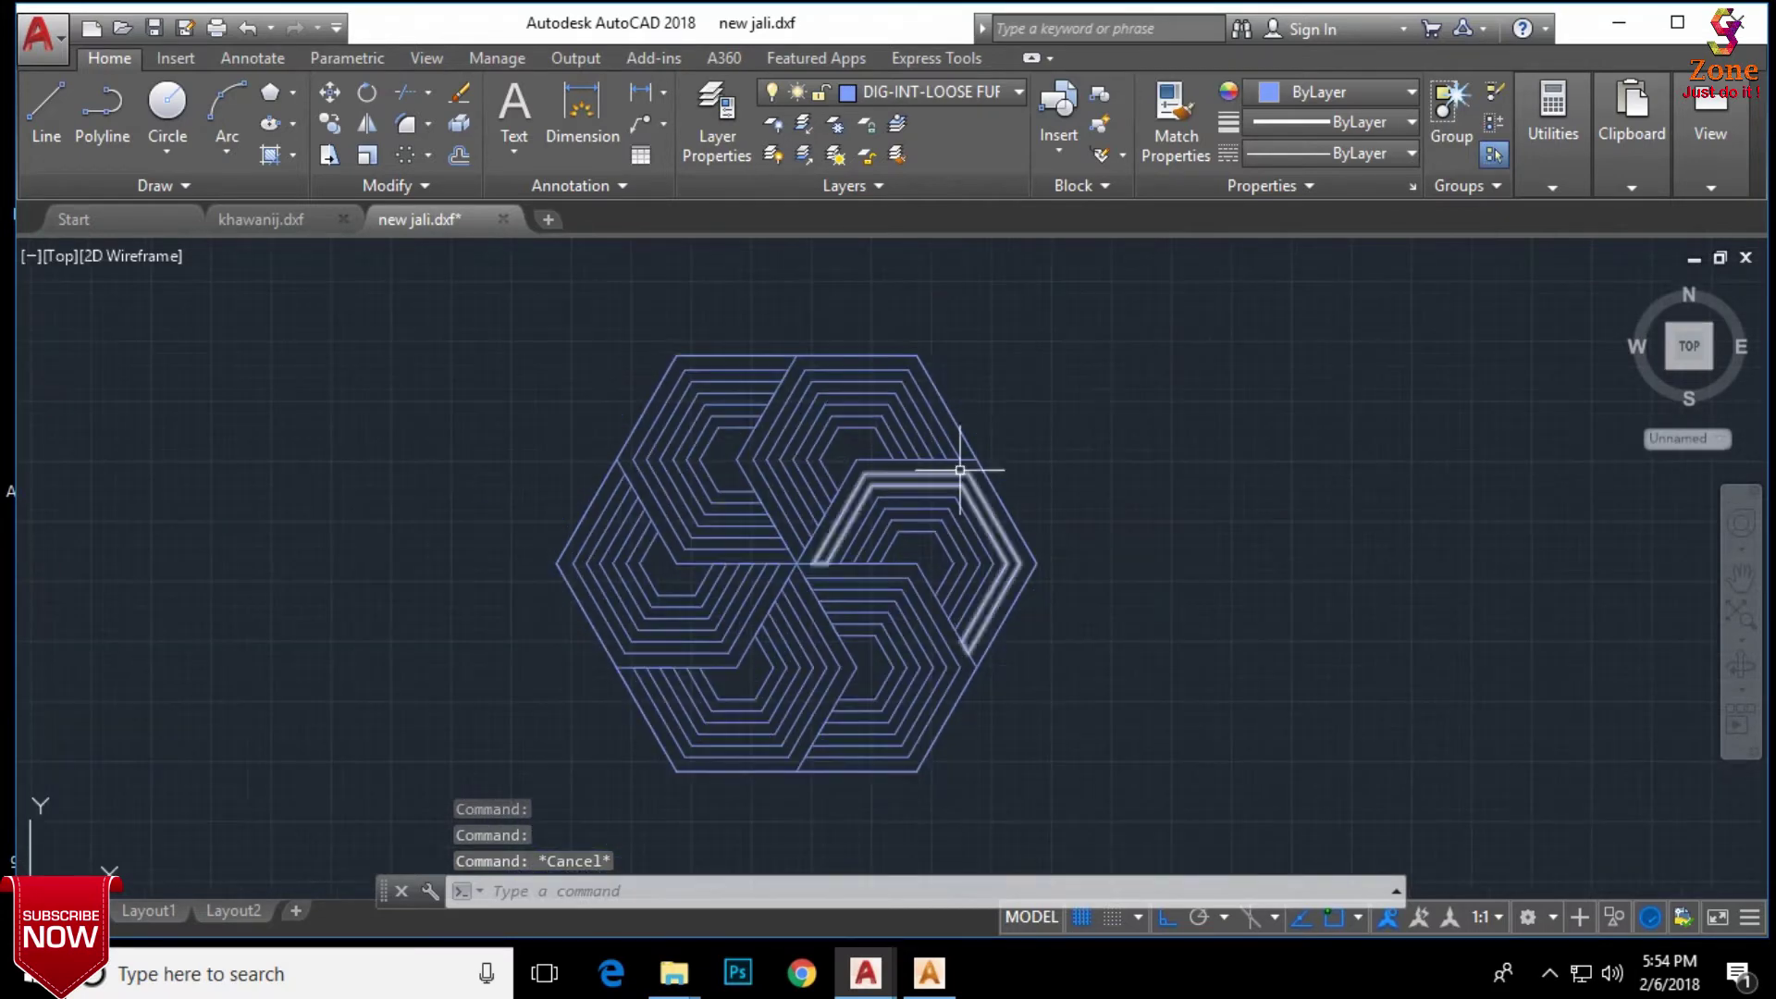
pyautogui.click(1066, 347)
pyautogui.click(469, 874)
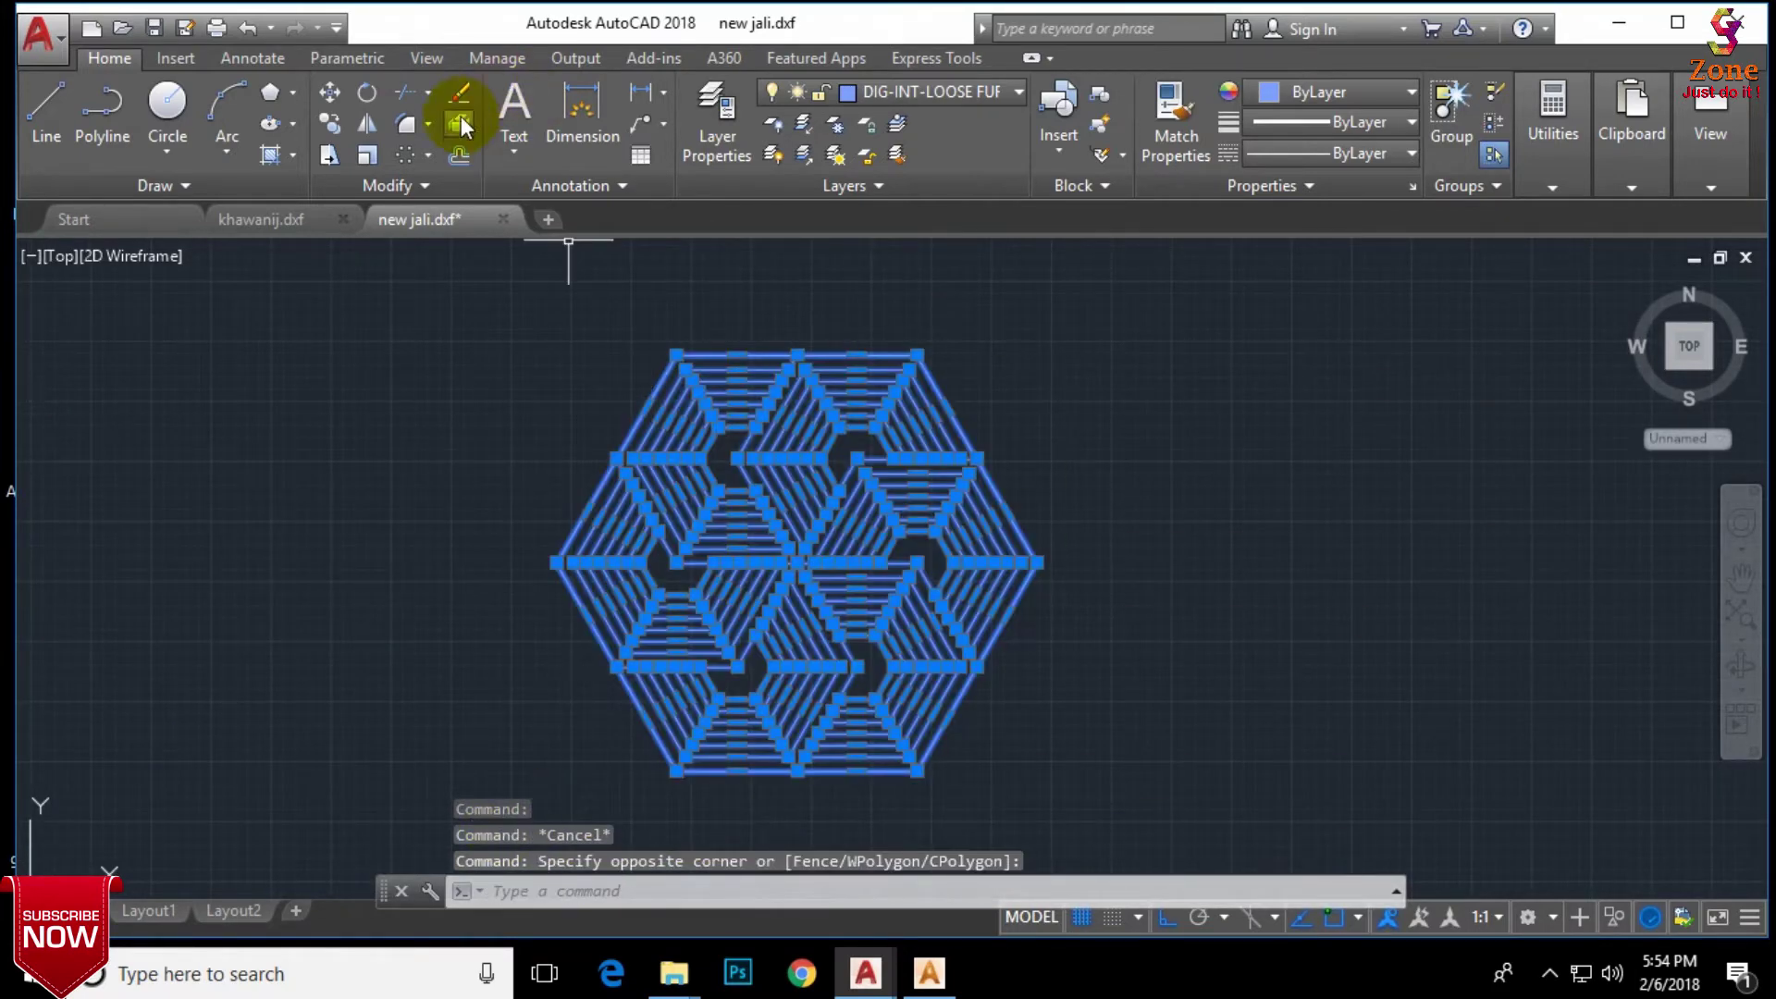
pyautogui.click(407, 93)
pyautogui.scroll(3, 797, 347)
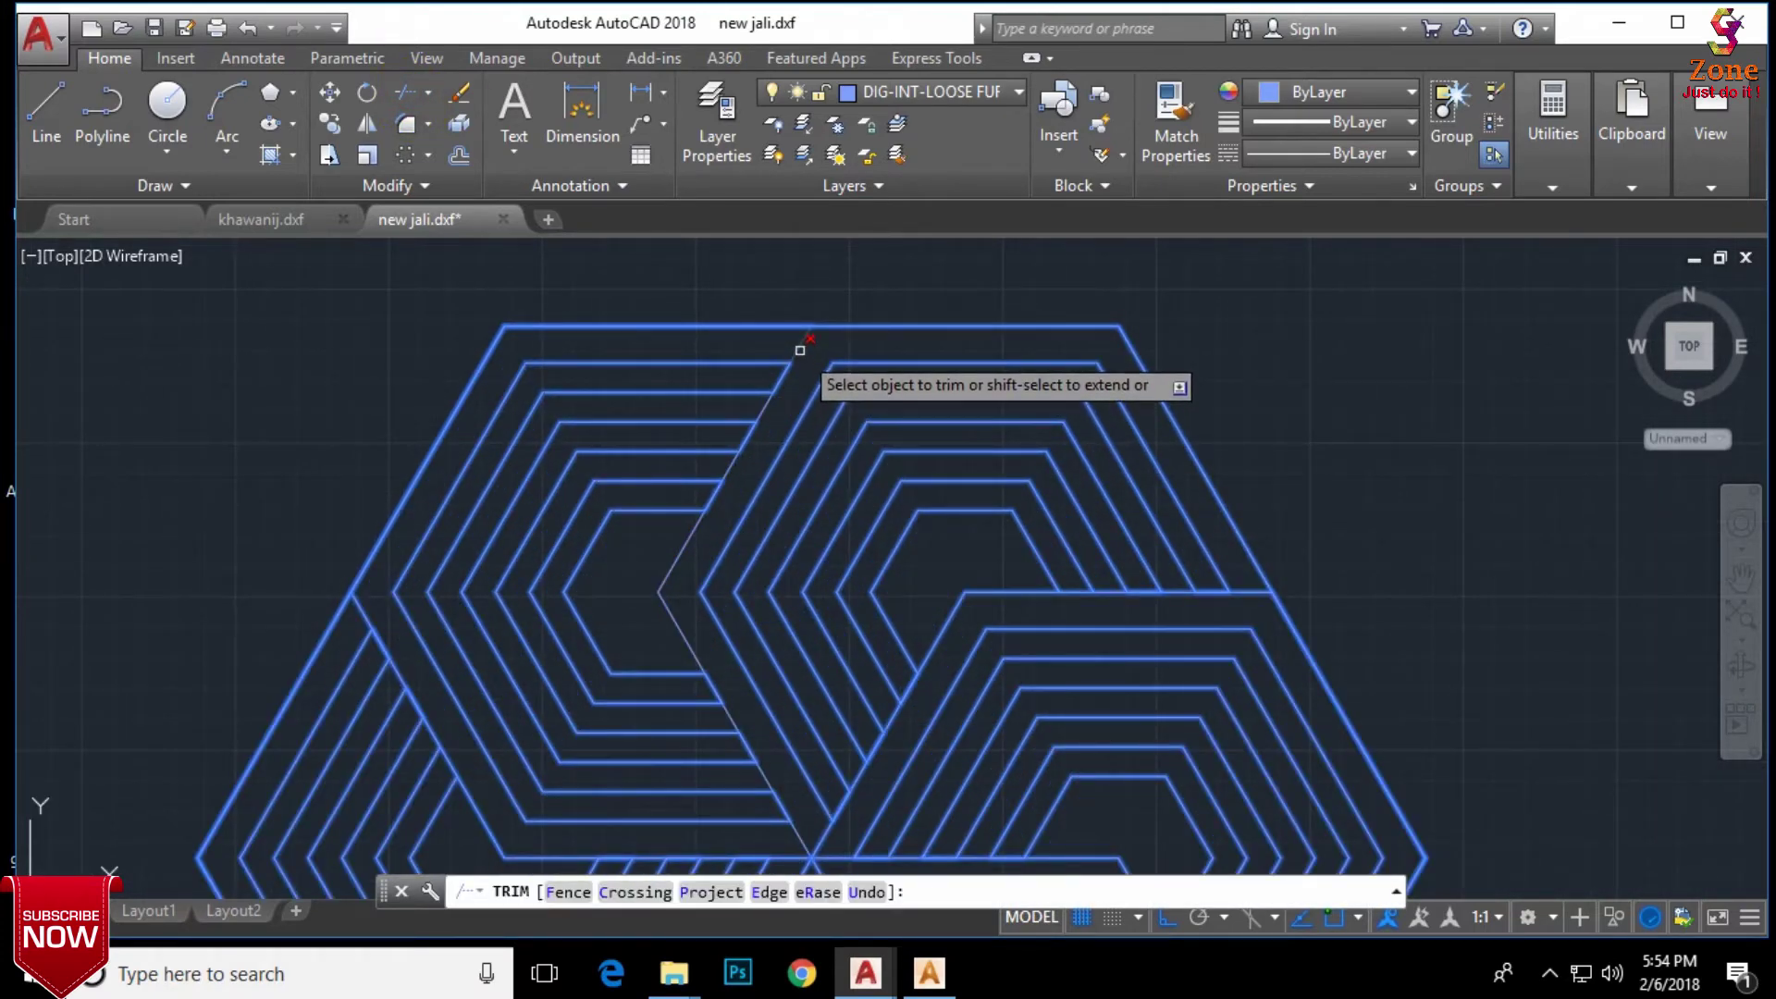
pyautogui.click(800, 349)
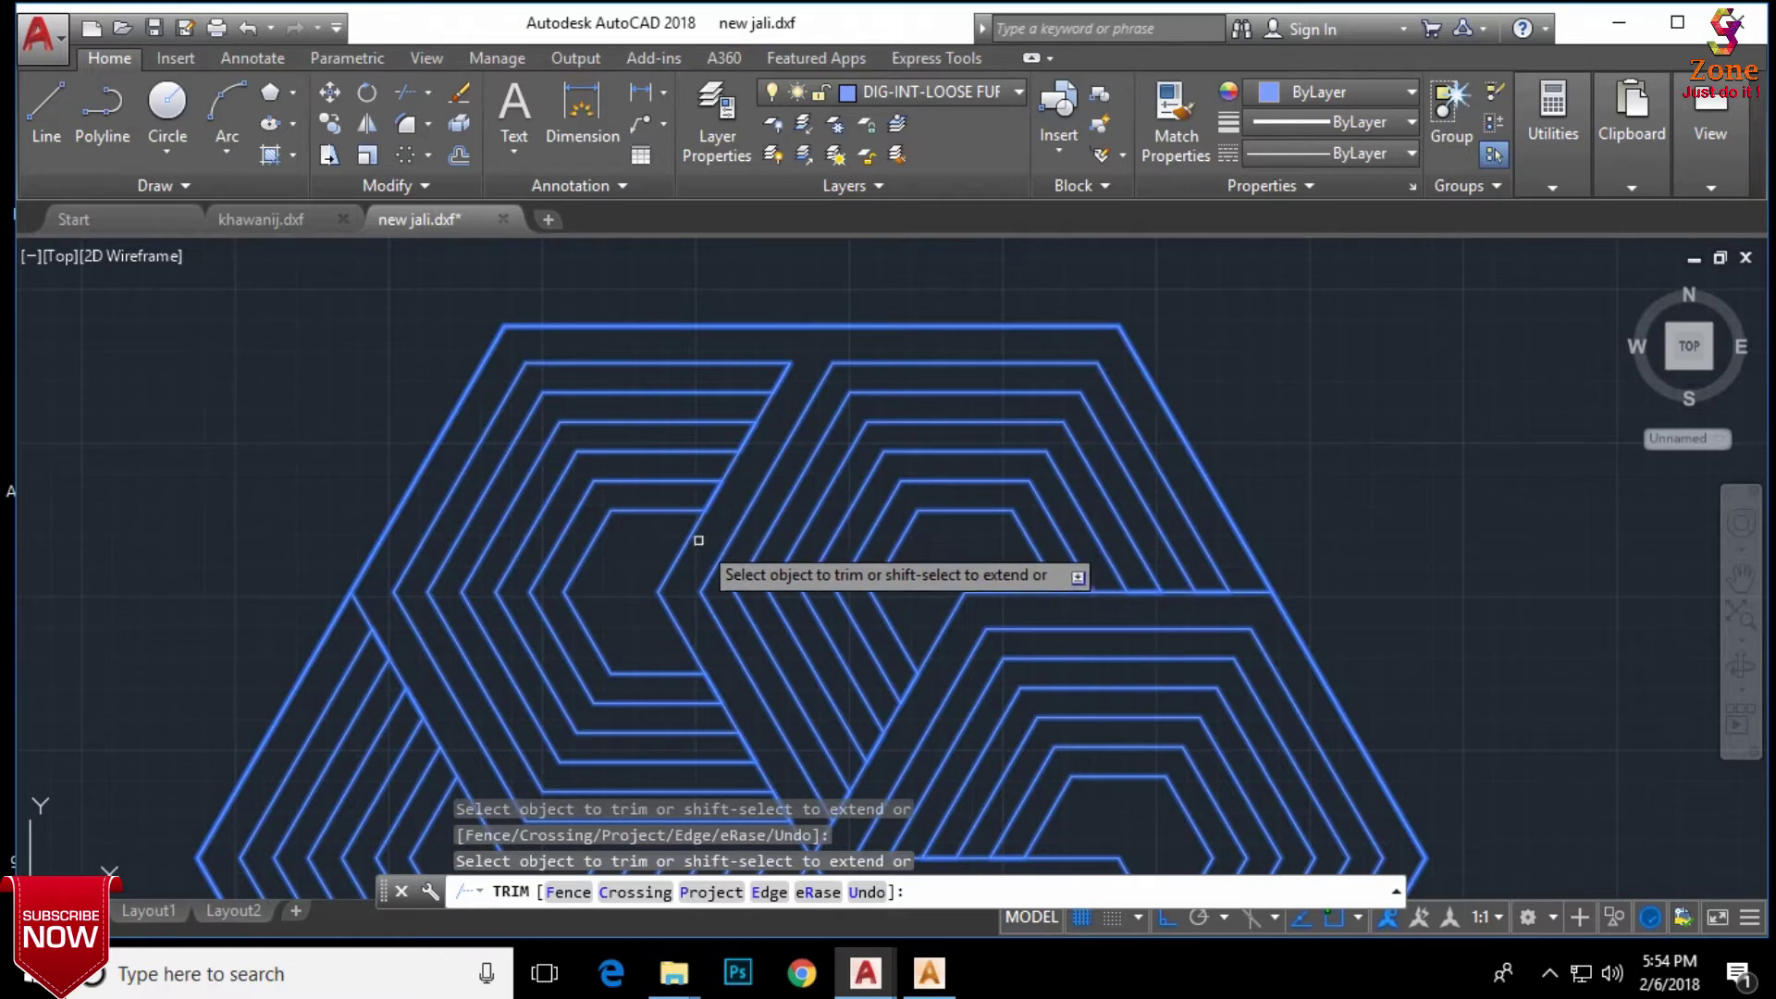
# Step: Trim the remaining divider ends that touch the outer hexagon around its other sides
pyautogui.scroll(-2, 696, 544)
pyautogui.moveTo(696, 545); pyautogui.dragTo(693, 464, button='middle')
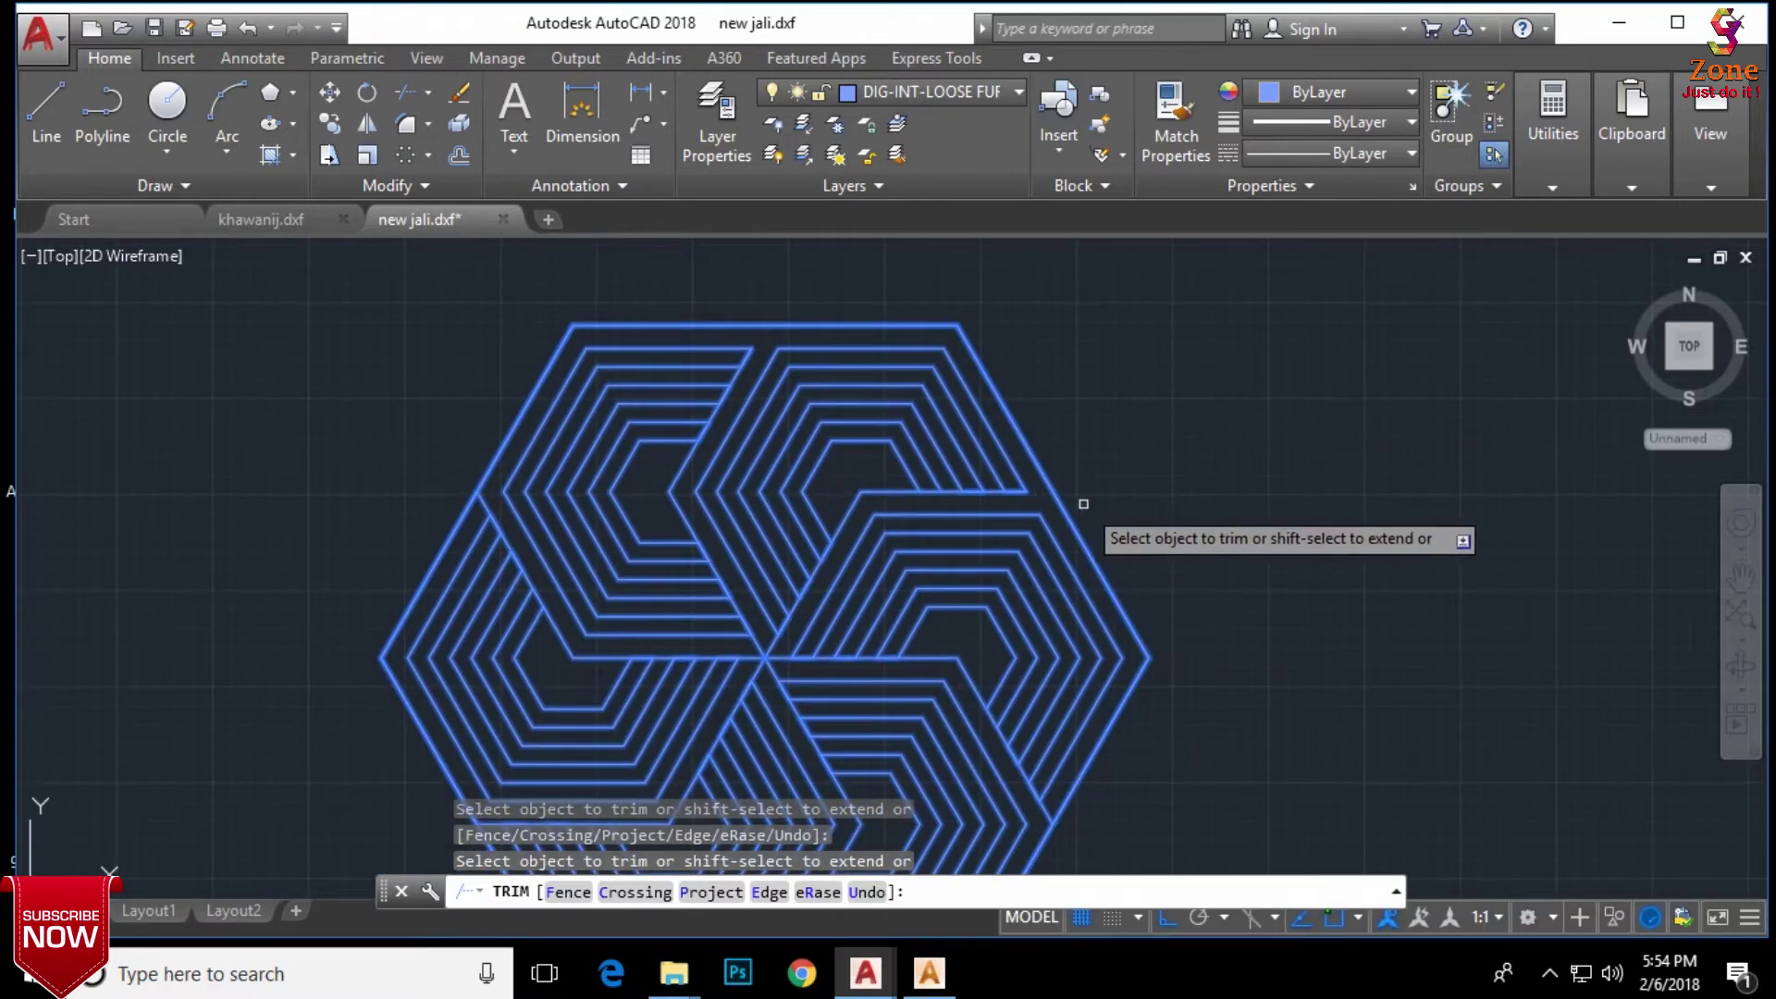
pyautogui.scroll(-2, 1092, 500)
pyautogui.scroll(5, 1041, 606)
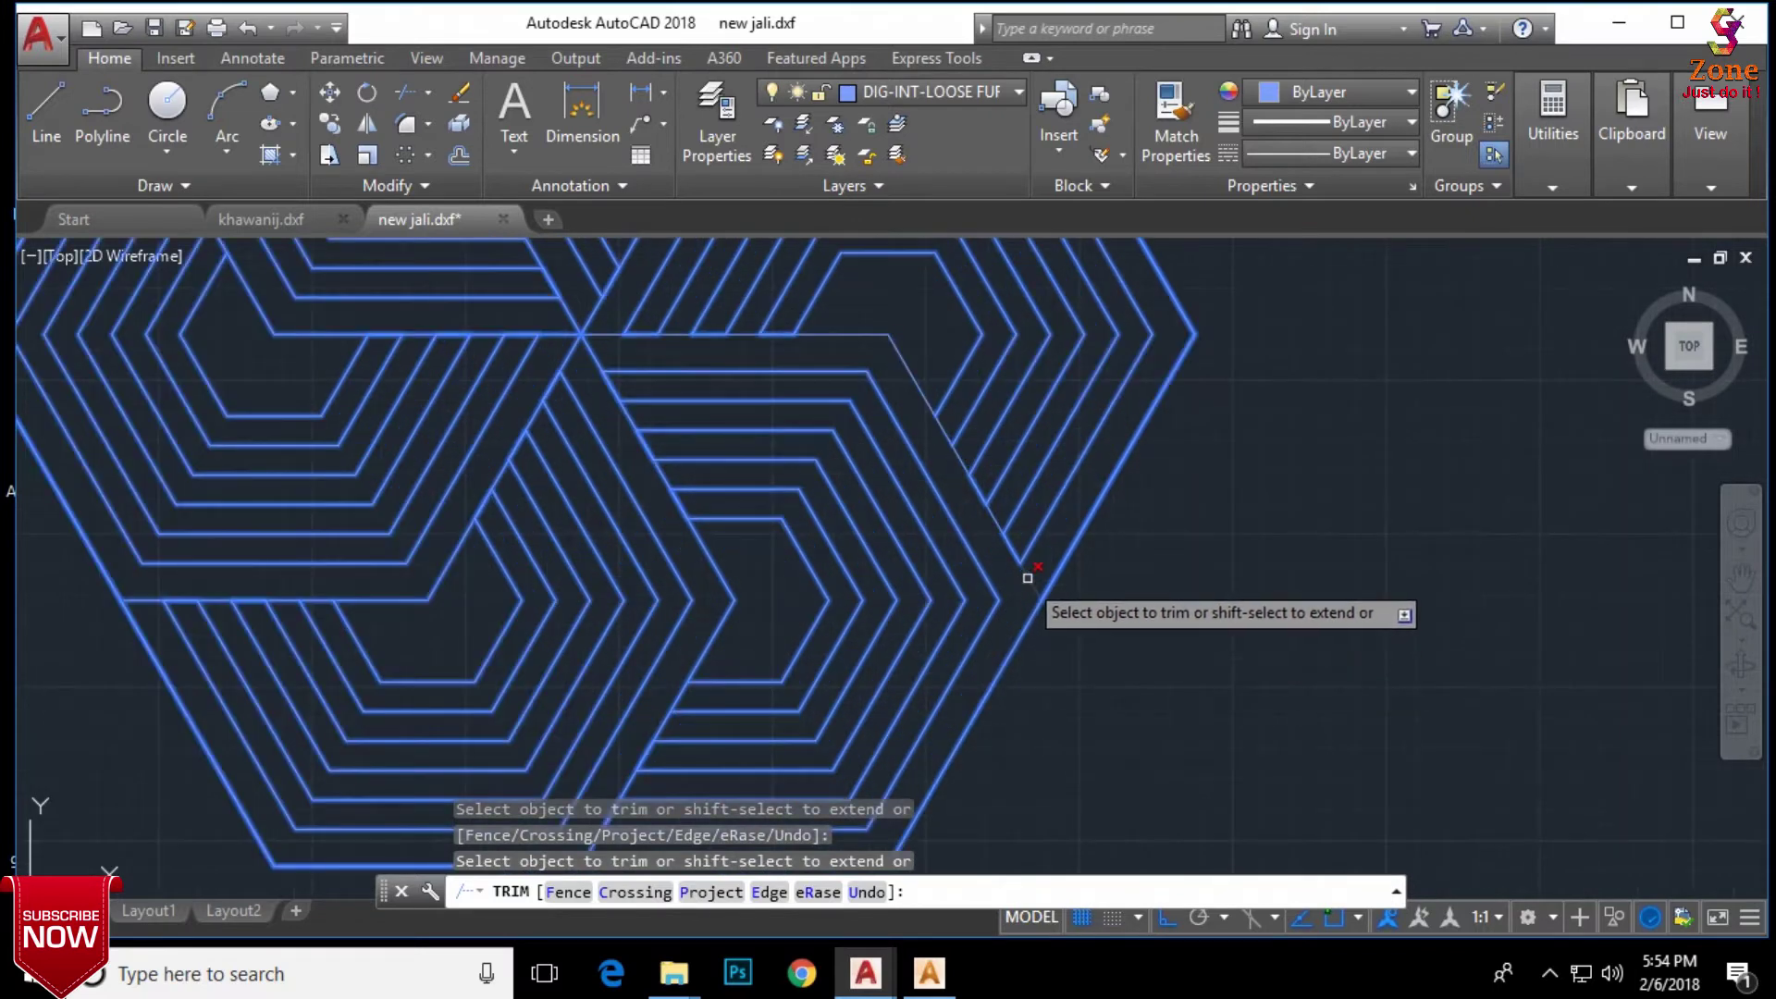
pyautogui.scroll(-2, 1039, 578)
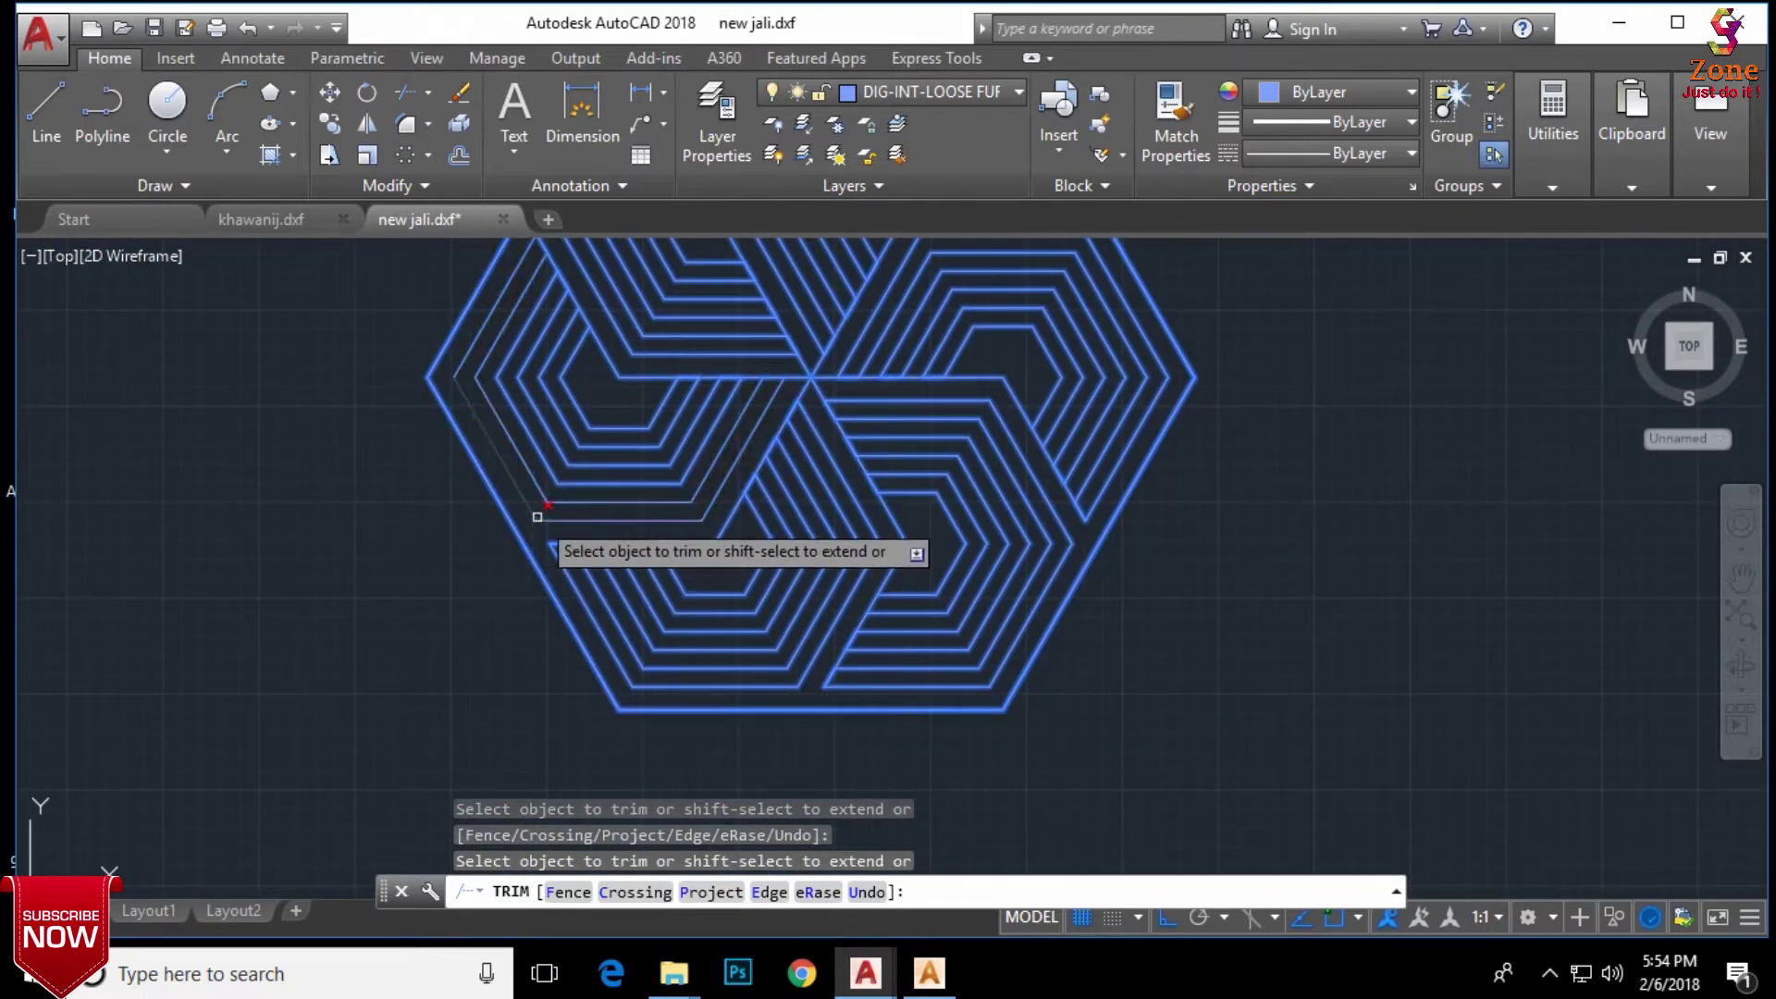
pyautogui.scroll(-2, 536, 629)
pyautogui.scroll(3, 546, 463)
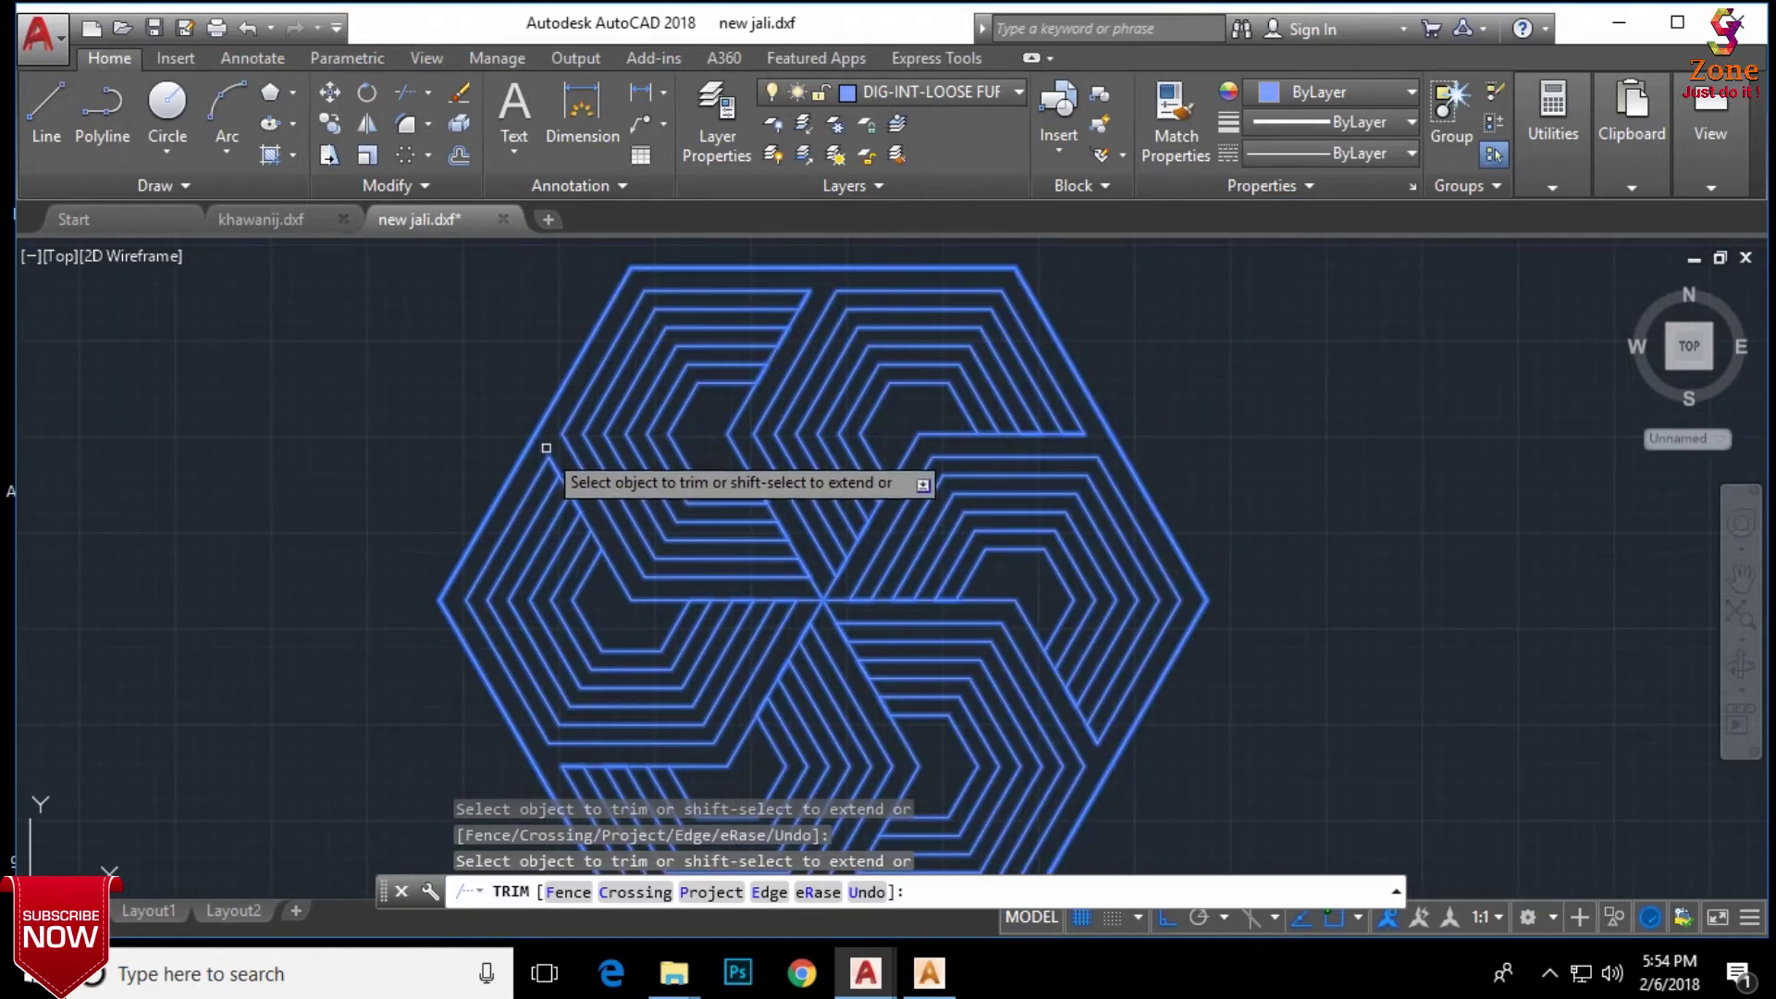
pyautogui.press('Escape')
# Step: Erase the bent divider polylines between neighbouring nests to open channels running out from the centre
pyautogui.click(631, 600)
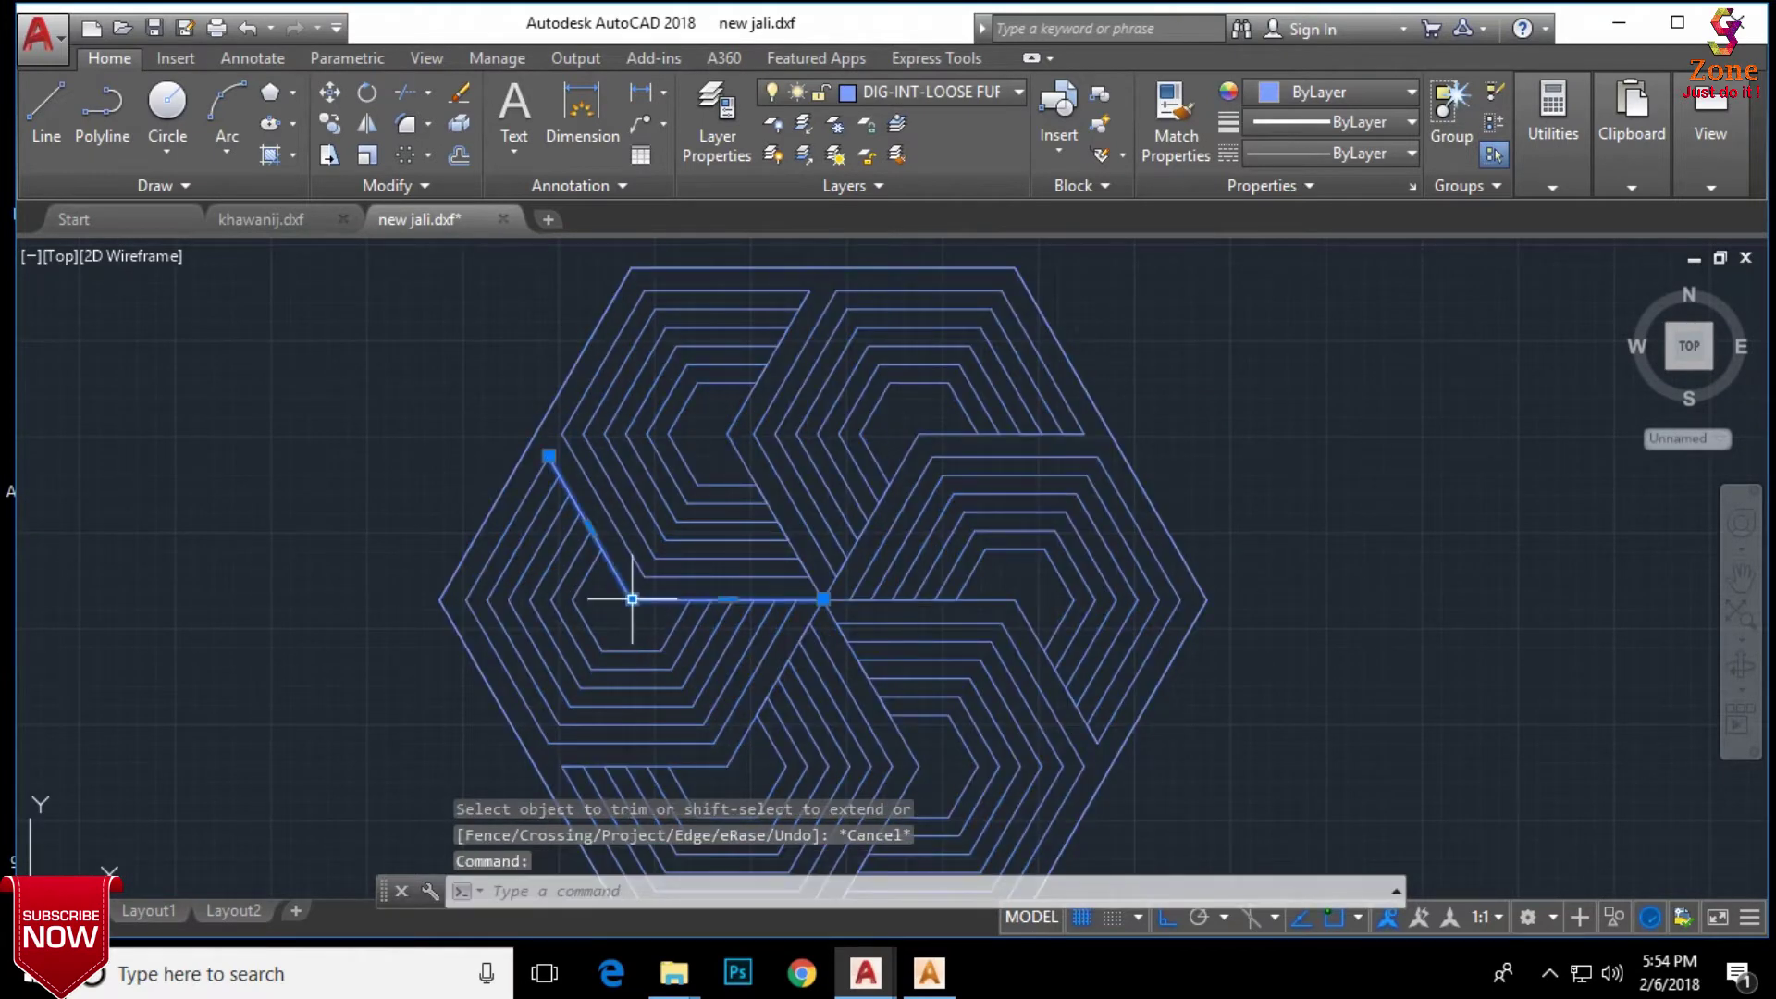
pyautogui.press('Delete')
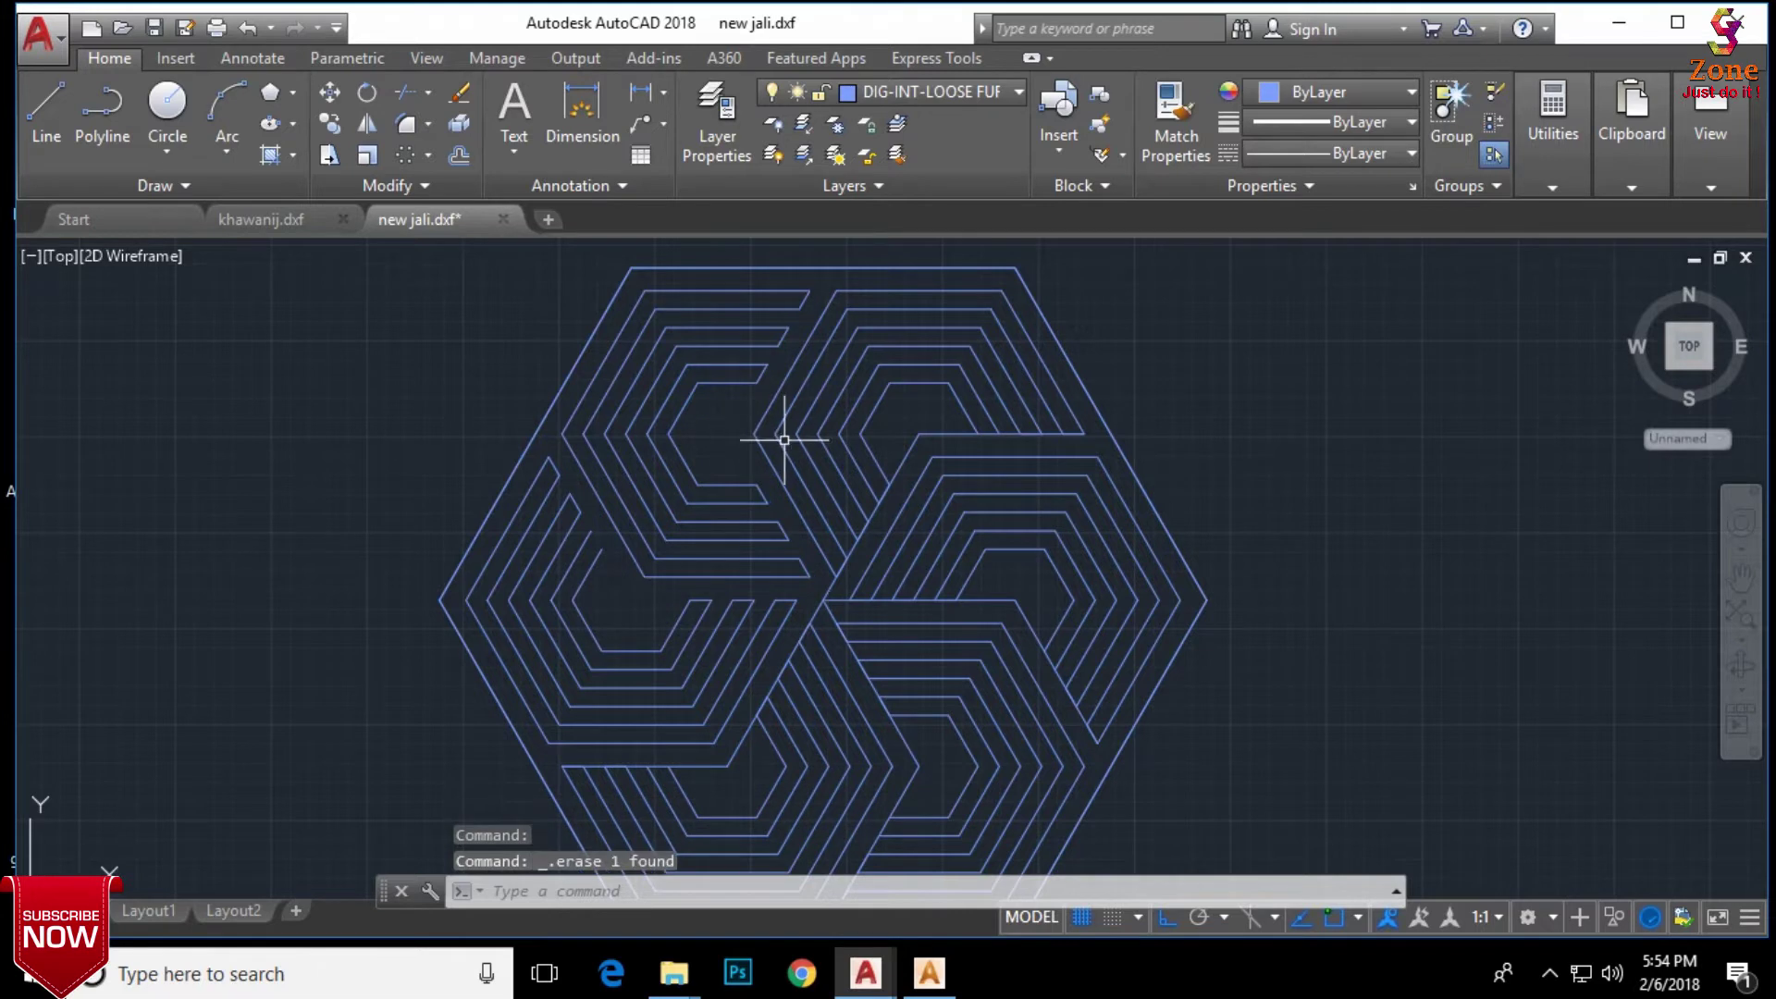
pyautogui.click(837, 578)
pyautogui.press('Delete')
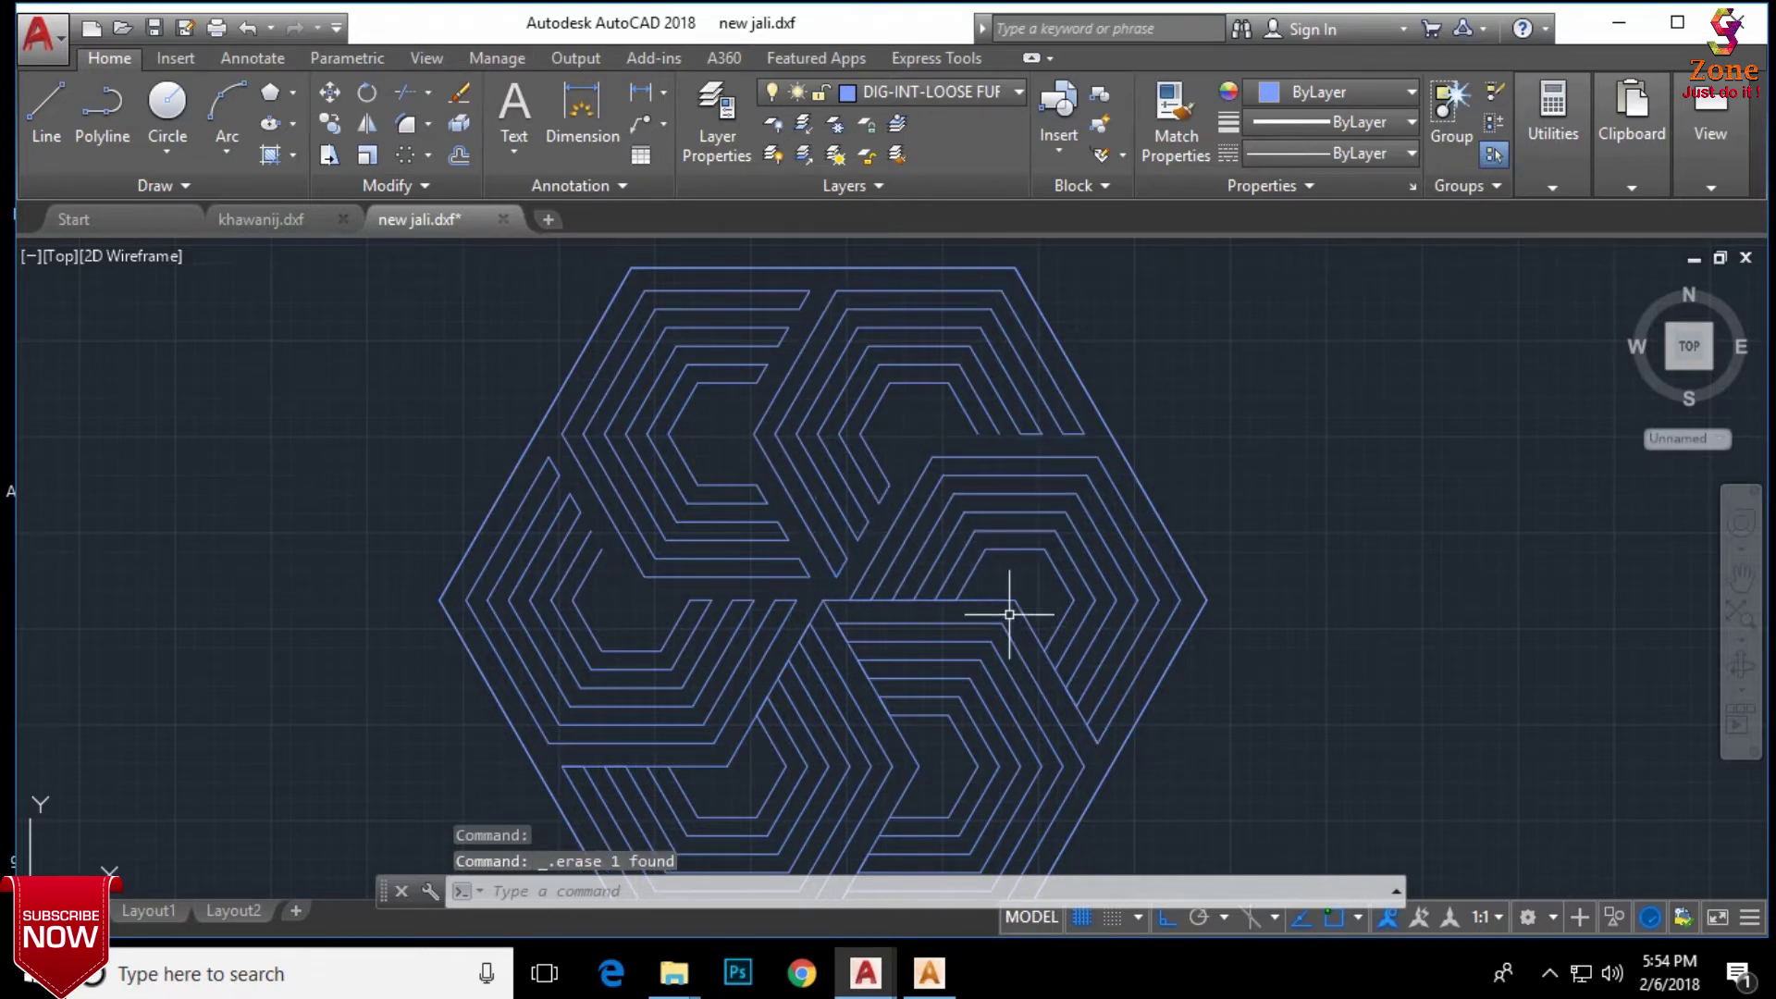
pyautogui.click(1015, 602)
pyautogui.press('Delete')
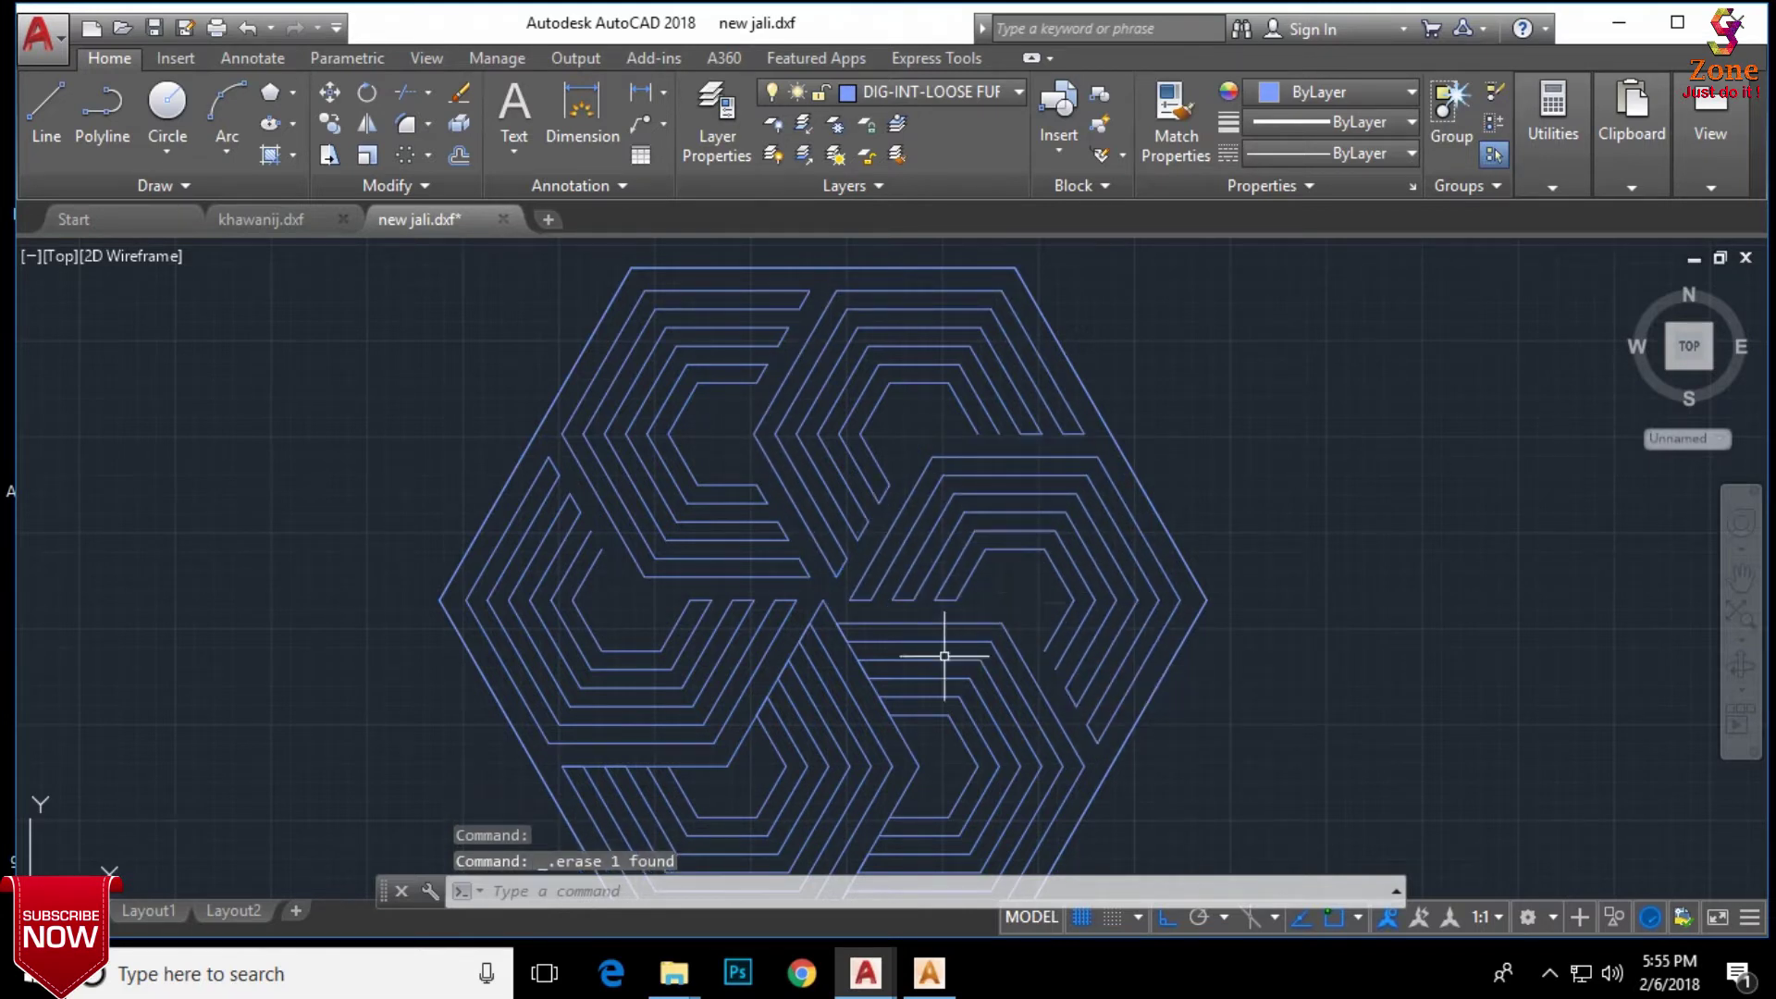
pyautogui.click(715, 758)
pyautogui.click(716, 766)
pyautogui.press('Delete')
pyautogui.scroll(-2, 879, 525)
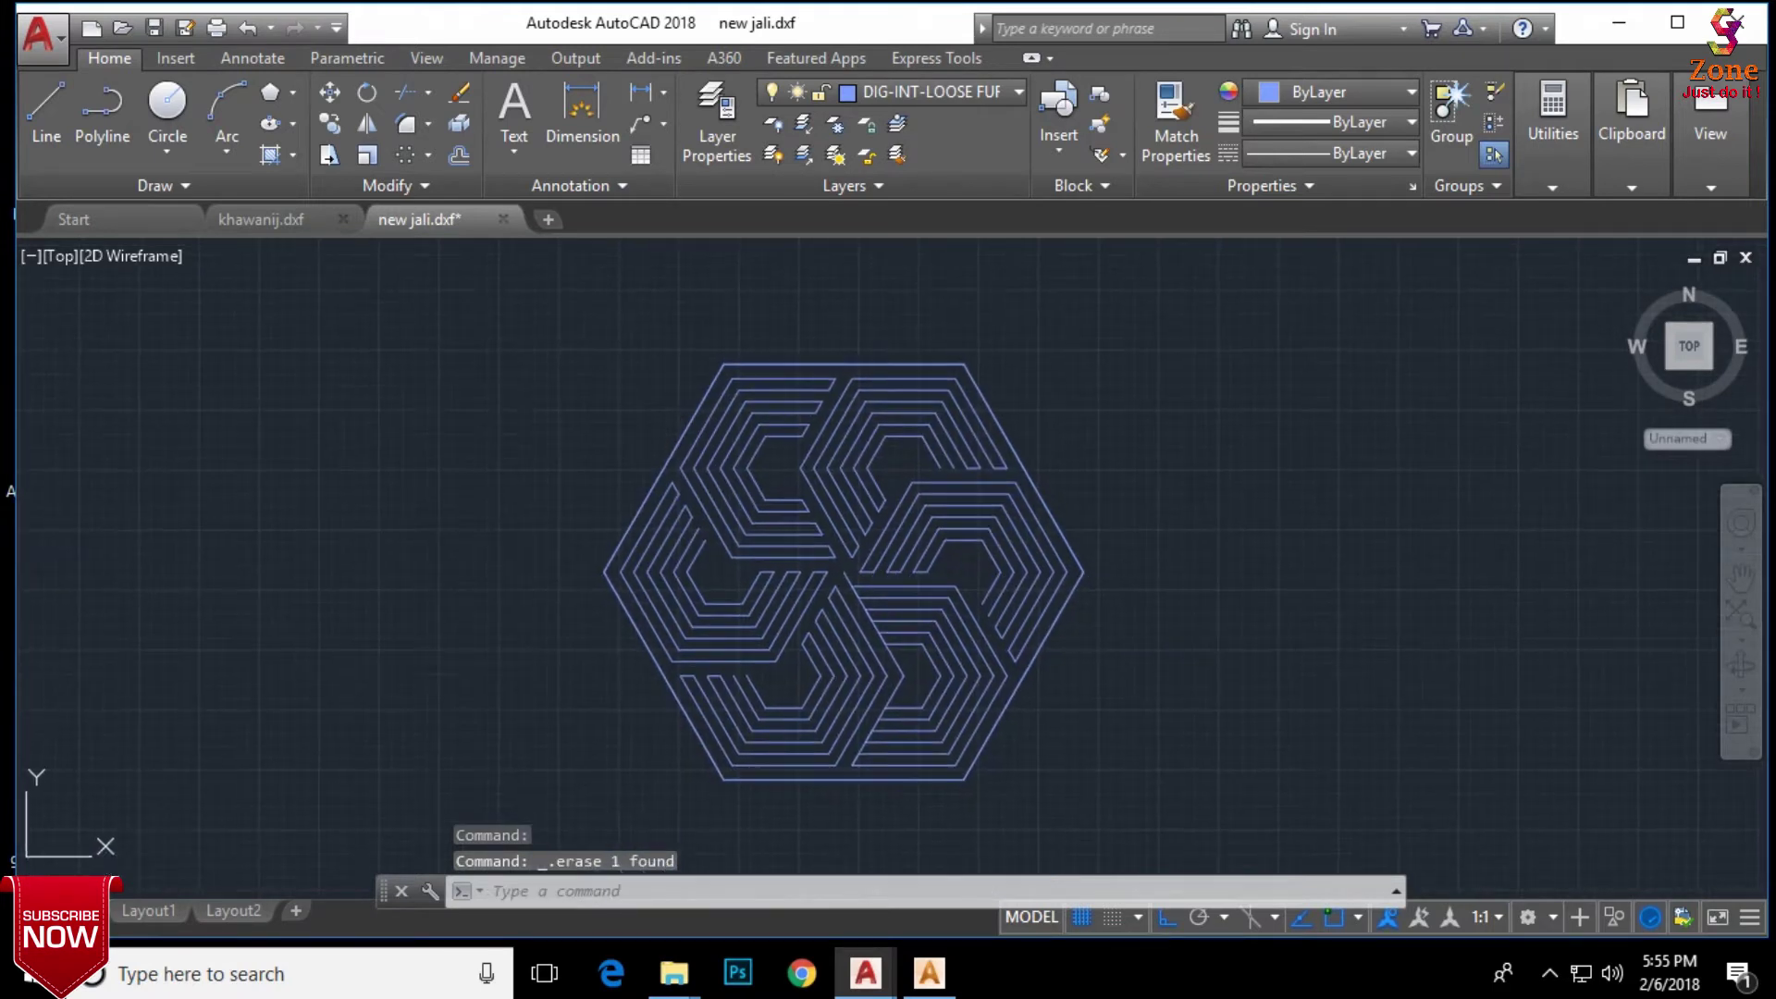
pyautogui.click(896, 675)
pyautogui.press('Delete')
# Step: Join all the lines of the whole hexagon pattern
pyautogui.moveTo(1078, 623); pyautogui.dragTo(1074, 635, button='middle')
pyautogui.click(1100, 386)
pyautogui.click(651, 750)
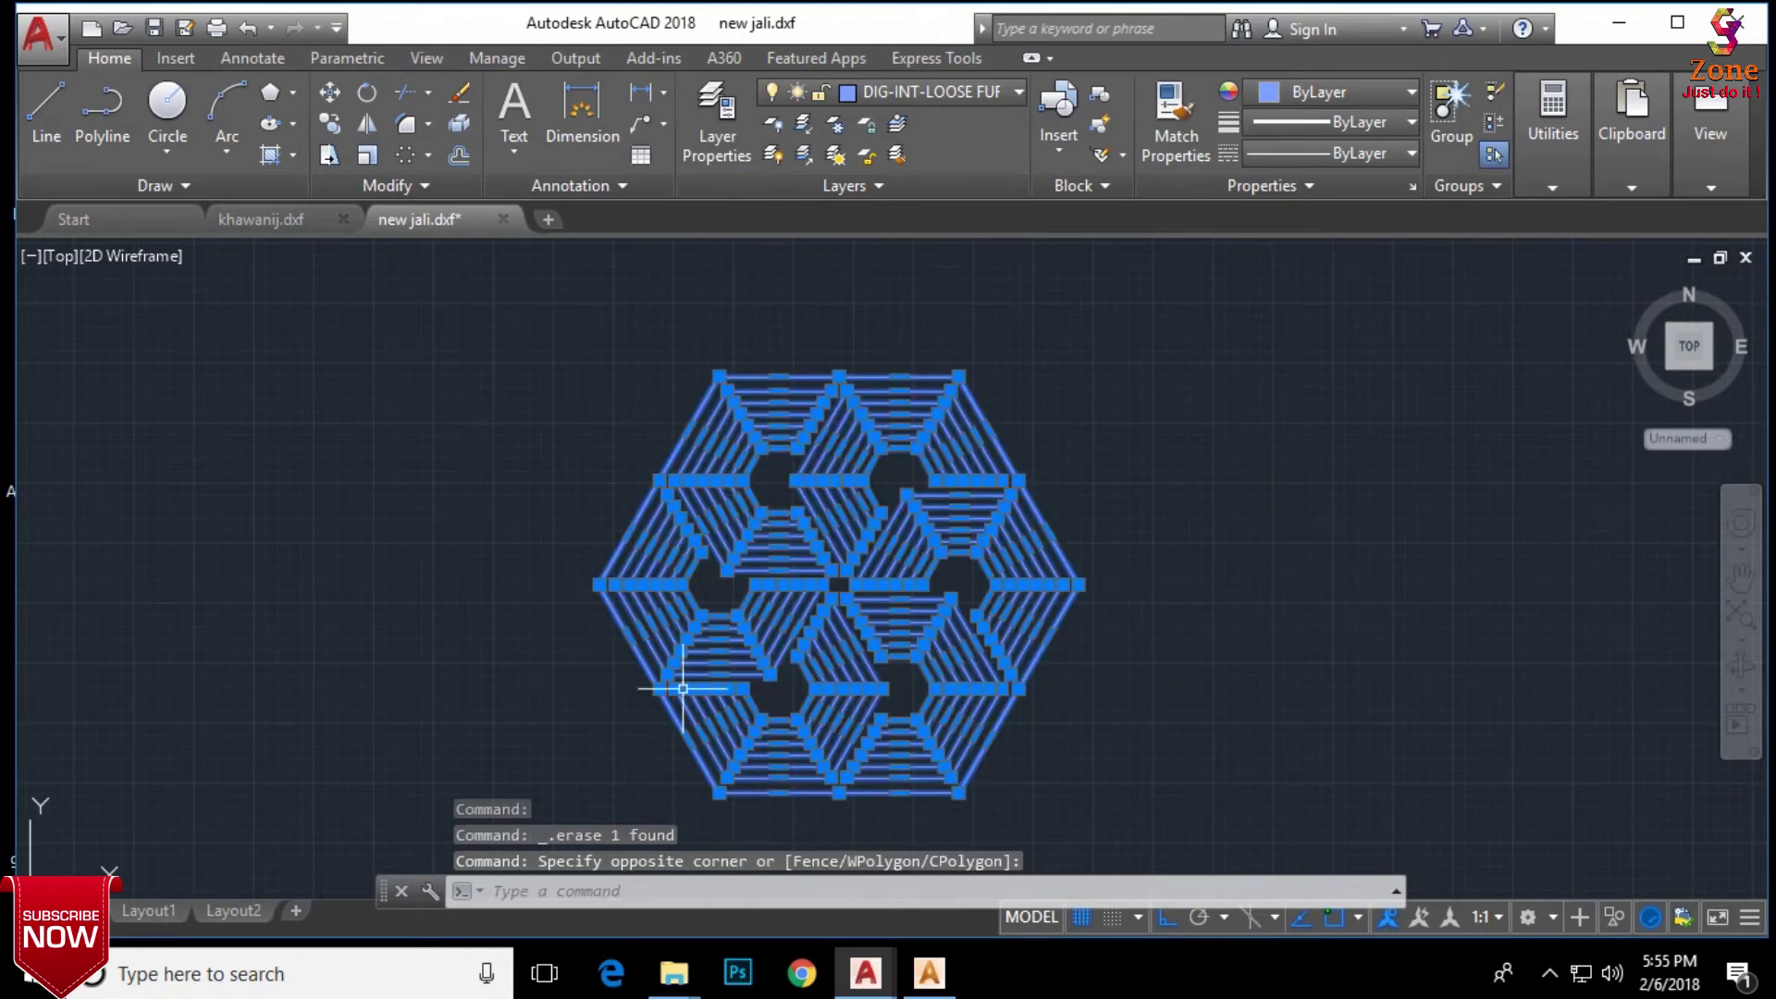
pyautogui.write('j')
pyautogui.press('Return')
# Step: Try to erase the outer boundary segments of the hexagon pattern piece by piece along its top, bottom and side edges
pyautogui.click(899, 376)
pyautogui.press('Delete')
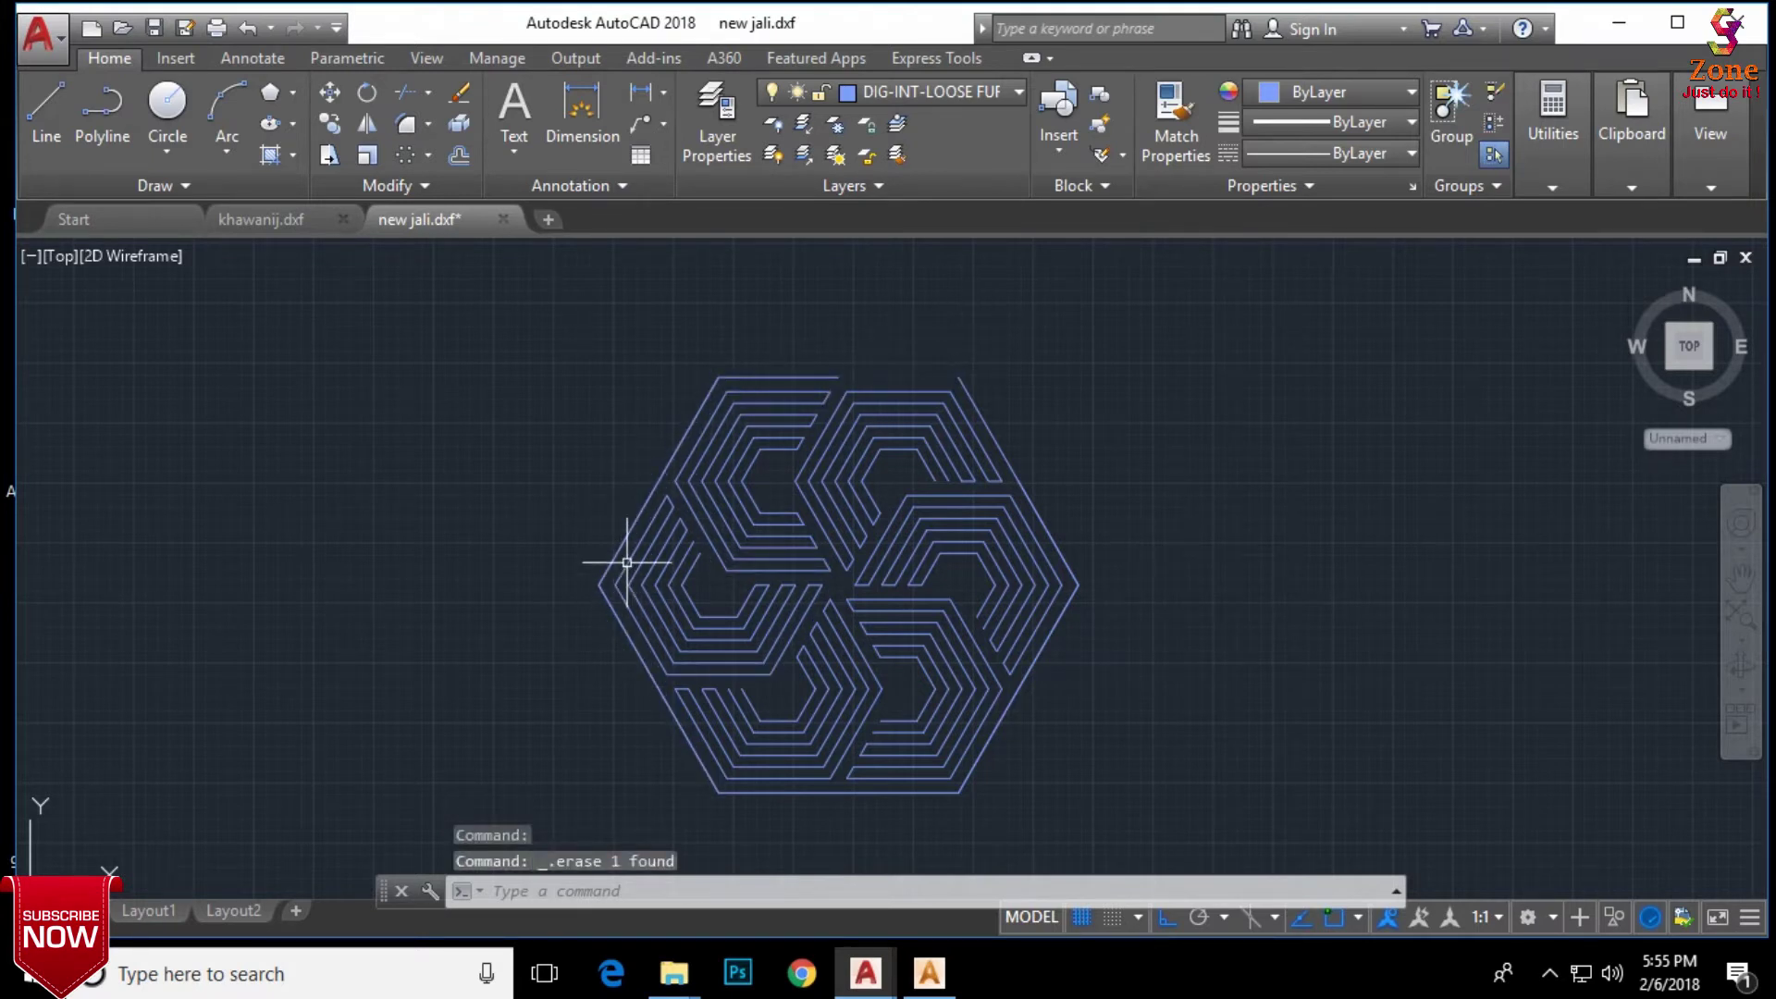
pyautogui.click(768, 789)
pyautogui.press('Delete')
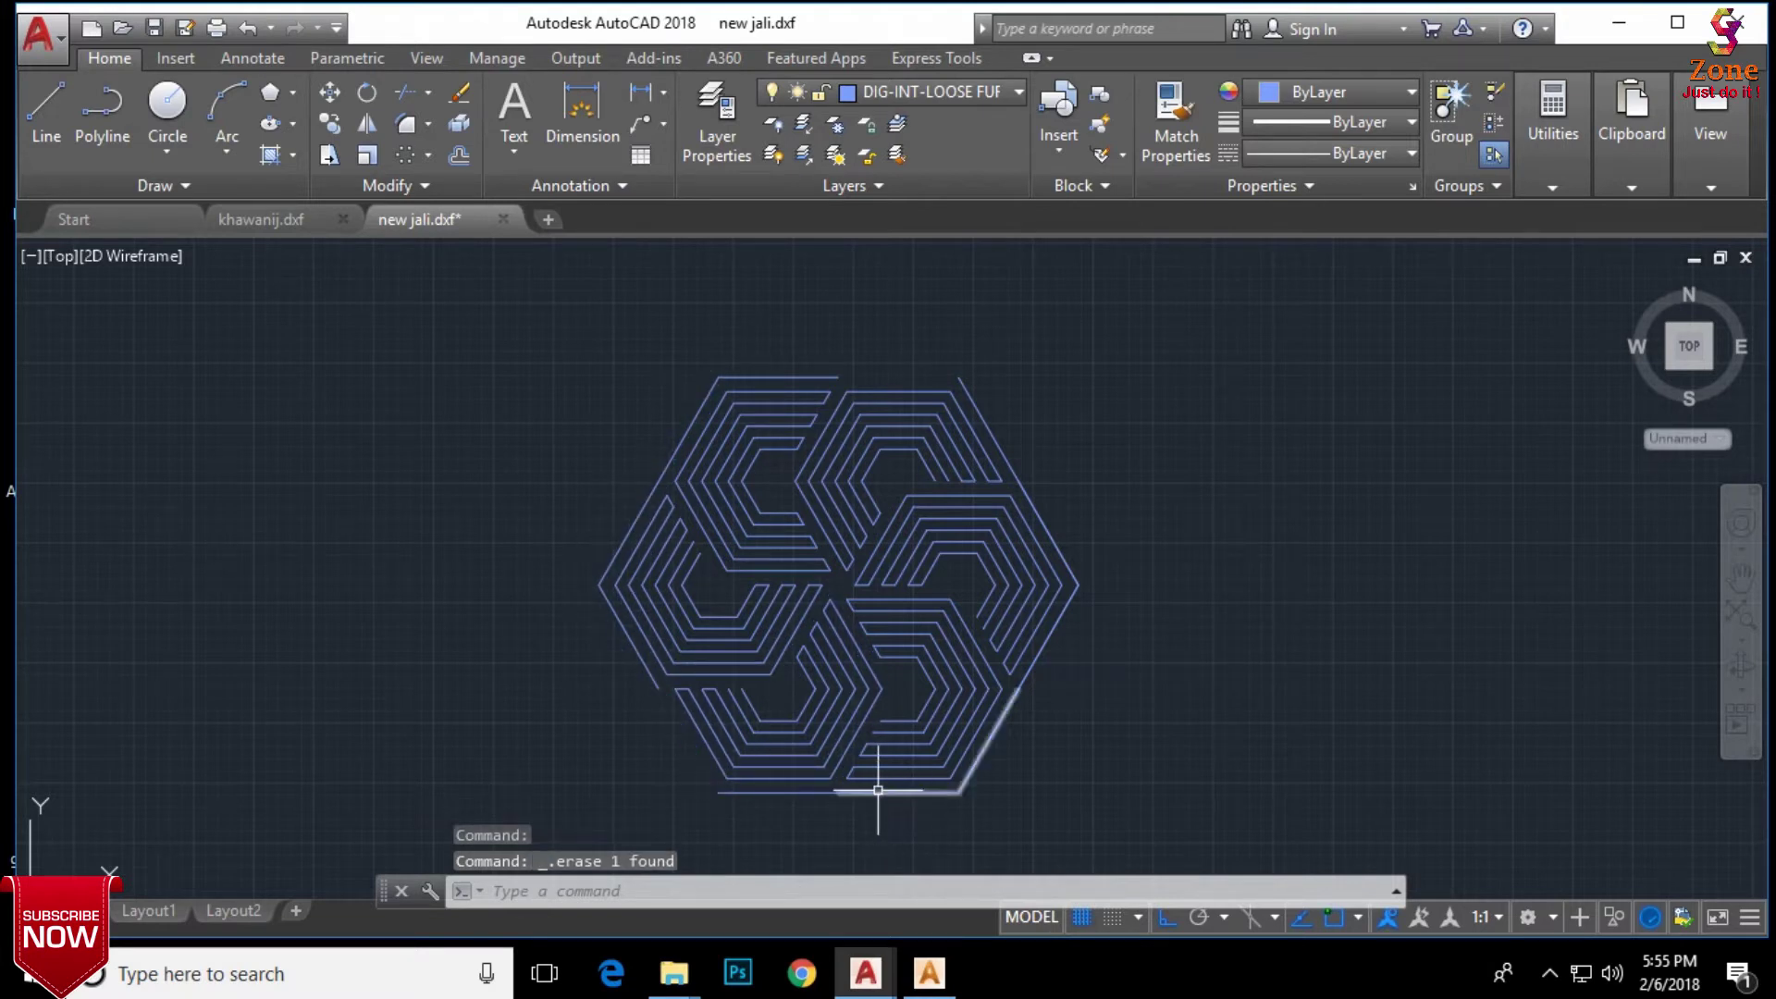
pyautogui.click(878, 790)
pyautogui.press('Delete')
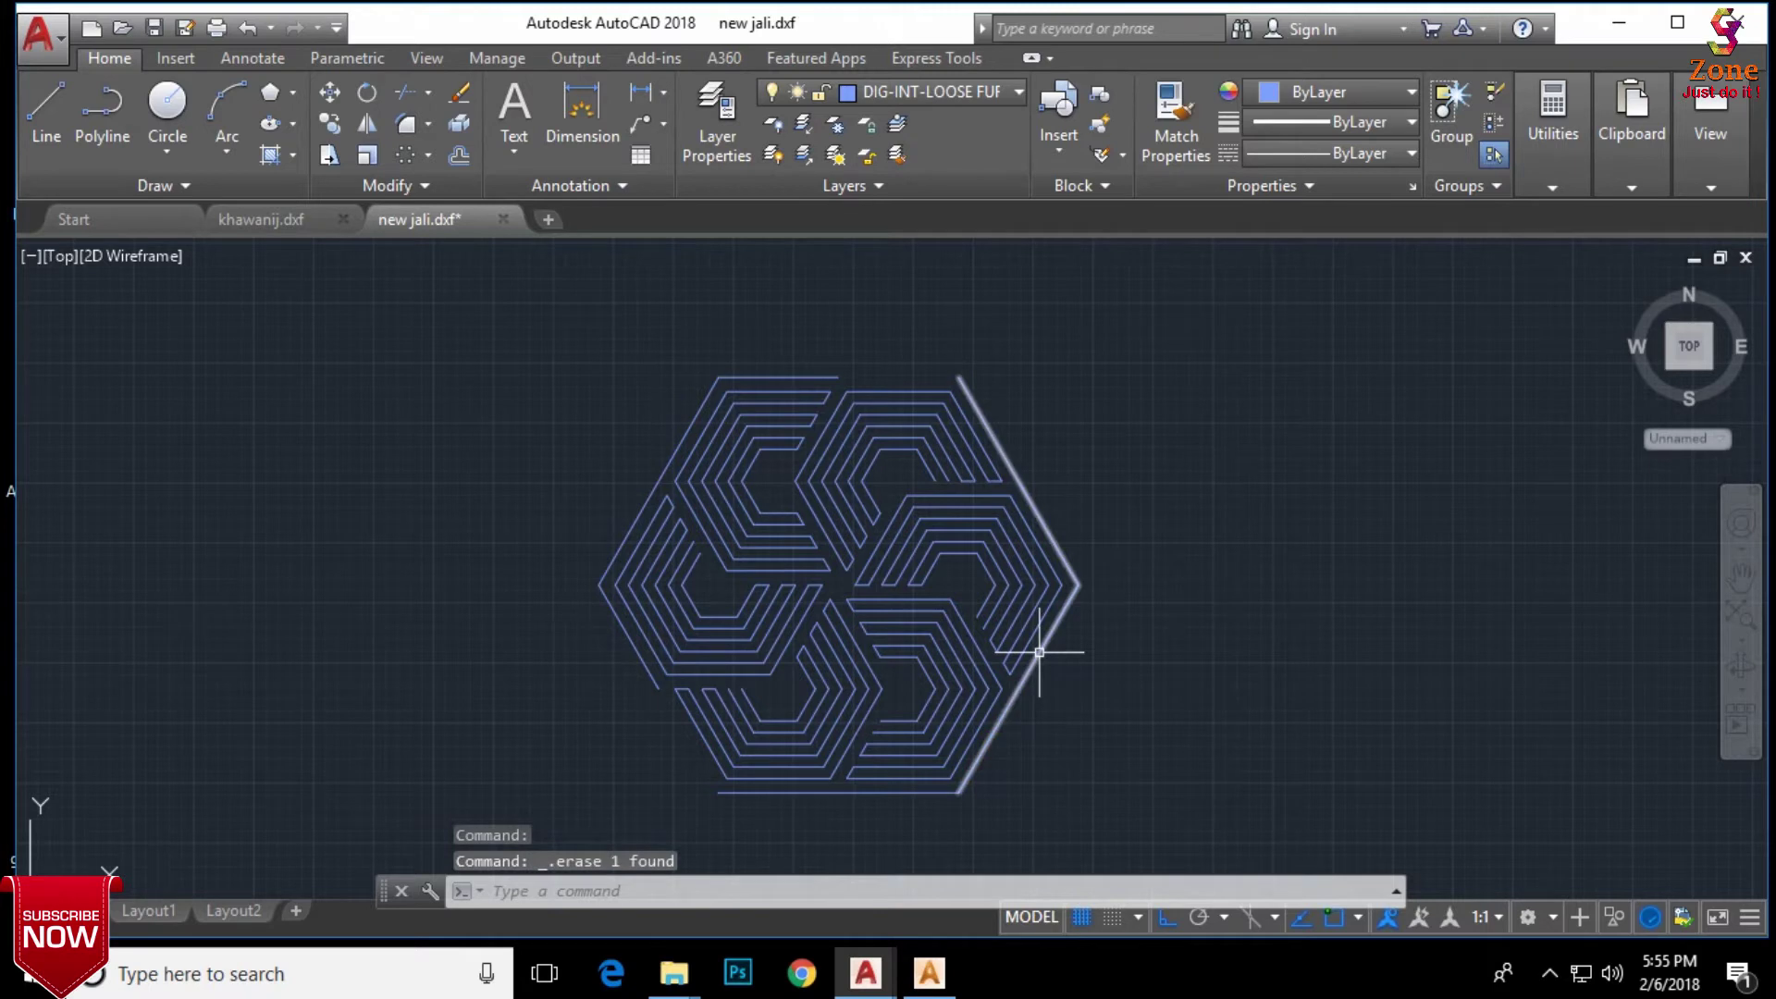
pyautogui.click(1041, 647)
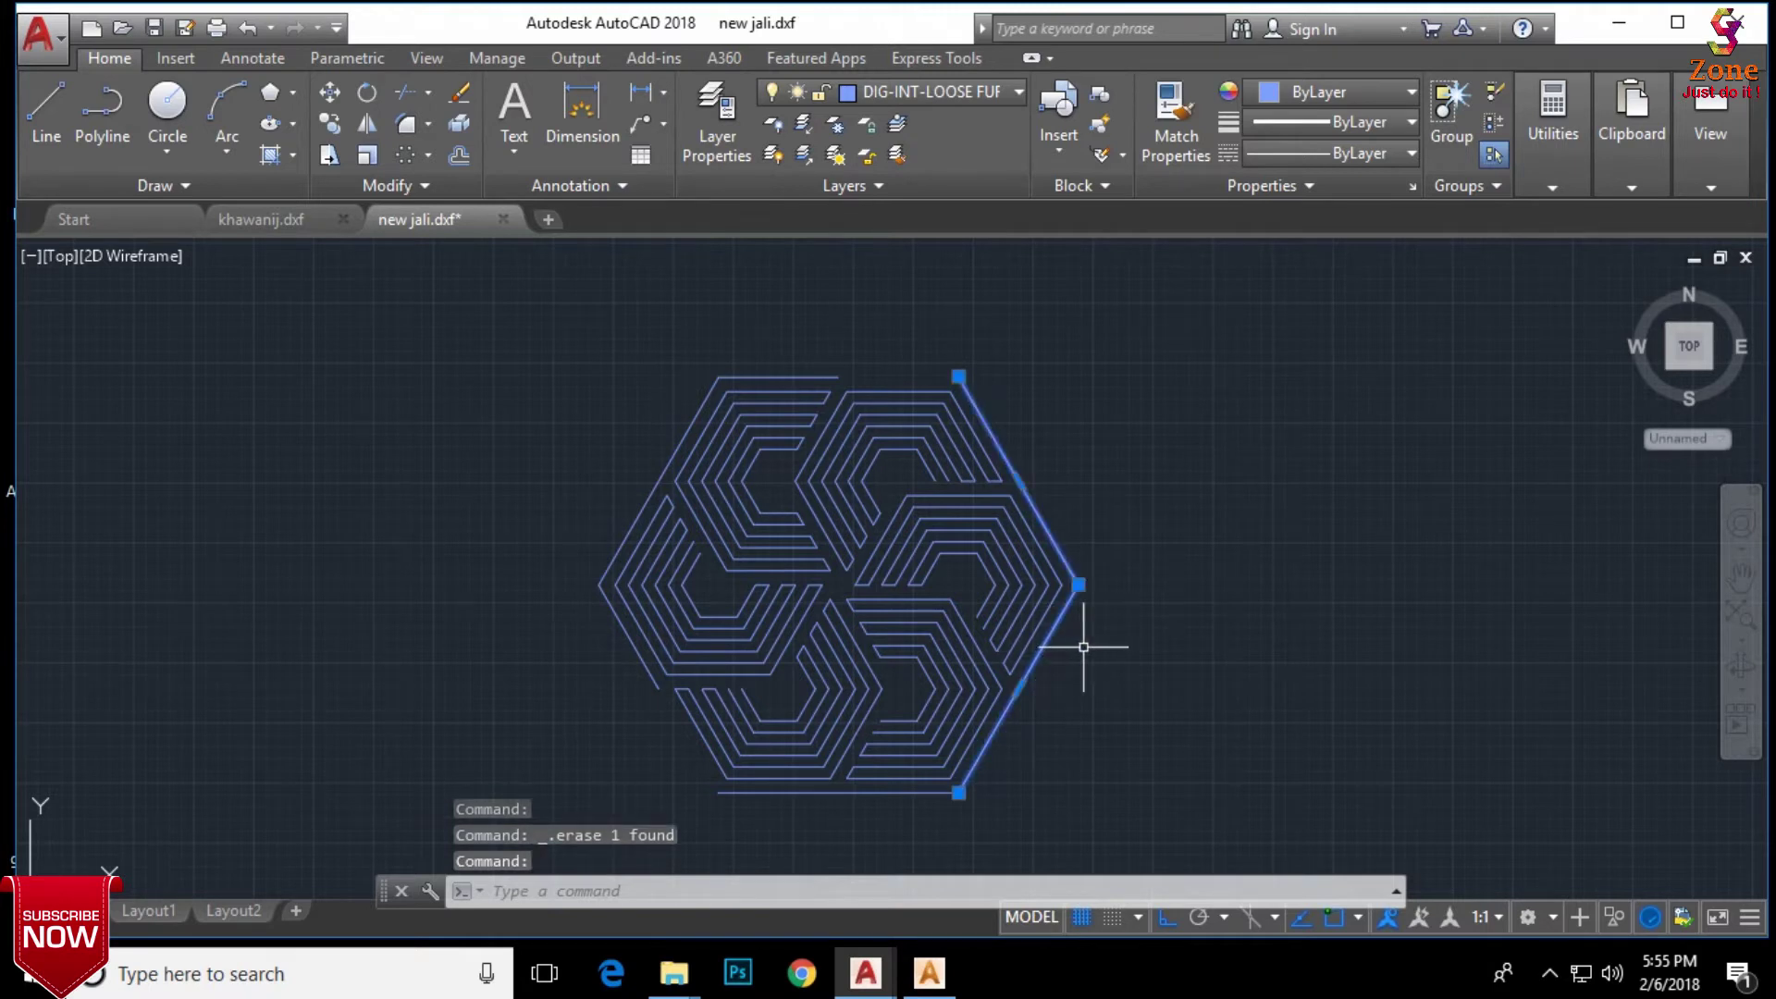
pyautogui.press('Delete')
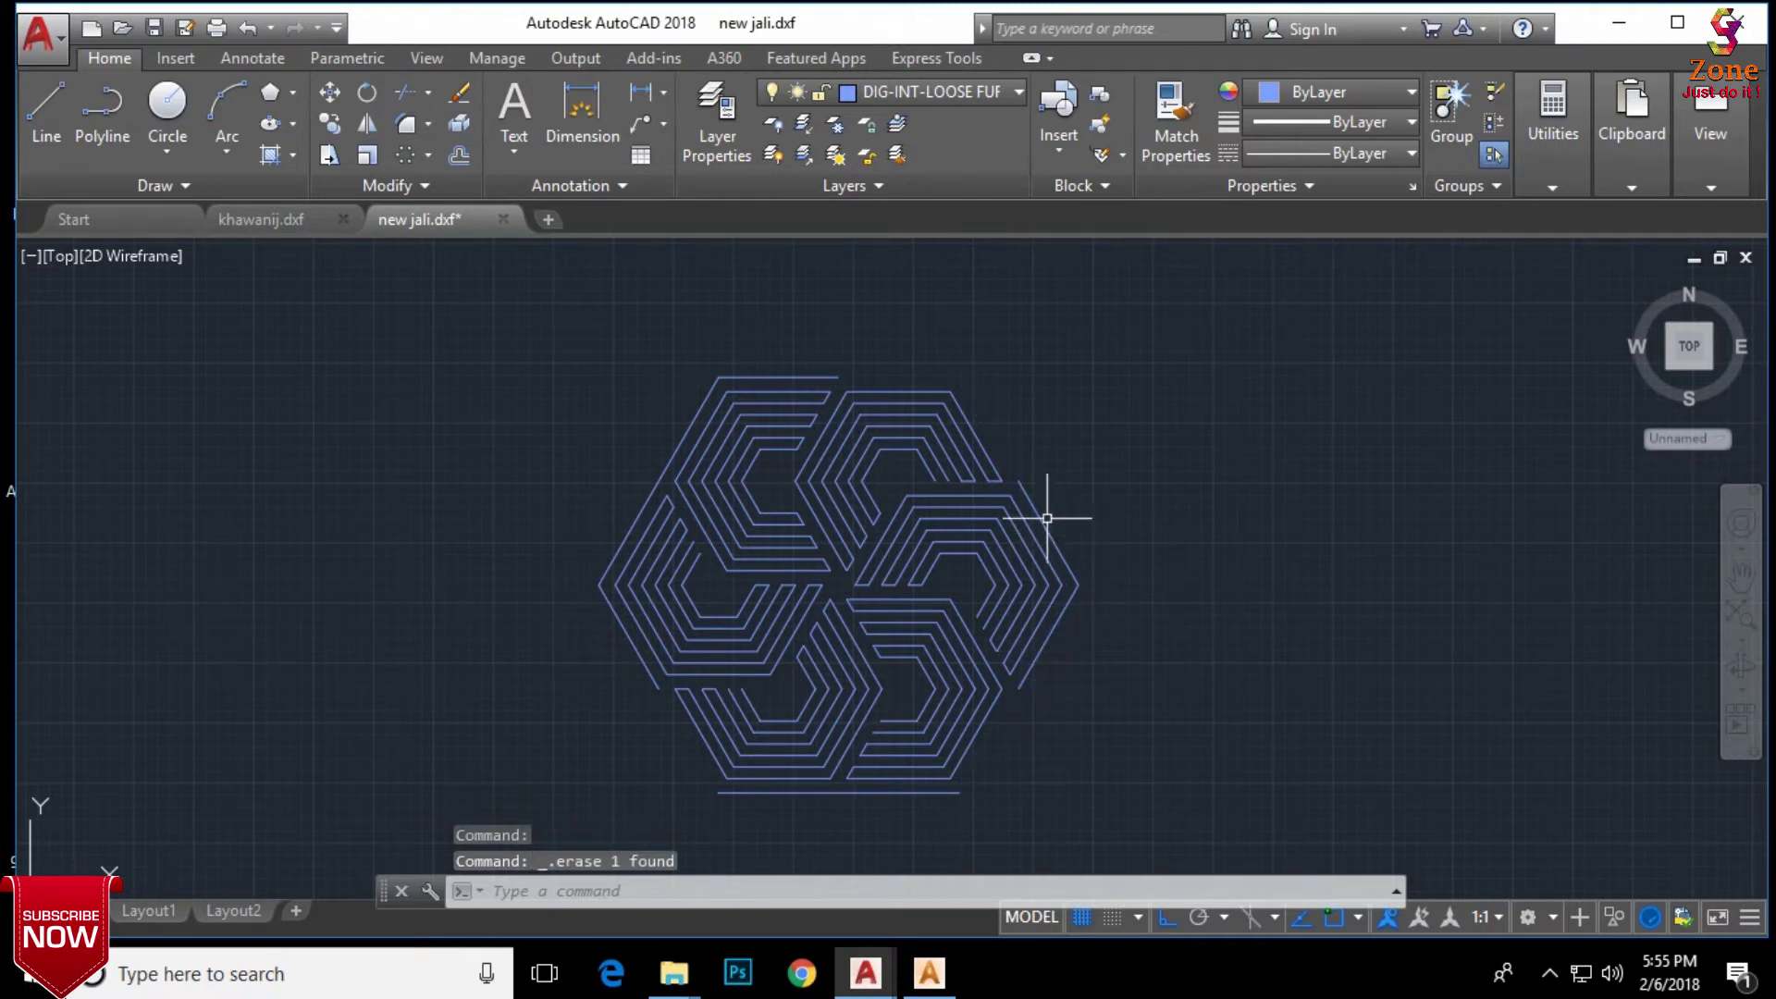
pyautogui.click(1041, 515)
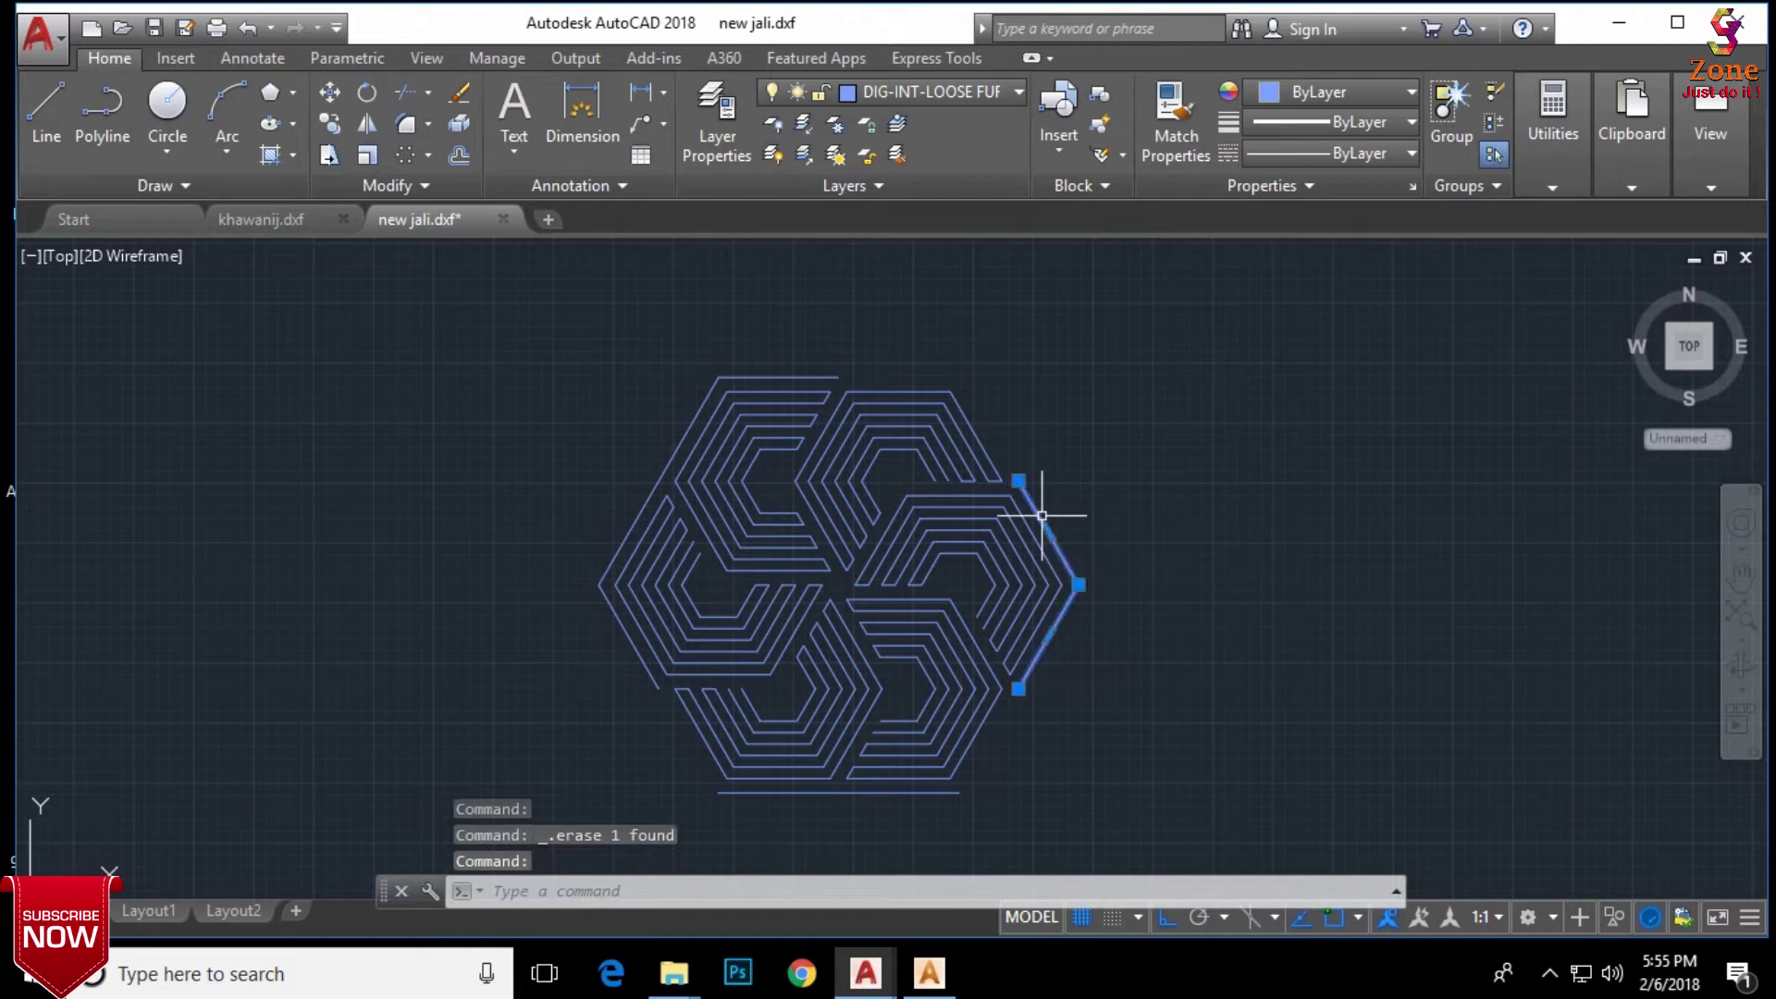
pyautogui.click(659, 480)
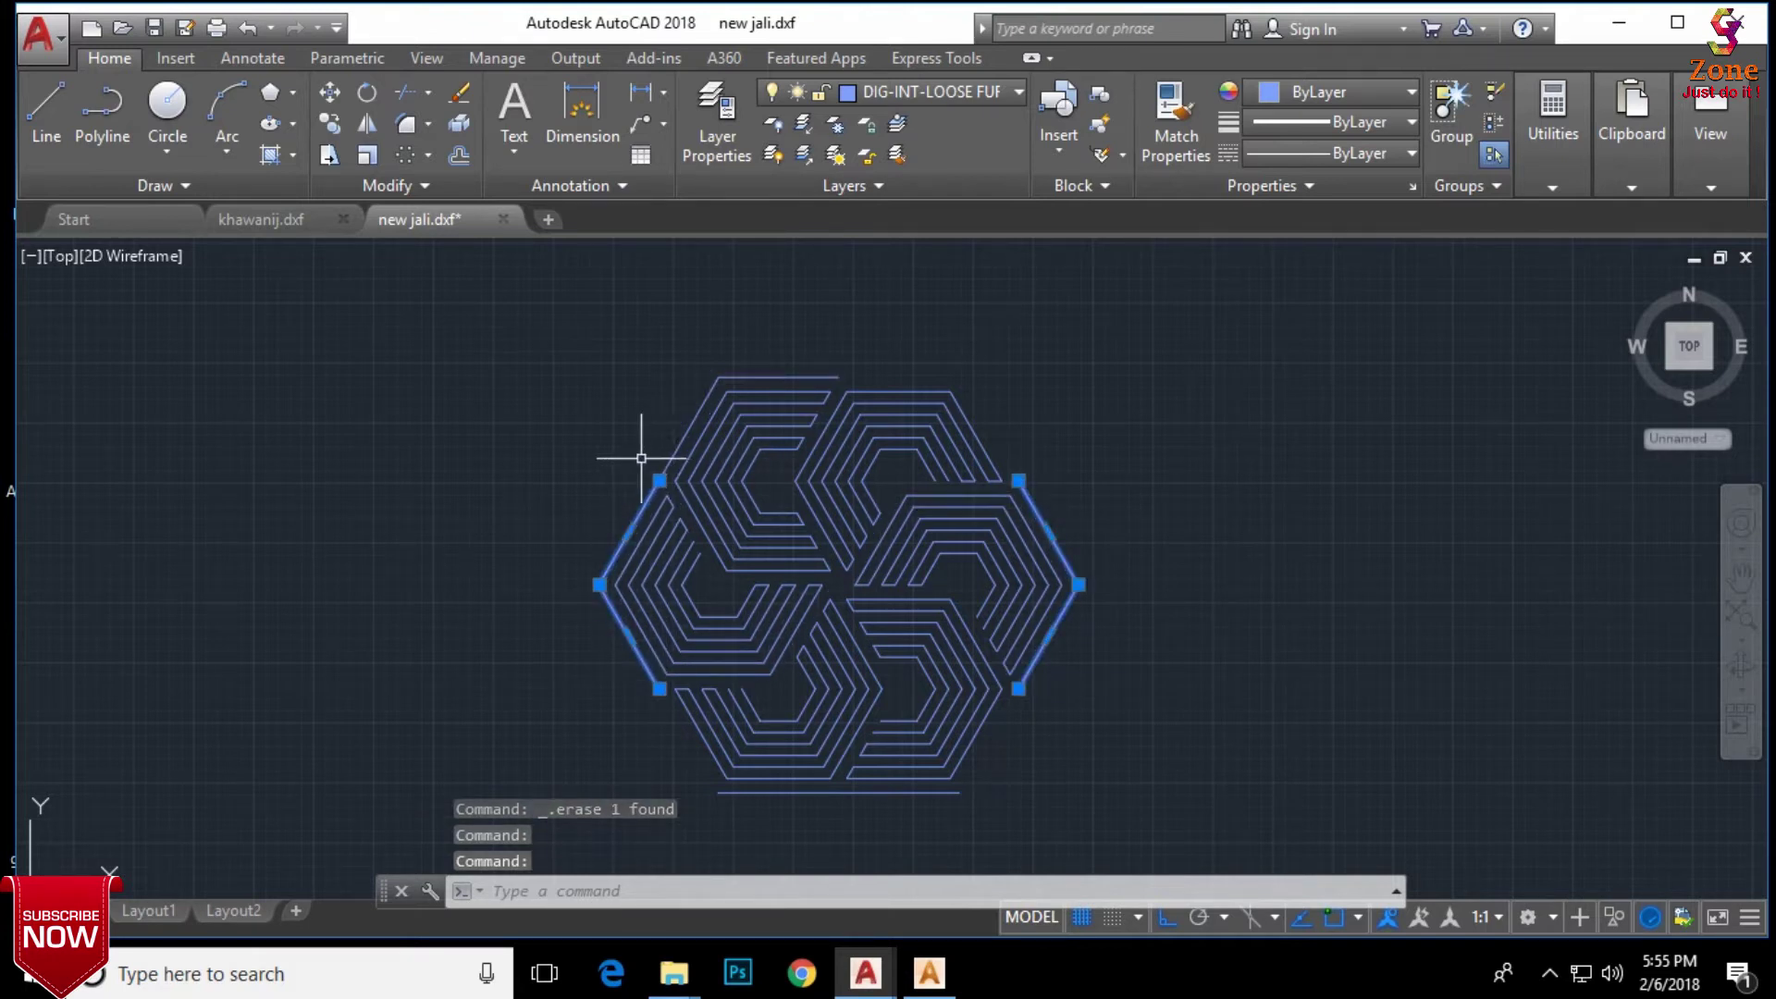
pyautogui.press('Delete')
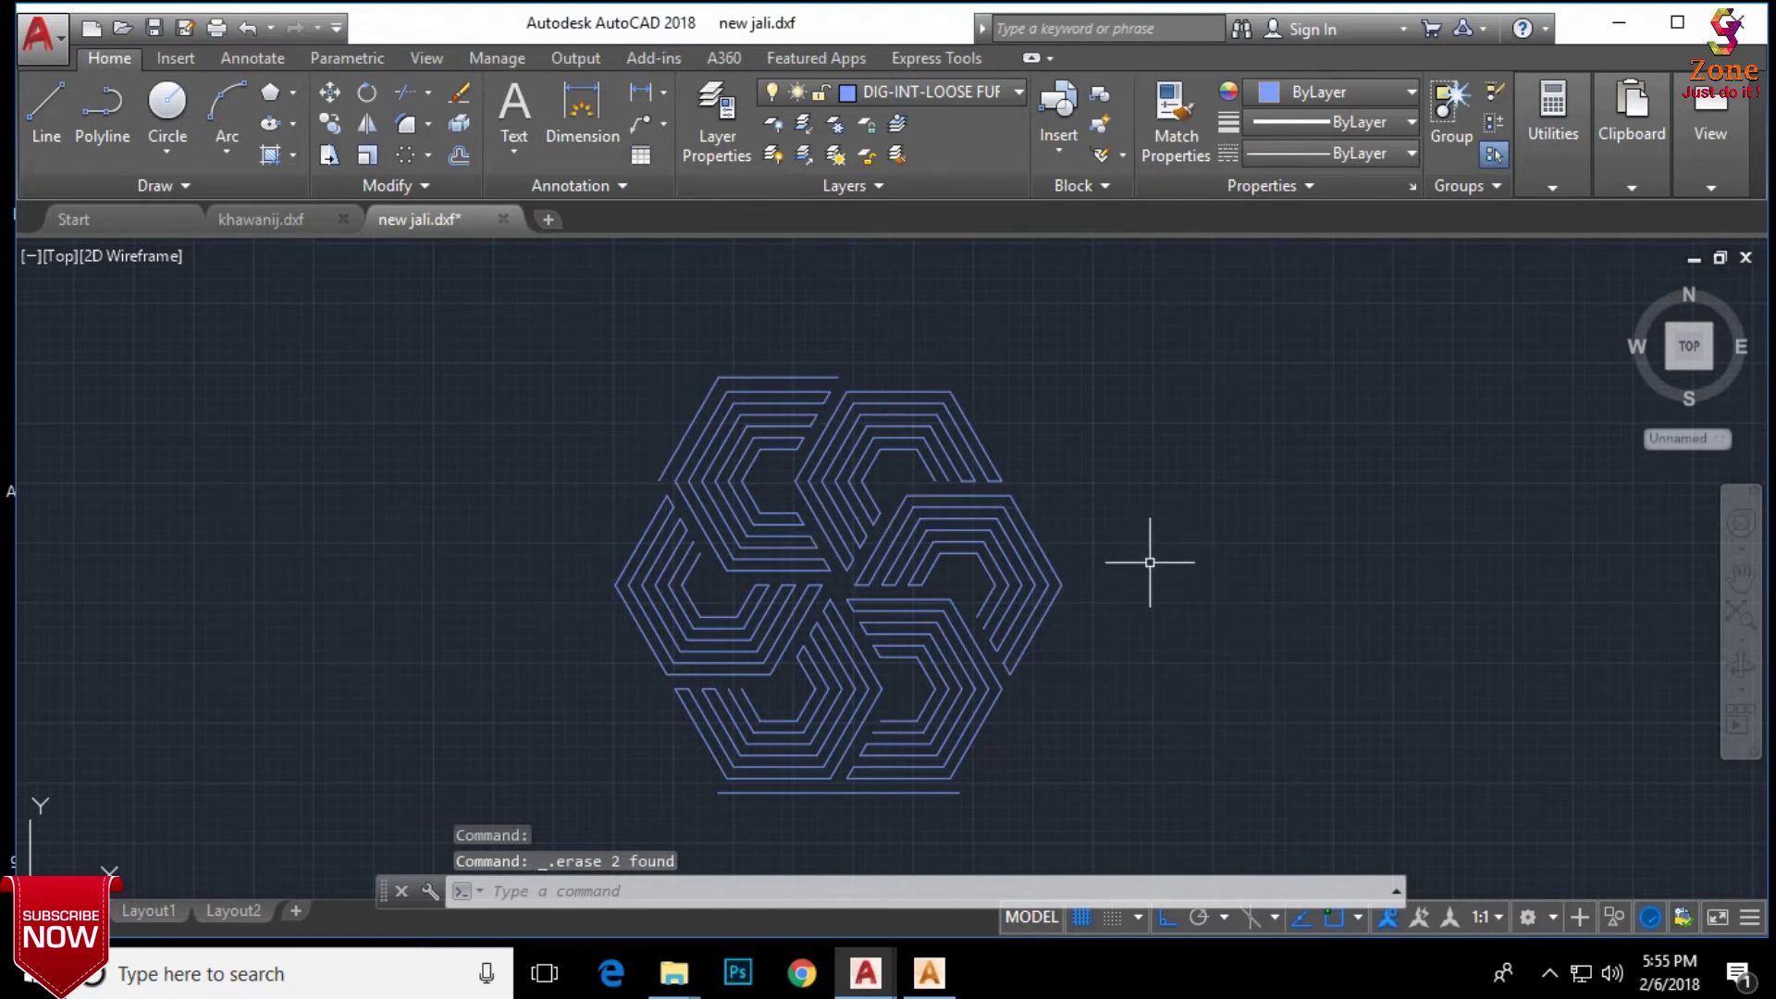
# Step: Undo the last two boundary erasures and try erasing only the upper-right boundary segment
pyautogui.hotkey('ctrl', 'z')
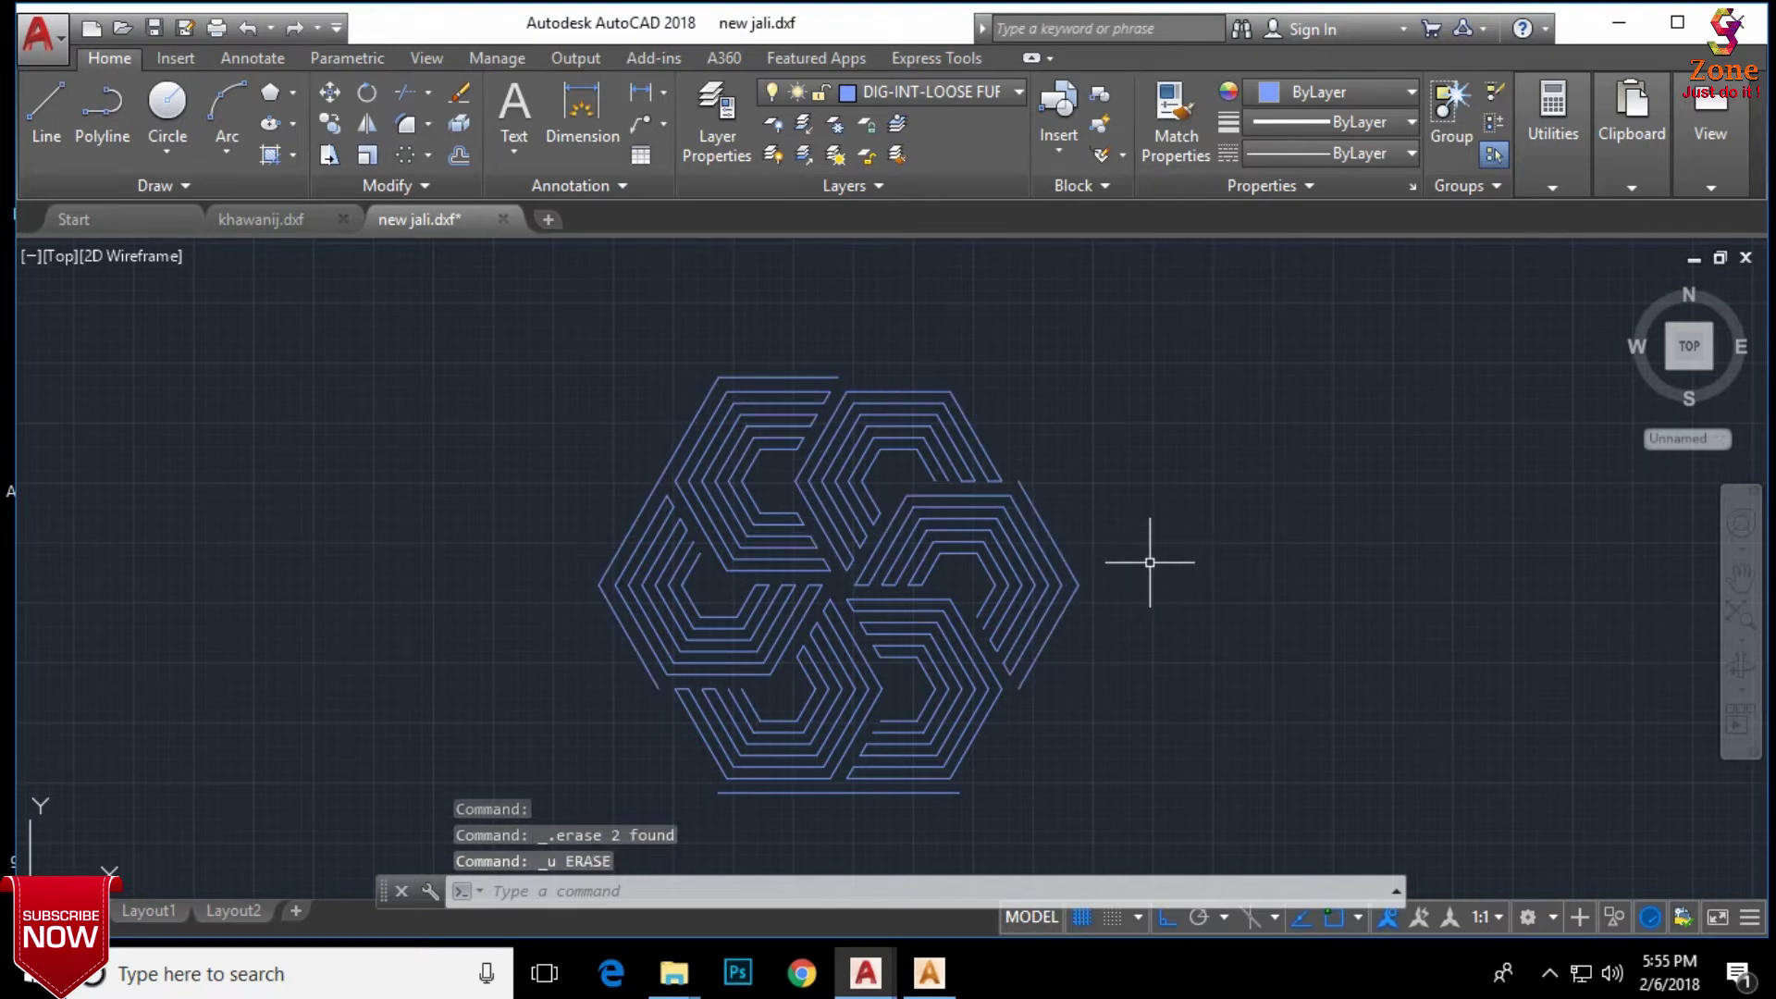
pyautogui.hotkey('ctrl', 'z')
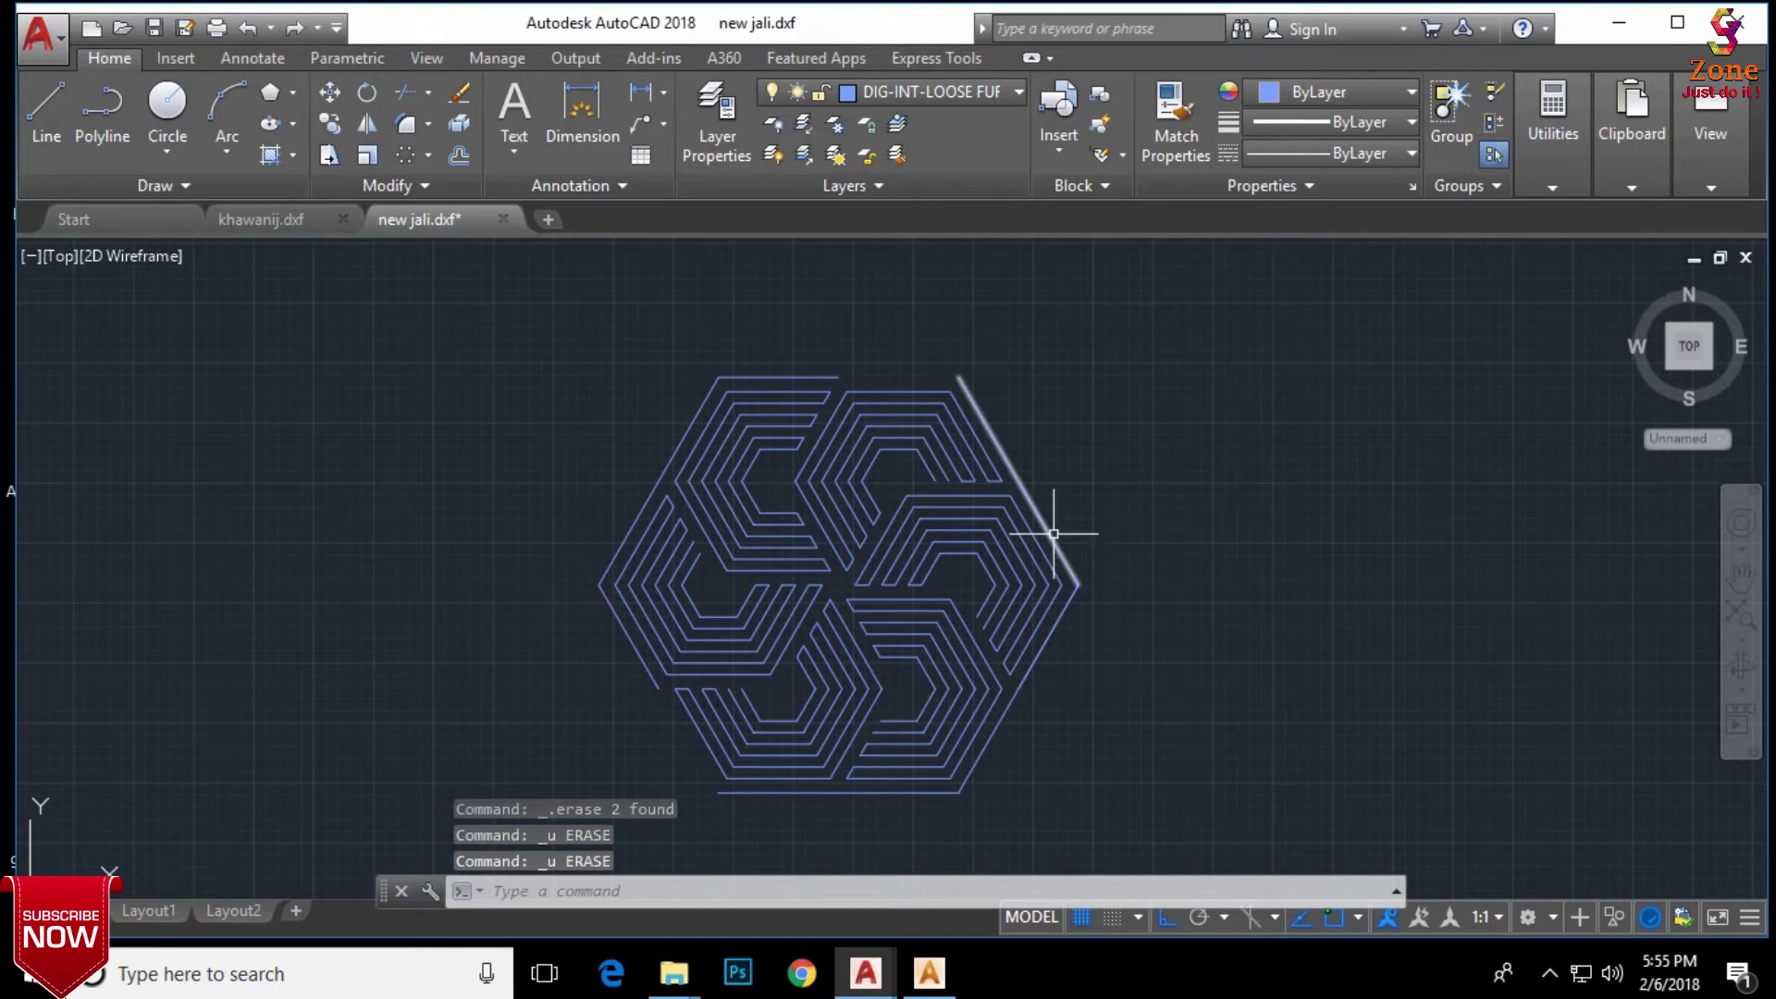
pyautogui.click(1053, 534)
pyautogui.press('Delete')
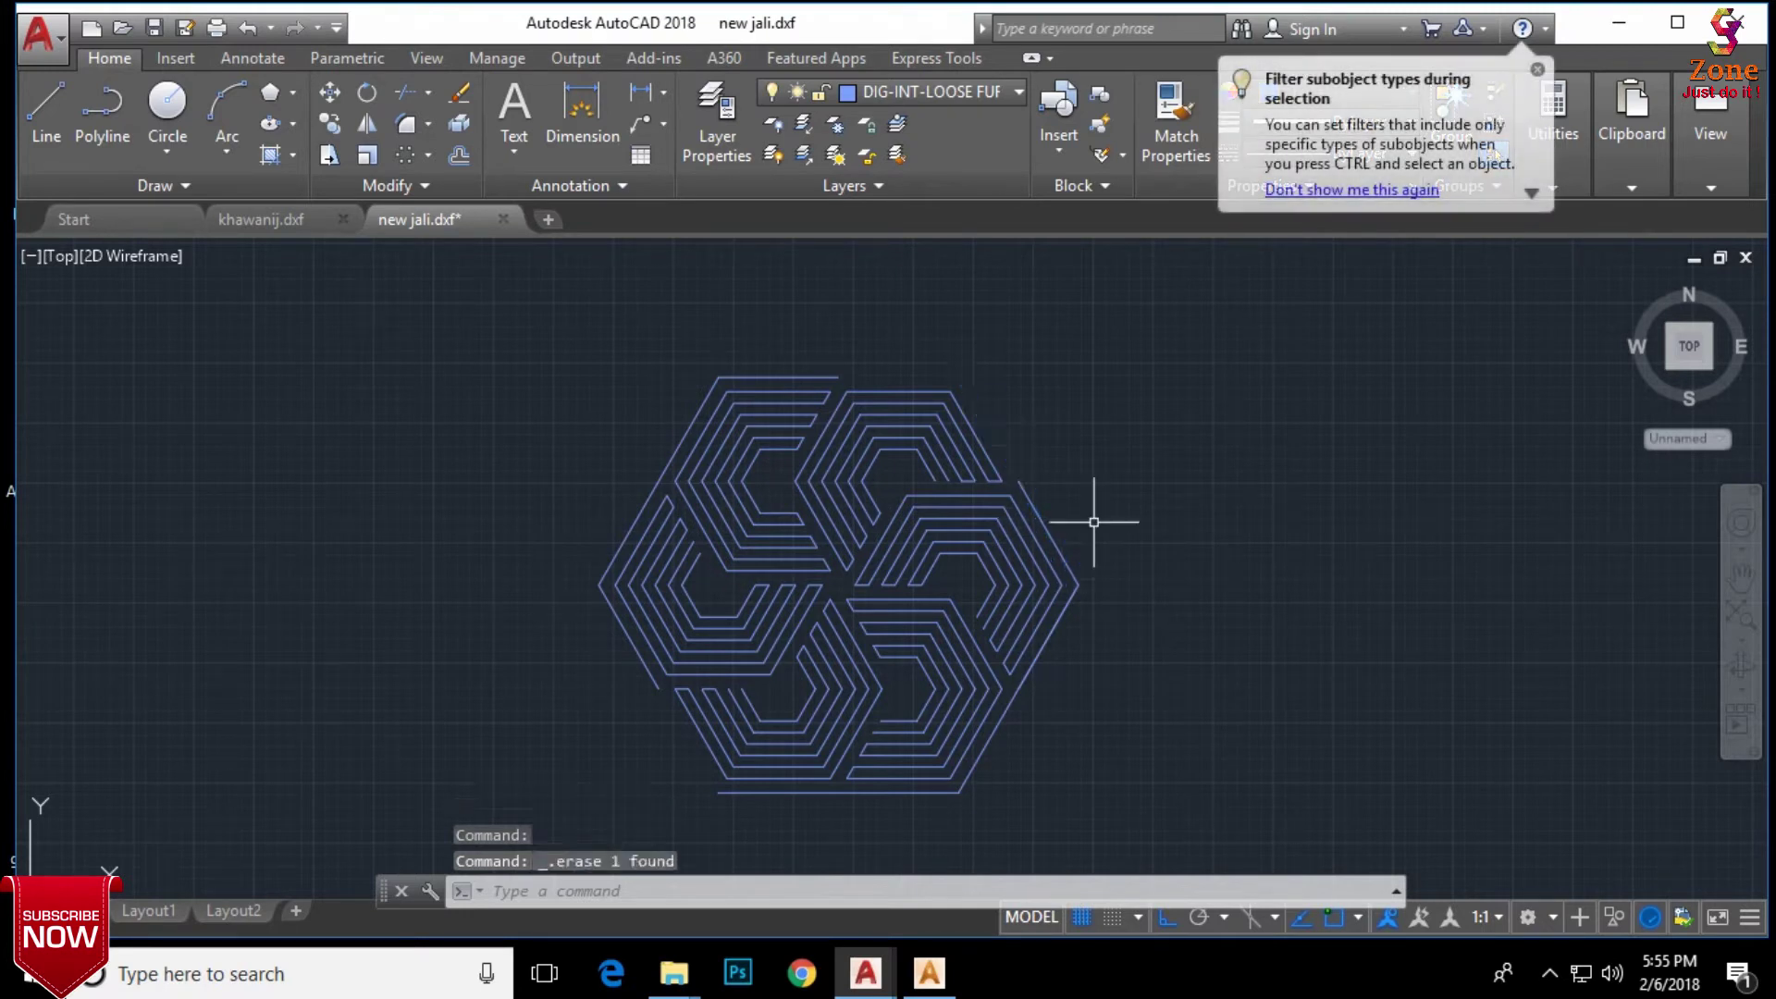
pyautogui.click(1066, 530)
pyautogui.click(1034, 500)
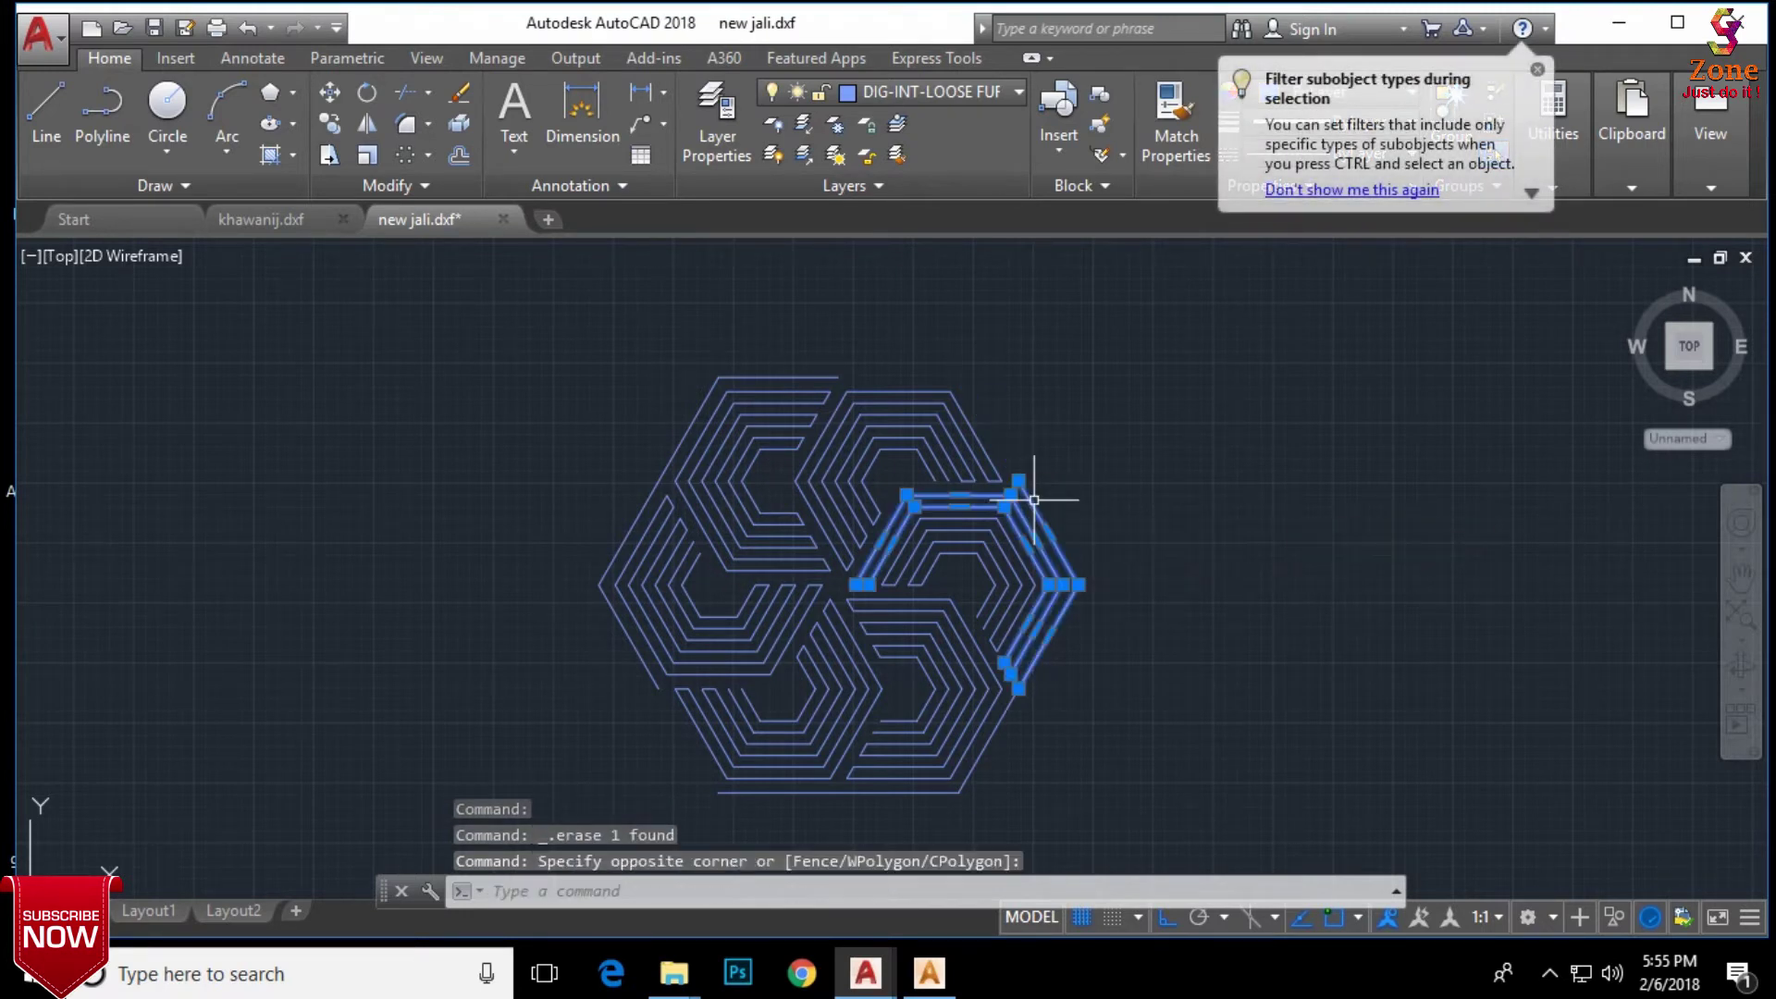
pyautogui.press('Escape')
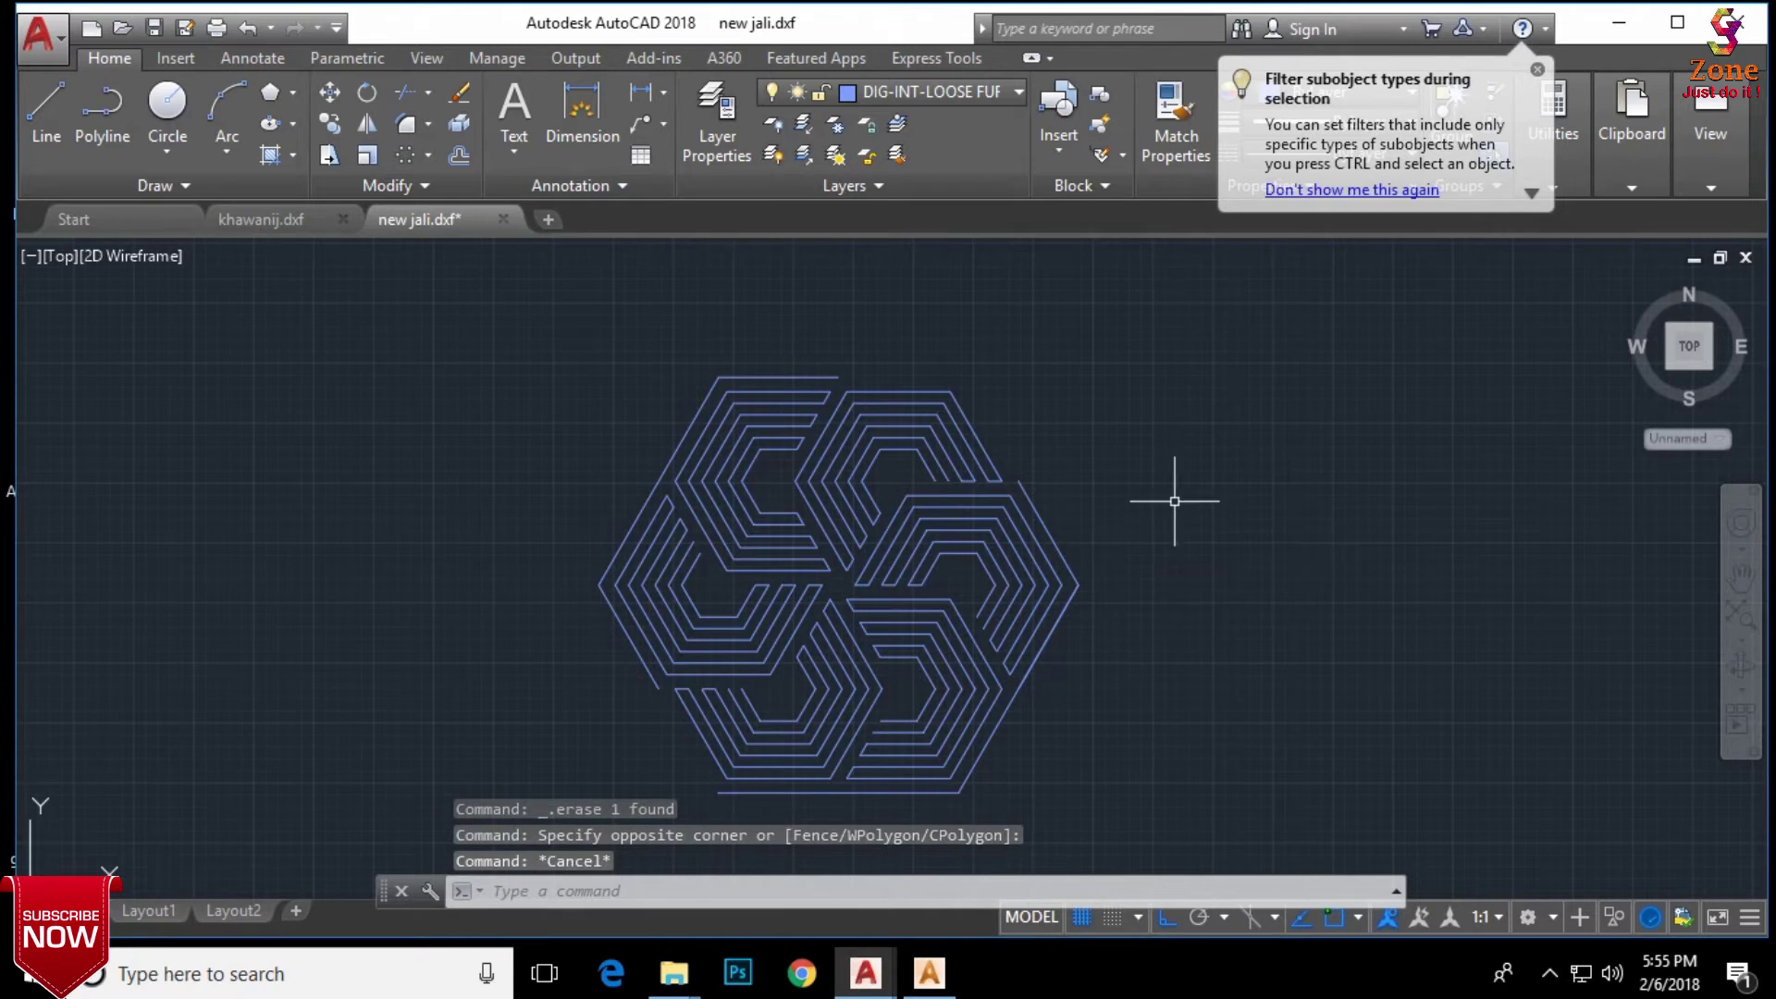
# Step: Undo the remaining erasures until the complete outer hexagon is restored
pyautogui.hotkey('ctrl', 'z')
pyautogui.hotkey('ctrl', 'z')
pyautogui.hotkey('ctrl', 'z')
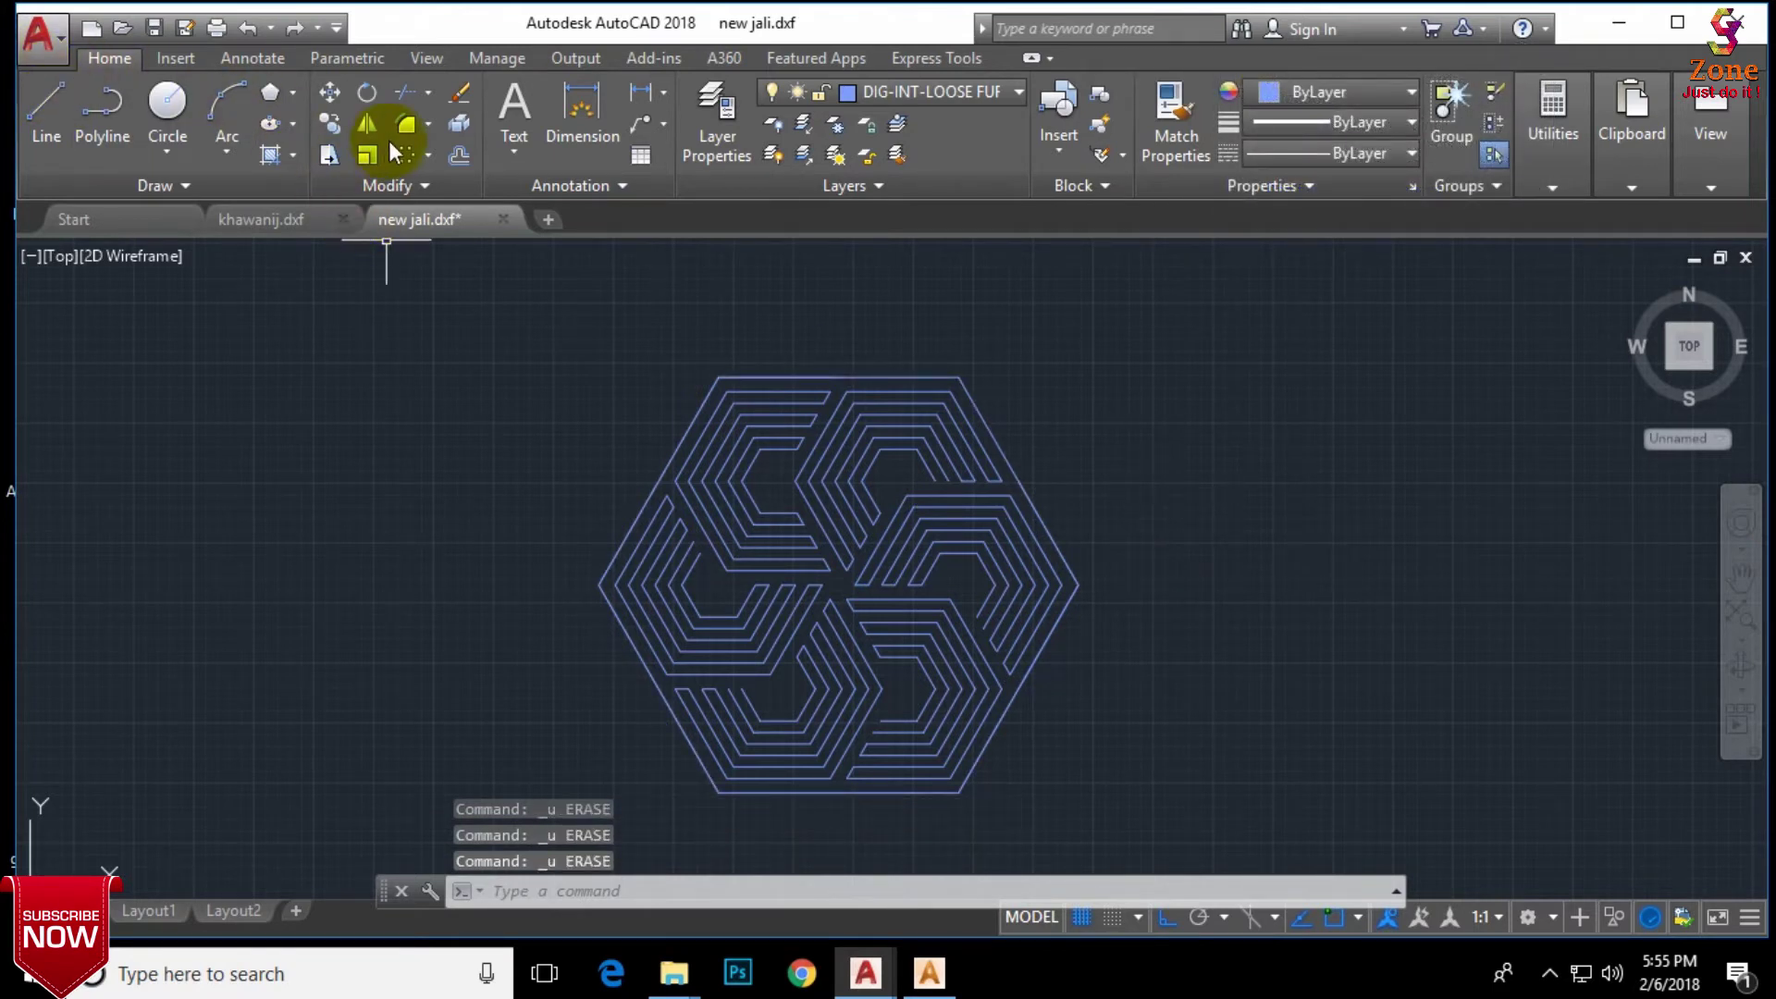
# Step: Draw a closed loop of six lines over the outer boundary, passing through all six corners of the hexagon
pyautogui.click(271, 92)
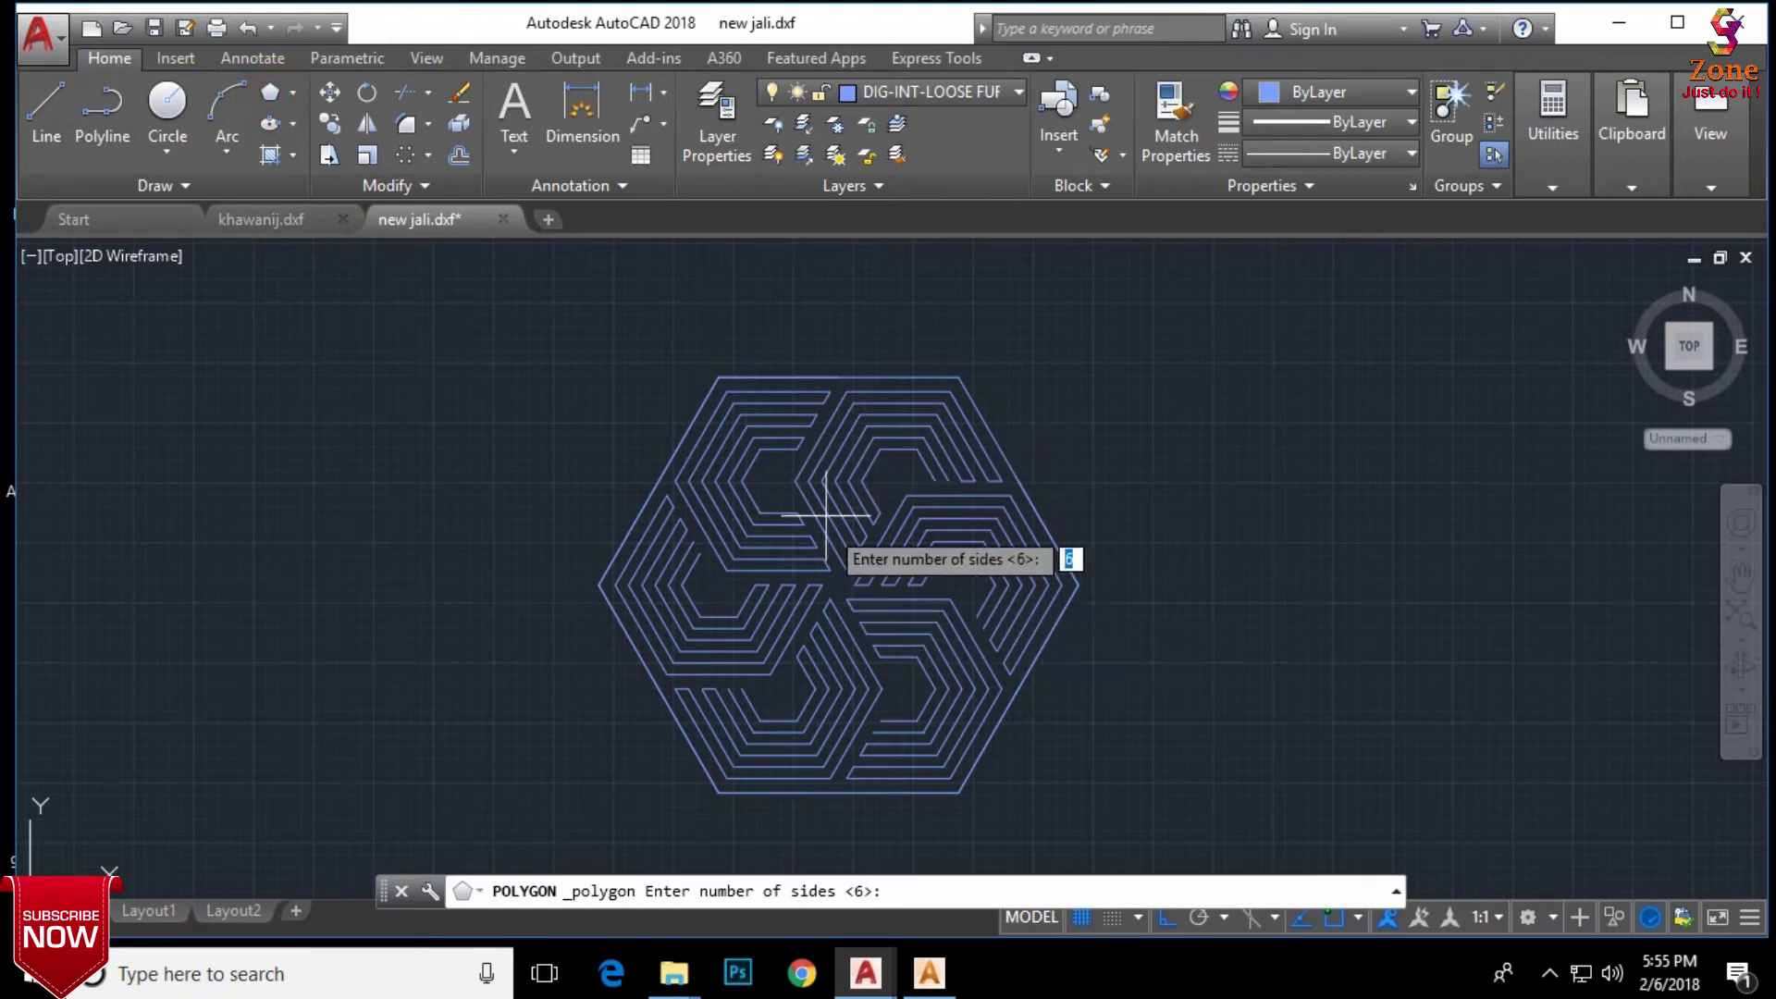
pyautogui.click(37, 106)
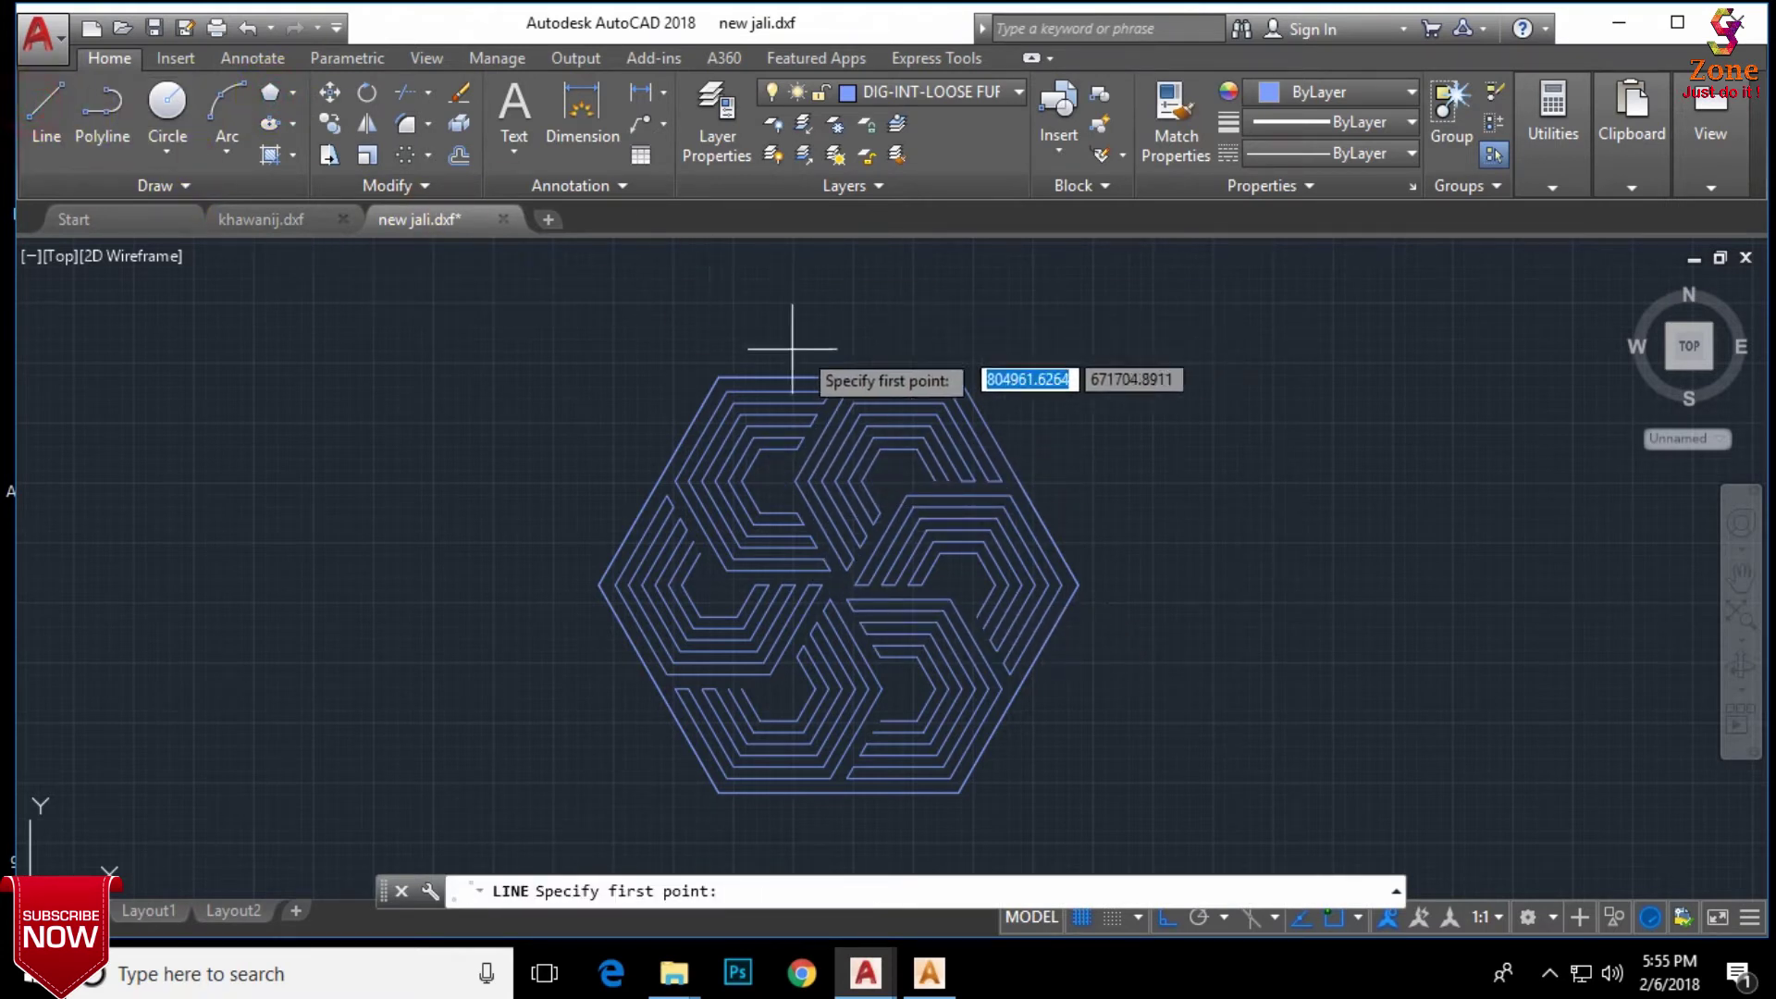
pyautogui.click(718, 377)
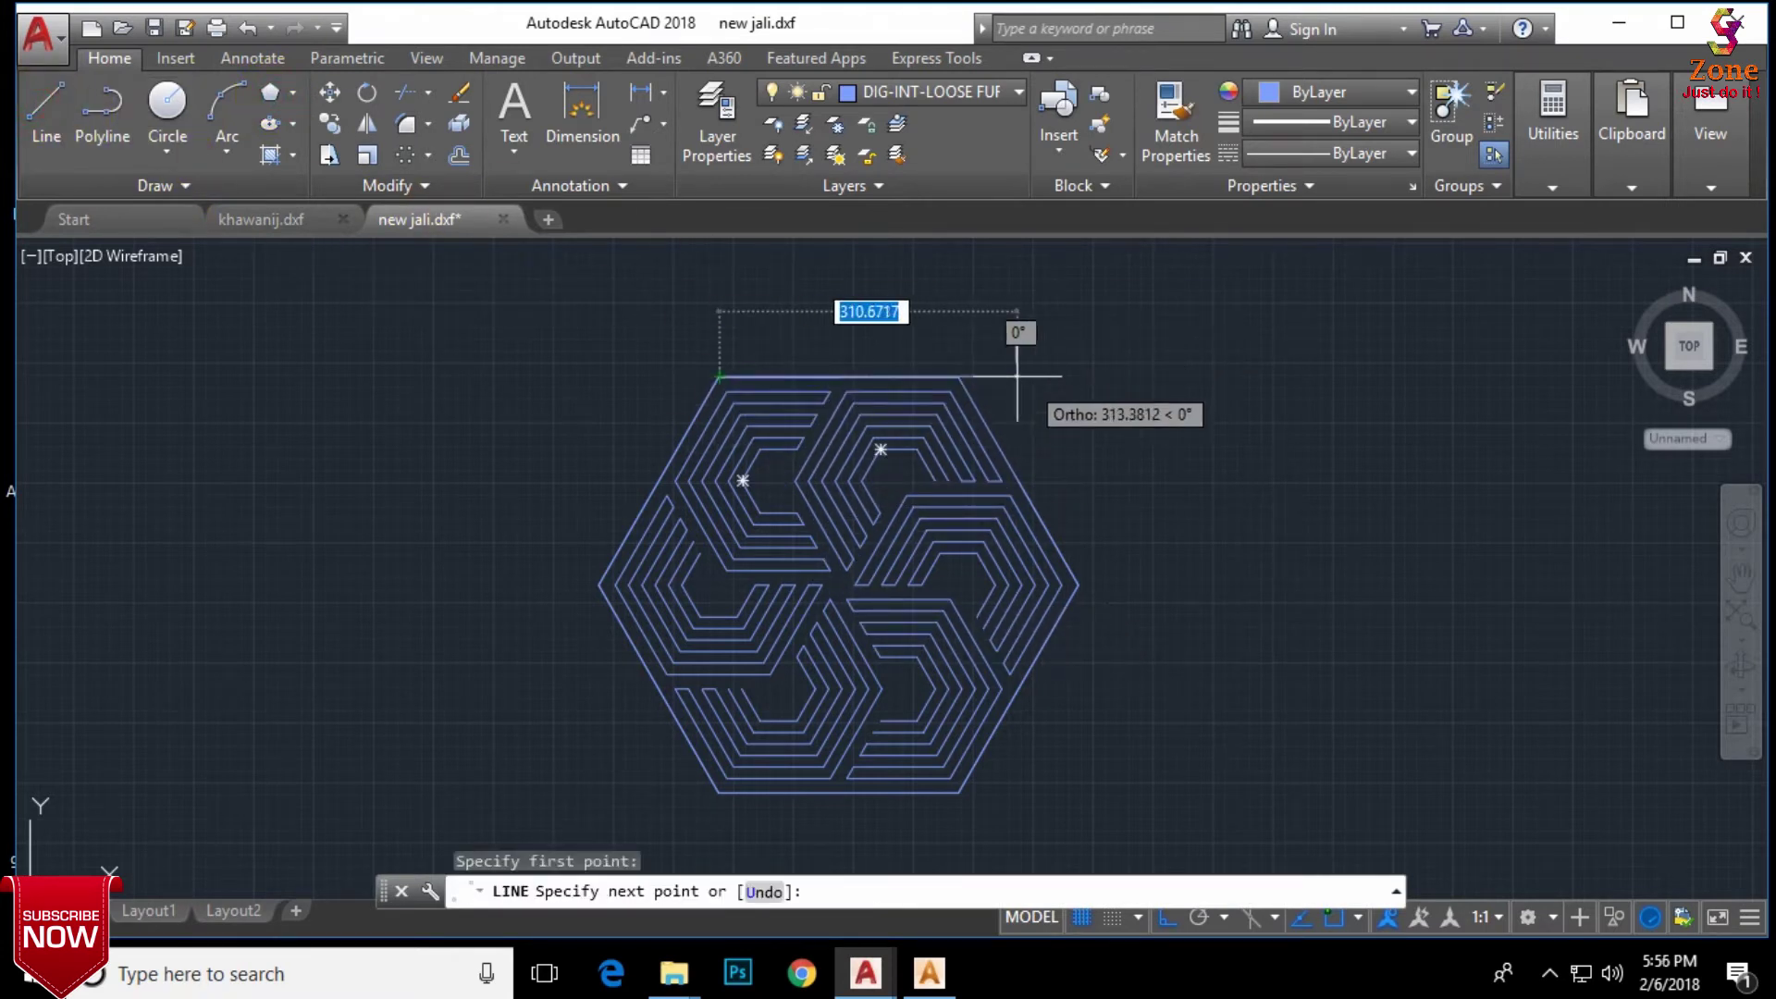
pyautogui.click(1075, 586)
pyautogui.click(959, 793)
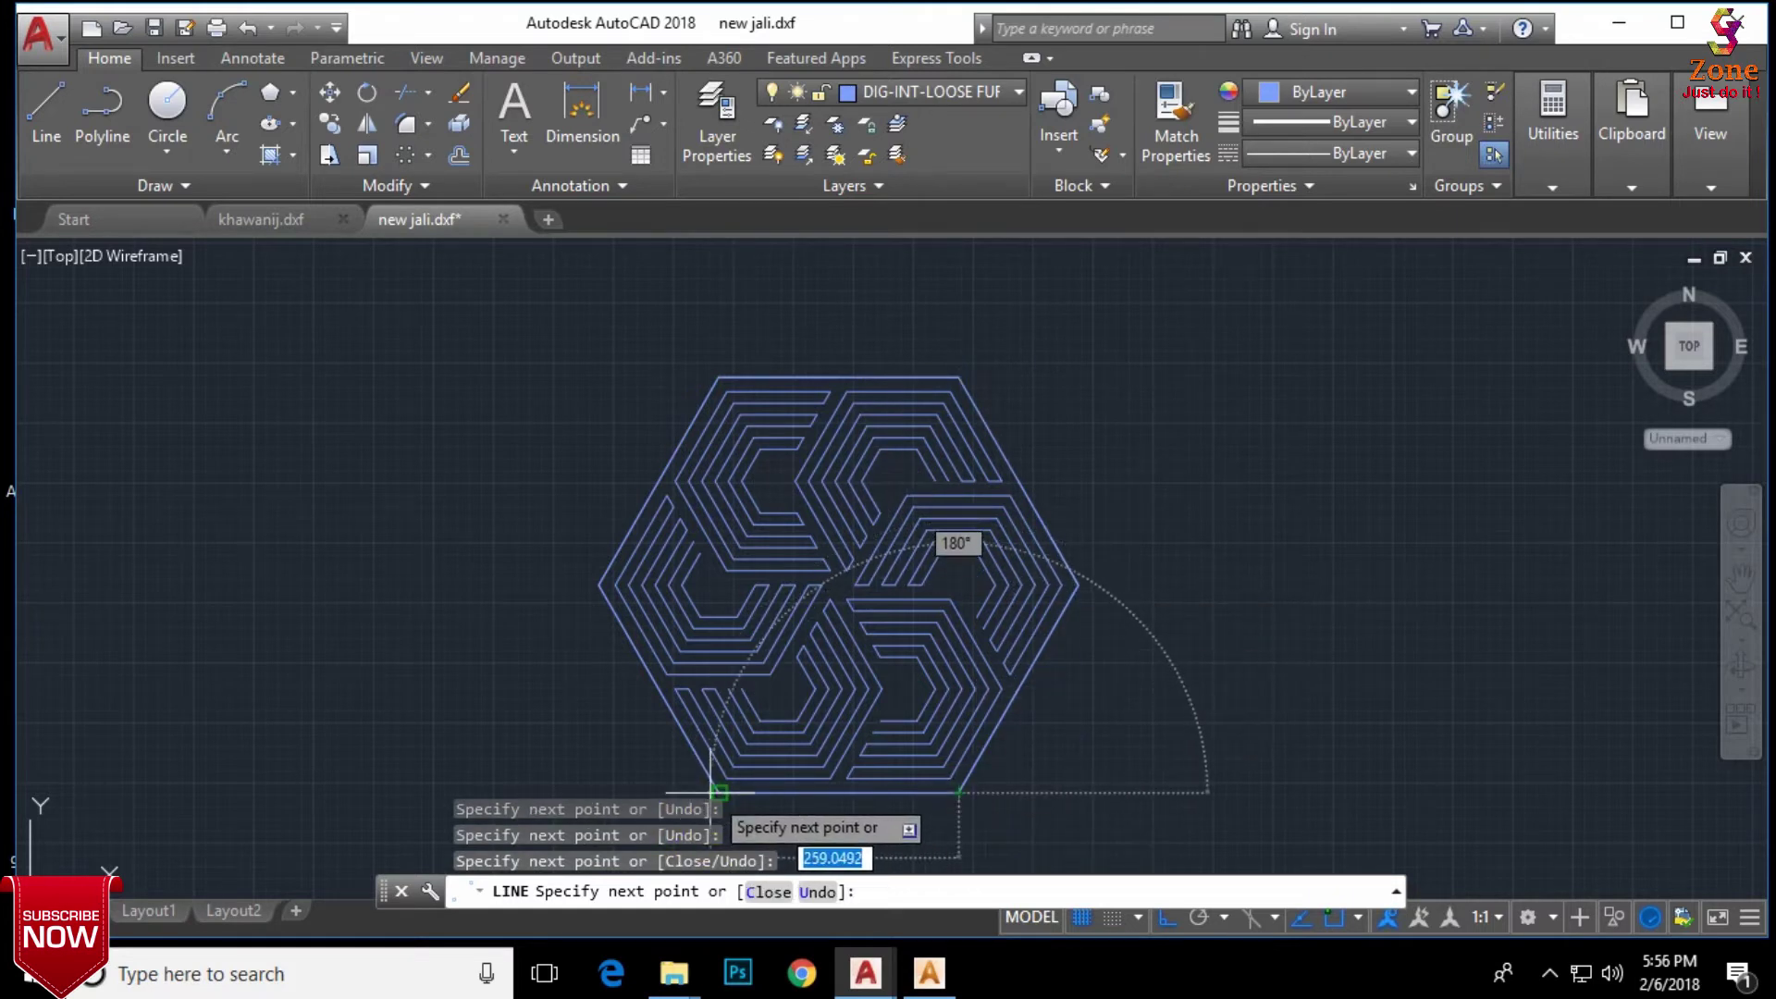
pyautogui.click(720, 792)
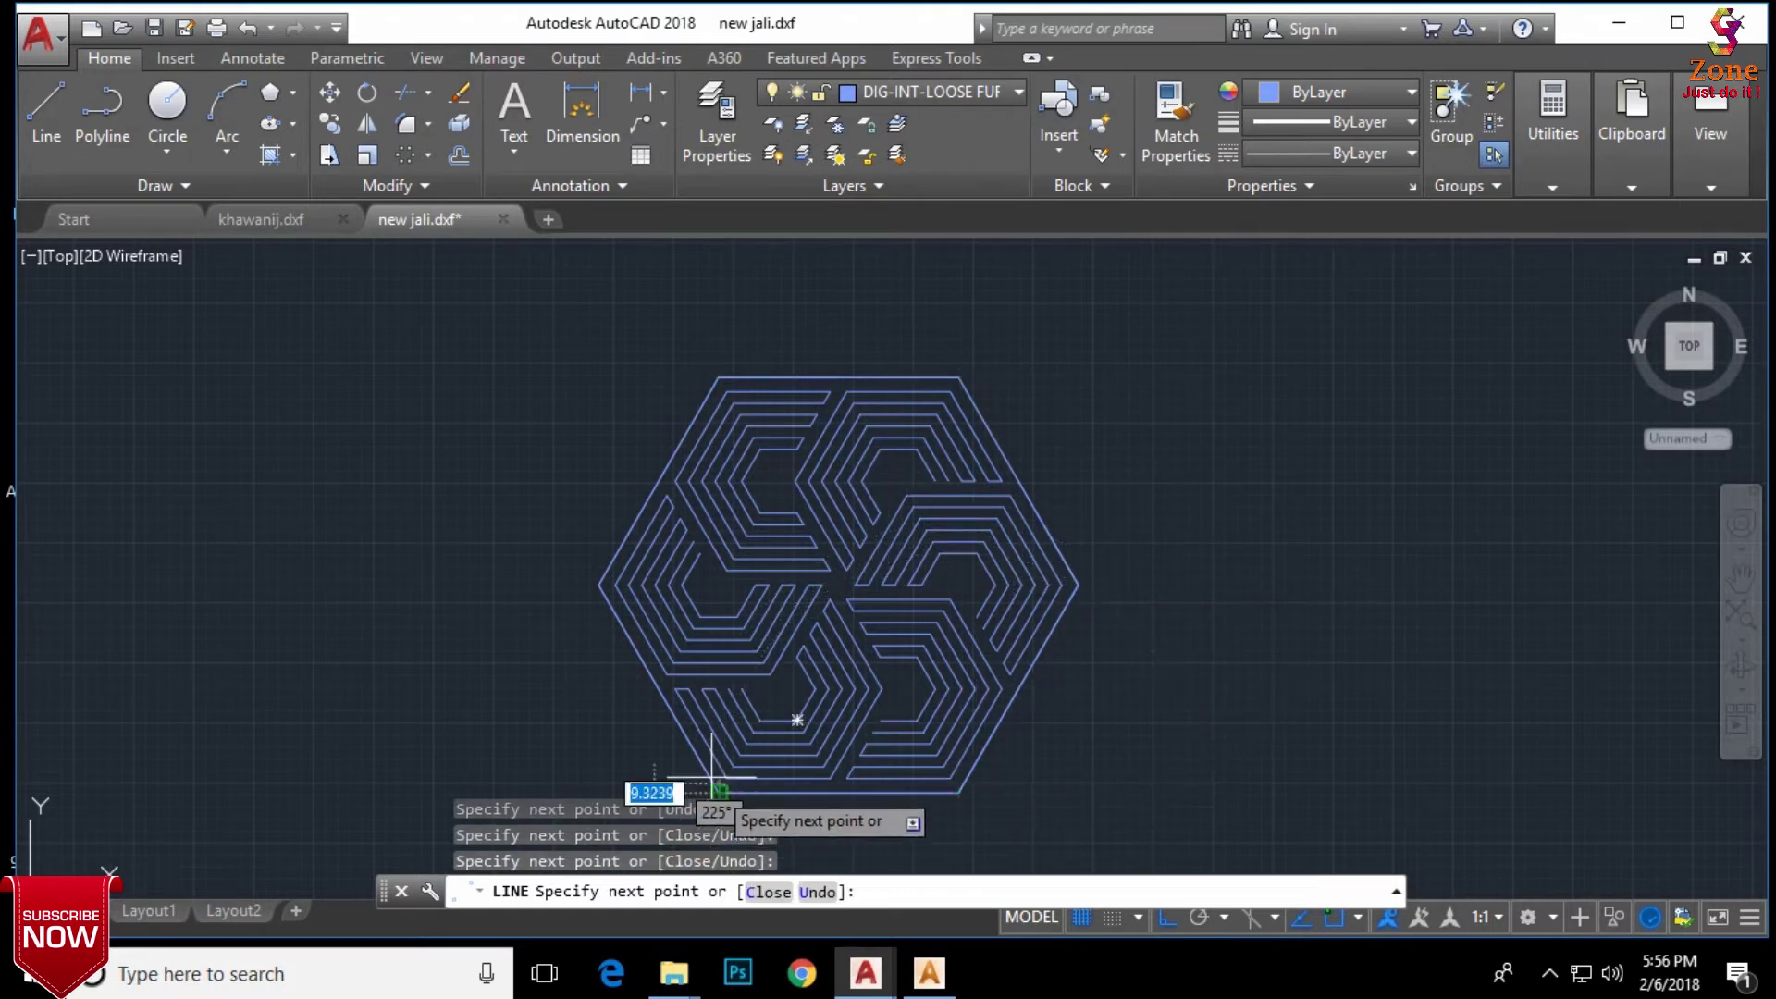
pyautogui.click(592, 578)
pyautogui.click(721, 377)
pyautogui.press('Escape')
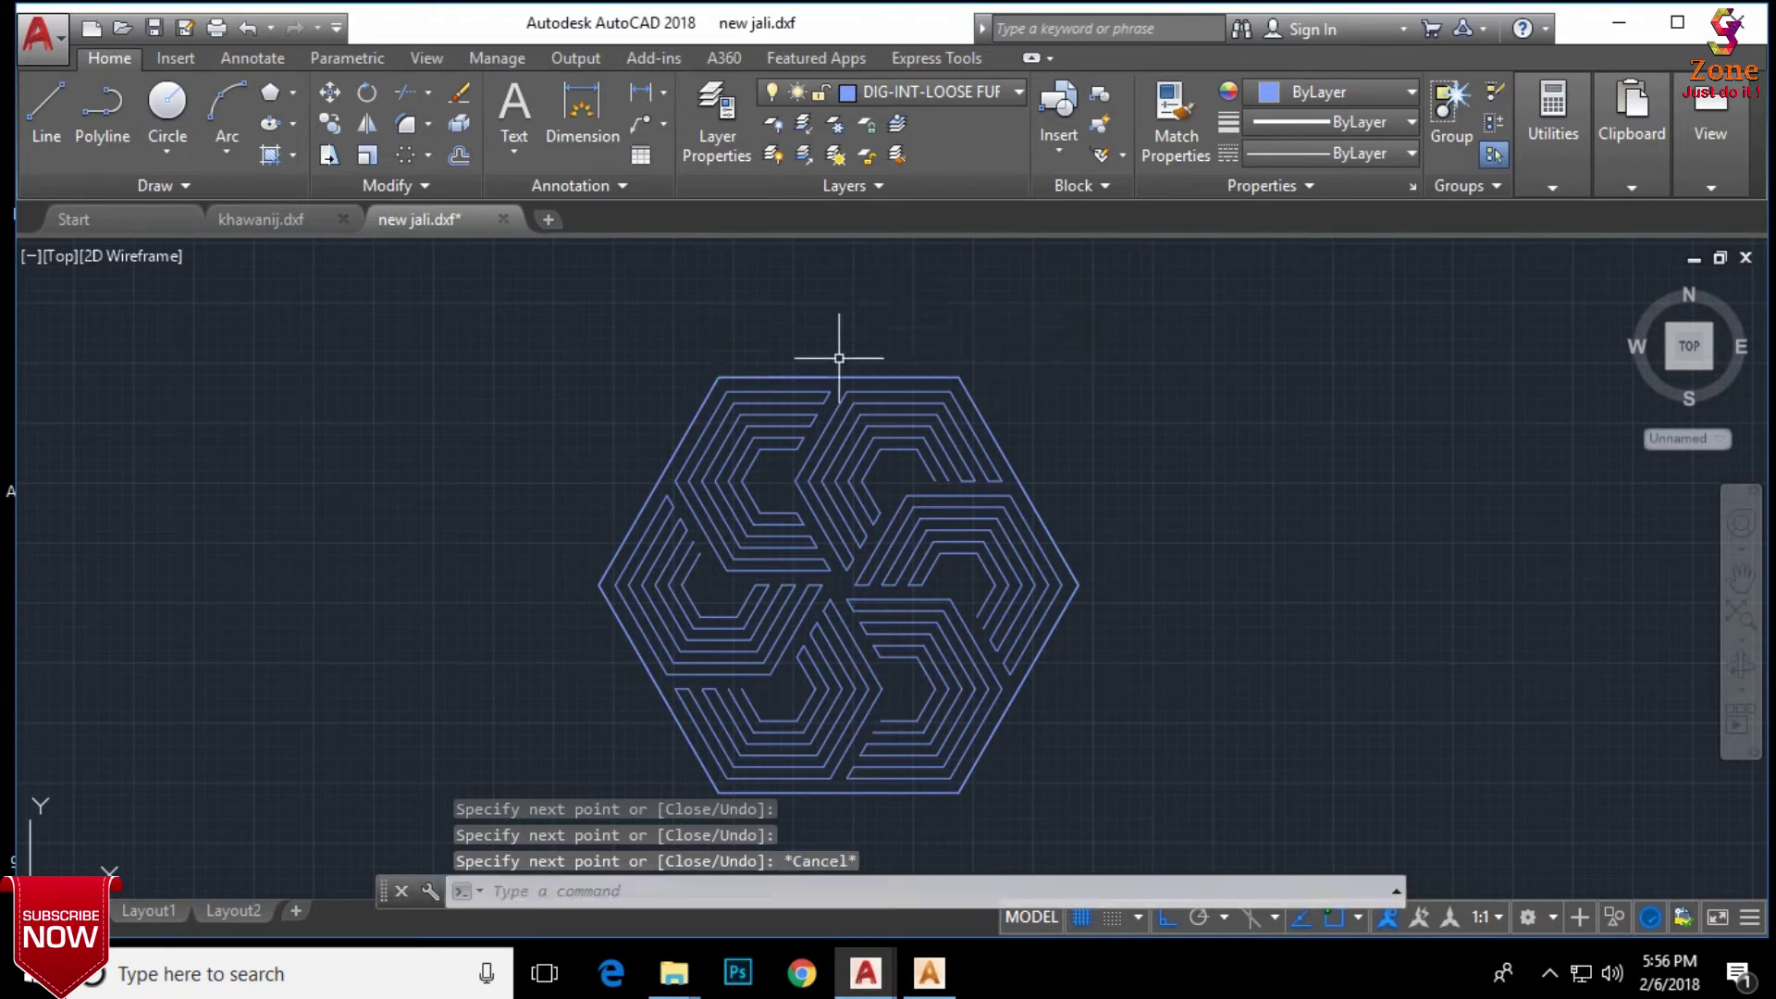
# Step: Join the six new boundary lines into one polyline
pyautogui.click(818, 377)
pyautogui.click(990, 422)
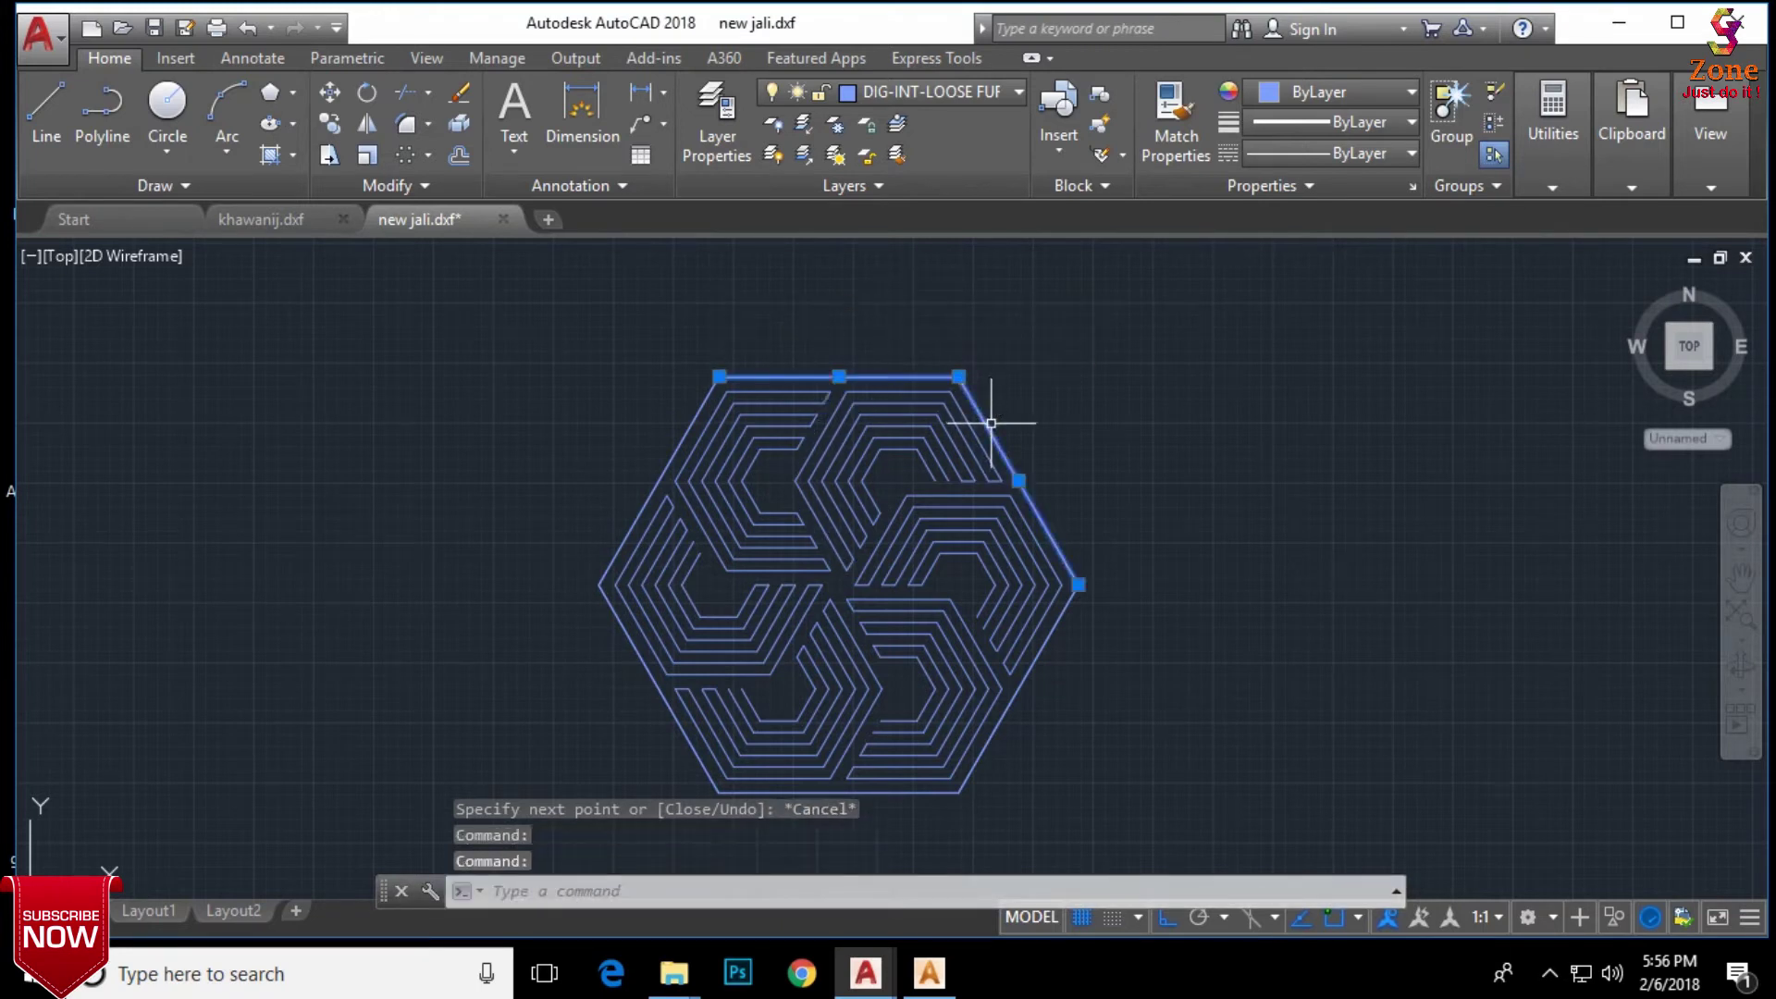
pyautogui.click(1033, 668)
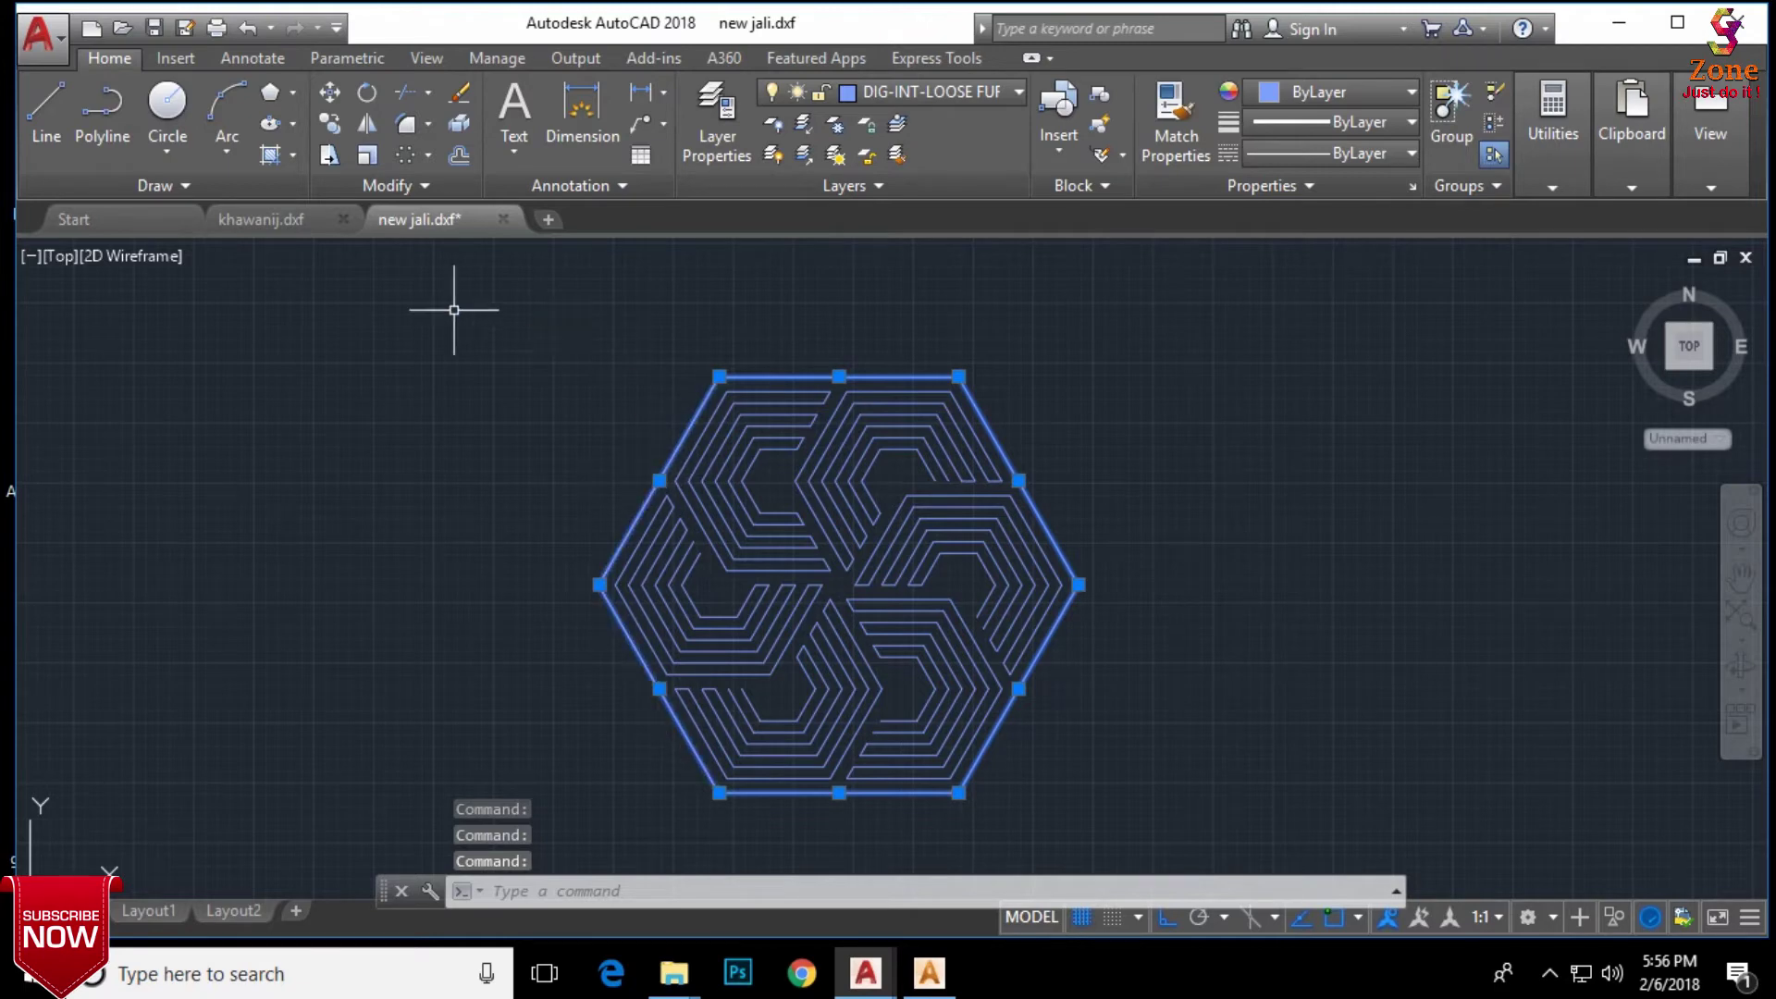
pyautogui.write('j')
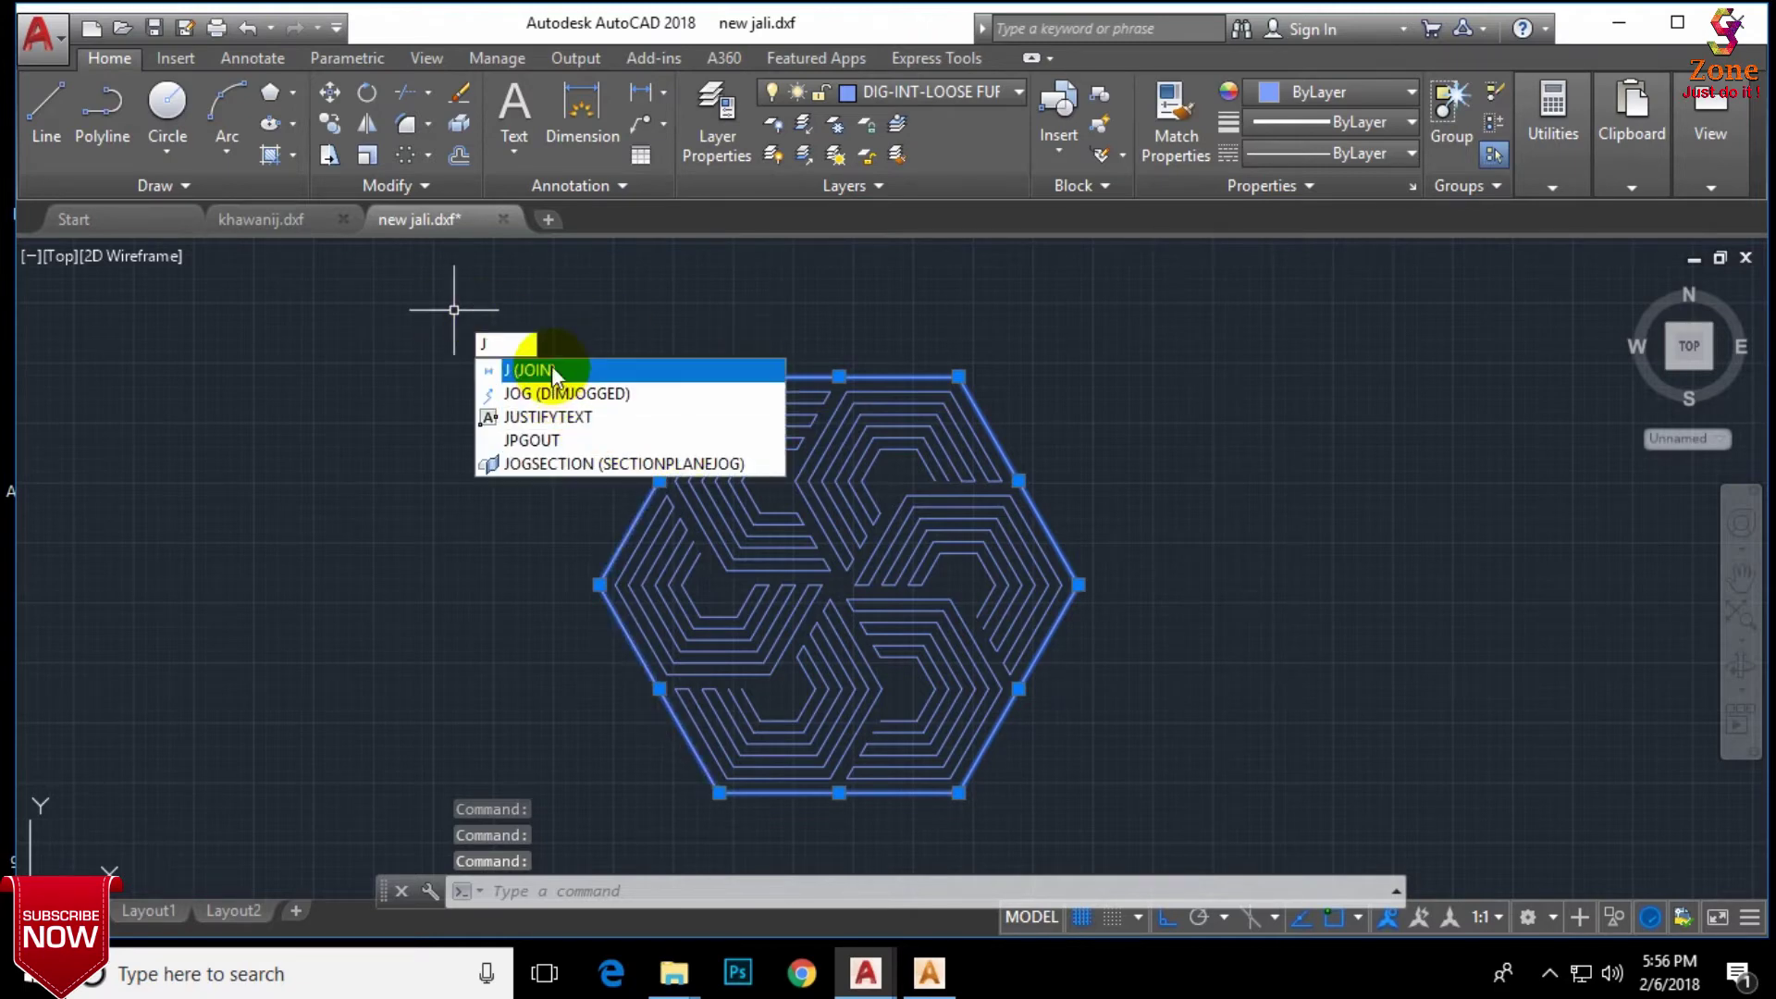
pyautogui.press('Return')
# Step: Send the joined outer hexagon polyline to the back of the draw order
pyautogui.click(801, 376)
pyautogui.rightClick(807, 370)
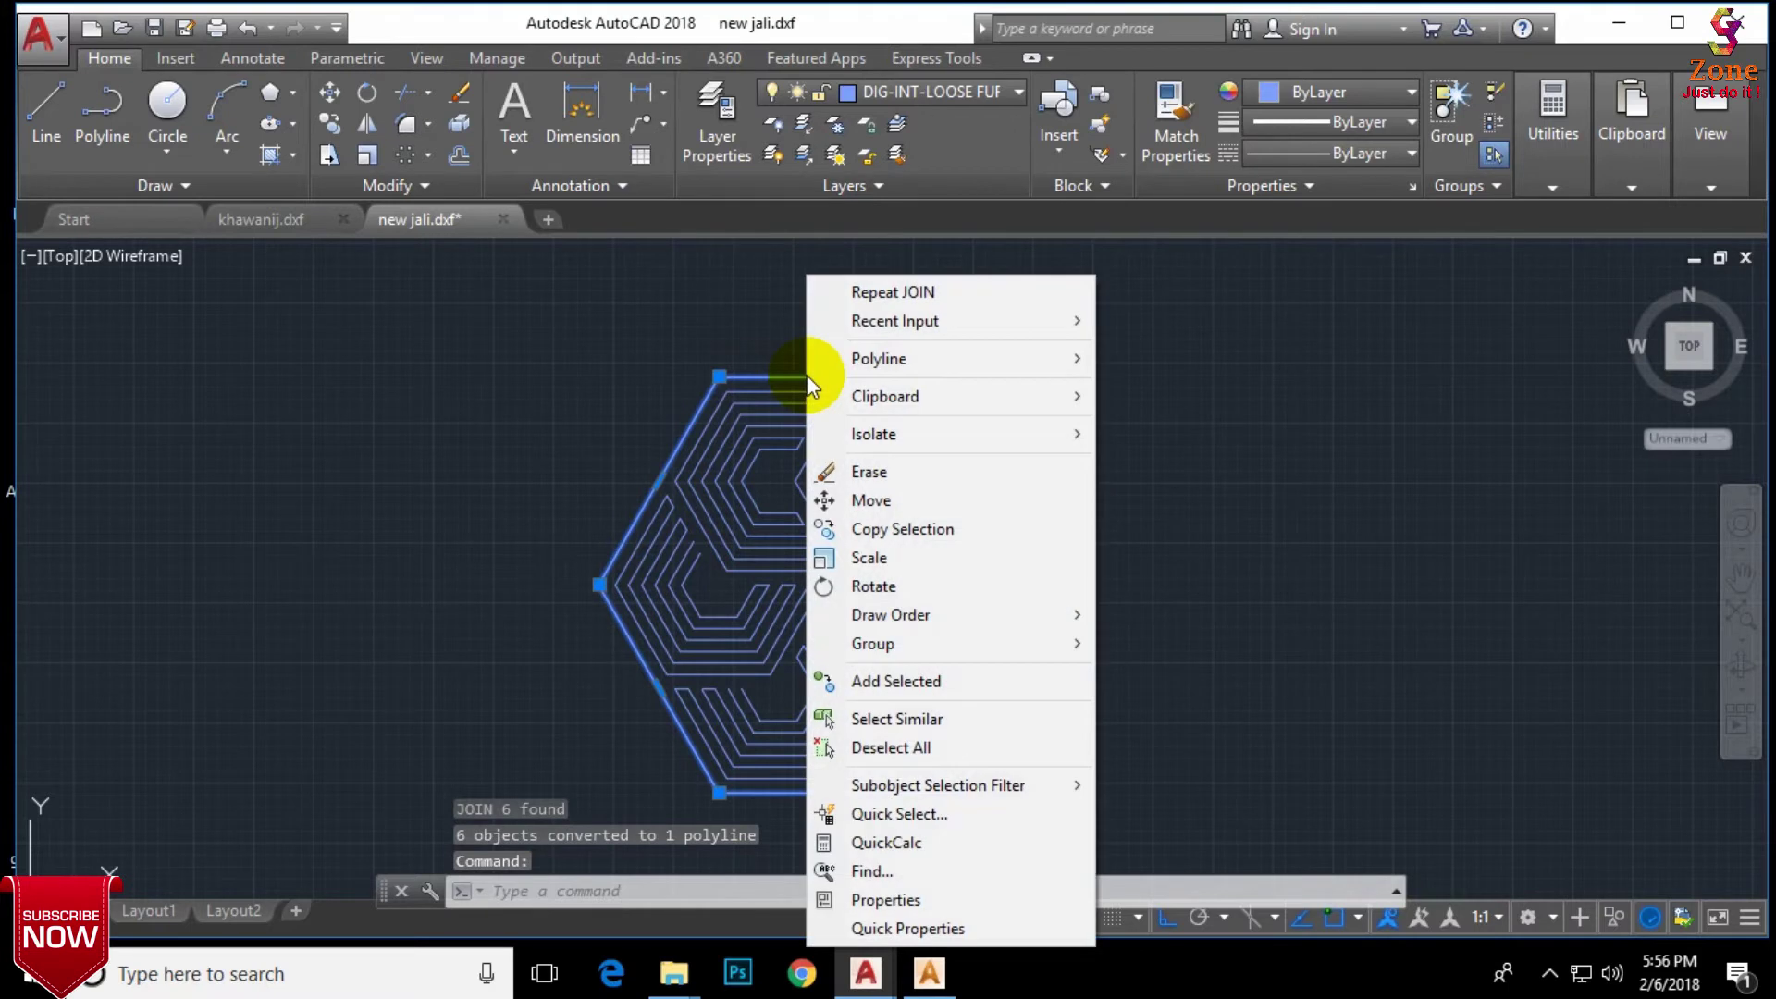
pyautogui.moveTo(955, 615)
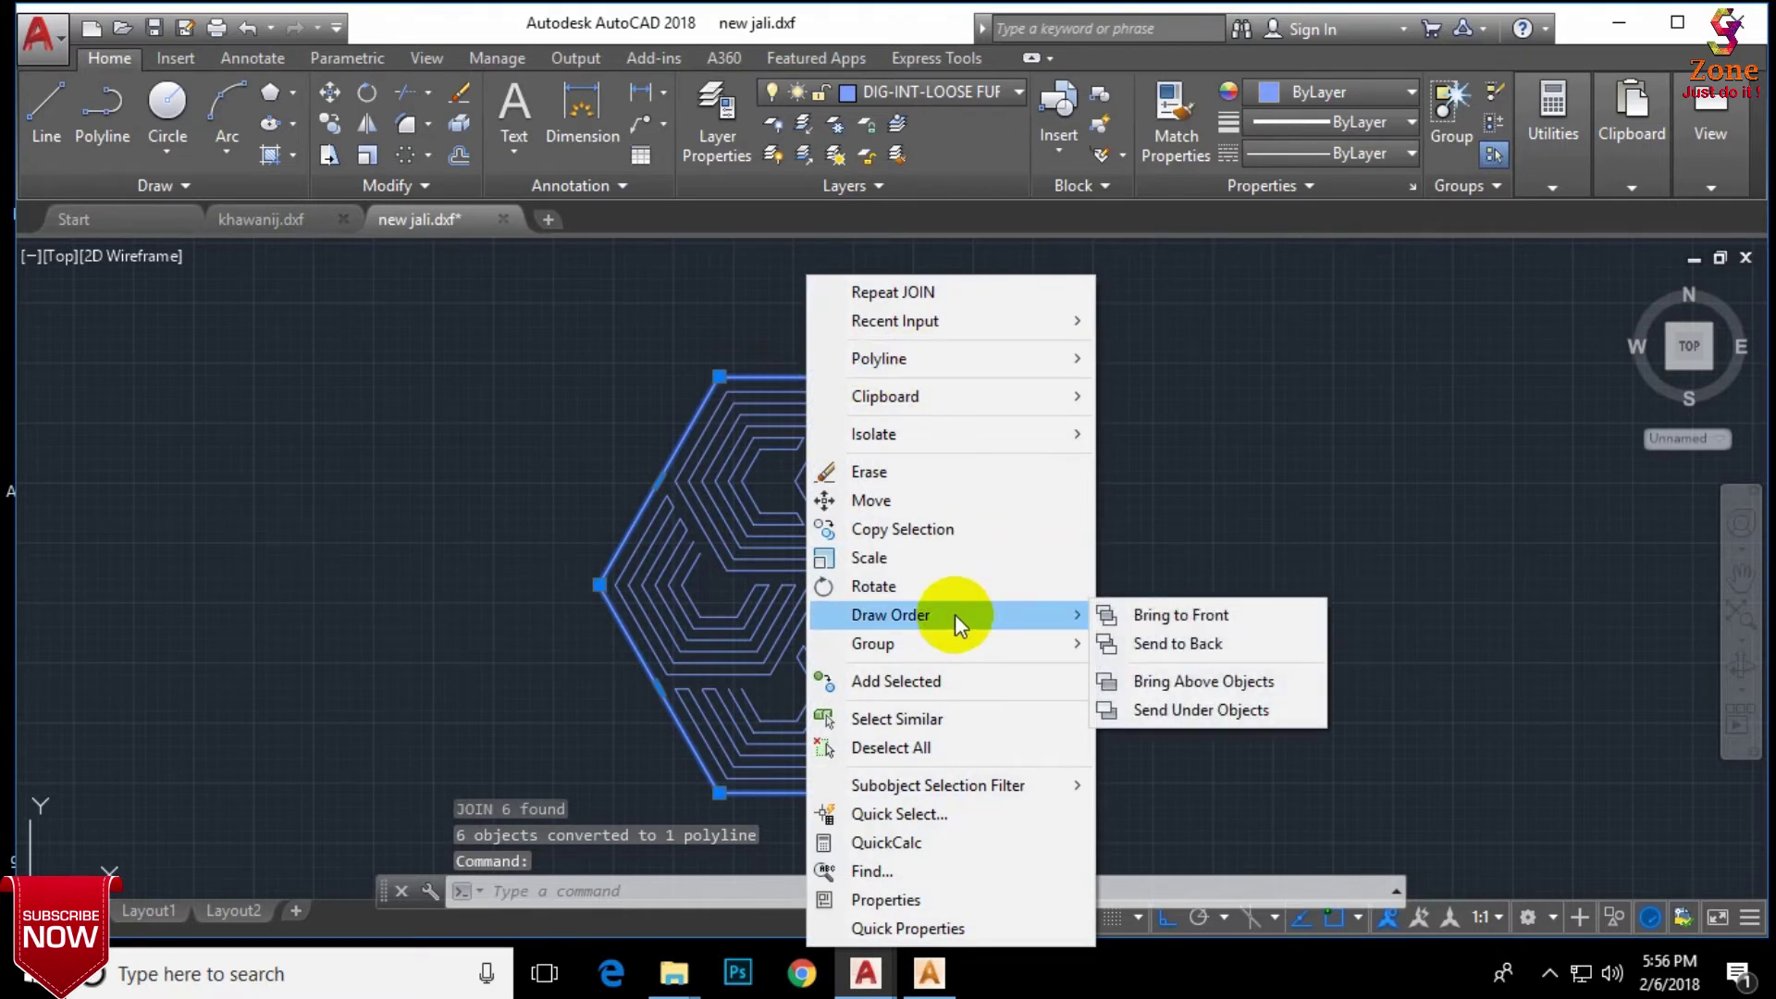
pyautogui.click(1258, 641)
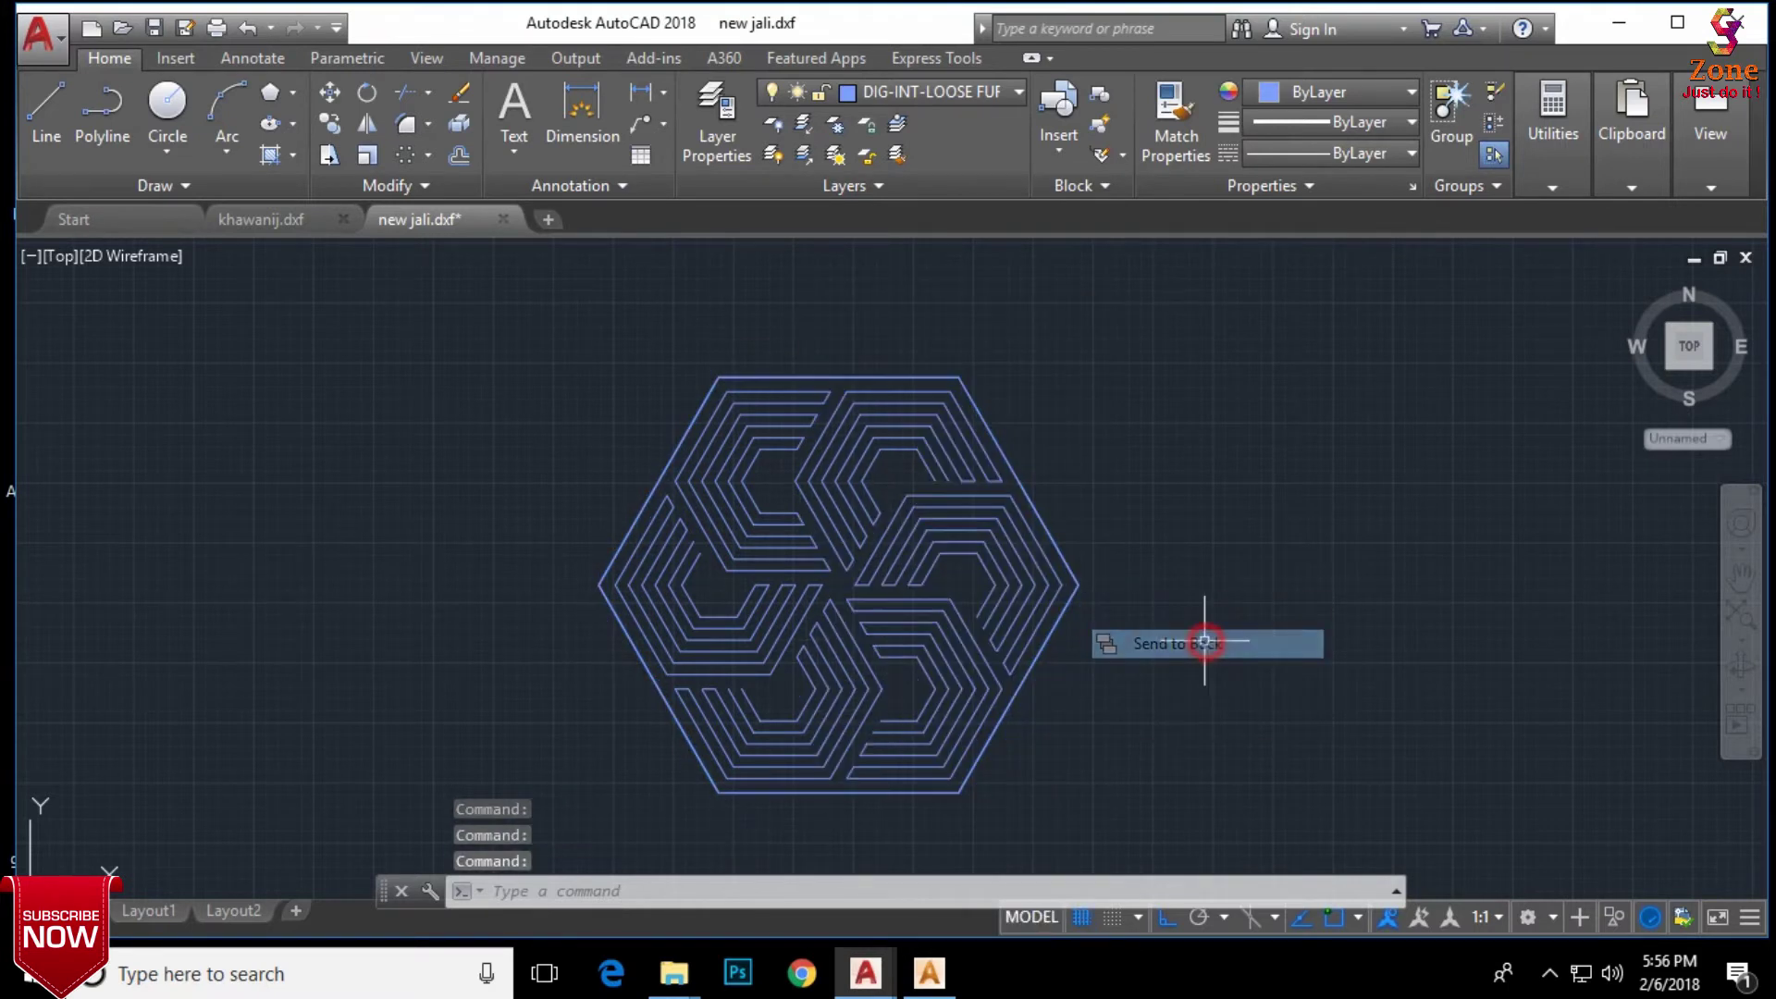
# Step: Erase the old boundary segments that lie over the joined hexagon outline on all sides
pyautogui.click(789, 382)
pyautogui.click(800, 374)
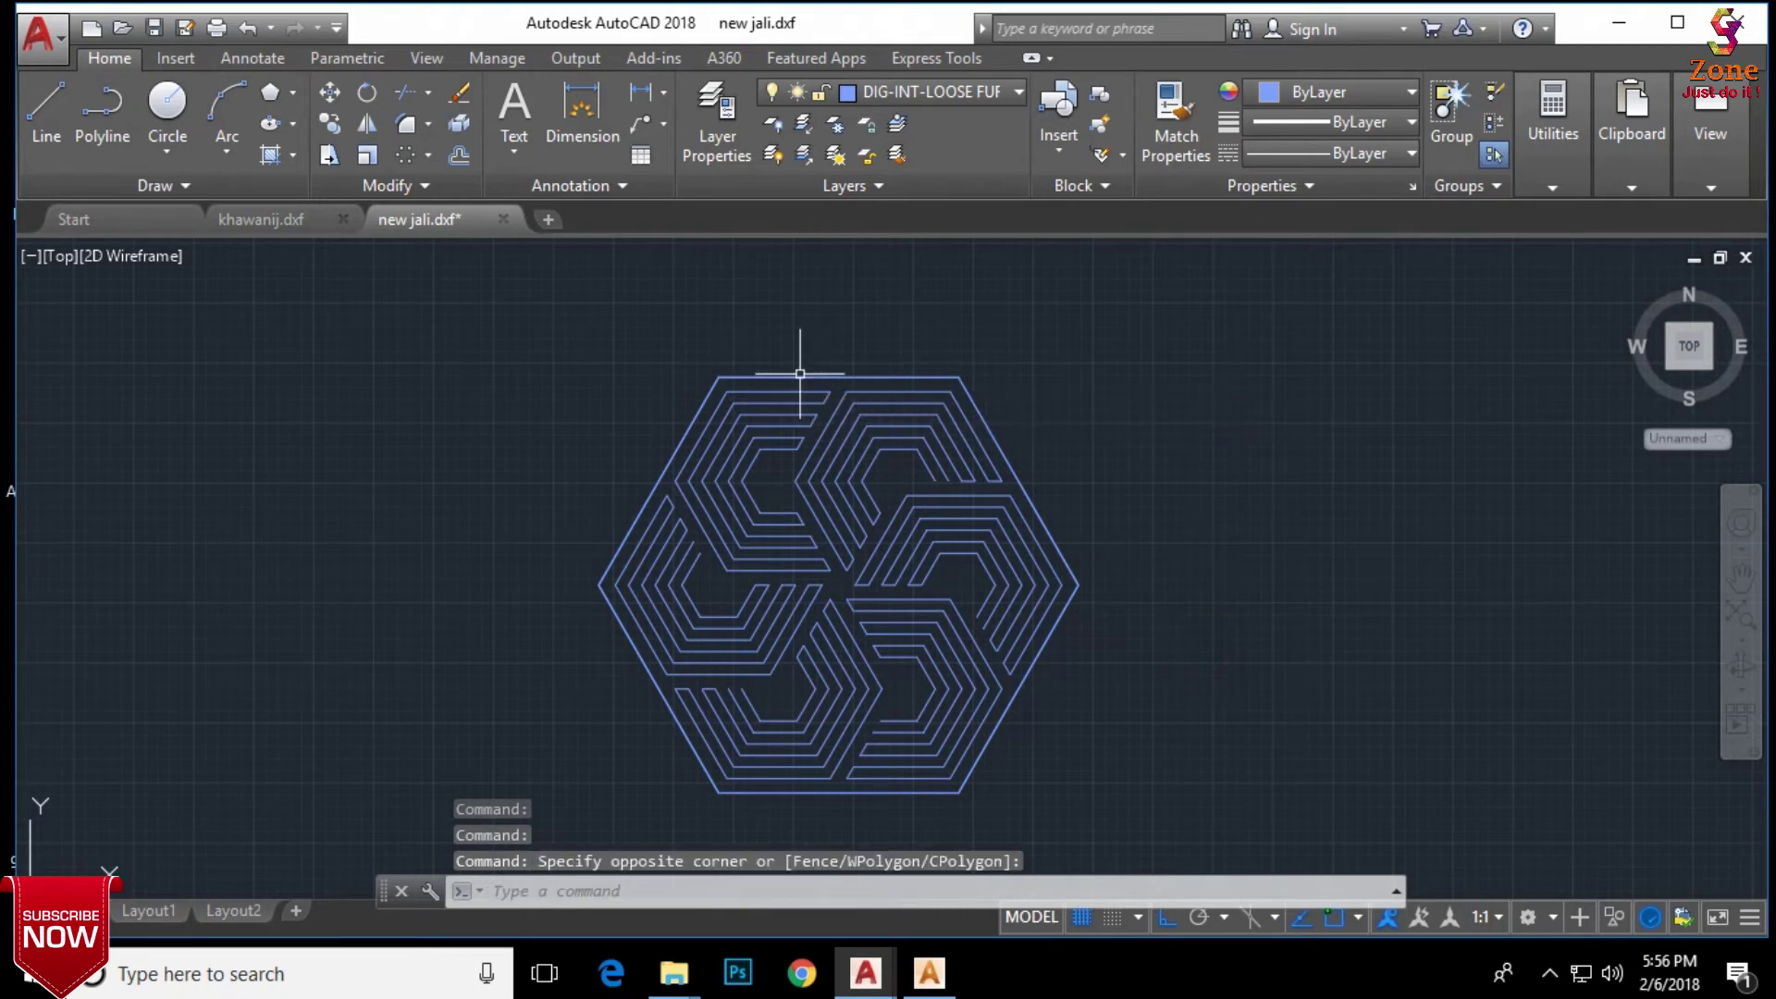
pyautogui.click(807, 375)
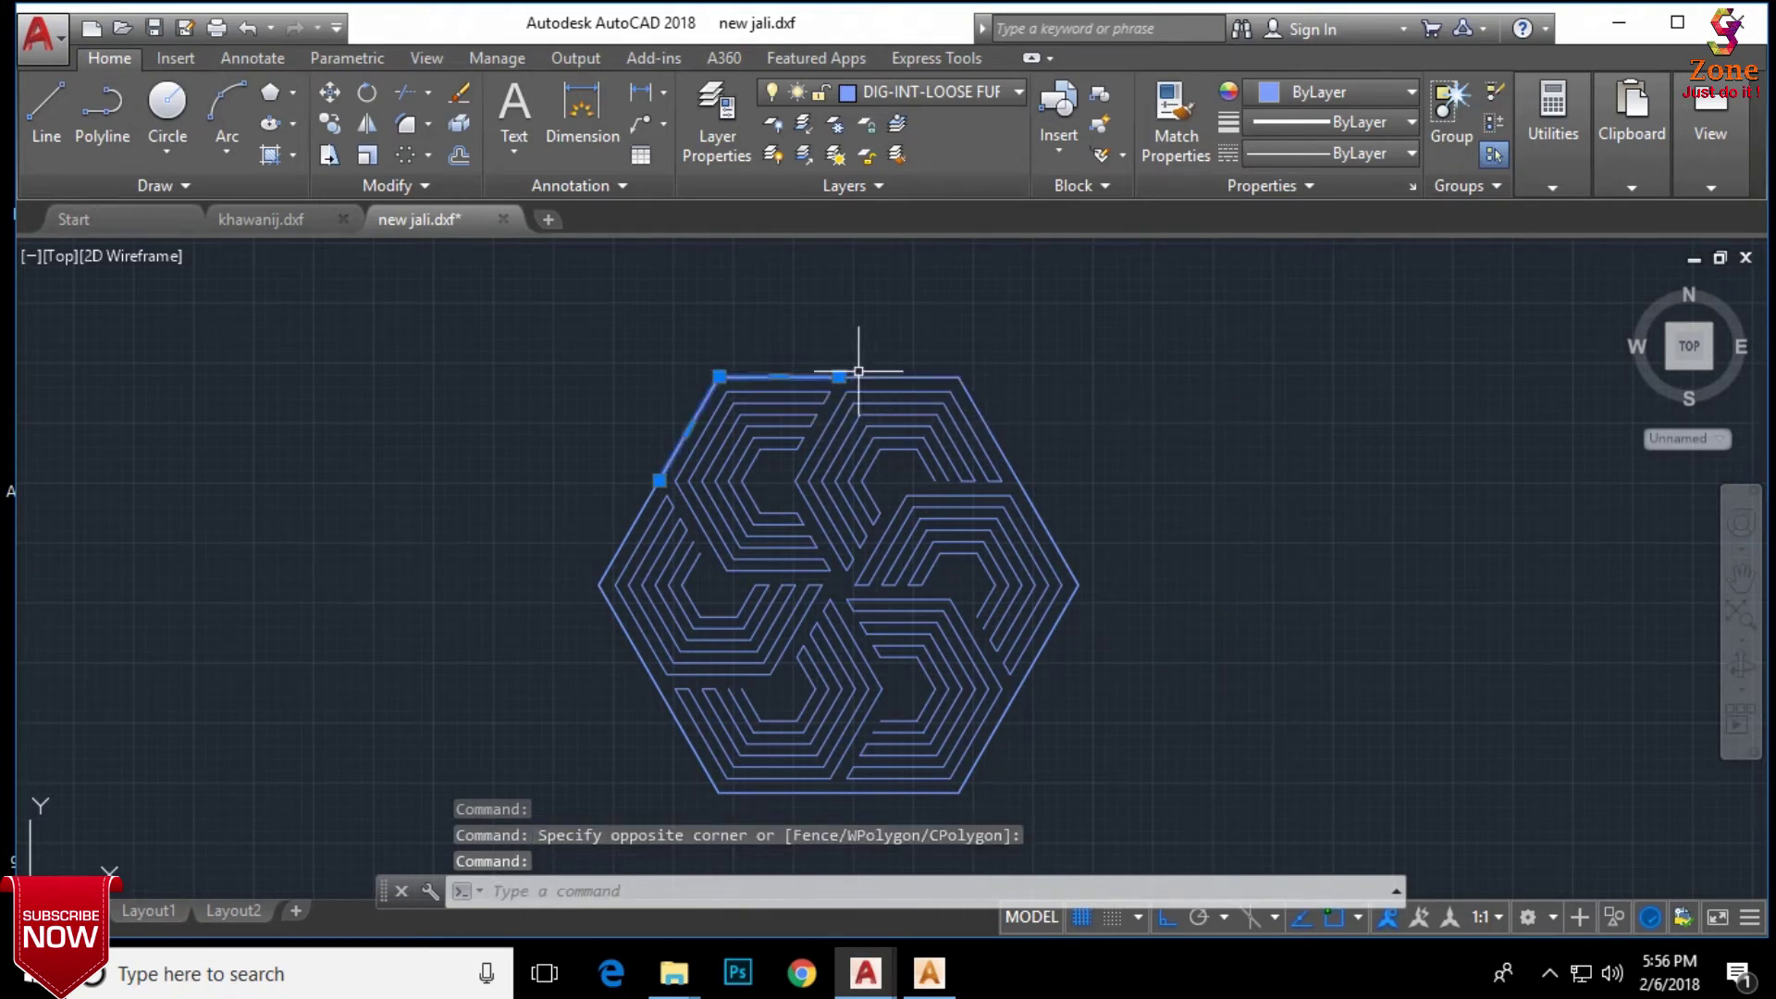
pyautogui.click(986, 418)
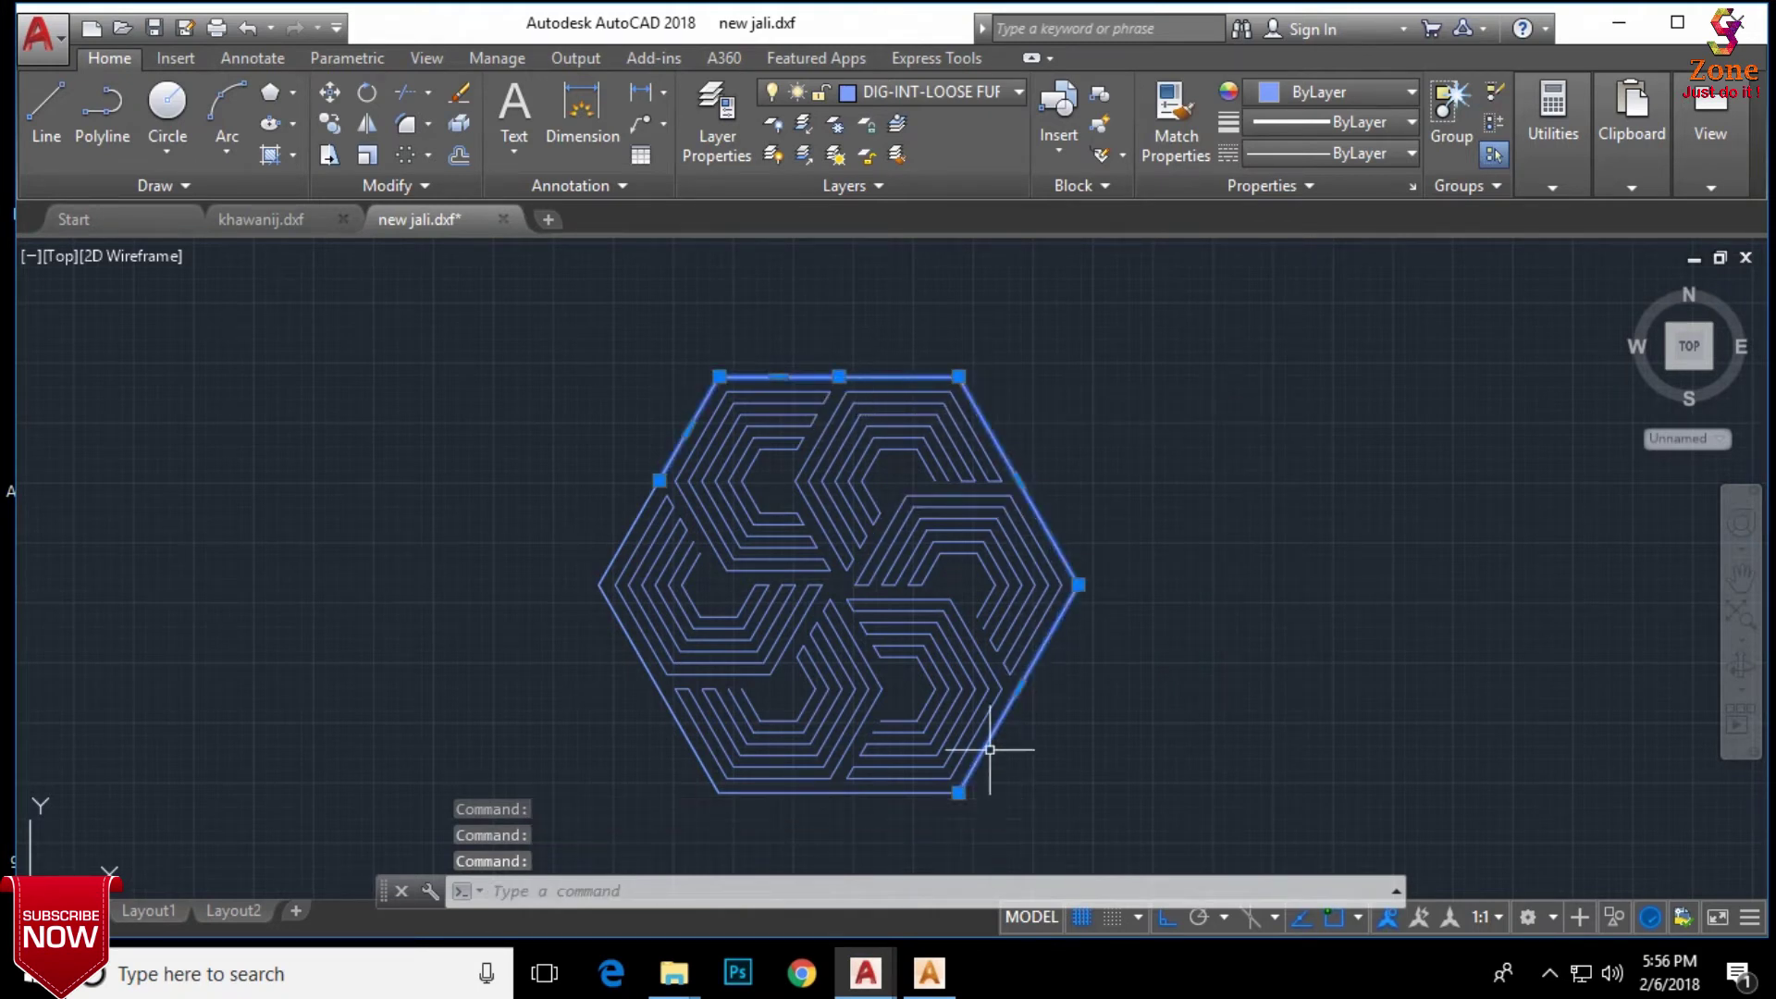
pyautogui.click(783, 793)
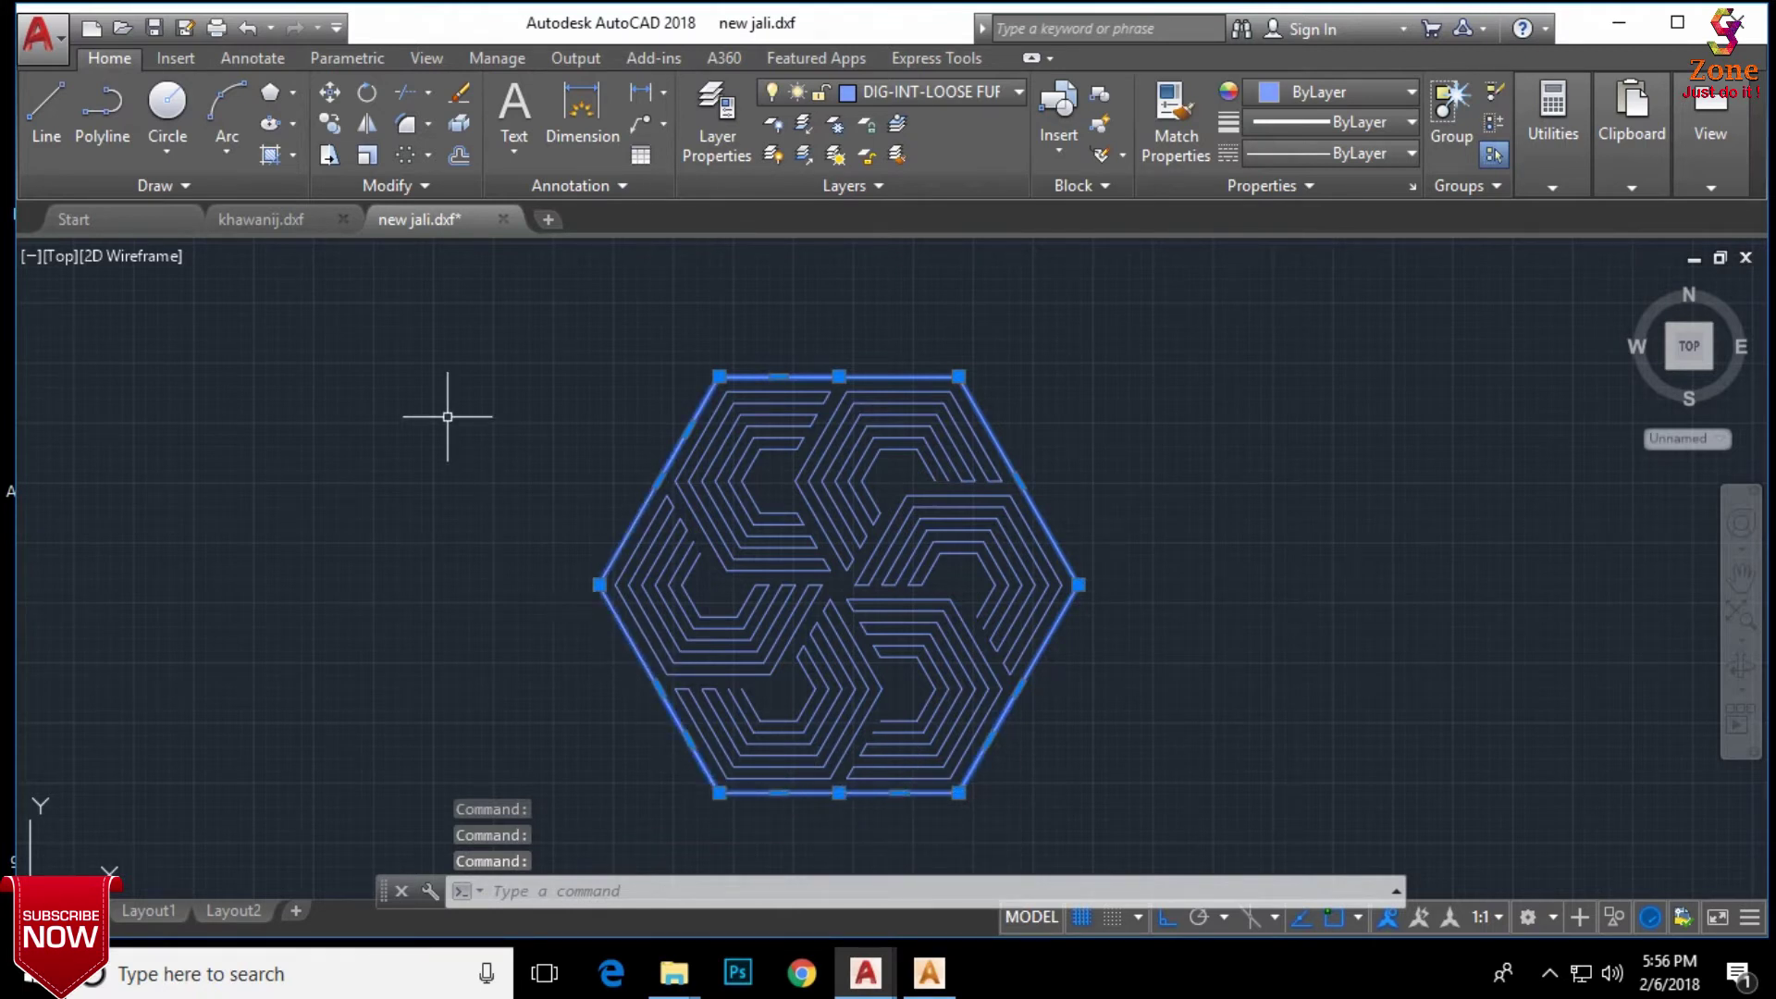
pyautogui.press('Delete')
pyautogui.scroll(-2, 997, 418)
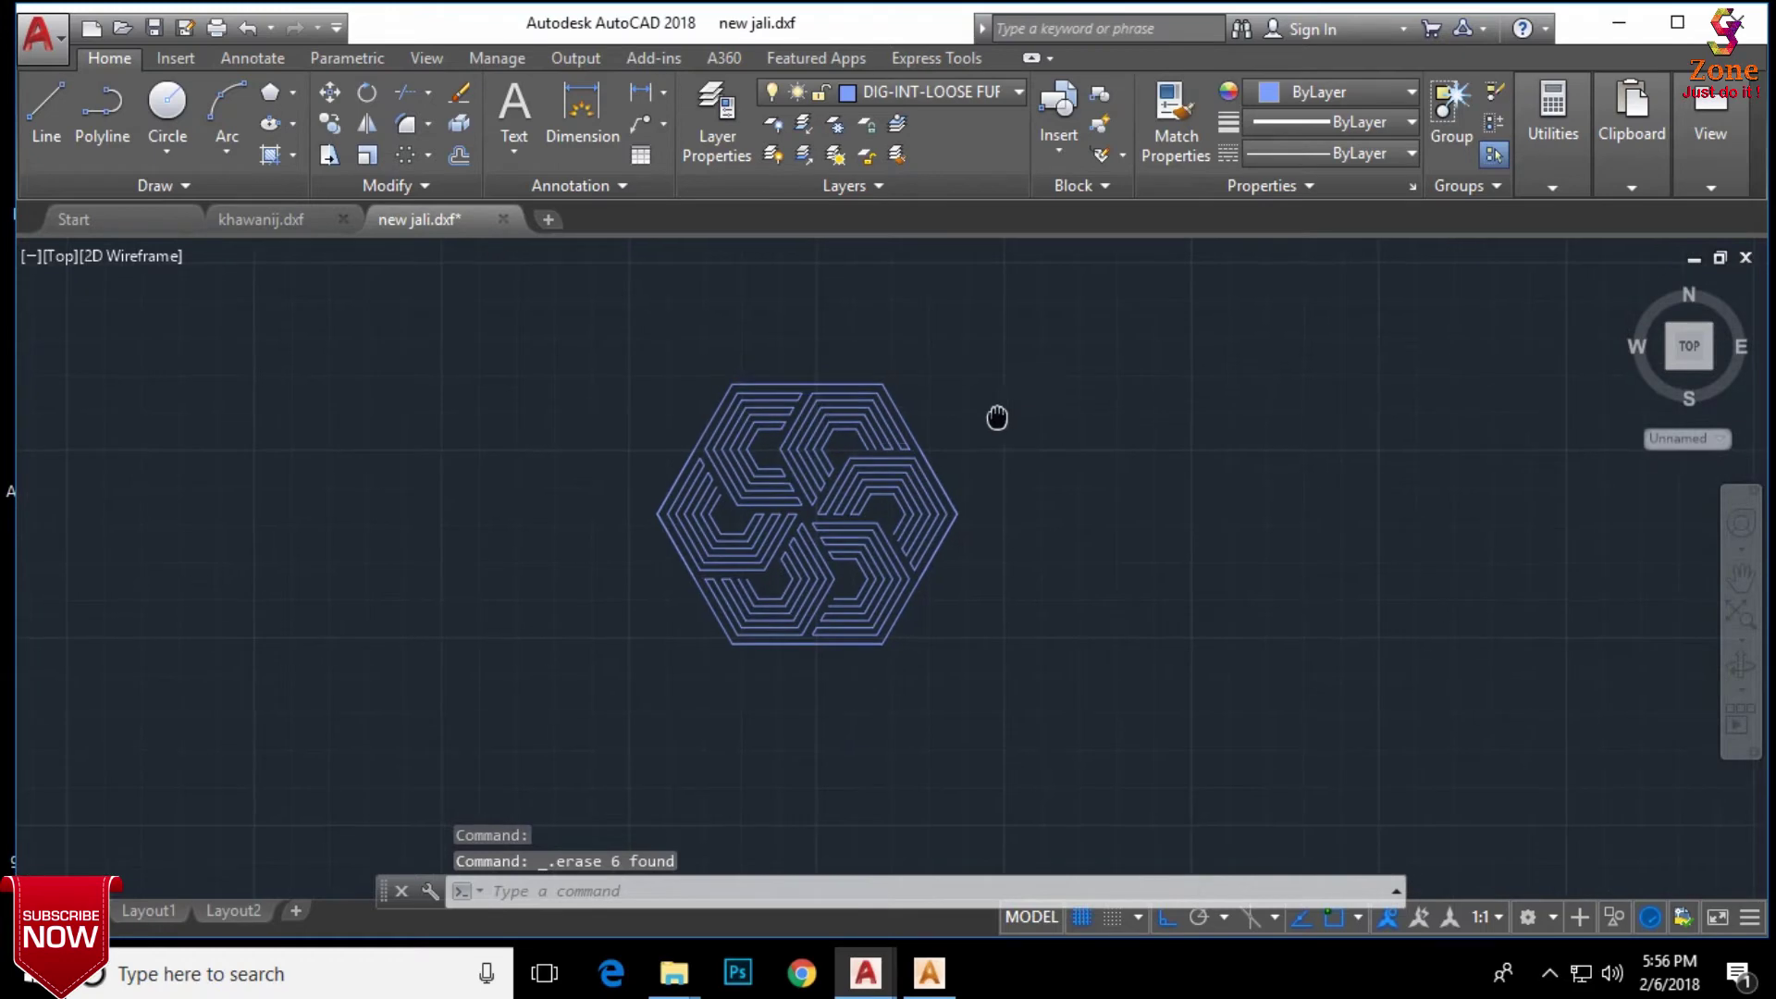
pyautogui.click(555, 674)
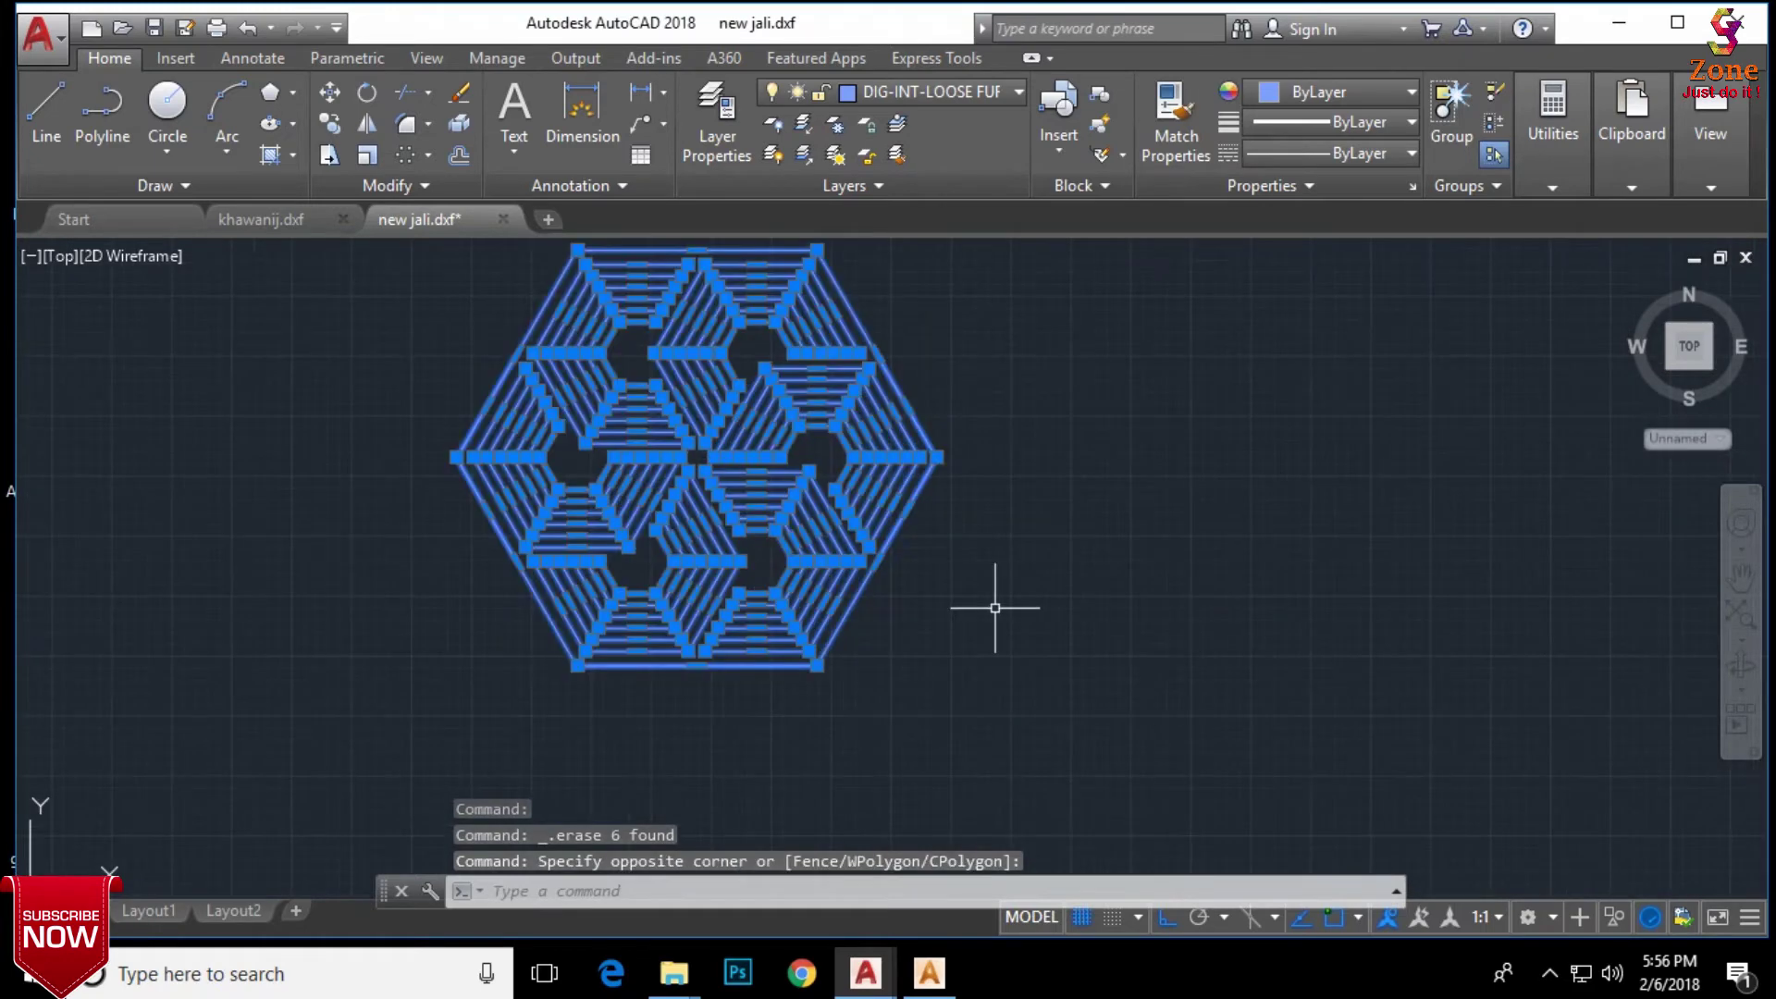
pyautogui.scroll(4, 822, 381)
pyautogui.scroll(-4, 1017, 426)
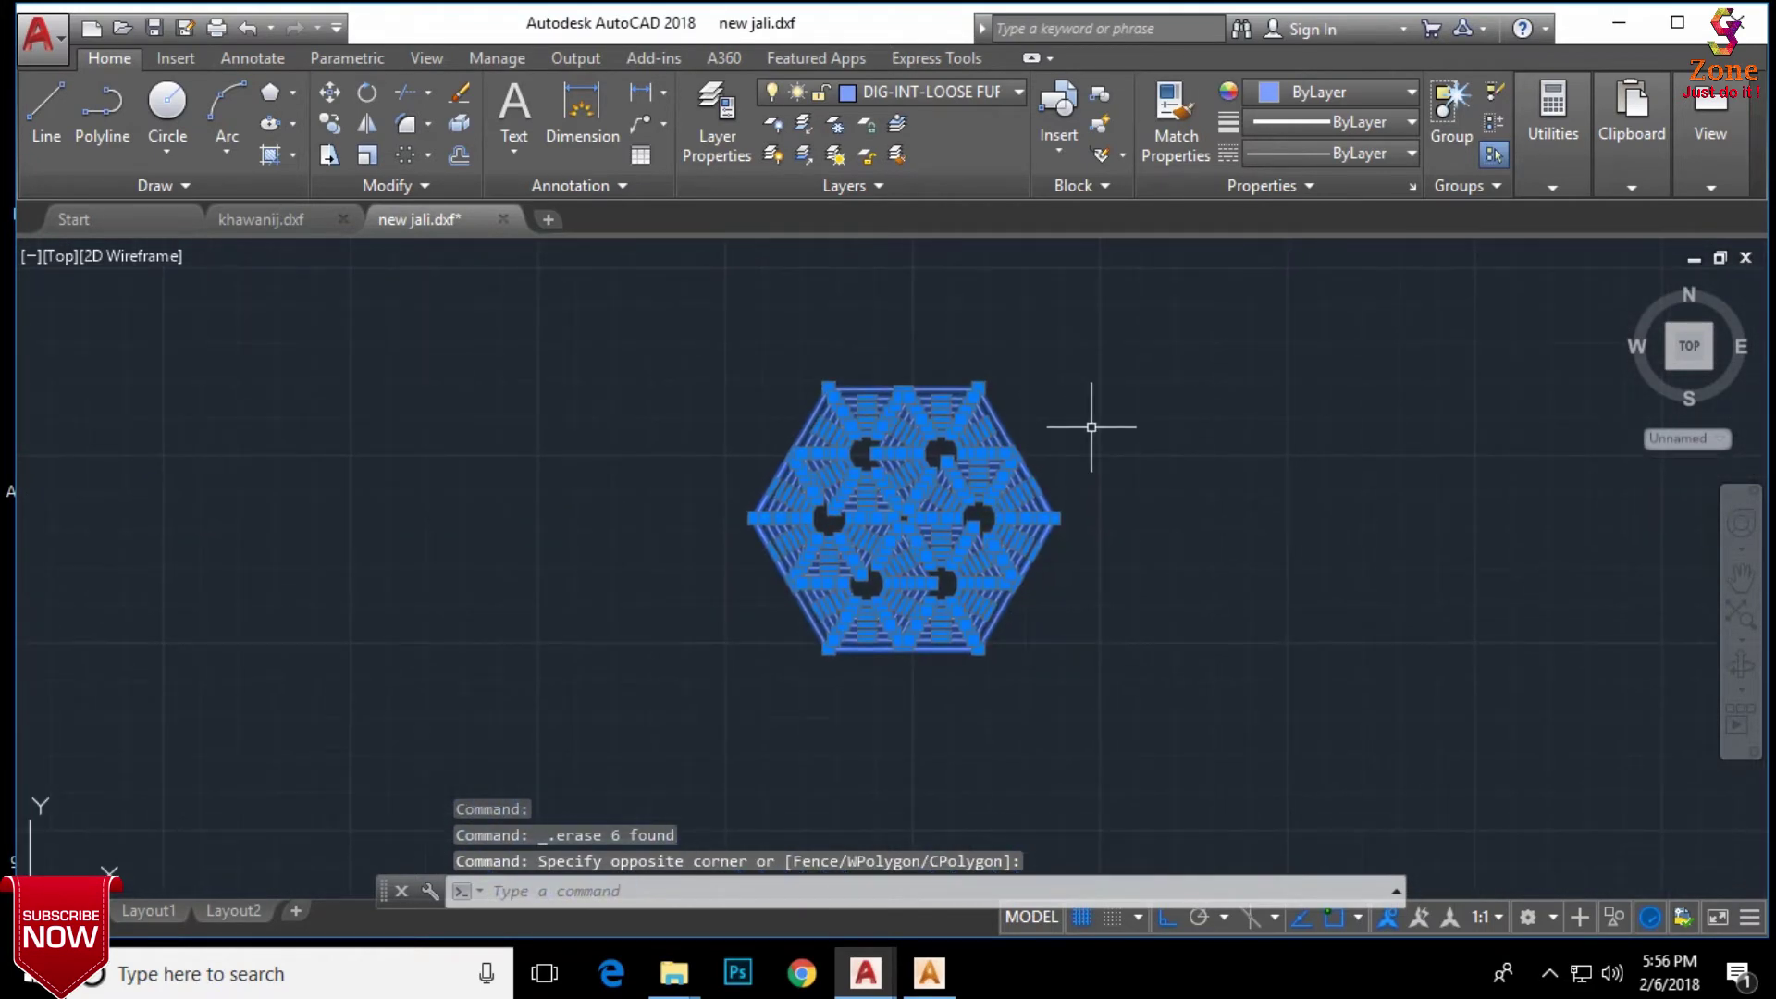
pyautogui.scroll(2, 1015, 419)
pyautogui.press('Escape')
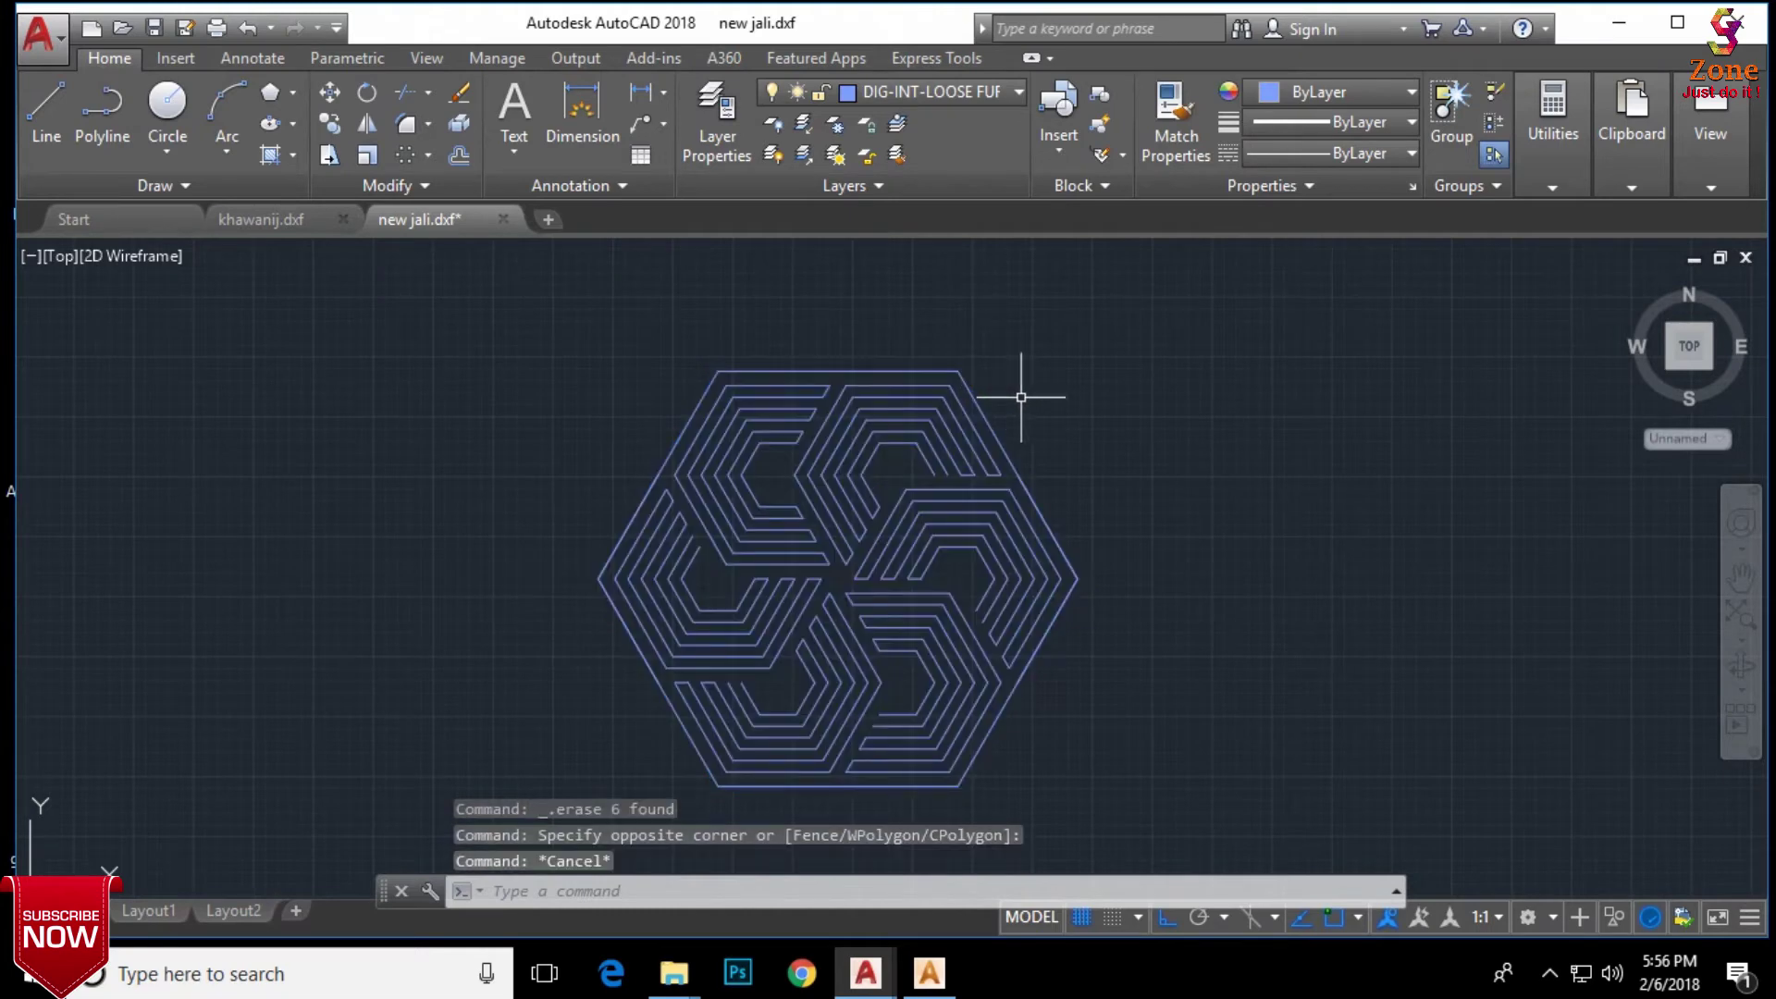
pyautogui.click(48, 104)
pyautogui.click(47, 103)
pyautogui.scroll(2, 838, 517)
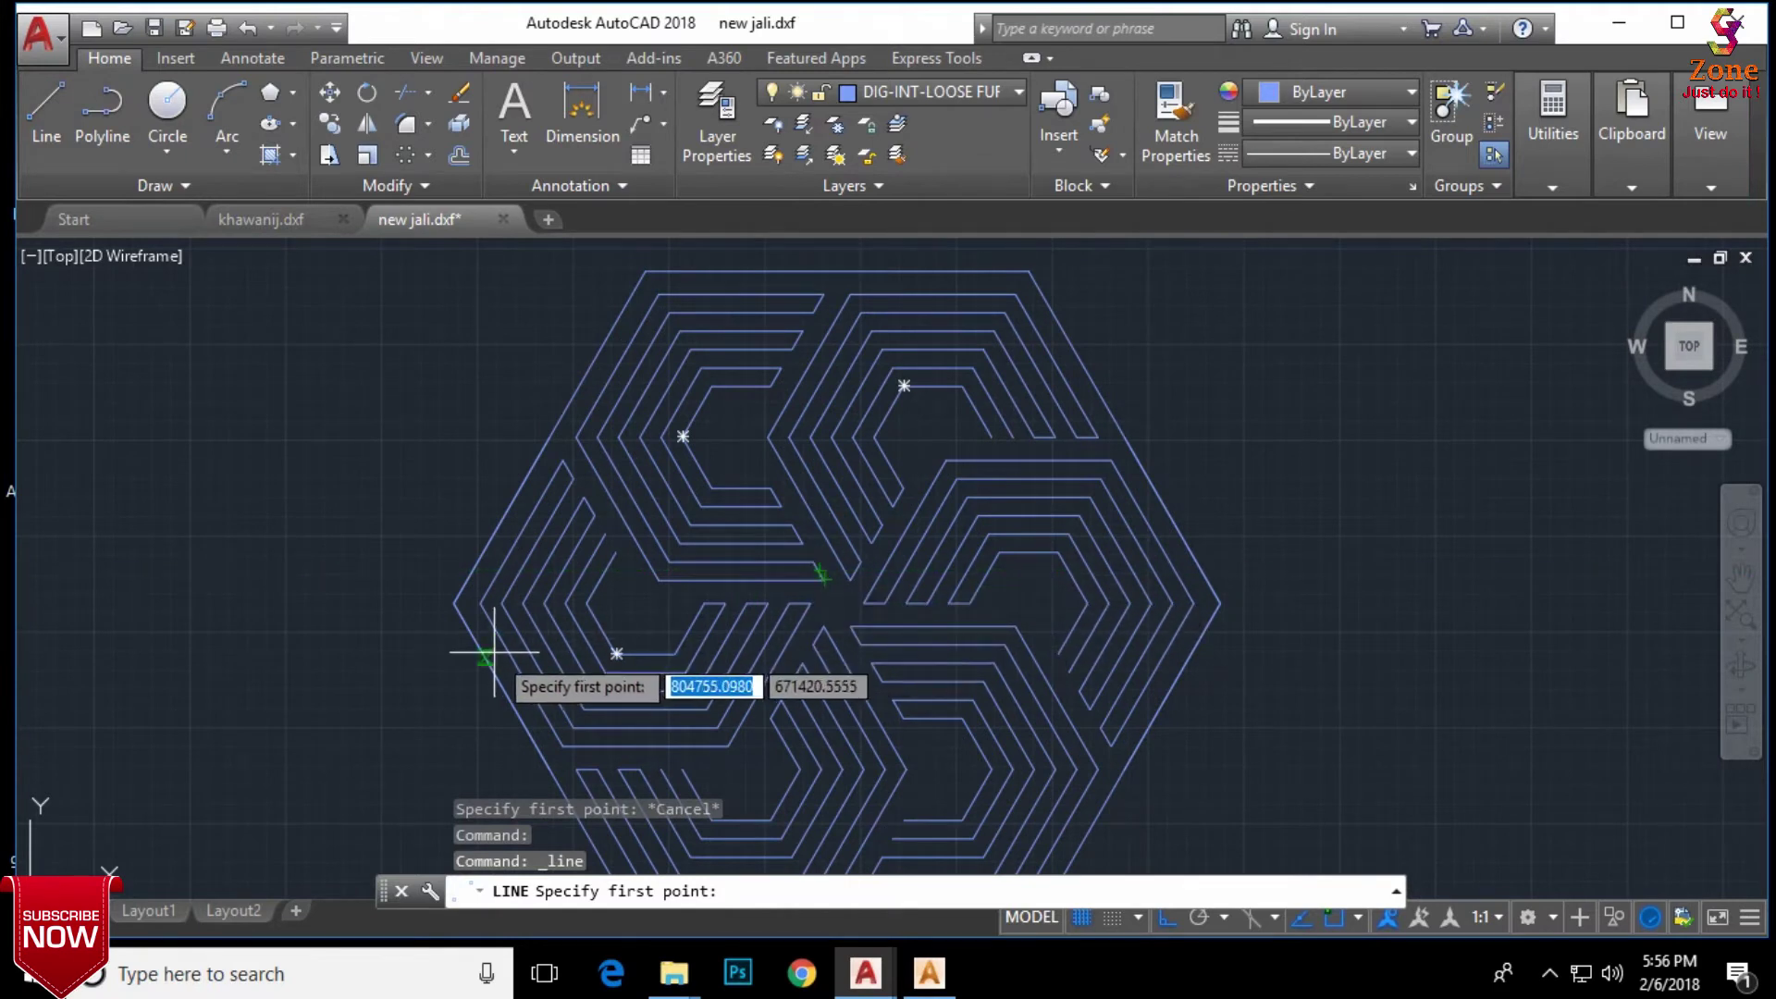
pyautogui.press('Escape')
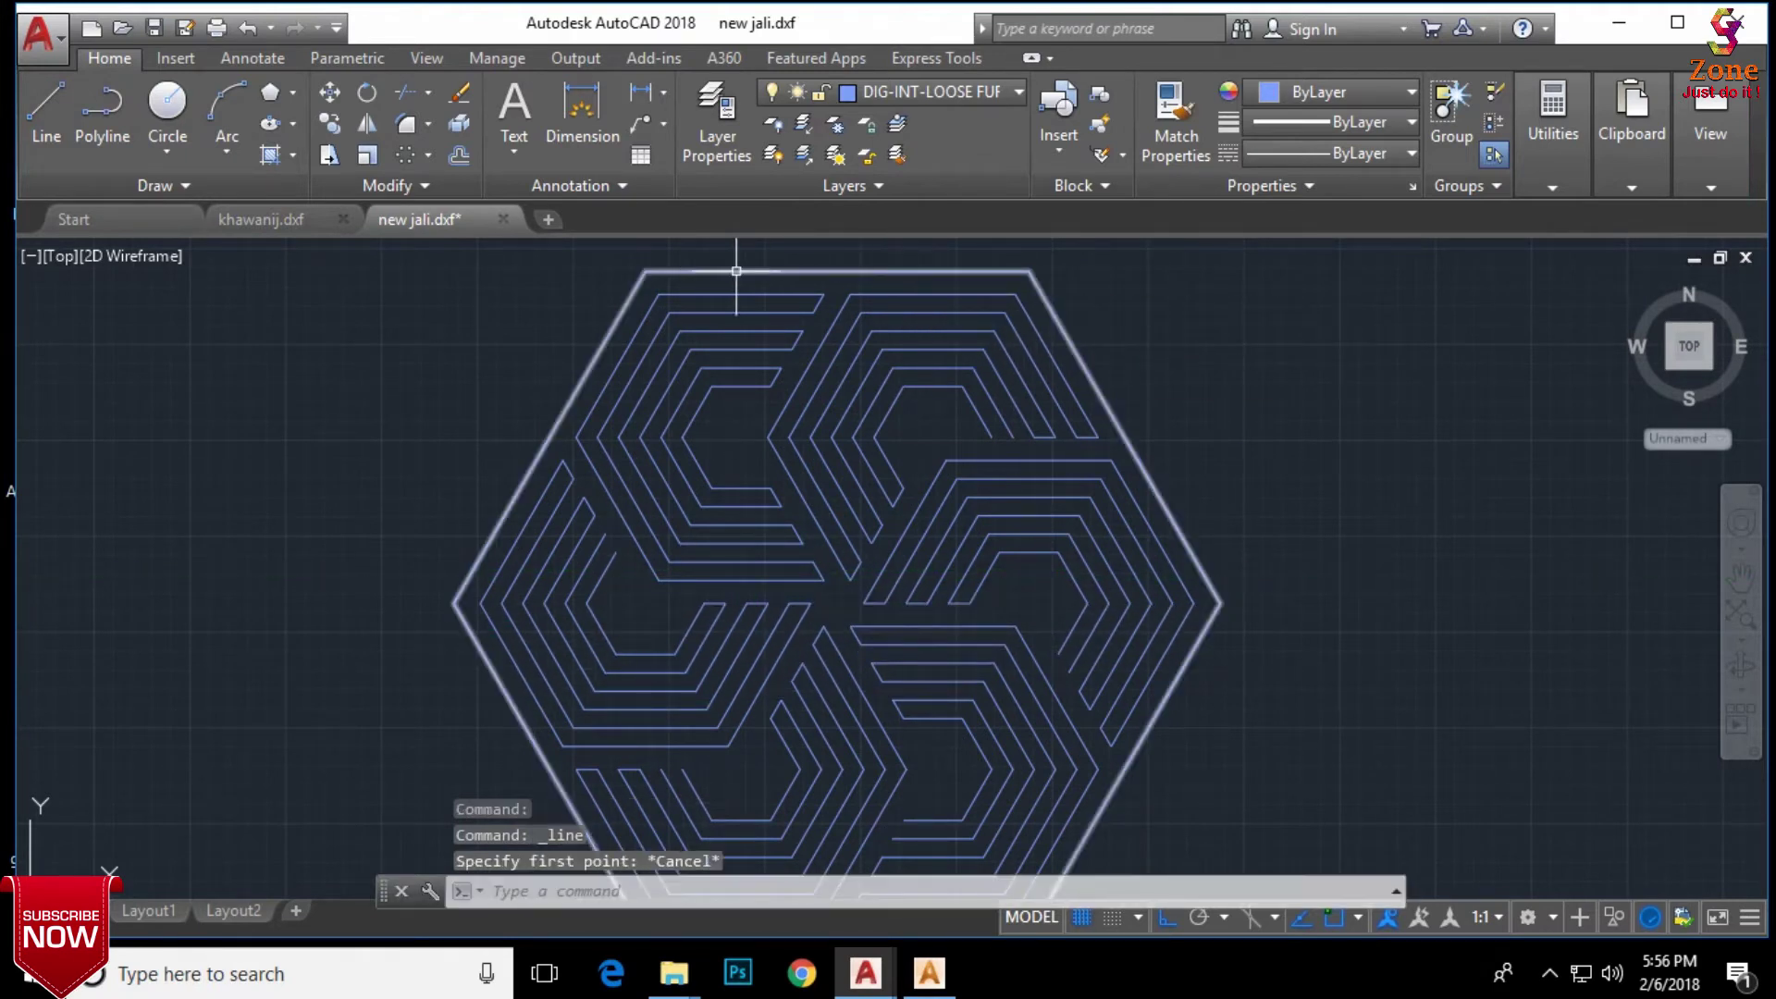
# Step: Draw a reference line along the upper inner edge of the hexagon, joining the outer corners of the two upper band nests
pyautogui.click(41, 103)
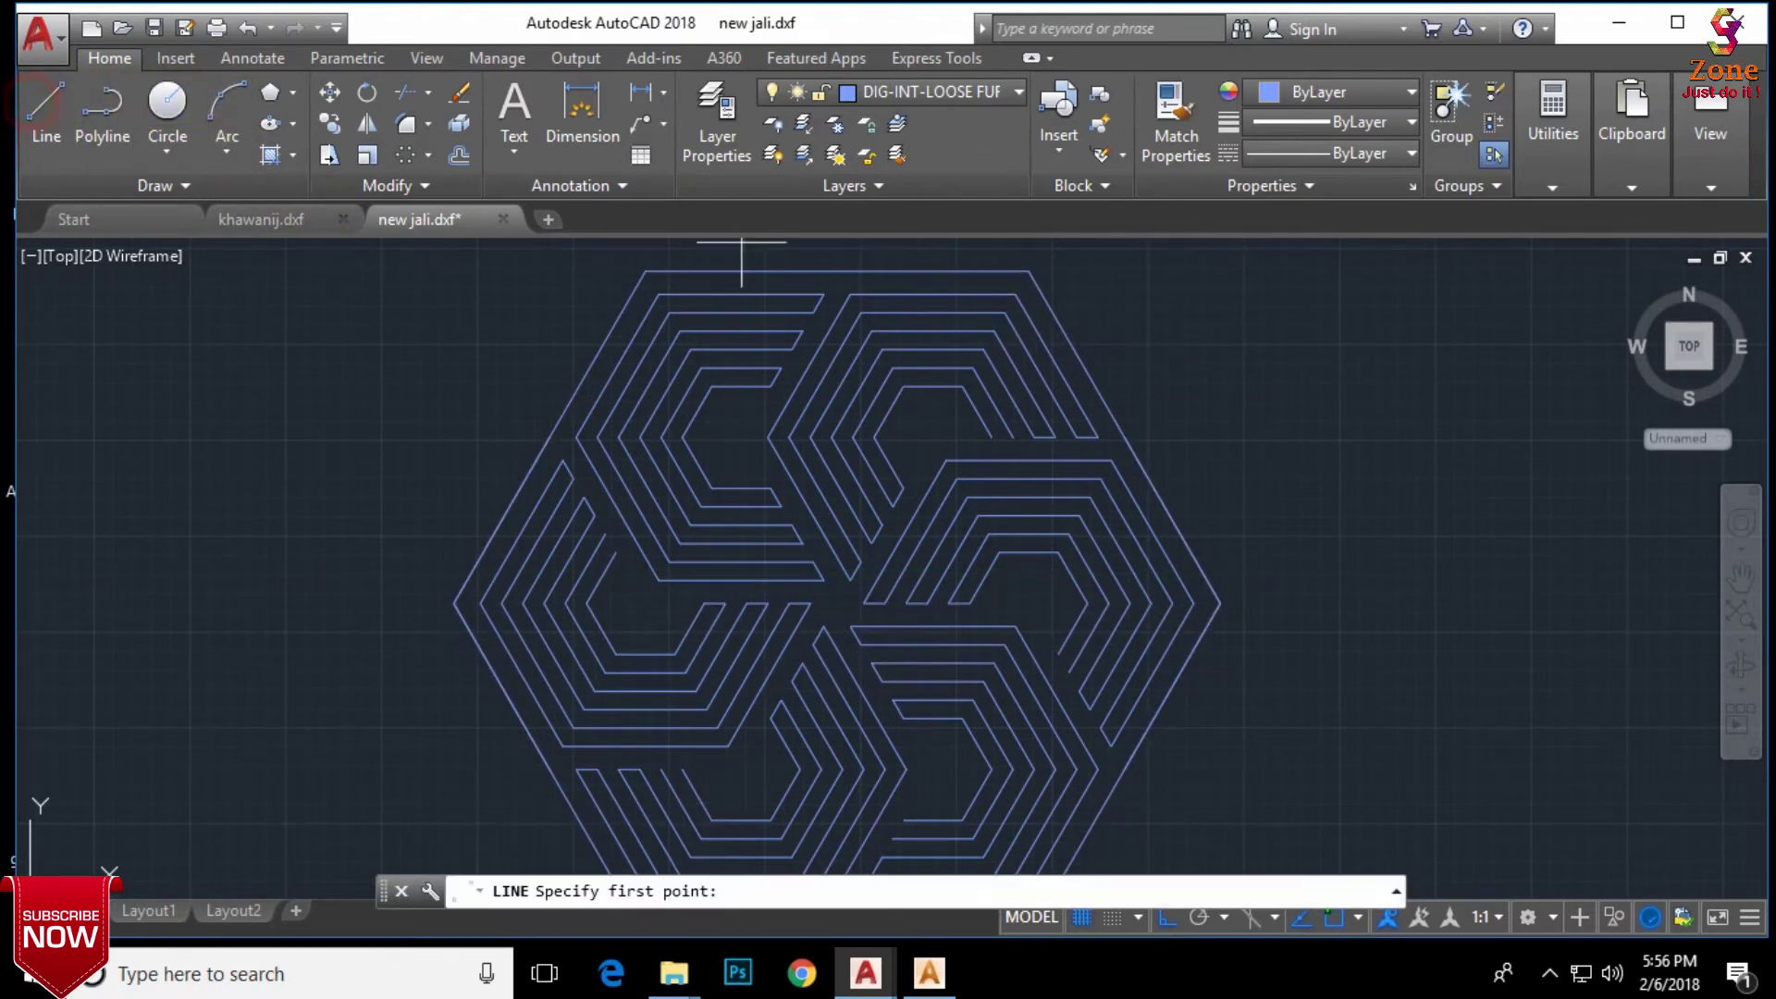
pyautogui.click(659, 294)
pyautogui.click(1015, 293)
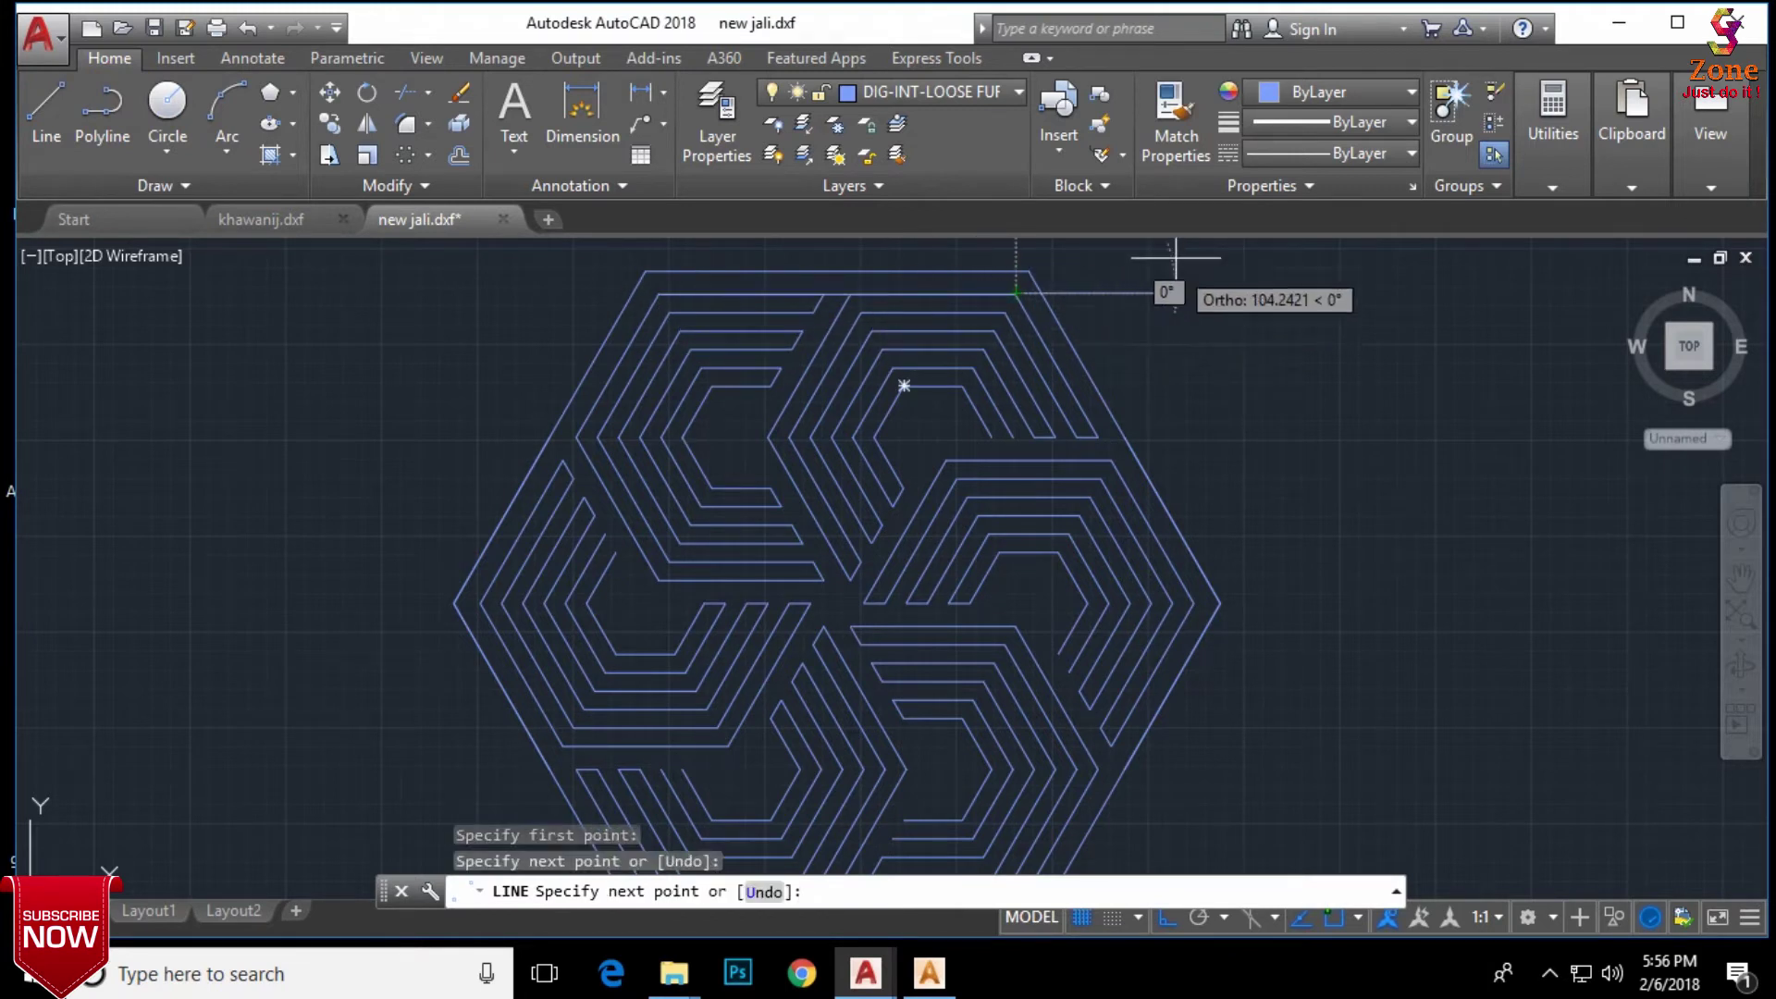
pyautogui.press('Escape')
pyautogui.scroll(-2, 1193, 351)
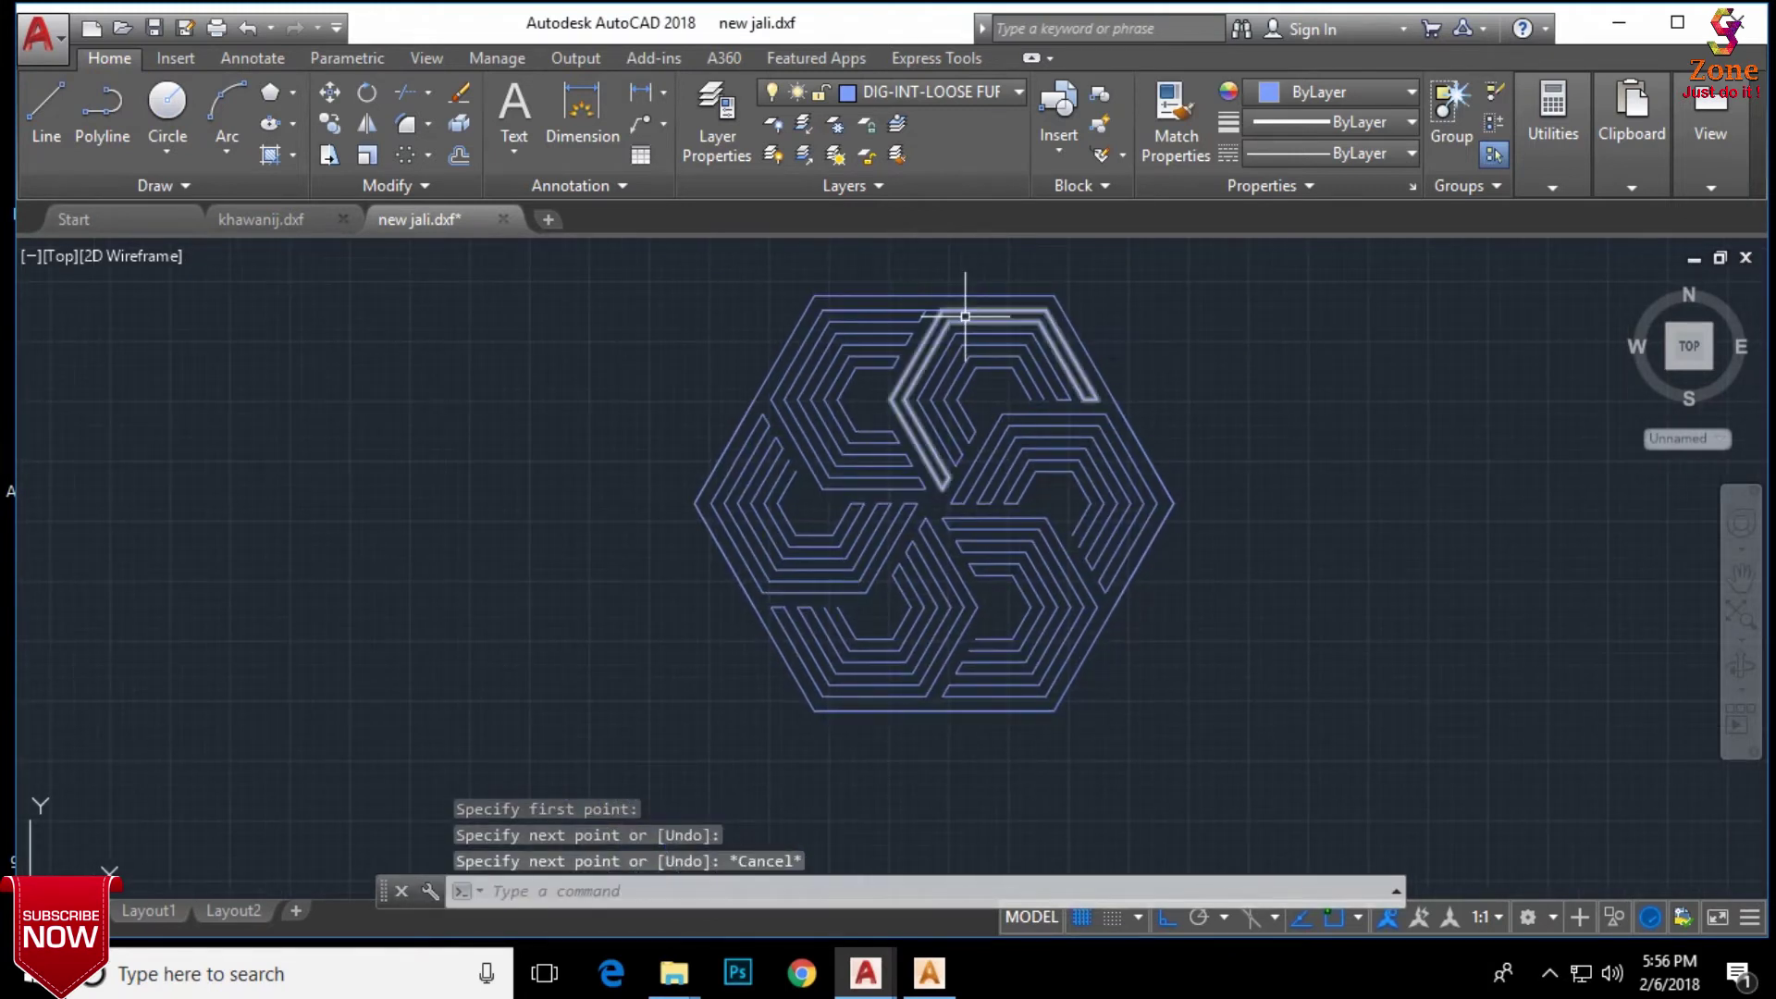
# Step: Copy the whole hexagon upward so the midpoint of its lower outline edge meets the midpoint of the reference line
pyautogui.click(1157, 269)
pyautogui.click(703, 758)
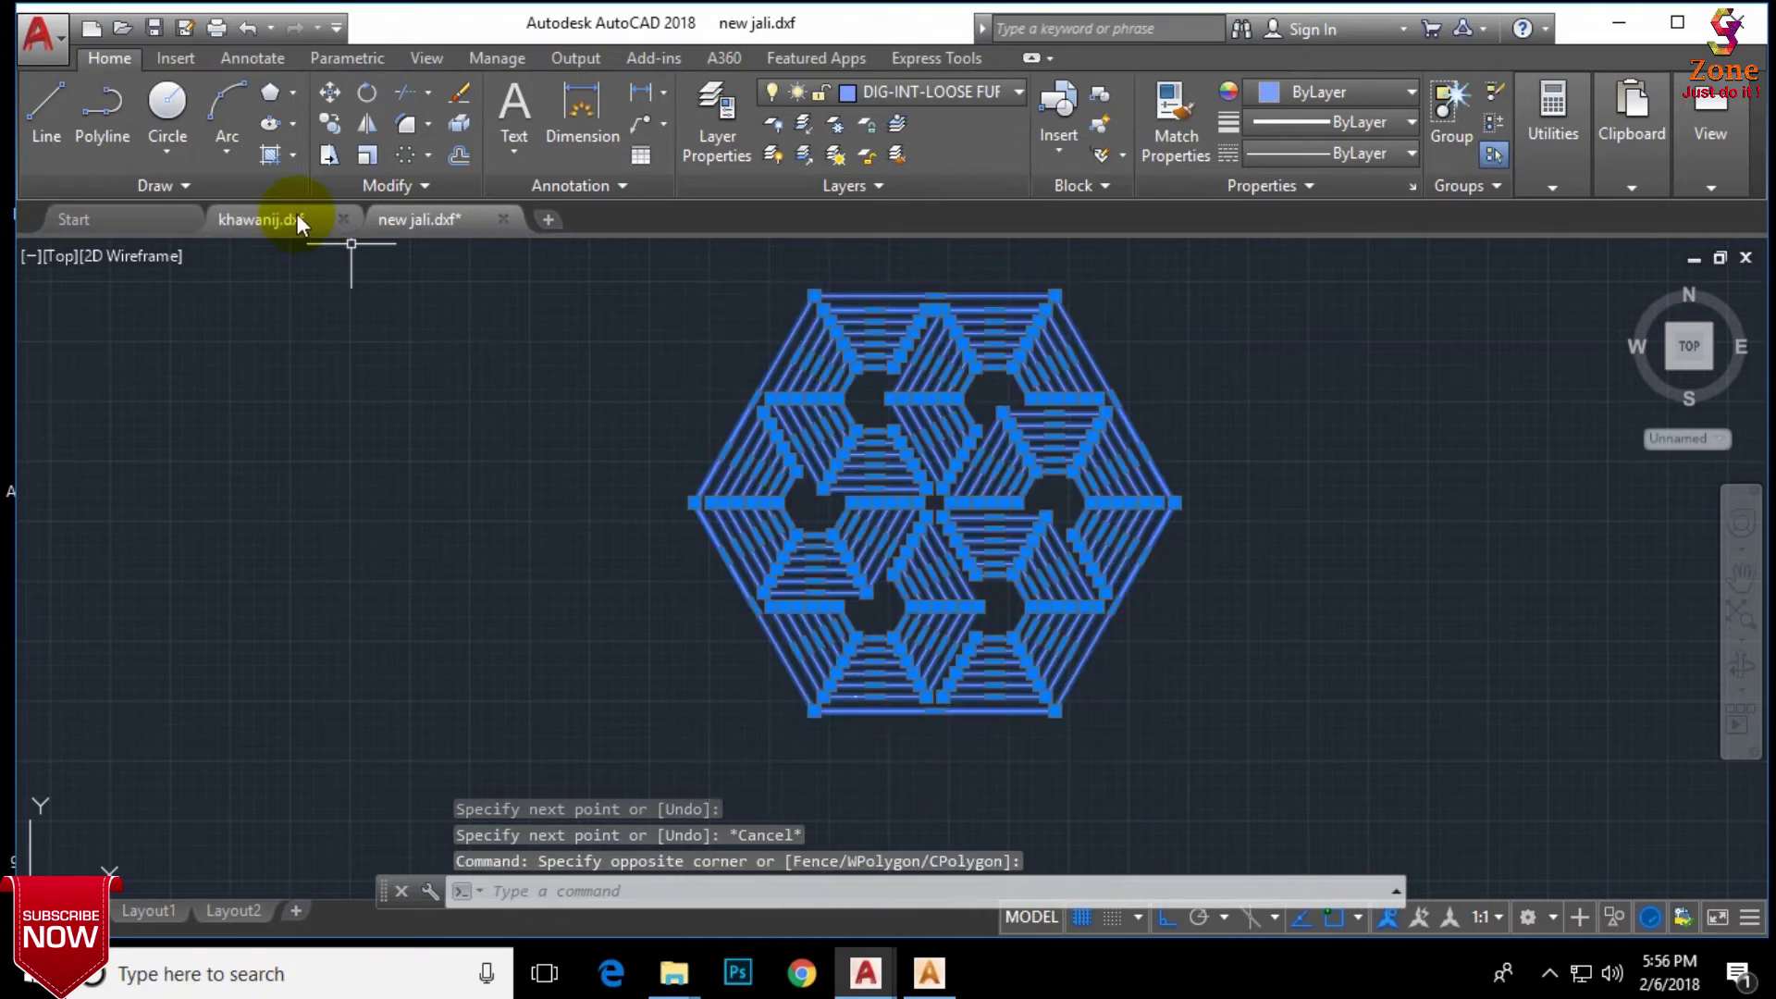
pyautogui.click(331, 124)
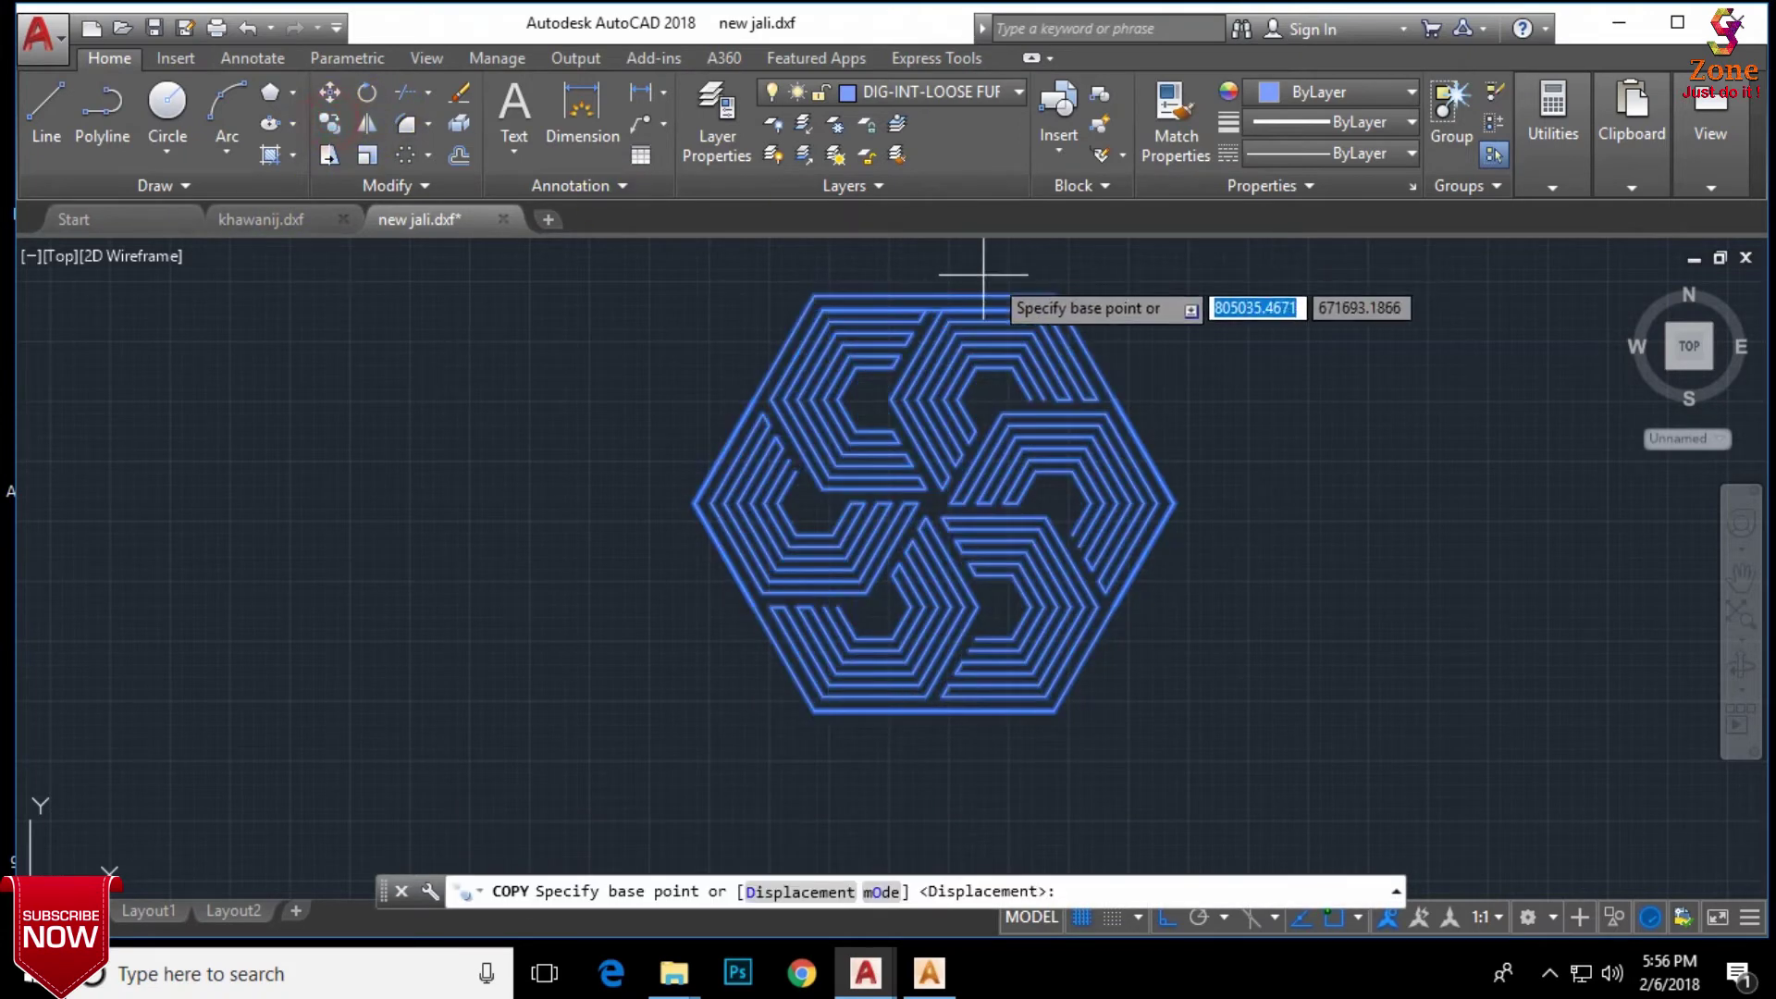
pyautogui.click(934, 296)
pyautogui.scroll(4, 936, 686)
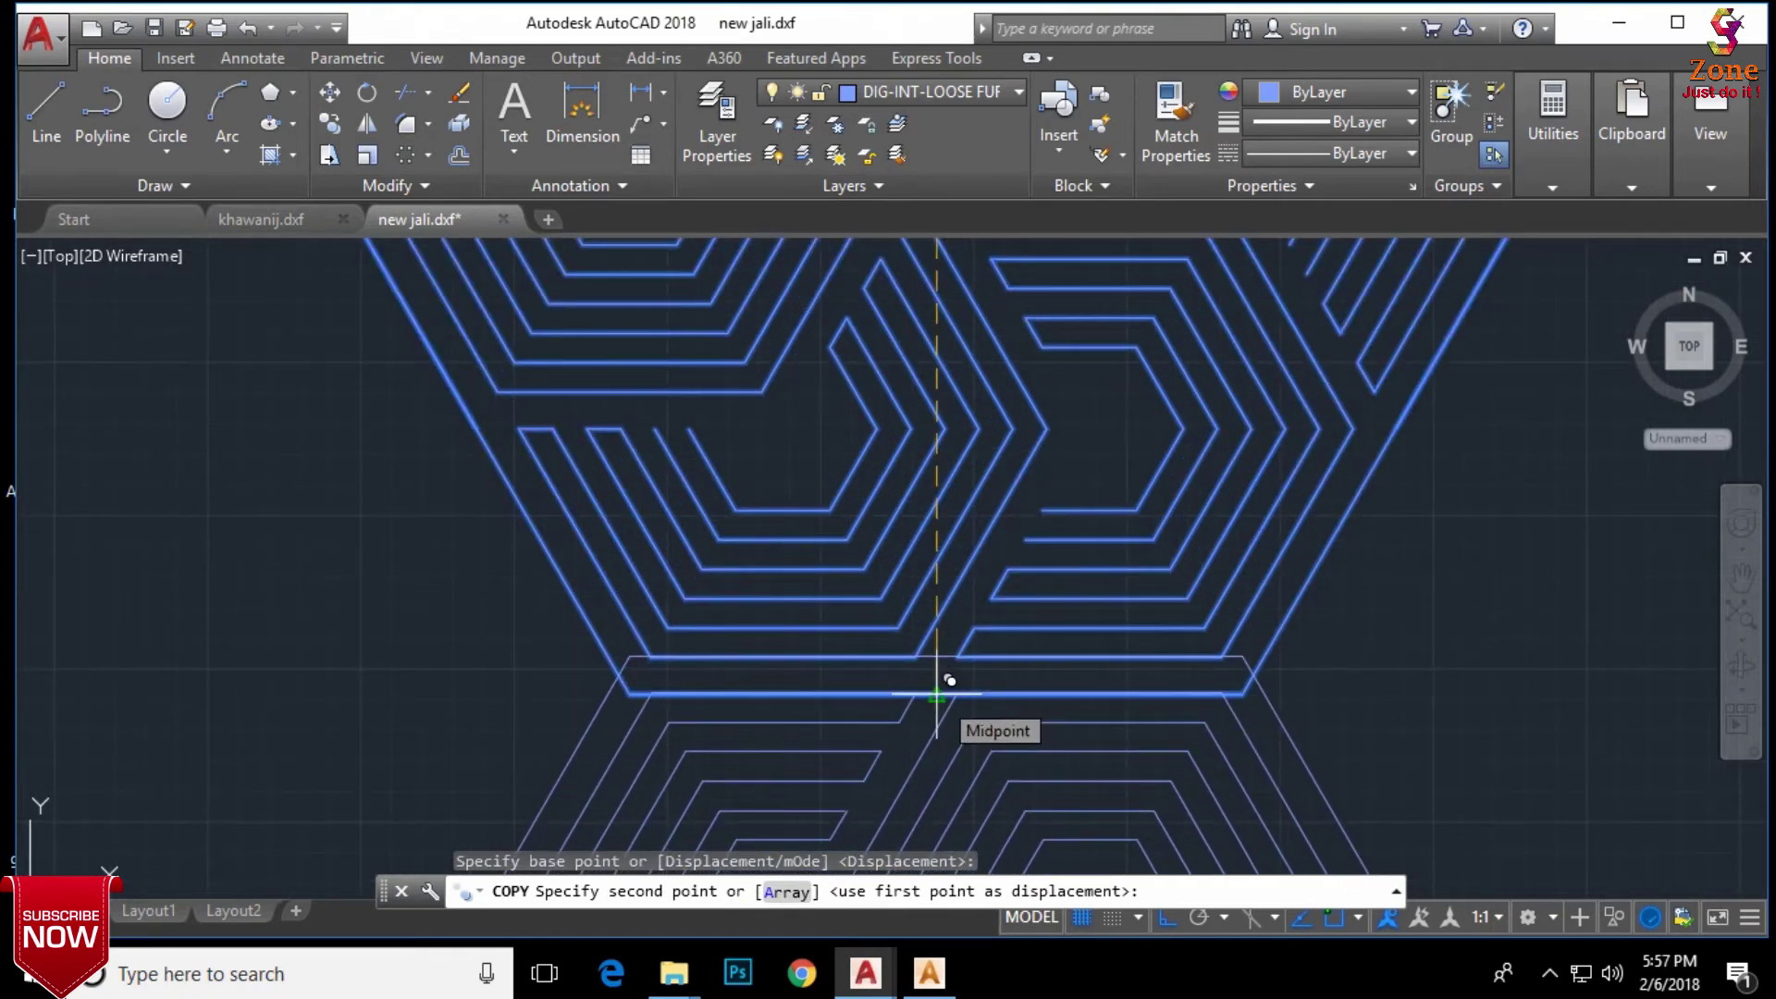
pyautogui.scroll(2, 936, 692)
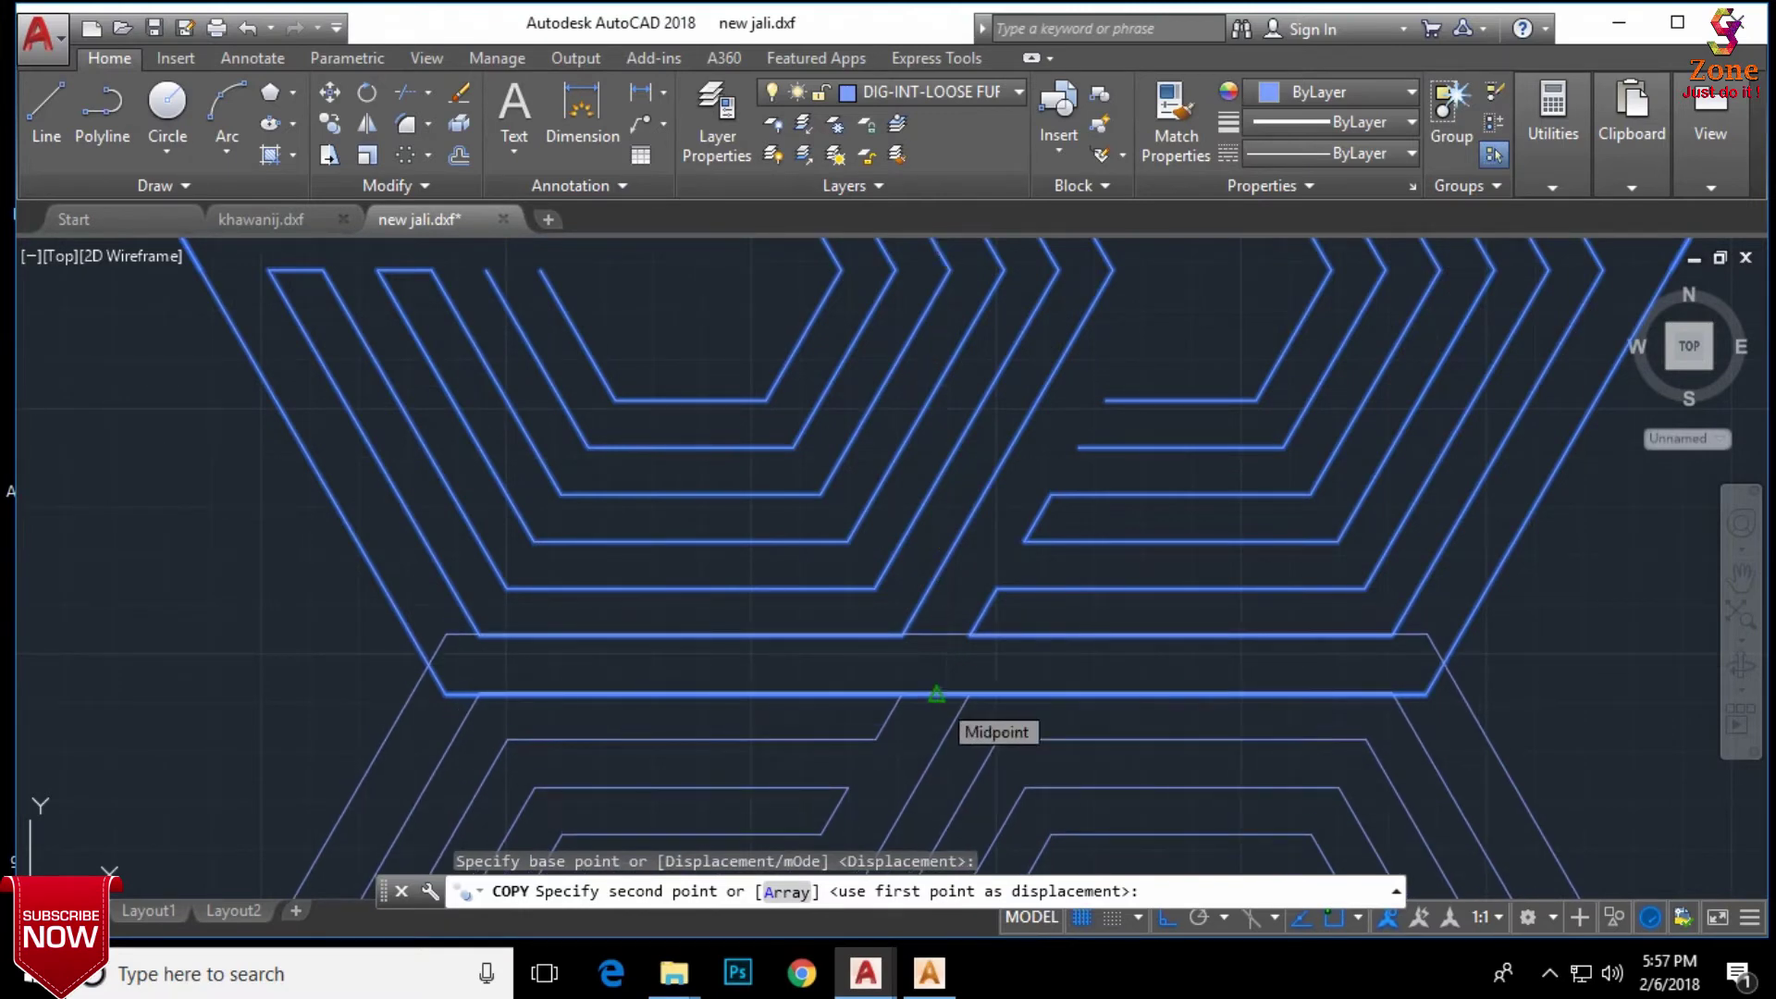
pyautogui.click(936, 694)
pyautogui.press('Escape')
pyautogui.scroll(-2, 872, 566)
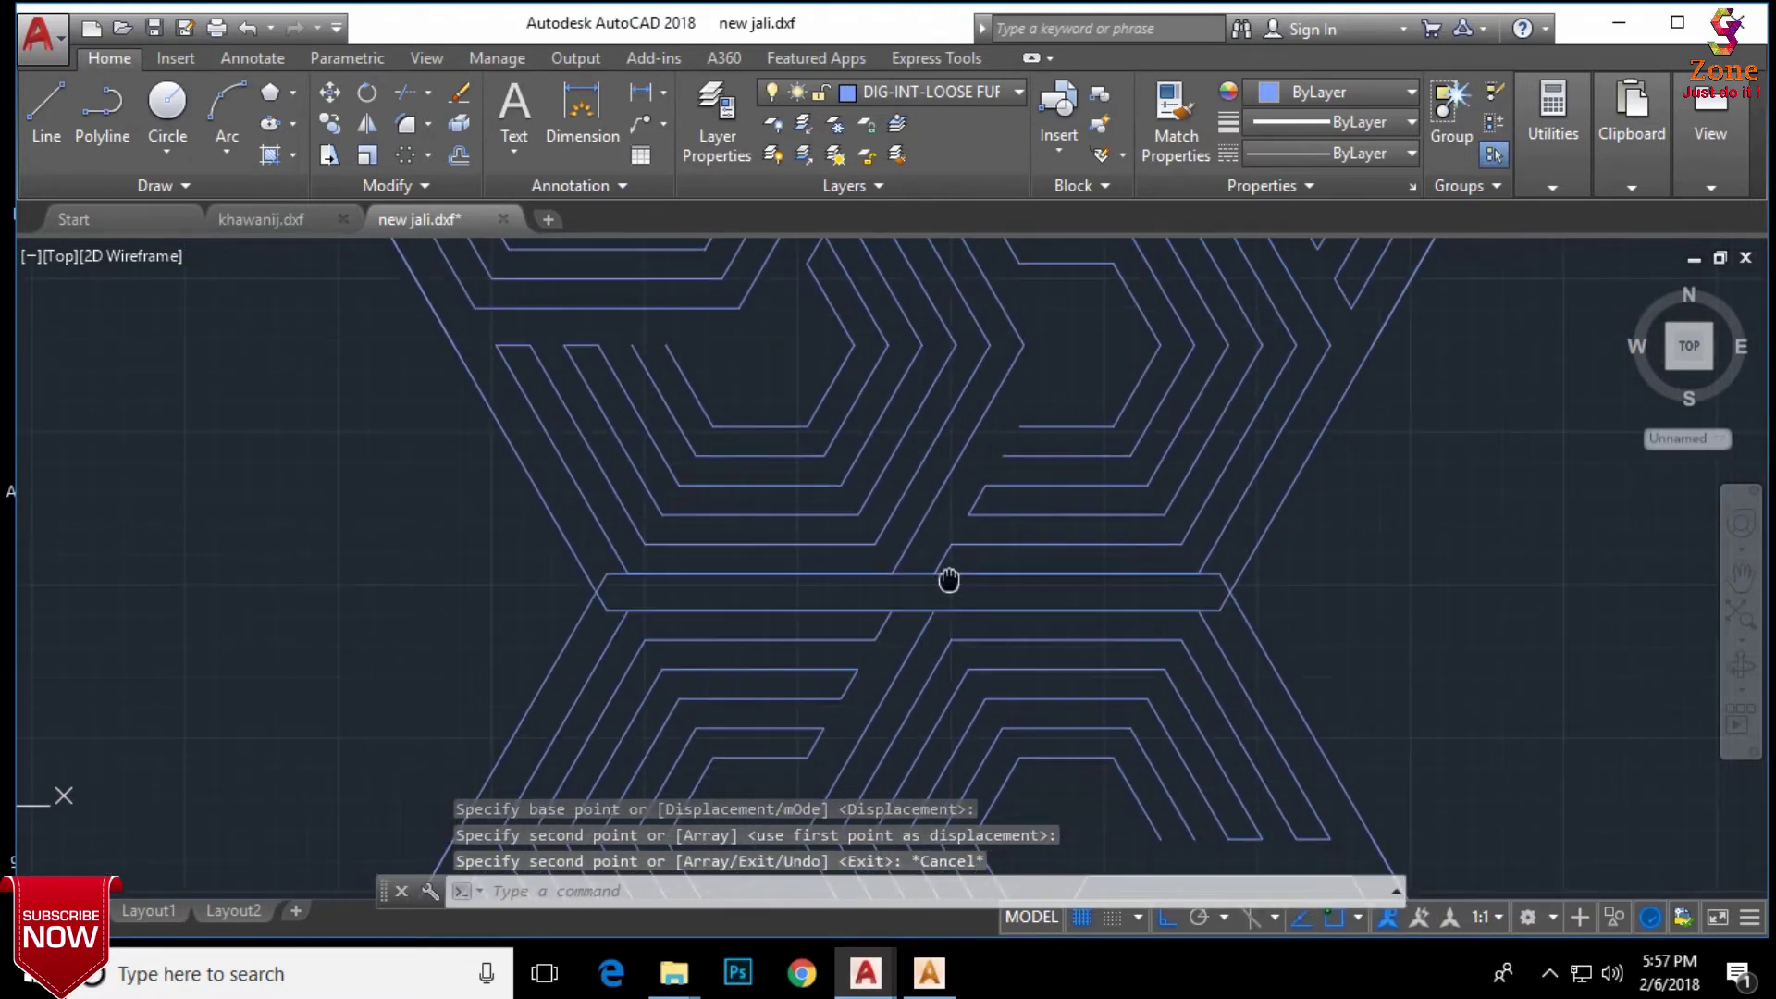
# Step: Erase the reference line on the upper inner edge of the lower hexagon
pyautogui.scroll(-2, 698, 560)
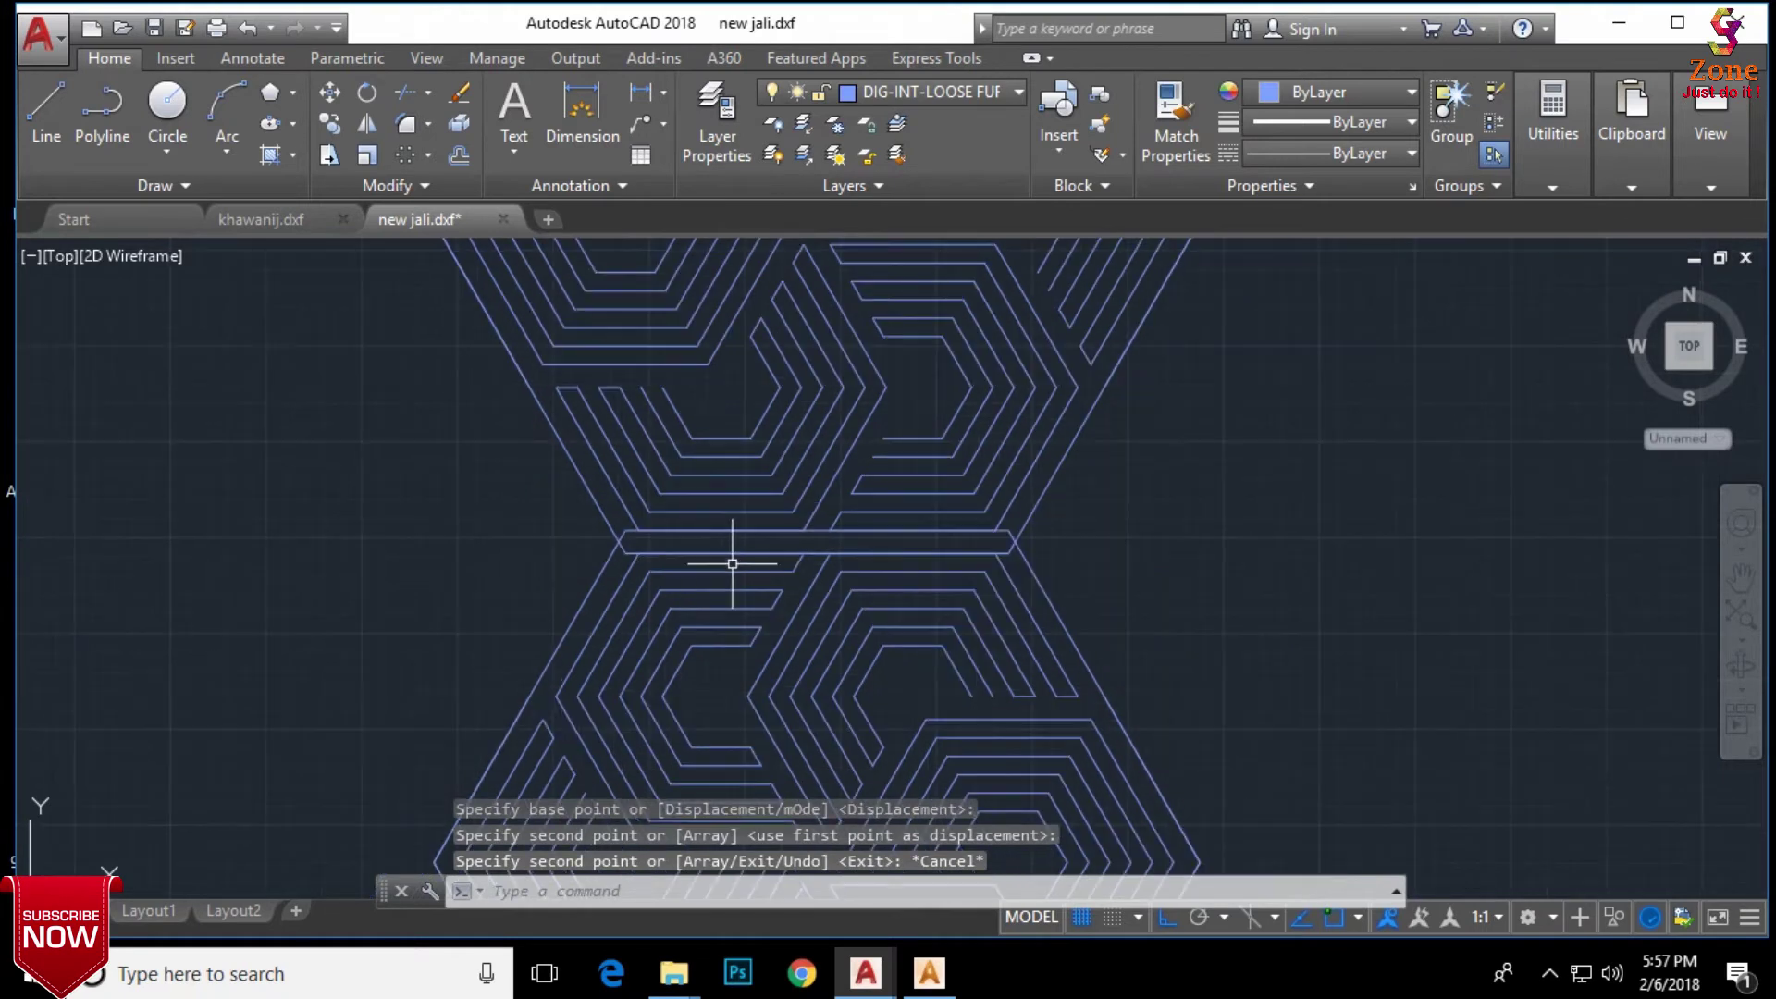
pyautogui.moveTo(857, 550); pyautogui.dragTo(867, 527, button='middle')
pyautogui.click(821, 529)
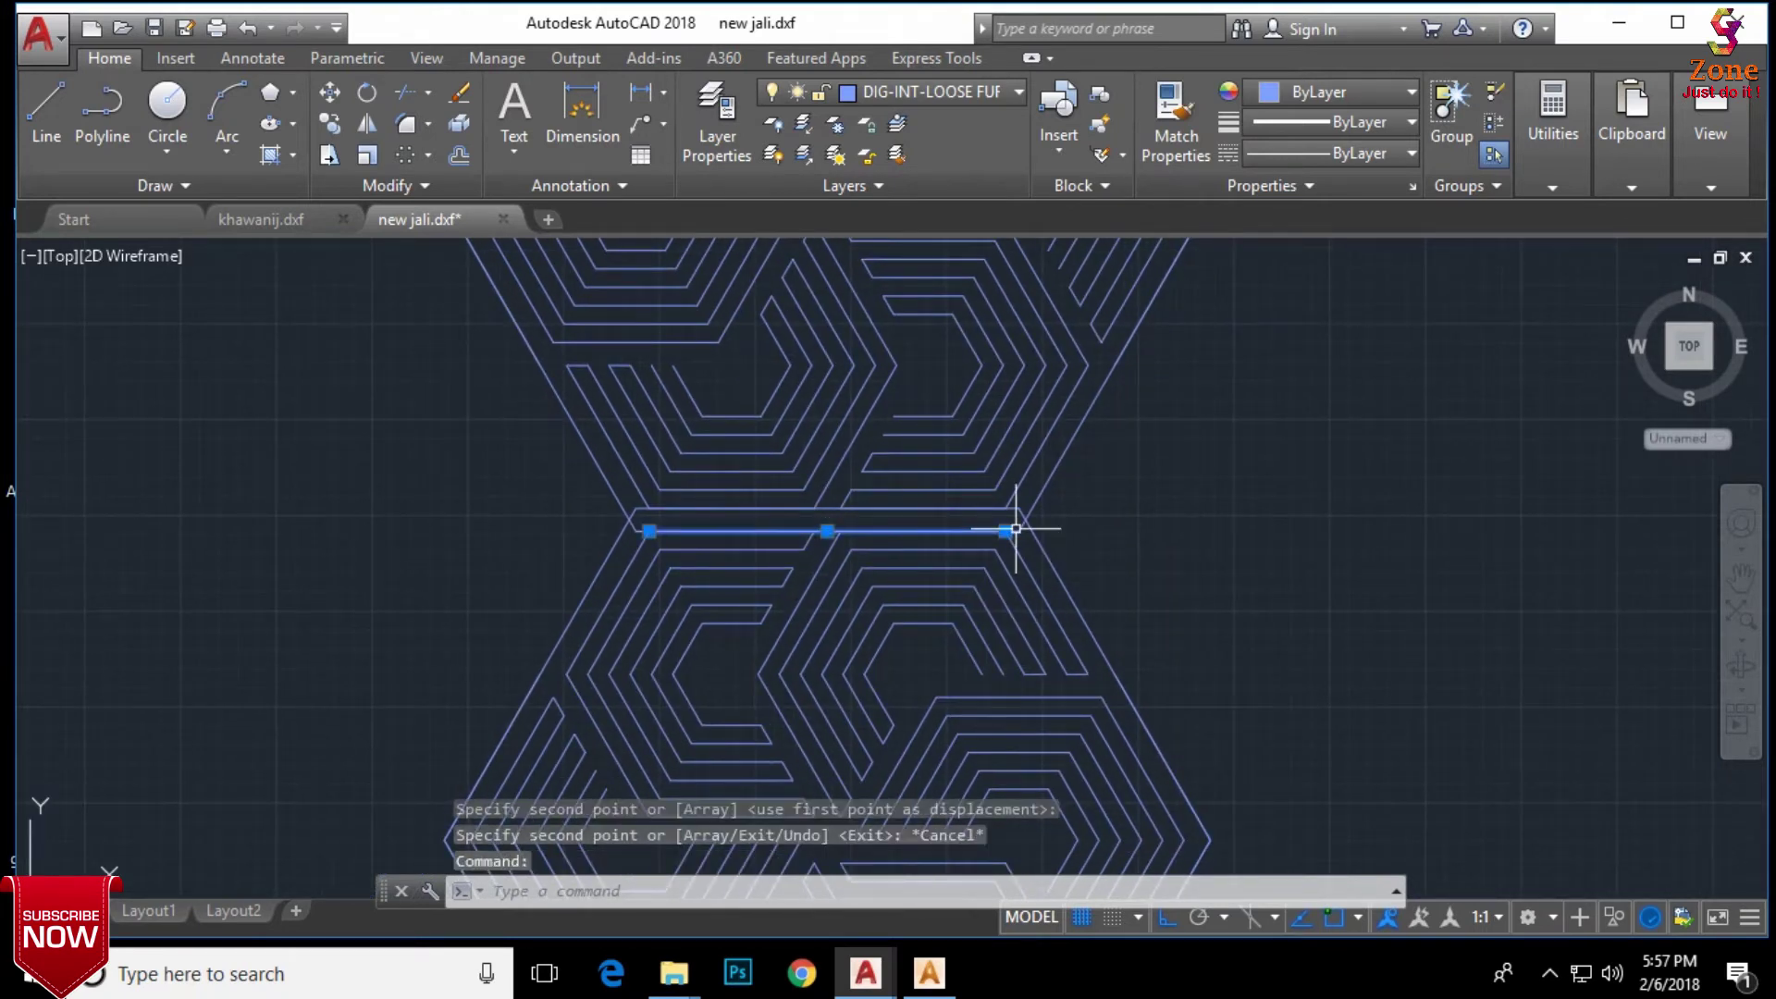
pyautogui.press('Delete')
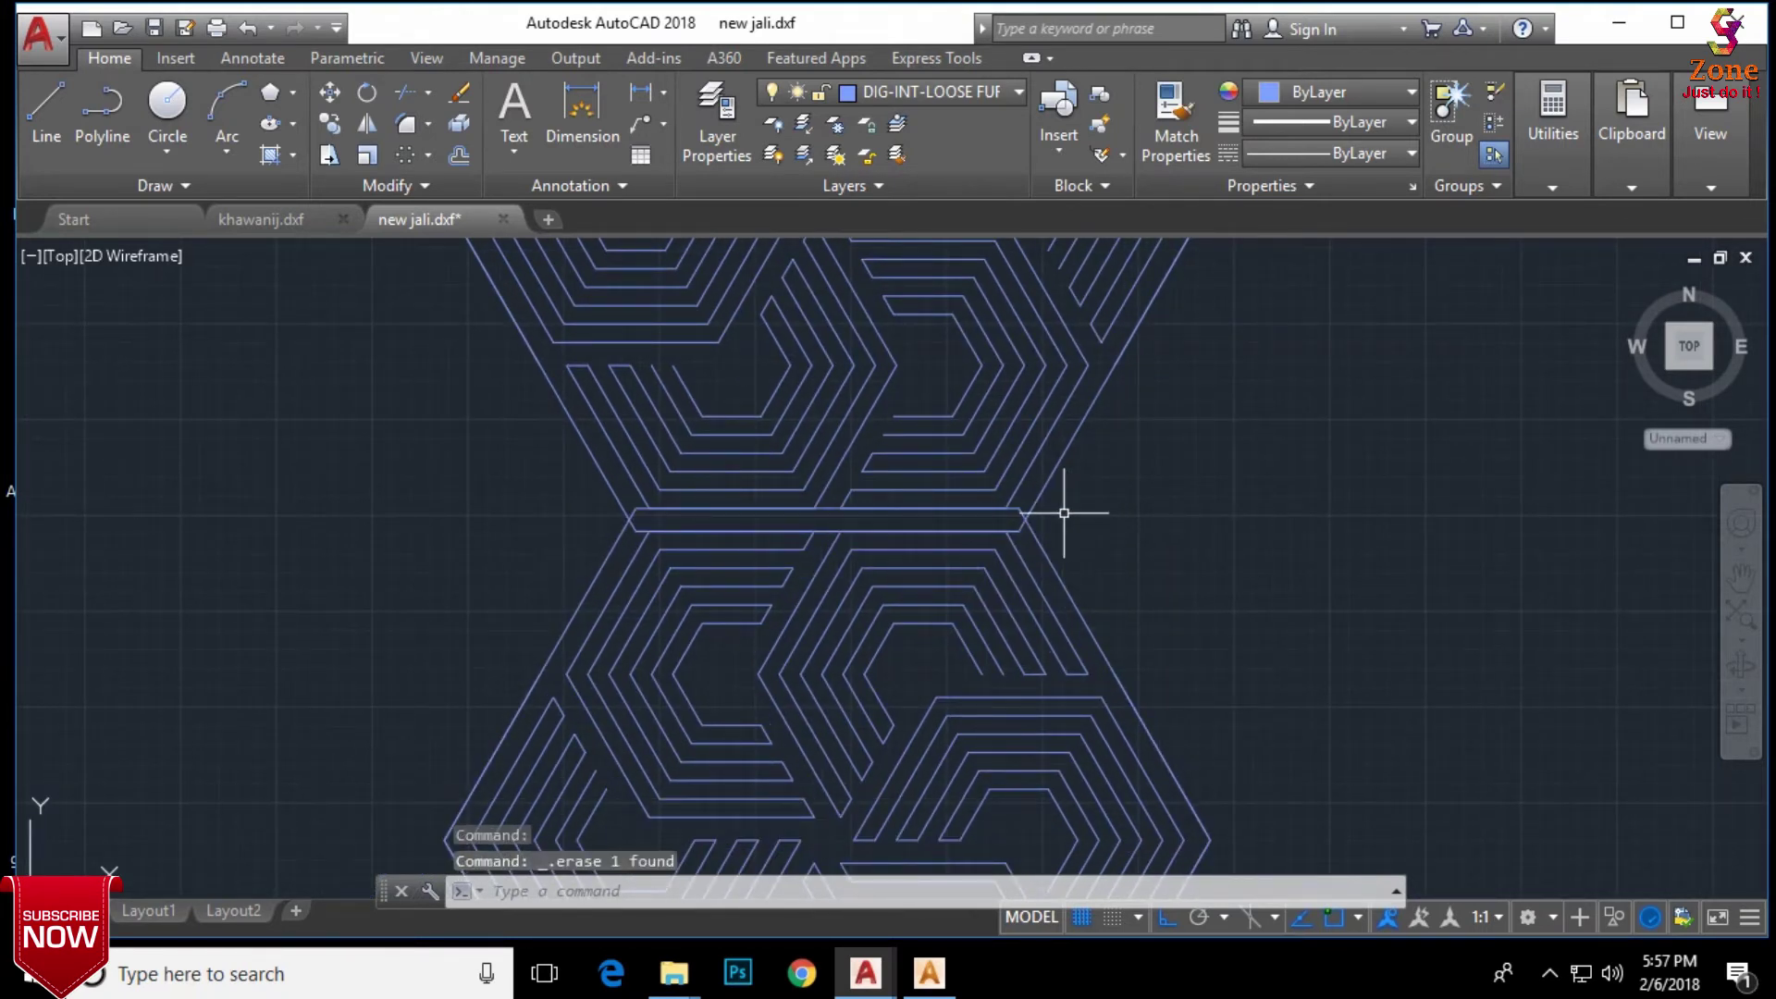
# Step: Trim the overlapping outline segments at both ends of the joint between the two hexagons
pyautogui.click(515, 586)
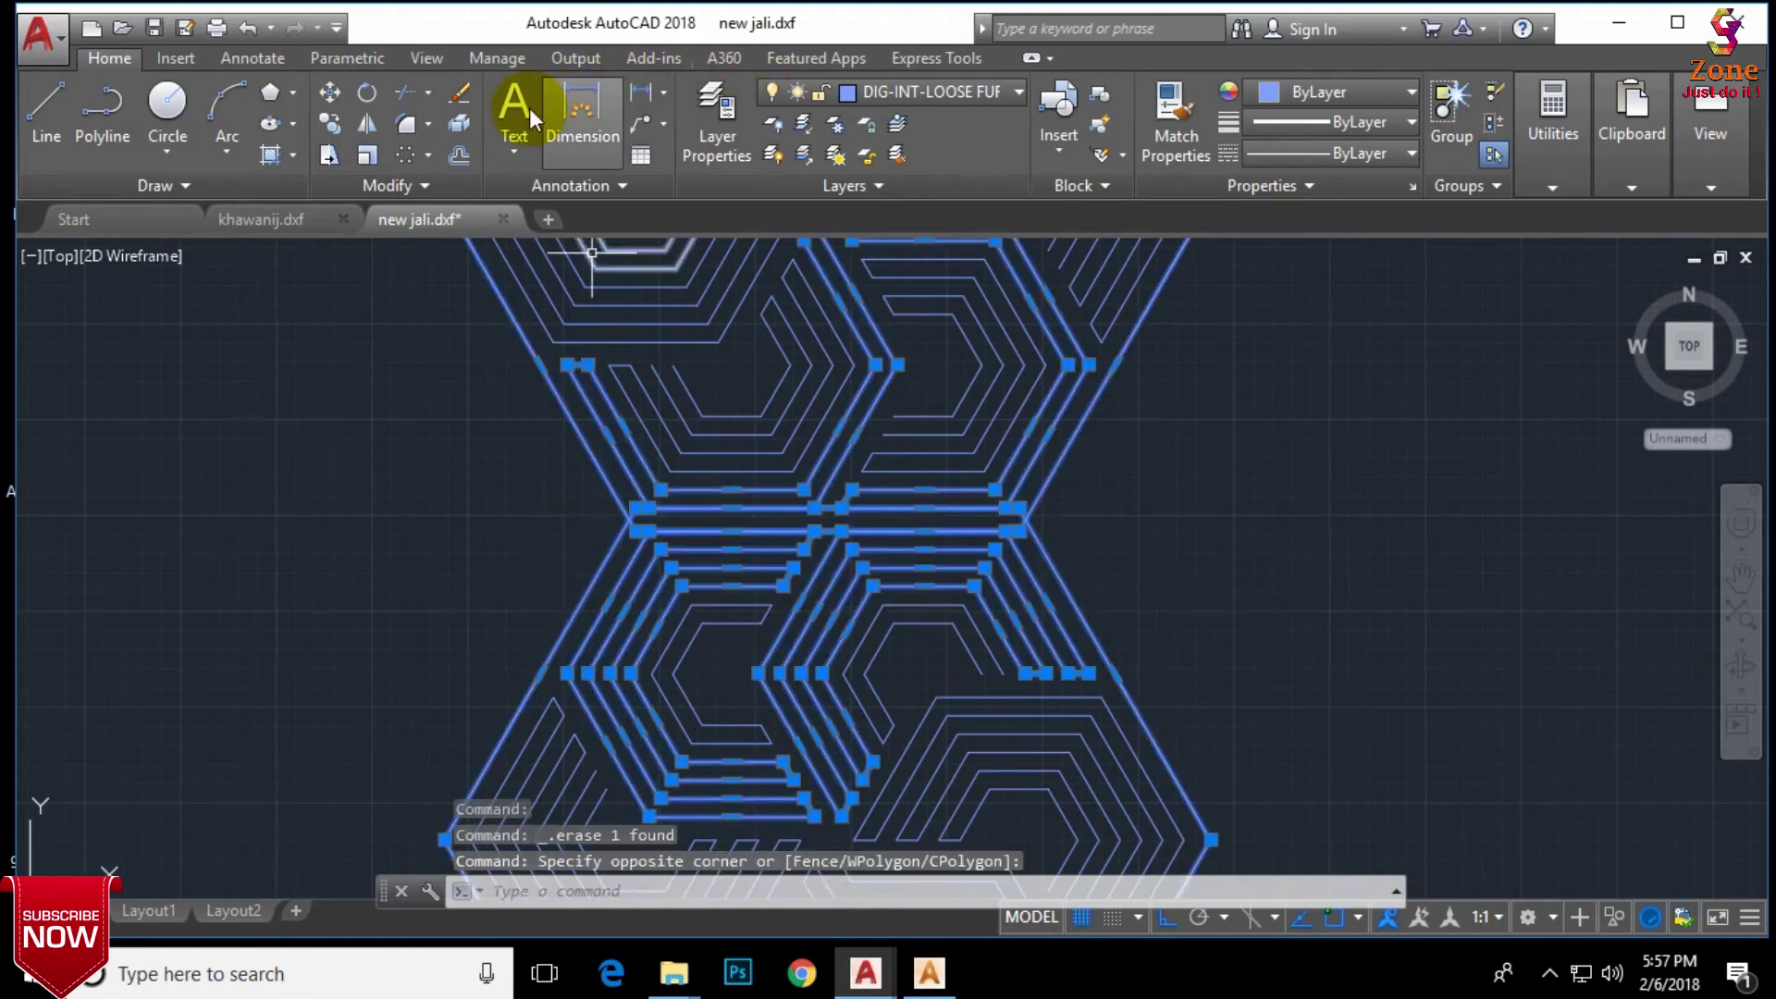
pyautogui.click(428, 102)
pyautogui.click(664, 342)
pyautogui.scroll(3, 664, 342)
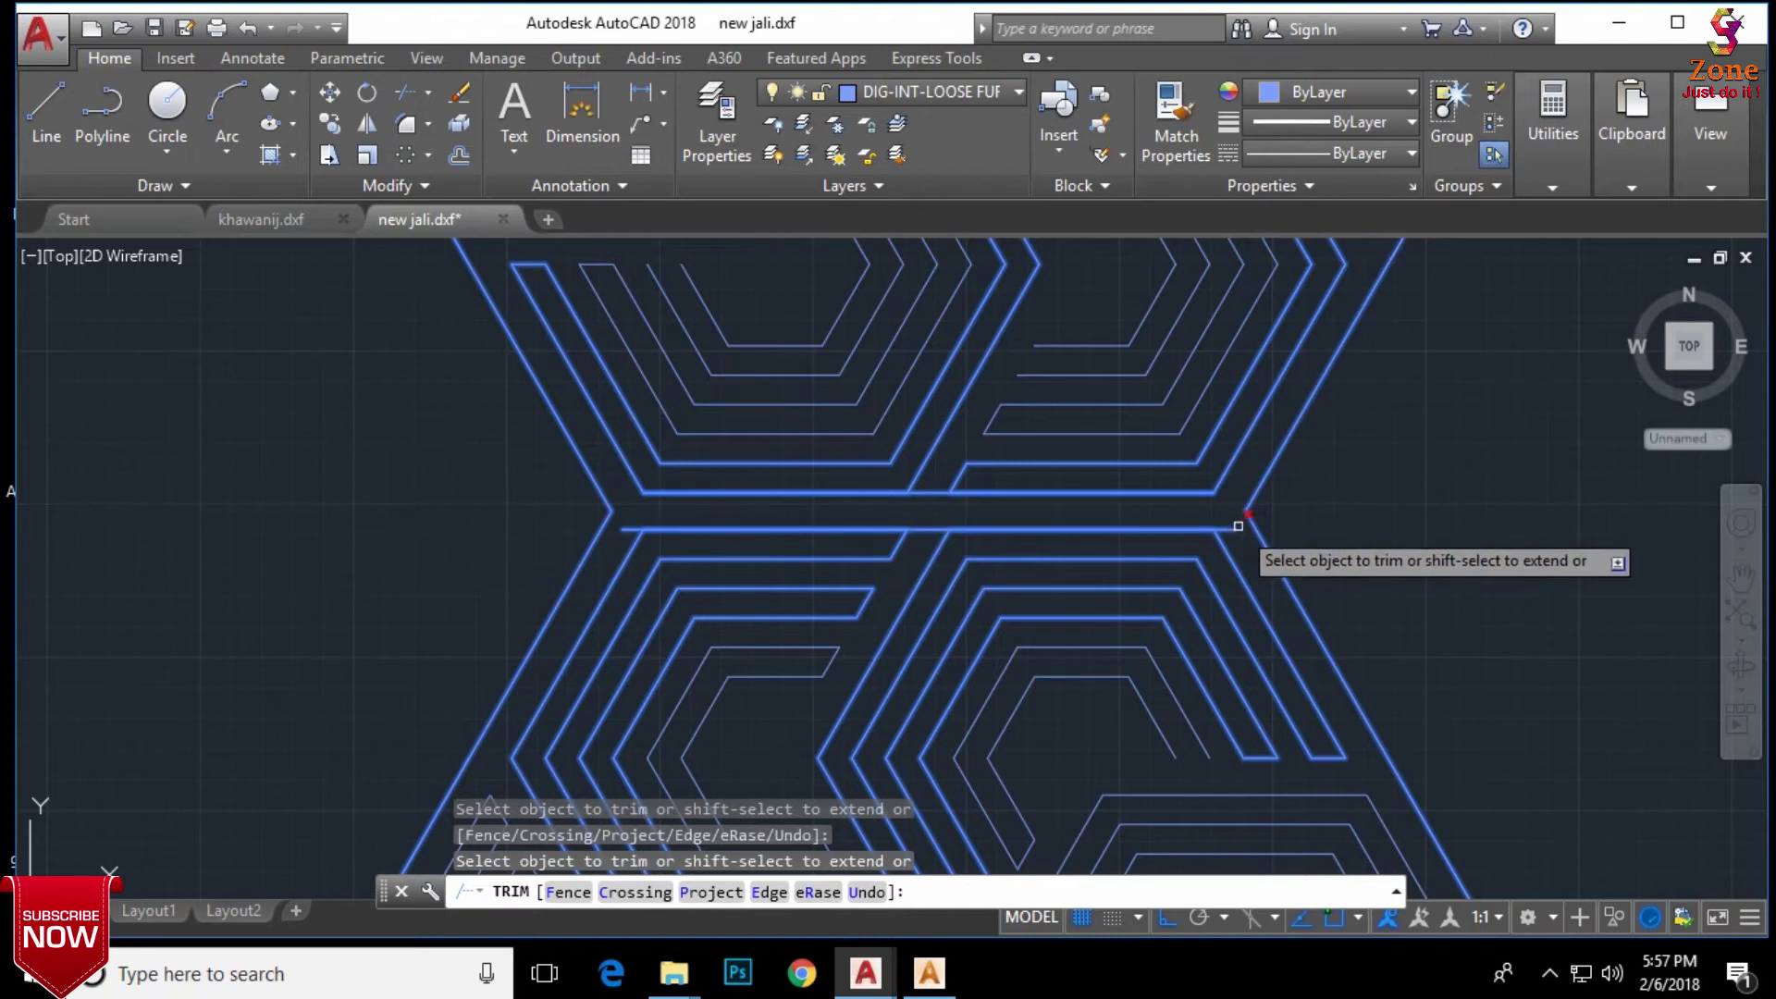
pyautogui.press('Escape')
# Step: Erase the leftover outline pieces lying over the upper inner edge of the lower hexagon
pyautogui.click(1234, 527)
pyautogui.press('Delete')
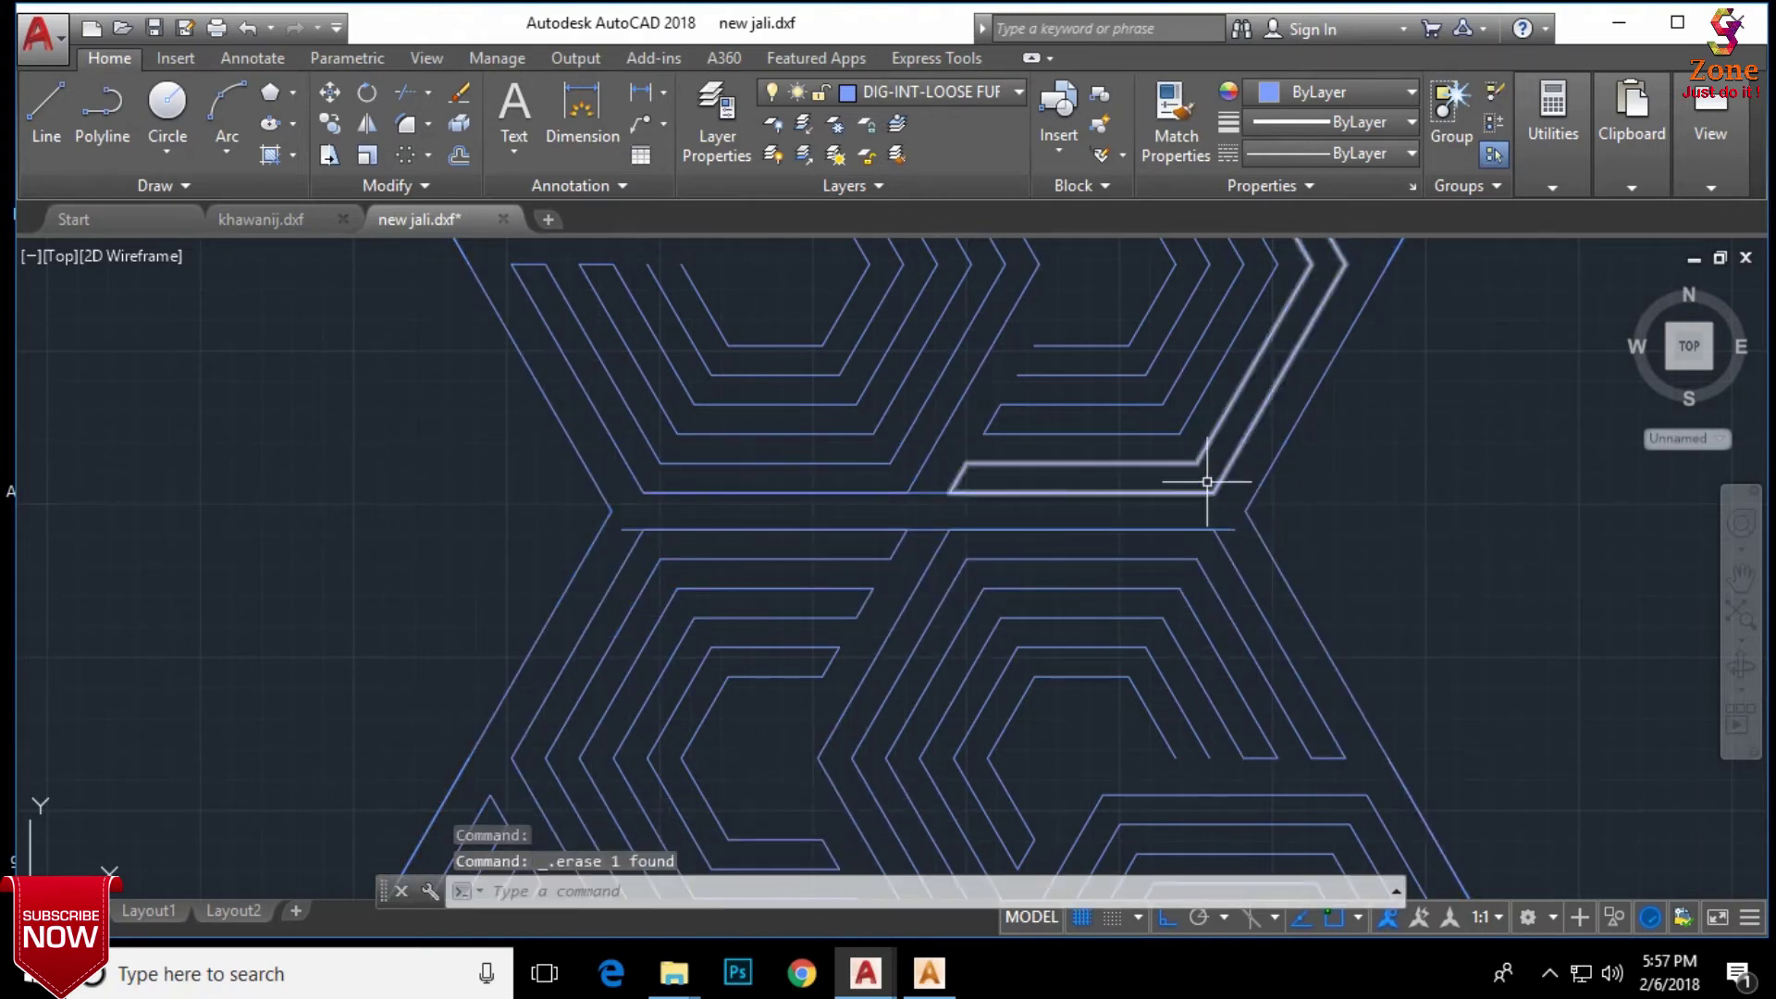
pyautogui.click(927, 527)
pyautogui.press('Delete')
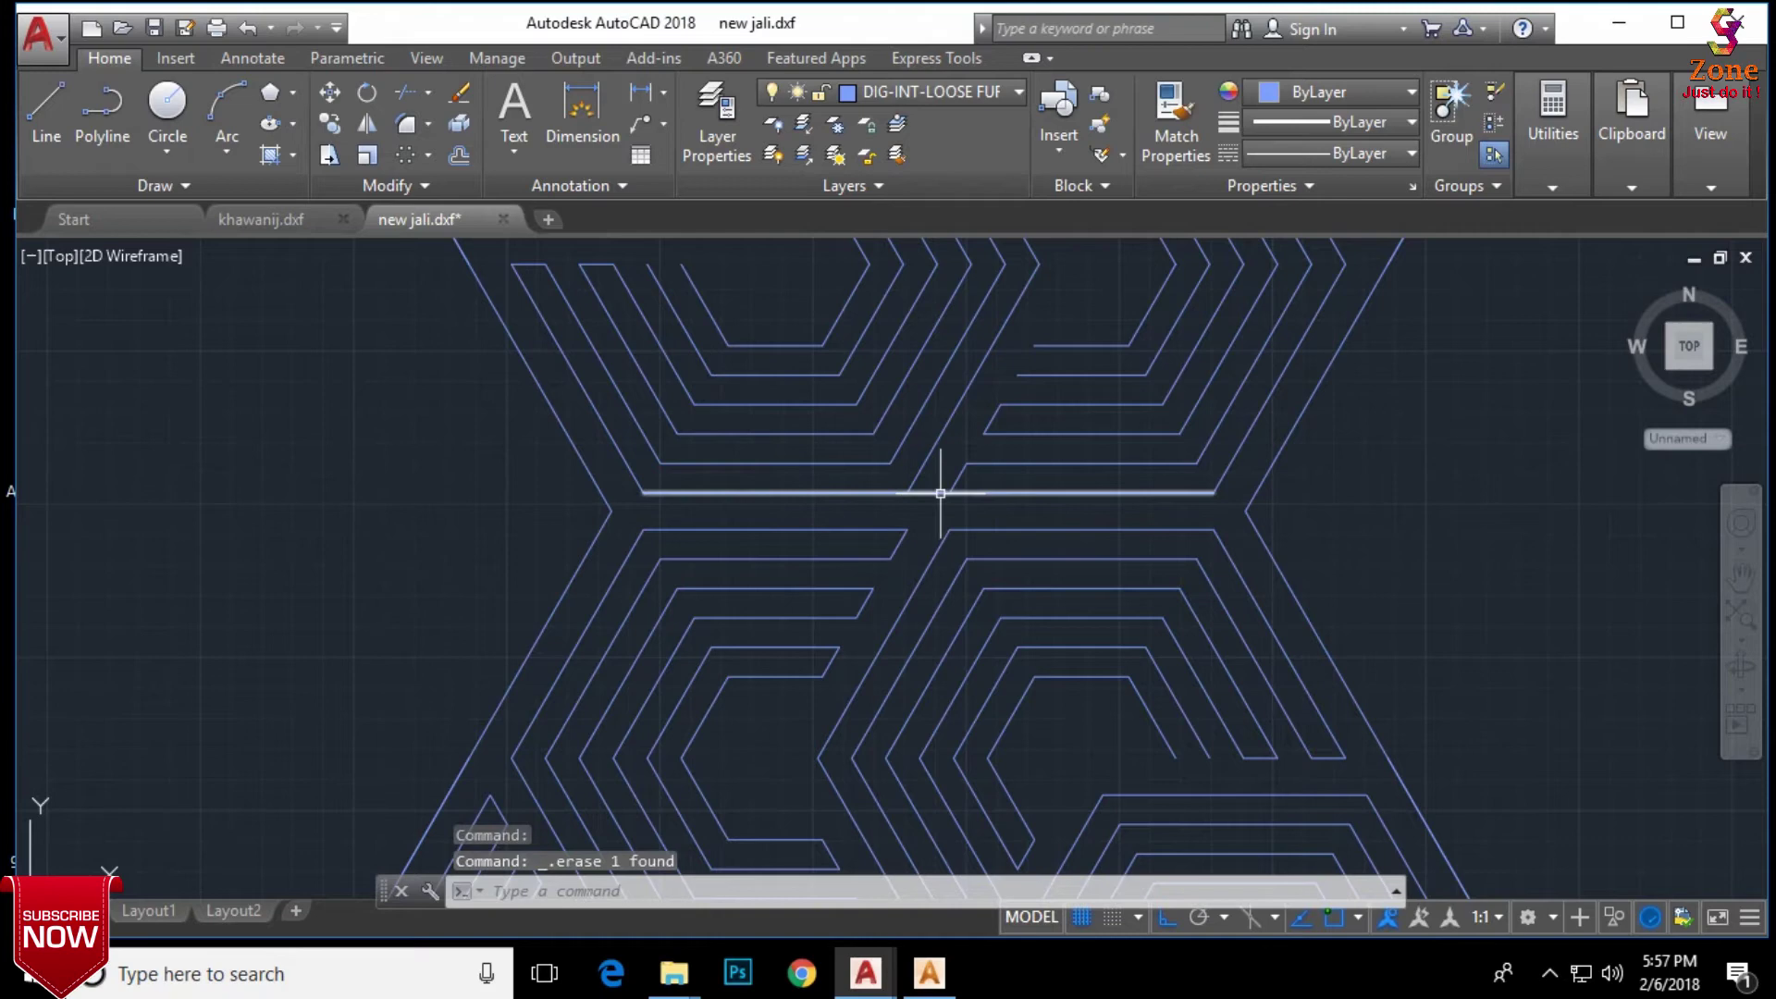
# Step: Polar-array the lower hexagon around the centre of the upper hexagon with 6 items at 60° over a 360° fill
pyautogui.scroll(-6, 1379, 527)
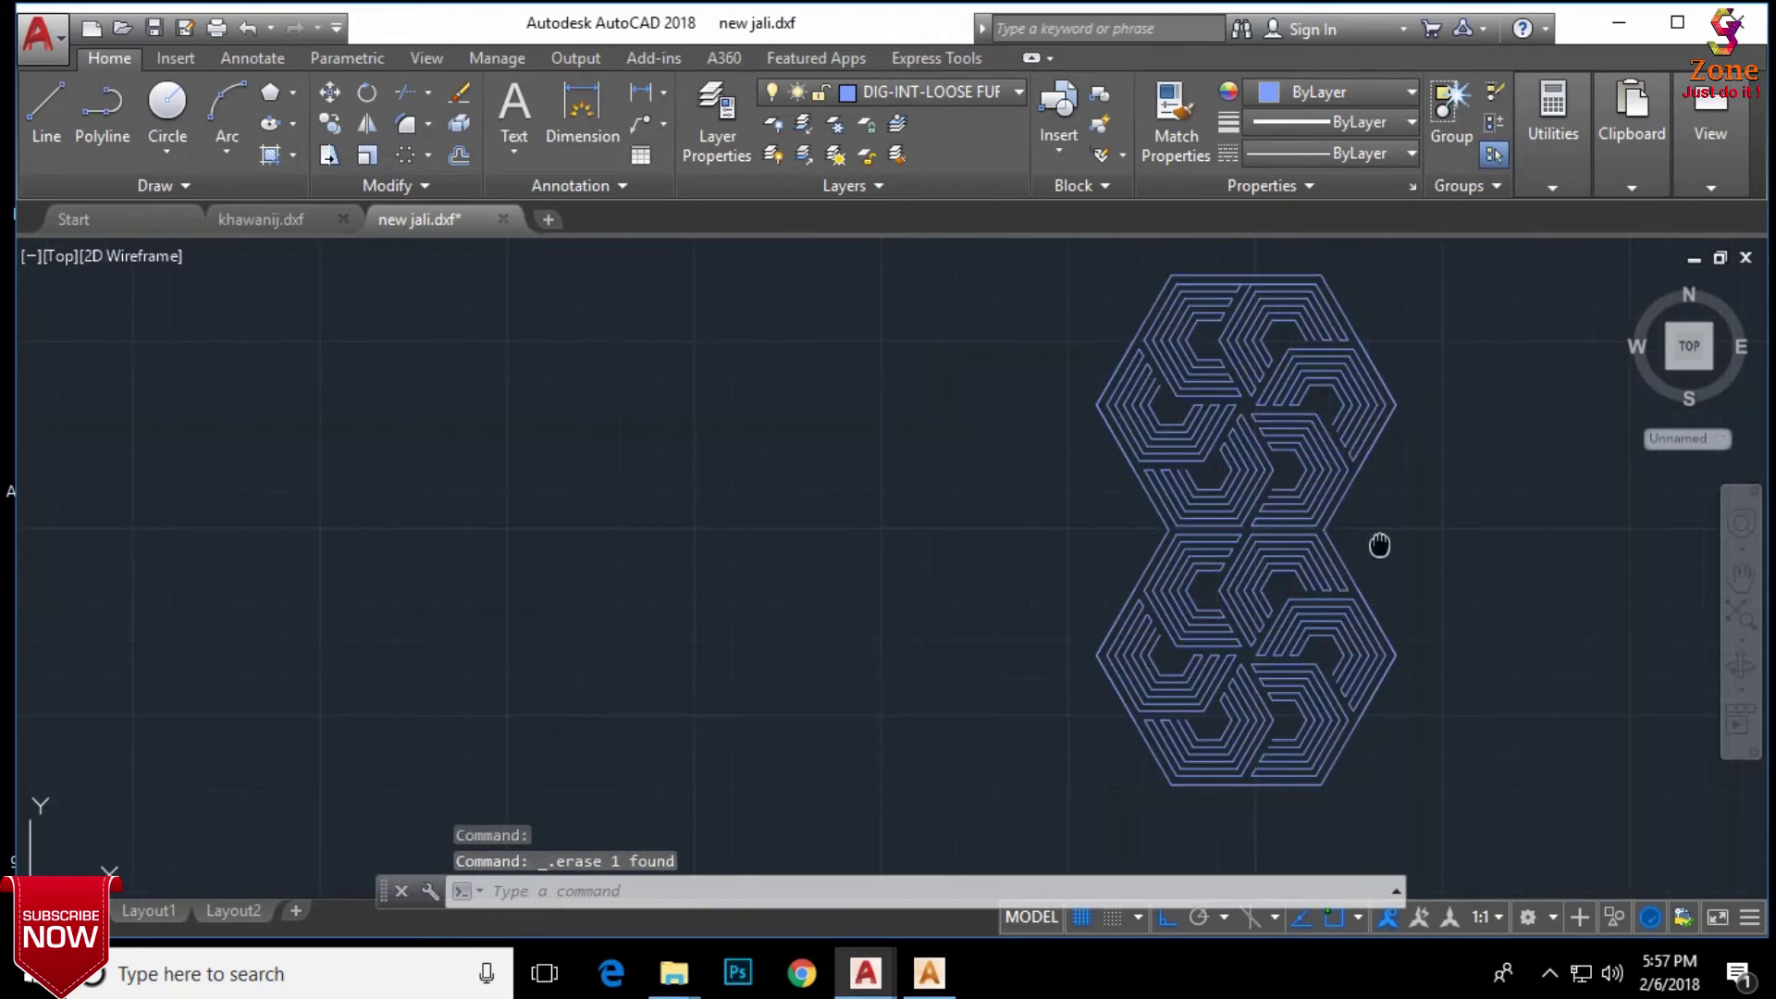
pyautogui.moveTo(1379, 546); pyautogui.dragTo(1308, 508, button='middle')
pyautogui.click(1308, 508)
pyautogui.click(893, 765)
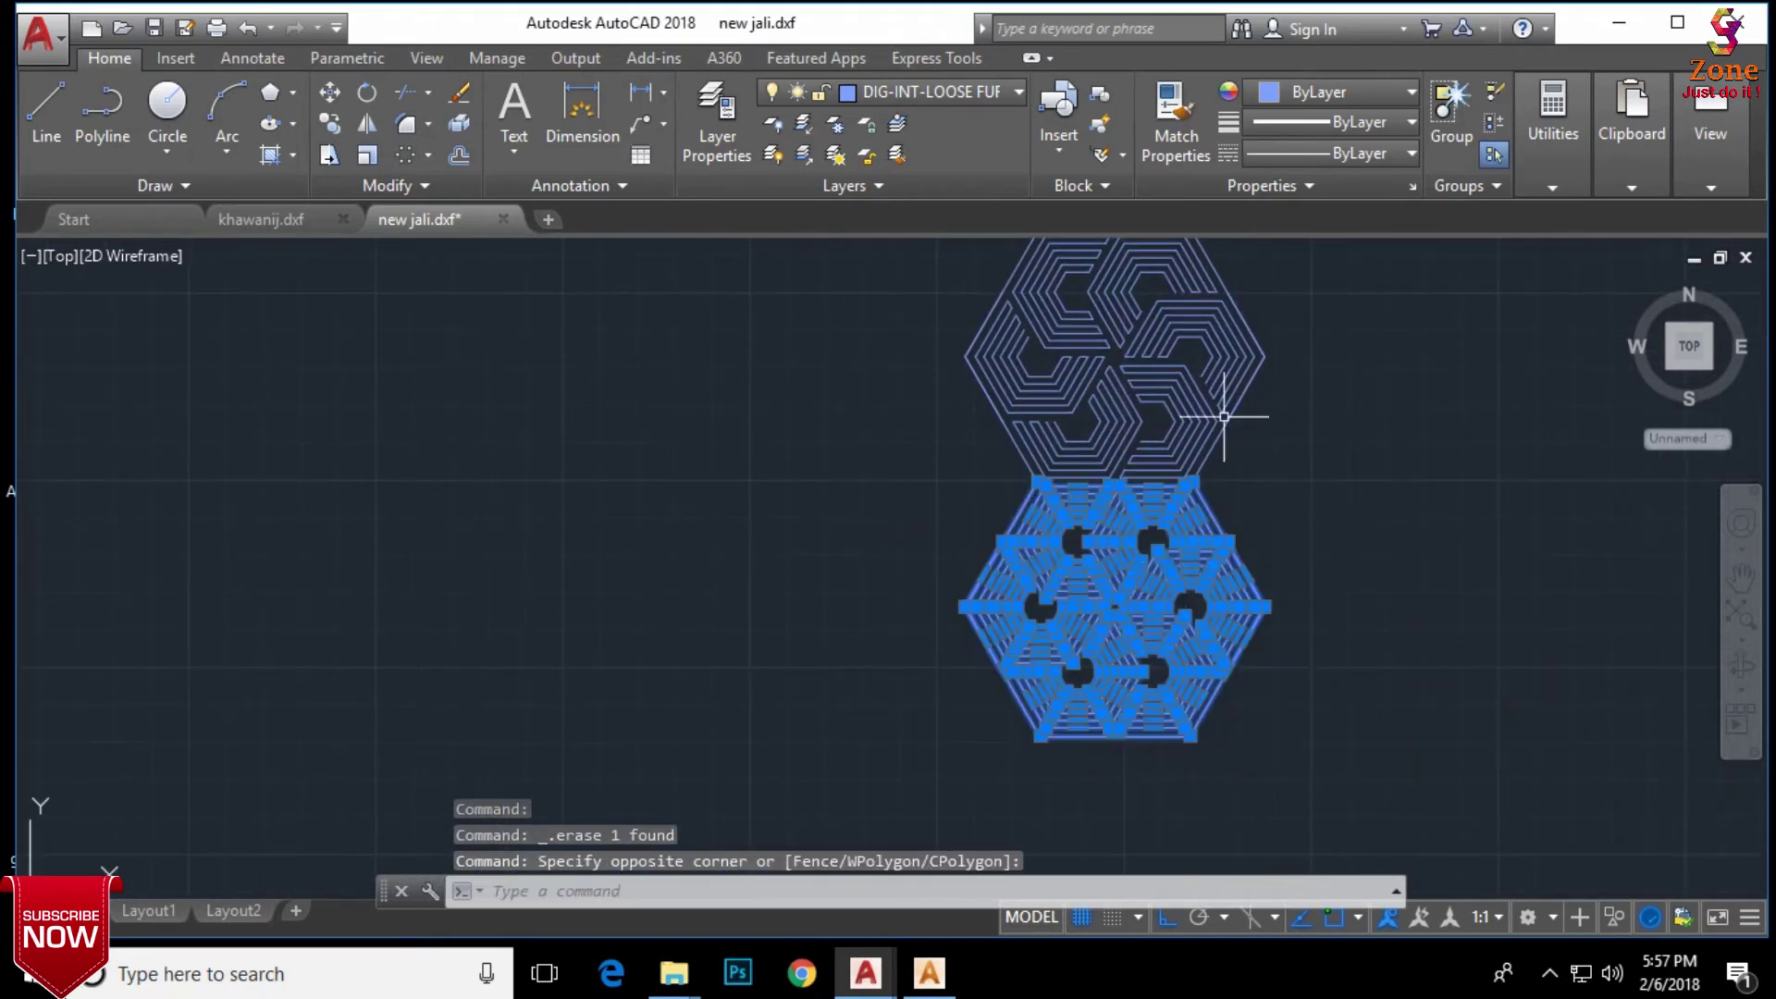
pyautogui.click(405, 155)
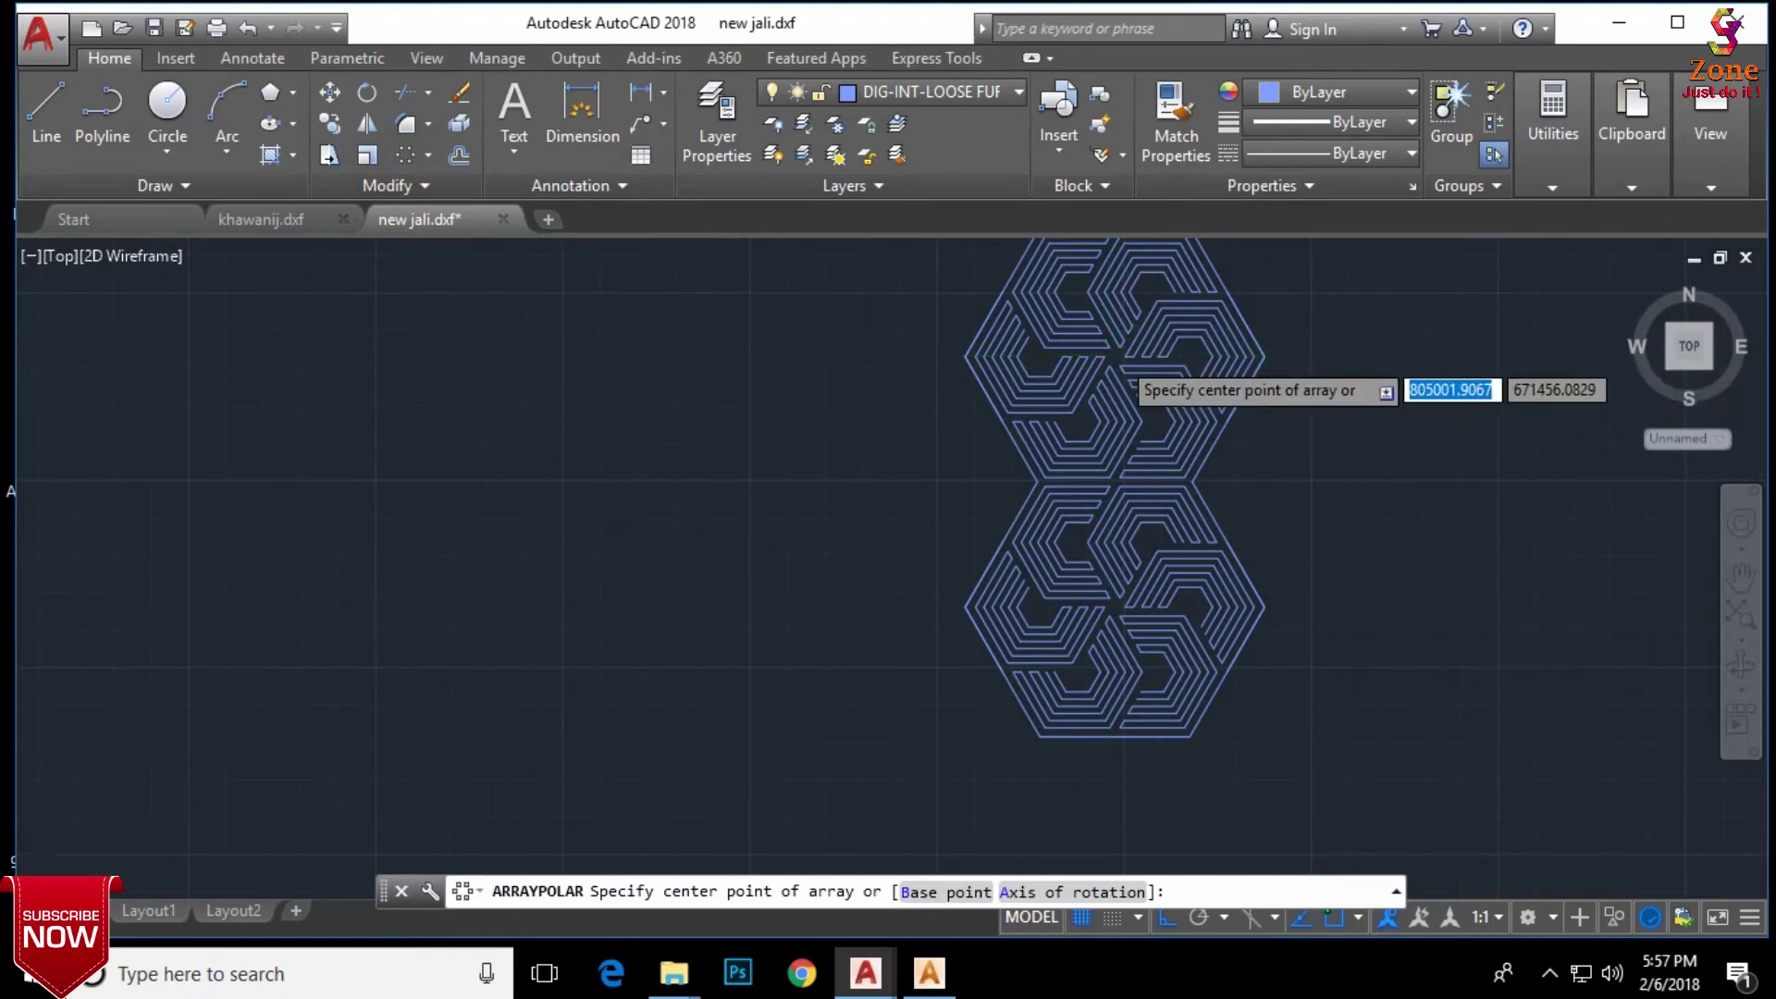
pyautogui.scroll(4, 1119, 356)
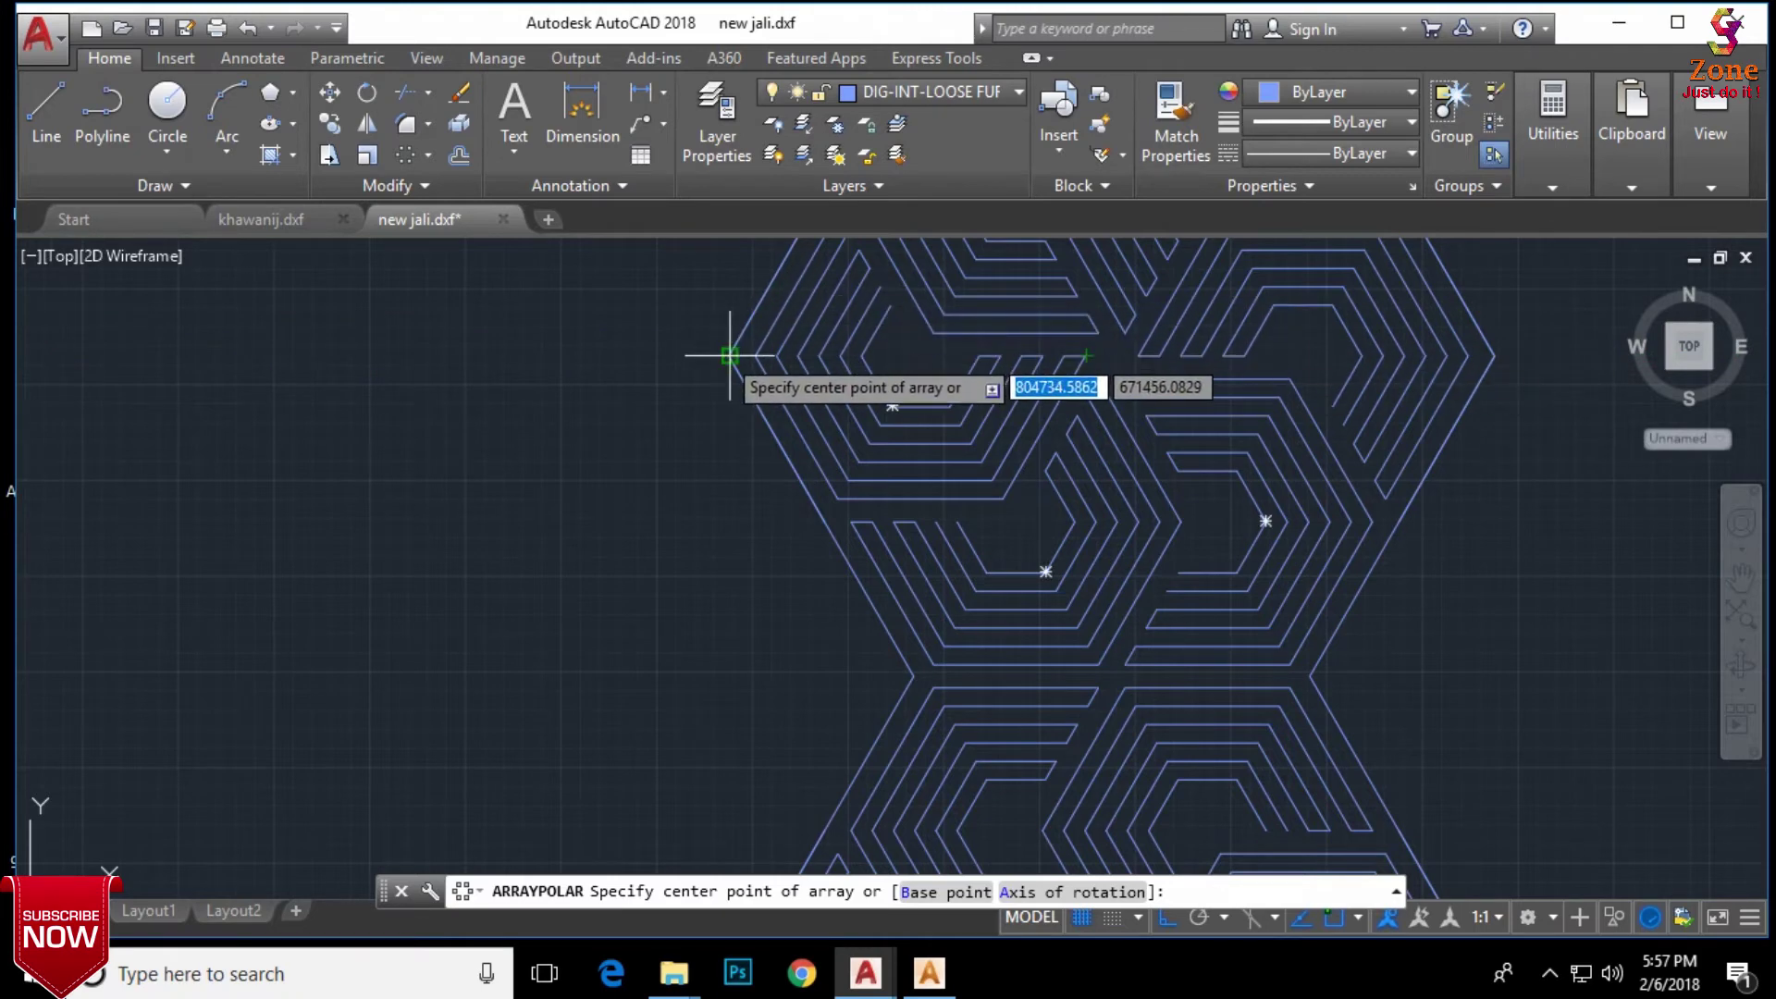
pyautogui.click(1112, 354)
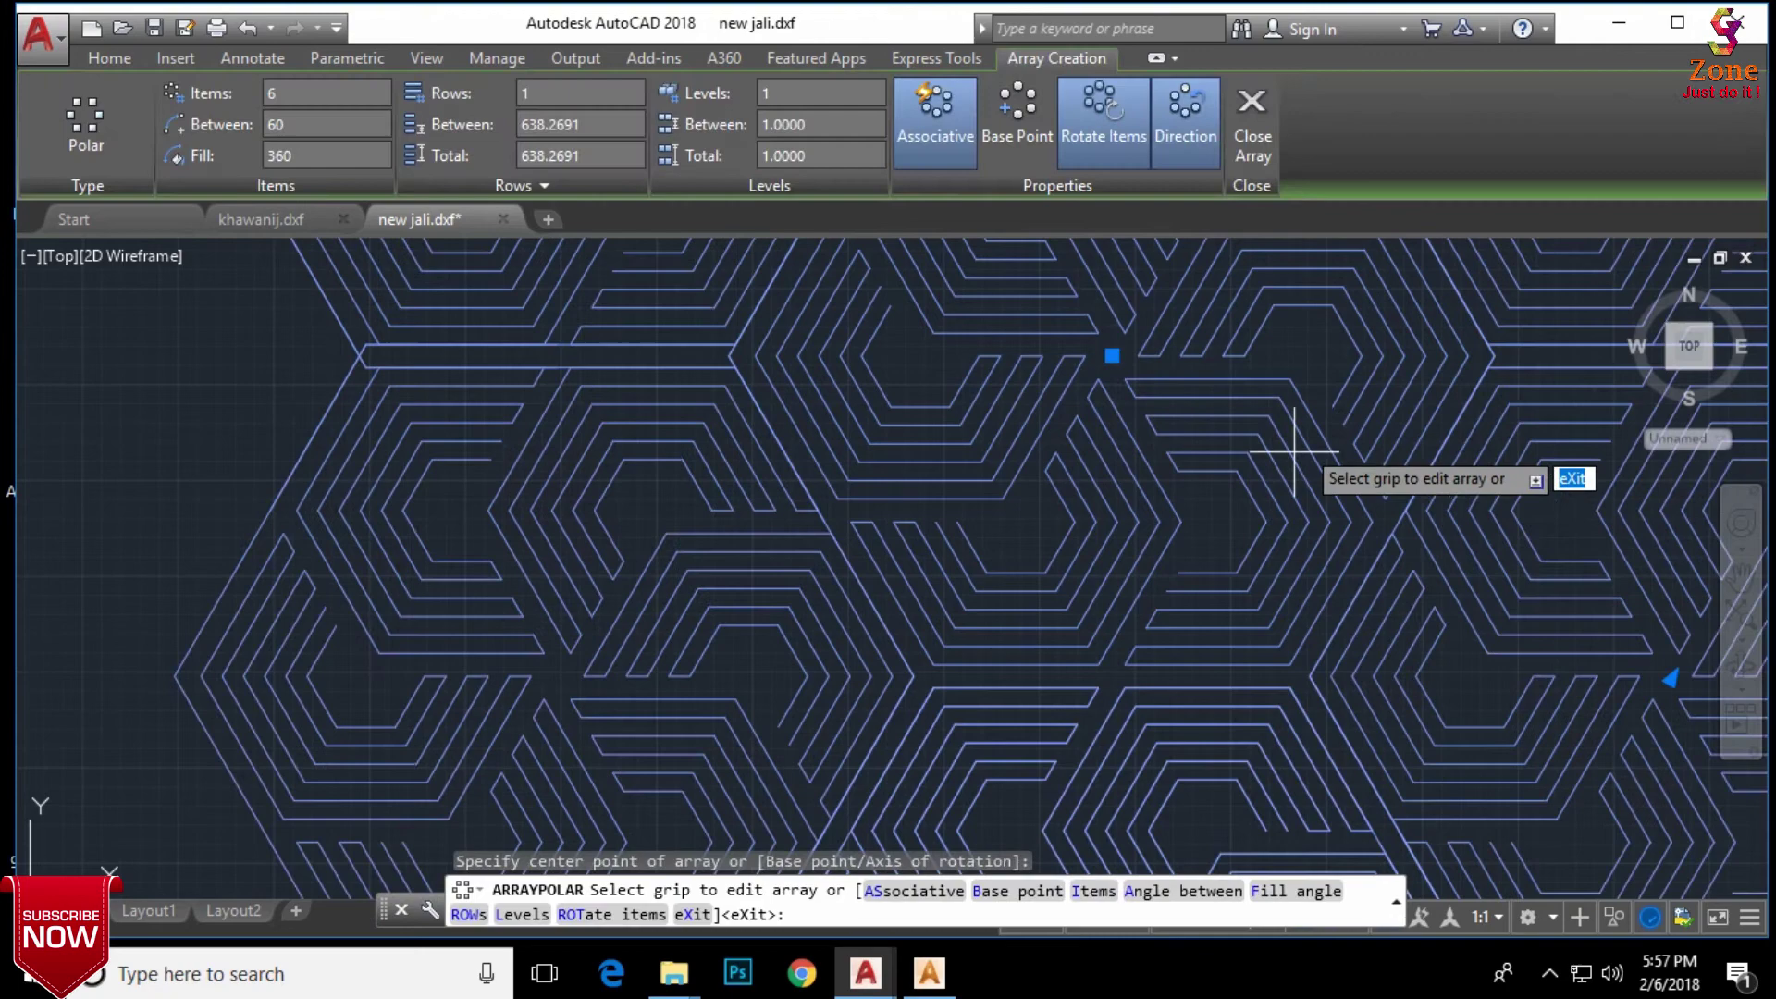
pyautogui.scroll(-2, 1261, 456)
pyautogui.moveTo(1261, 456); pyautogui.dragTo(1080, 601, button='middle')
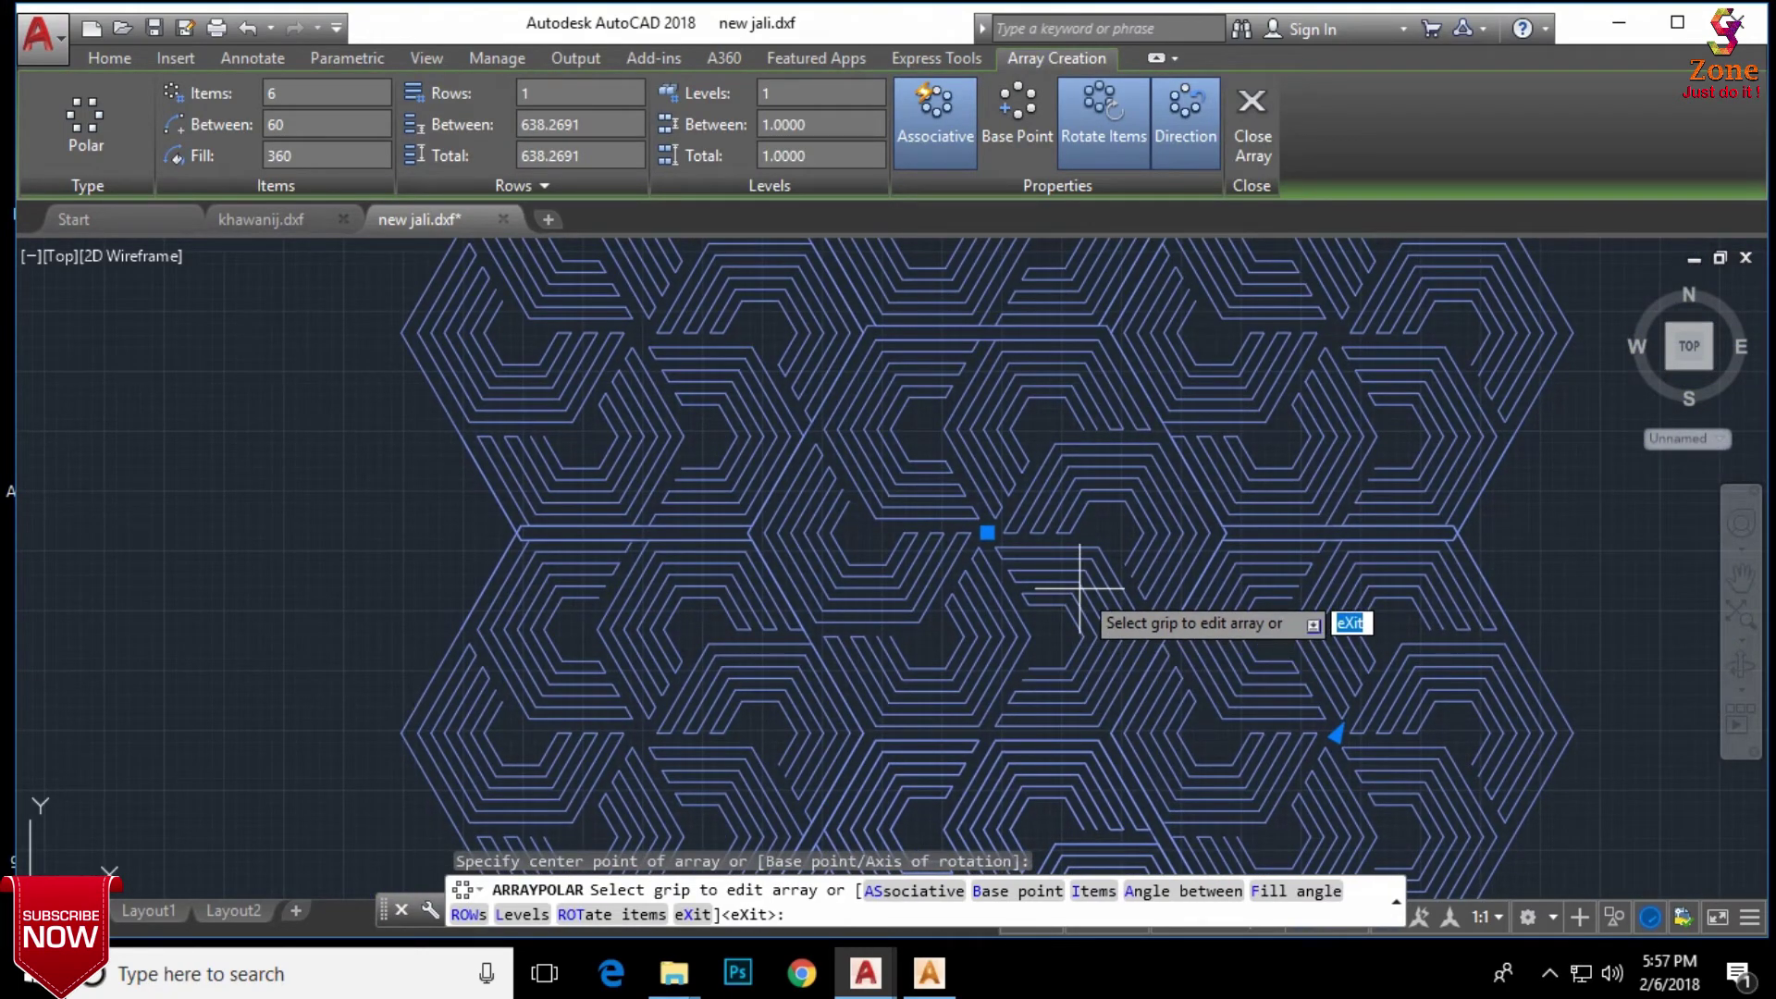
pyautogui.press('Return')
# Step: Examine the arrayed jali pattern as a whole and the joints between neighbouring hexagons
pyautogui.scroll(-3, 1085, 484)
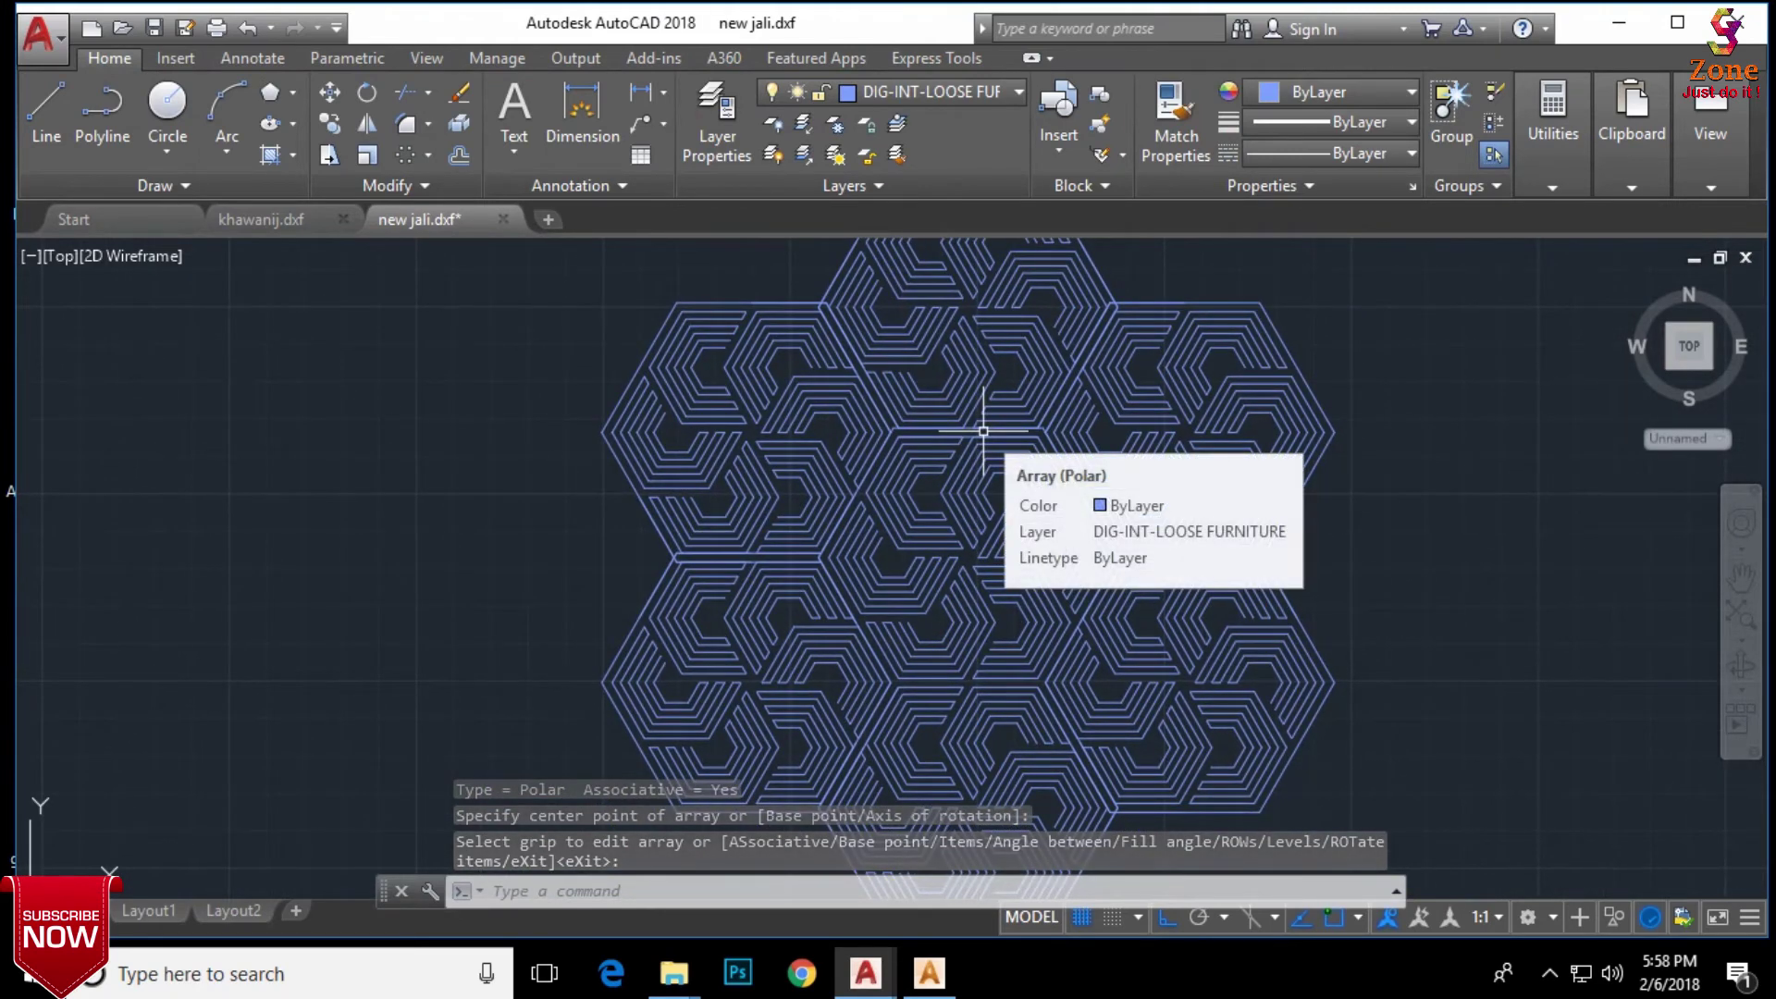
pyautogui.scroll(-3, 1347, 476)
pyautogui.scroll(1, 1263, 487)
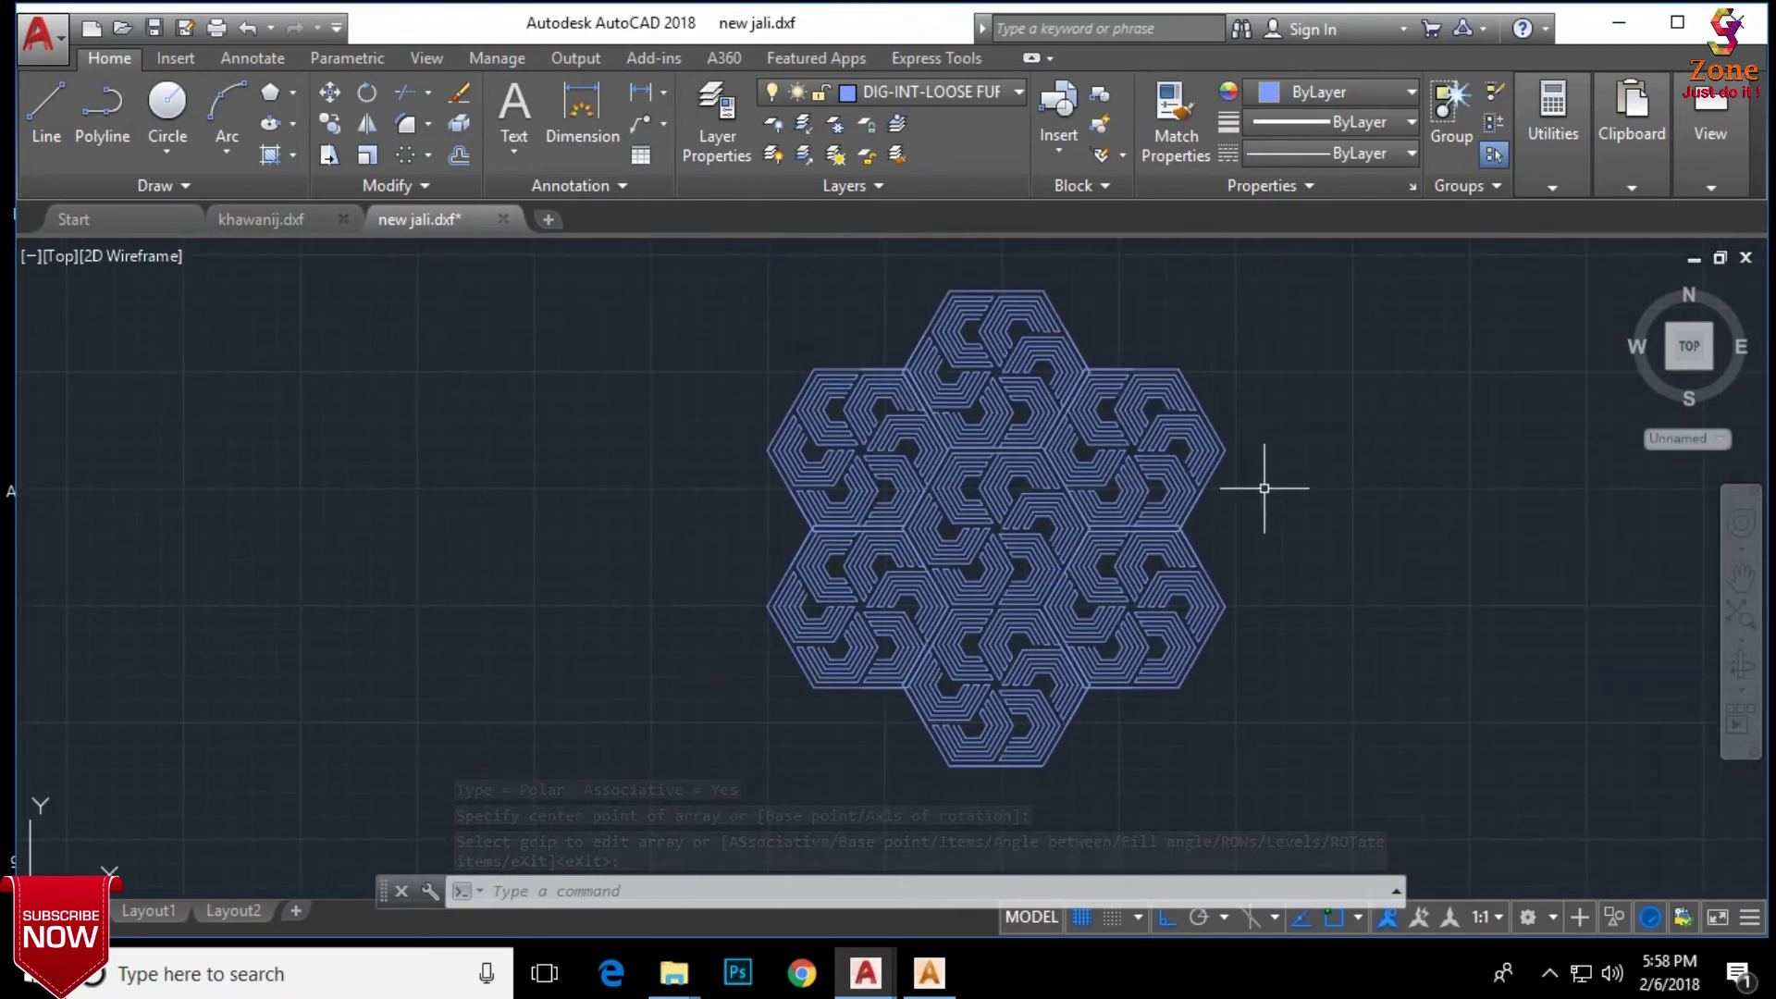
pyautogui.scroll(4, 908, 488)
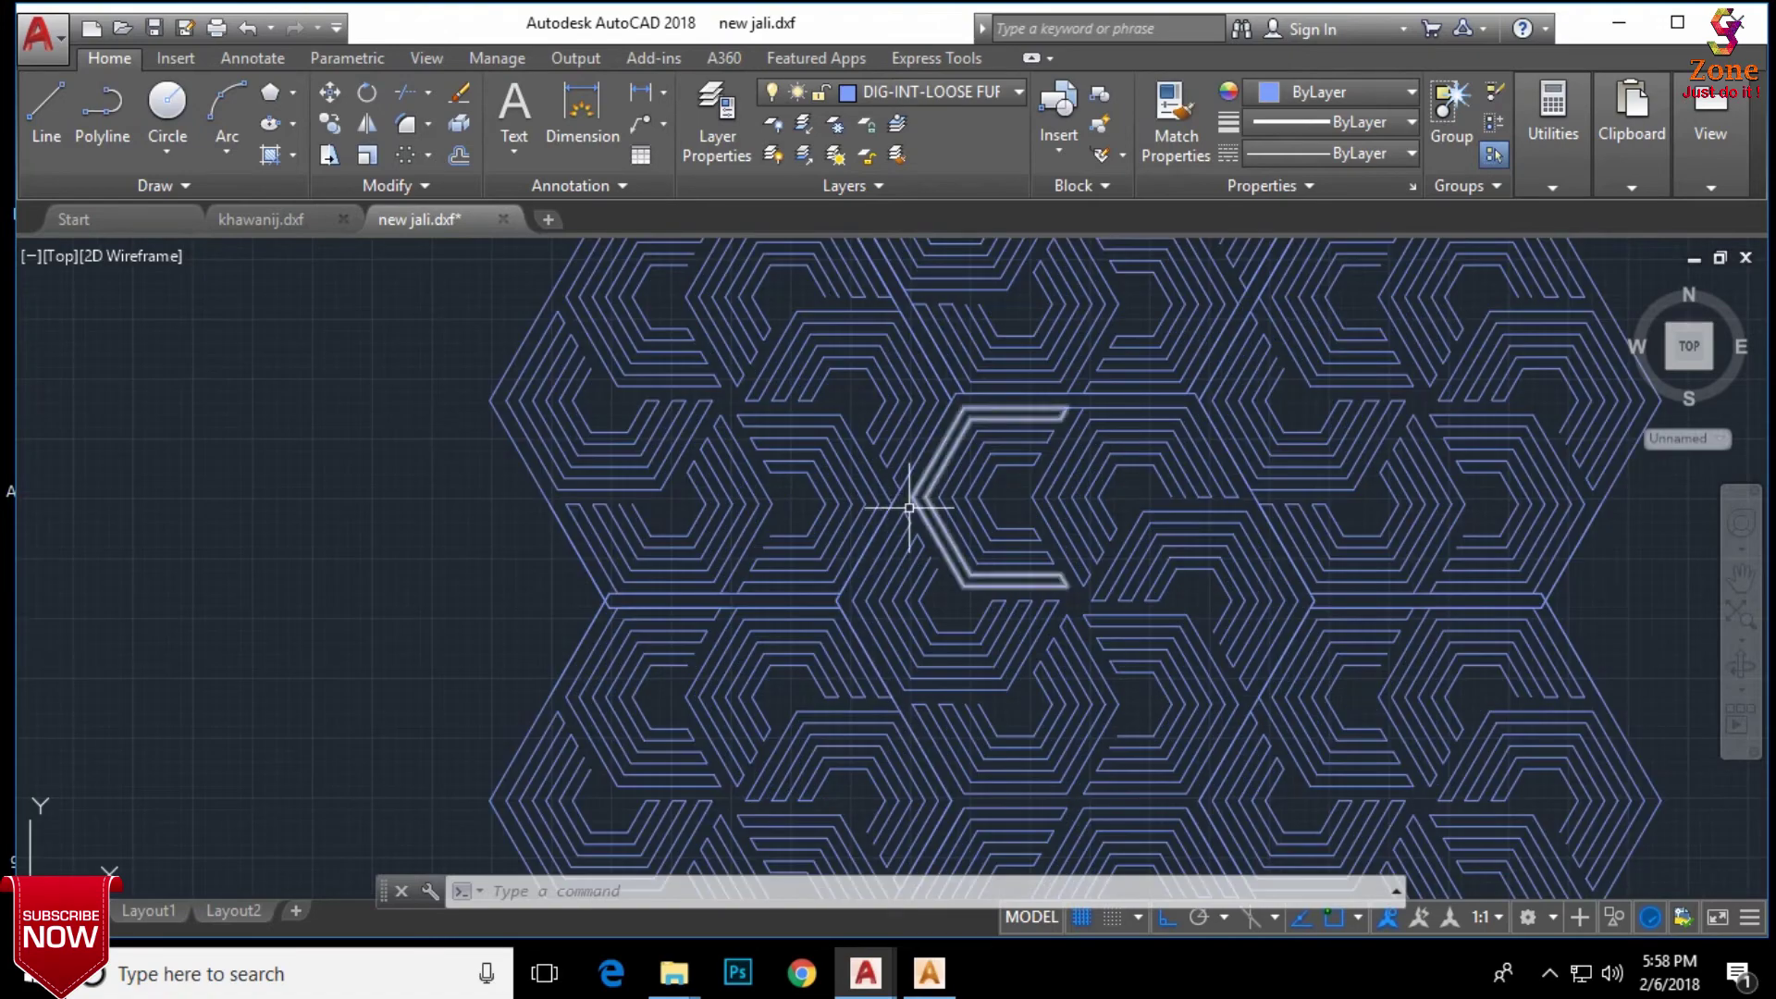
pyautogui.scroll(-3, 909, 507)
pyautogui.scroll(1, 968, 508)
pyautogui.scroll(2, 880, 429)
pyautogui.scroll(-2, 912, 385)
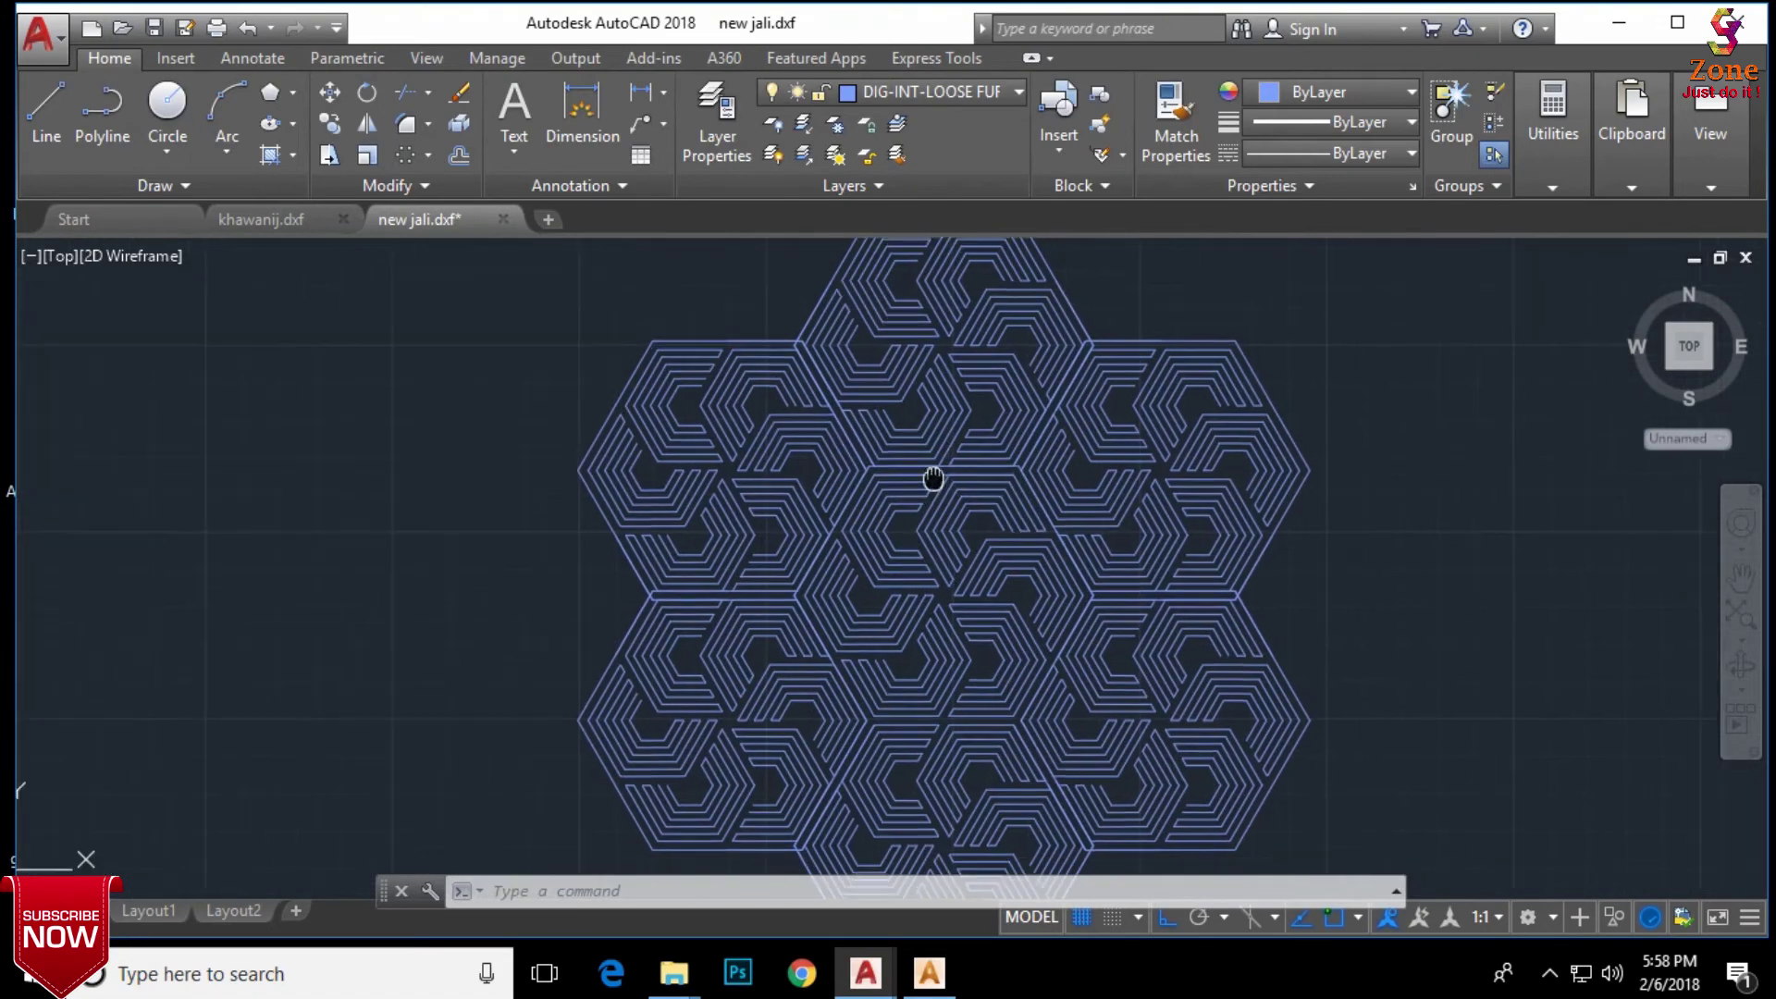
pyautogui.moveTo(932, 478); pyautogui.dragTo(912, 463, button='middle')
pyautogui.scroll(-2, 1261, 487)
pyautogui.moveTo(1261, 487); pyautogui.dragTo(1219, 501, button='middle')
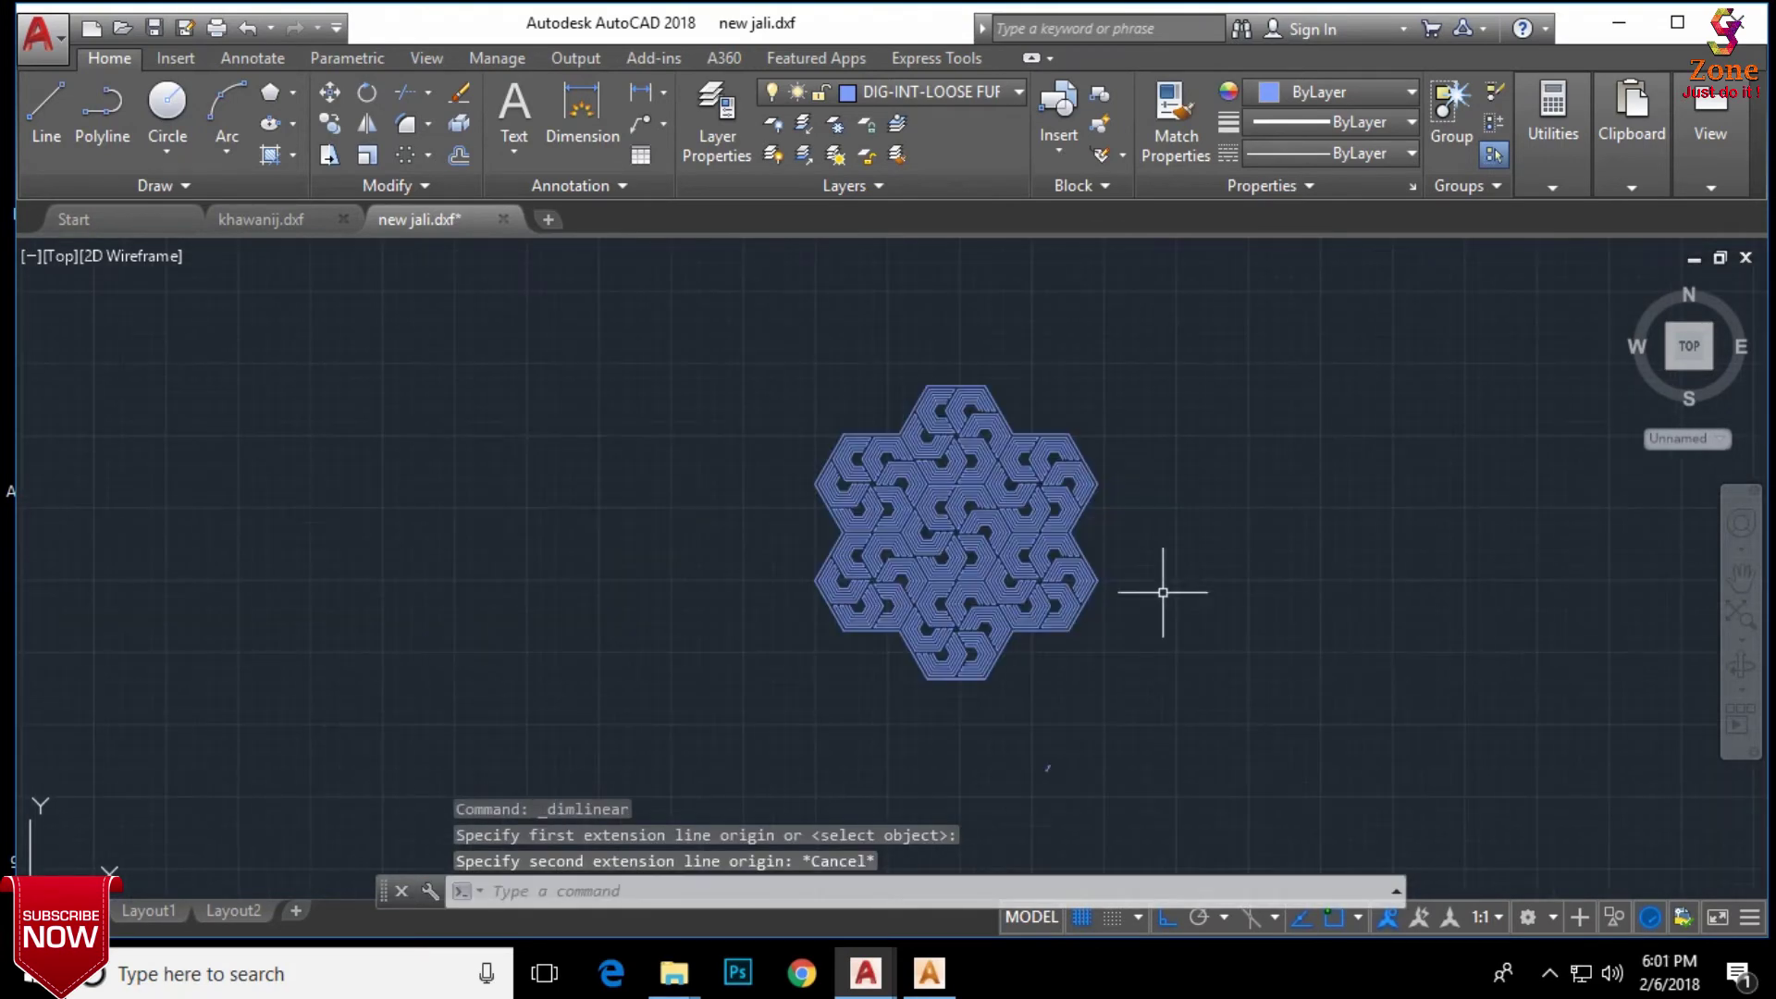
# Step: Erase the stray short line lying below the jali pattern
pyautogui.scroll(5, 1031, 805)
pyautogui.click(1042, 745)
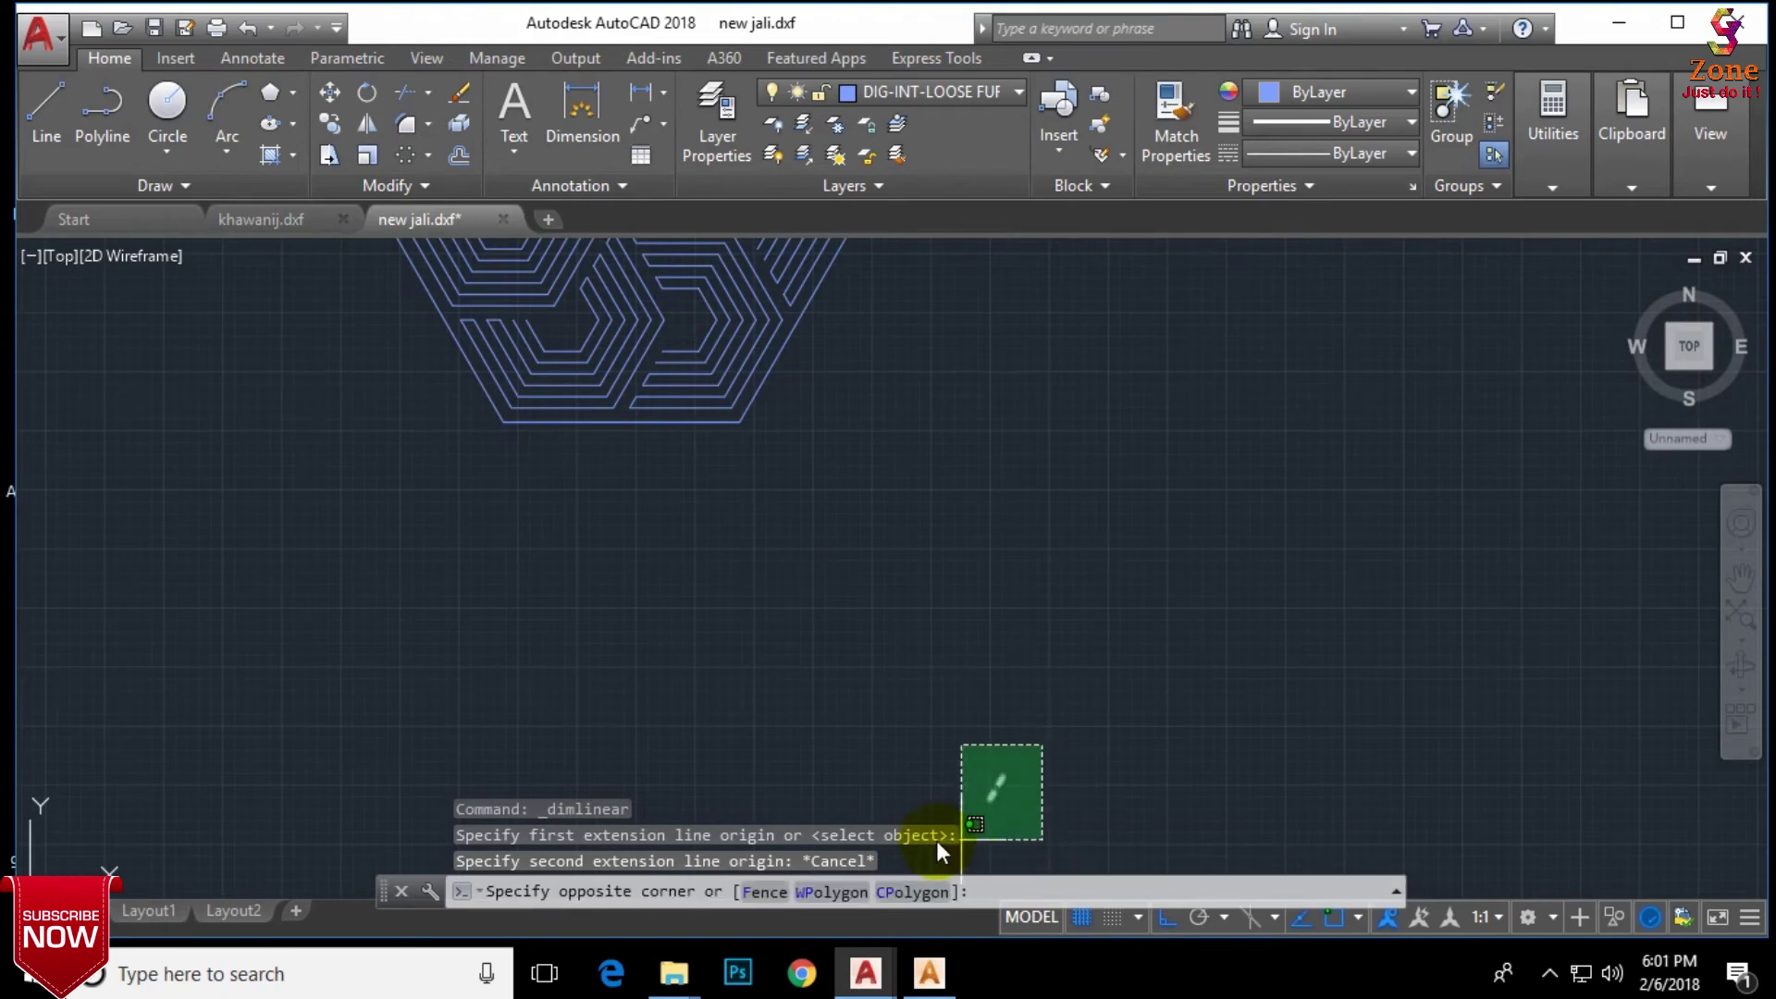
pyautogui.click(960, 800)
pyautogui.press('Delete')
# Step: Save the drawing as "new jali" in AutoCAD 2013/LT2013 DXF format, overwriting the existing file
pyautogui.scroll(-3, 1101, 603)
pyautogui.scroll(2, 1070, 659)
pyautogui.scroll(-3, 1078, 575)
pyautogui.scroll(3, 987, 605)
pyautogui.scroll(-3, 1101, 599)
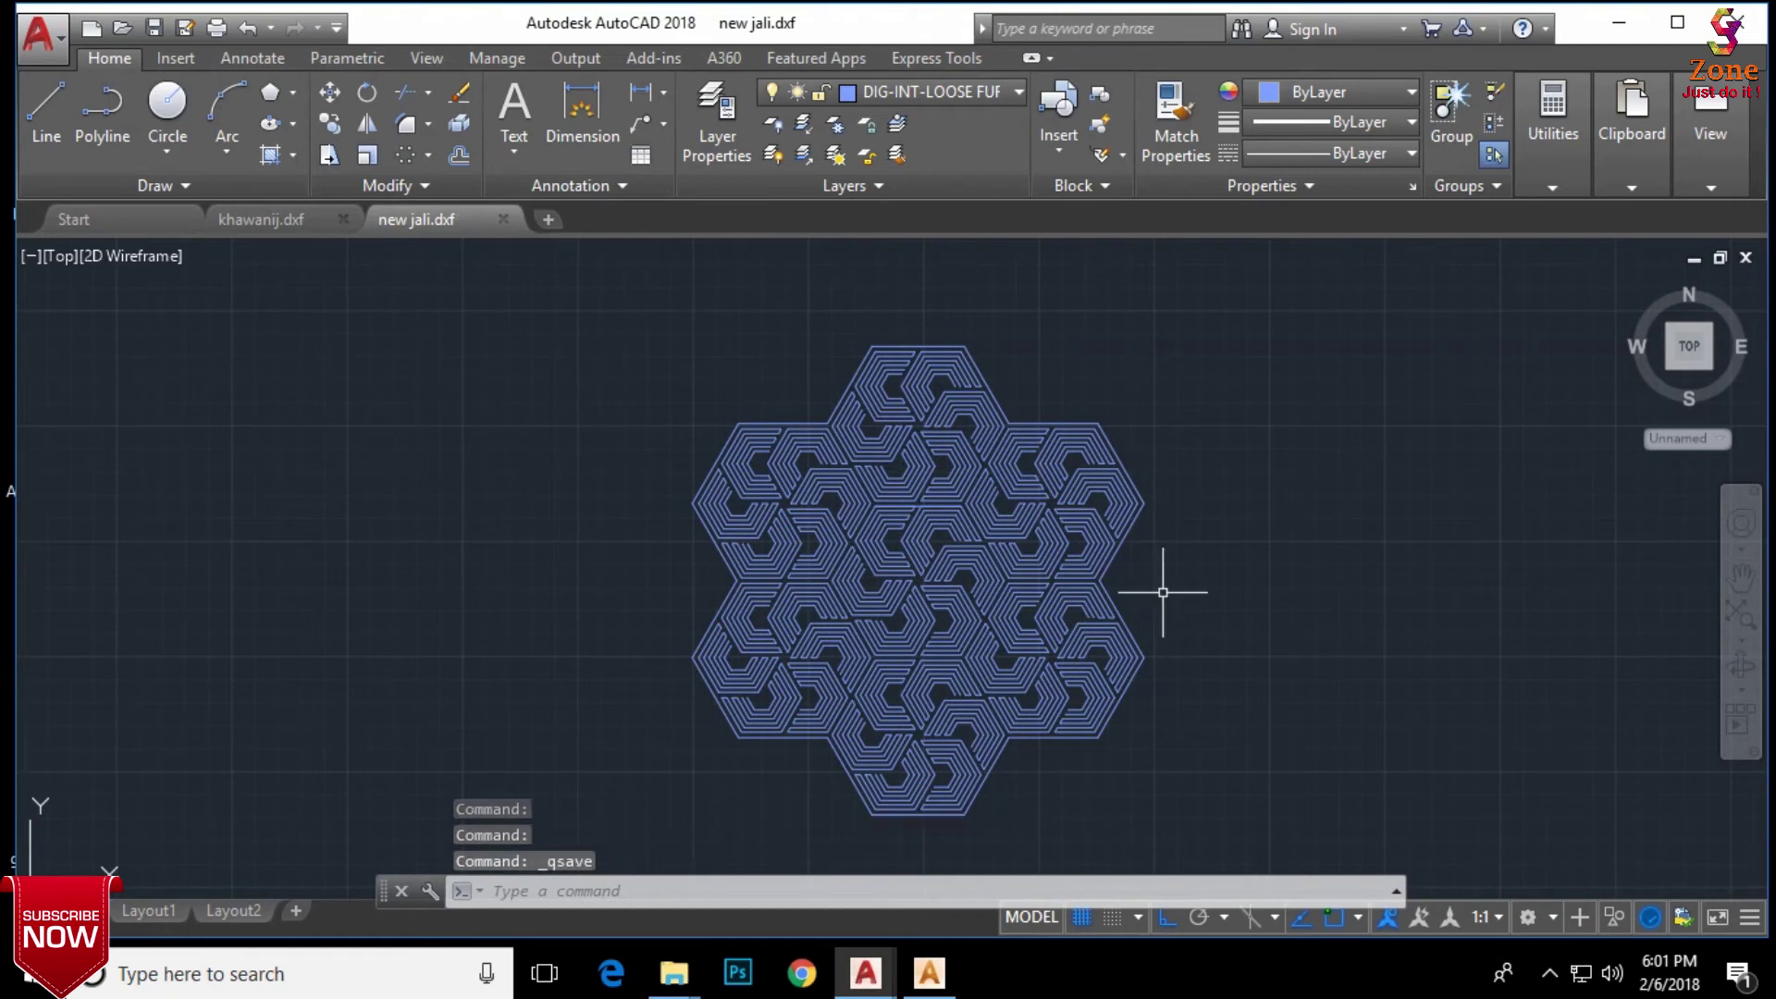
pyautogui.hotkey('ctrl', 'shift', 's')
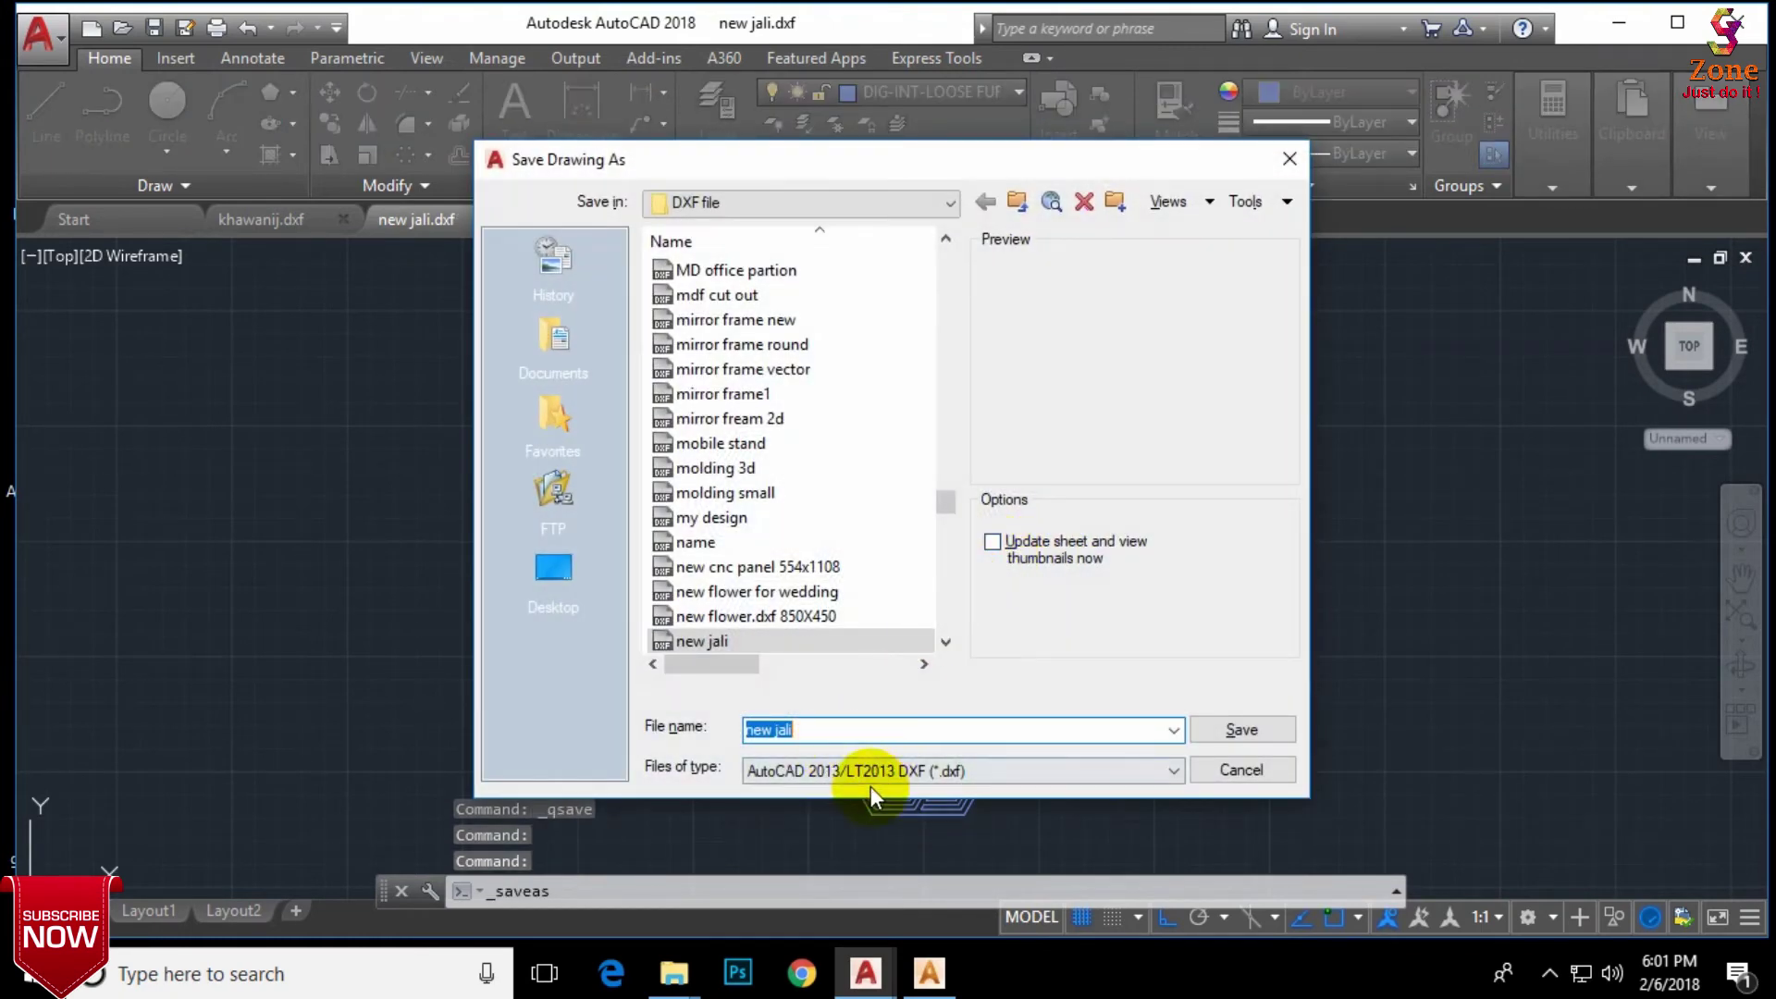
pyautogui.click(1223, 738)
pyautogui.click(829, 529)
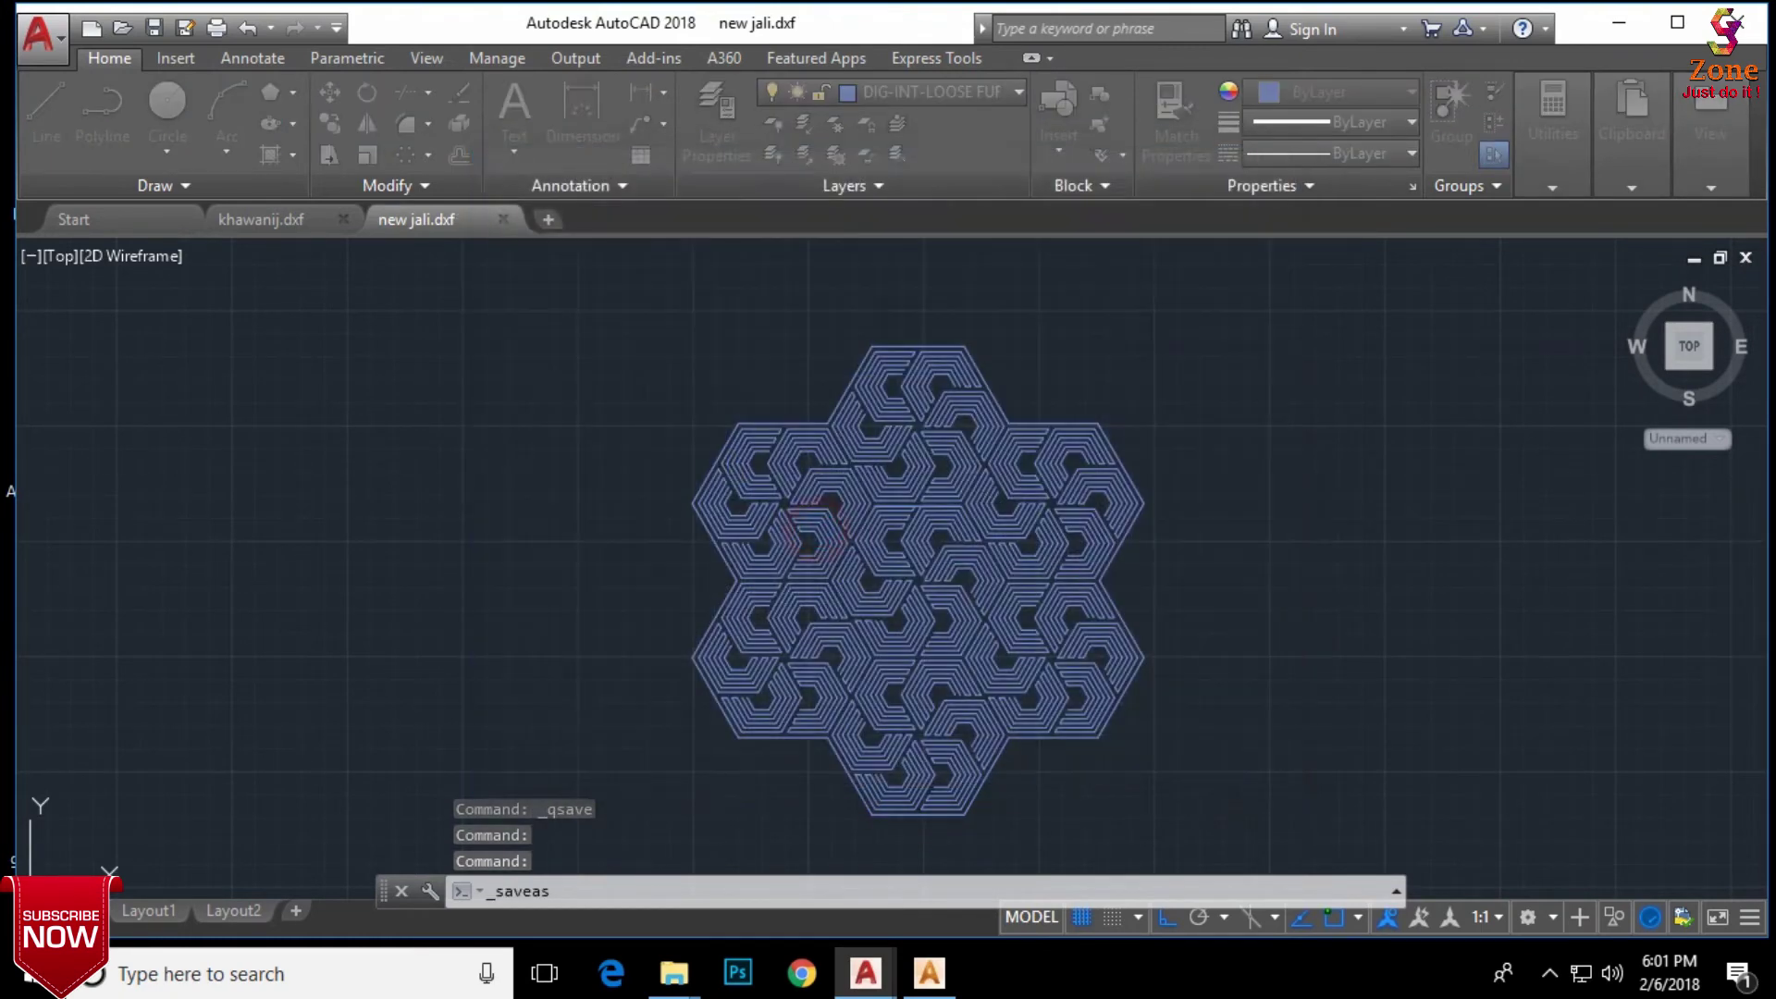
# Step: Switch to ArtCAM and create a new model 800 mm wide and 800 mm high
pyautogui.click(951, 983)
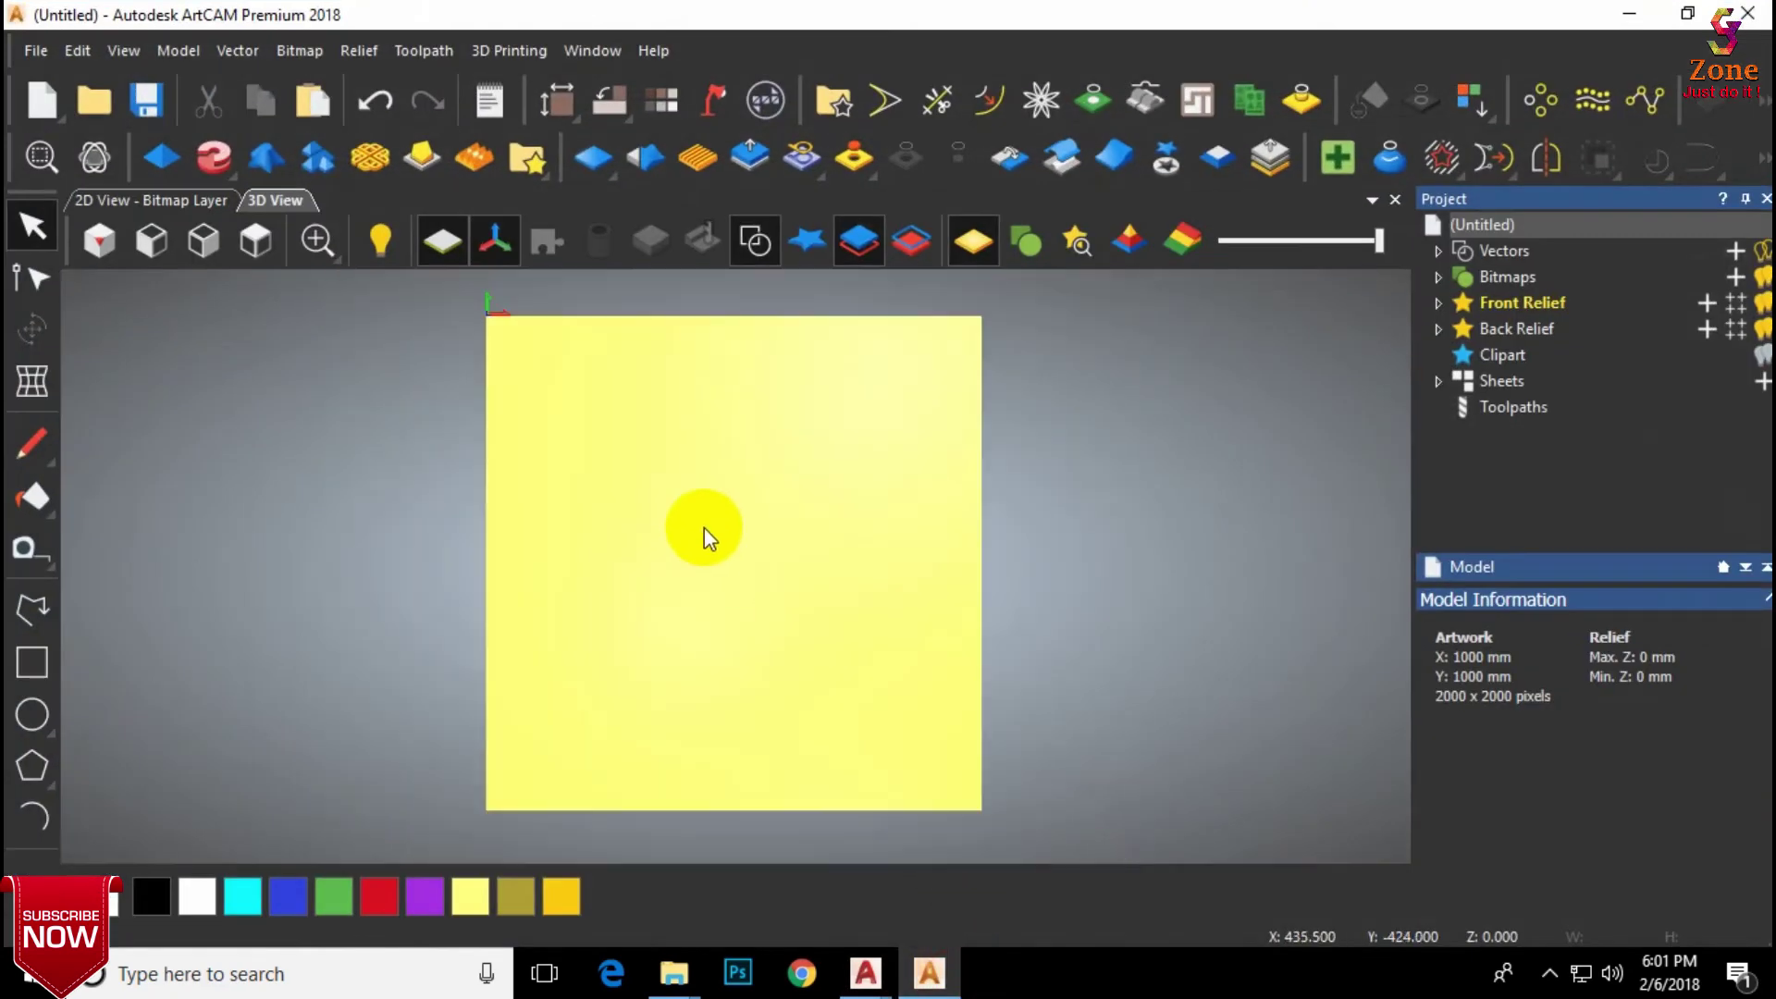
pyautogui.click(36, 51)
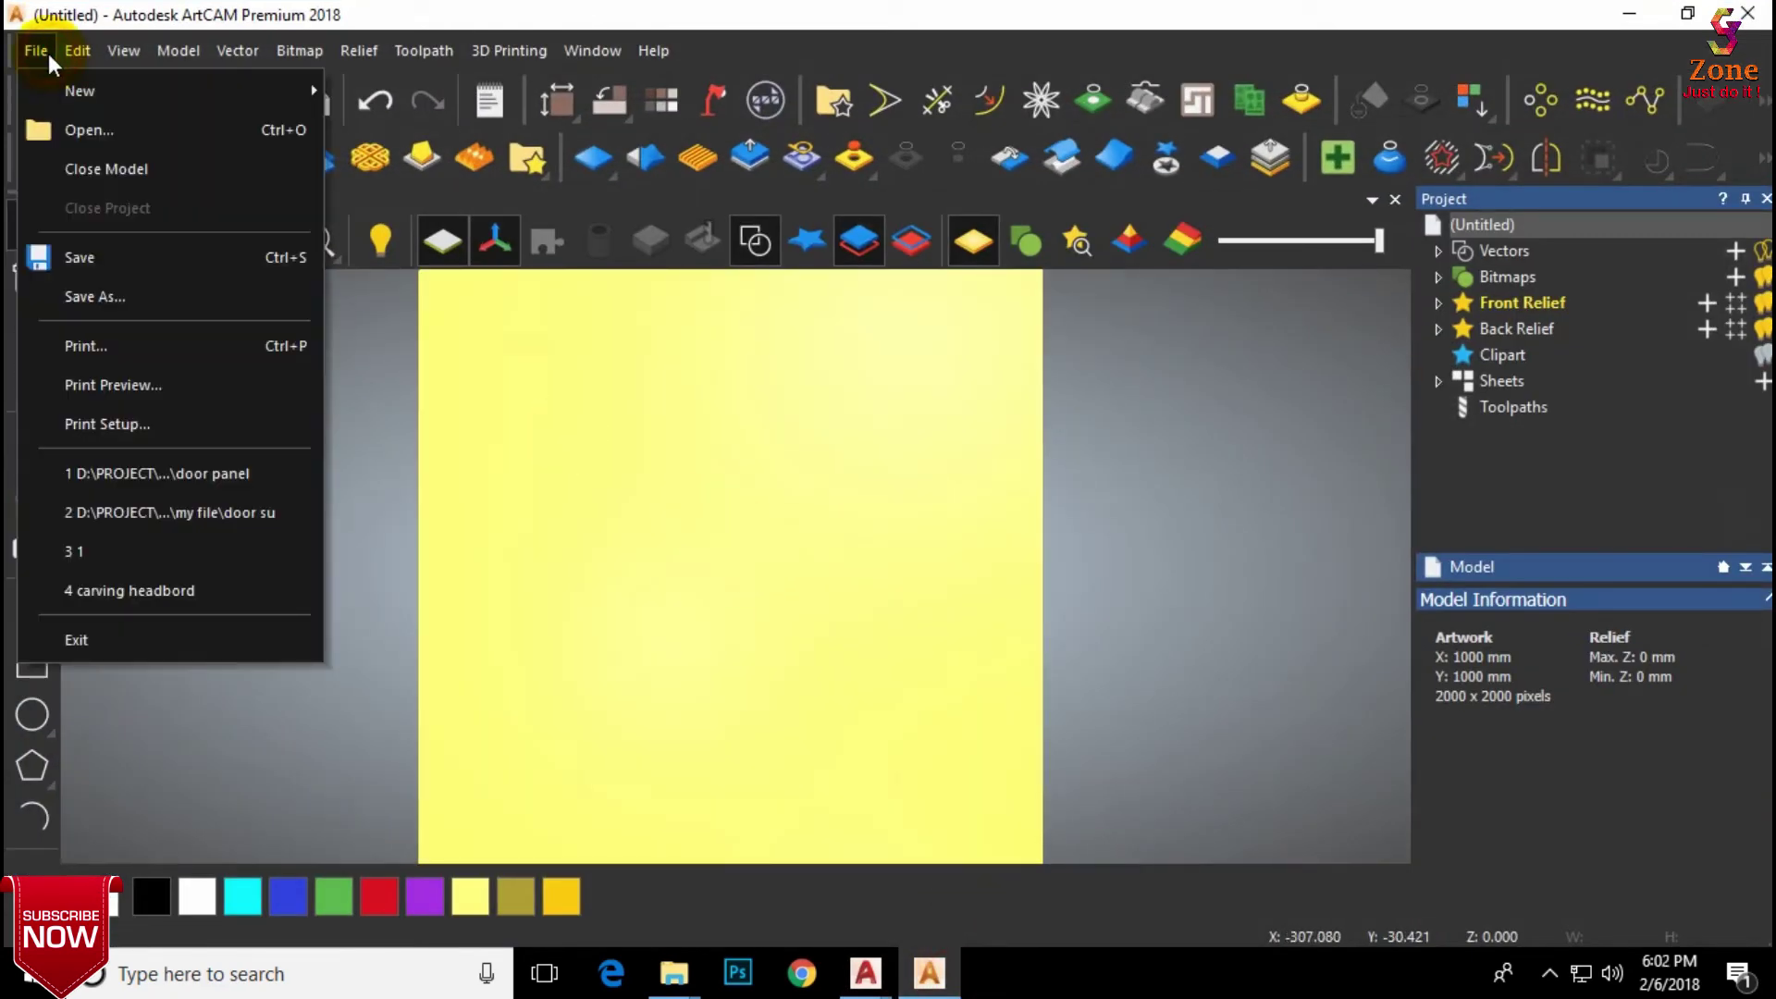
pyautogui.click(83, 52)
pyautogui.click(36, 51)
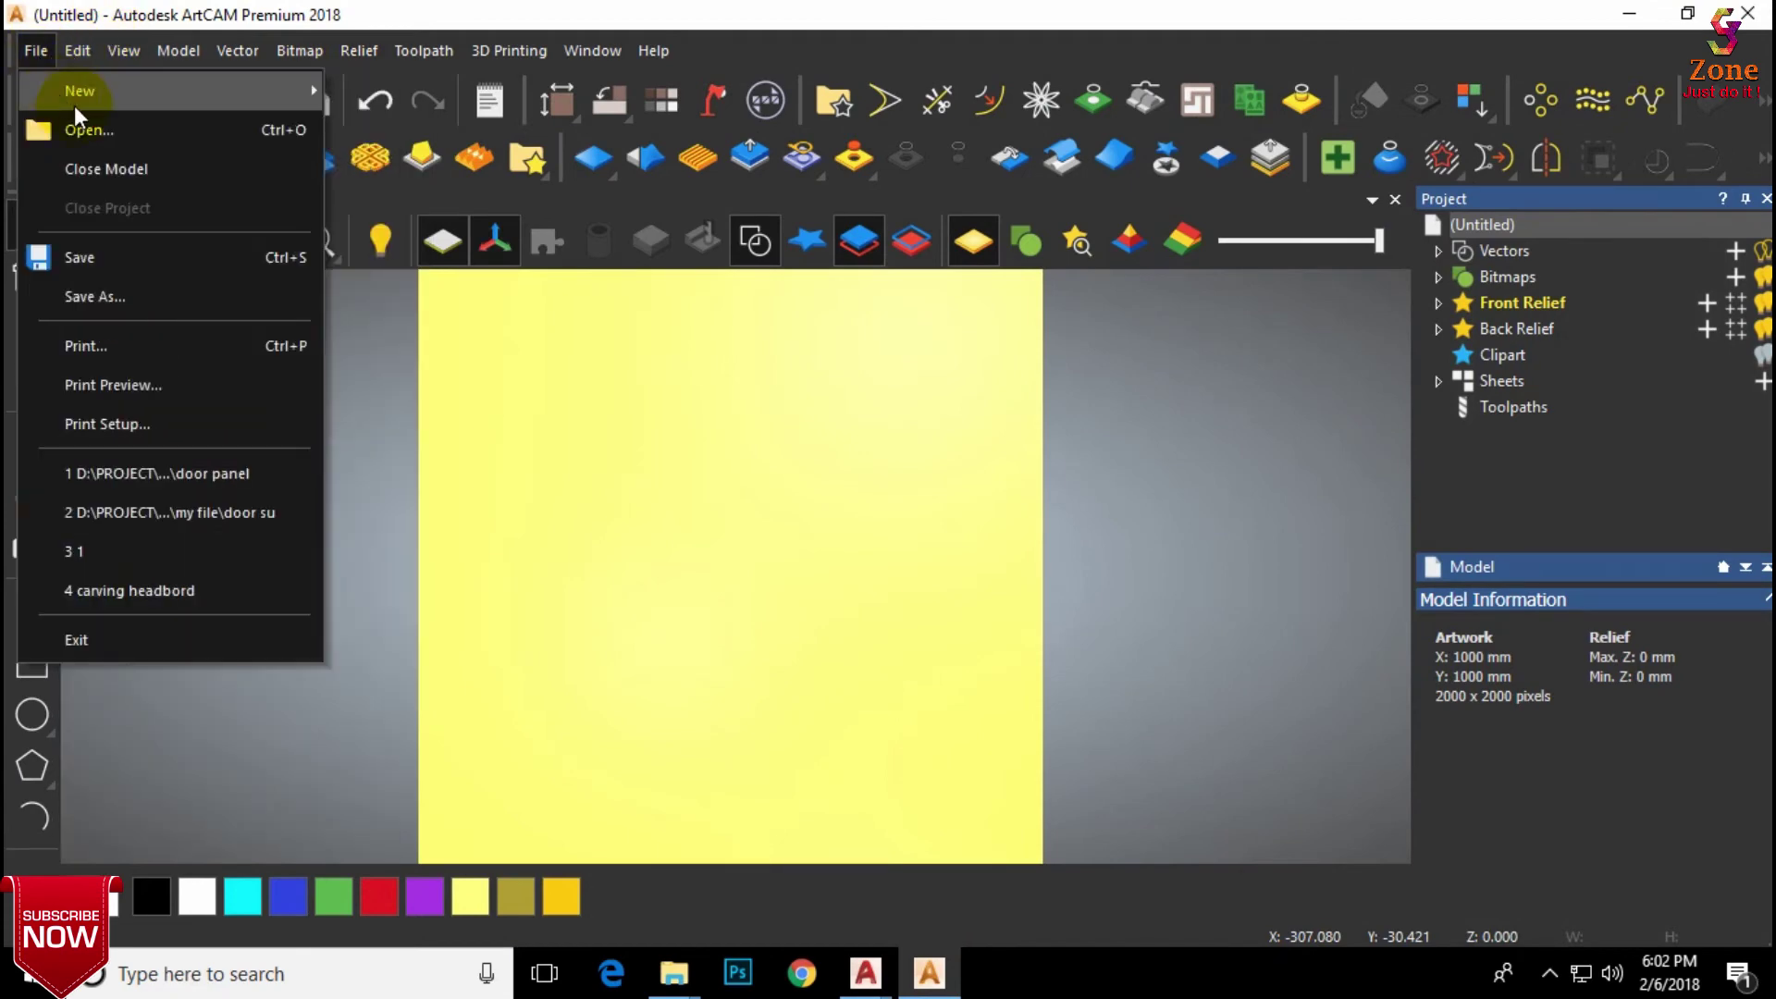
pyautogui.moveTo(309, 83)
pyautogui.click(398, 88)
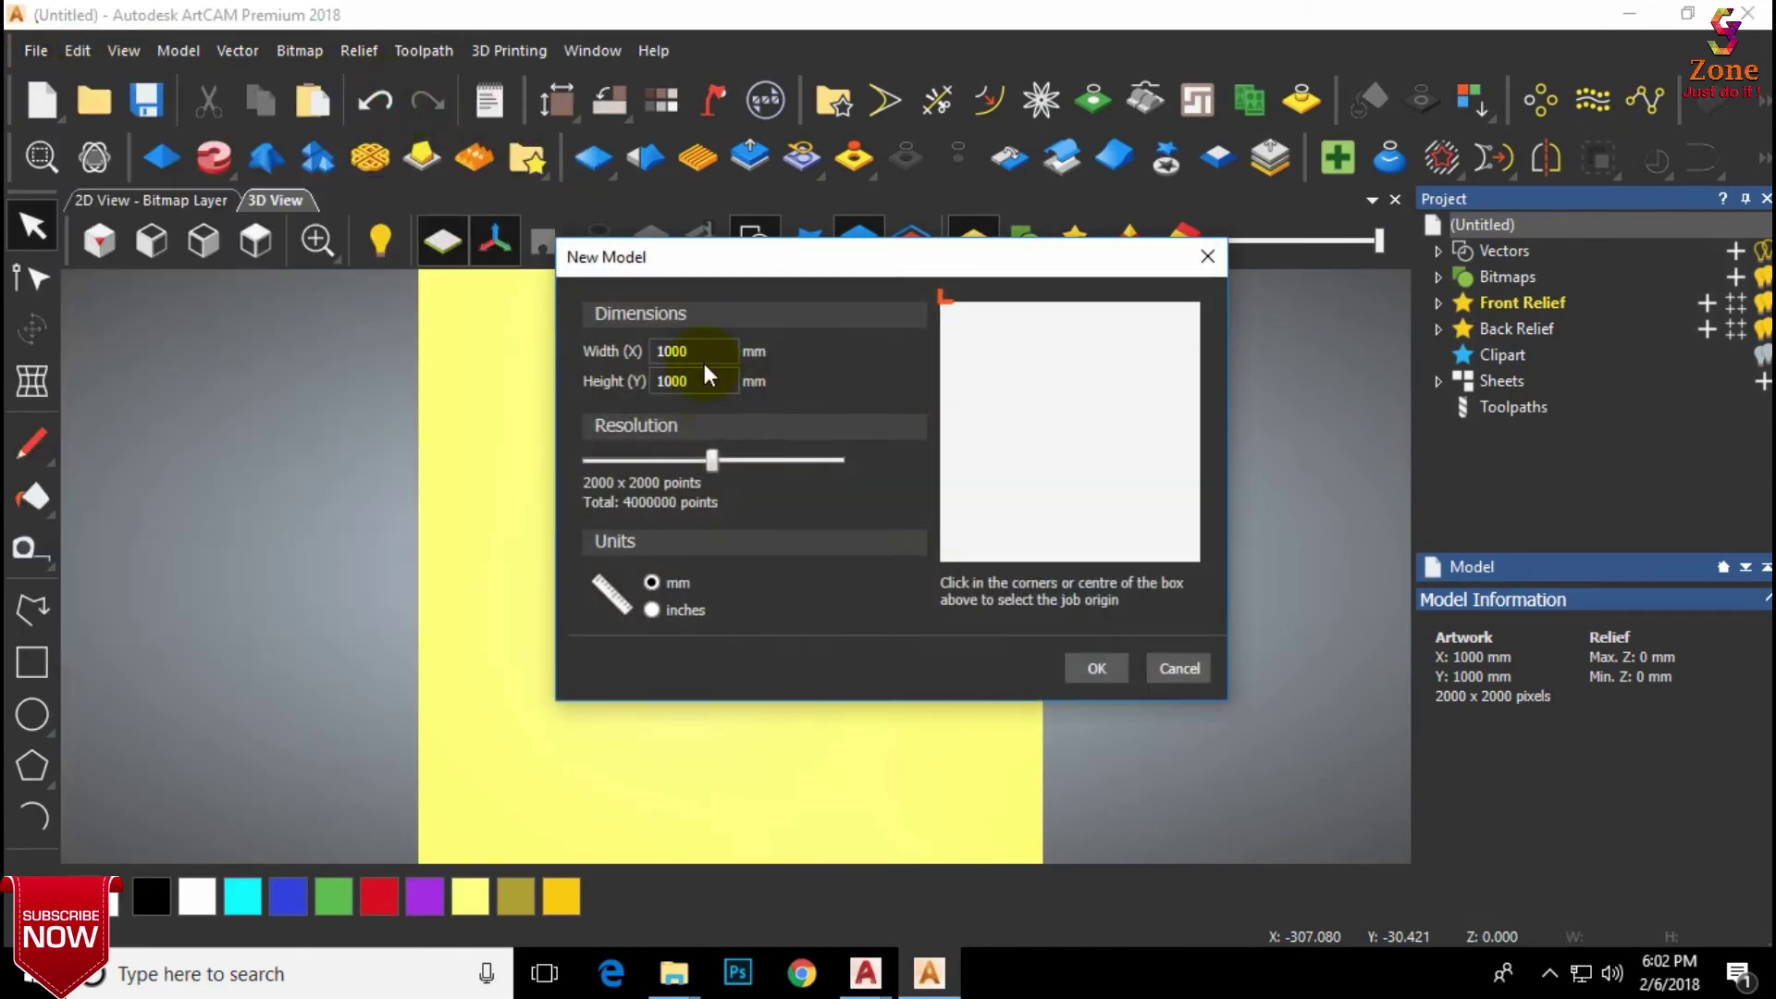
pyautogui.write('800')
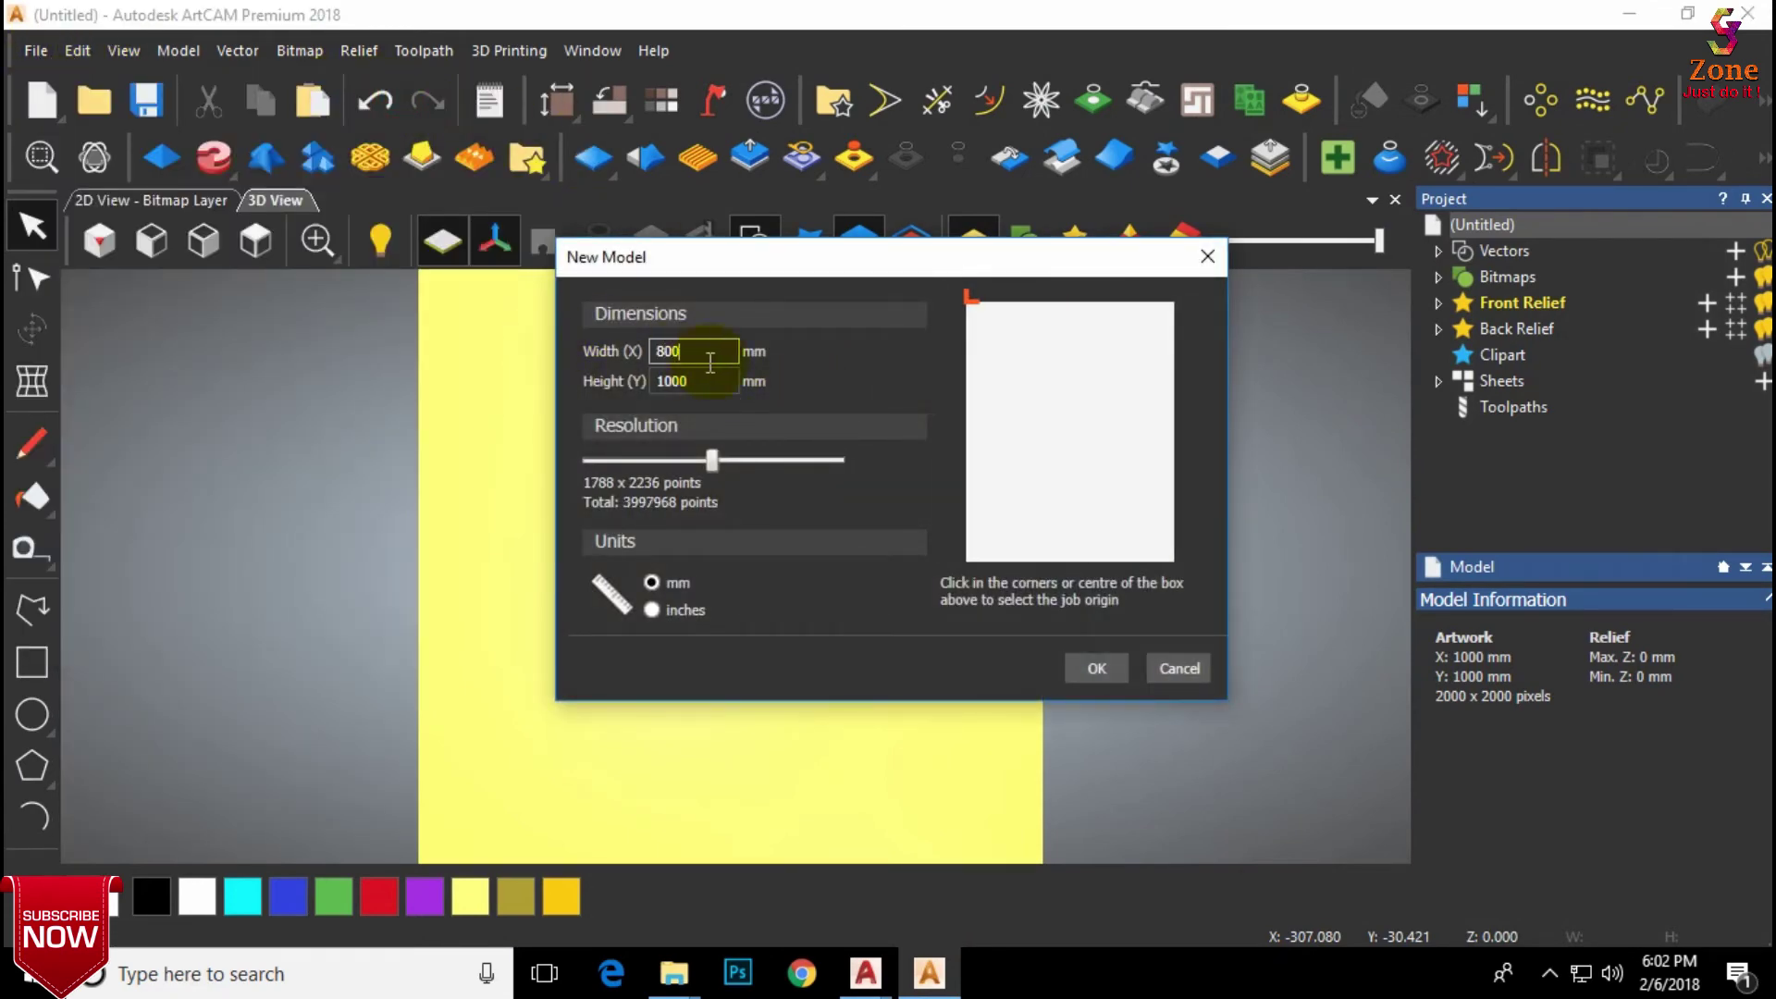
pyautogui.write('8')
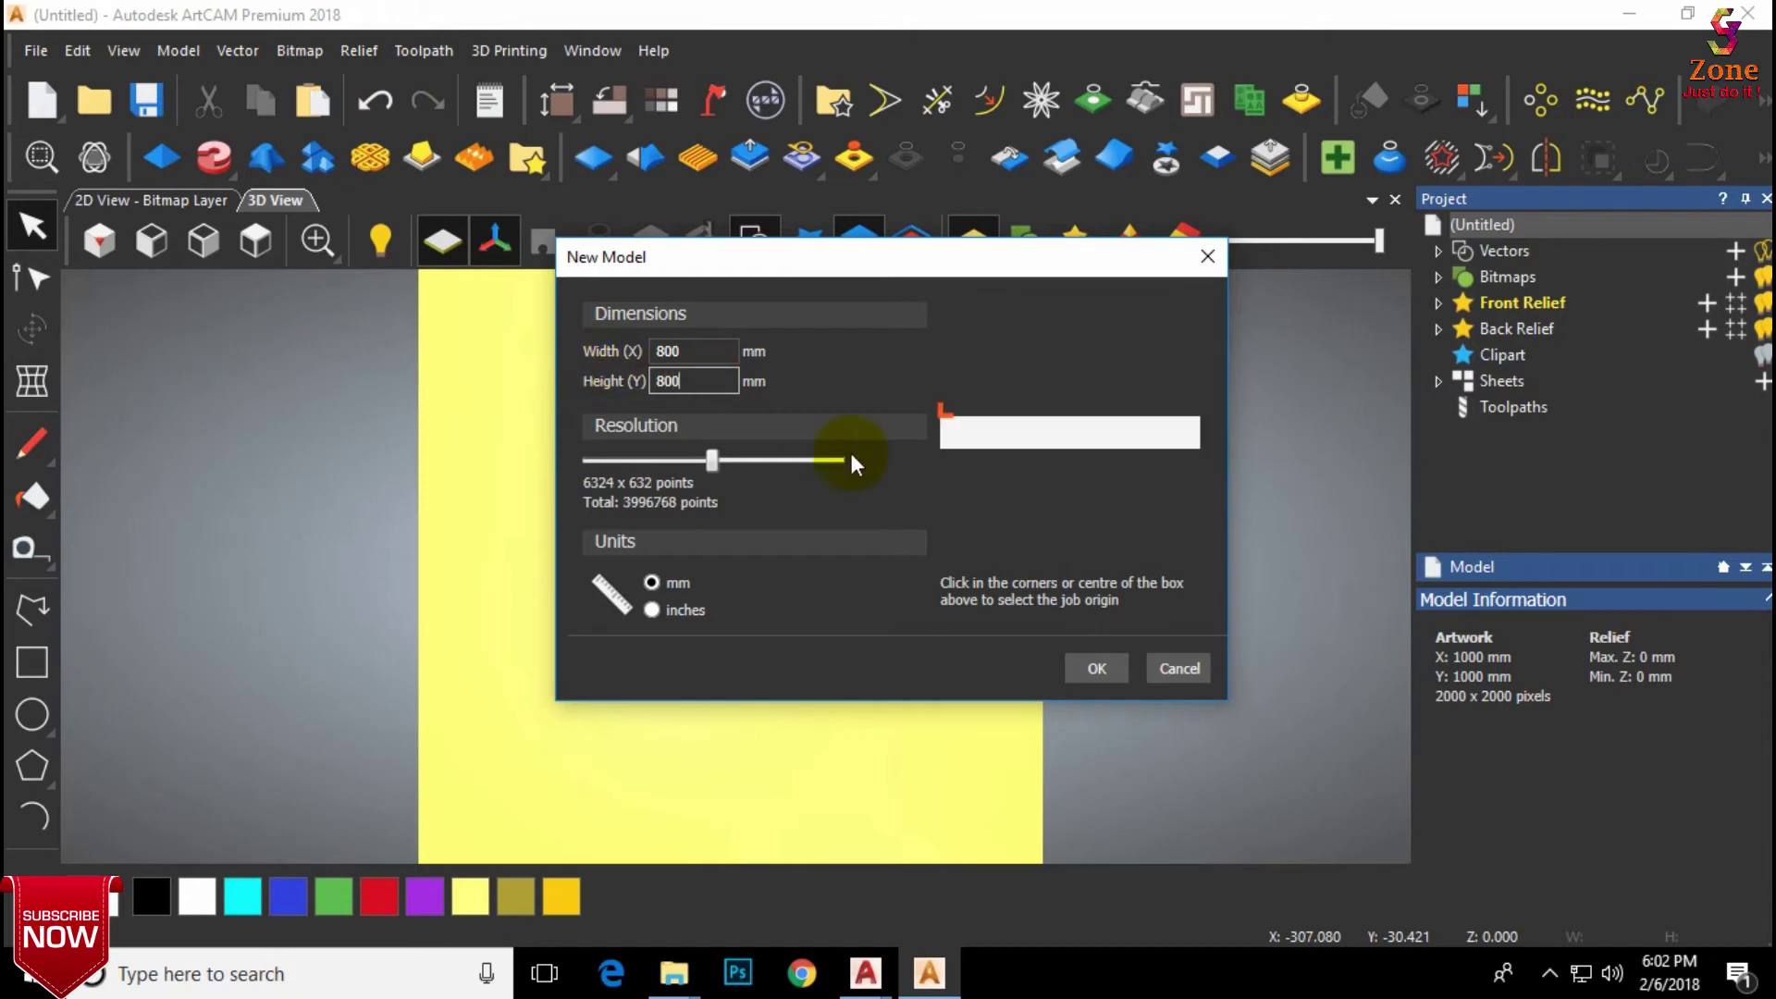
pyautogui.click(1096, 667)
pyautogui.click(890, 537)
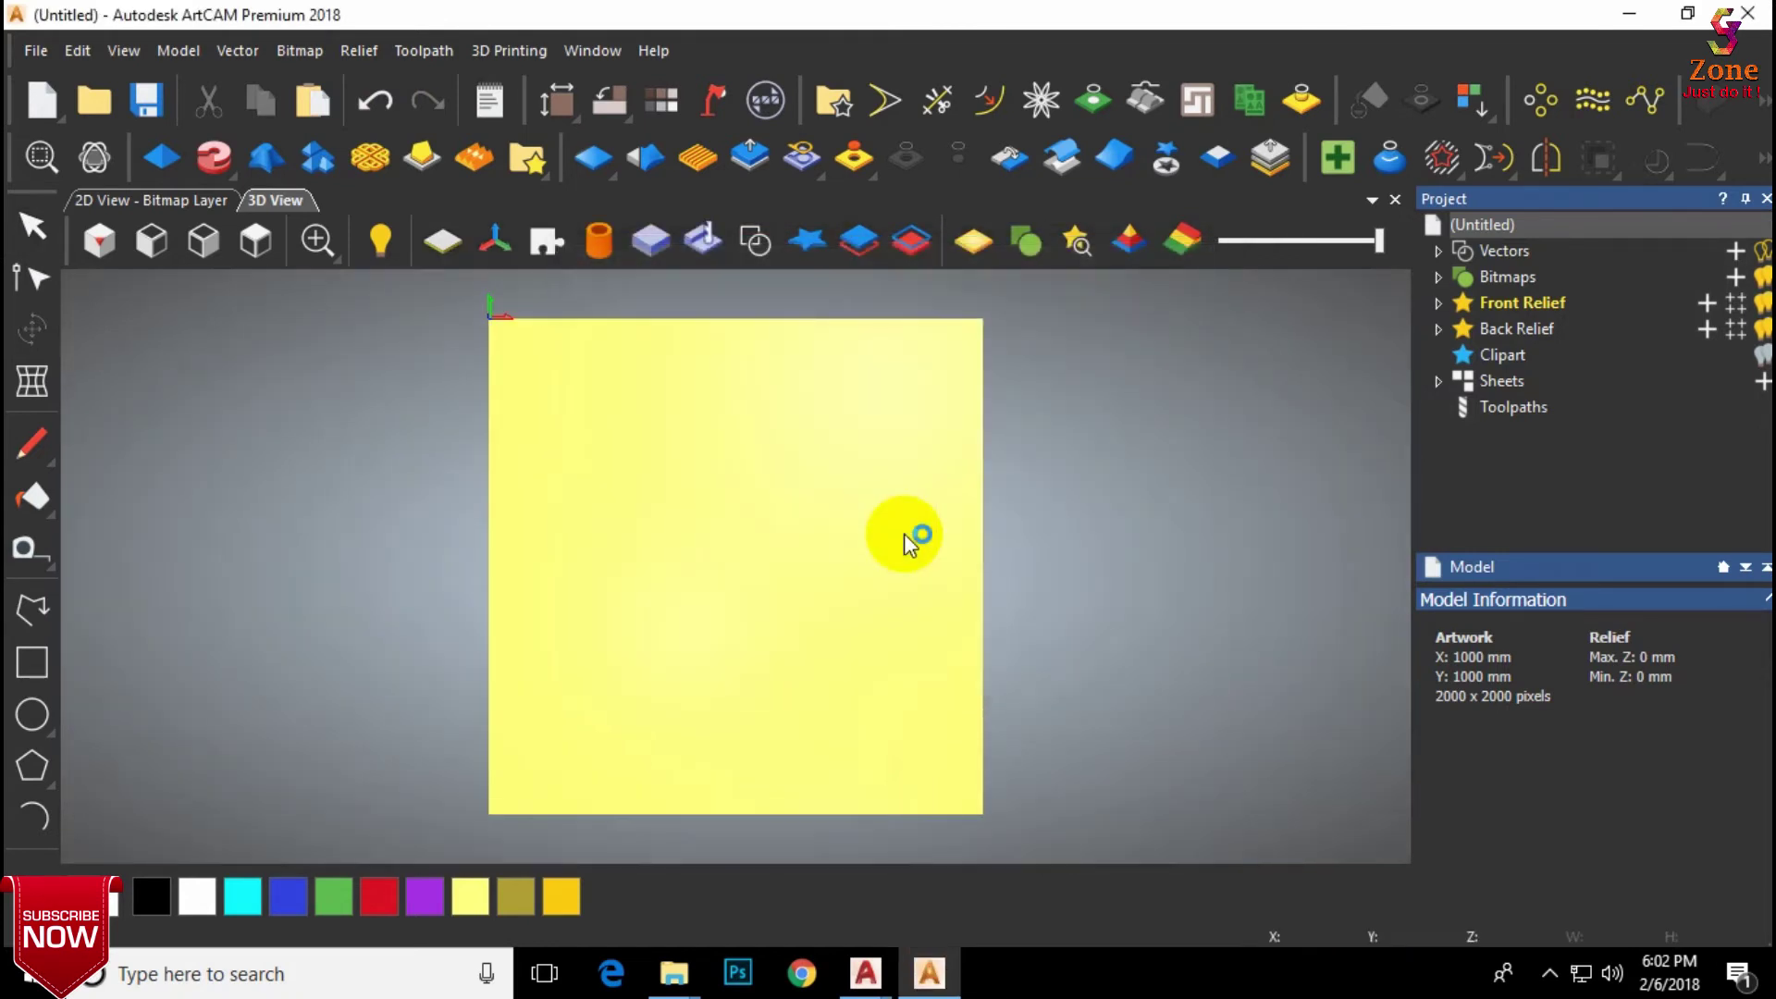
# Step: Try to import the "new jali" DXF from the PROJECT\DXF file folder on drive D: as vectors on the current layer
pyautogui.click(237, 51)
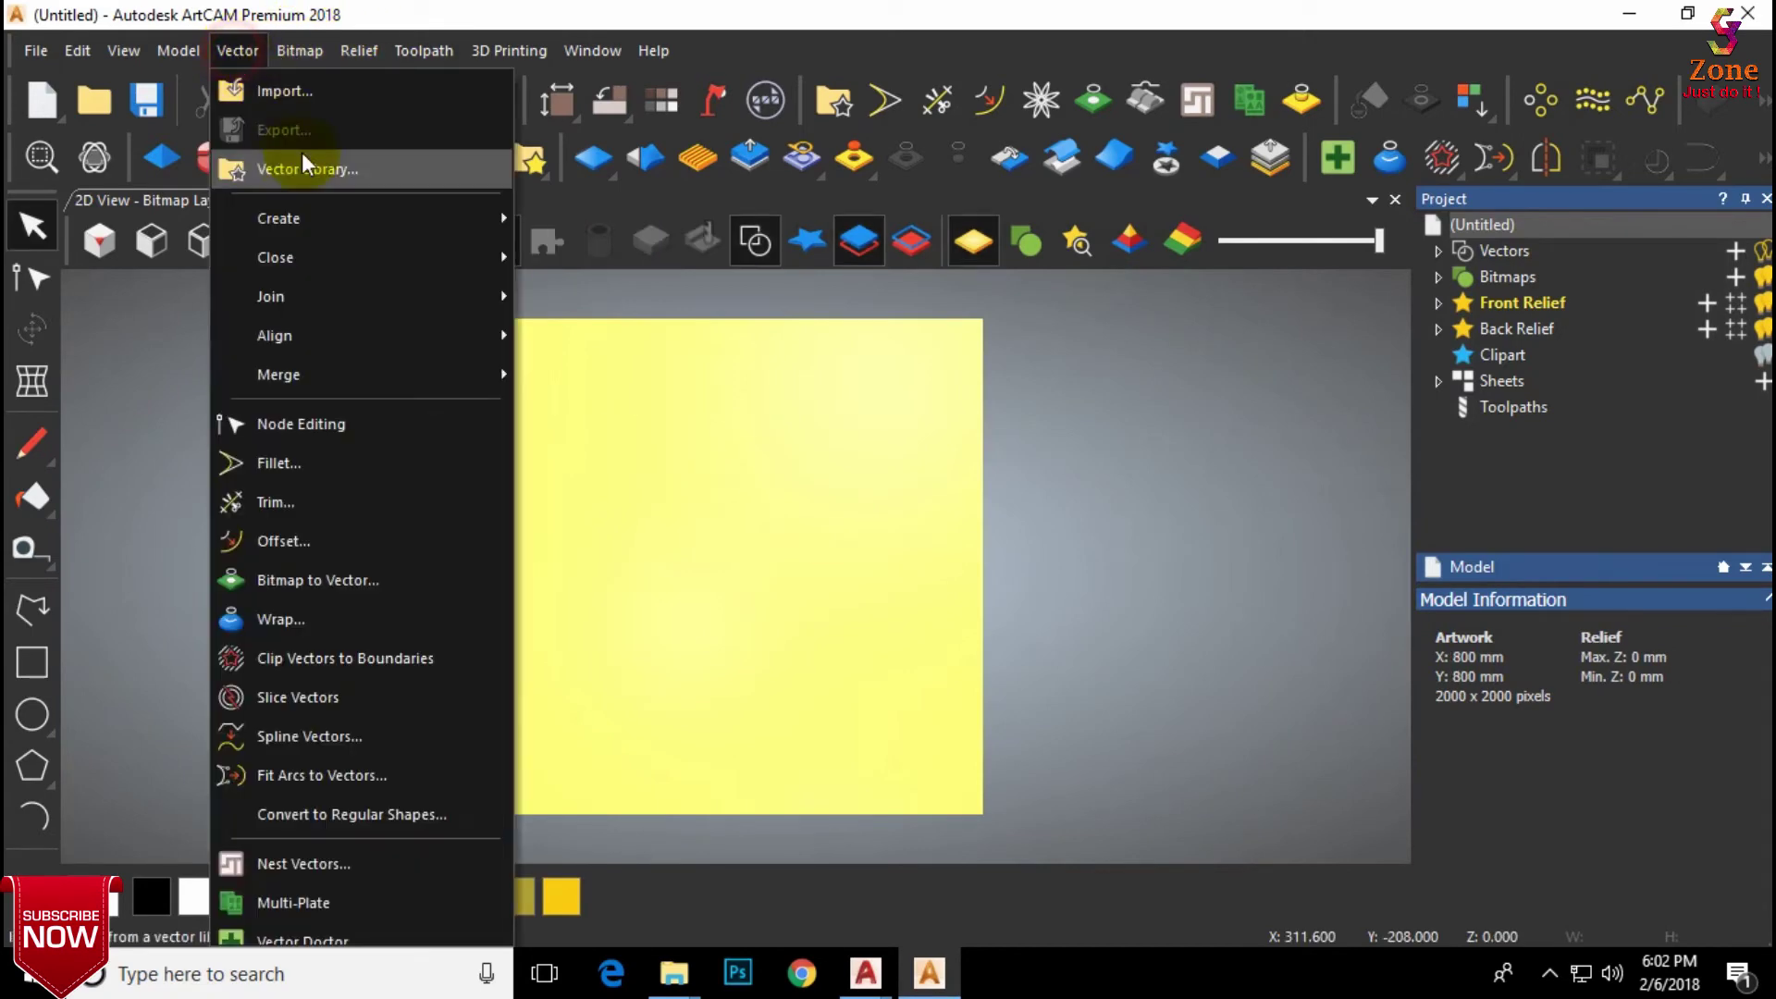
pyautogui.click(260, 80)
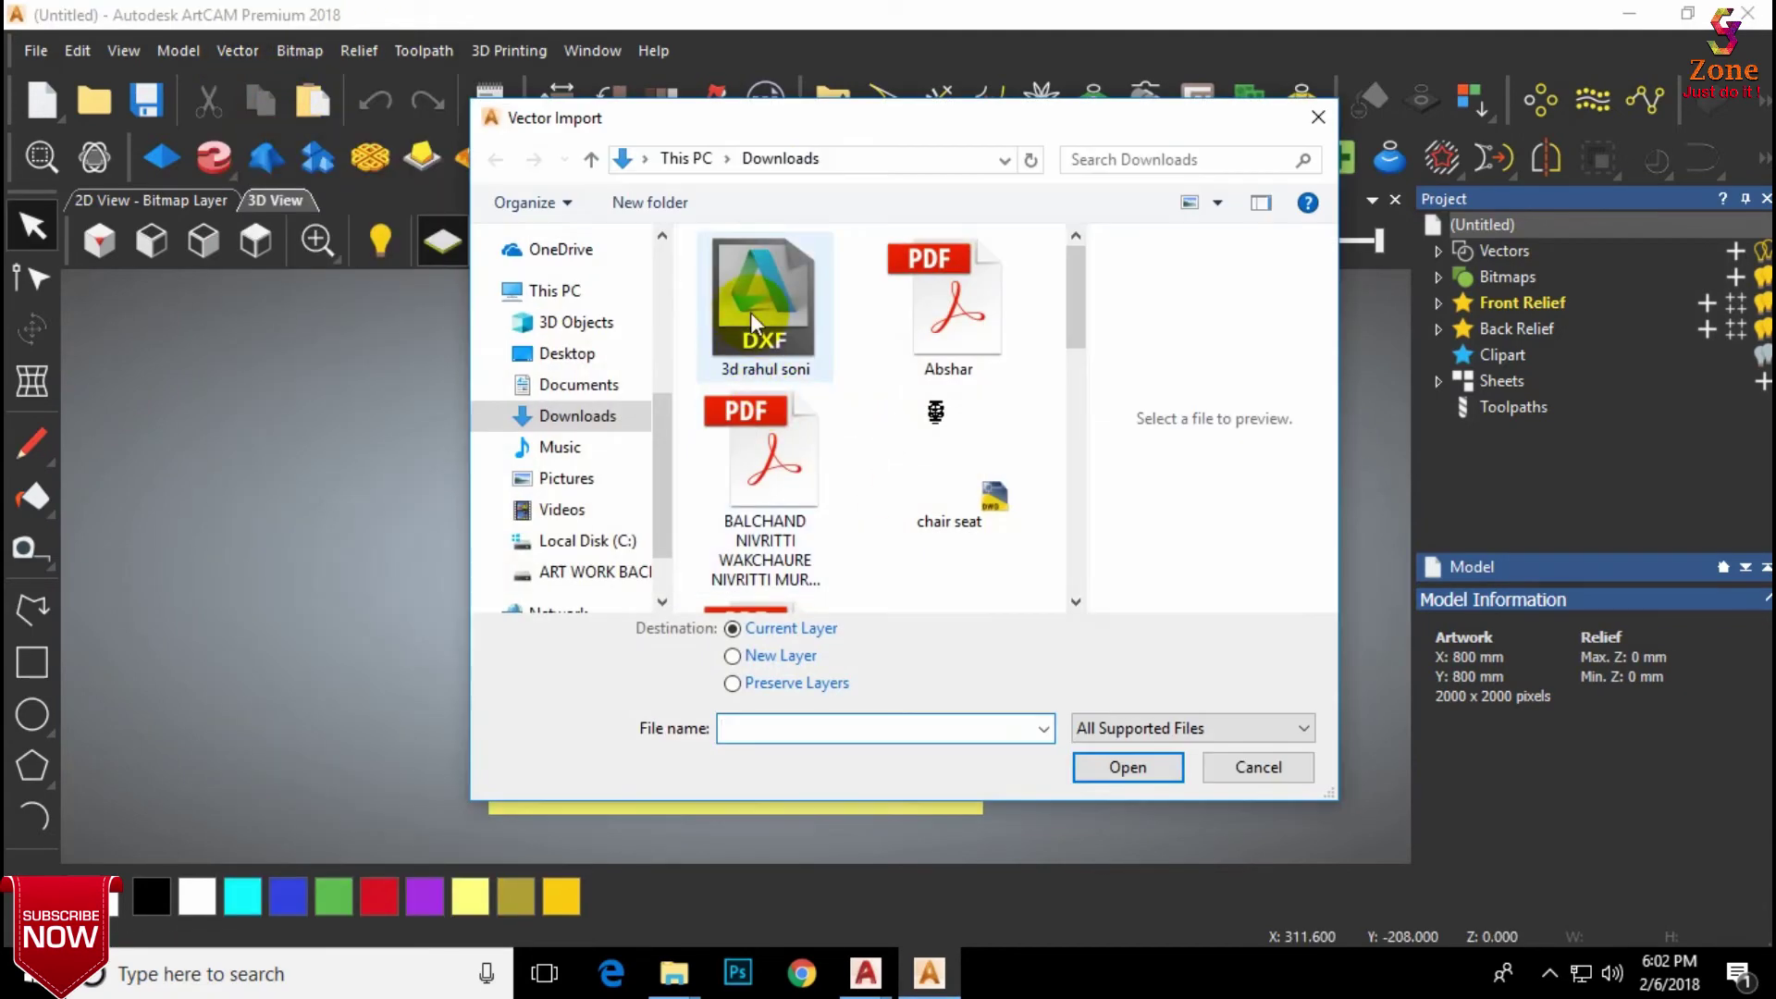
pyautogui.click(682, 158)
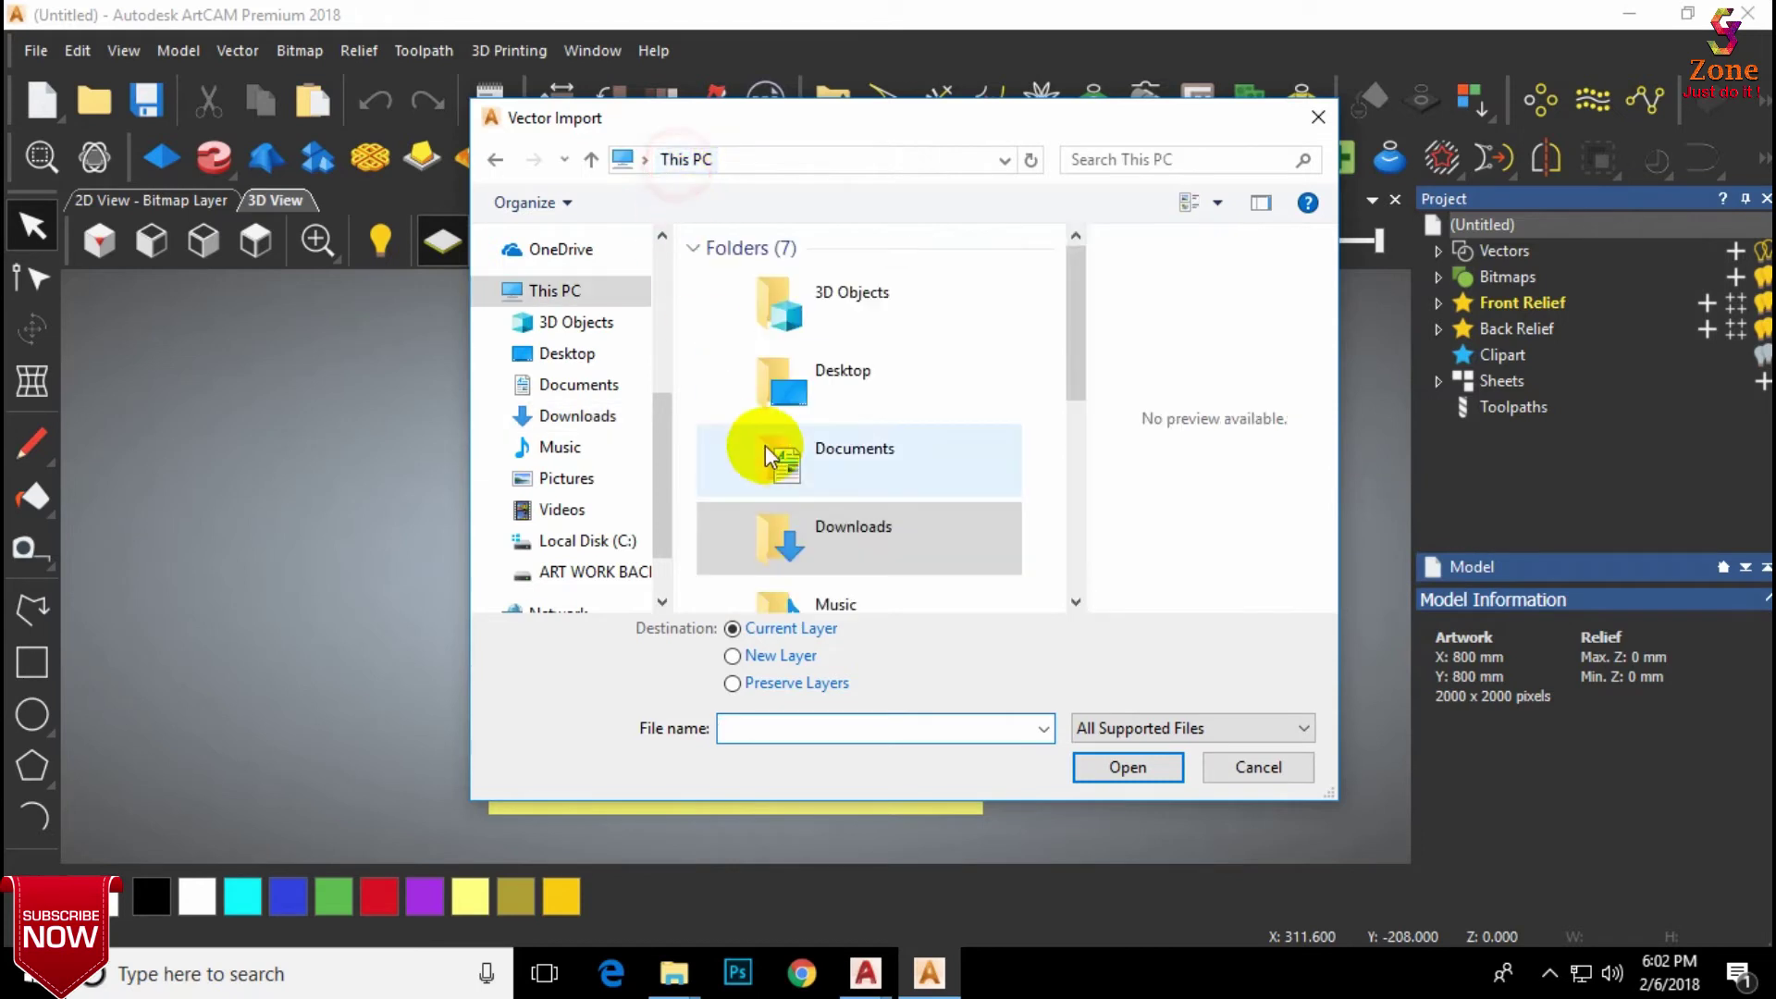
pyautogui.click(555, 323)
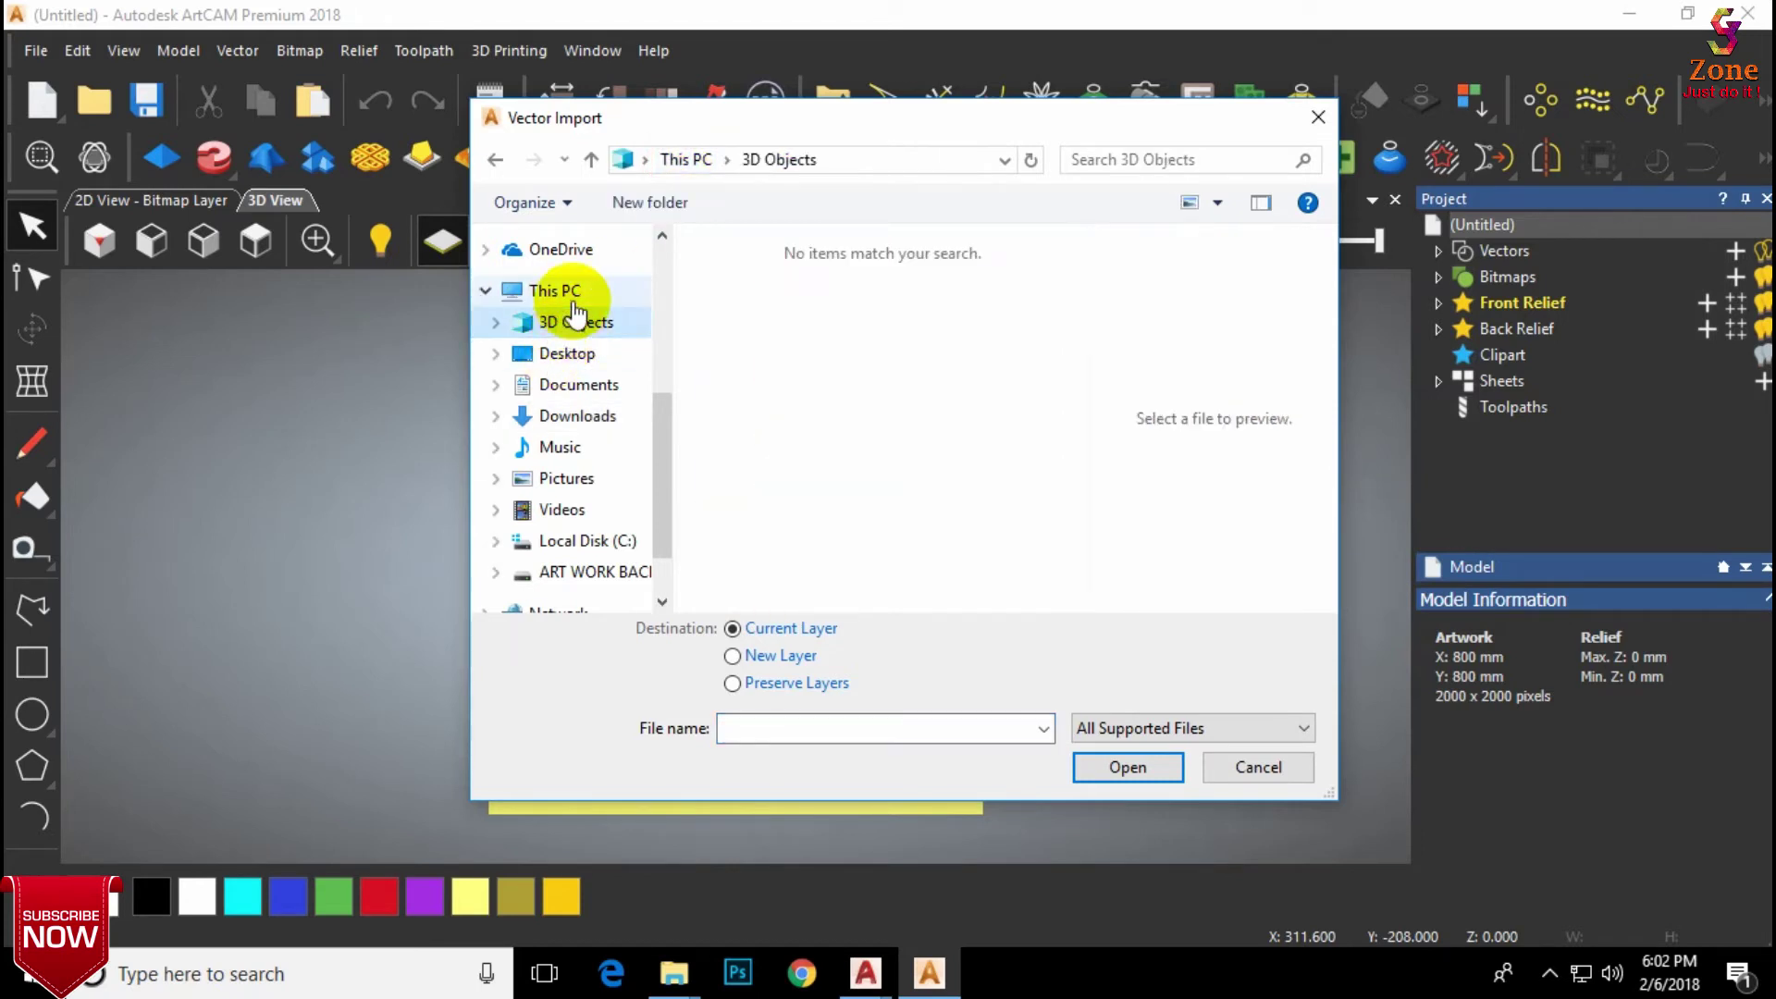
pyautogui.click(567, 355)
pyautogui.doubleClick(753, 478)
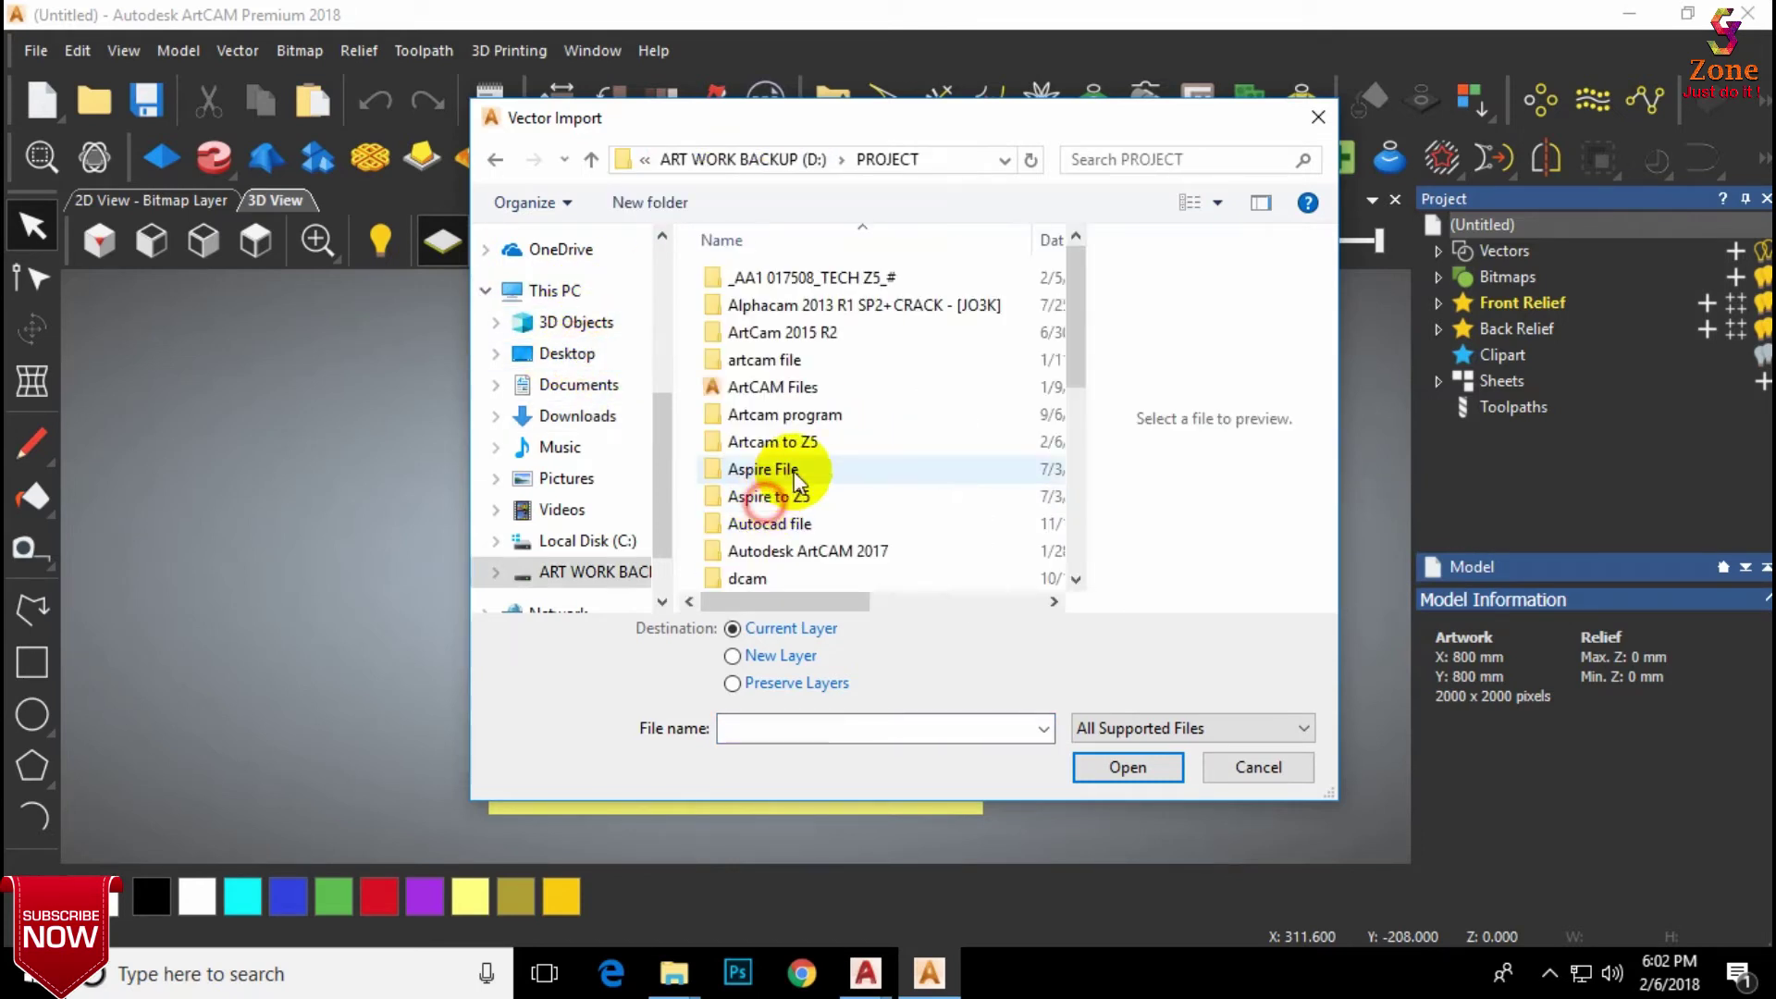
pyautogui.scroll(-1, 823, 507)
pyautogui.doubleClick(753, 555)
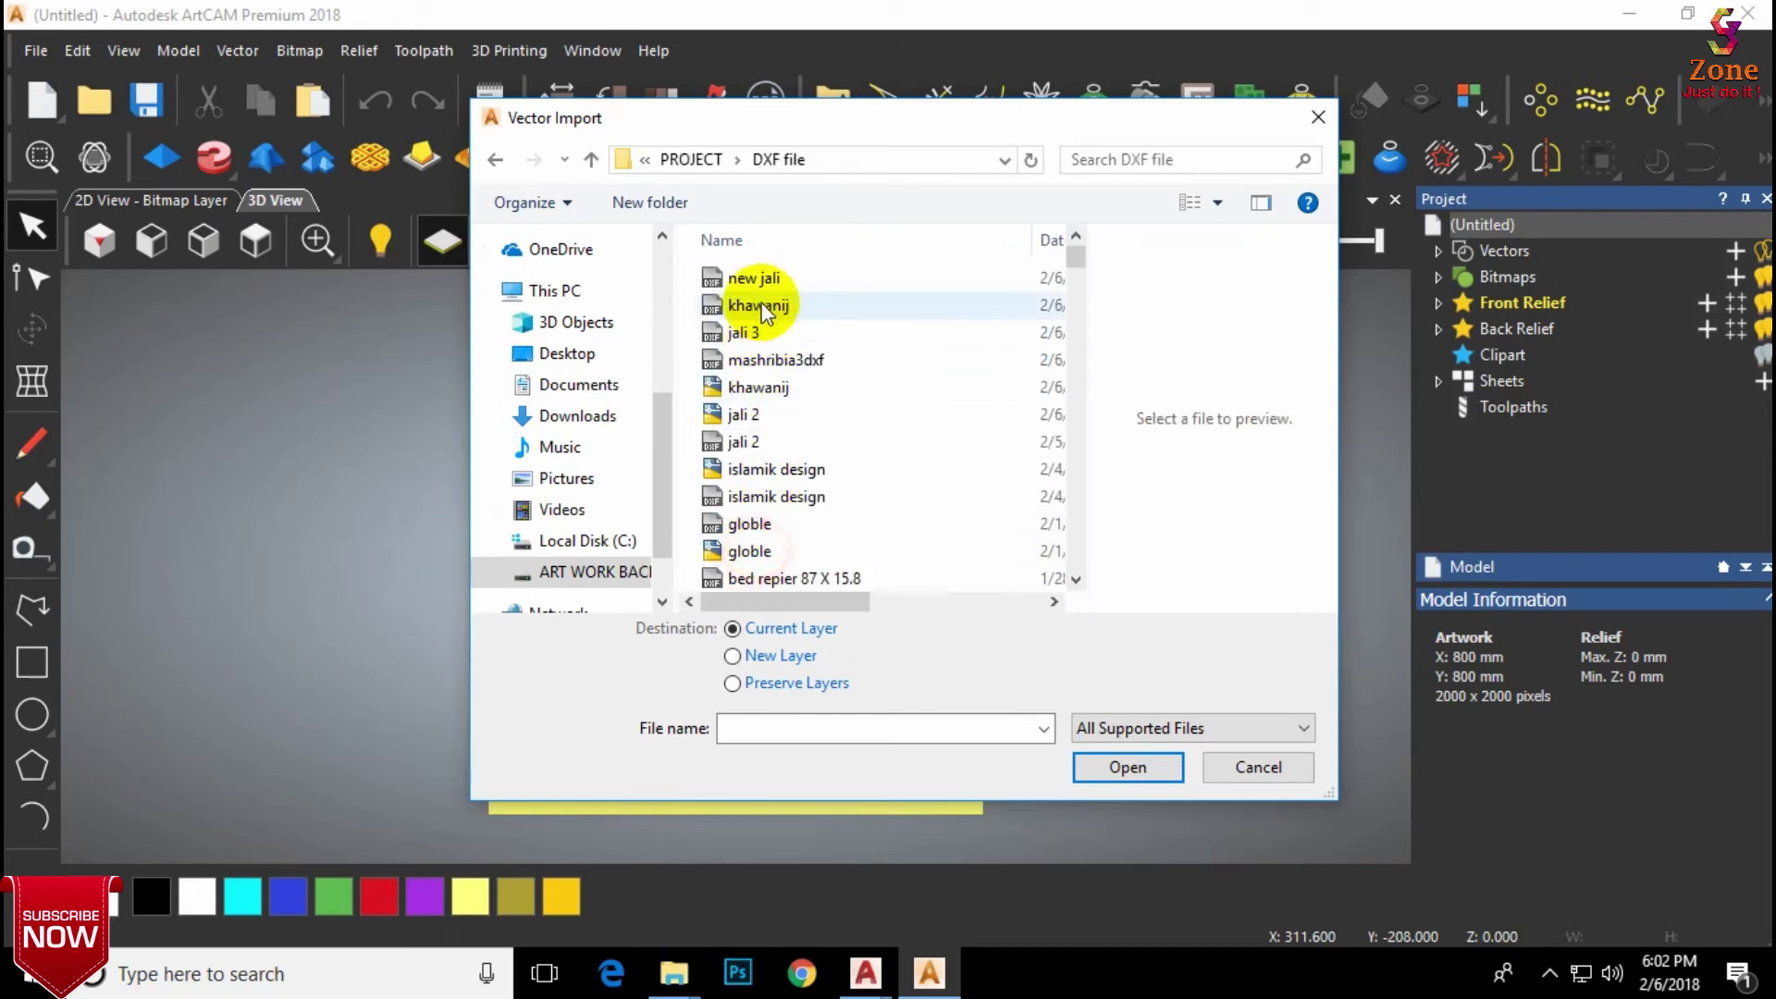
pyautogui.click(754, 277)
pyautogui.click(1126, 766)
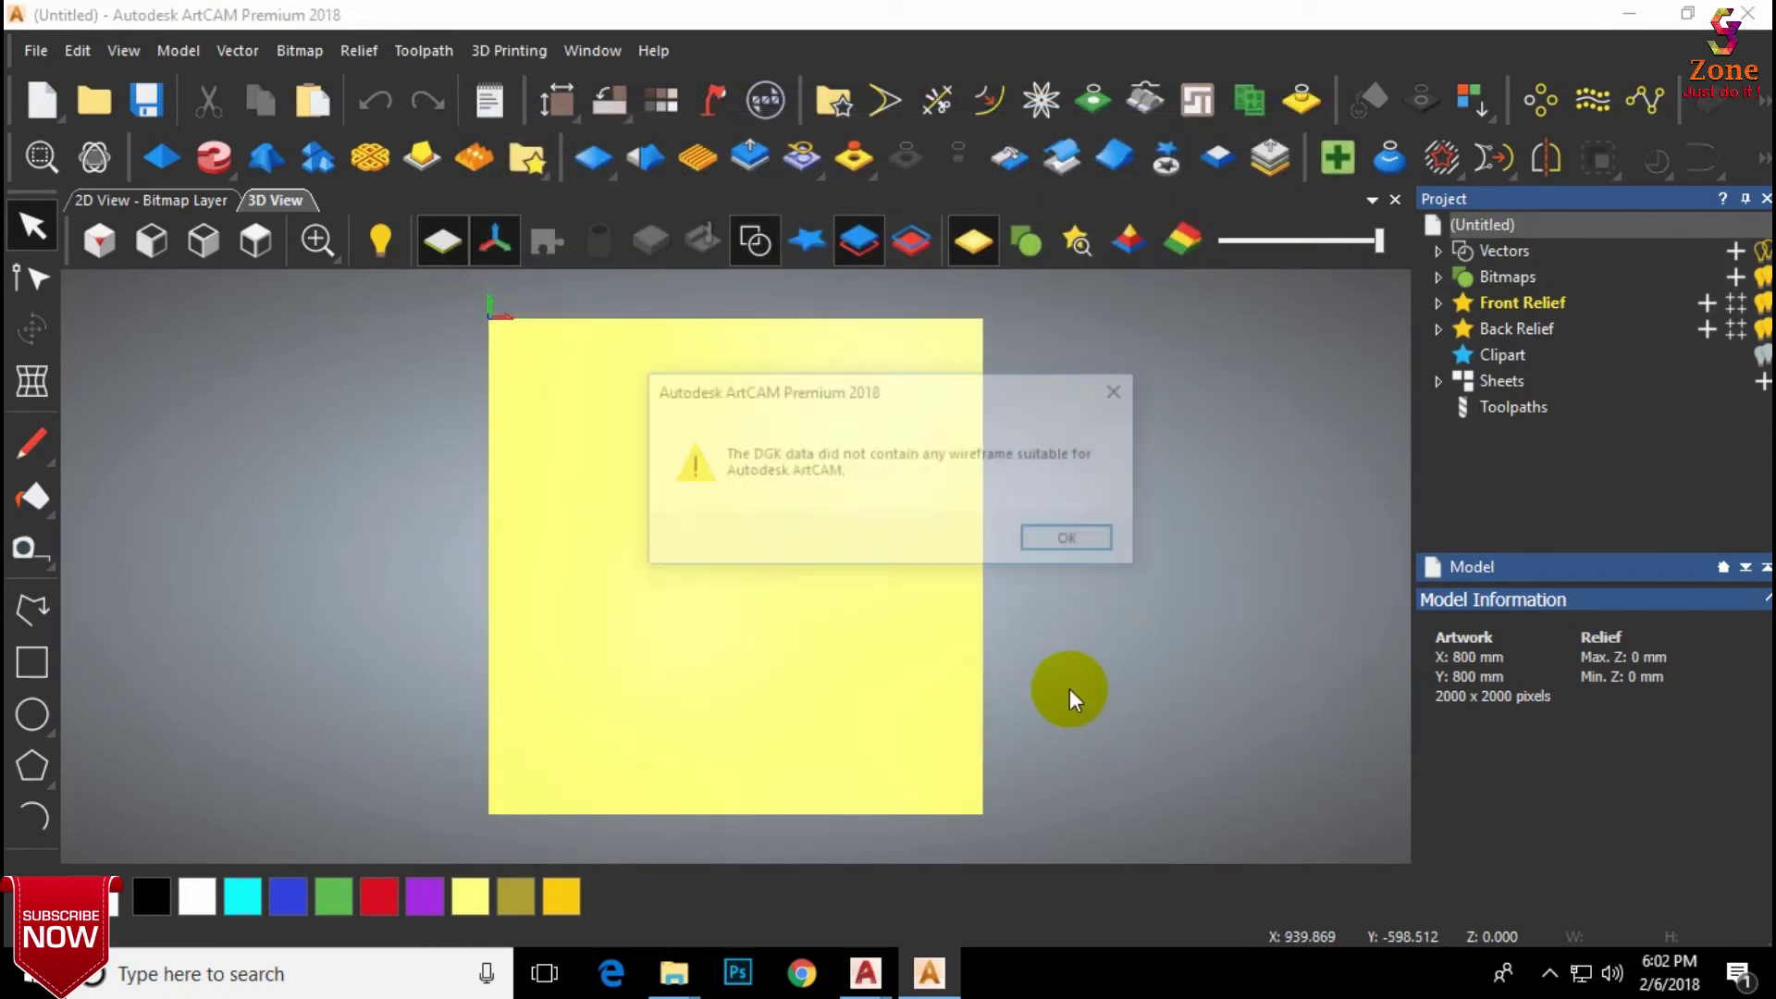
pyautogui.click(1069, 542)
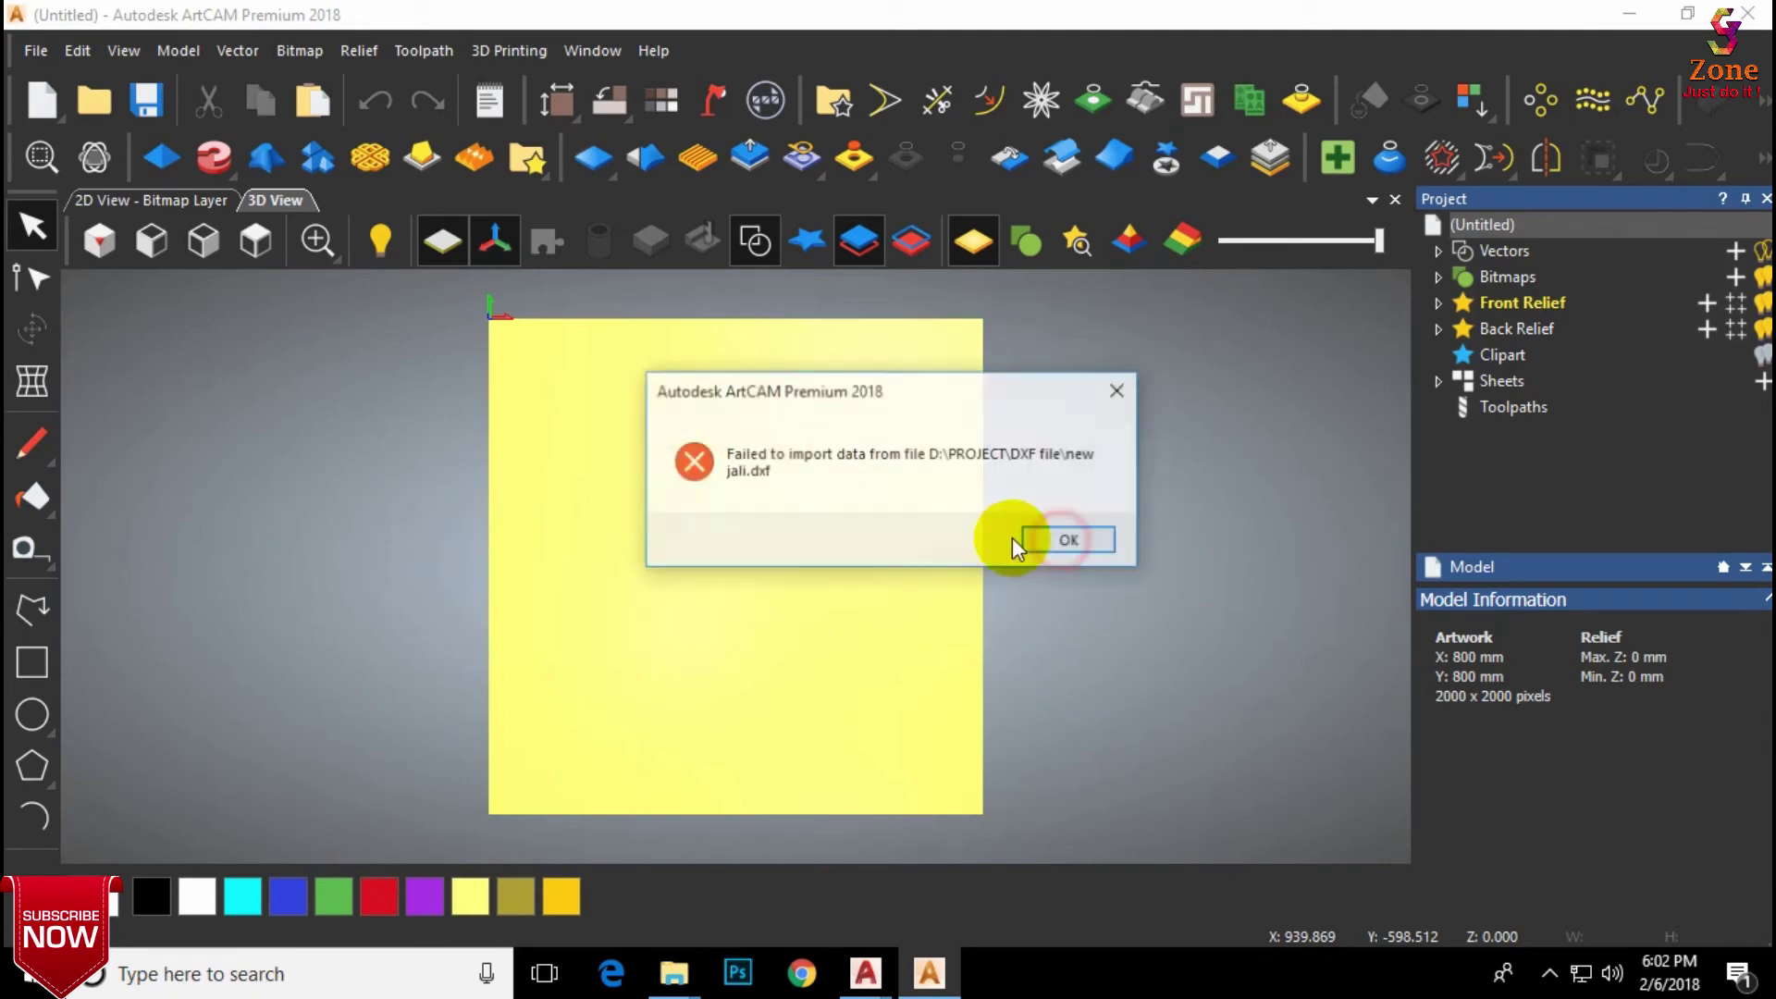
pyautogui.click(1062, 541)
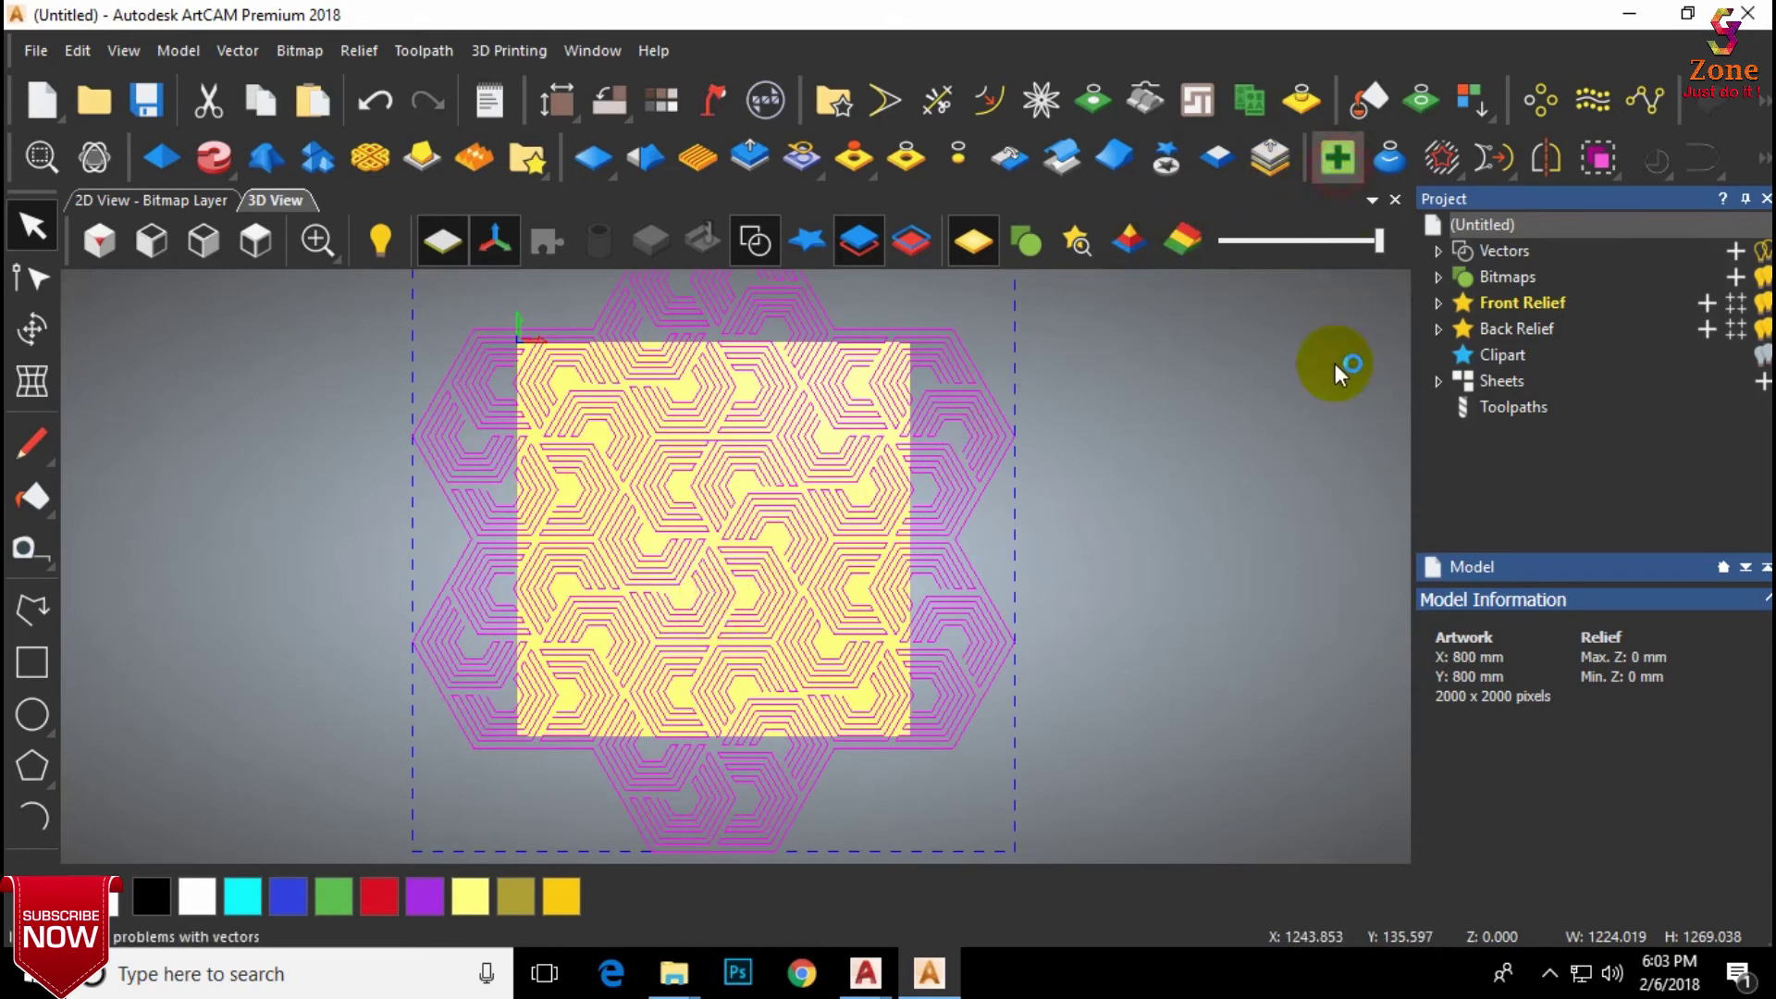
# Step: Select all open vectors of the imported jali with the Vector Doctor
pyautogui.click(1293, 403)
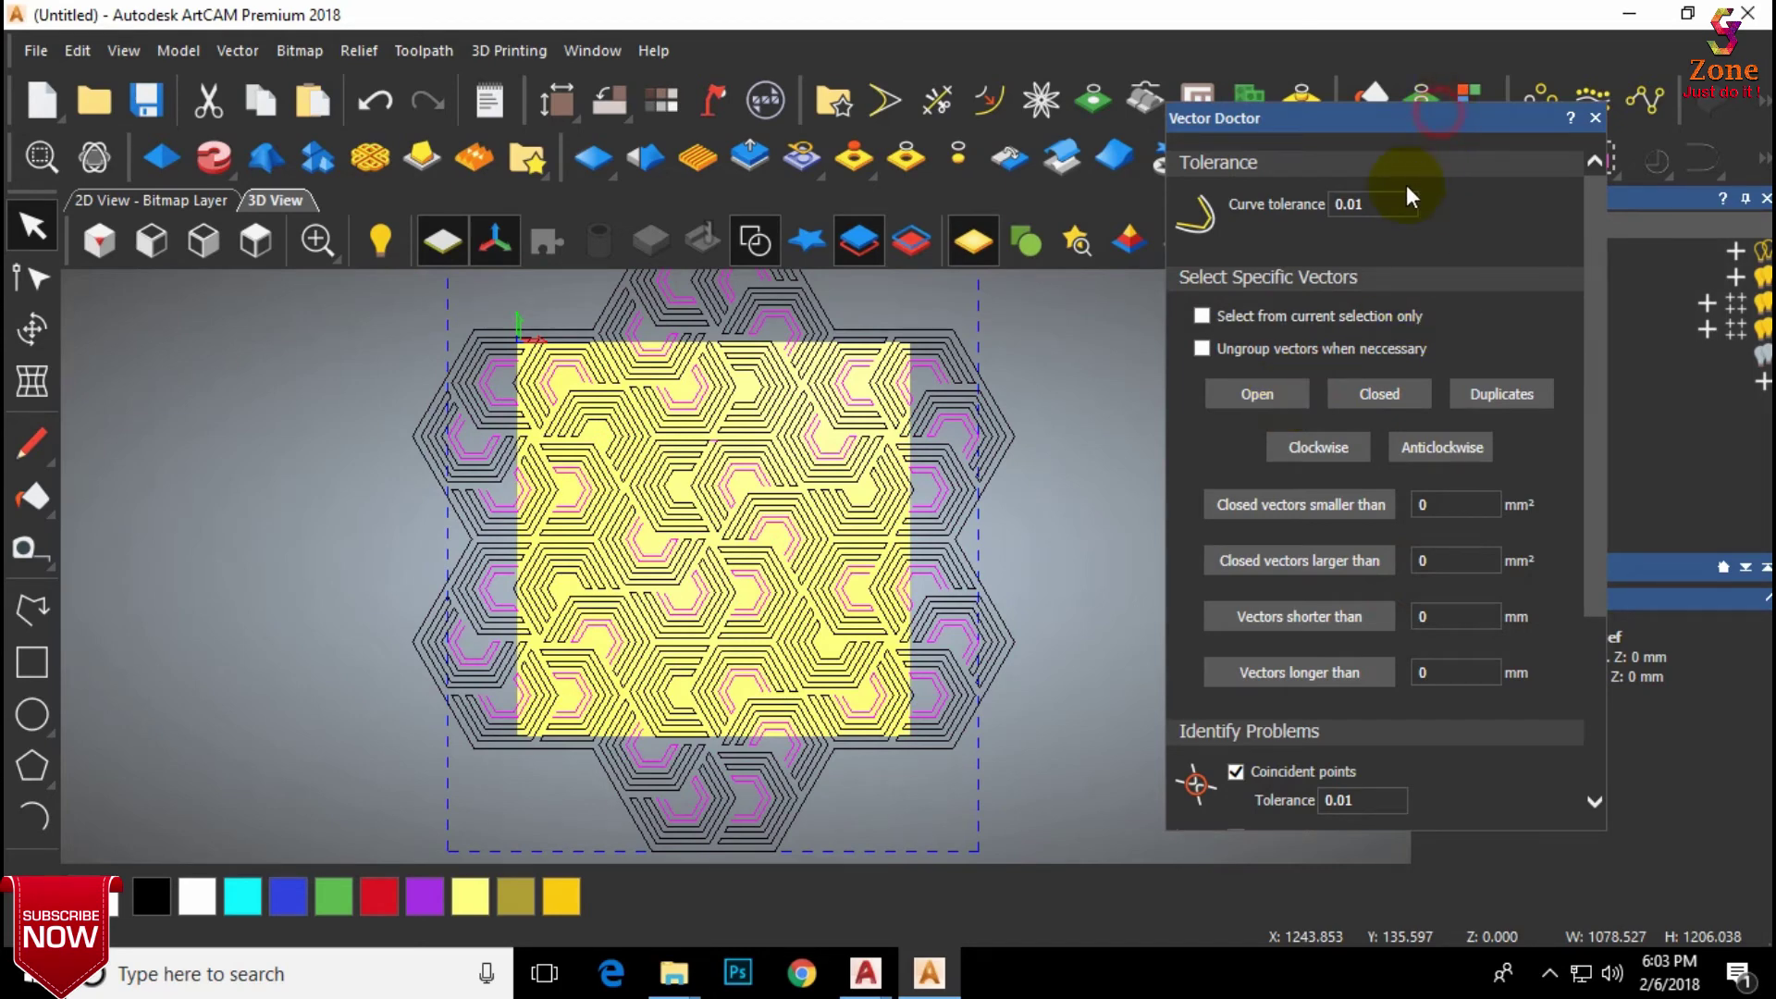
pyautogui.moveTo(1411, 196); pyautogui.dragTo(1516, 127)
pyautogui.moveTo(1539, 214); pyautogui.dragTo(1573, 233)
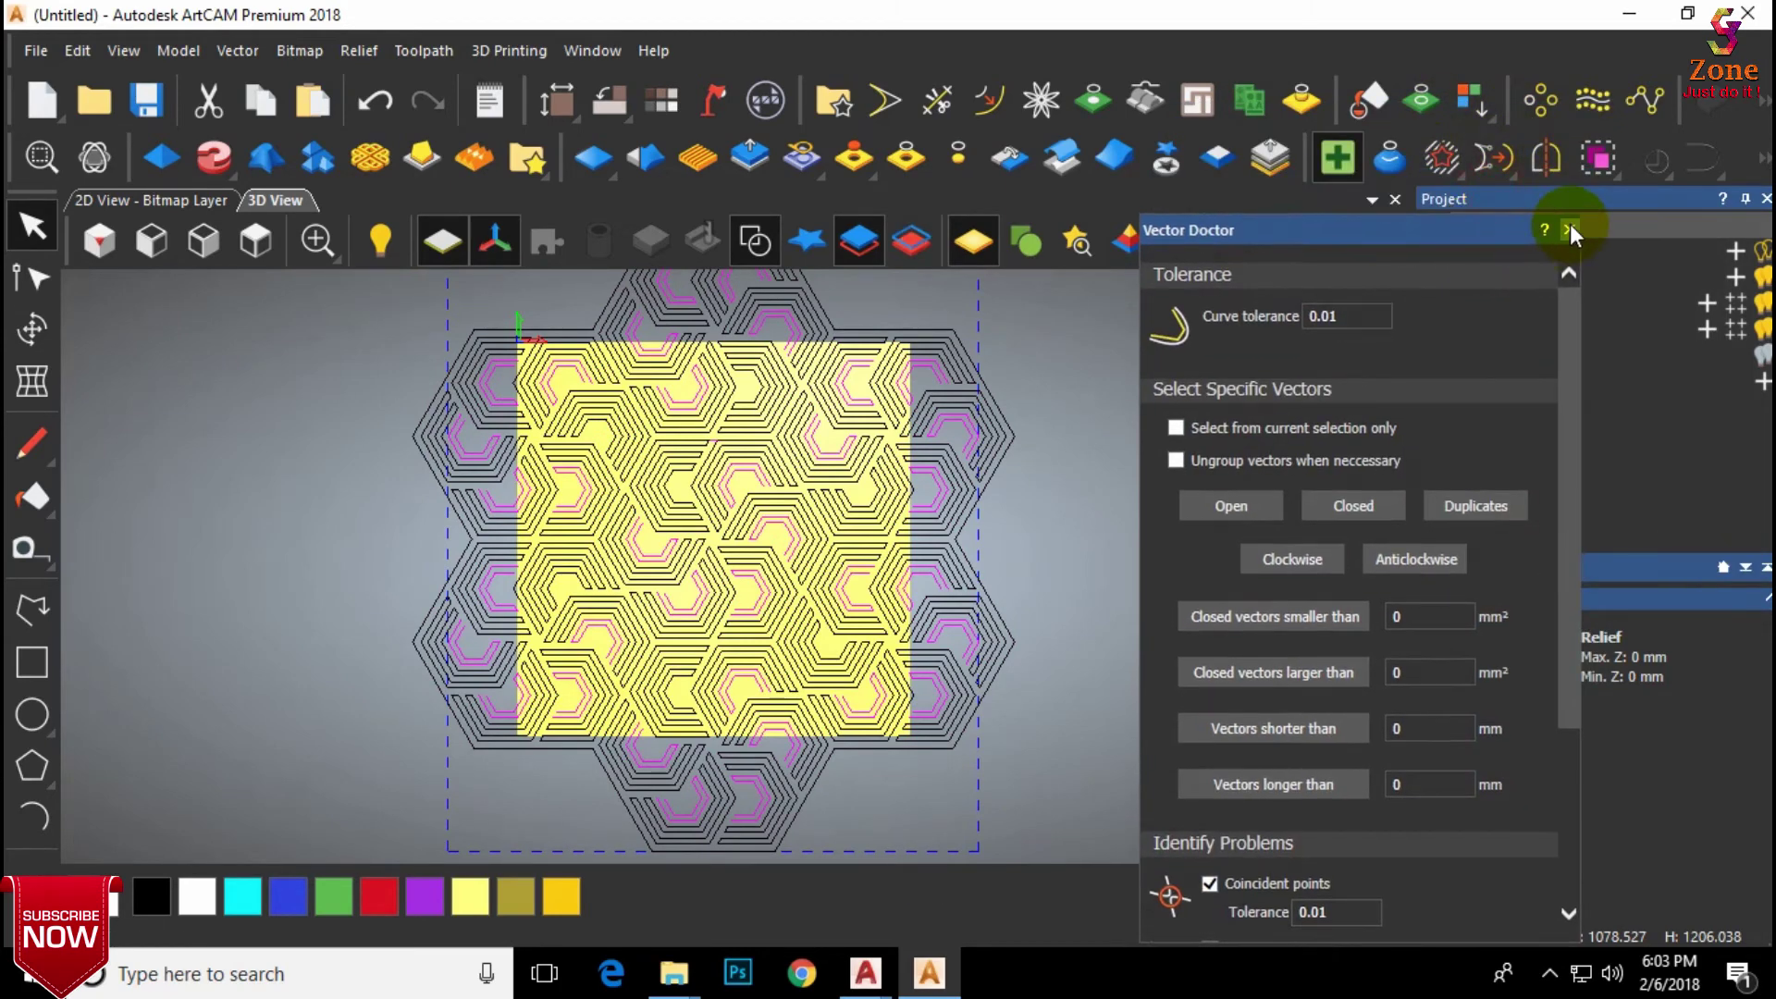
pyautogui.click(1572, 227)
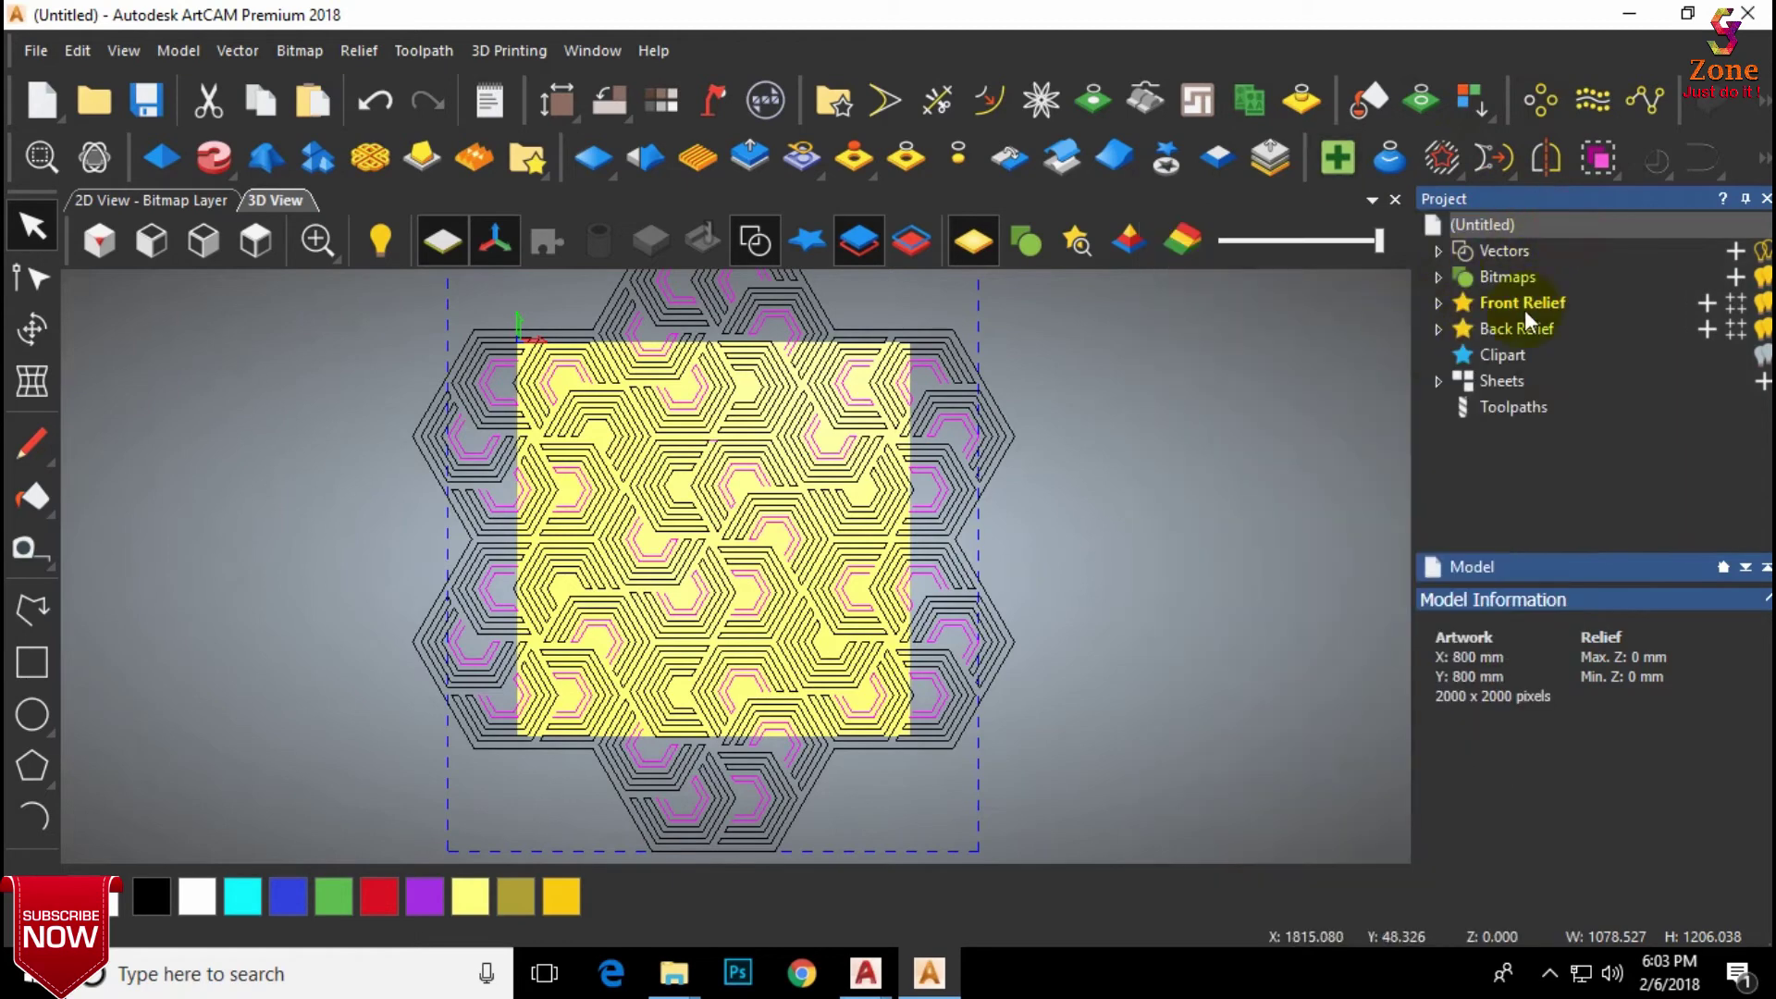
# Step: Close the selected open jali vectors with a straight line and clear the selection
pyautogui.click(1763, 161)
pyautogui.moveTo(1737, 217)
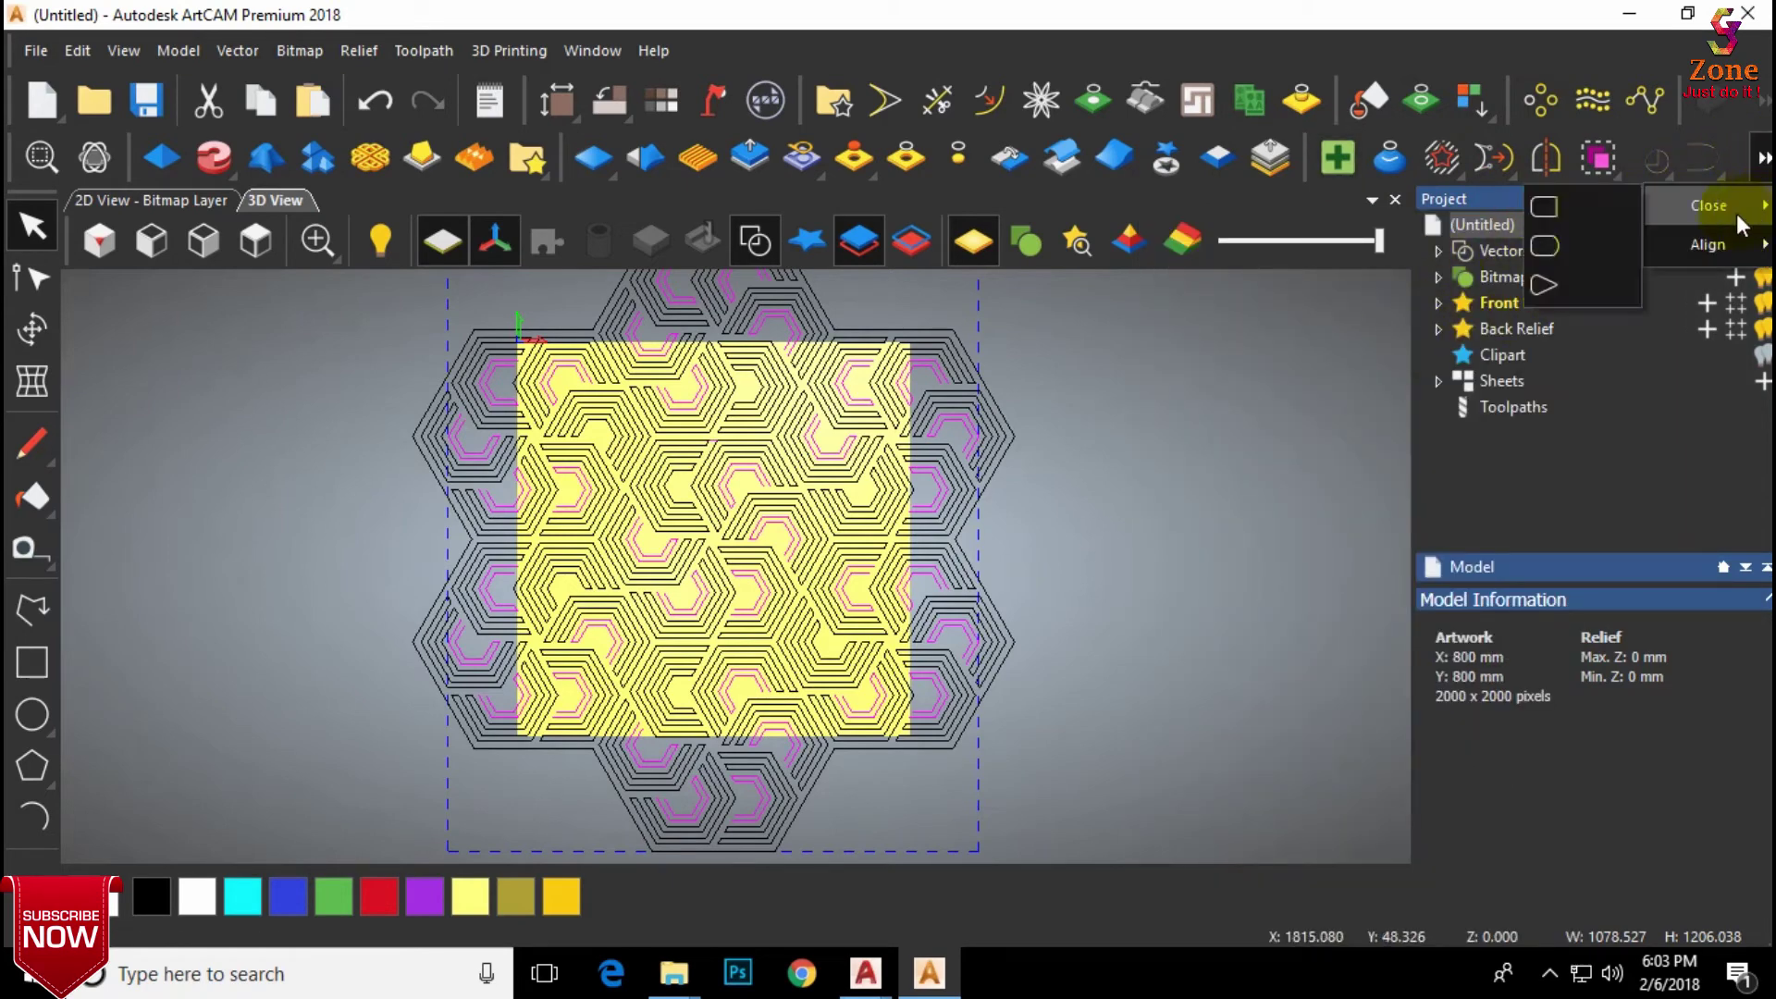
pyautogui.click(1561, 211)
pyautogui.scroll(4, 805, 424)
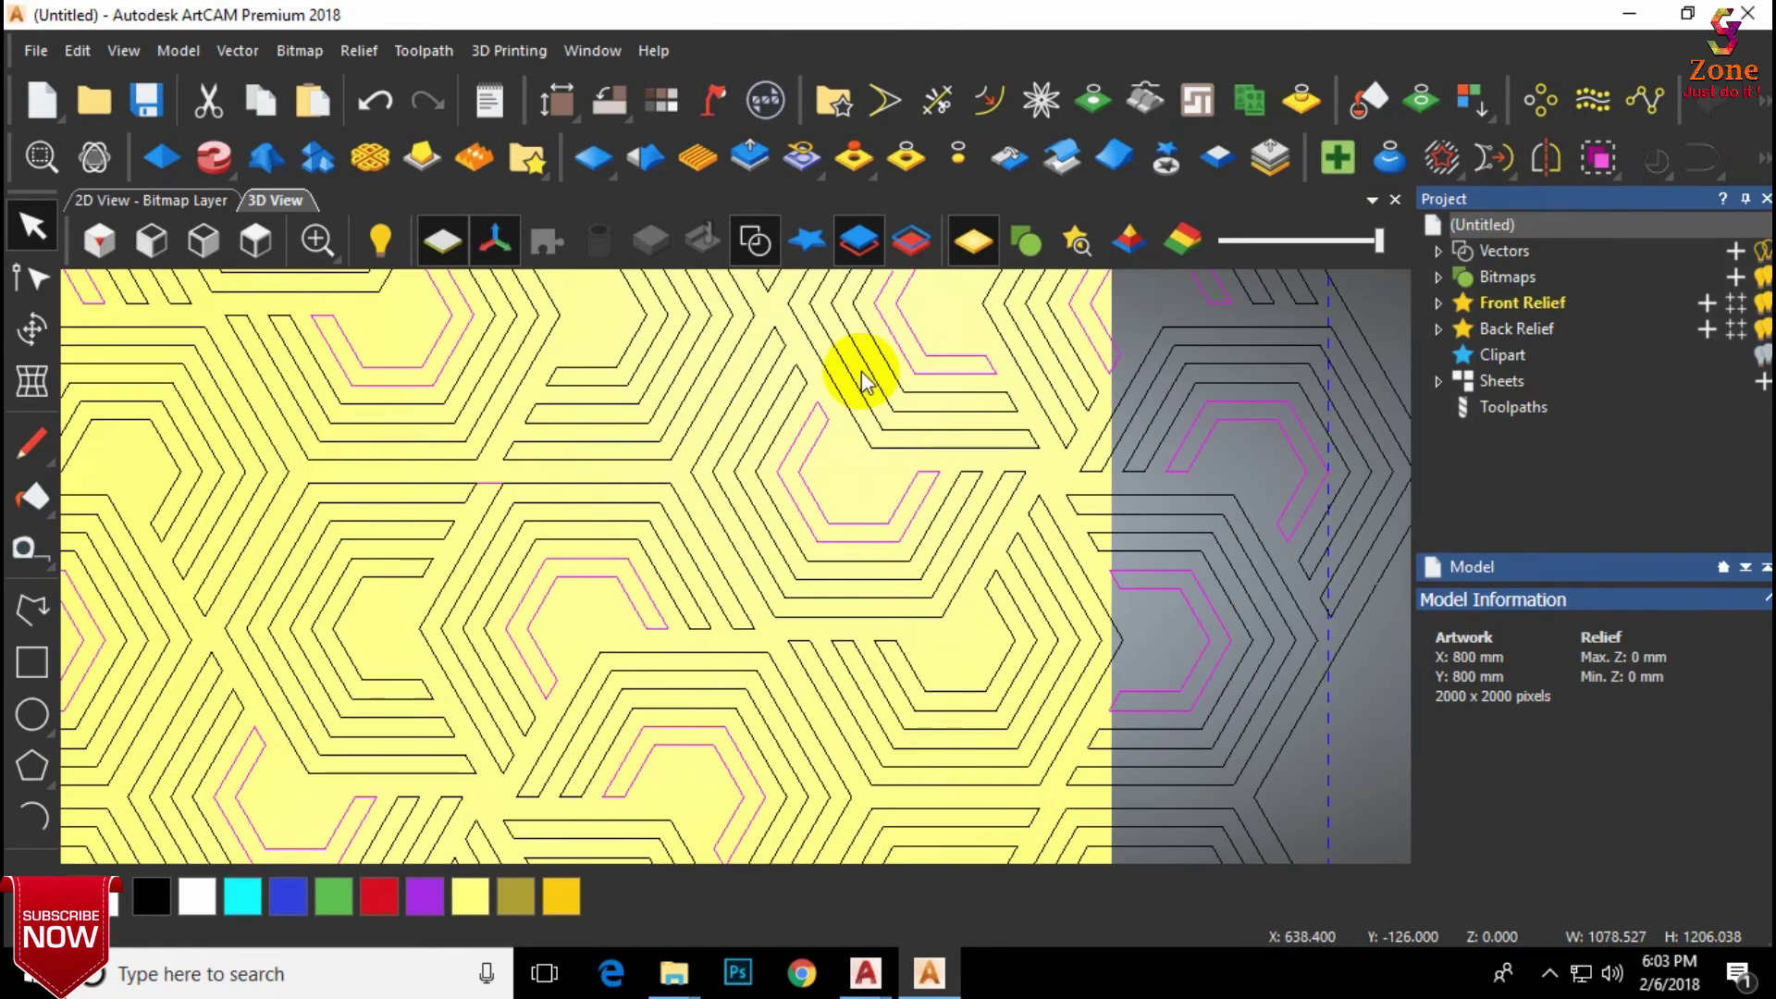
pyautogui.scroll(-6, 857, 369)
pyautogui.moveTo(730, 610); pyautogui.dragTo(705, 646, button='middle')
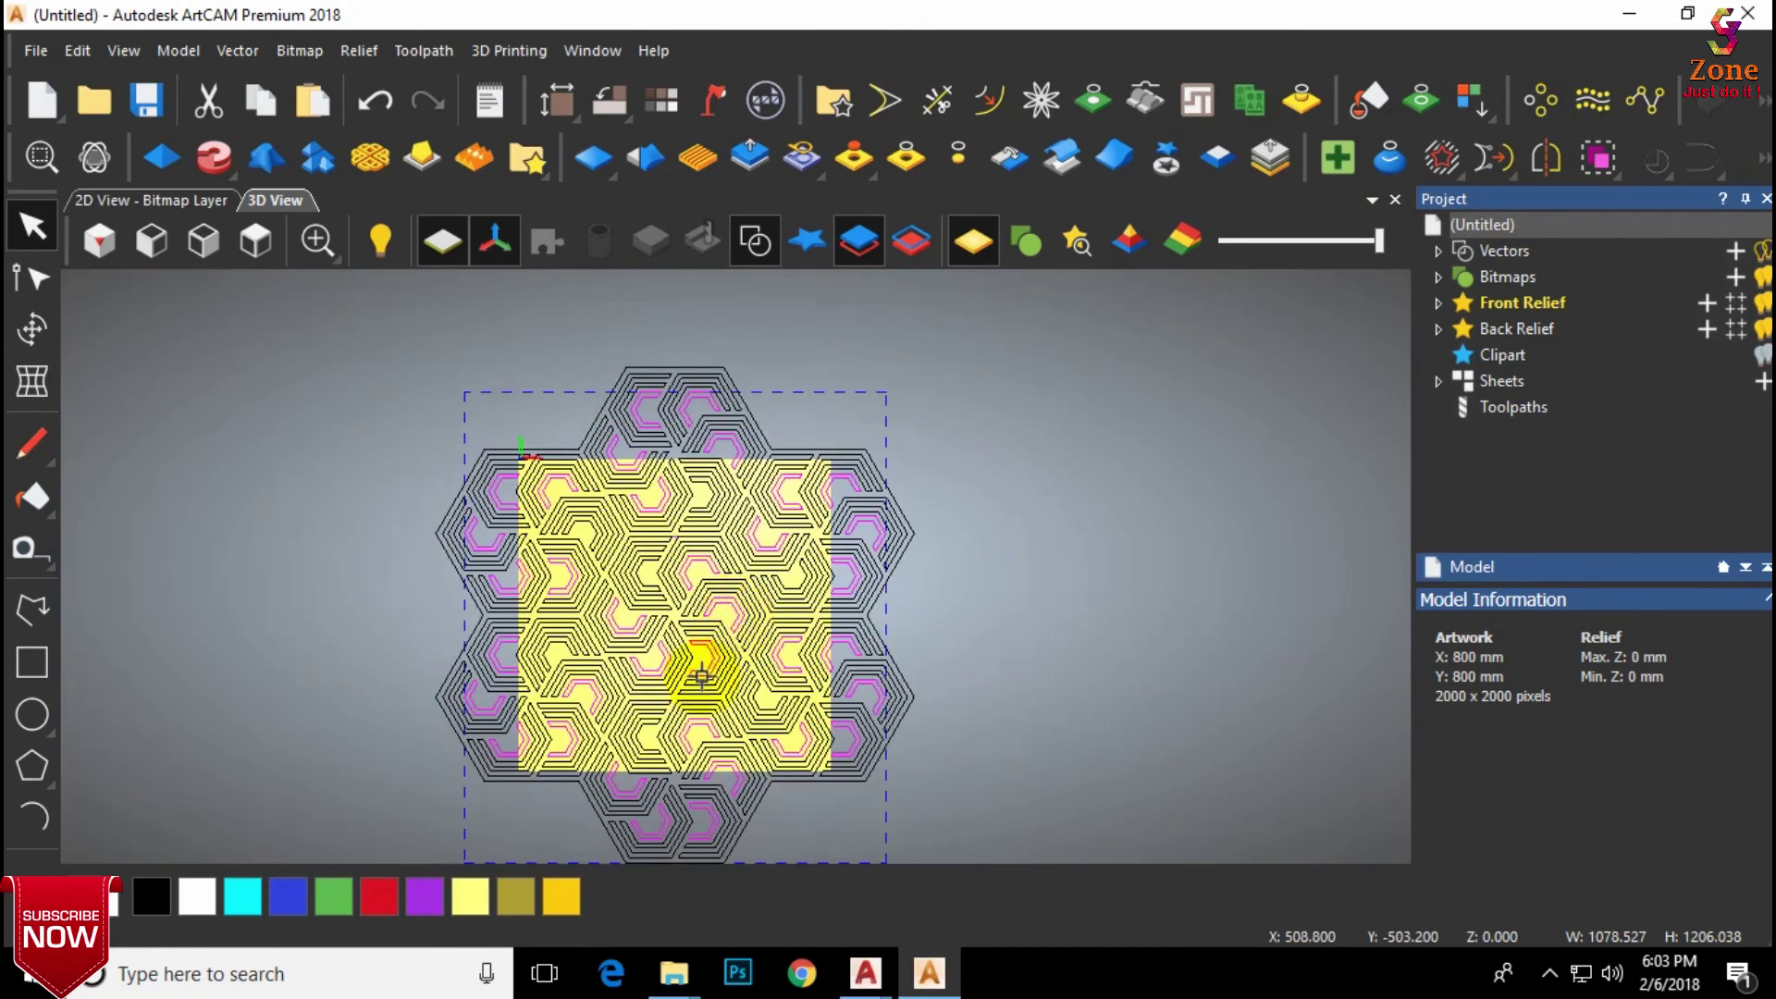
pyautogui.click(1126, 552)
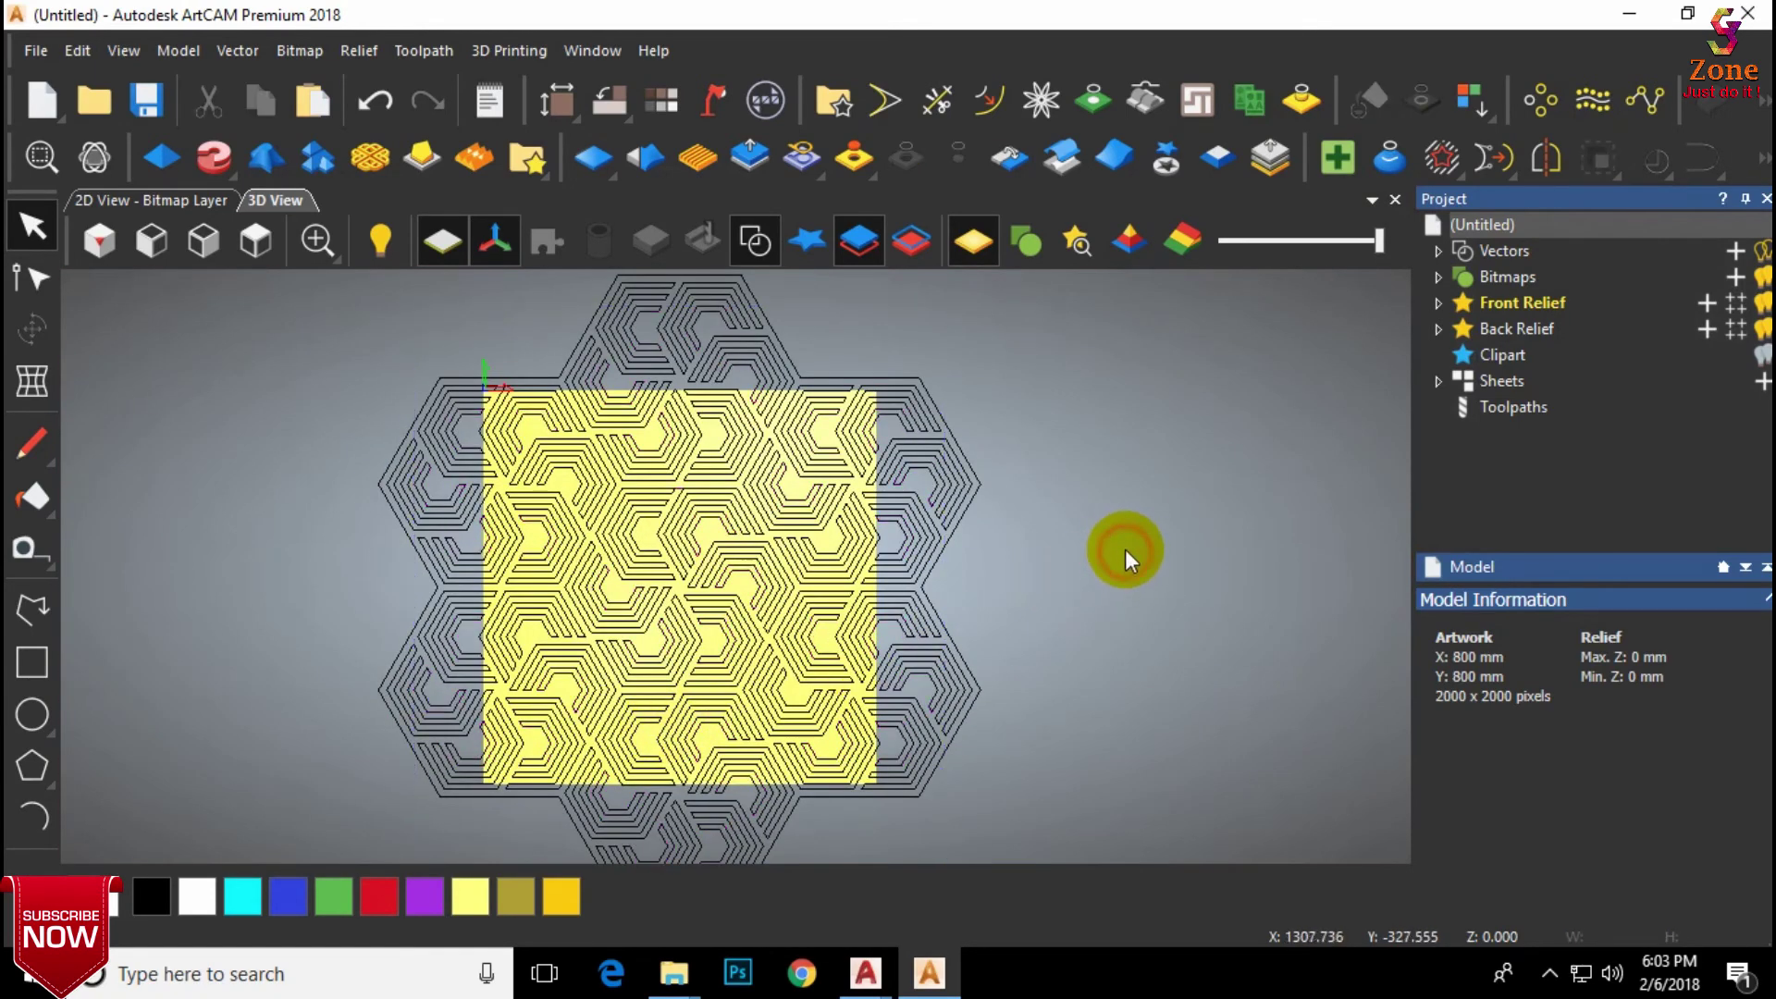
# Step: Create an 800 × 800 mm rectangle centred at X 400, Y -400 around the model area
pyautogui.click(35, 657)
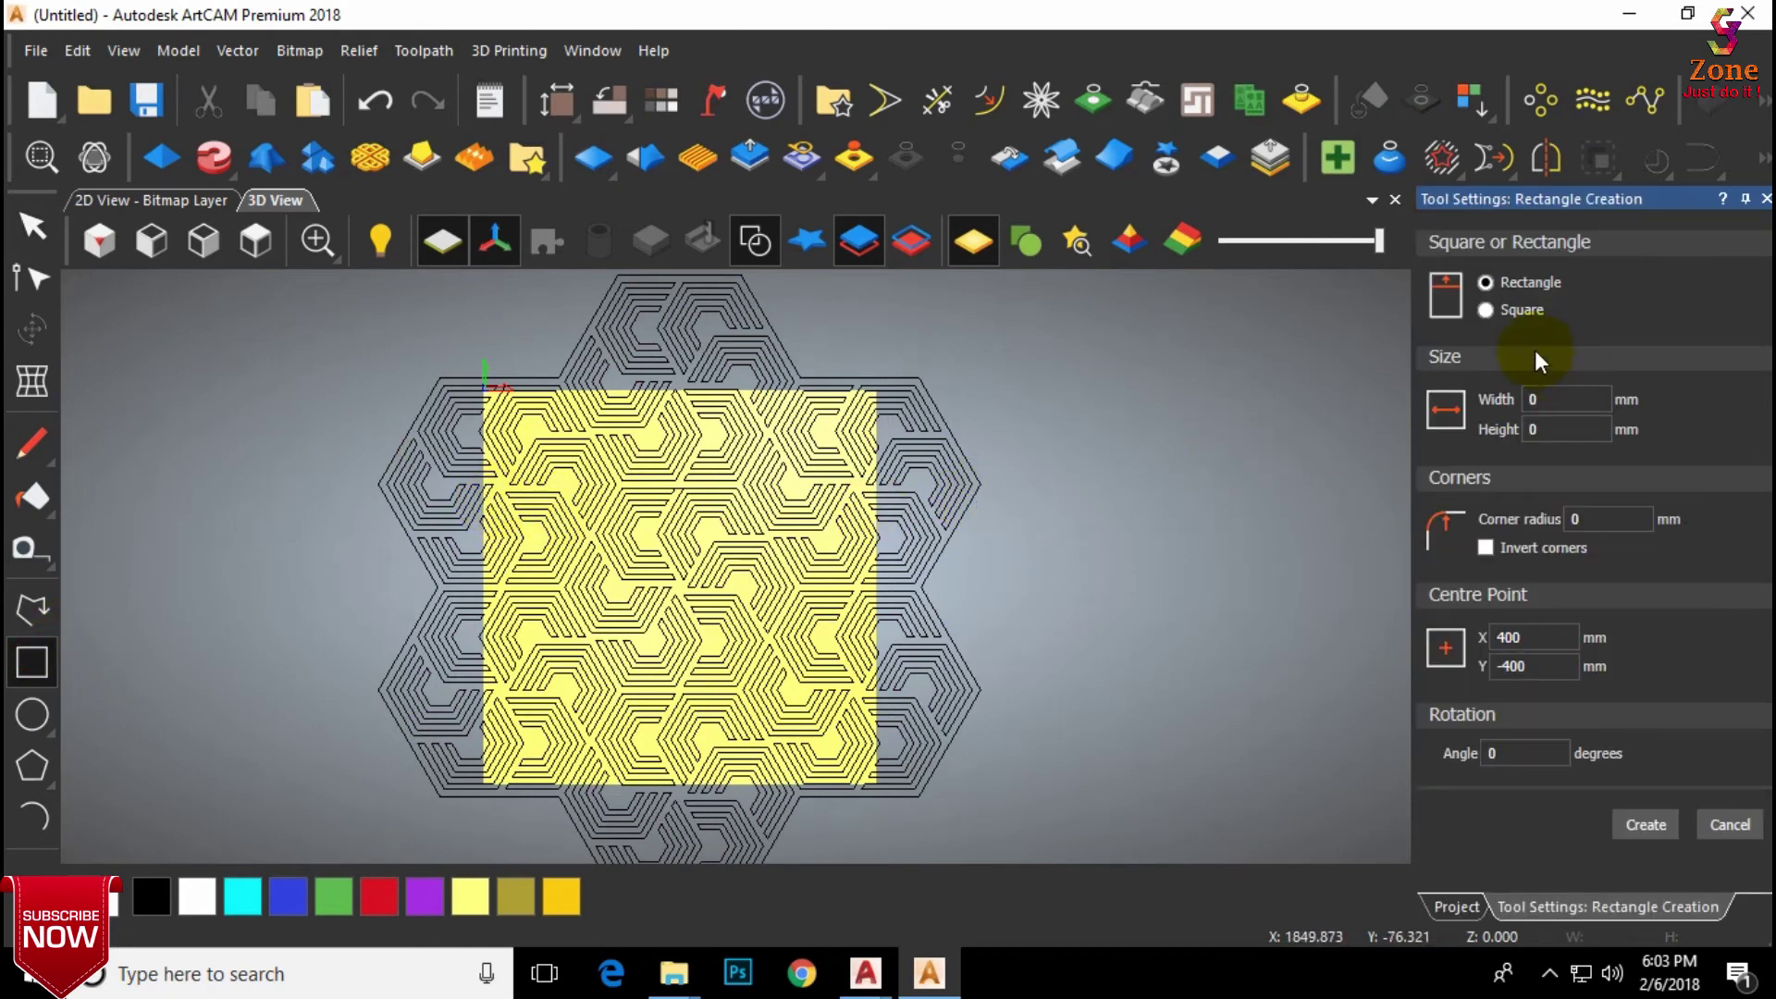
pyautogui.write('5800')
pyautogui.click(1583, 426)
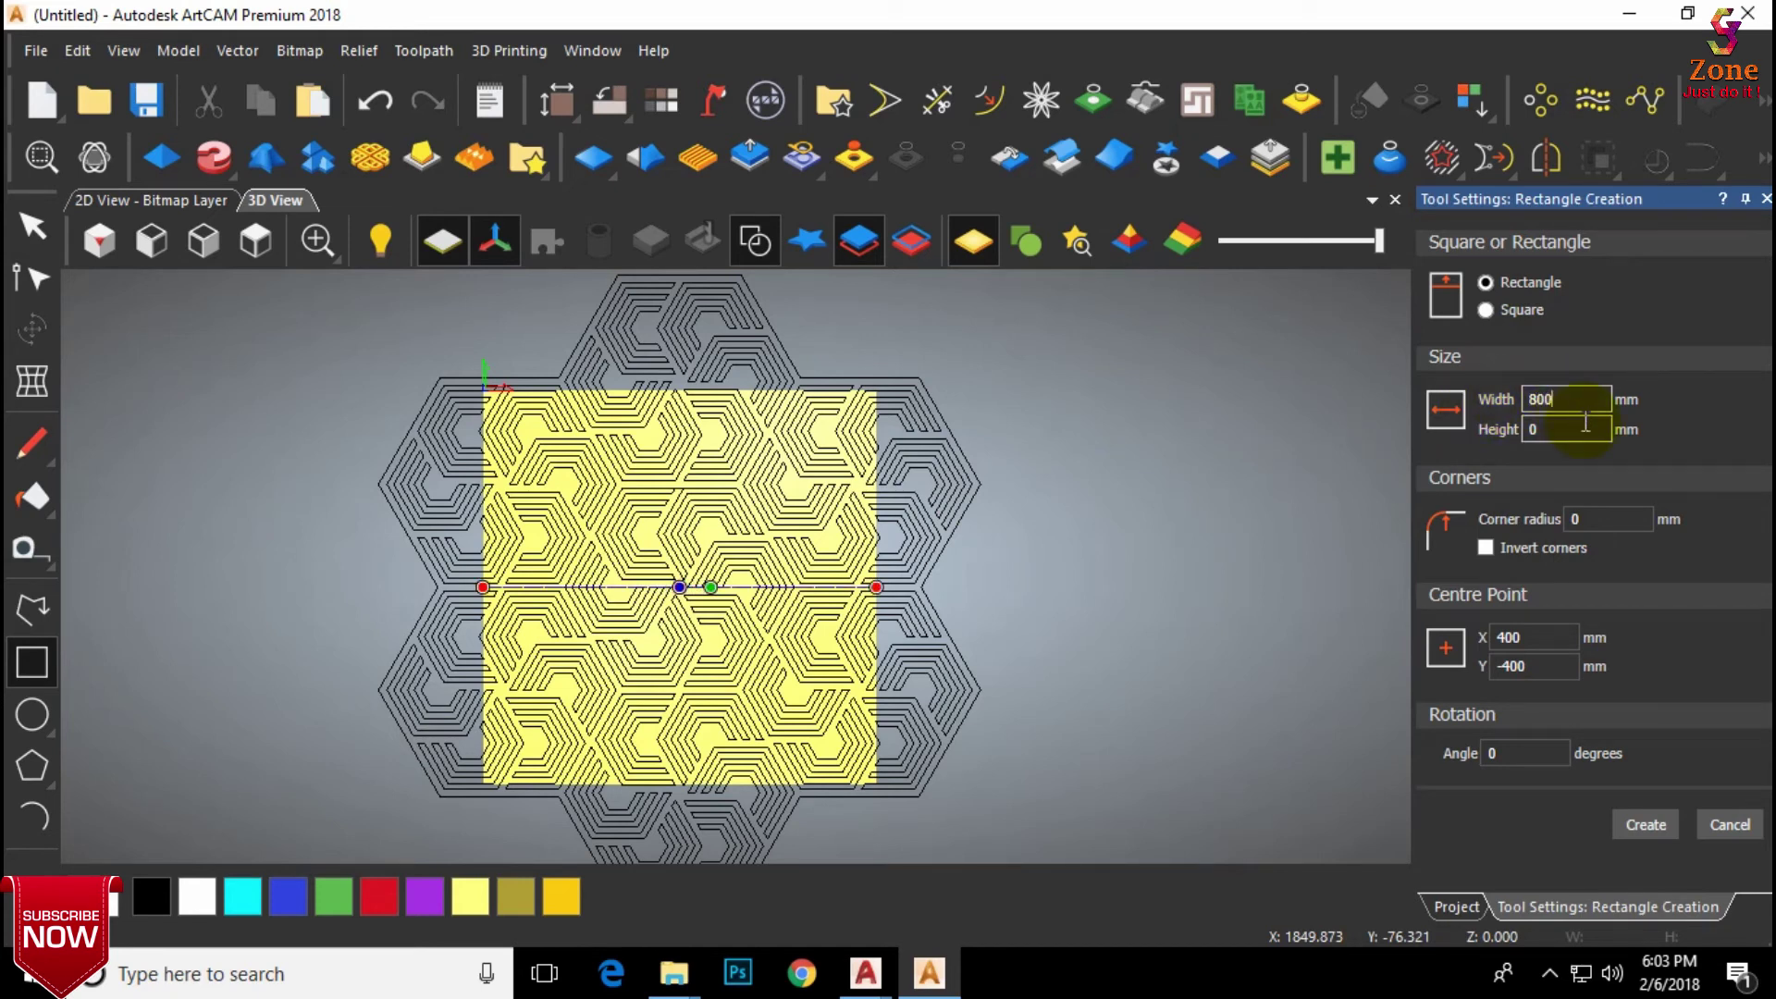
pyautogui.write('800')
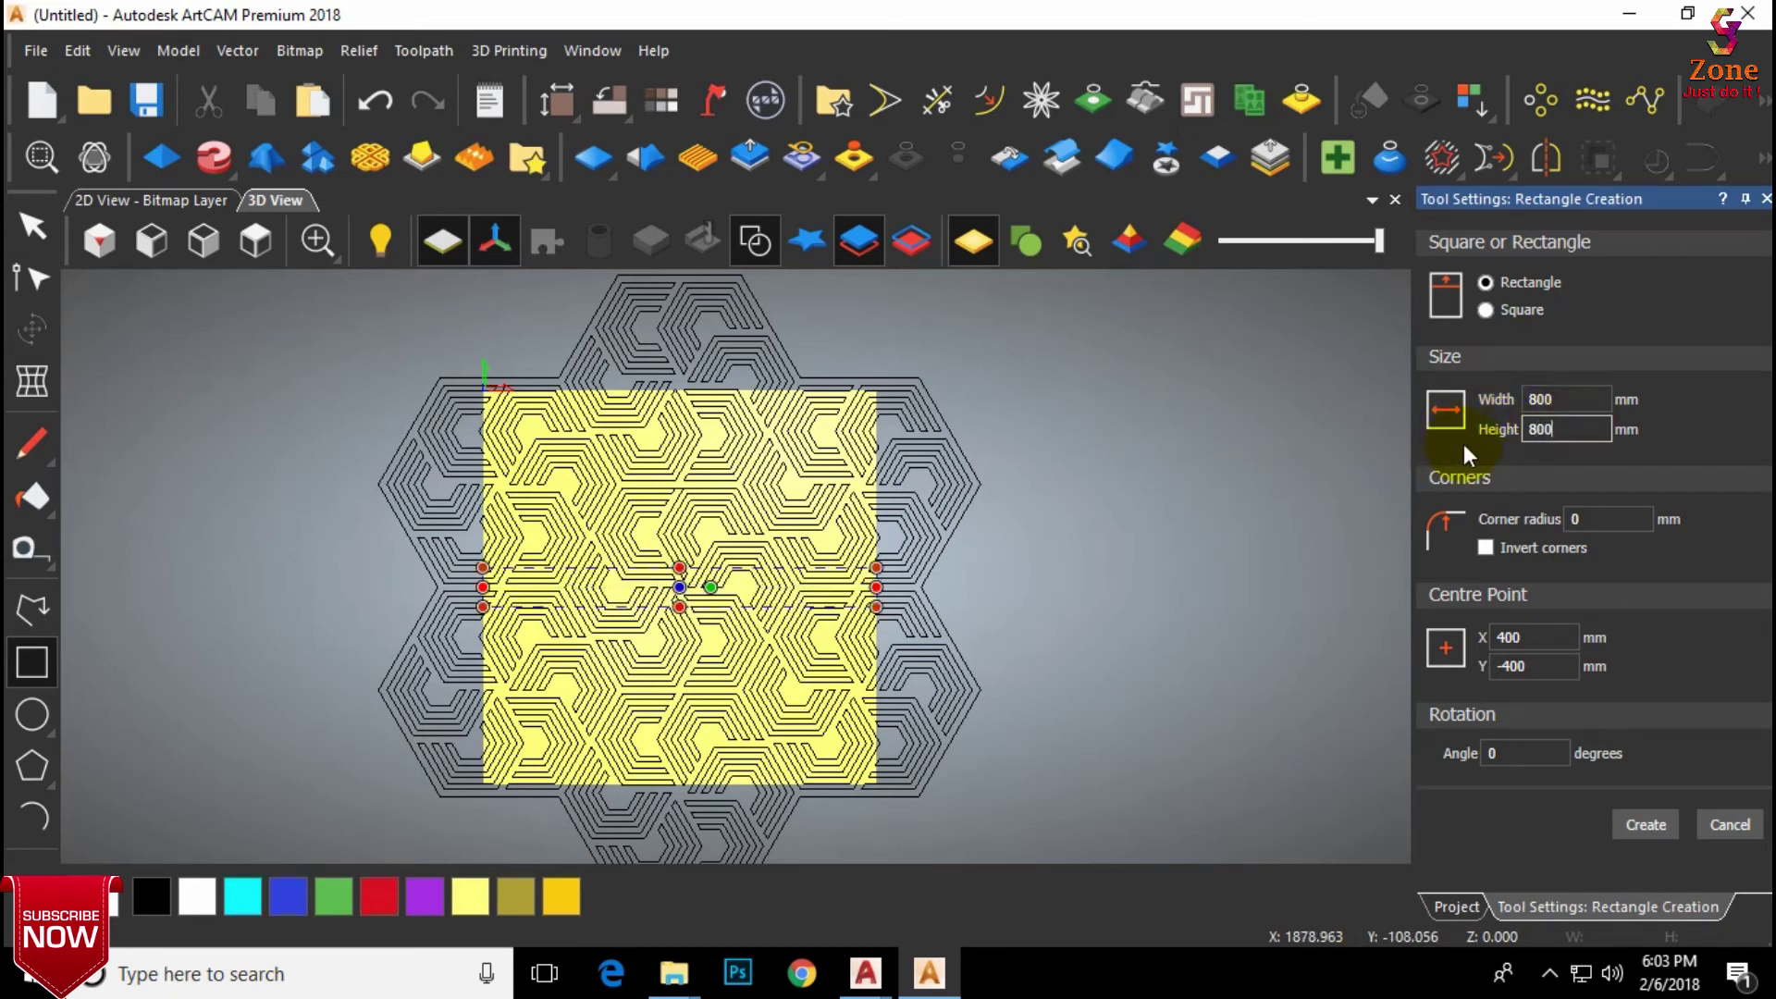
pyautogui.click(1648, 824)
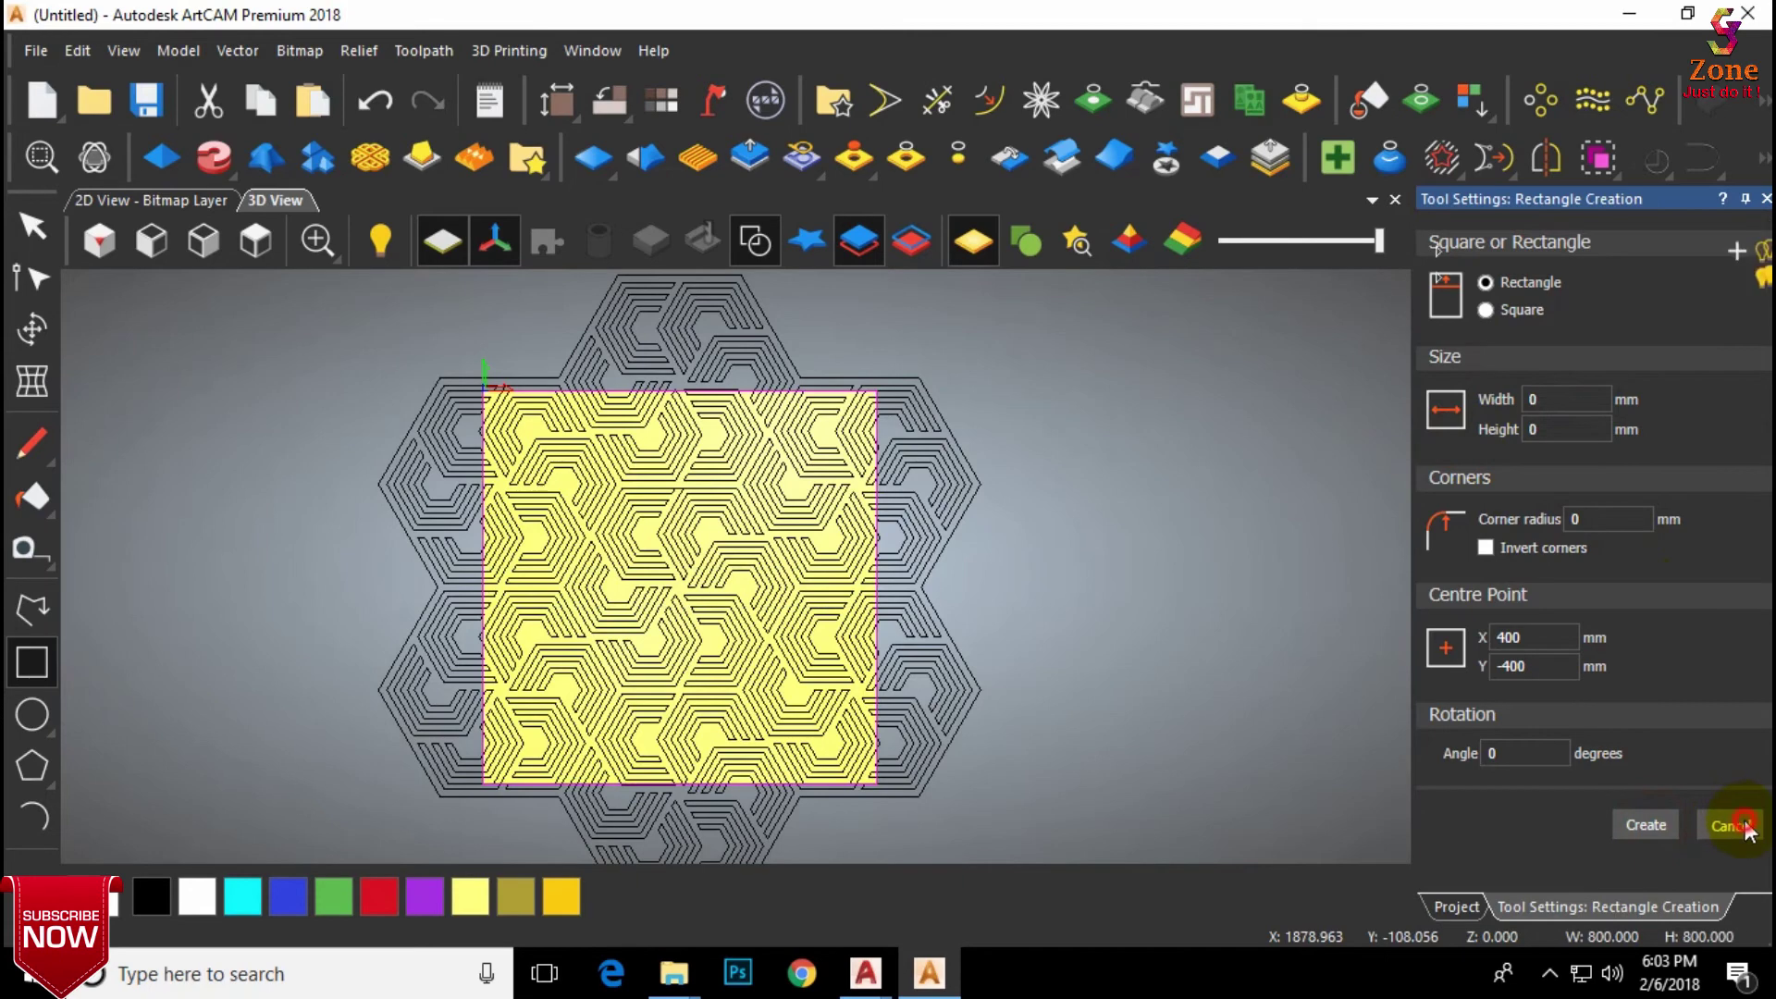
pyautogui.click(1745, 826)
# Step: Measure the width of a jali strip near the upper-left corner of the square border
pyautogui.scroll(5, 423, 346)
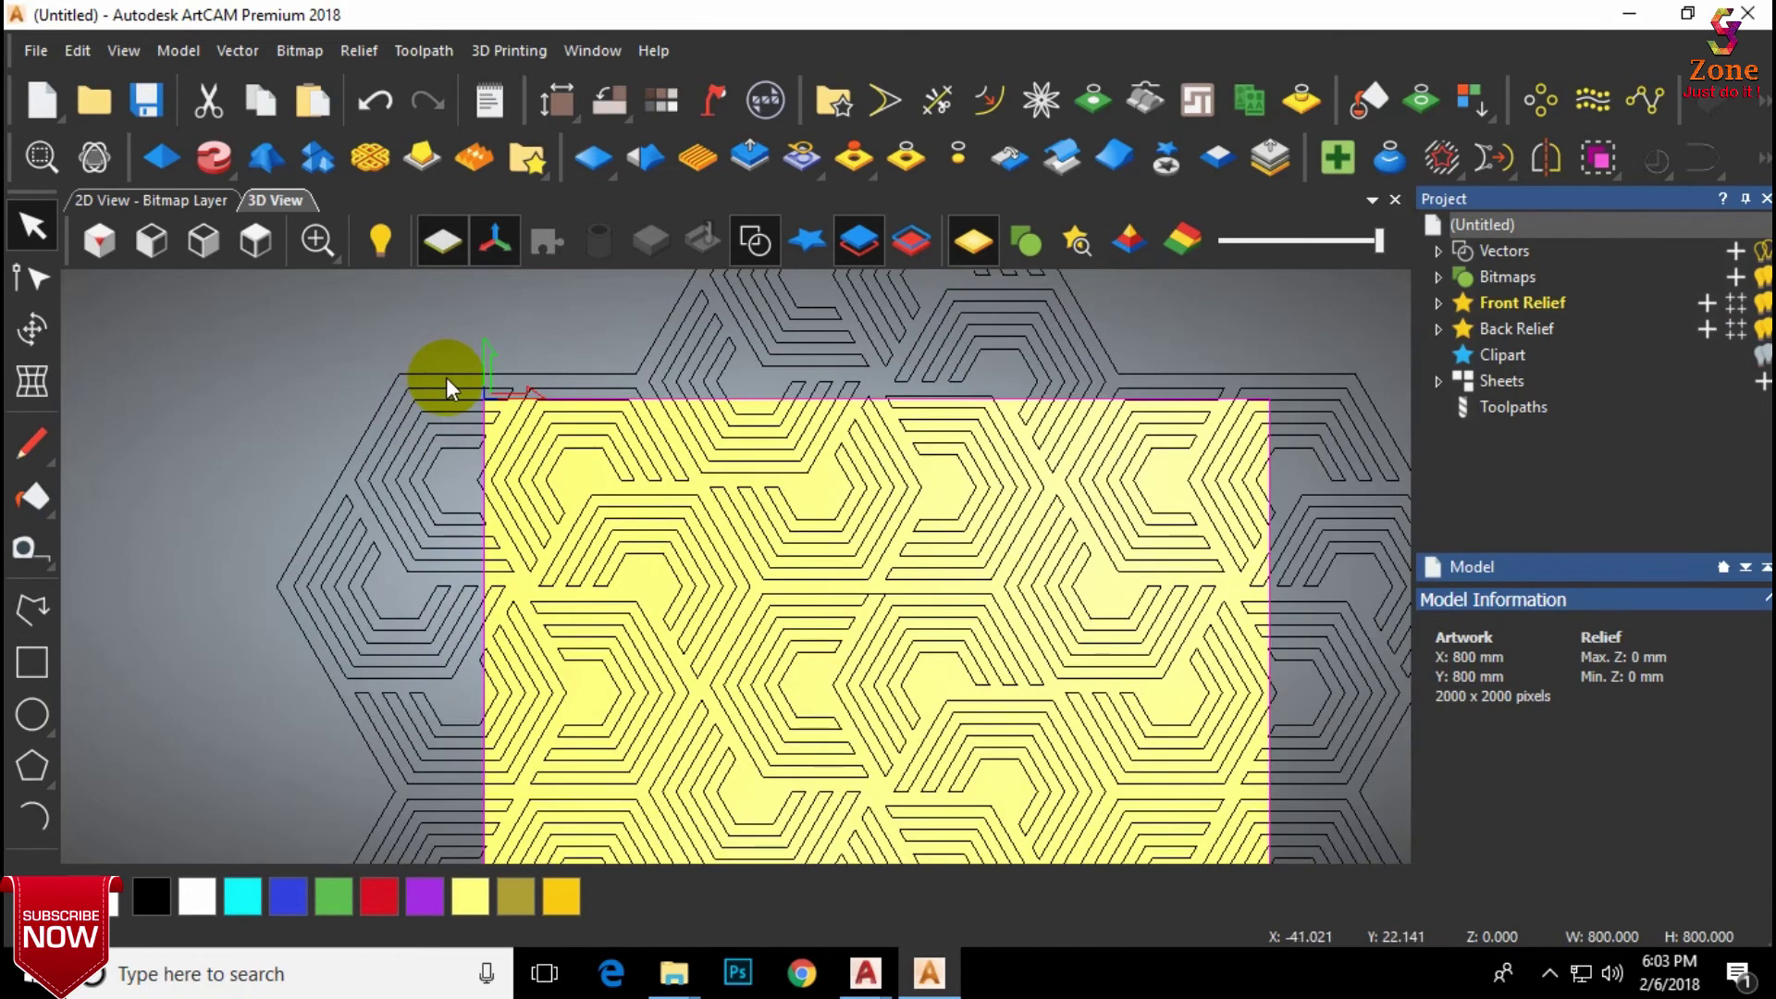
pyautogui.scroll(2, 445, 377)
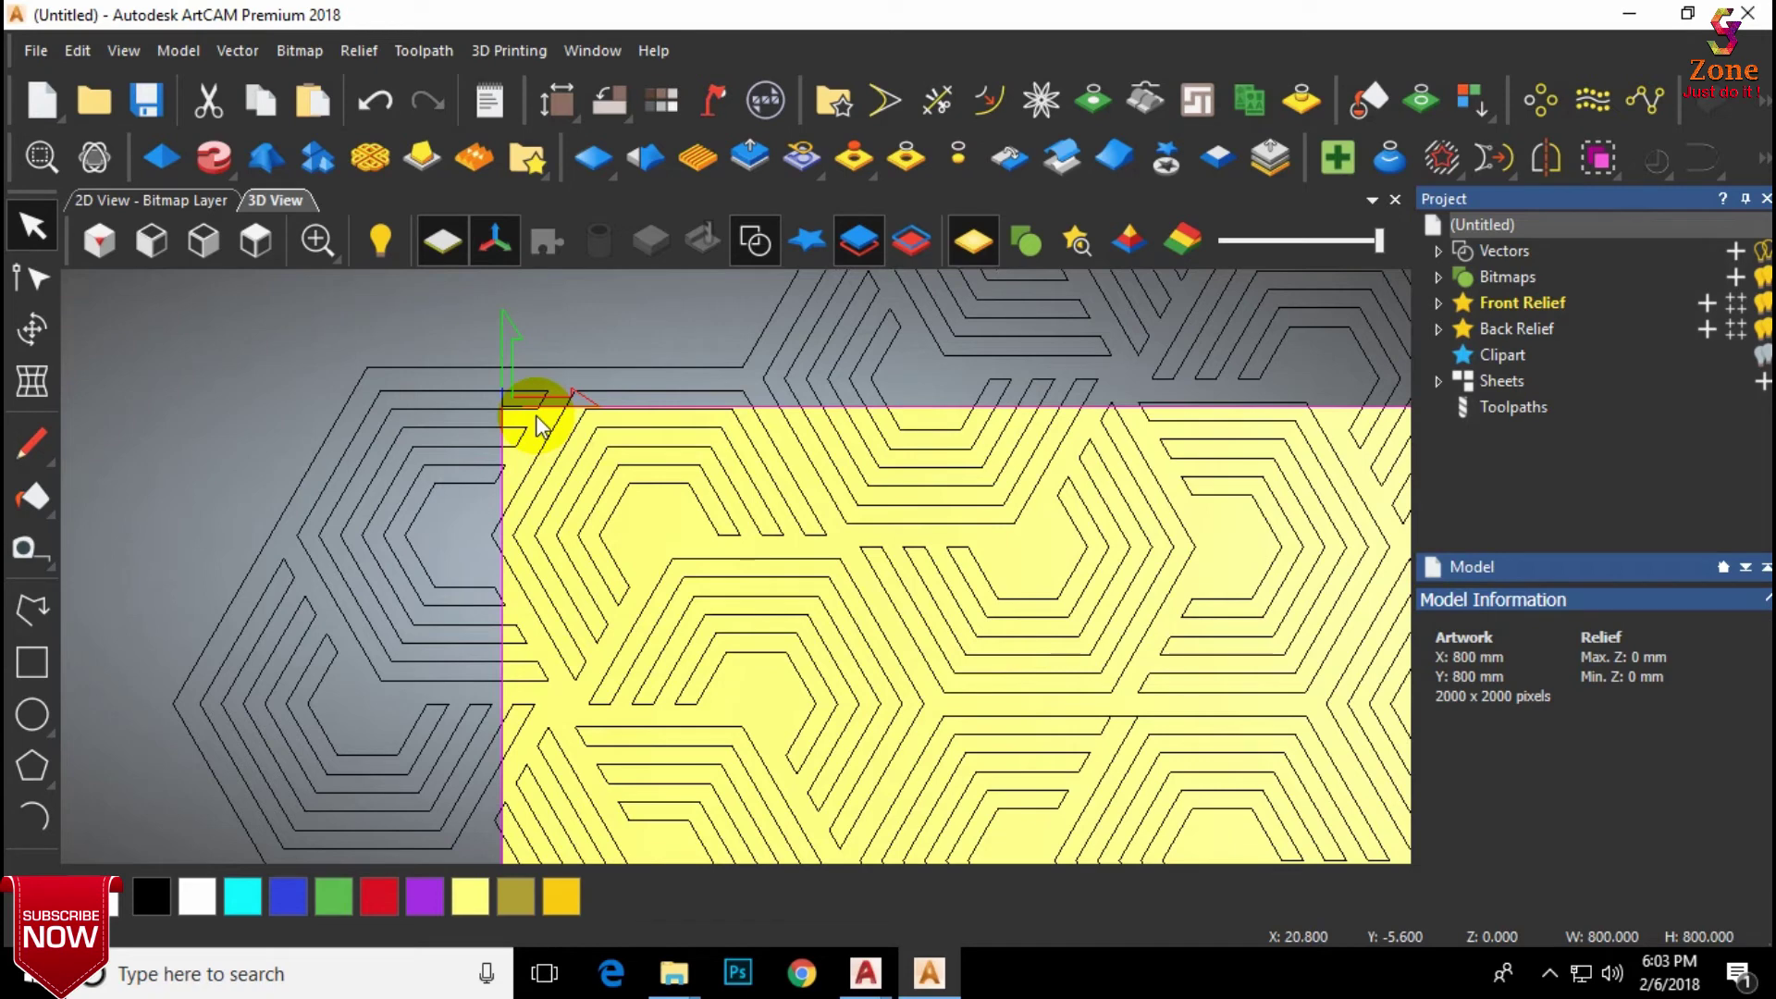
pyautogui.scroll(1, 539, 449)
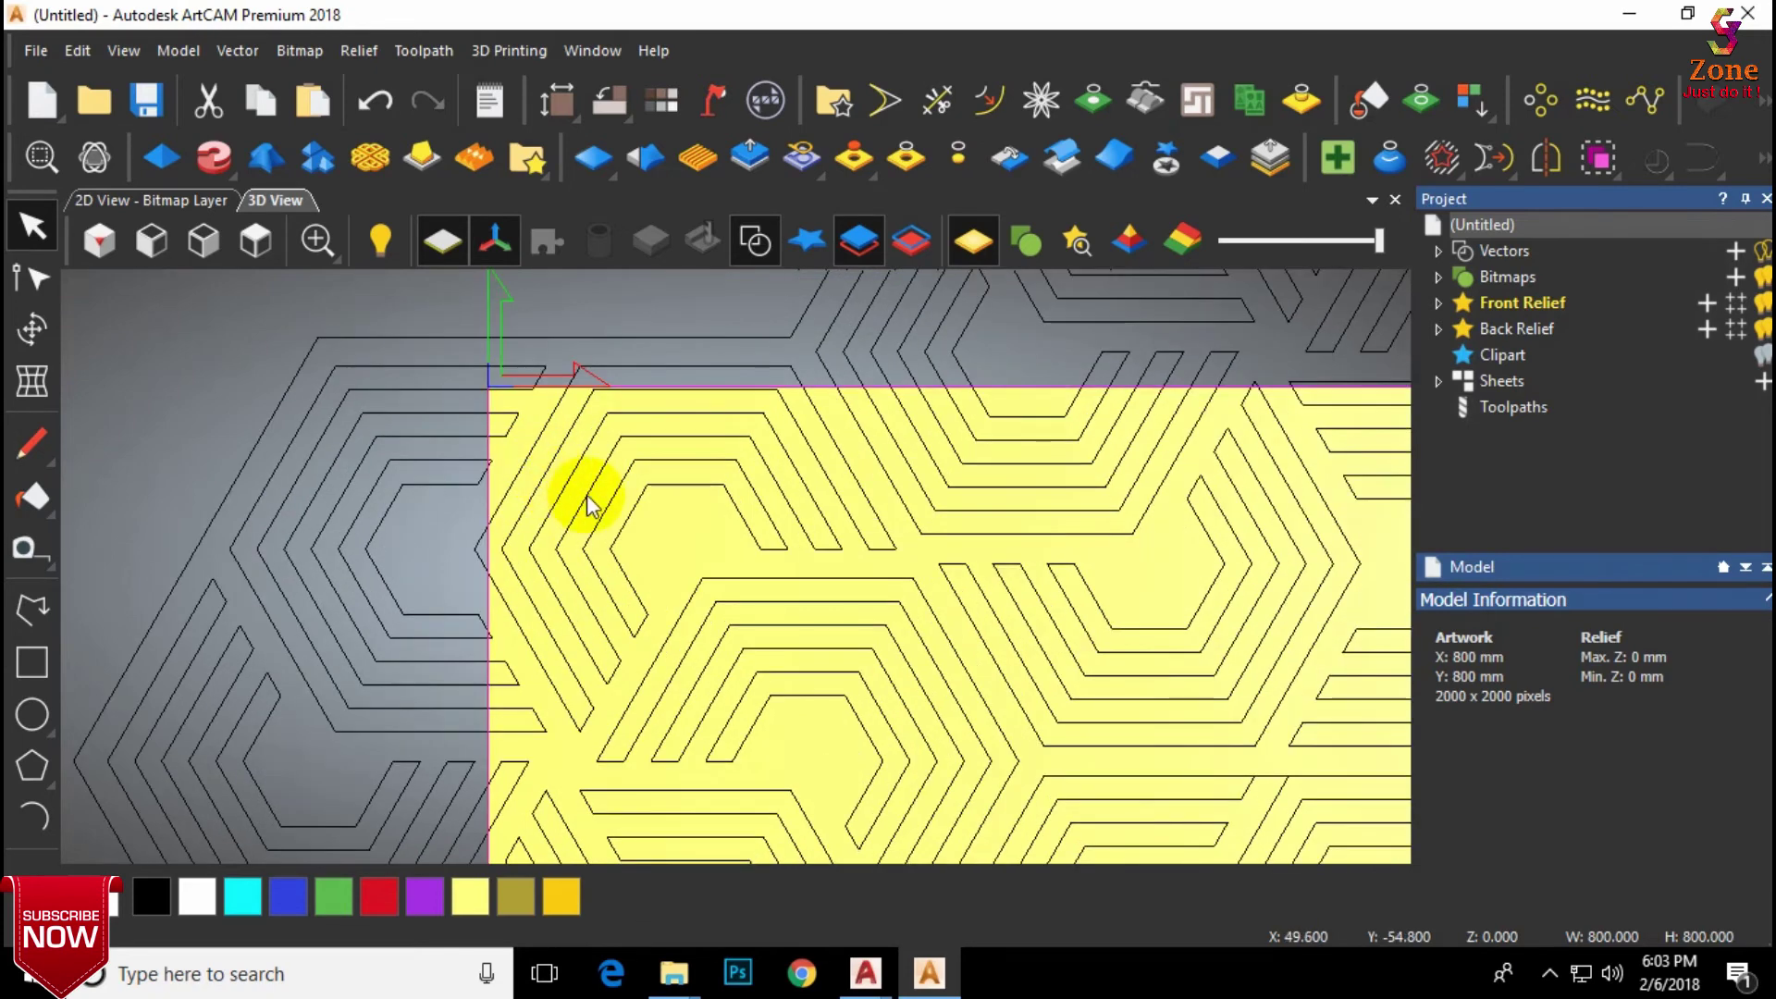
pyautogui.click(34, 571)
pyautogui.scroll(1, 587, 560)
pyautogui.moveTo(550, 588); pyautogui.dragTo(575, 570)
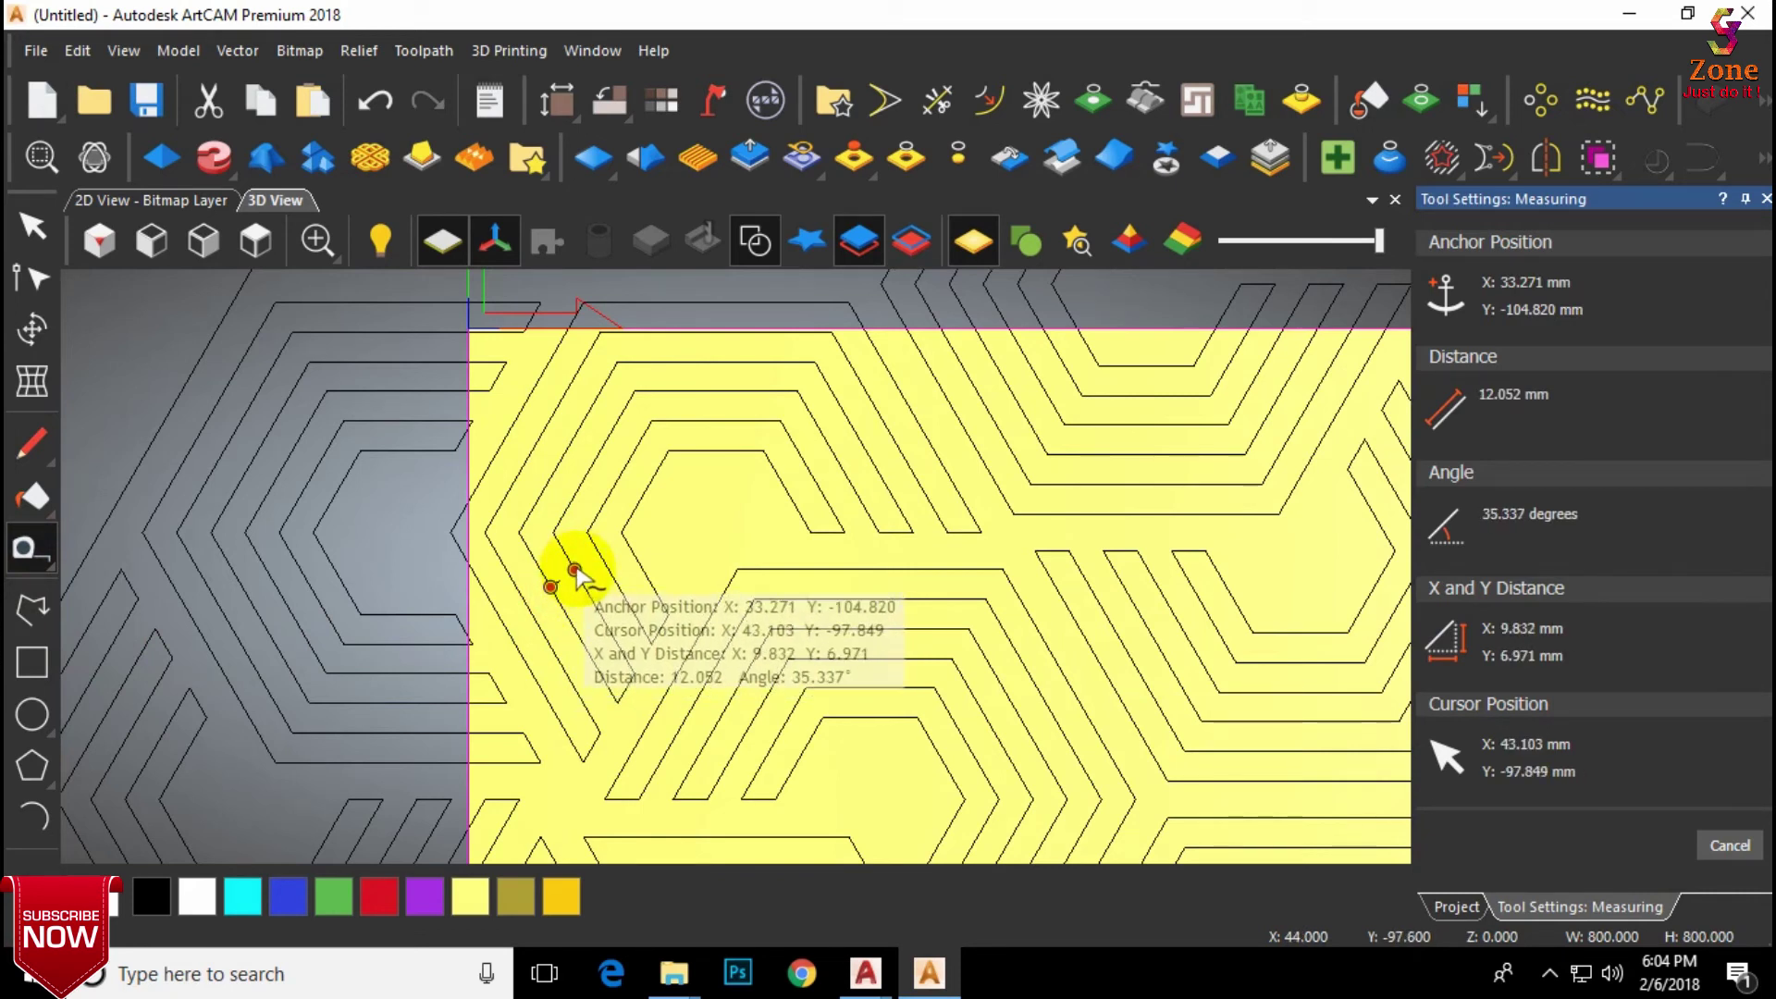
pyautogui.press('Escape')
# Step: Offset the square border vector with sharp corners
pyautogui.scroll(-8, 737, 595)
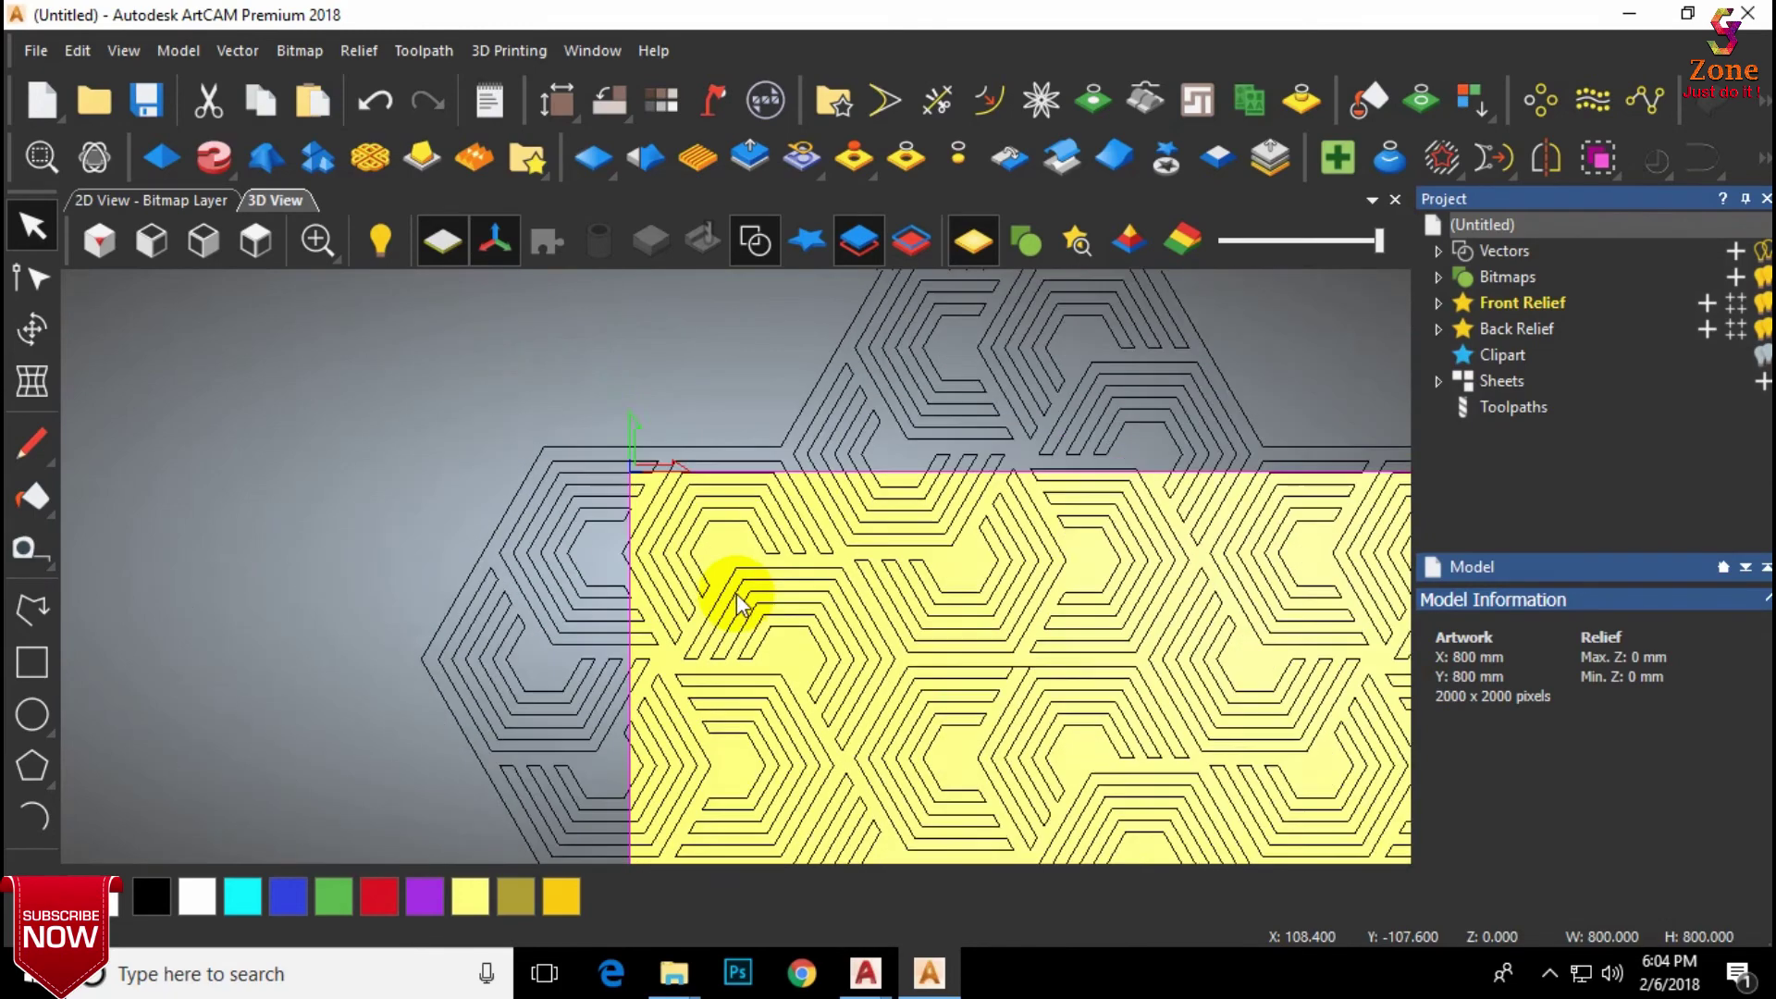
pyautogui.scroll(3, 897, 668)
pyautogui.moveTo(892, 662); pyautogui.dragTo(894, 611)
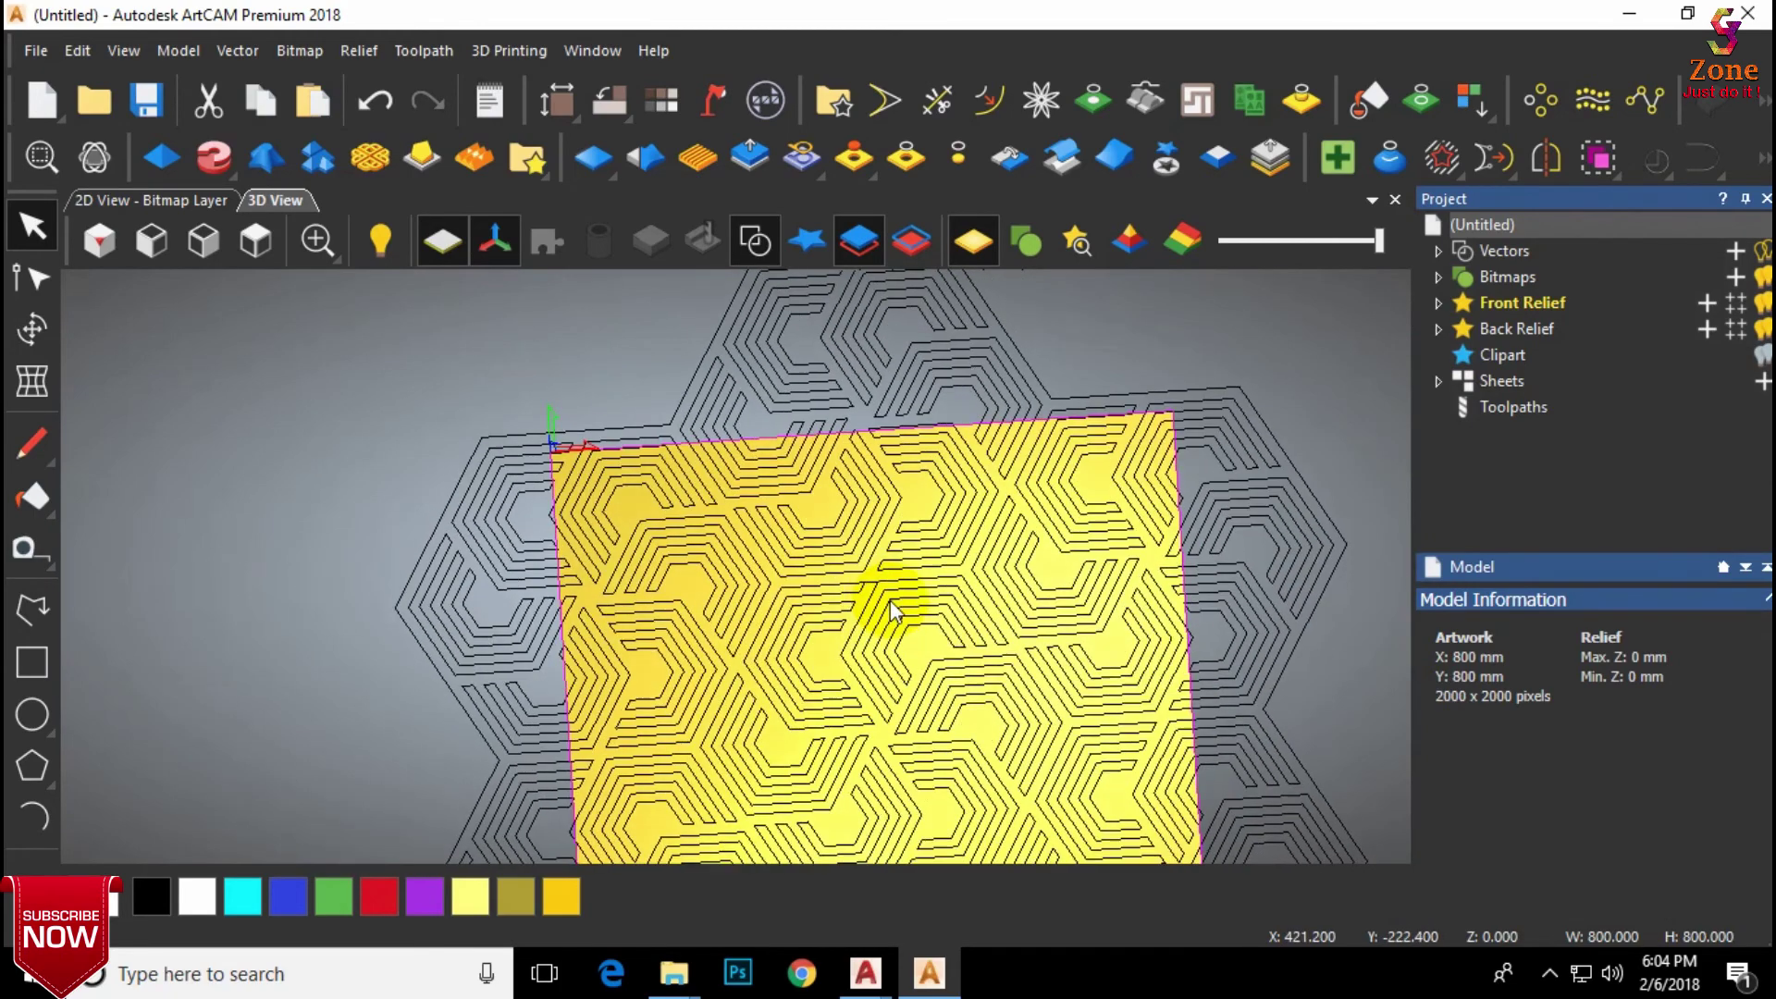
pyautogui.click(274, 256)
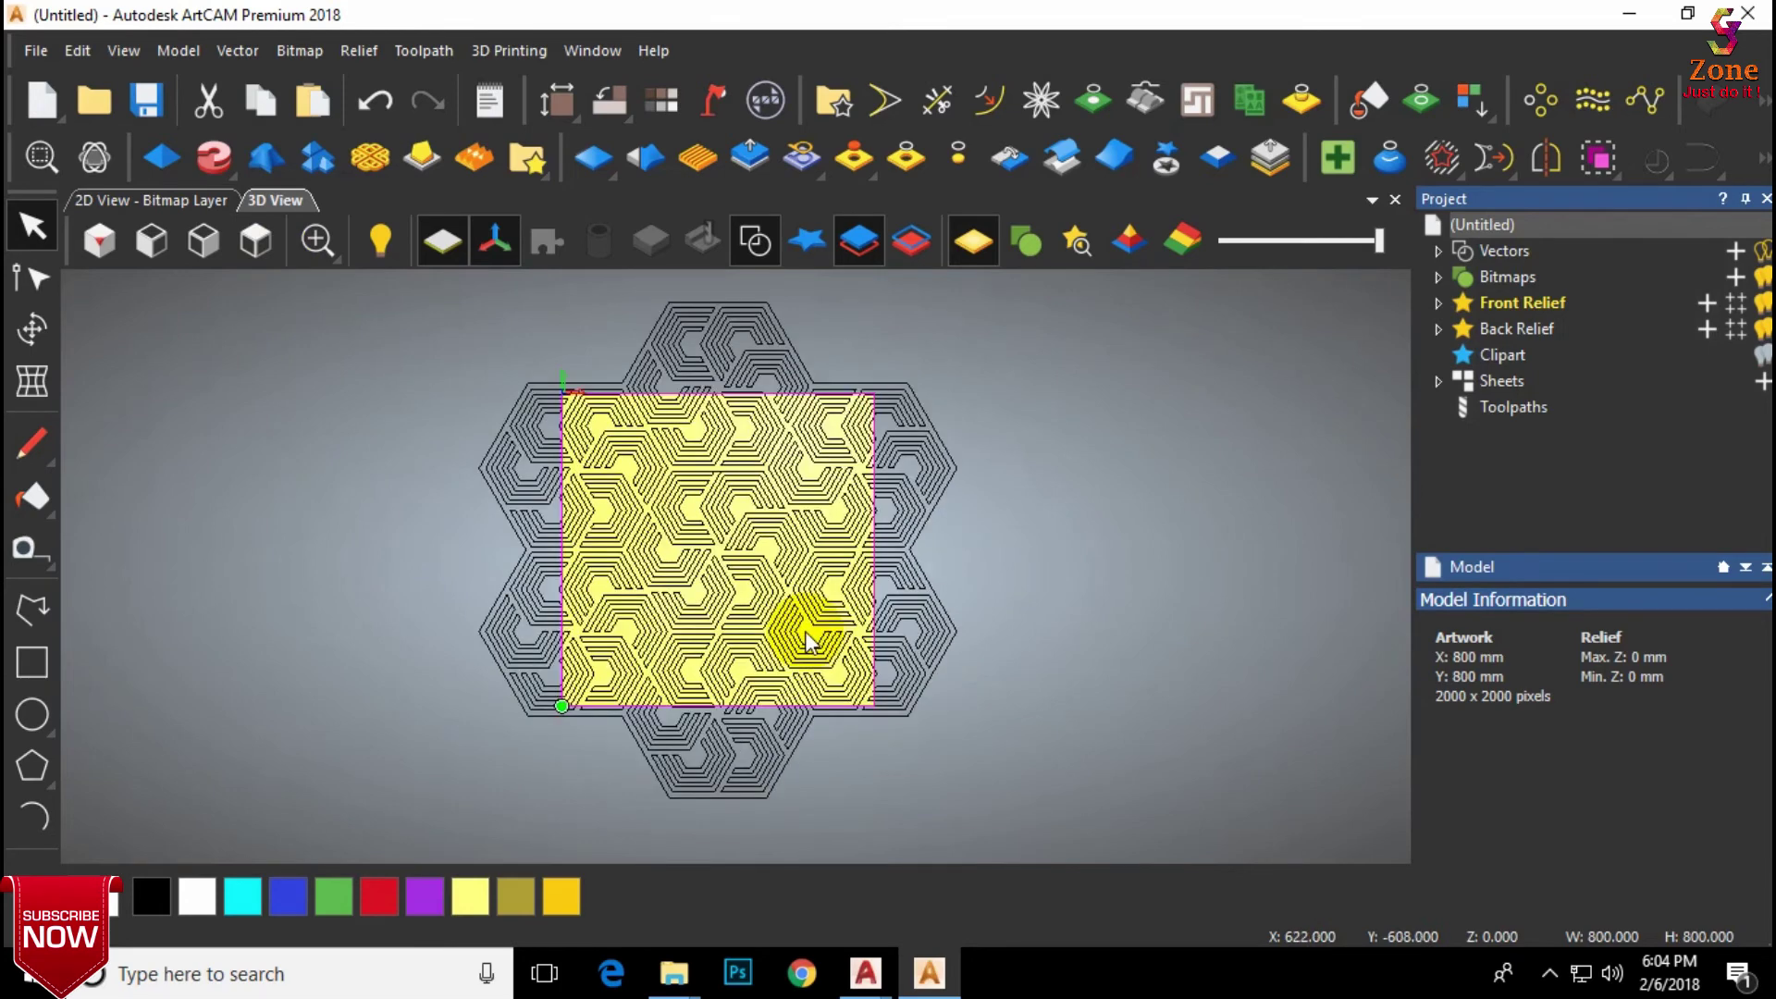
pyautogui.press('o')
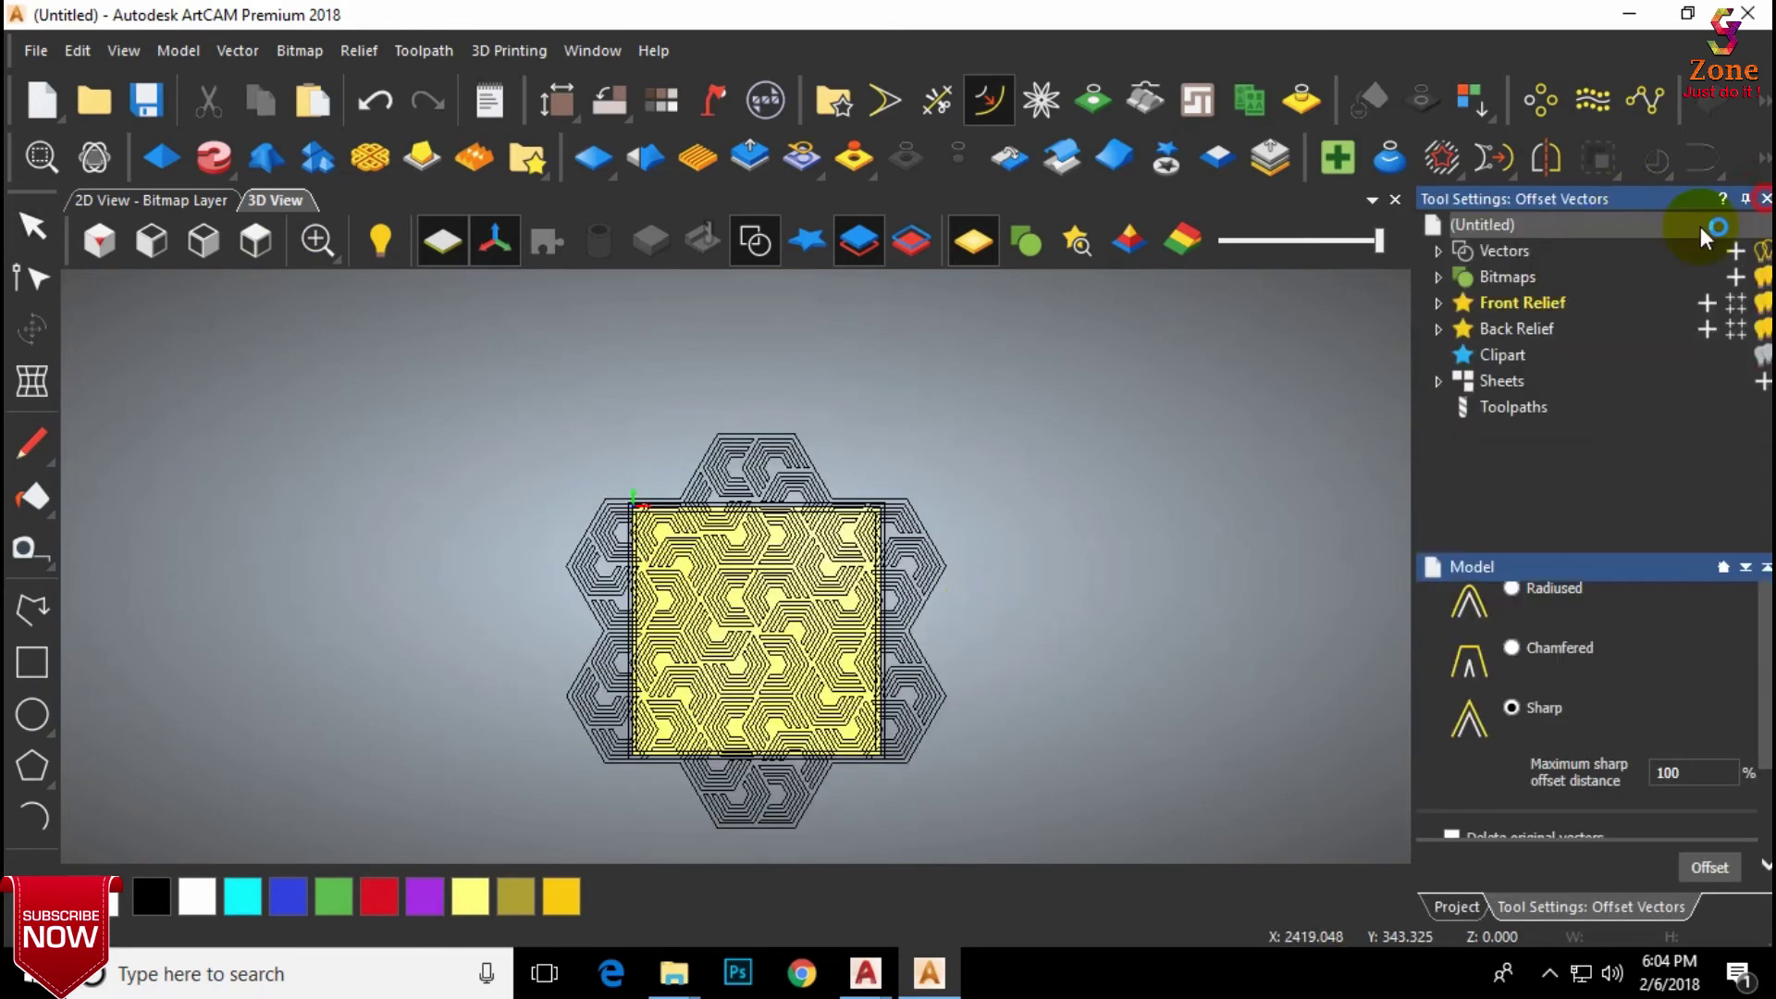
# Step: Leave the offset tool and try to clip vectors outside the inner square border, with overlapping vectors set to Delete
pyautogui.click(1763, 199)
pyautogui.moveTo(997, 427); pyautogui.dragTo(858, 825)
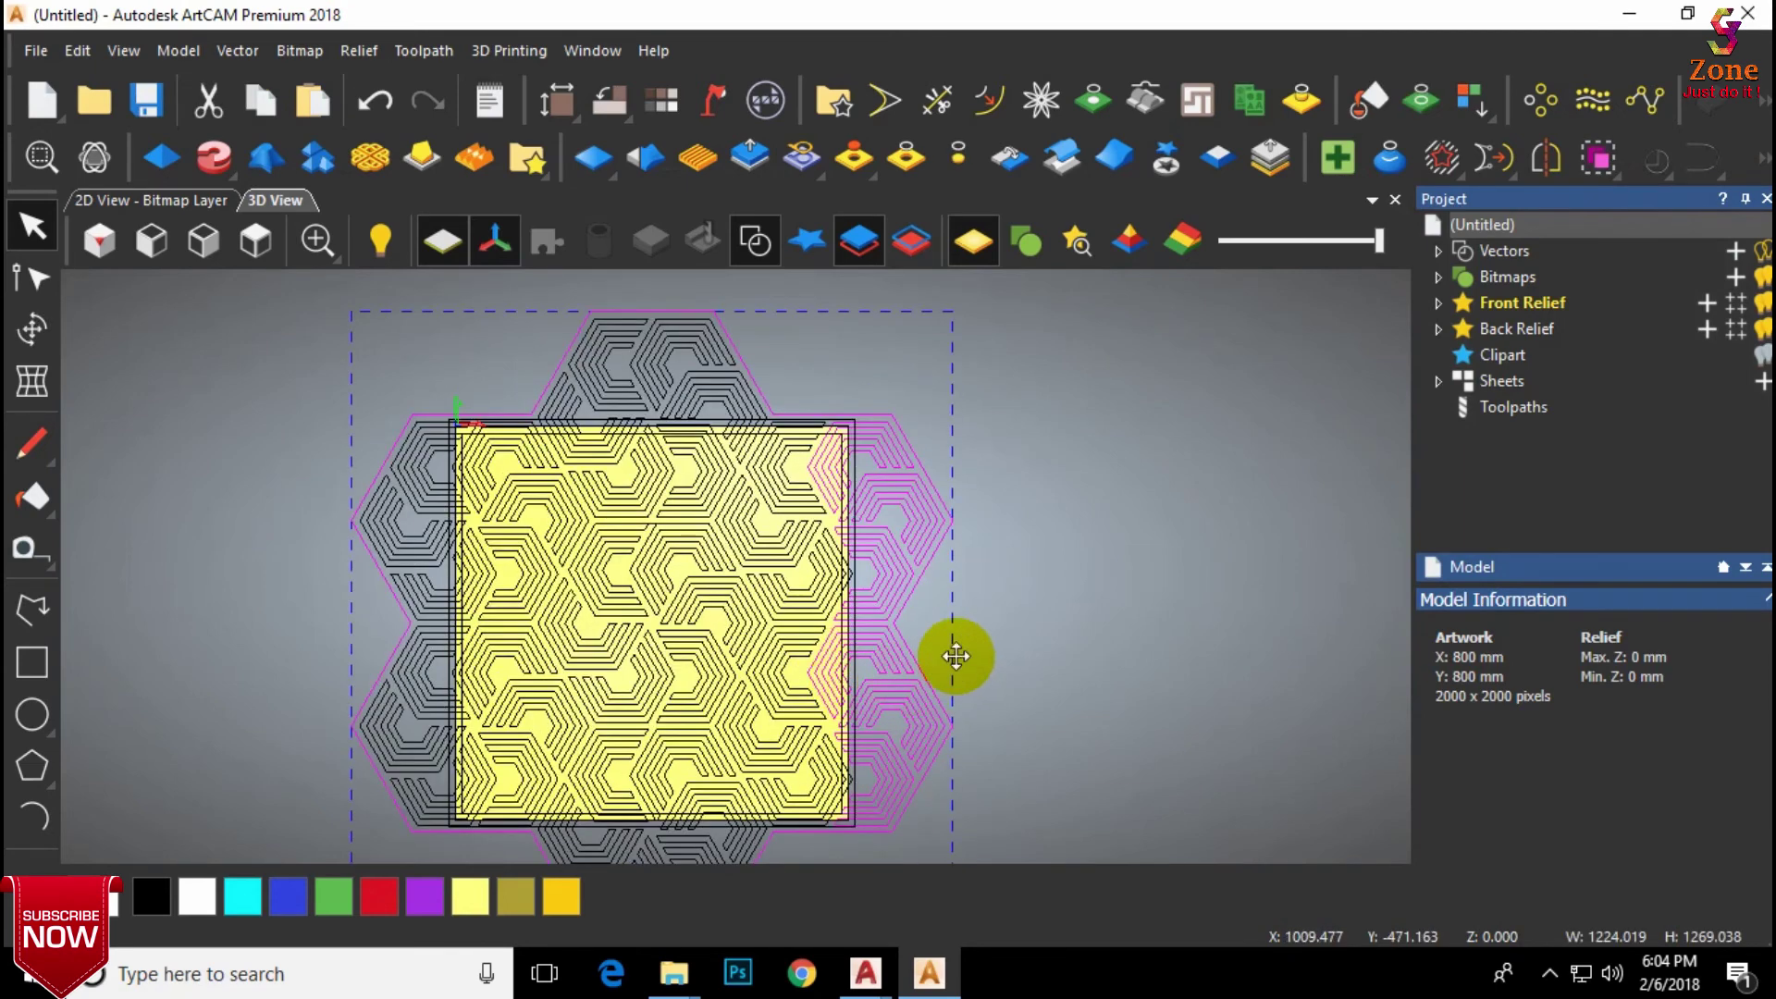
pyautogui.click(1054, 583)
pyautogui.scroll(3, 625, 458)
pyautogui.scroll(1, 462, 481)
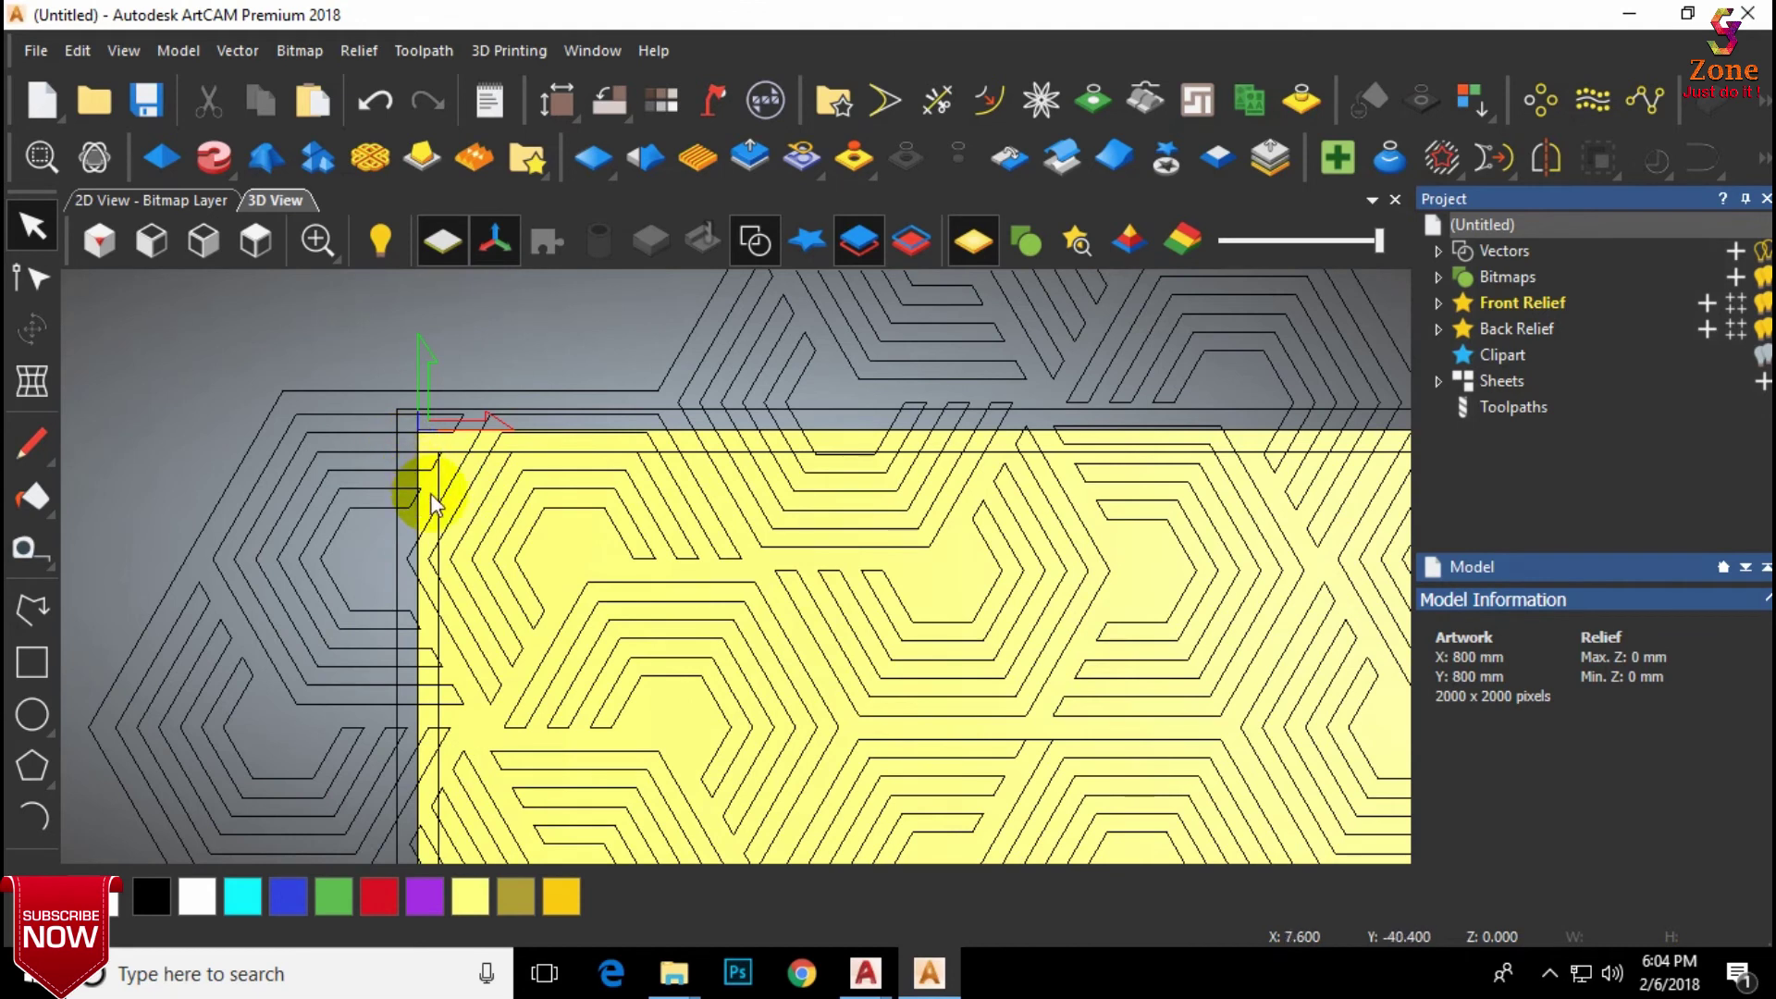
pyautogui.click(438, 477)
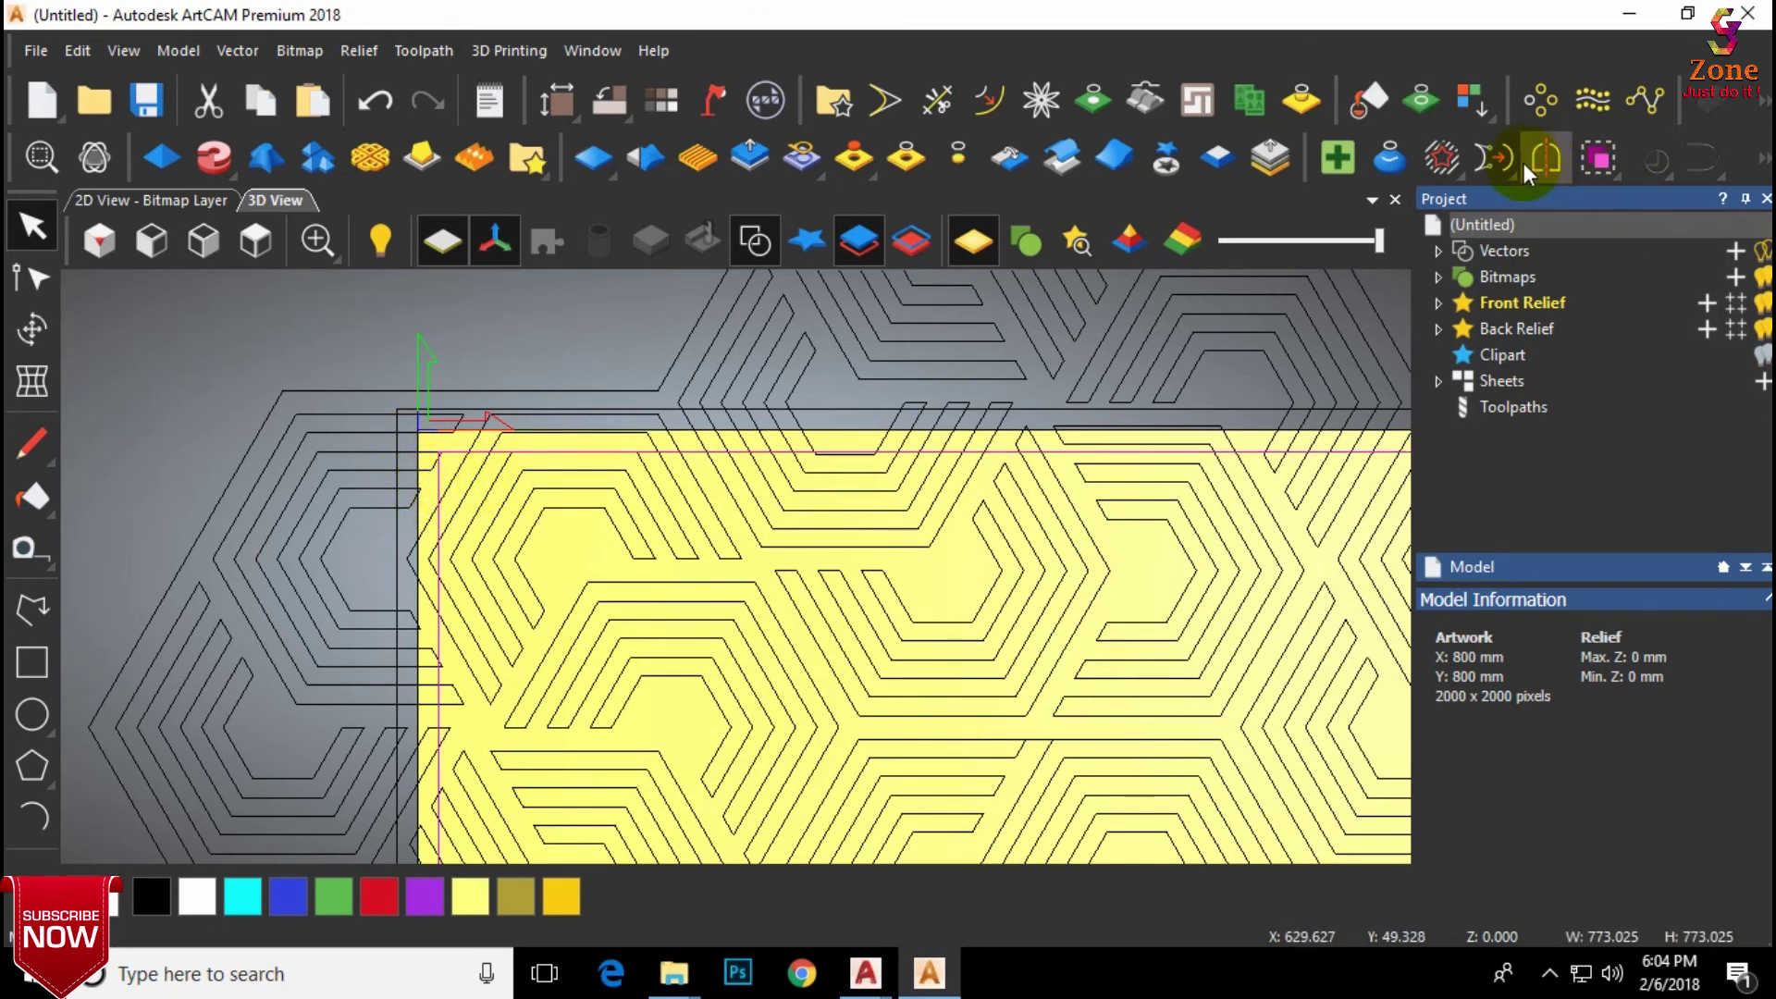
pyautogui.click(1454, 163)
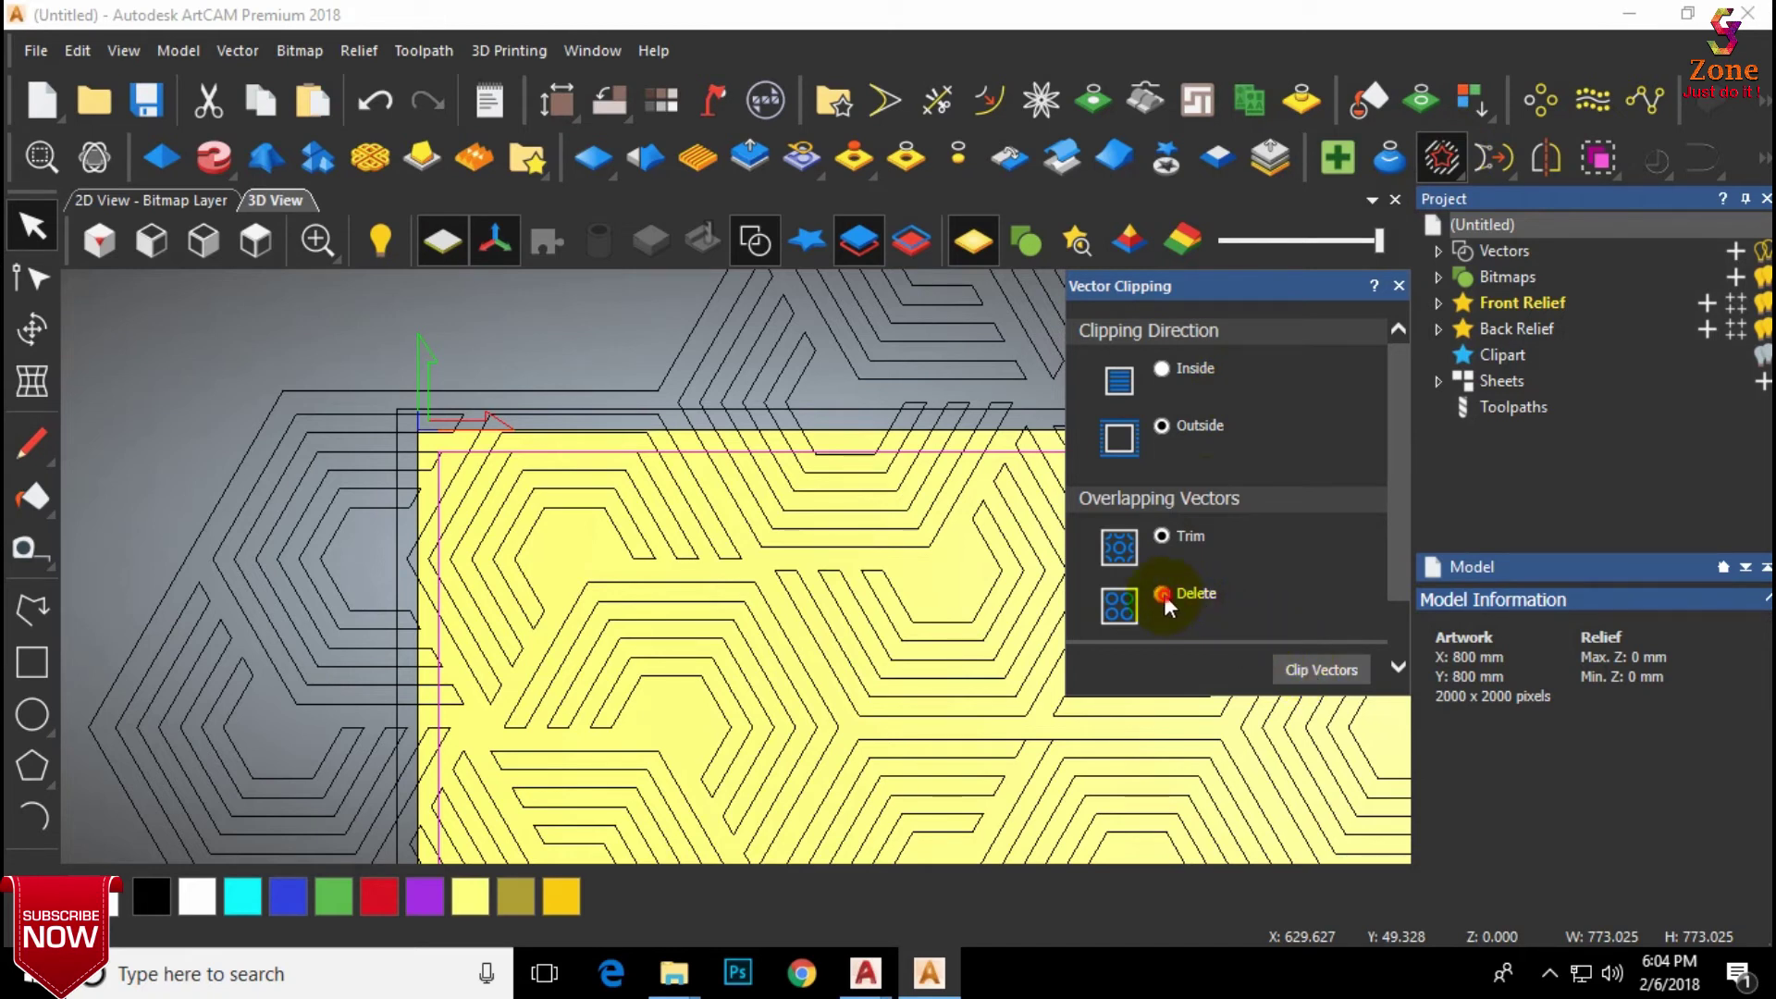
pyautogui.click(1298, 670)
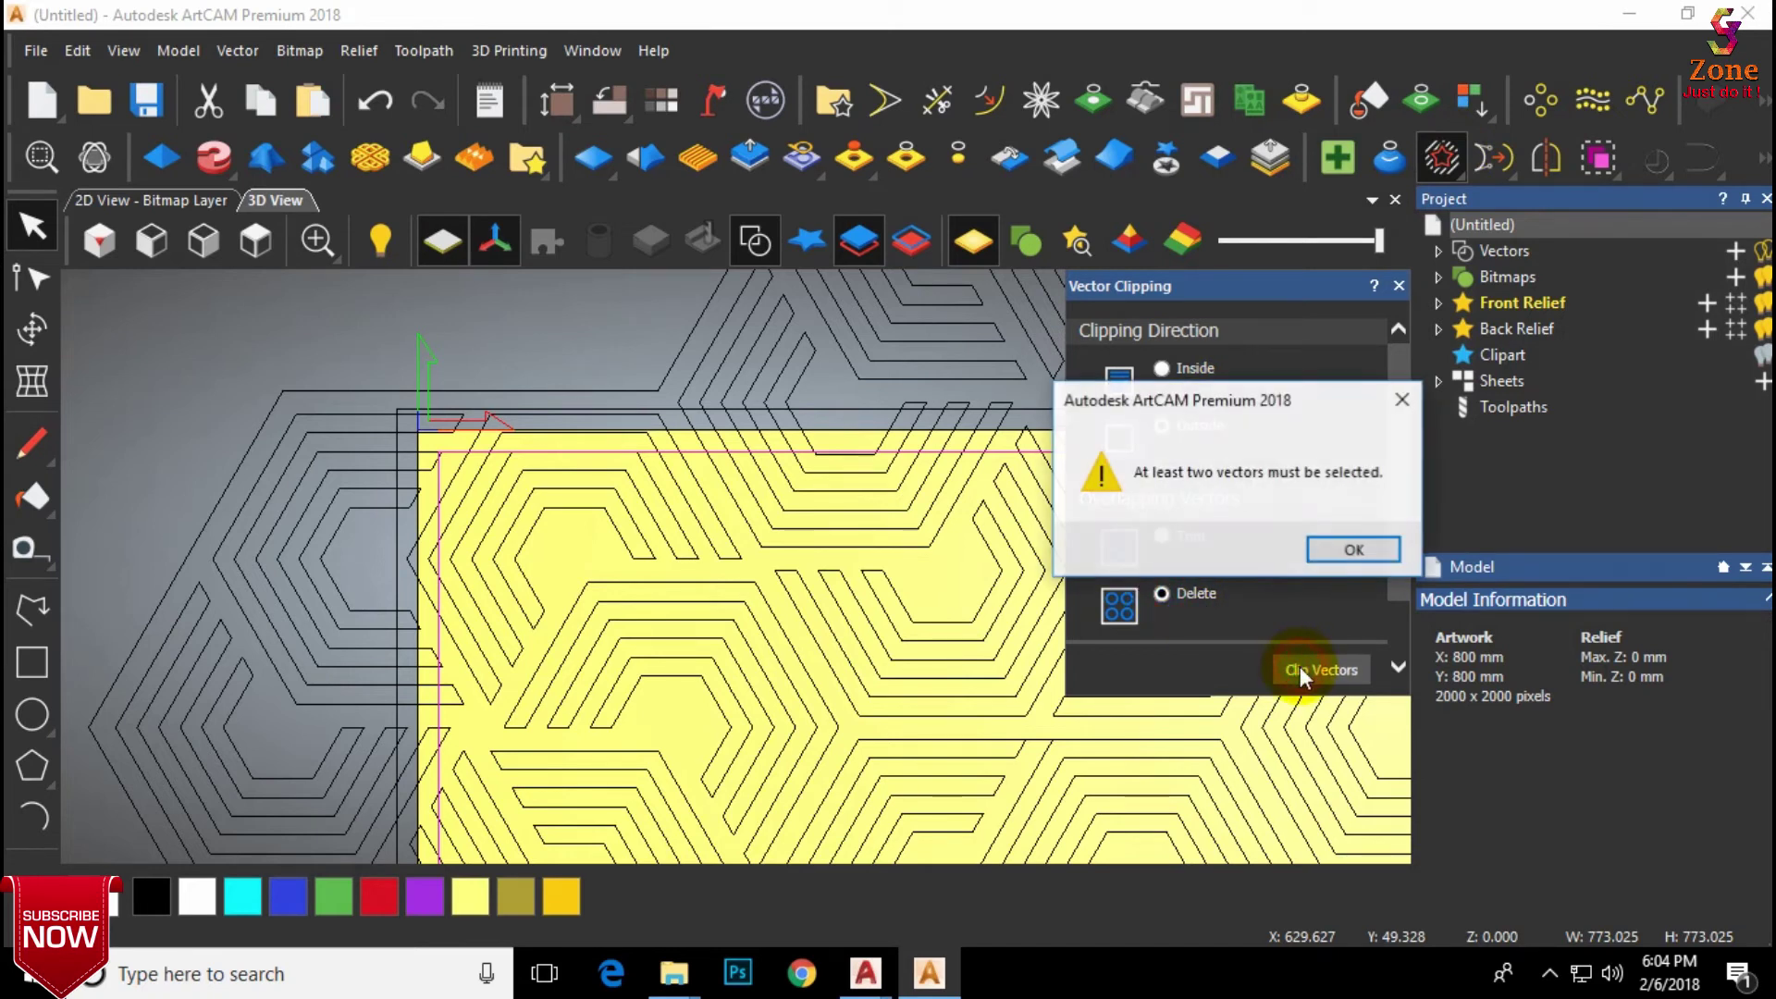
pyautogui.click(1352, 551)
# Step: Select the whole jali, exclude the outer square border, and try clipping in the Outside direction with overlapping vectors deleted
pyautogui.scroll(-5, 499, 454)
pyautogui.moveTo(940, 441); pyautogui.dragTo(635, 810)
pyautogui.scroll(5, 685, 564)
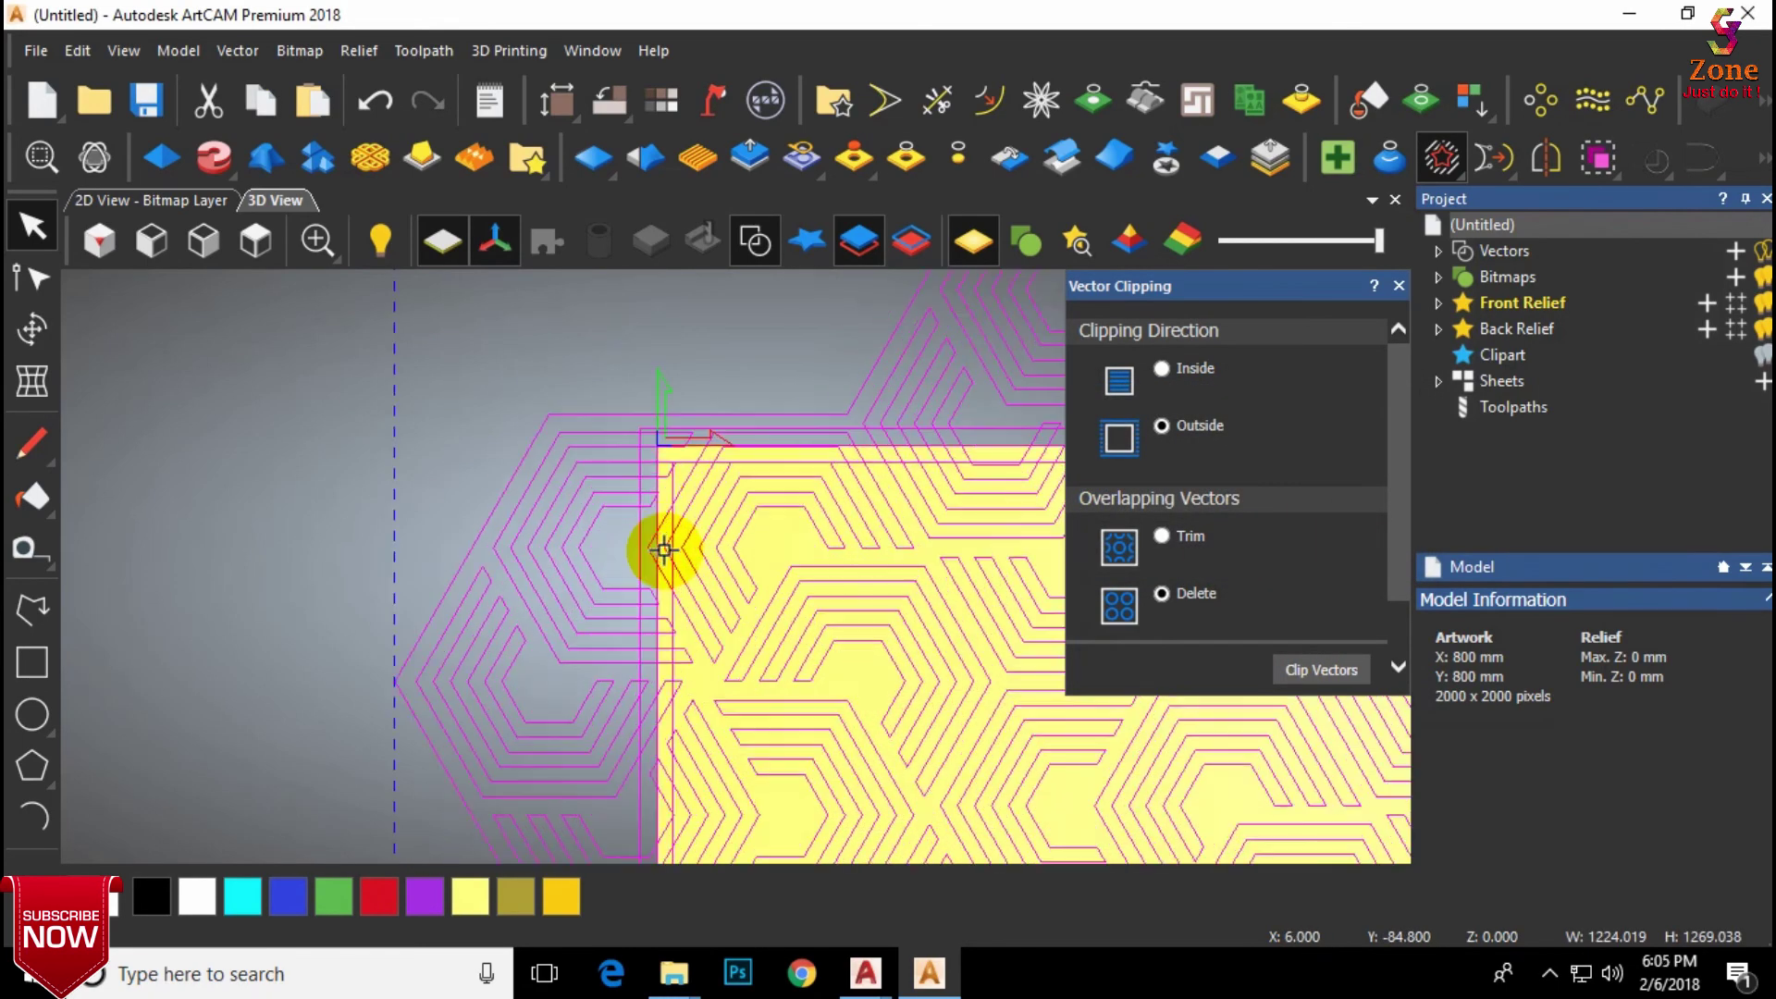
pyautogui.scroll(2, 663, 549)
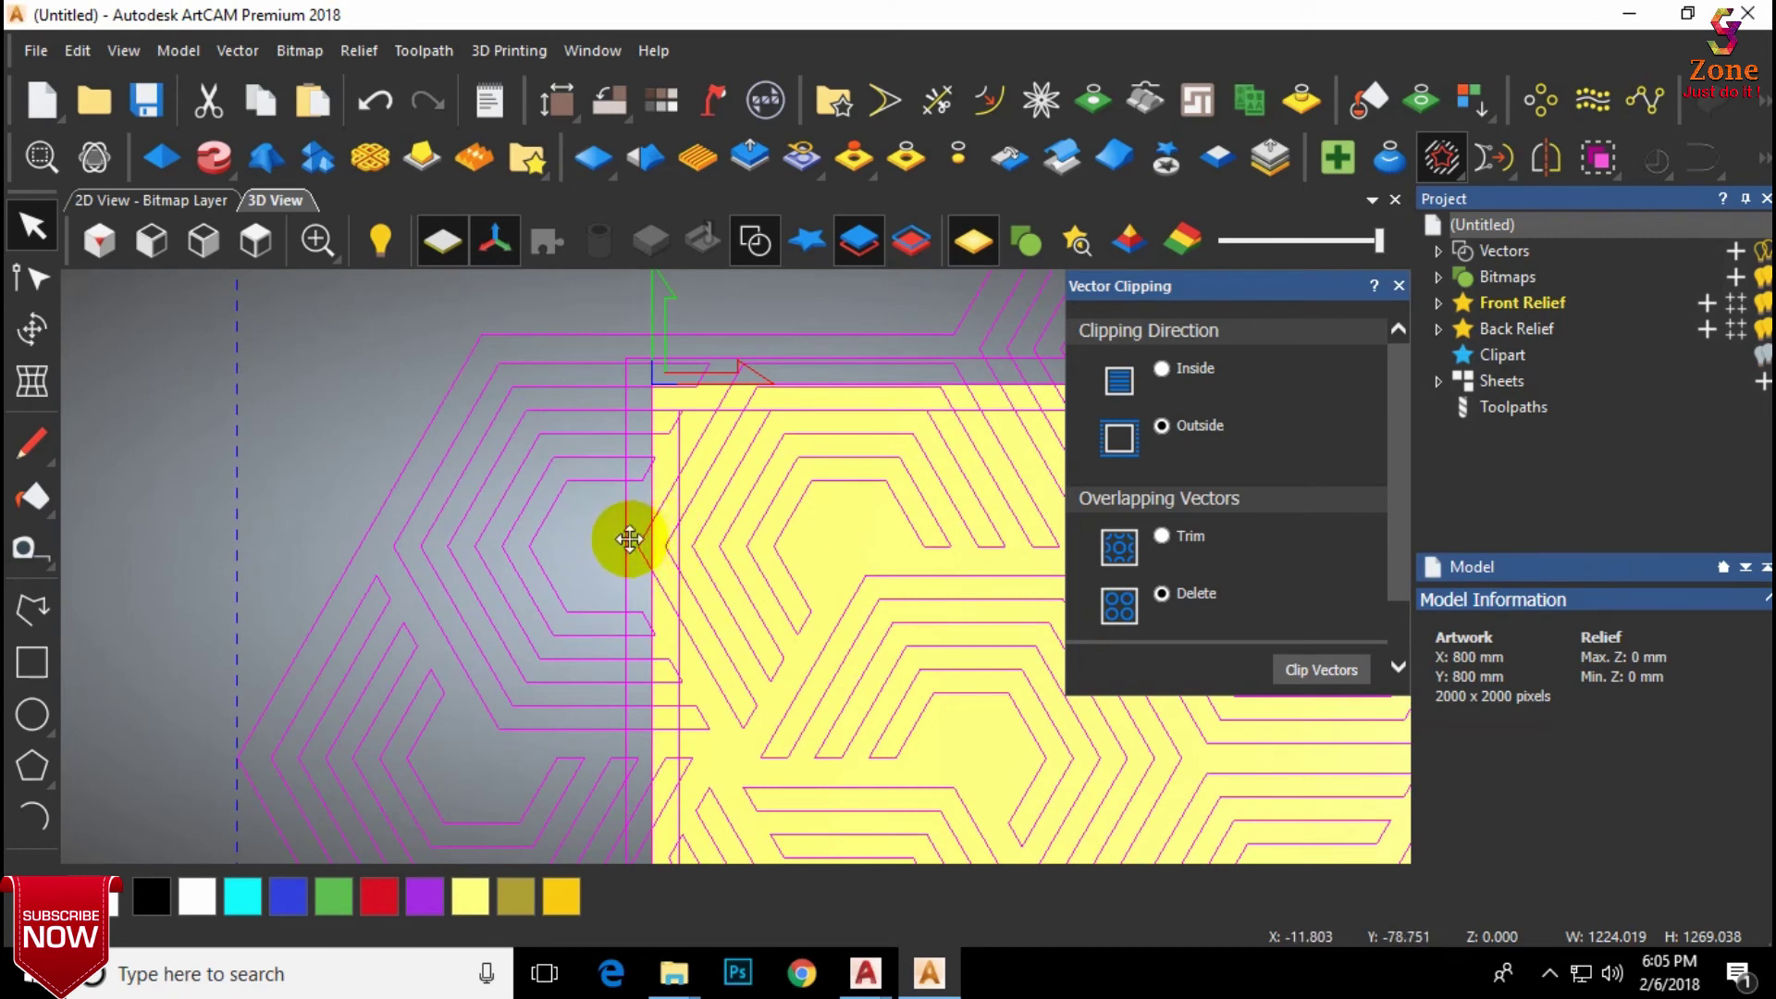
pyautogui.click(629, 539)
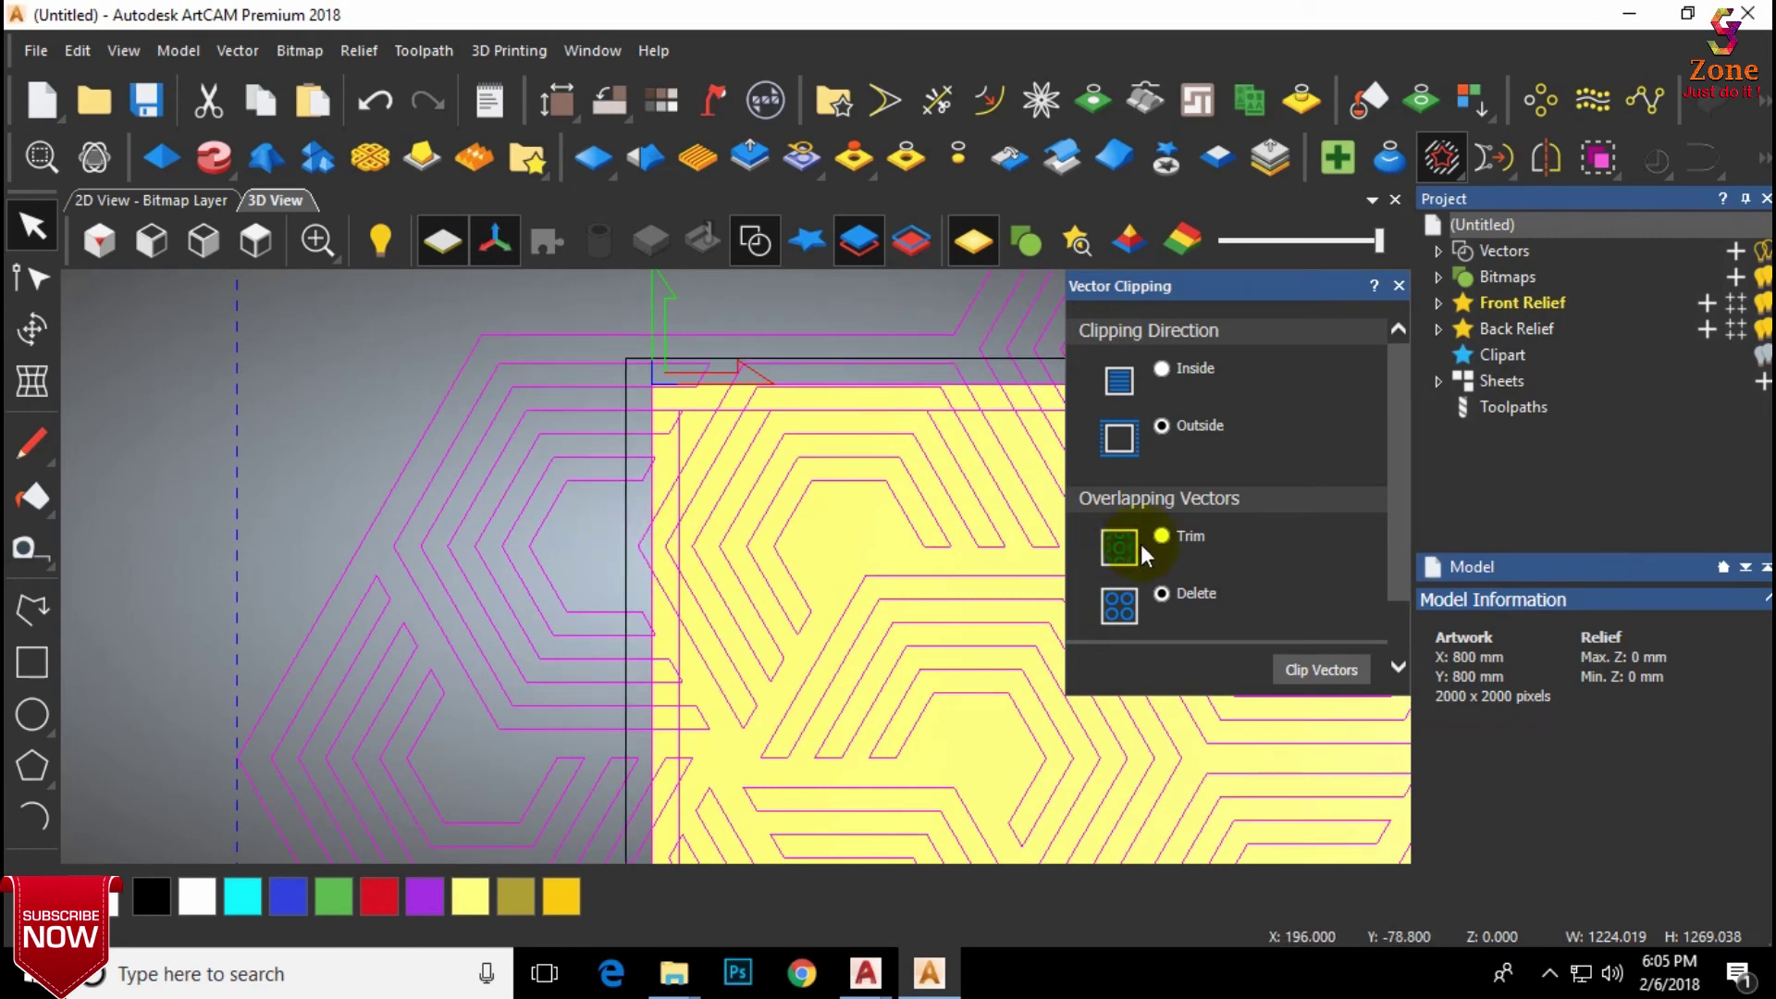
pyautogui.click(1324, 670)
pyautogui.scroll(-2, 730, 518)
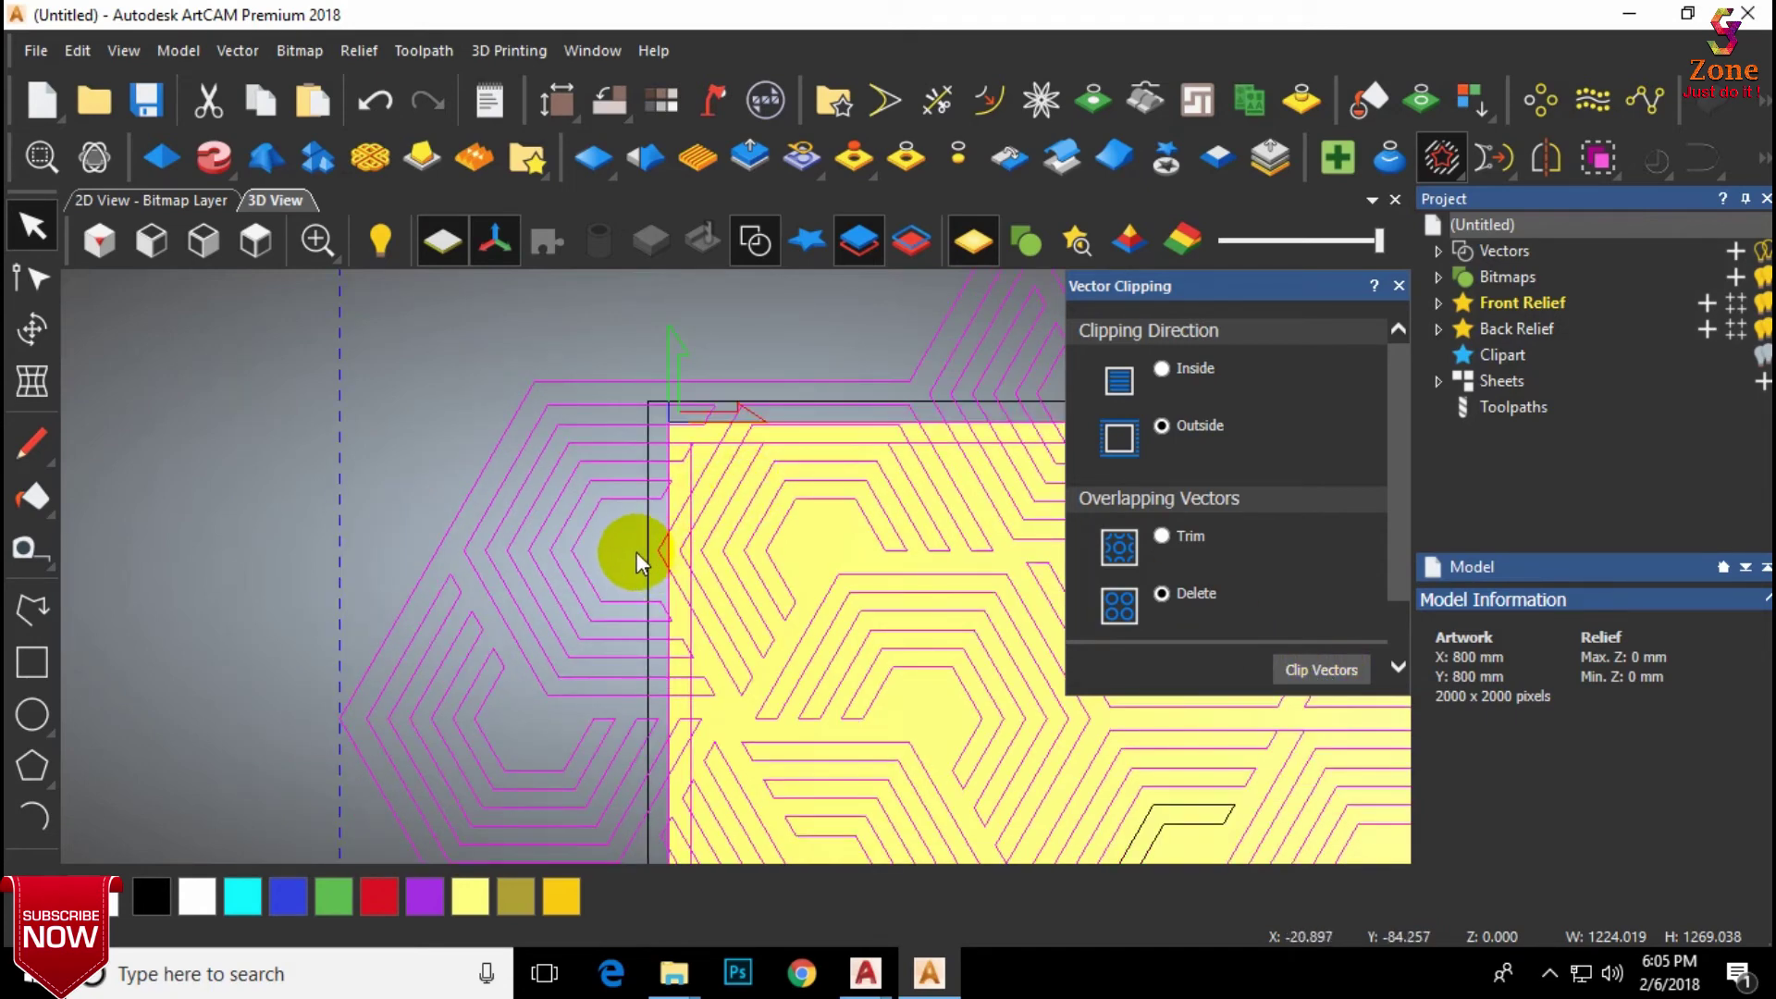
# Step: Try clipping the selected jali in the Outside direction with overlapping vectors trimmed, and undo it
pyautogui.scroll(1, 646, 508)
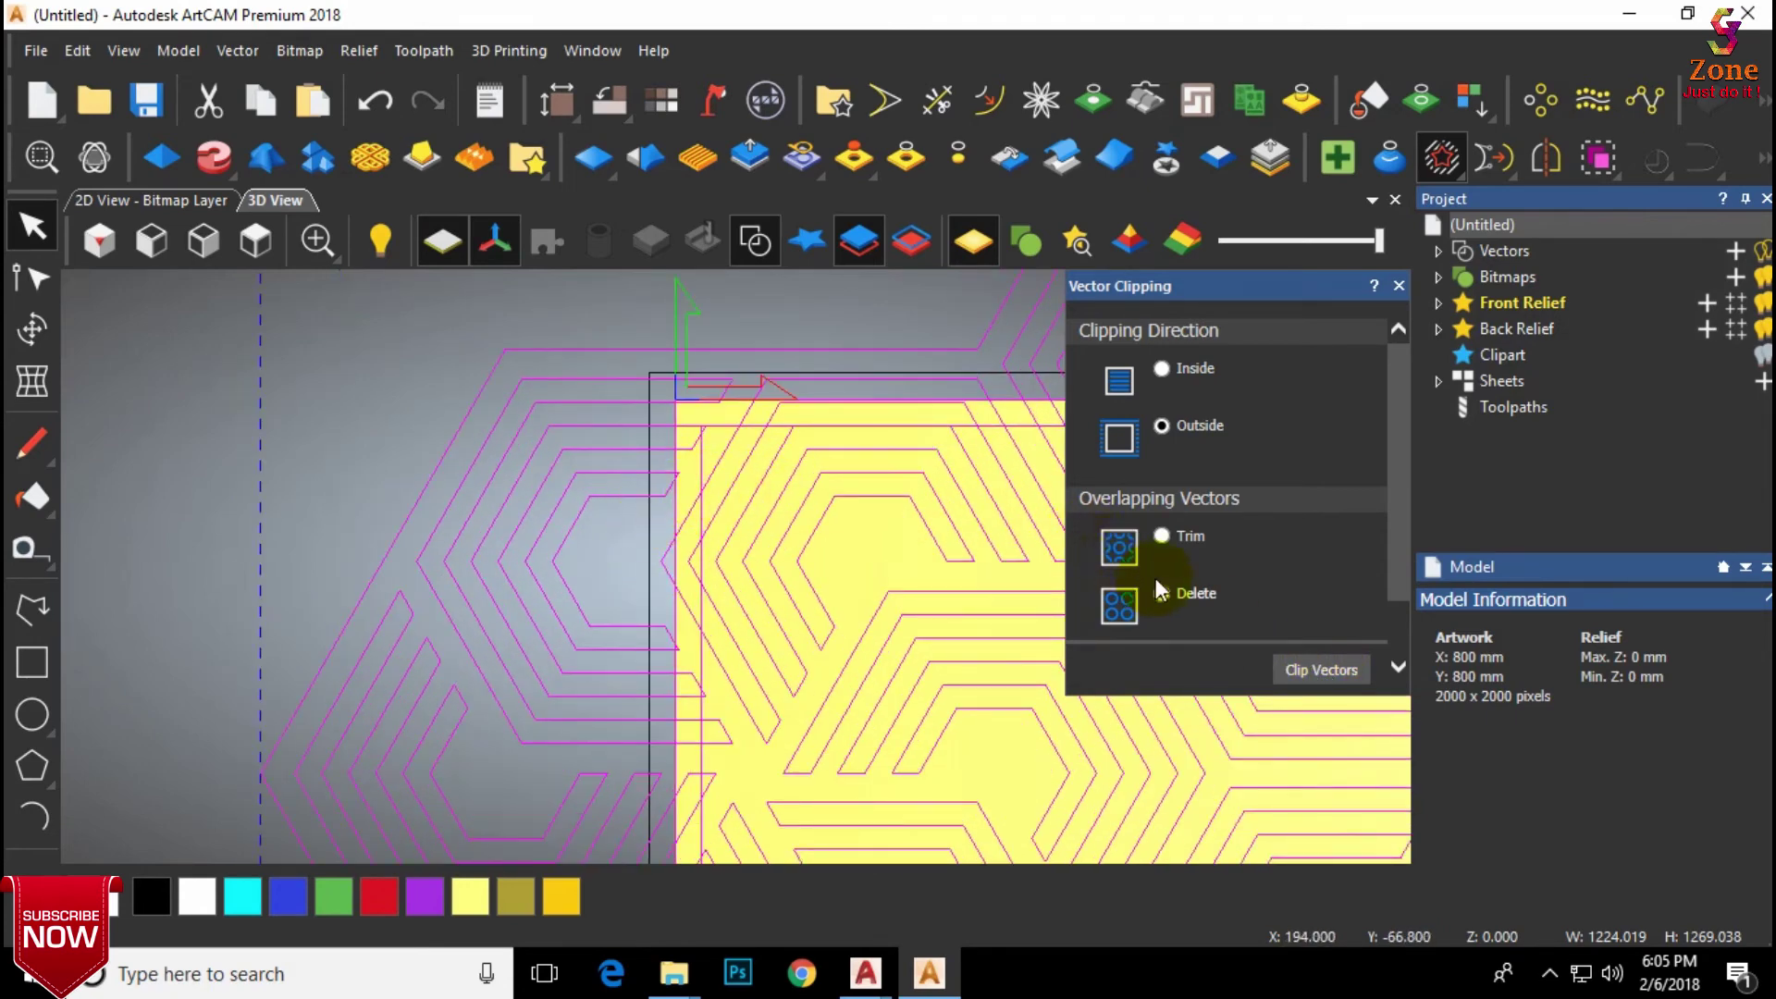
pyautogui.click(1300, 669)
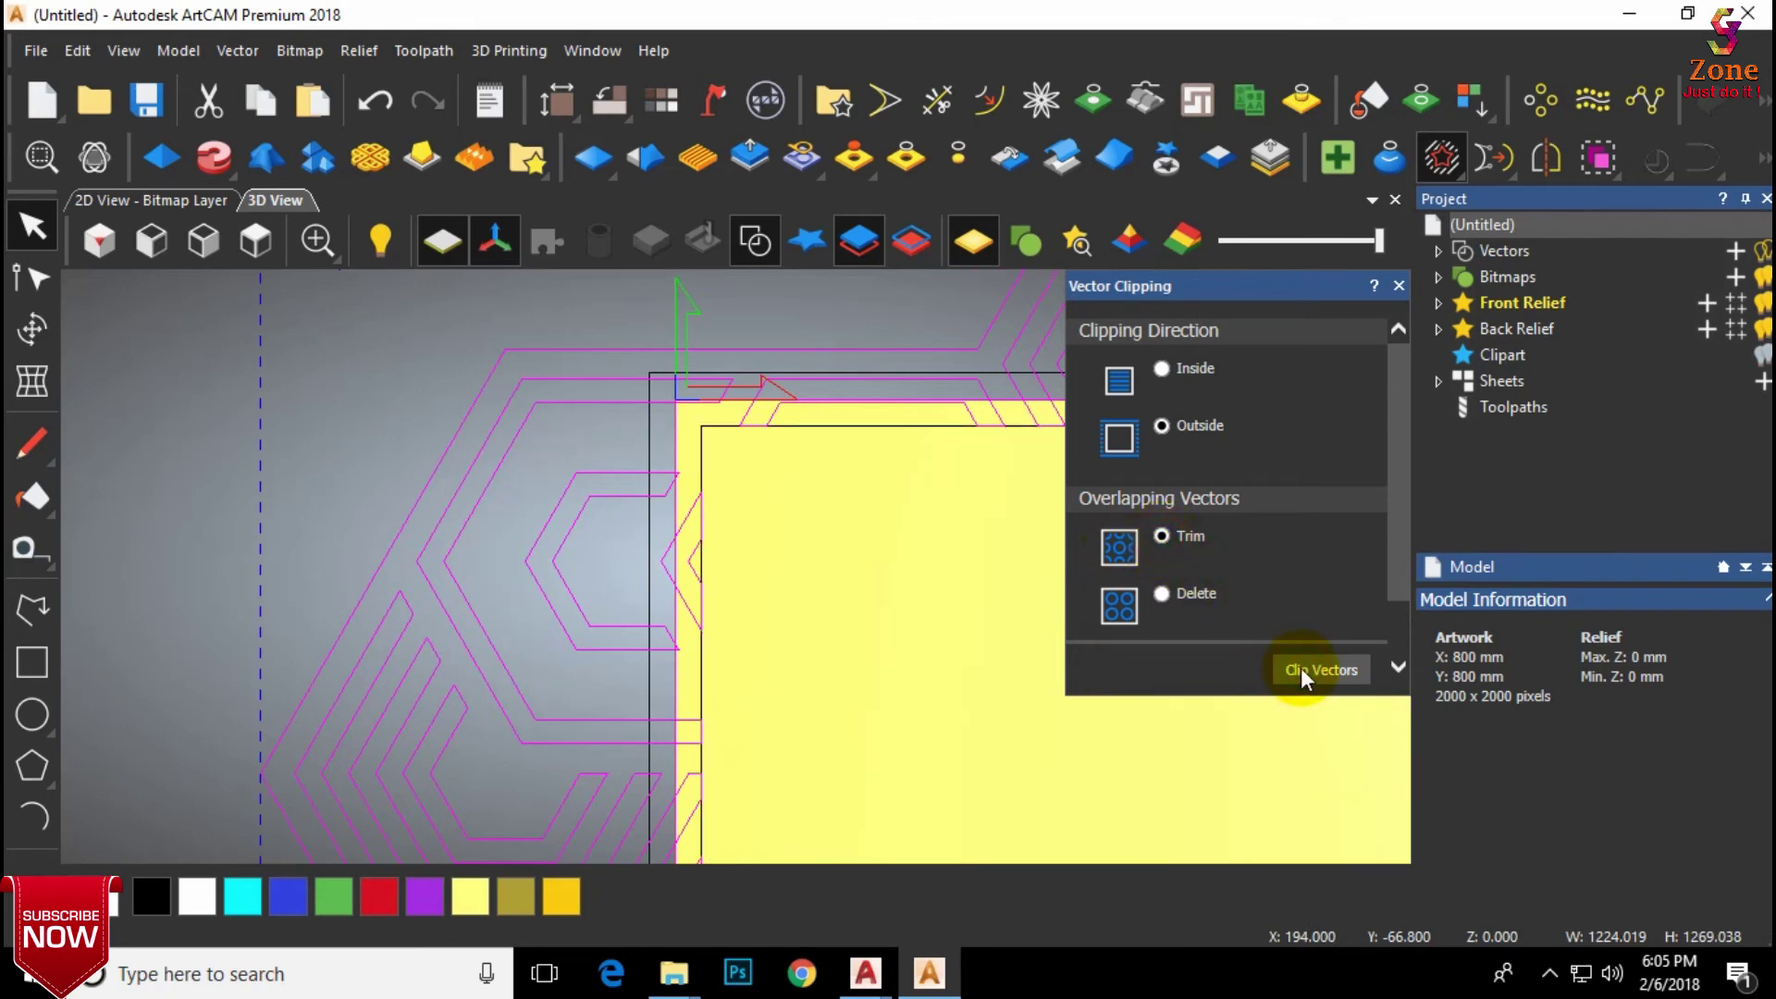
pyautogui.hotkey('ctrl', 'z')
# Step: Reselect the entire jali with its borders and try clipping in the Inside direction with overlapping vectors trimmed
pyautogui.scroll(-2, 751, 545)
pyautogui.scroll(-2, 751, 546)
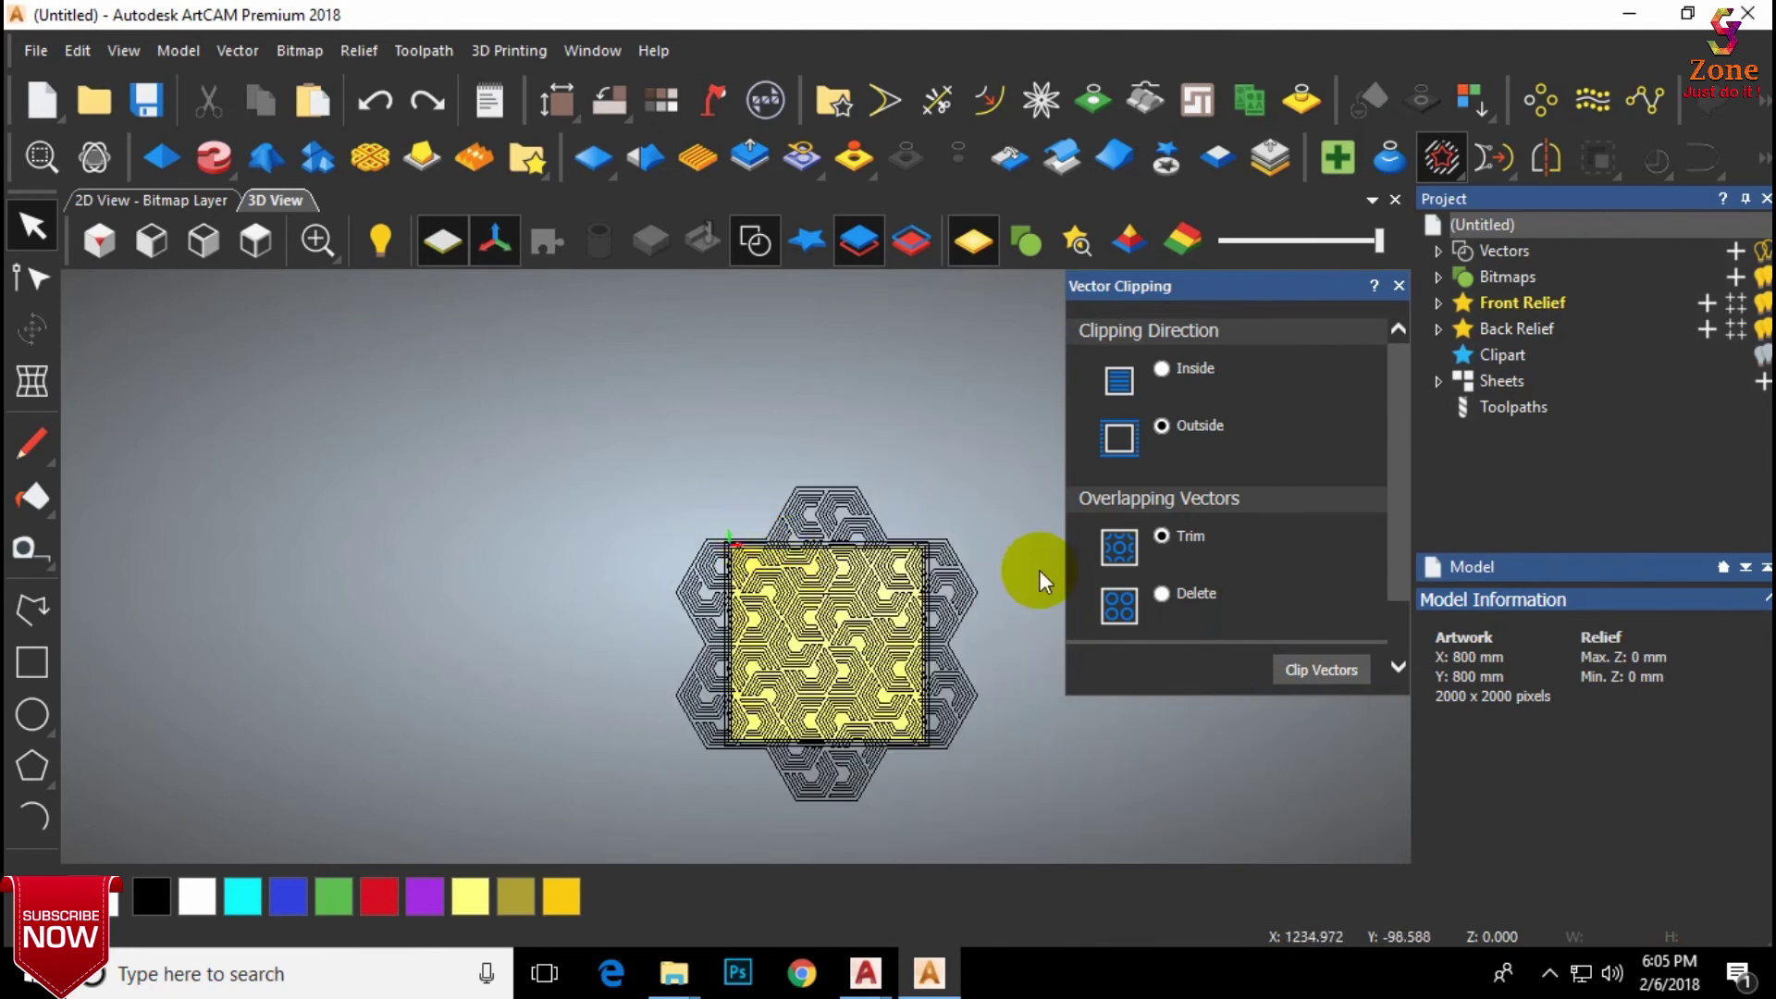
pyautogui.moveTo(997, 483); pyautogui.dragTo(625, 782)
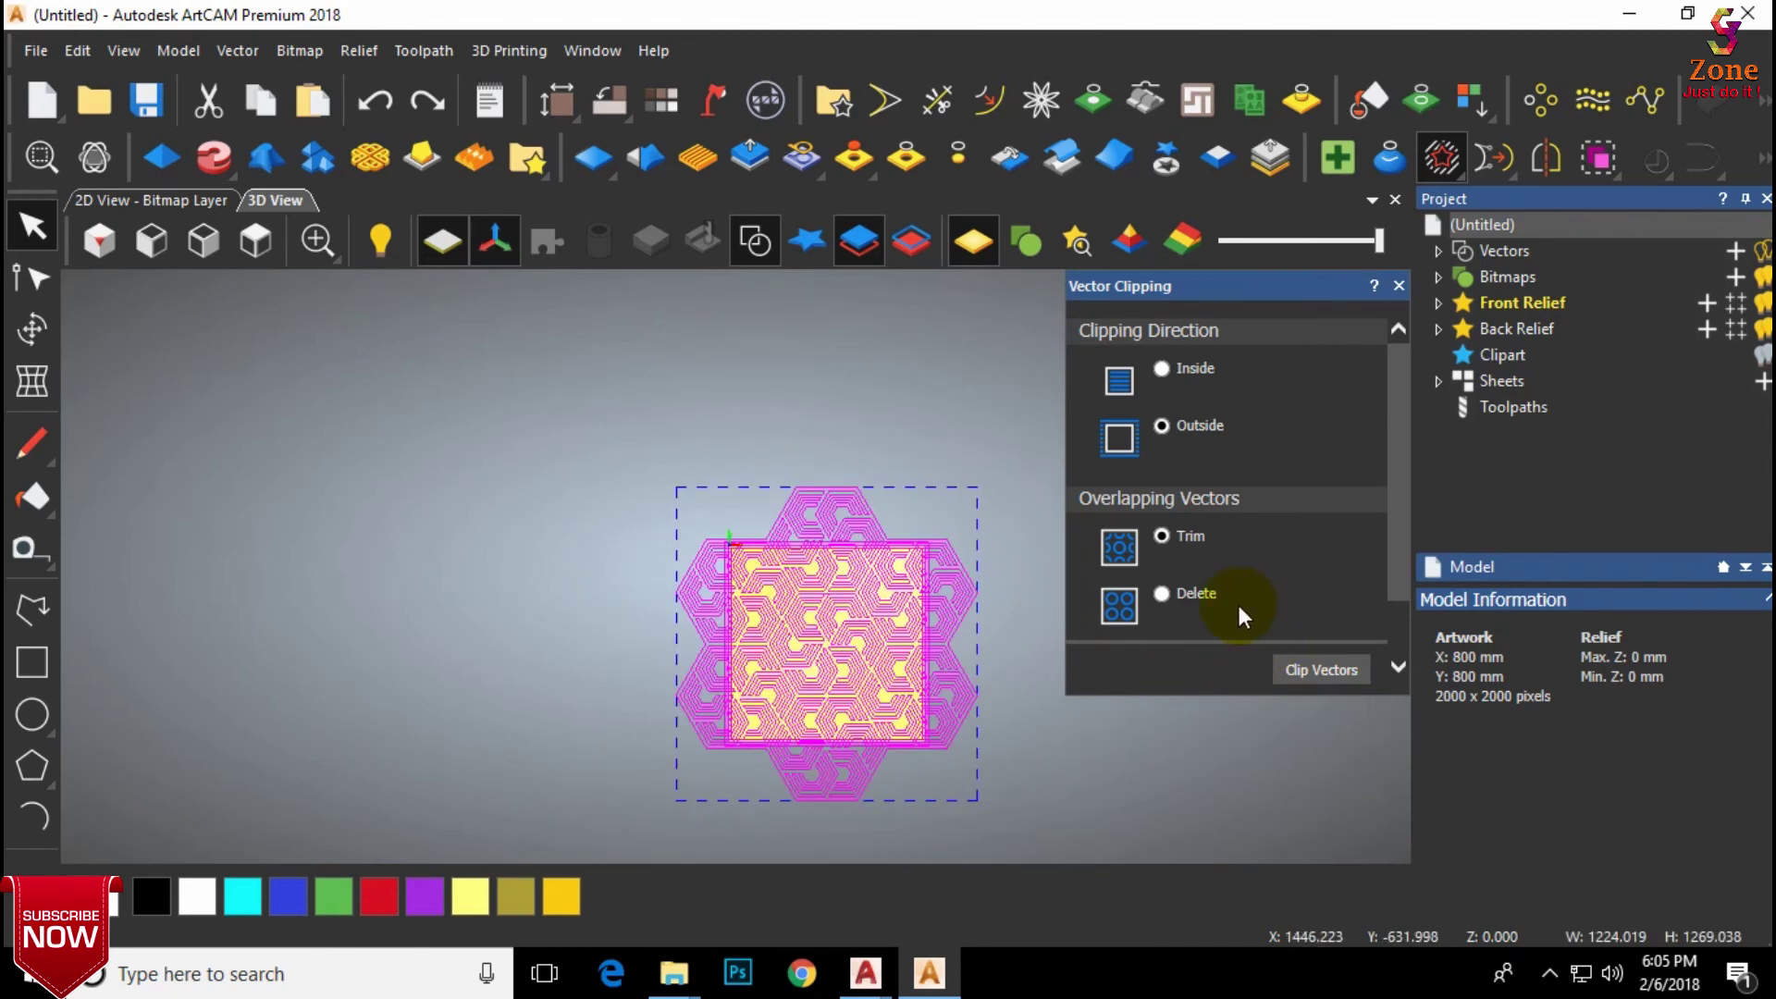
pyautogui.click(1171, 371)
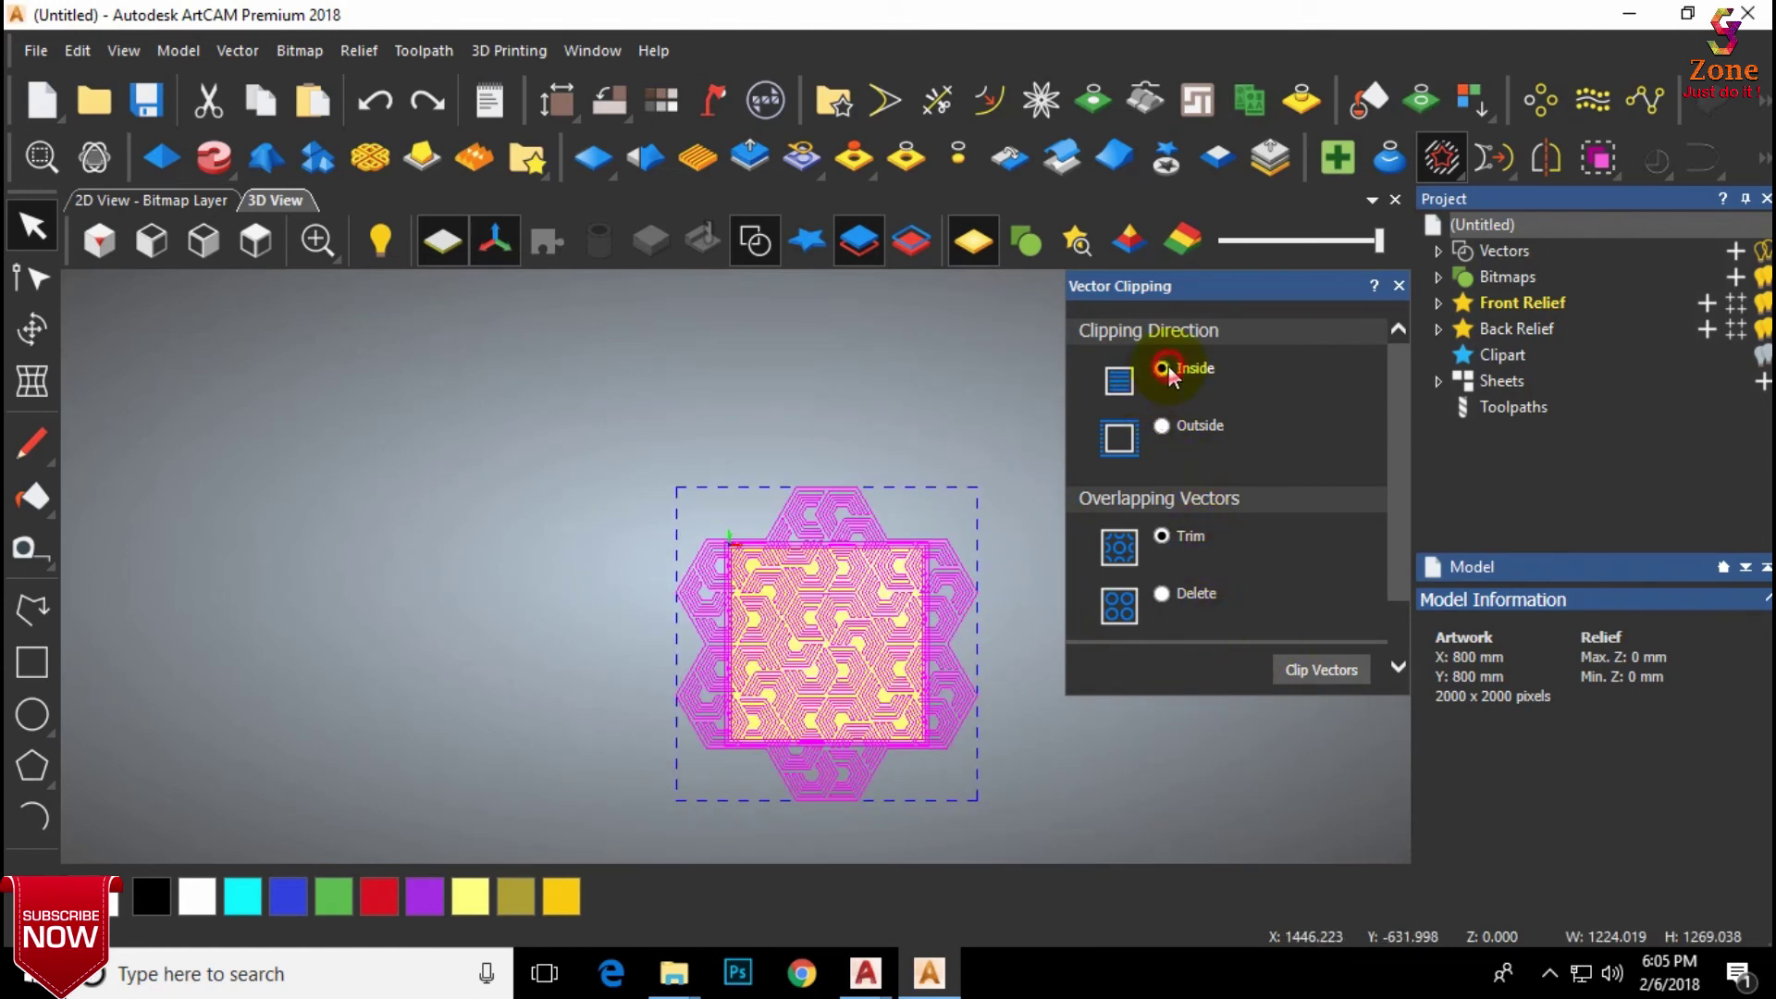
pyautogui.click(1319, 672)
pyautogui.scroll(5, 675, 515)
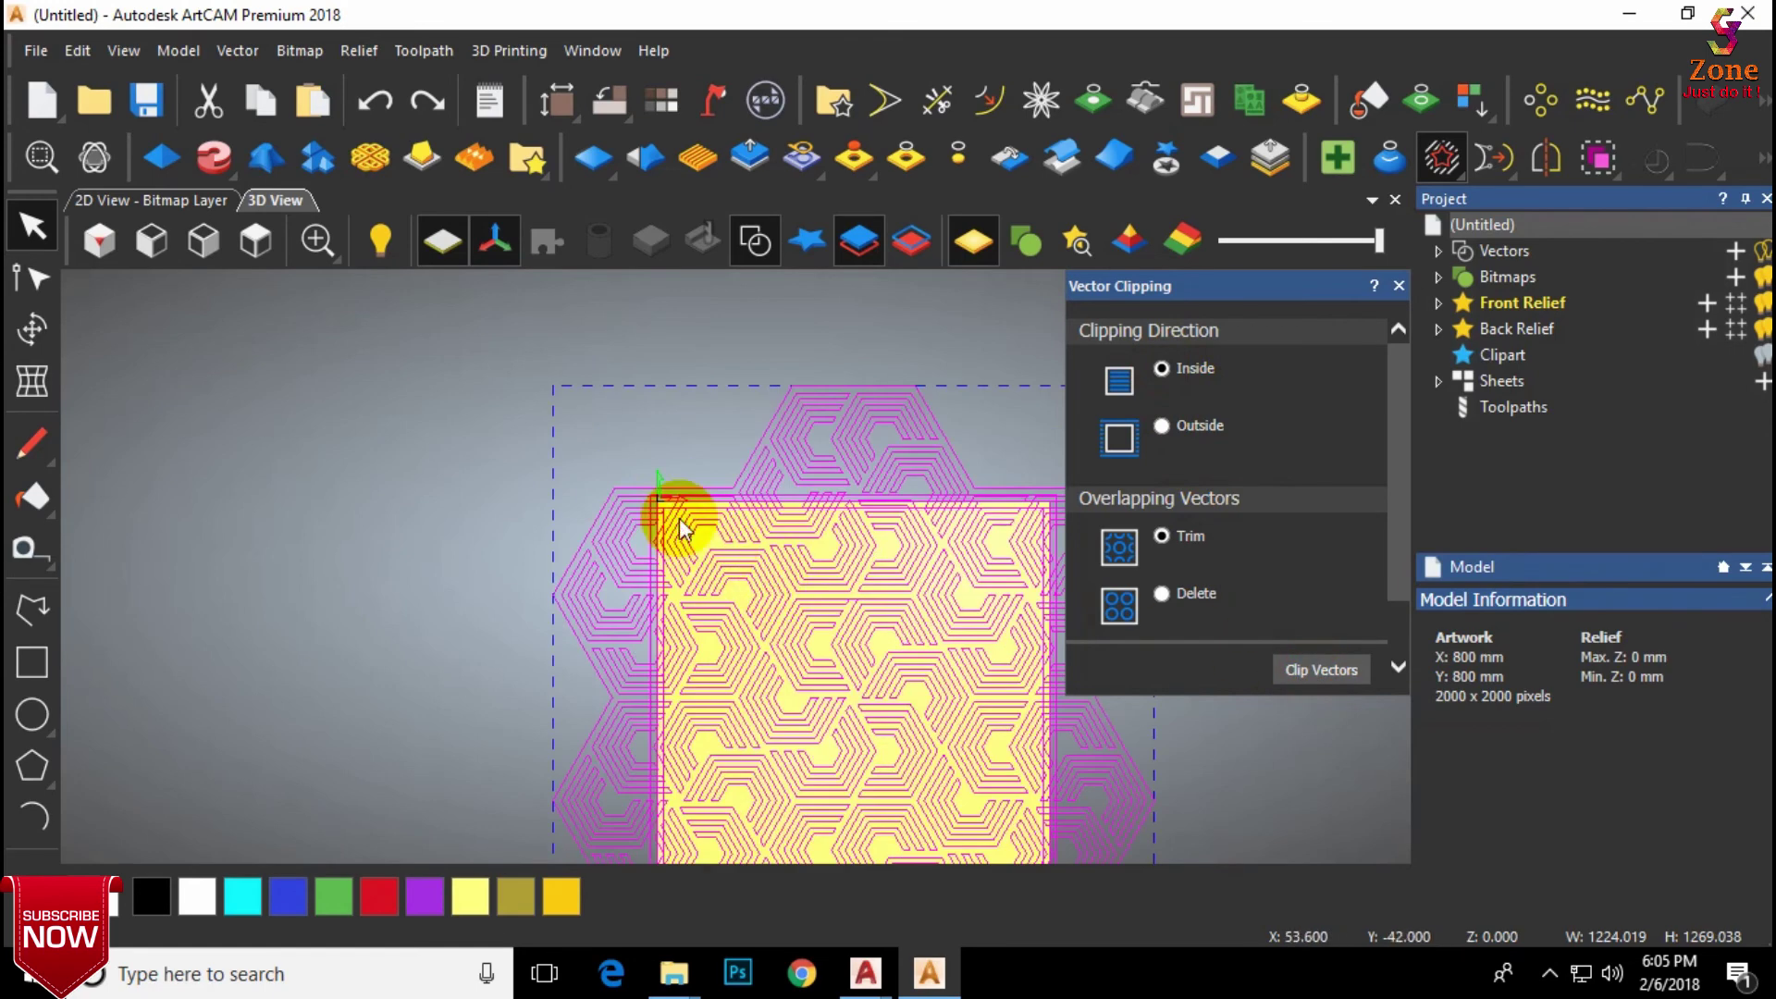
pyautogui.scroll(-3, 596, 426)
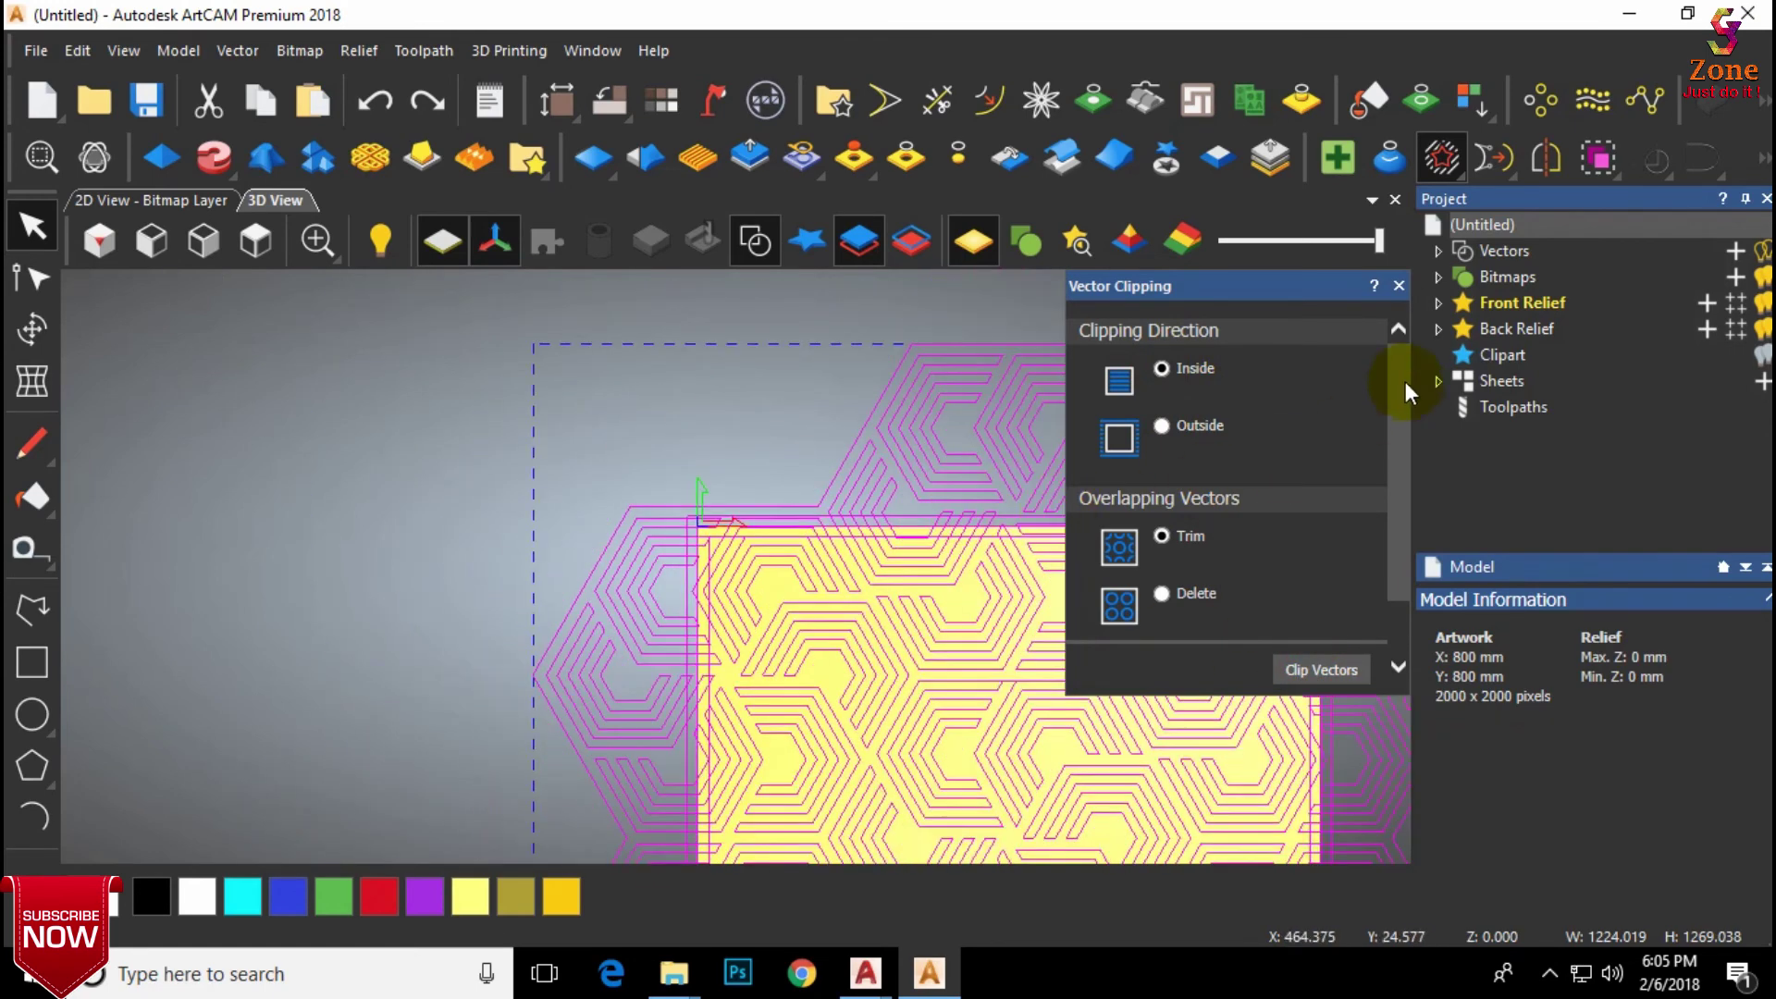
# Step: Close the vector clipping tool and select the jali's outermost hexagonal outline
pyautogui.click(1399, 287)
pyautogui.scroll(2, 1052, 444)
pyautogui.click(1138, 435)
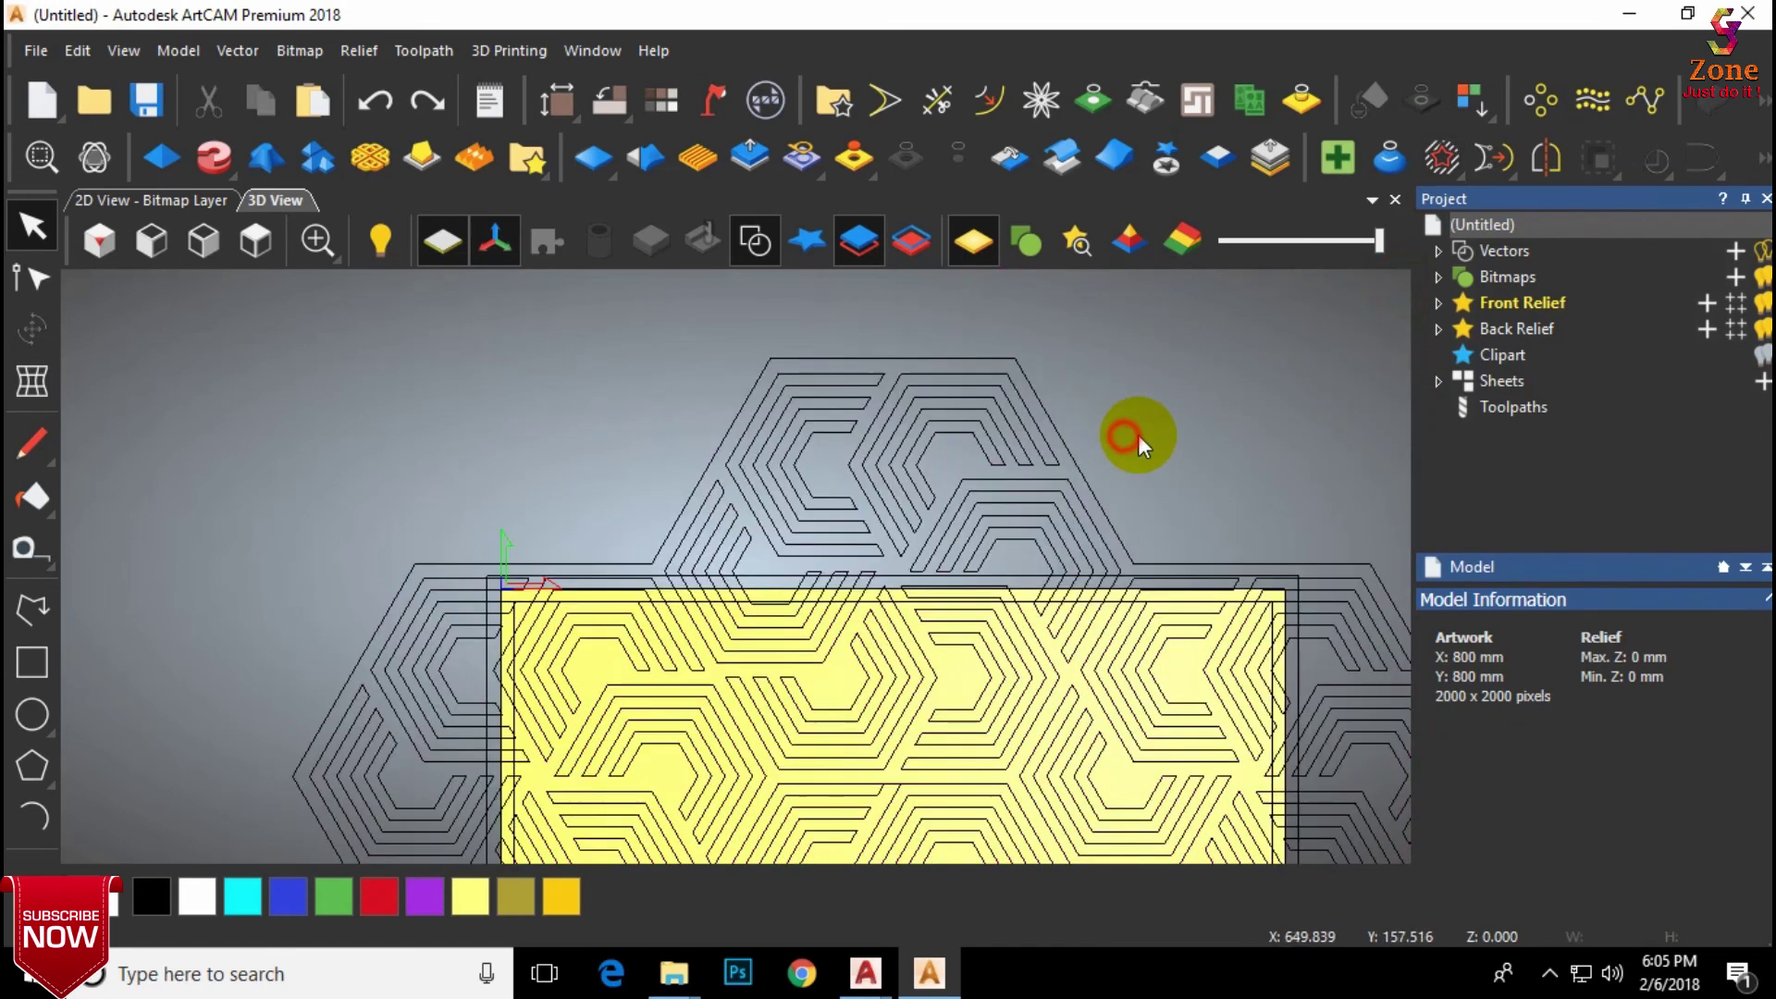
pyautogui.click(1078, 468)
pyautogui.scroll(-3, 1095, 474)
pyautogui.scroll(1, 1038, 519)
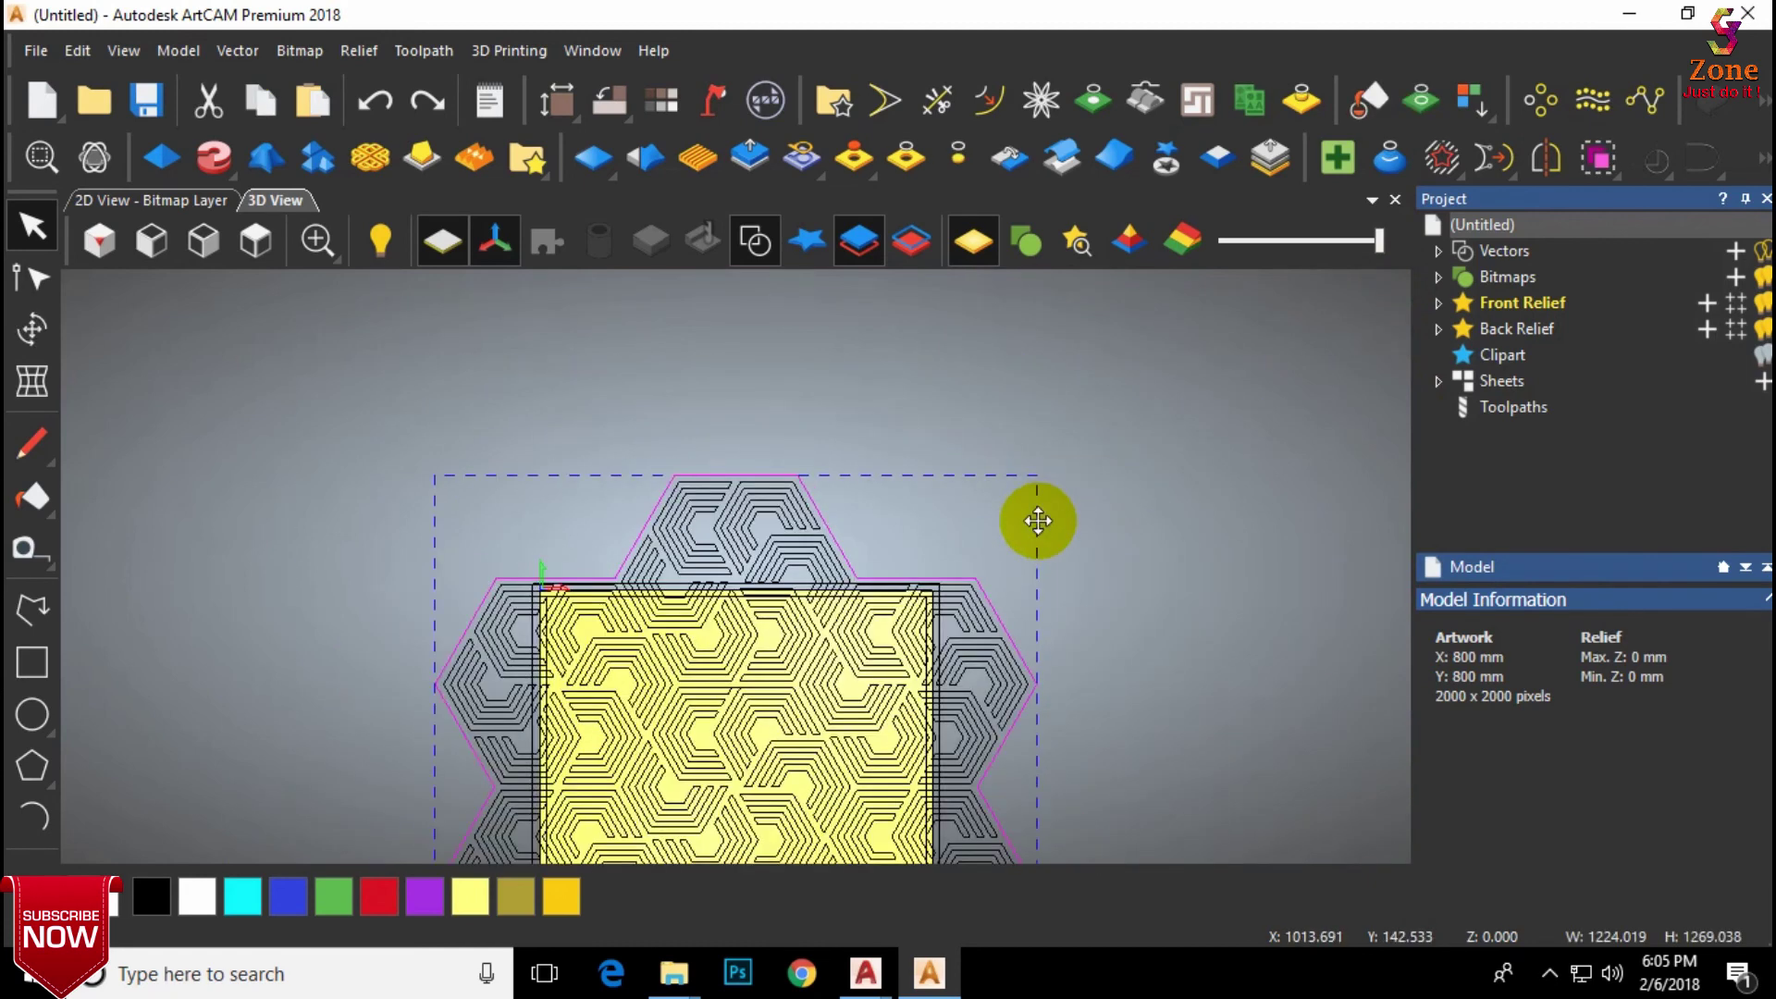
pyautogui.click(1038, 519)
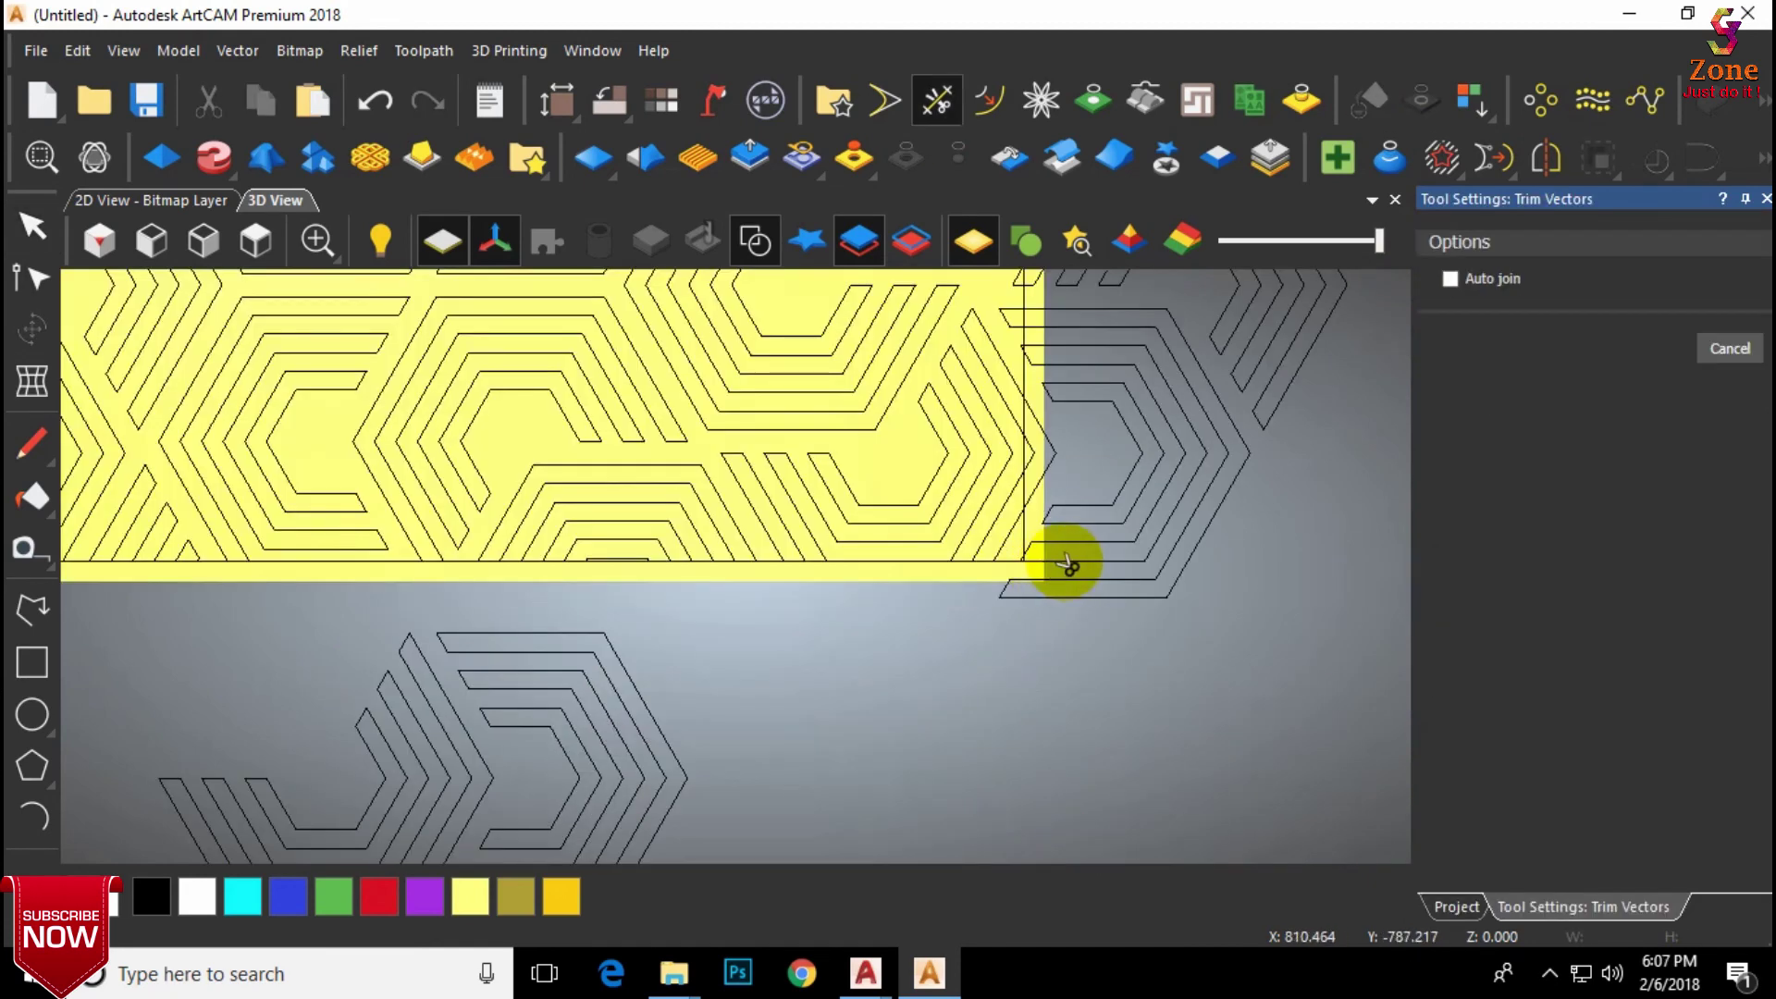
# Step: Trim the jali strip segments that extend past the inner square's right edge near its lower-right corner
pyautogui.click(1076, 552)
pyautogui.click(1084, 505)
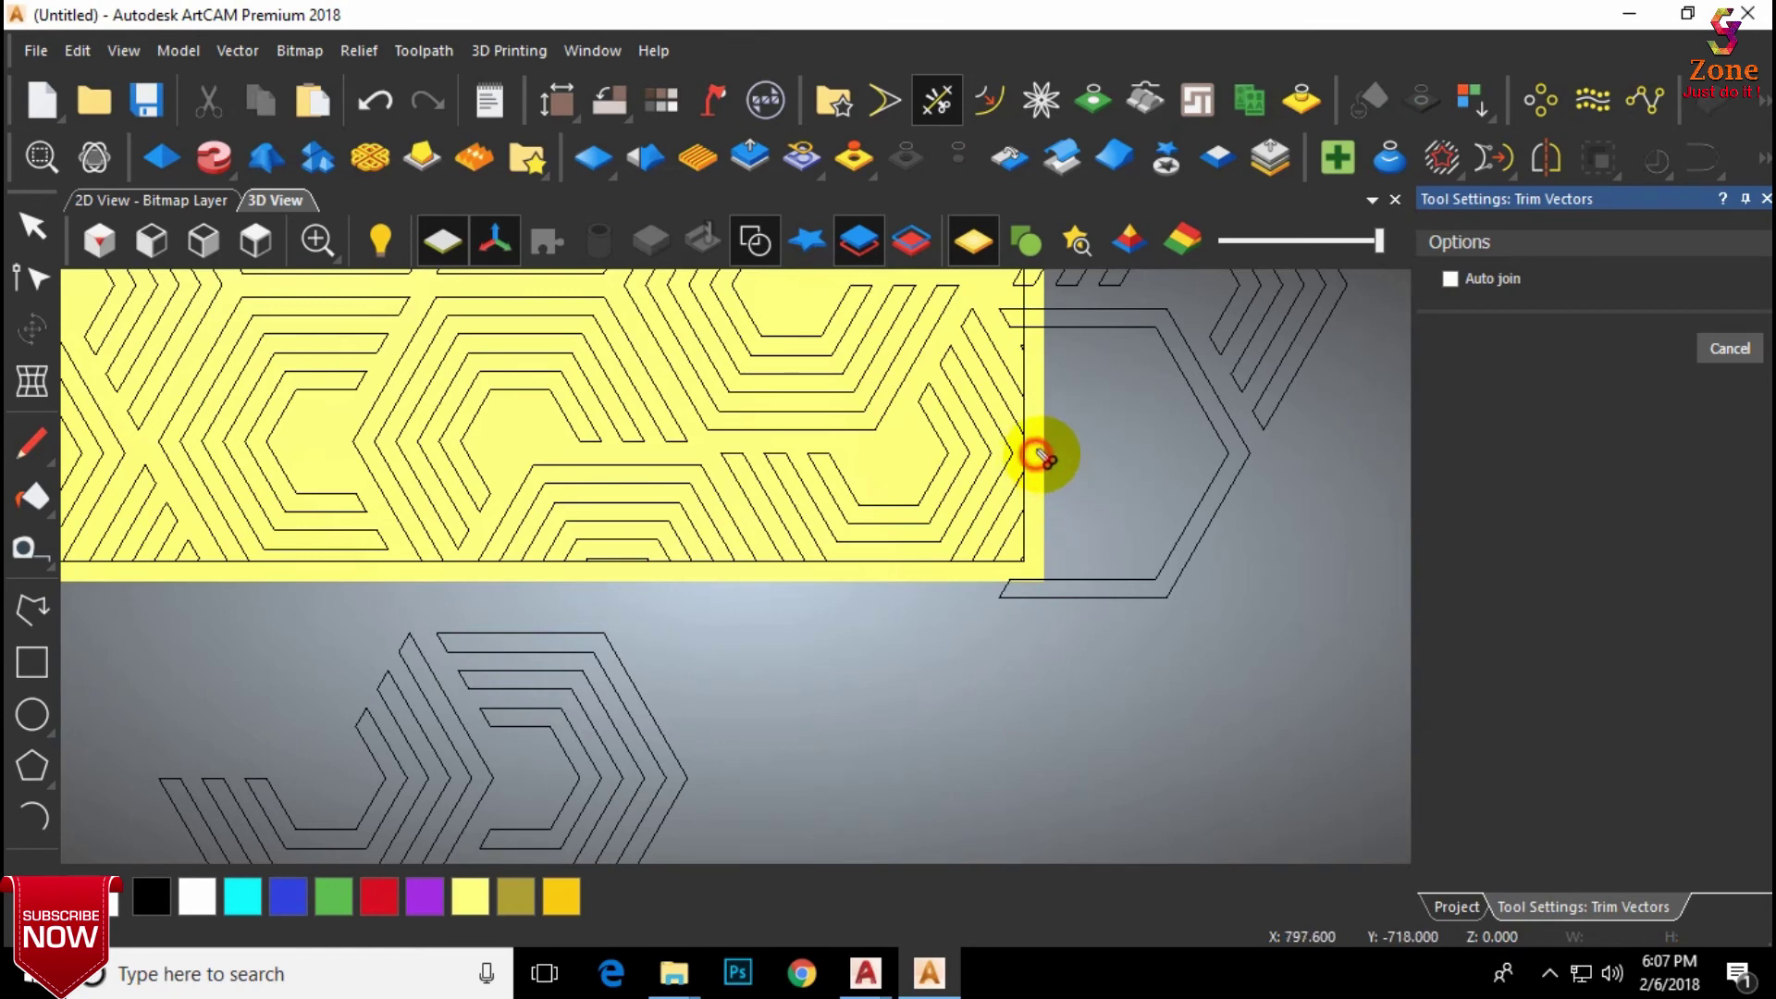
pyautogui.scroll(-2, 967, 397)
pyautogui.scroll(3, 869, 448)
pyautogui.click(872, 455)
pyautogui.click(872, 455)
pyautogui.click(868, 362)
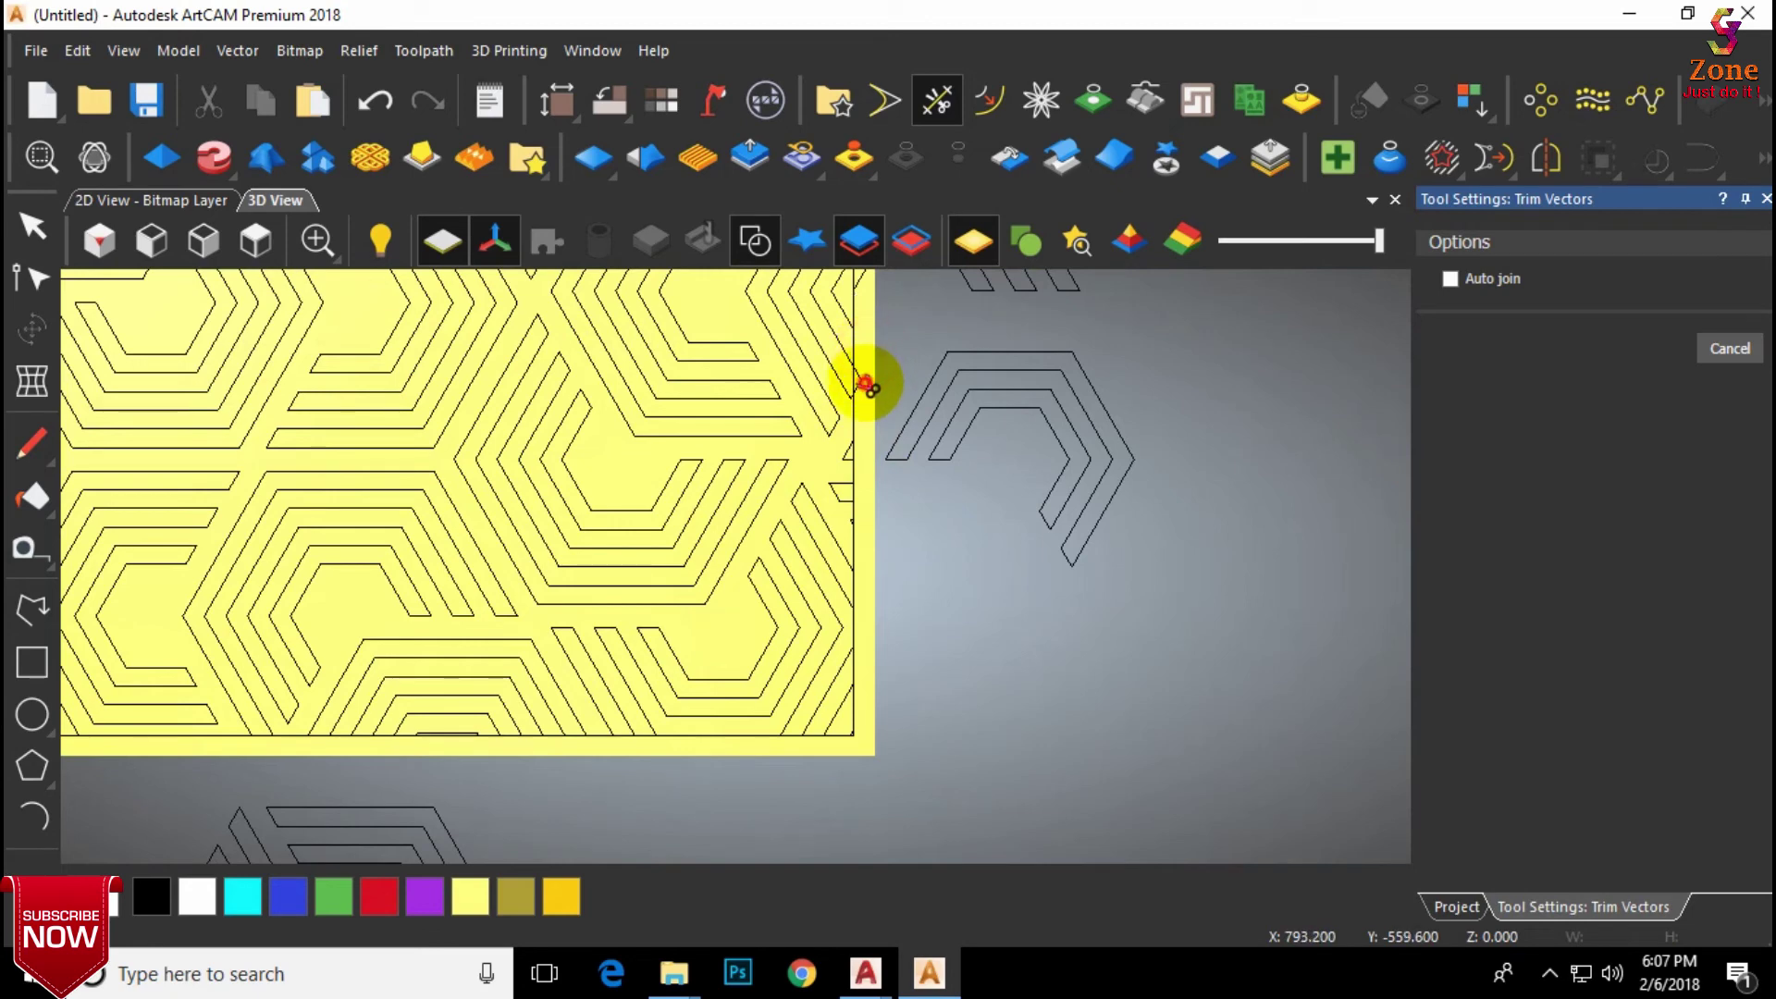
# Step: Continue trimming the jali strip segments that cross the inner square's right edge, up to about its middle
pyautogui.scroll(-2, 891, 468)
pyautogui.scroll(3, 832, 365)
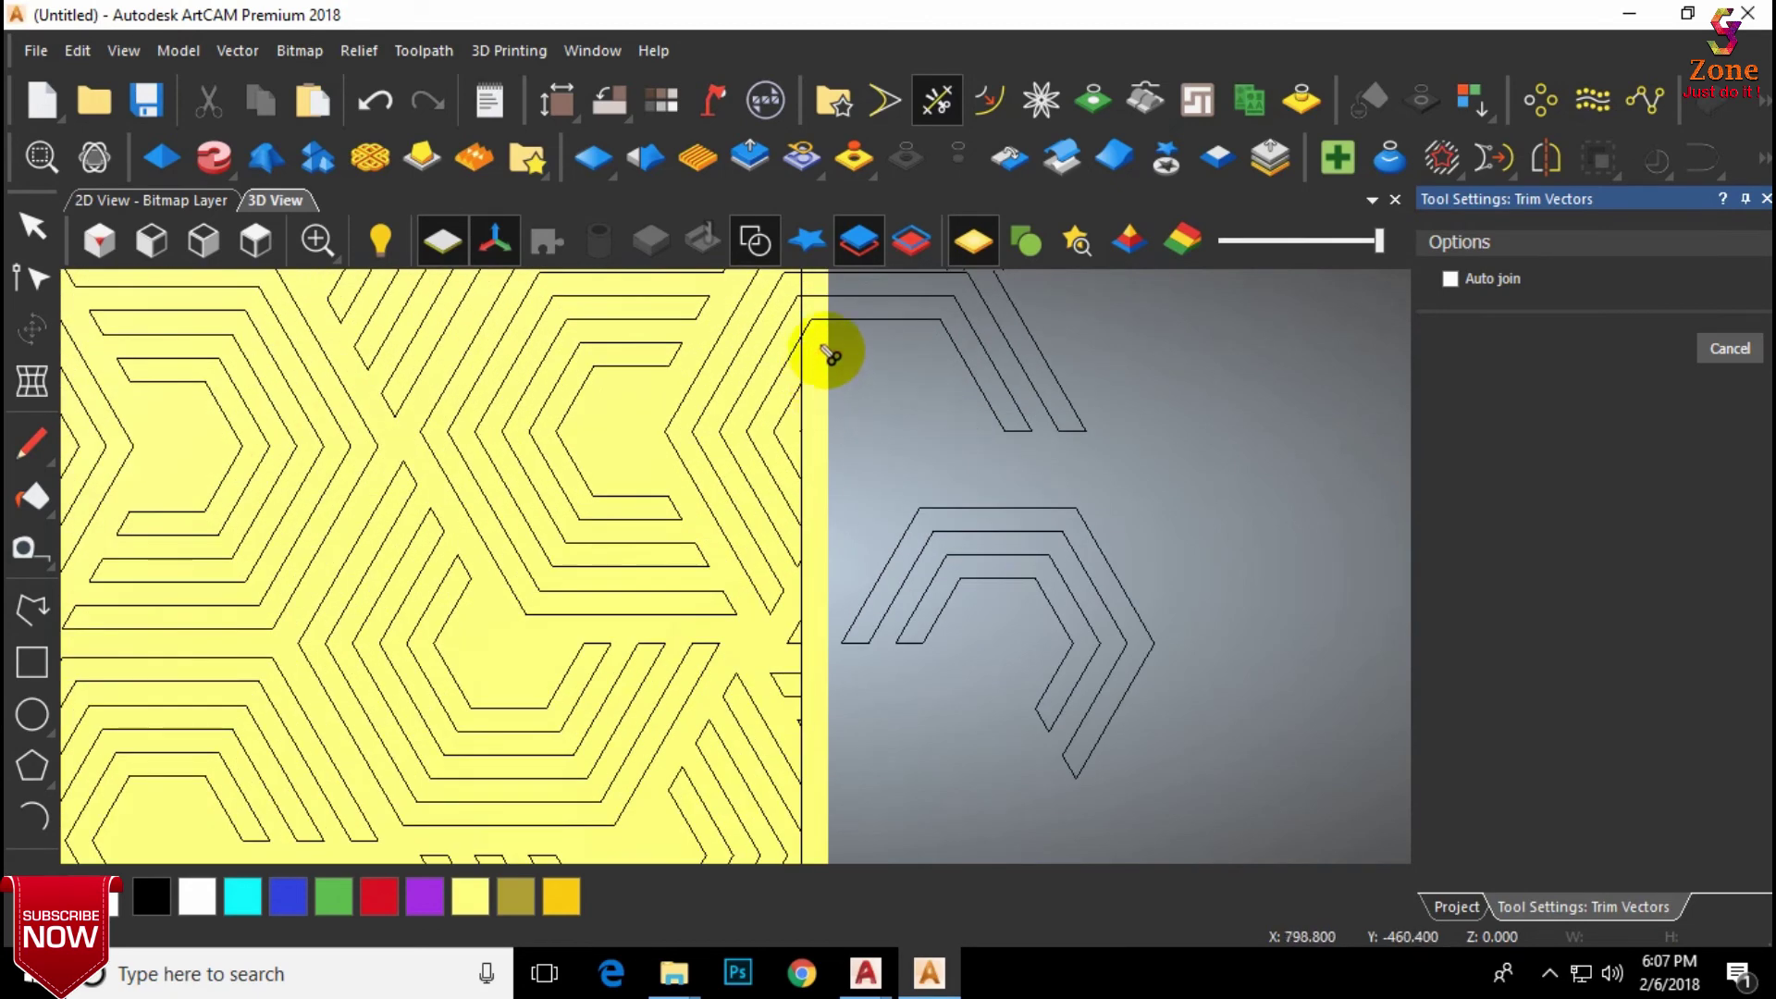
pyautogui.click(827, 319)
pyautogui.scroll(-2, 880, 463)
pyautogui.scroll(3, 769, 357)
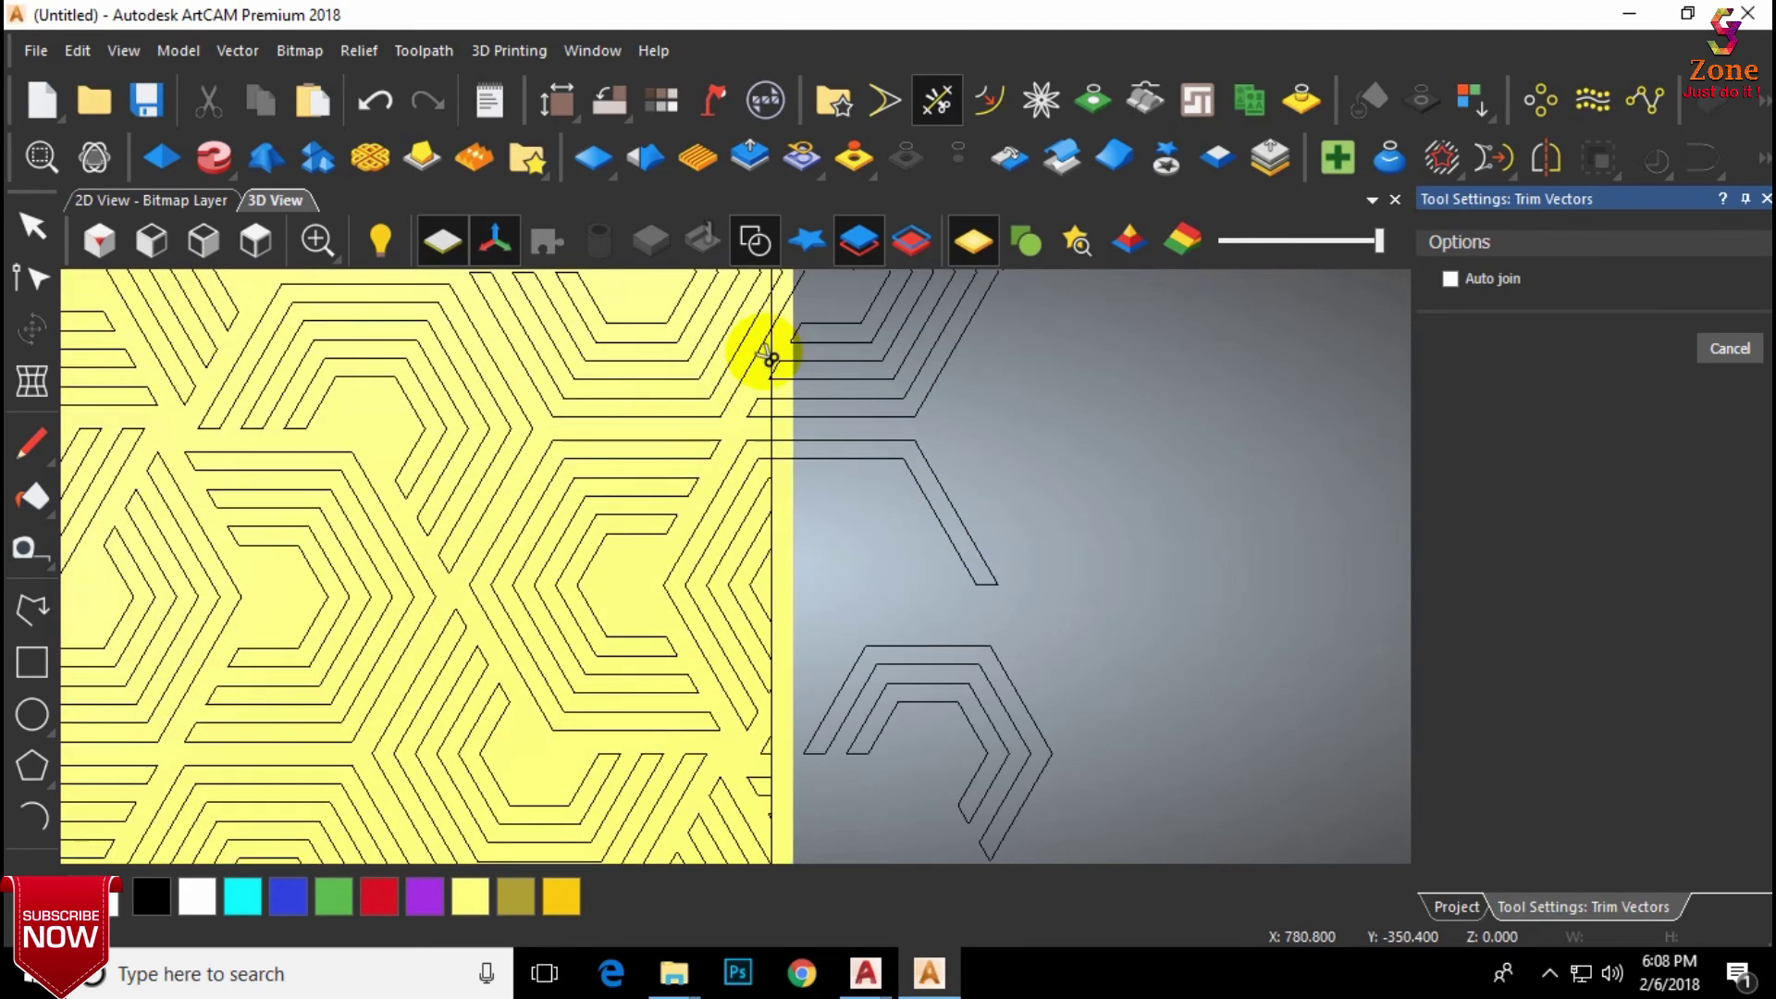
pyautogui.click(801, 443)
pyautogui.click(804, 417)
pyautogui.click(809, 379)
pyautogui.click(816, 349)
pyautogui.click(813, 325)
pyautogui.click(786, 357)
pyautogui.click(788, 400)
pyautogui.moveTo(788, 399); pyautogui.dragTo(766, 370, button='middle')
# Step: Select all vectors and trim the inner square's edge segments between the jali strips around its upper-left corner
pyautogui.hotkey('ctrl', 'a')
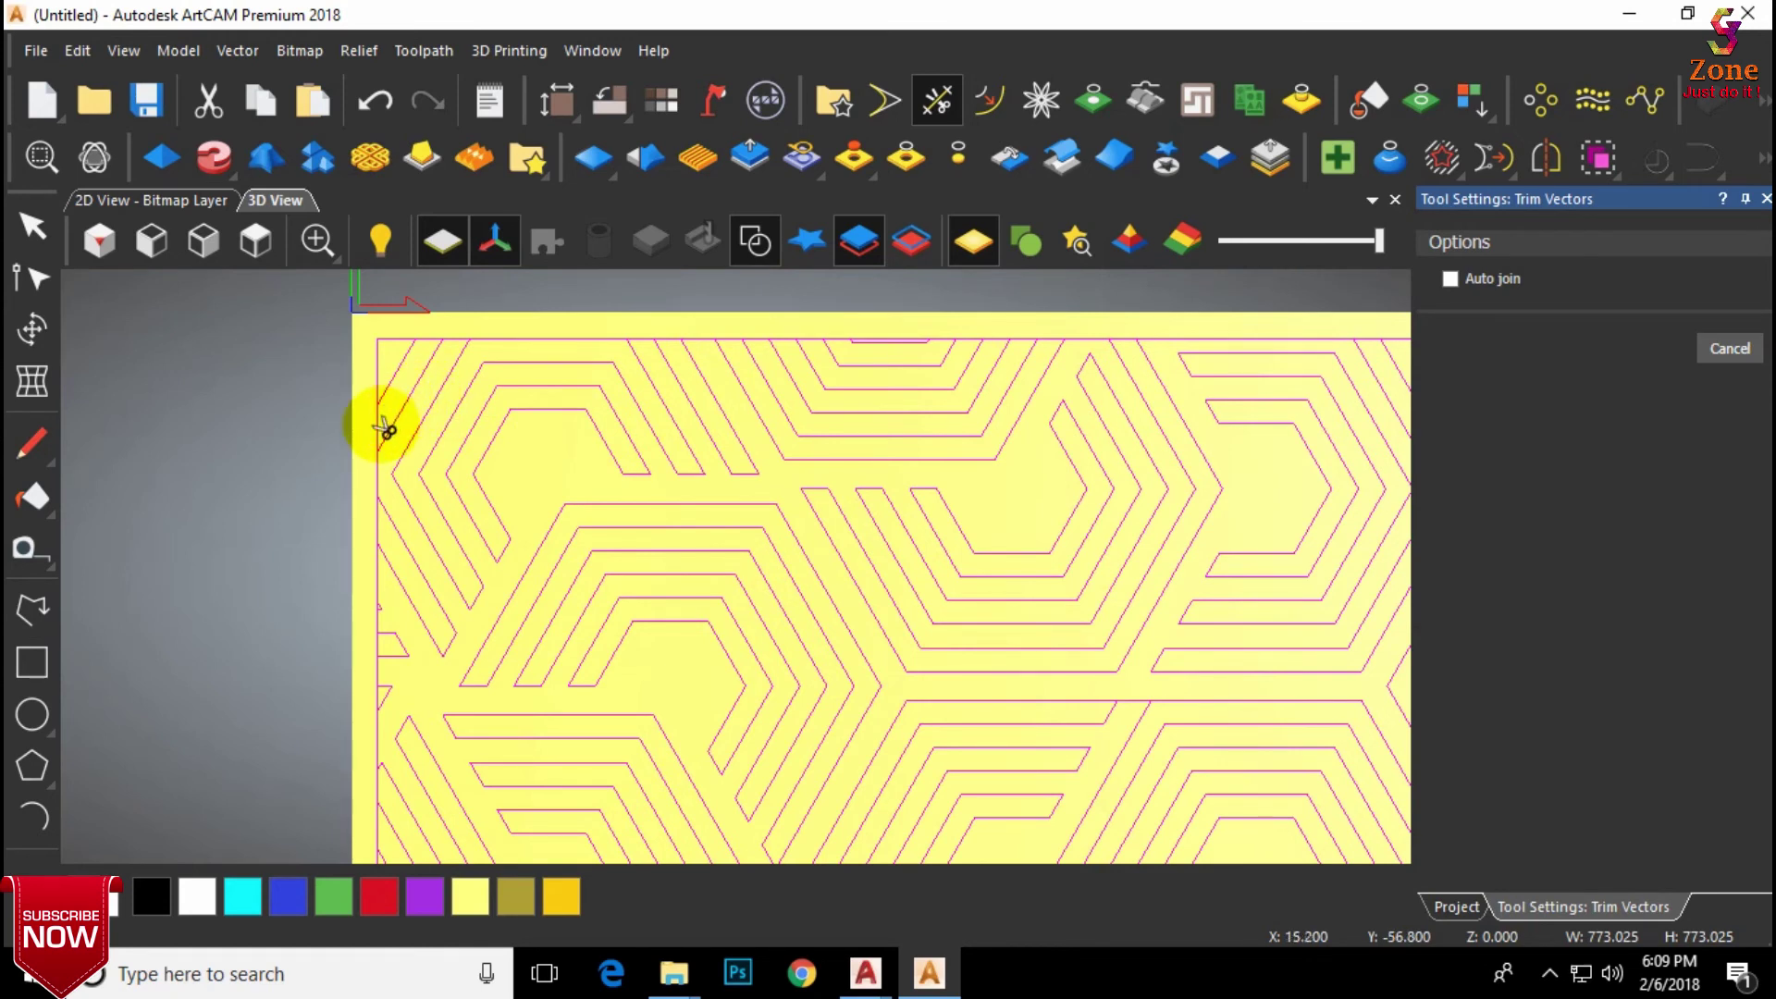
pyautogui.click(381, 469)
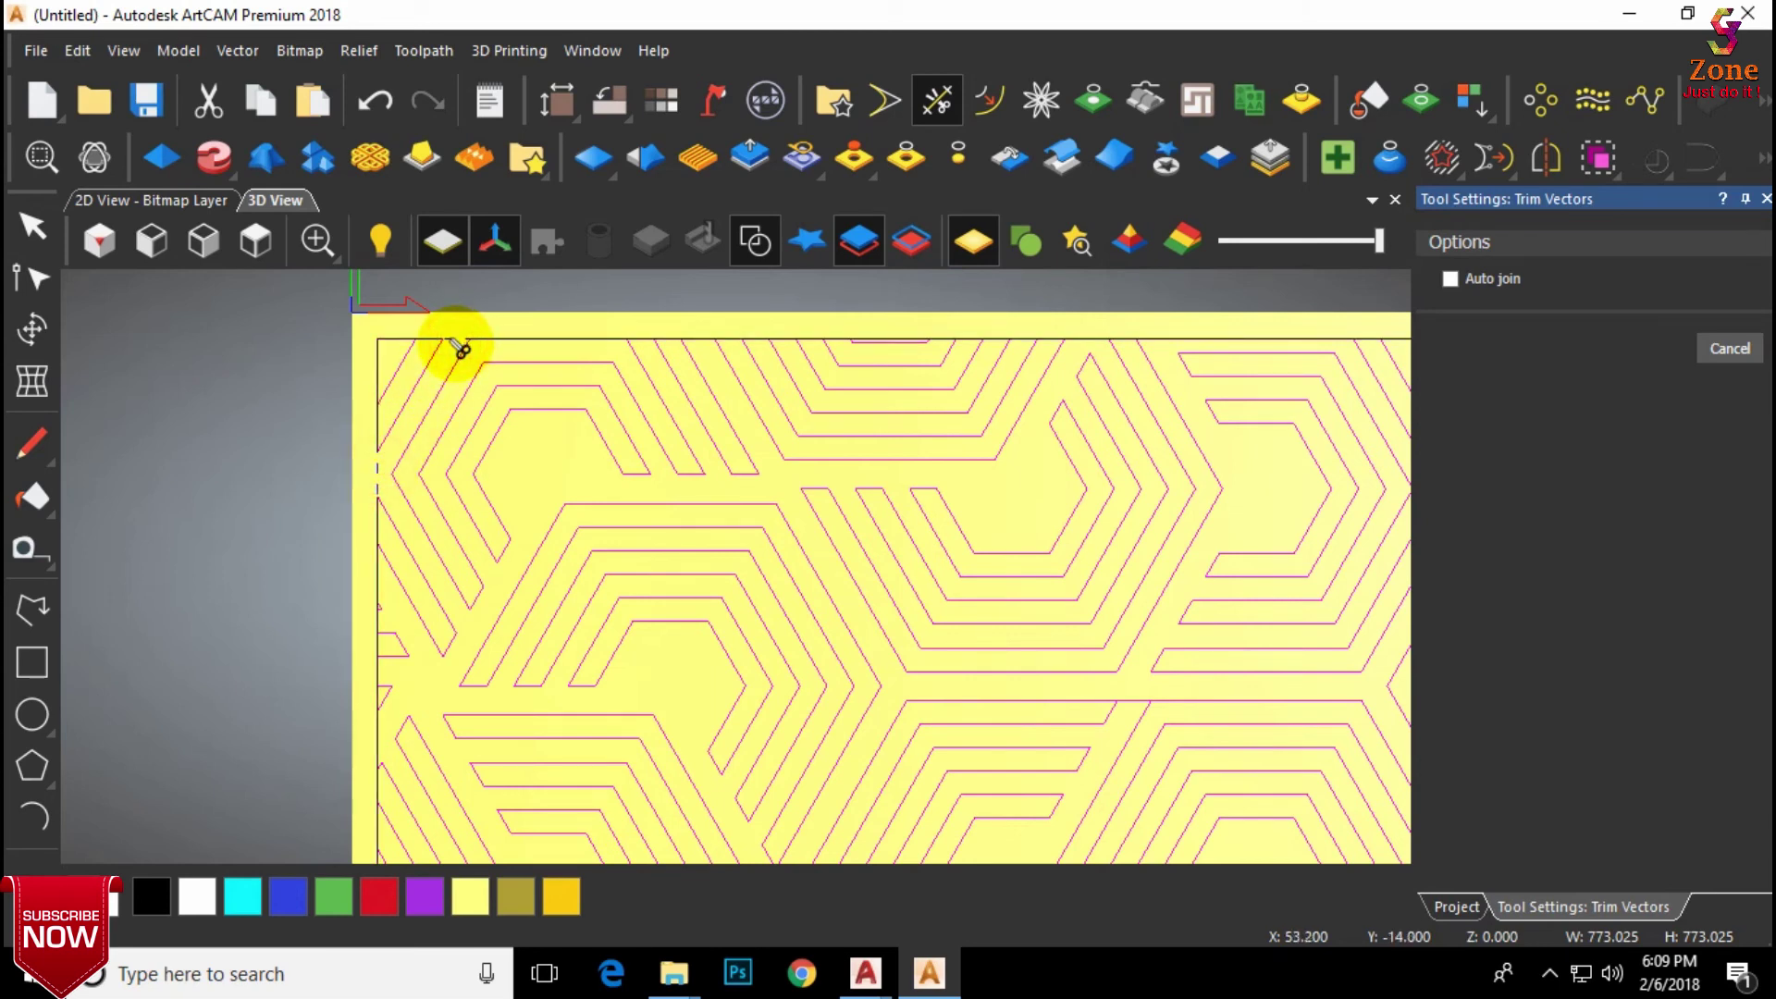
pyautogui.click(456, 342)
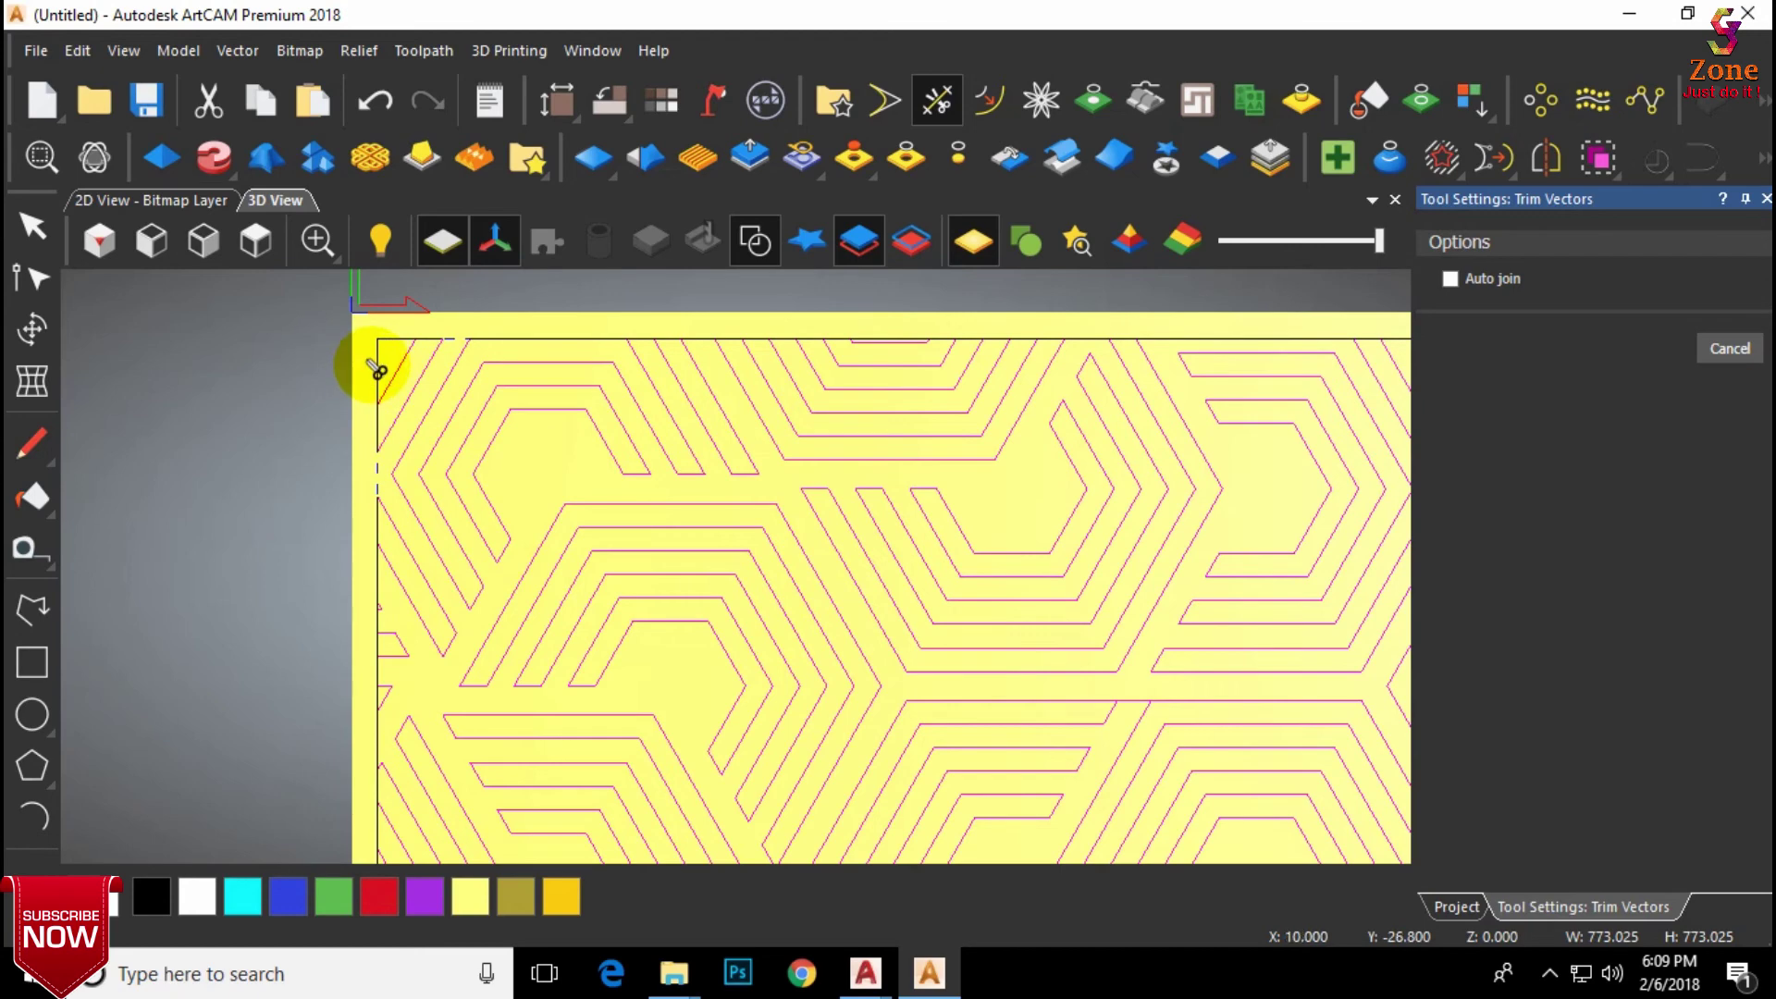
pyautogui.click(379, 360)
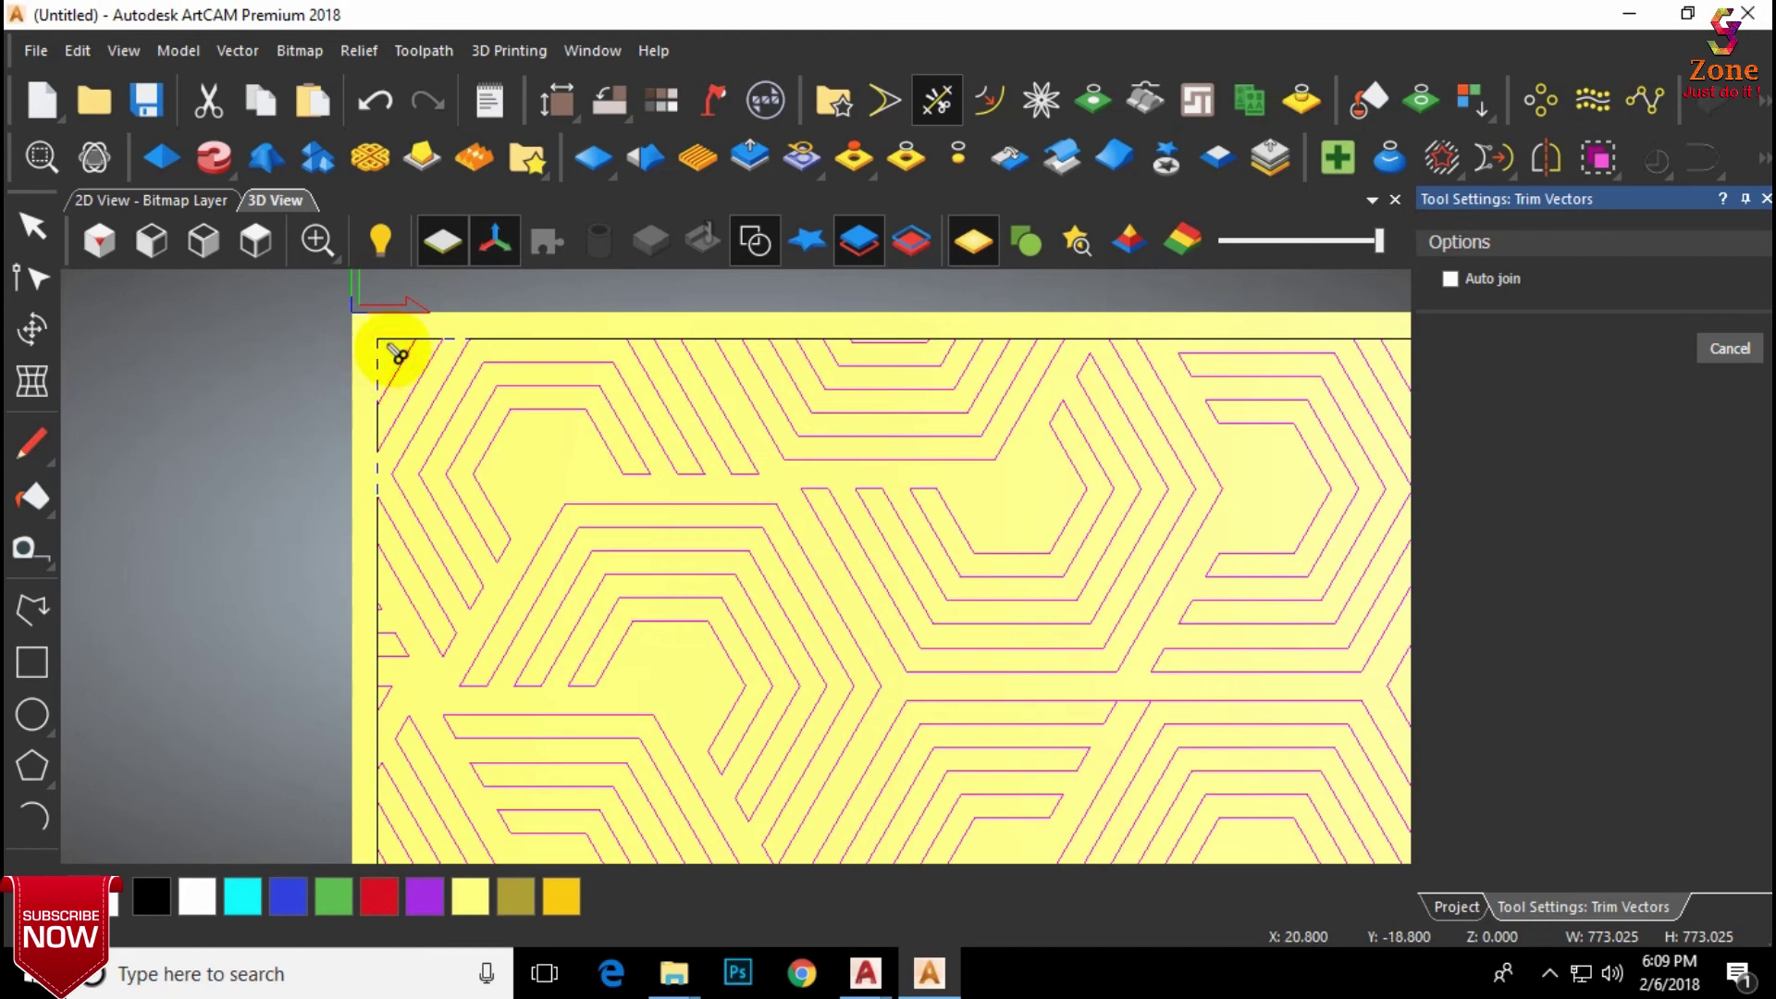
pyautogui.scroll(2, 472, 348)
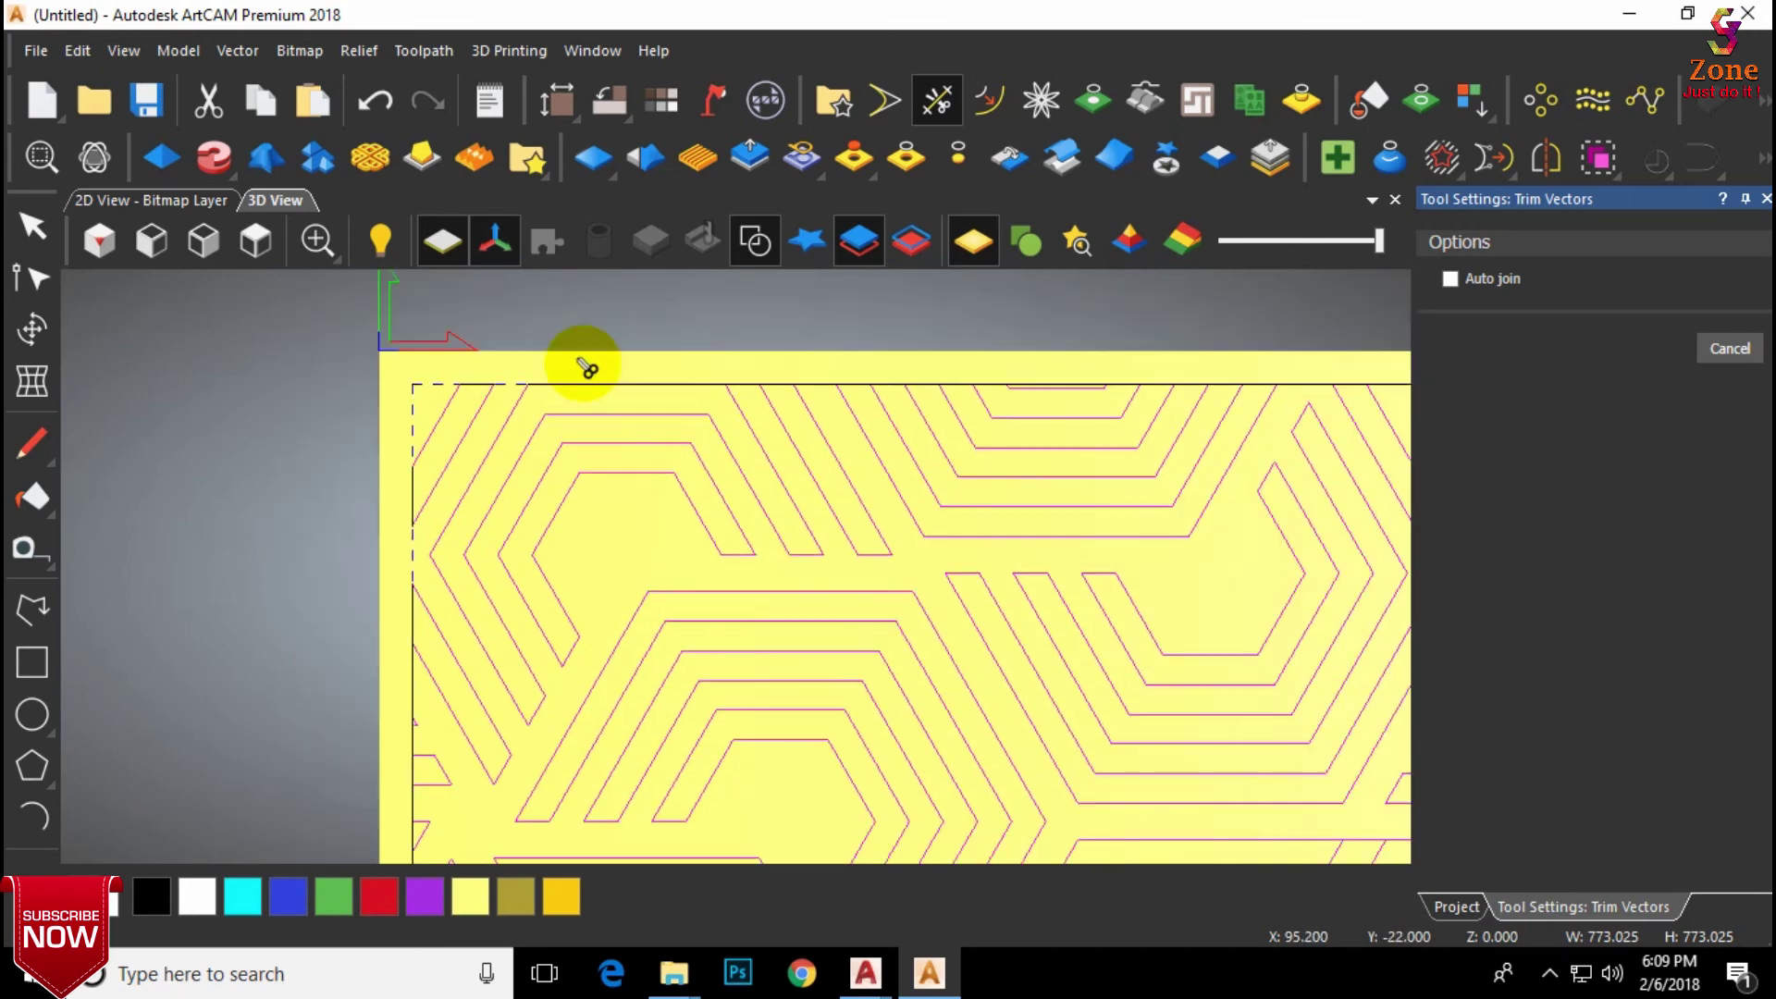
pyautogui.click(751, 384)
pyautogui.click(814, 384)
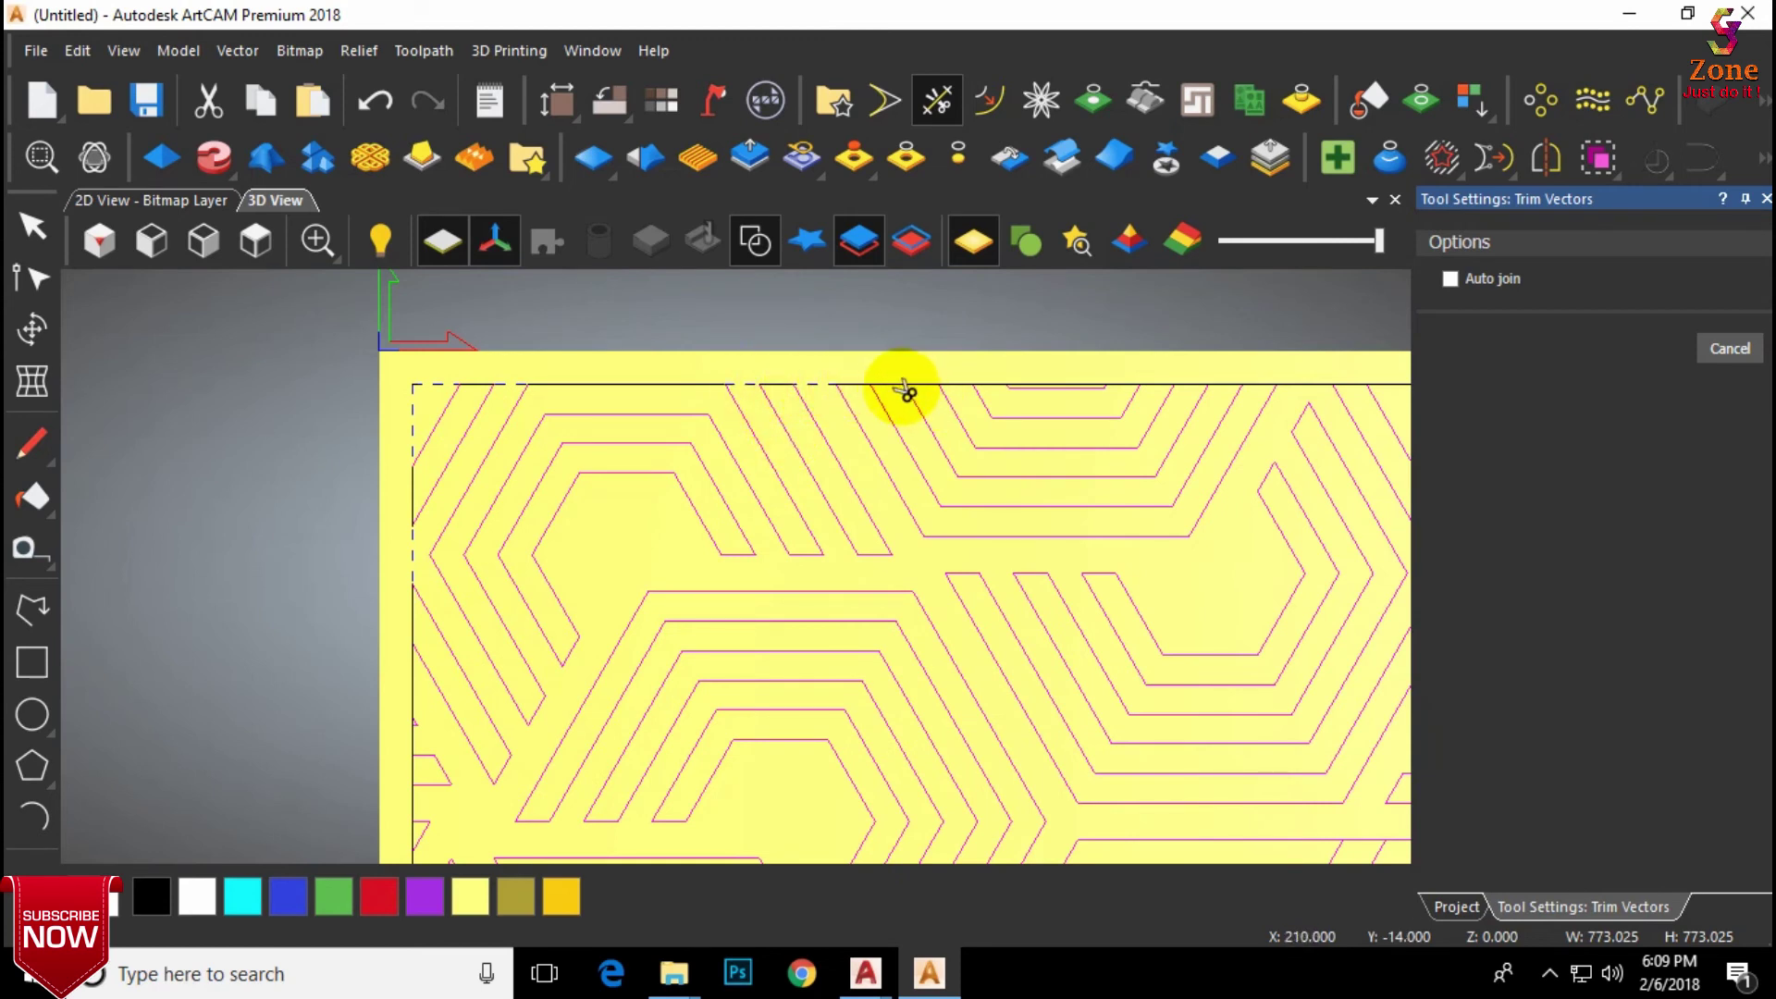
# Step: Trim the inner square's top-edge segments between the jali strips from the left part to about its middle
pyautogui.scroll(-1, 1209, 463)
pyautogui.scroll(3, 1237, 448)
pyautogui.scroll(-1, 1240, 451)
pyautogui.scroll(1, 1229, 444)
pyautogui.click(1163, 428)
pyautogui.click(1028, 428)
pyautogui.click(897, 430)
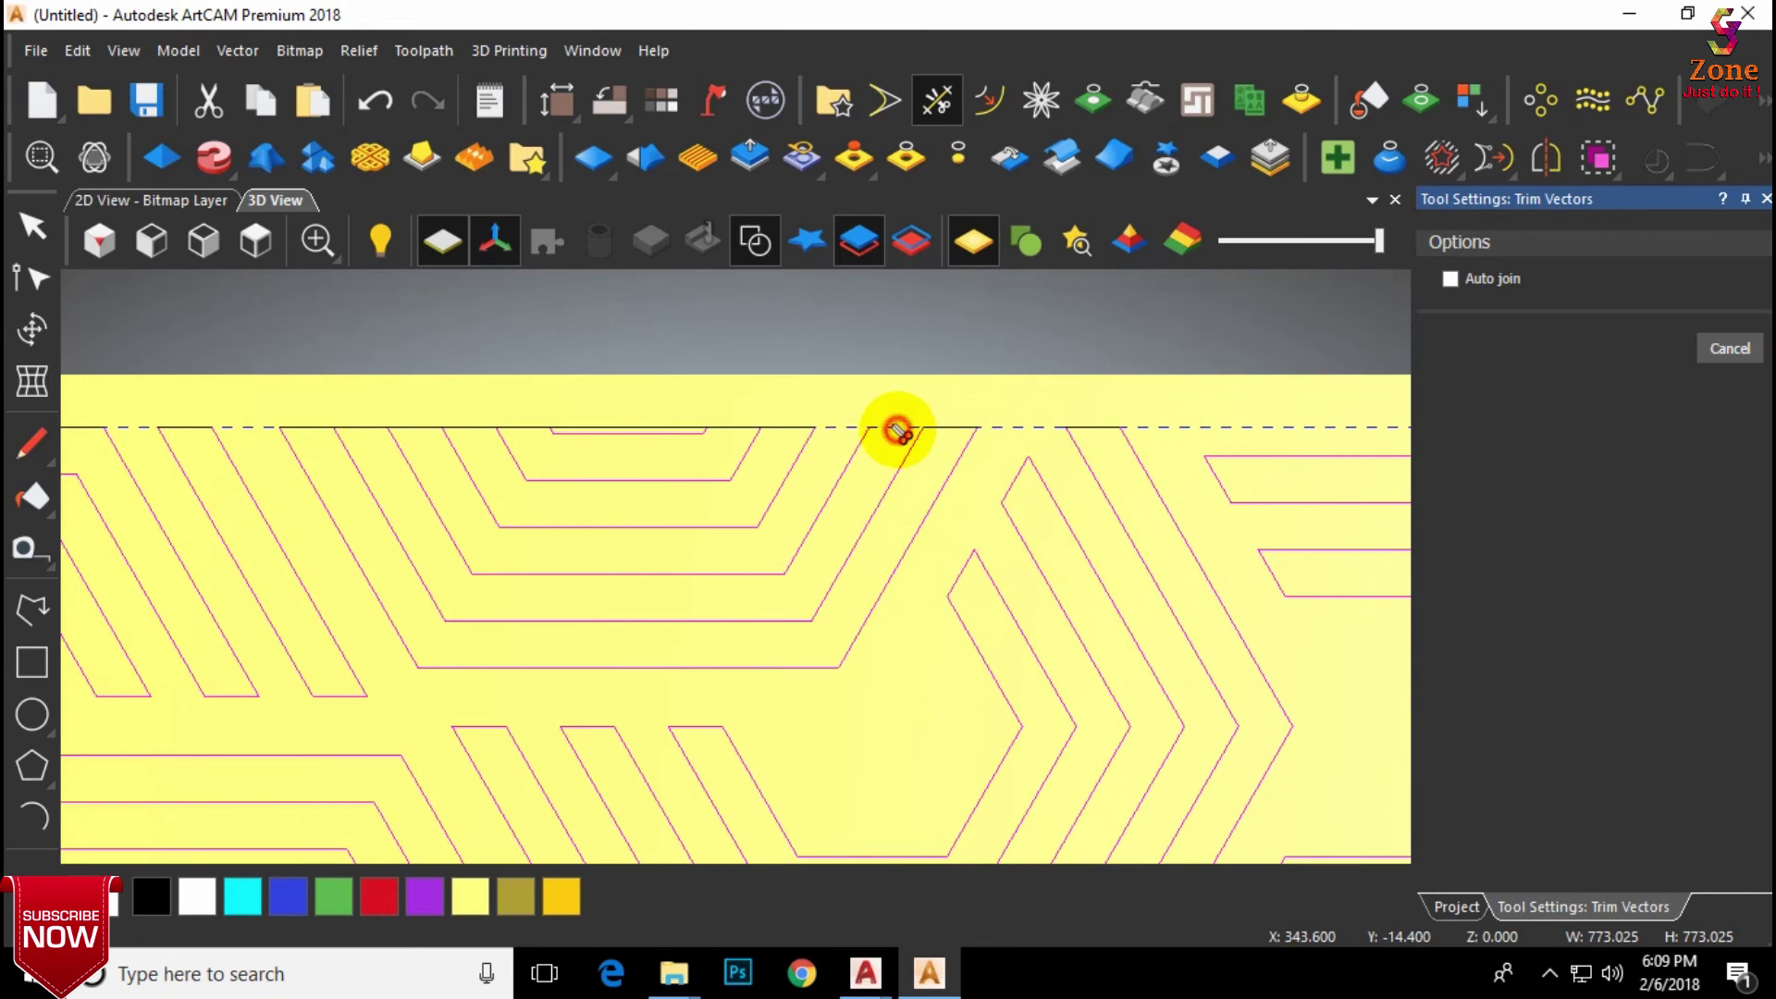
pyautogui.click(745, 427)
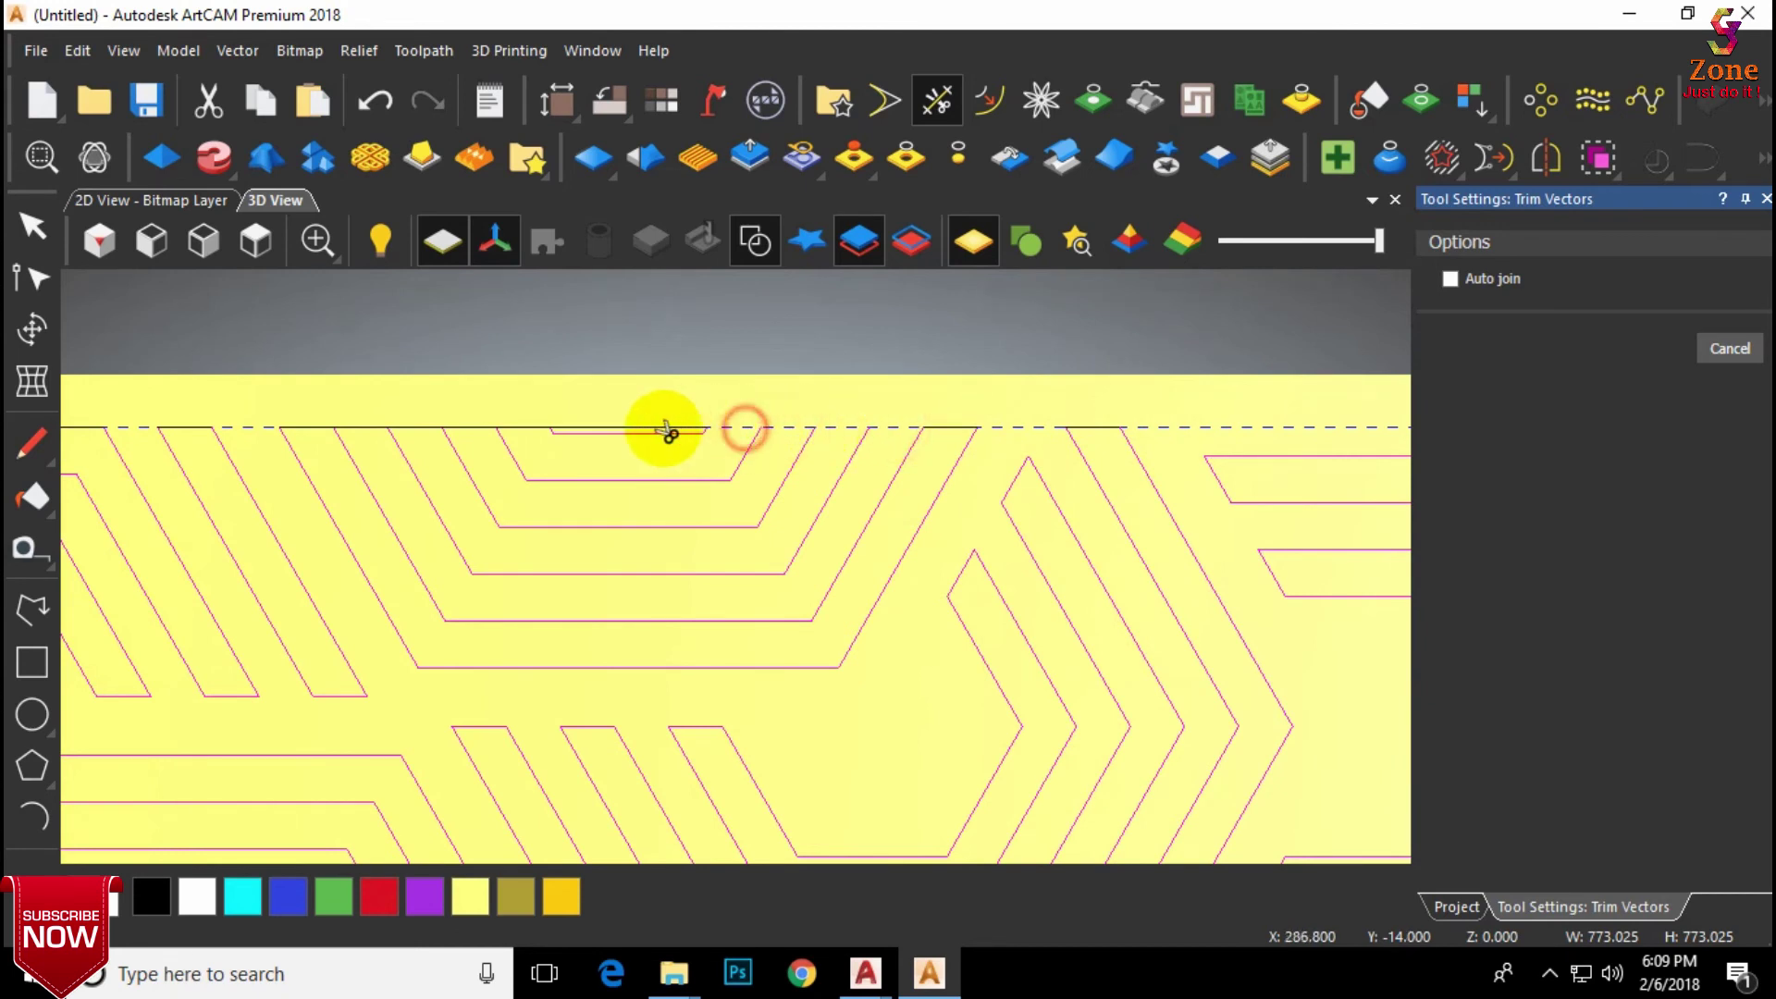
pyautogui.click(522, 427)
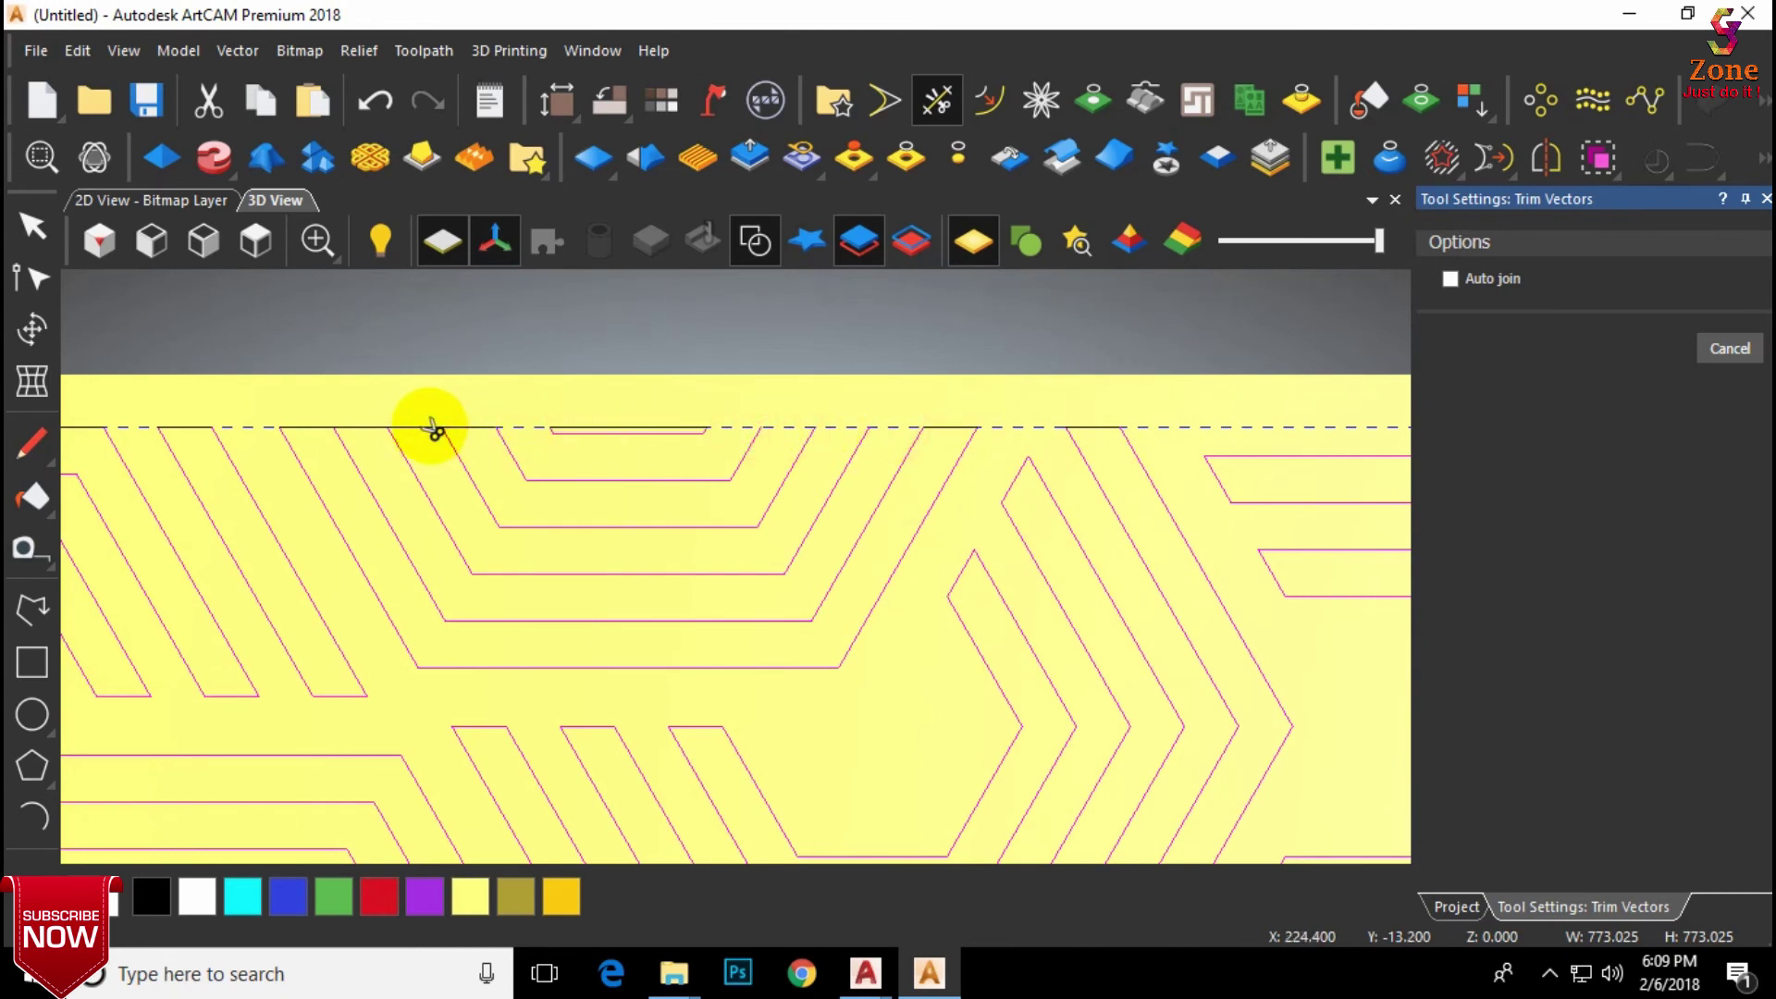
pyautogui.click(370, 427)
# Step: Continue trimming the inner square's top-edge segments between the jali strips toward its upper-right corner
pyautogui.scroll(-2, 475, 417)
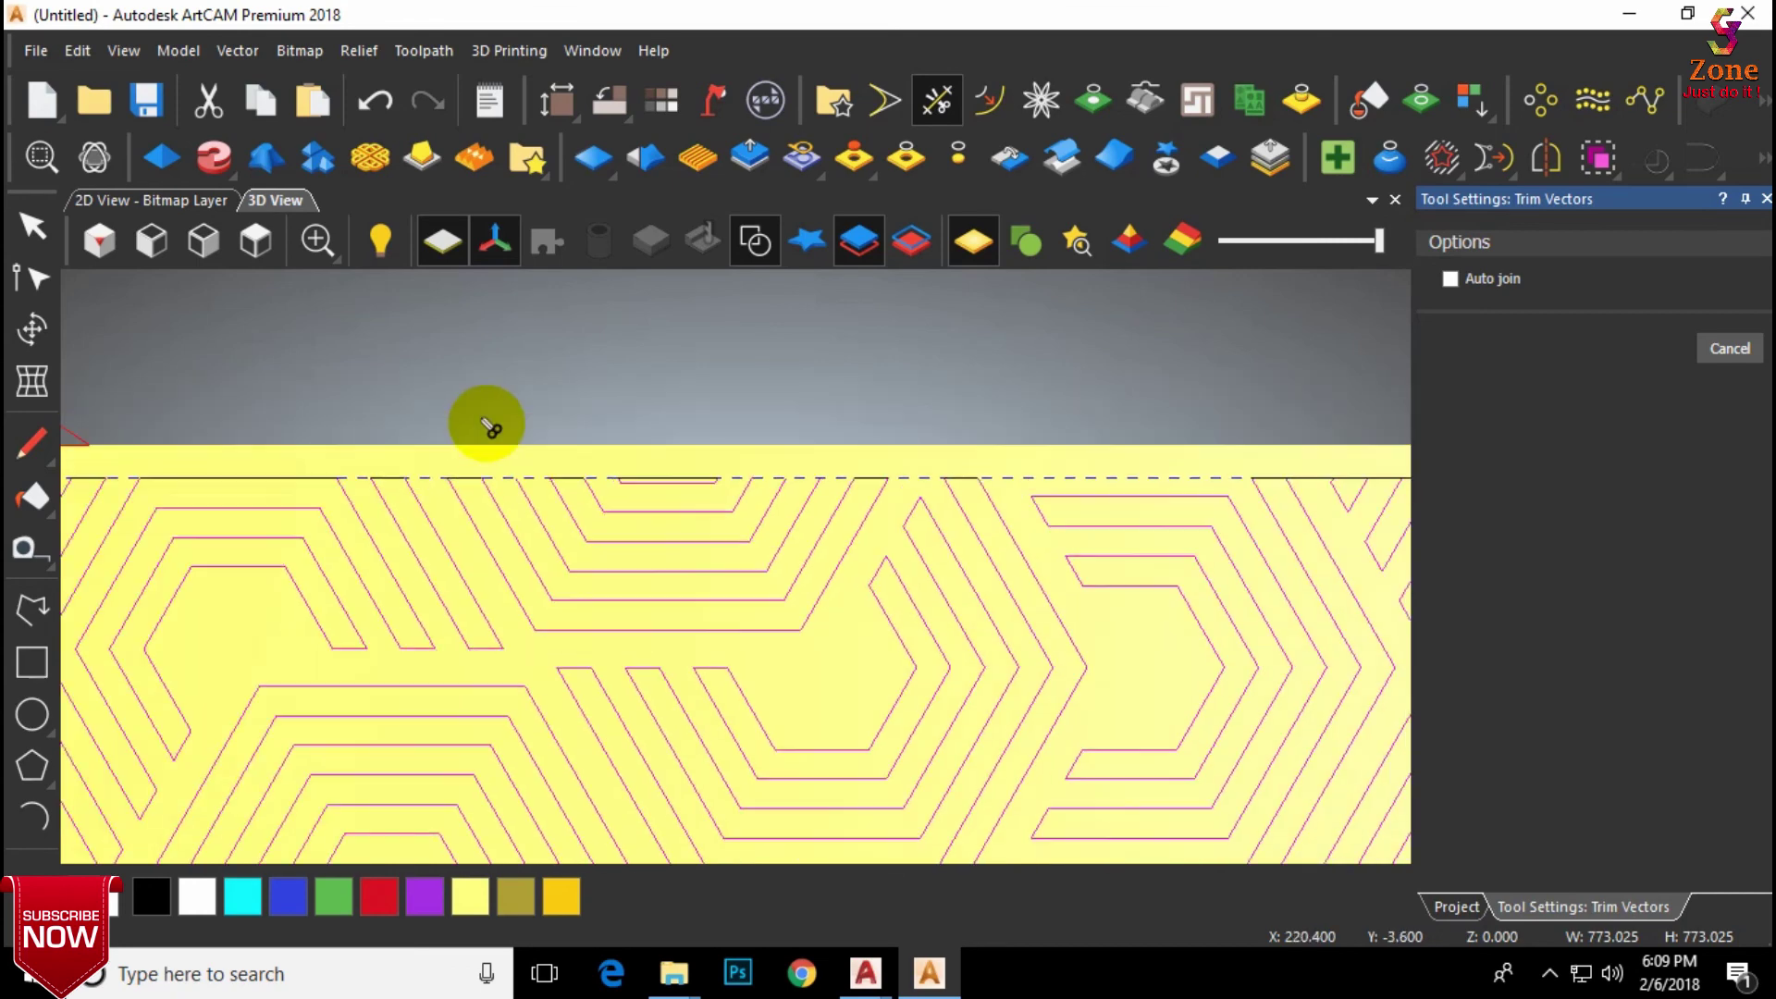
pyautogui.scroll(3, 1047, 506)
pyautogui.scroll(2, 1046, 506)
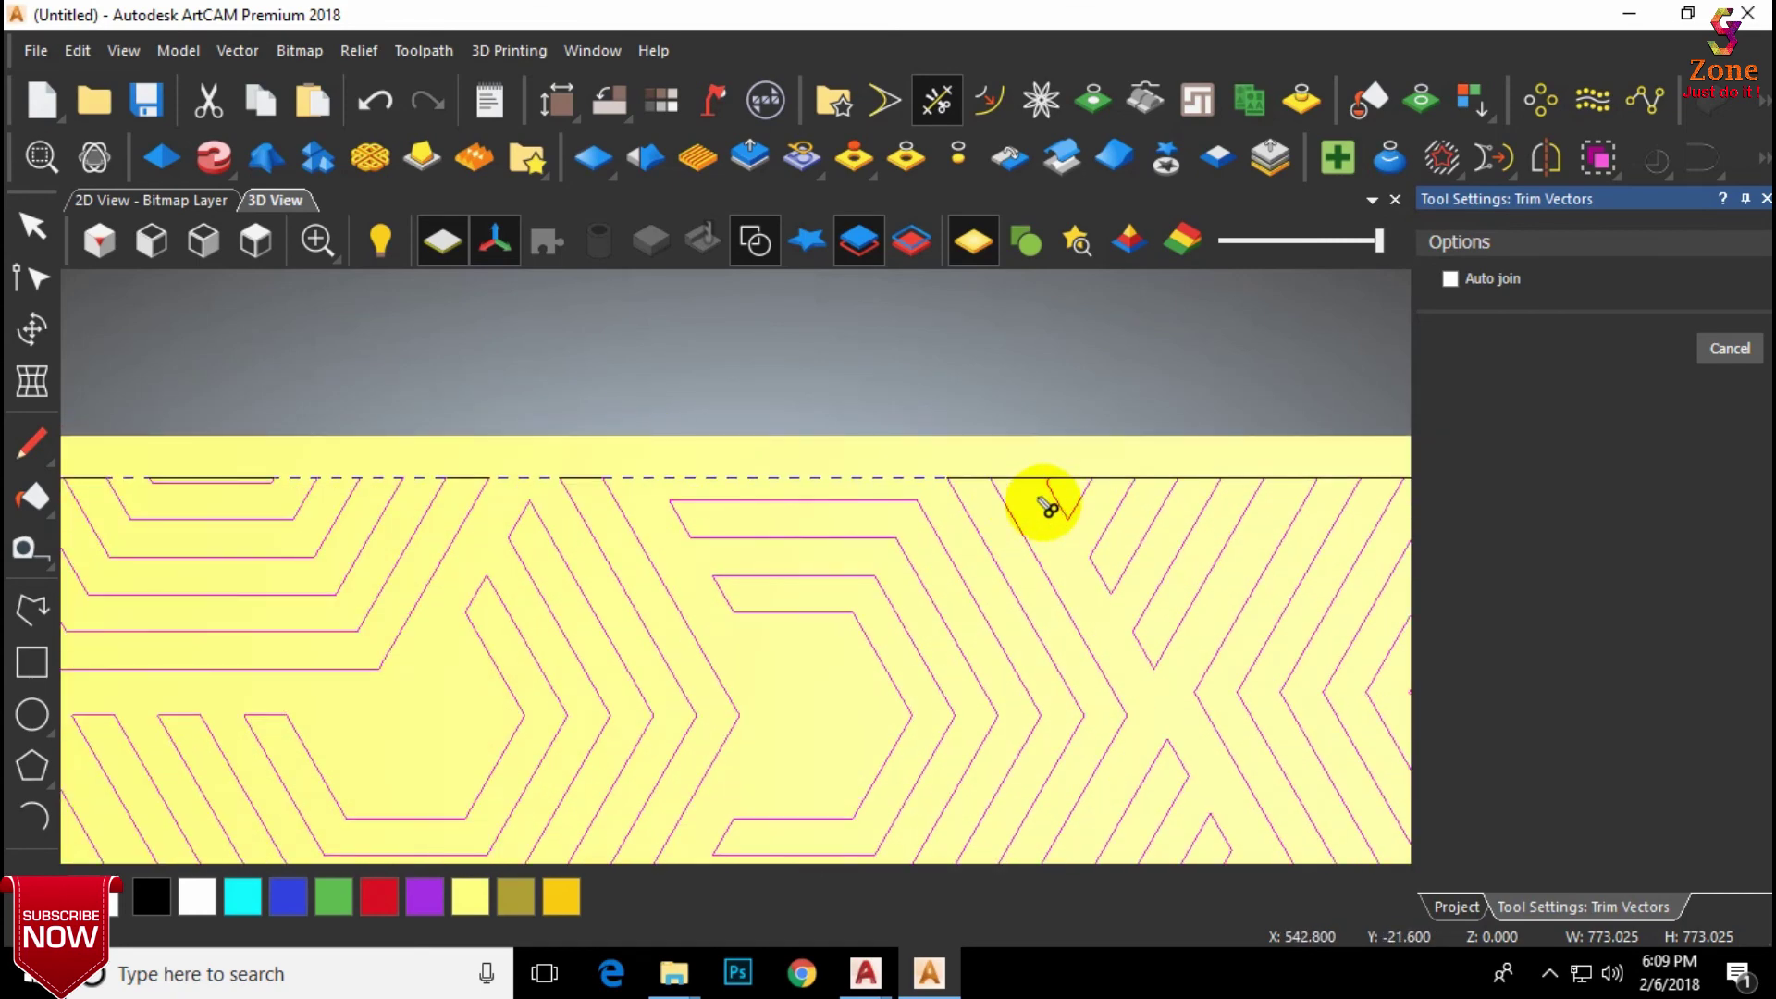
pyautogui.scroll(-1, 962, 499)
pyautogui.scroll(-1, 1134, 524)
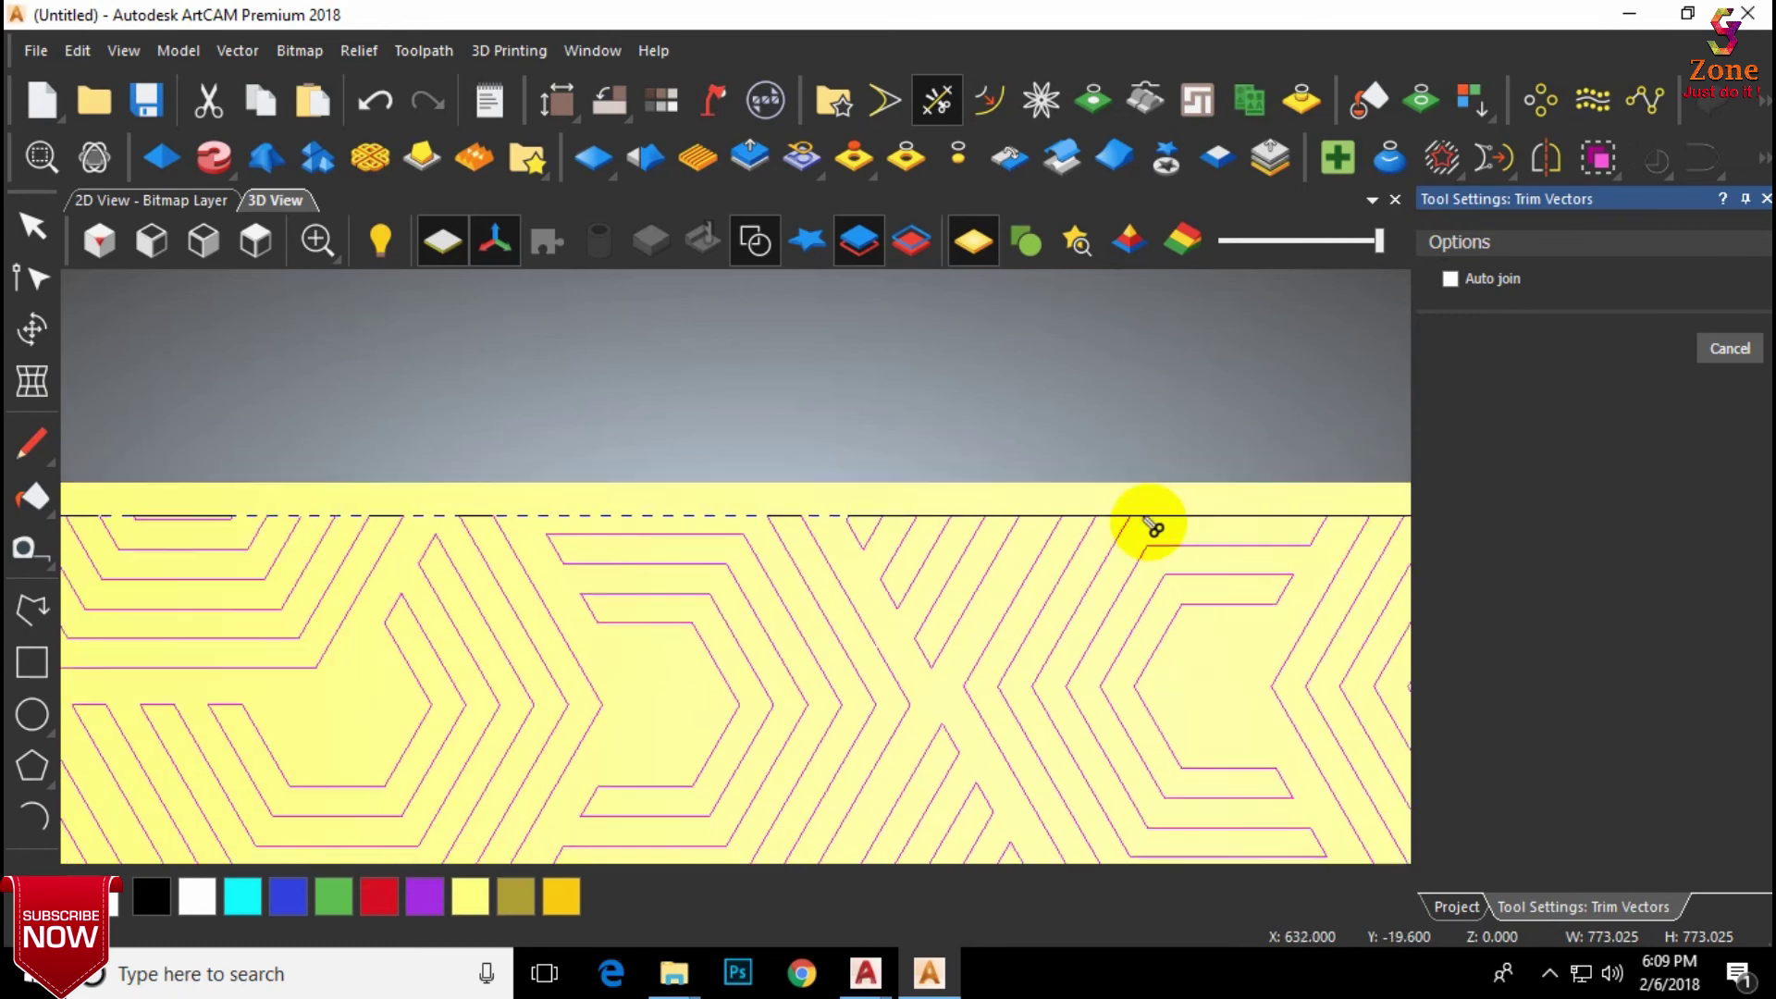
pyautogui.click(1046, 523)
pyautogui.click(904, 519)
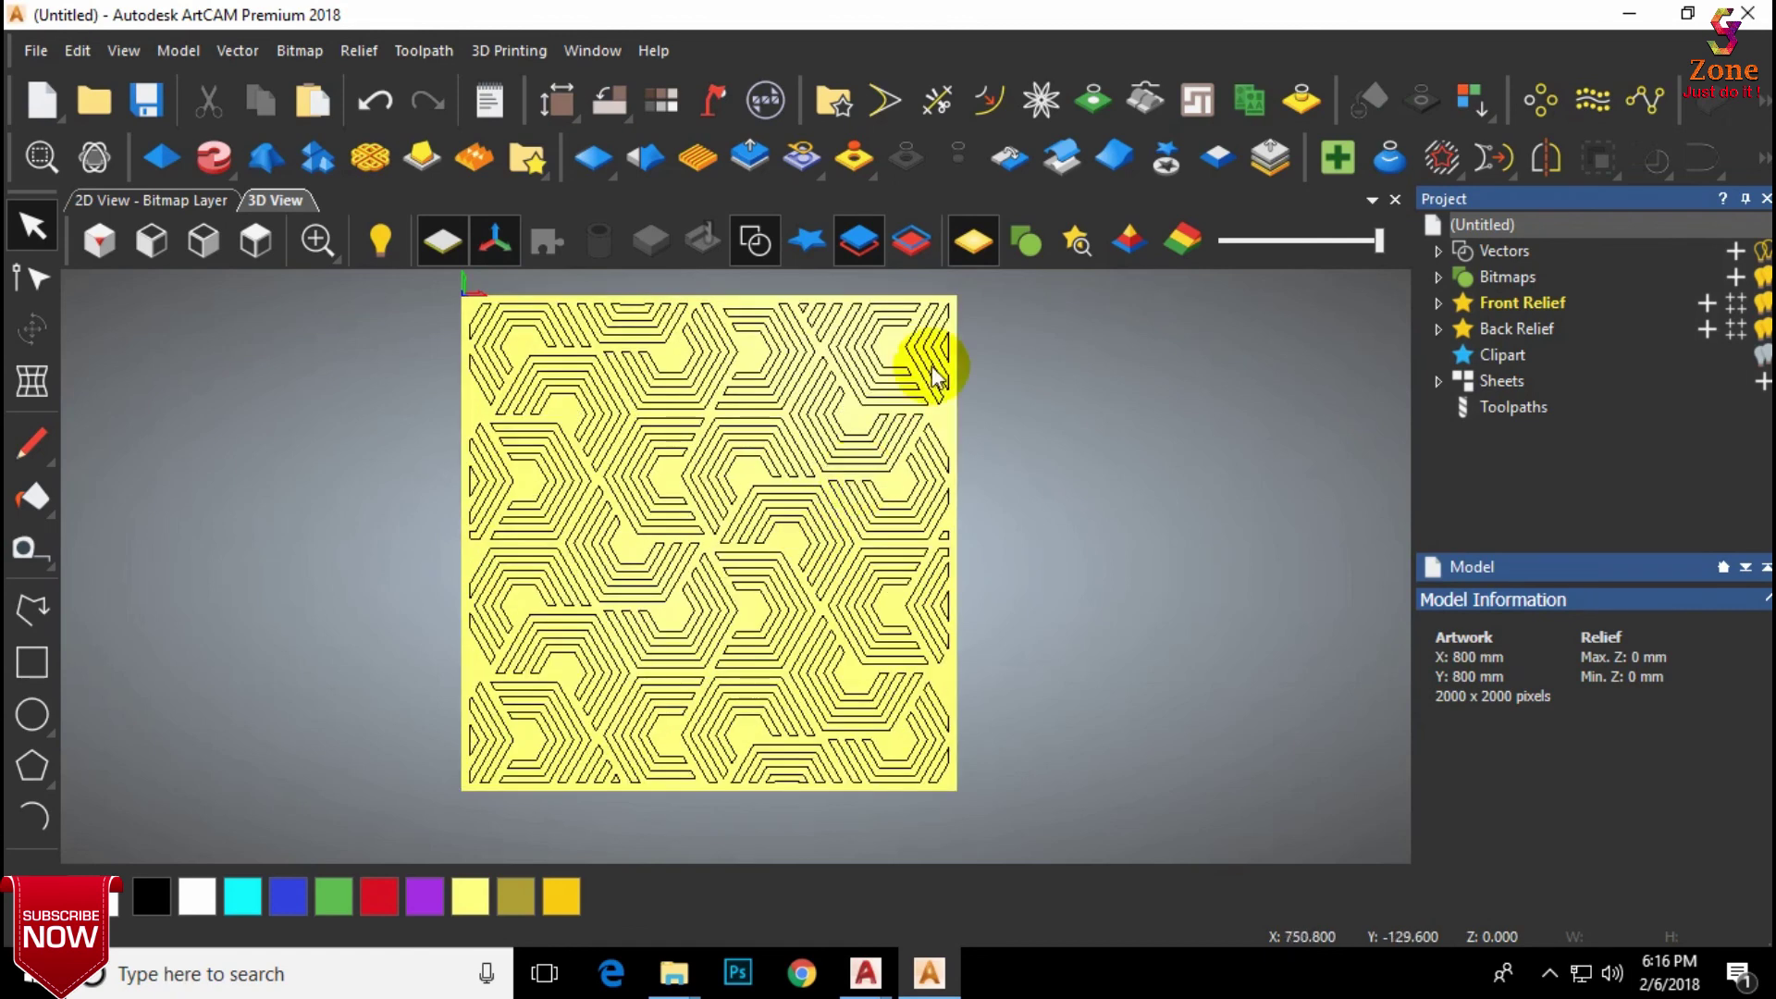
# Step: Select all jali vectors and set up an inside profile toolpath on the selected vectors with a 7 mm finish depth
pyautogui.moveTo(989, 291); pyautogui.dragTo(412, 811)
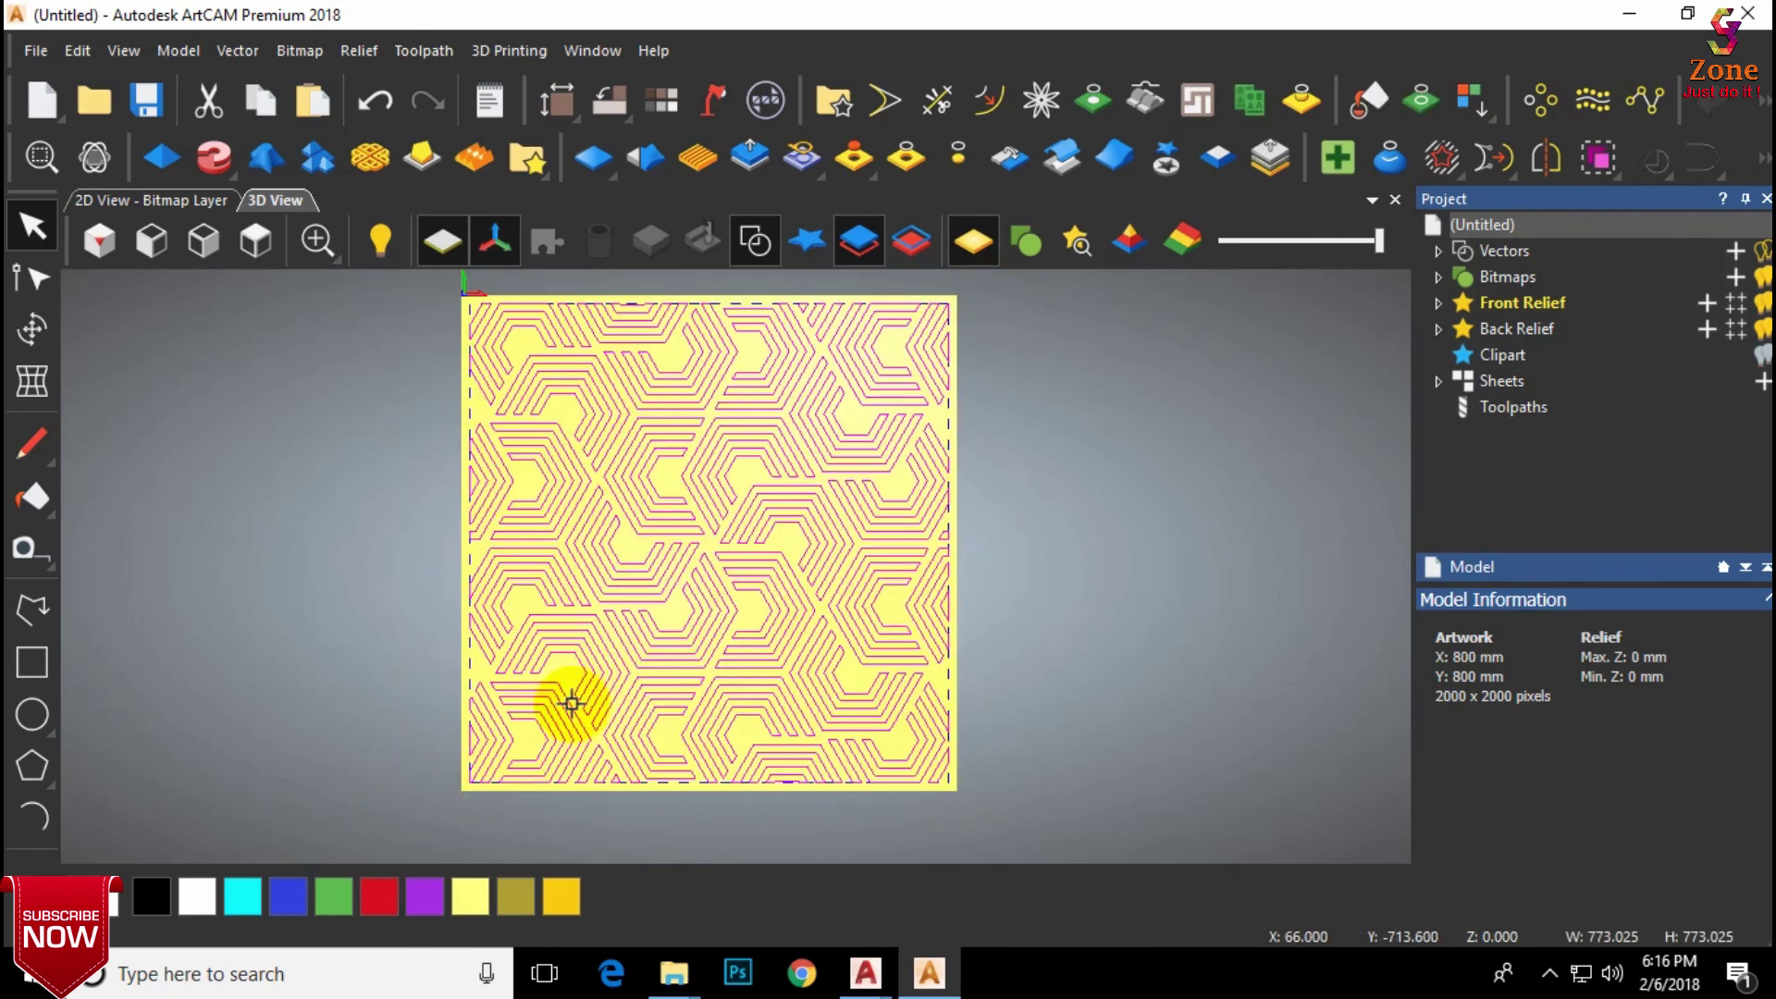
pyautogui.click(1491, 409)
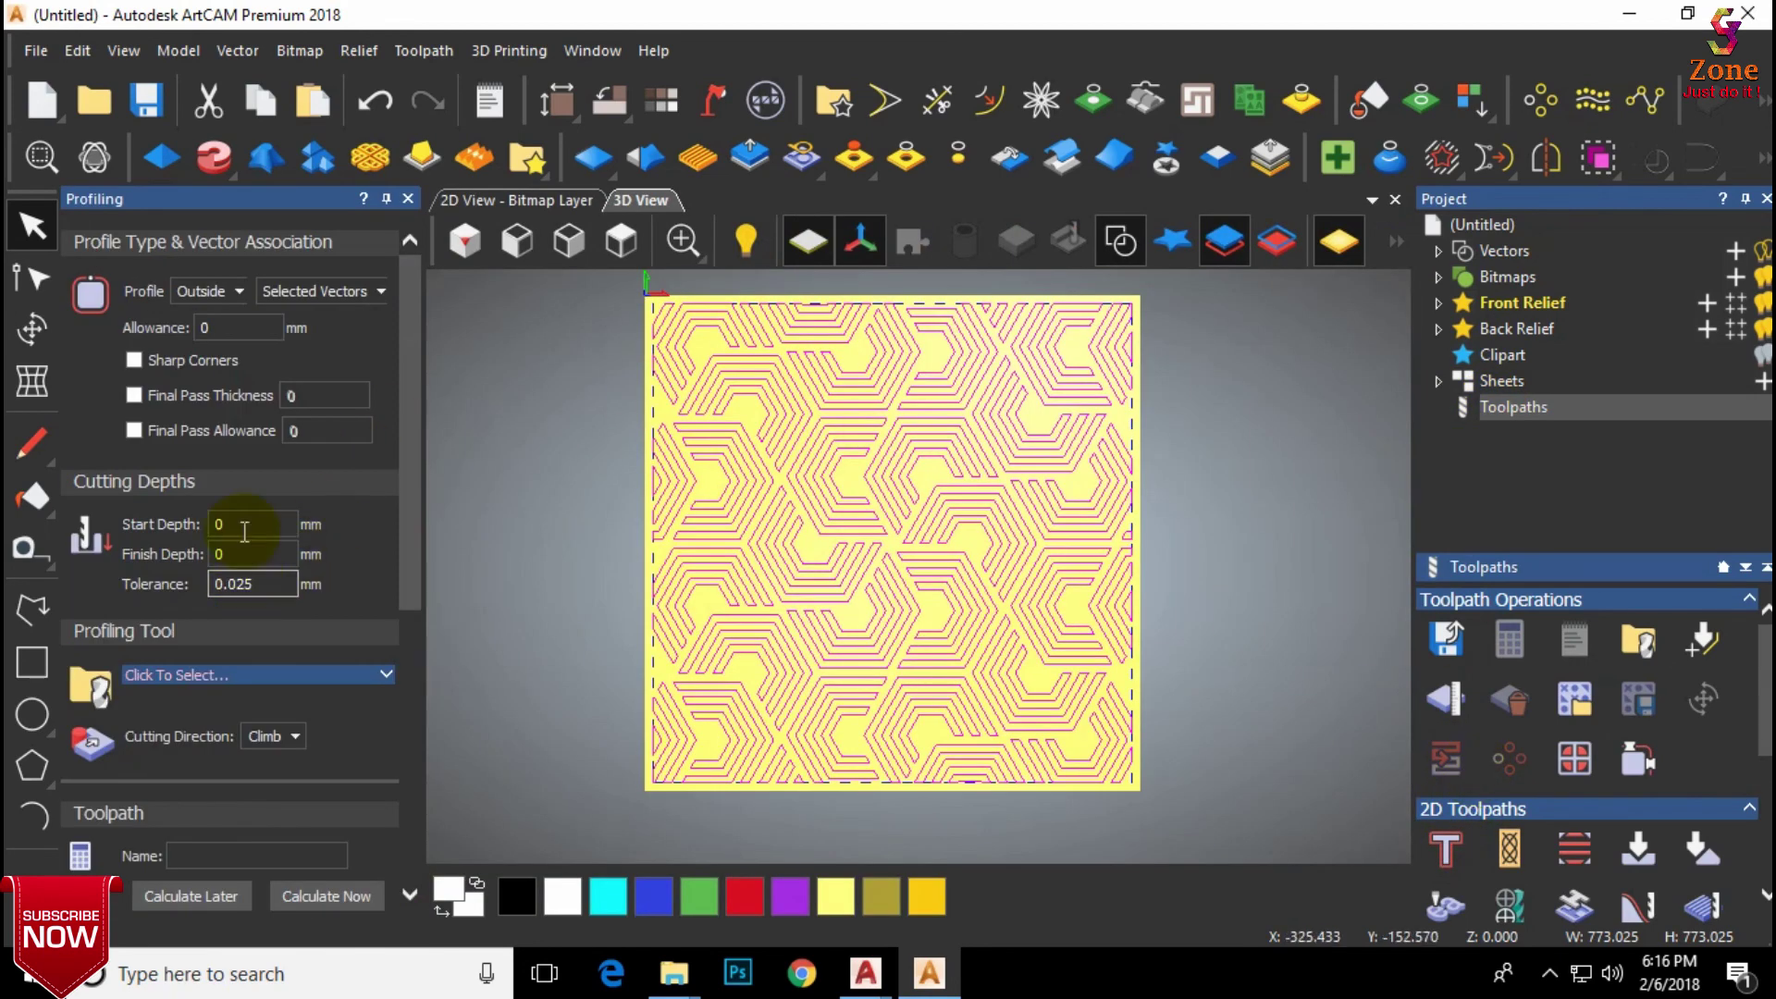
pyautogui.click(226, 292)
pyautogui.click(199, 340)
pyautogui.click(251, 554)
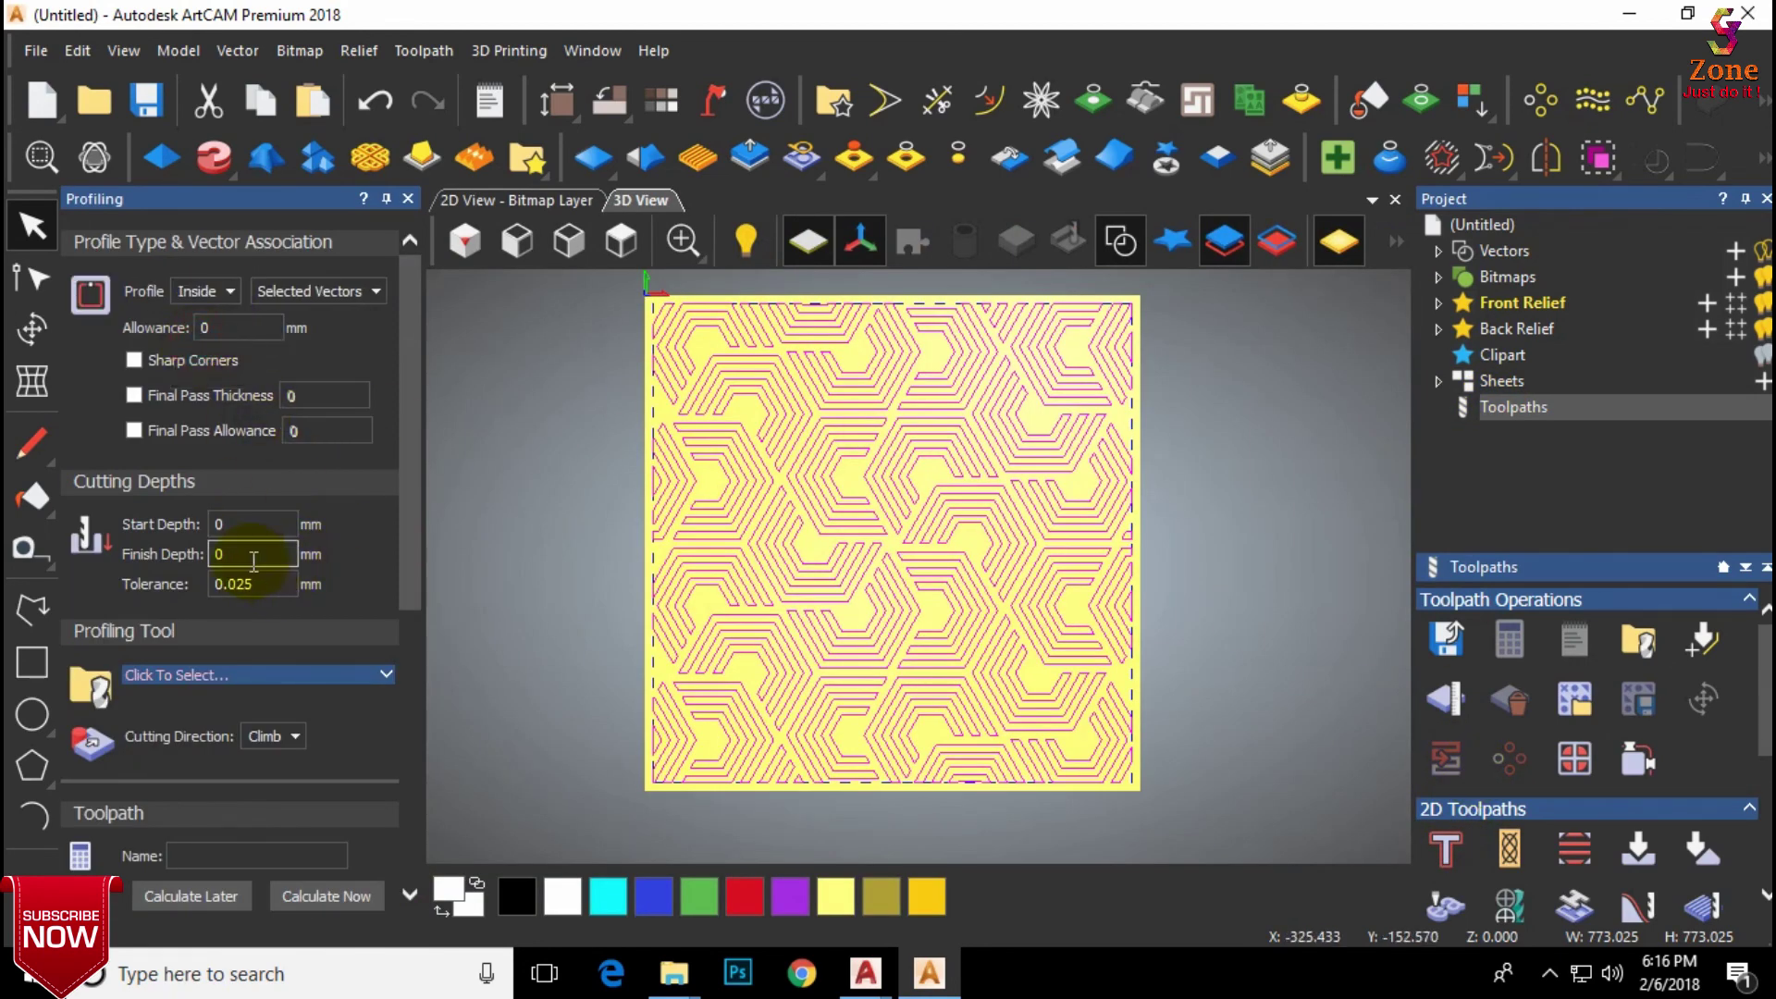
pyautogui.write('9')
pyautogui.doubleClick(245, 556)
pyautogui.write('7')
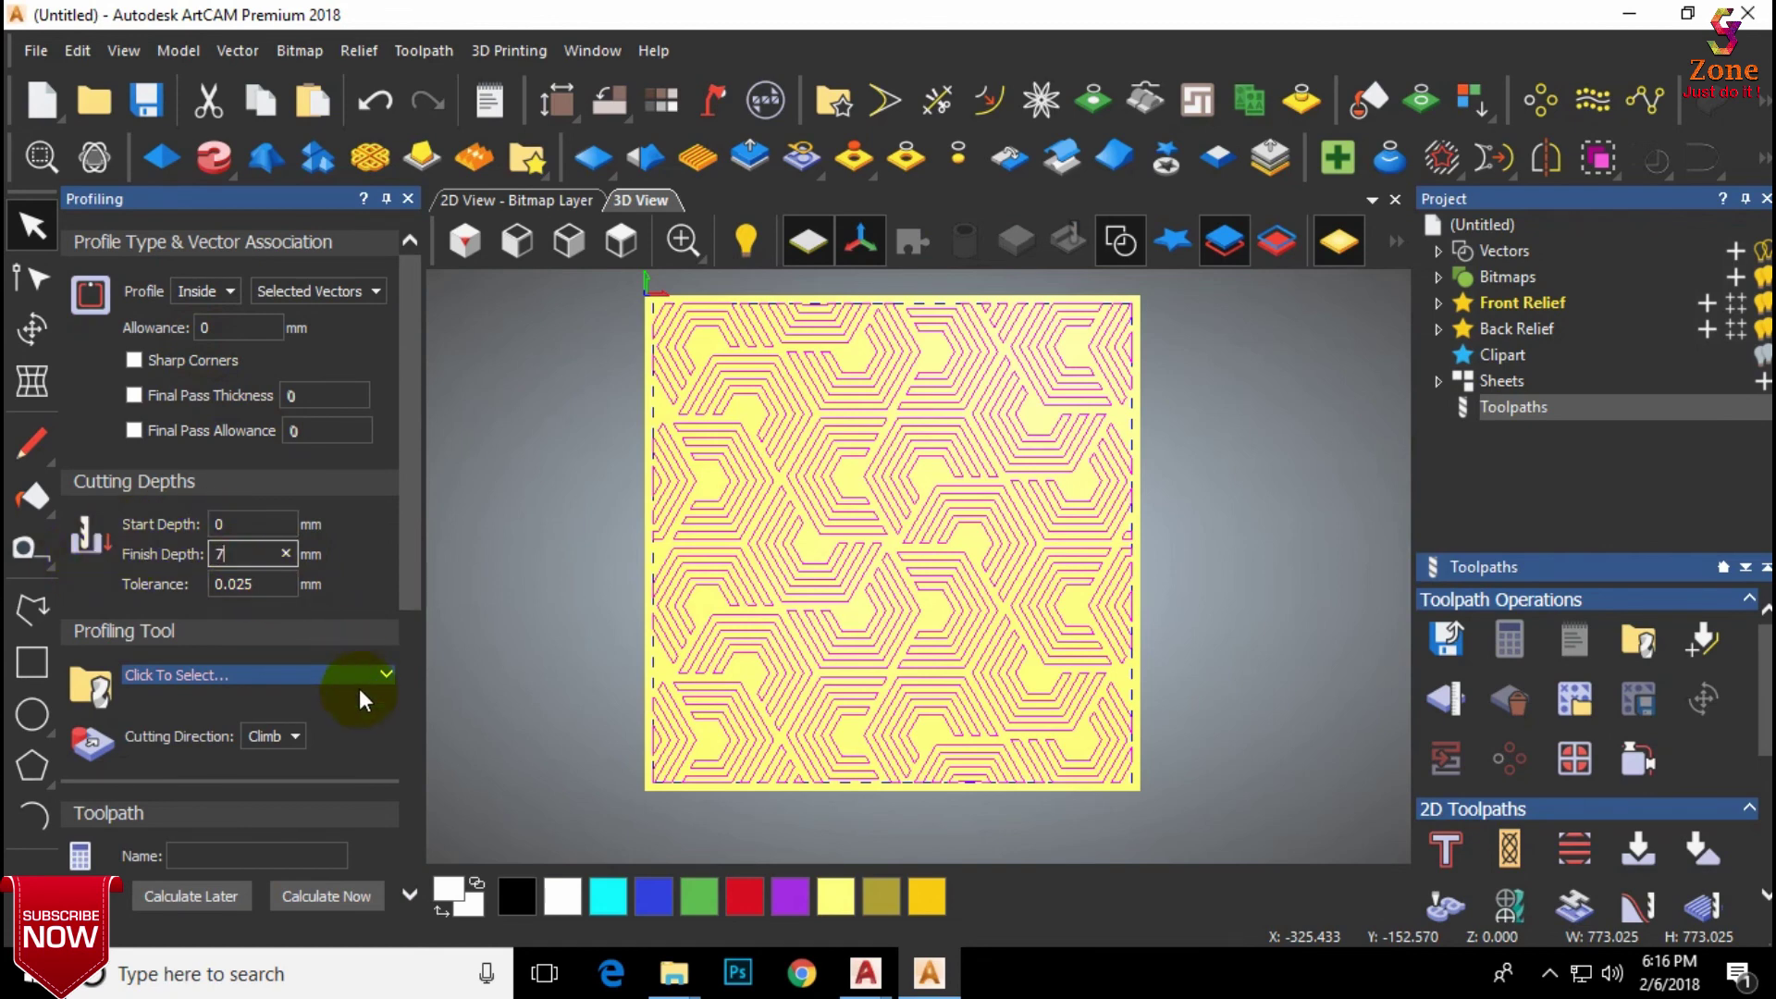
# Step: Choose the End Mill 3 mm from the steel roughing and 2D finishing group as the profiling tool
pyautogui.click(356, 682)
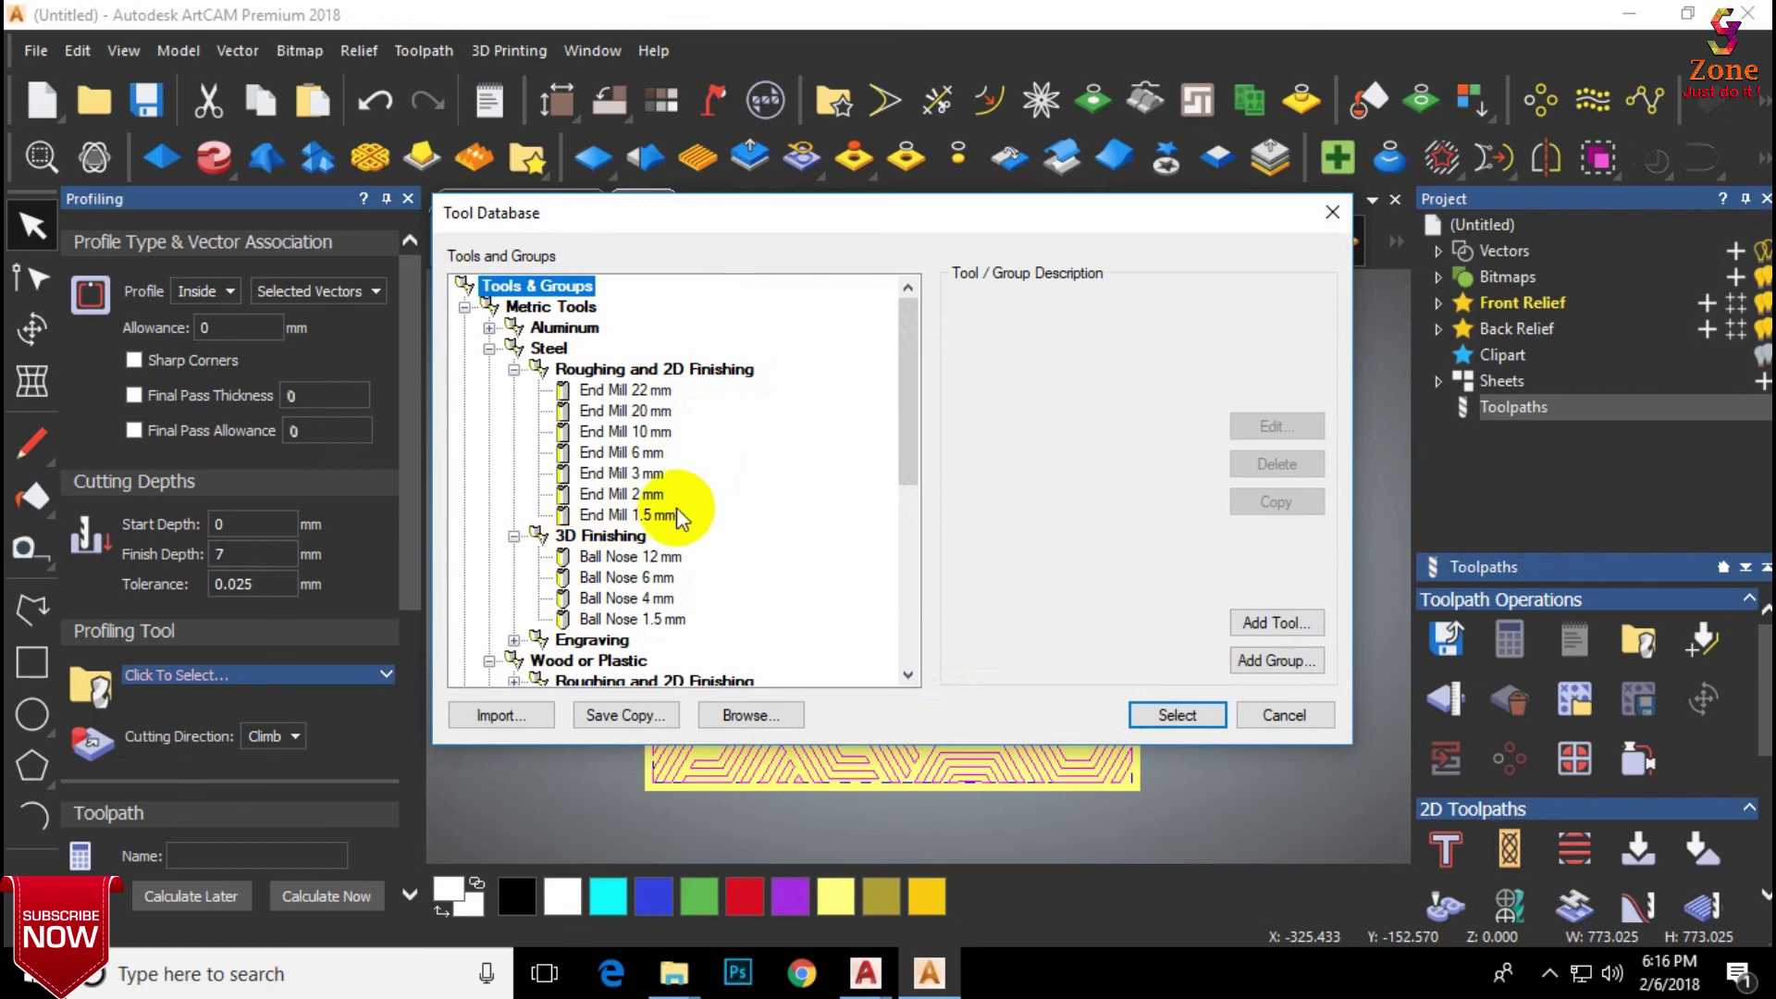
pyautogui.click(622, 472)
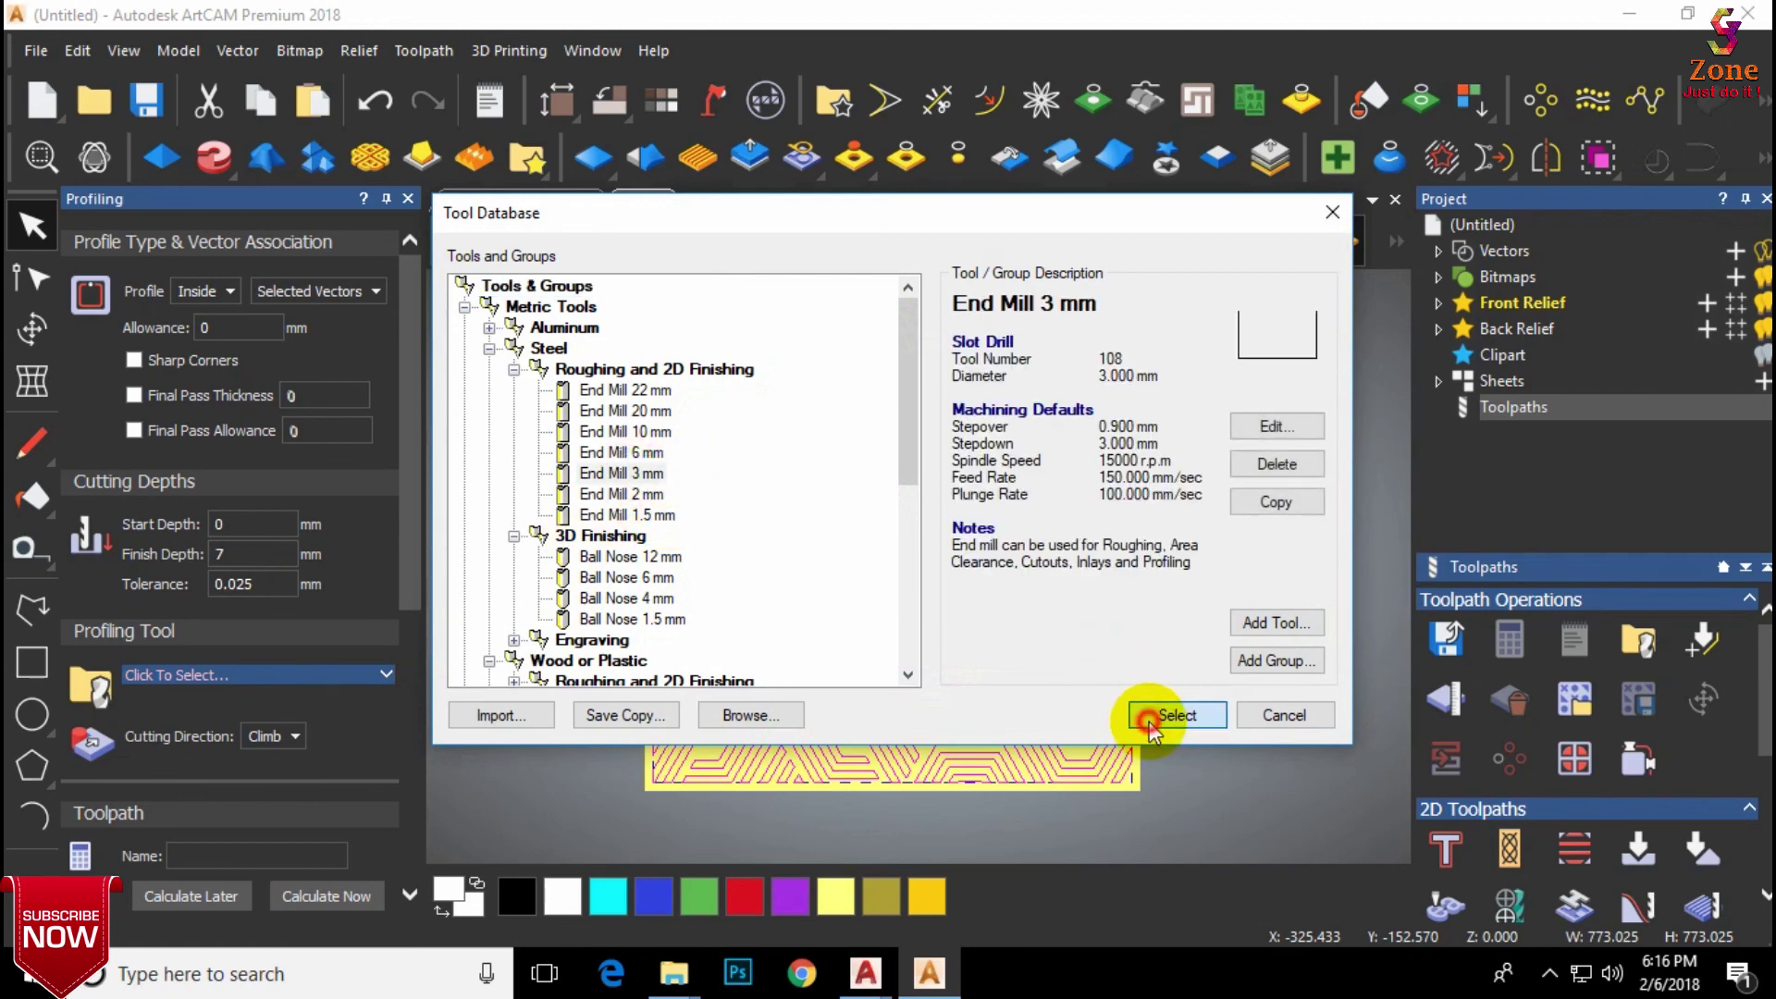
pyautogui.click(1174, 715)
# Step: Define the material thickness as 6 mm, calculate the profile toolpath and close its settings
pyautogui.scroll(-6, 368, 675)
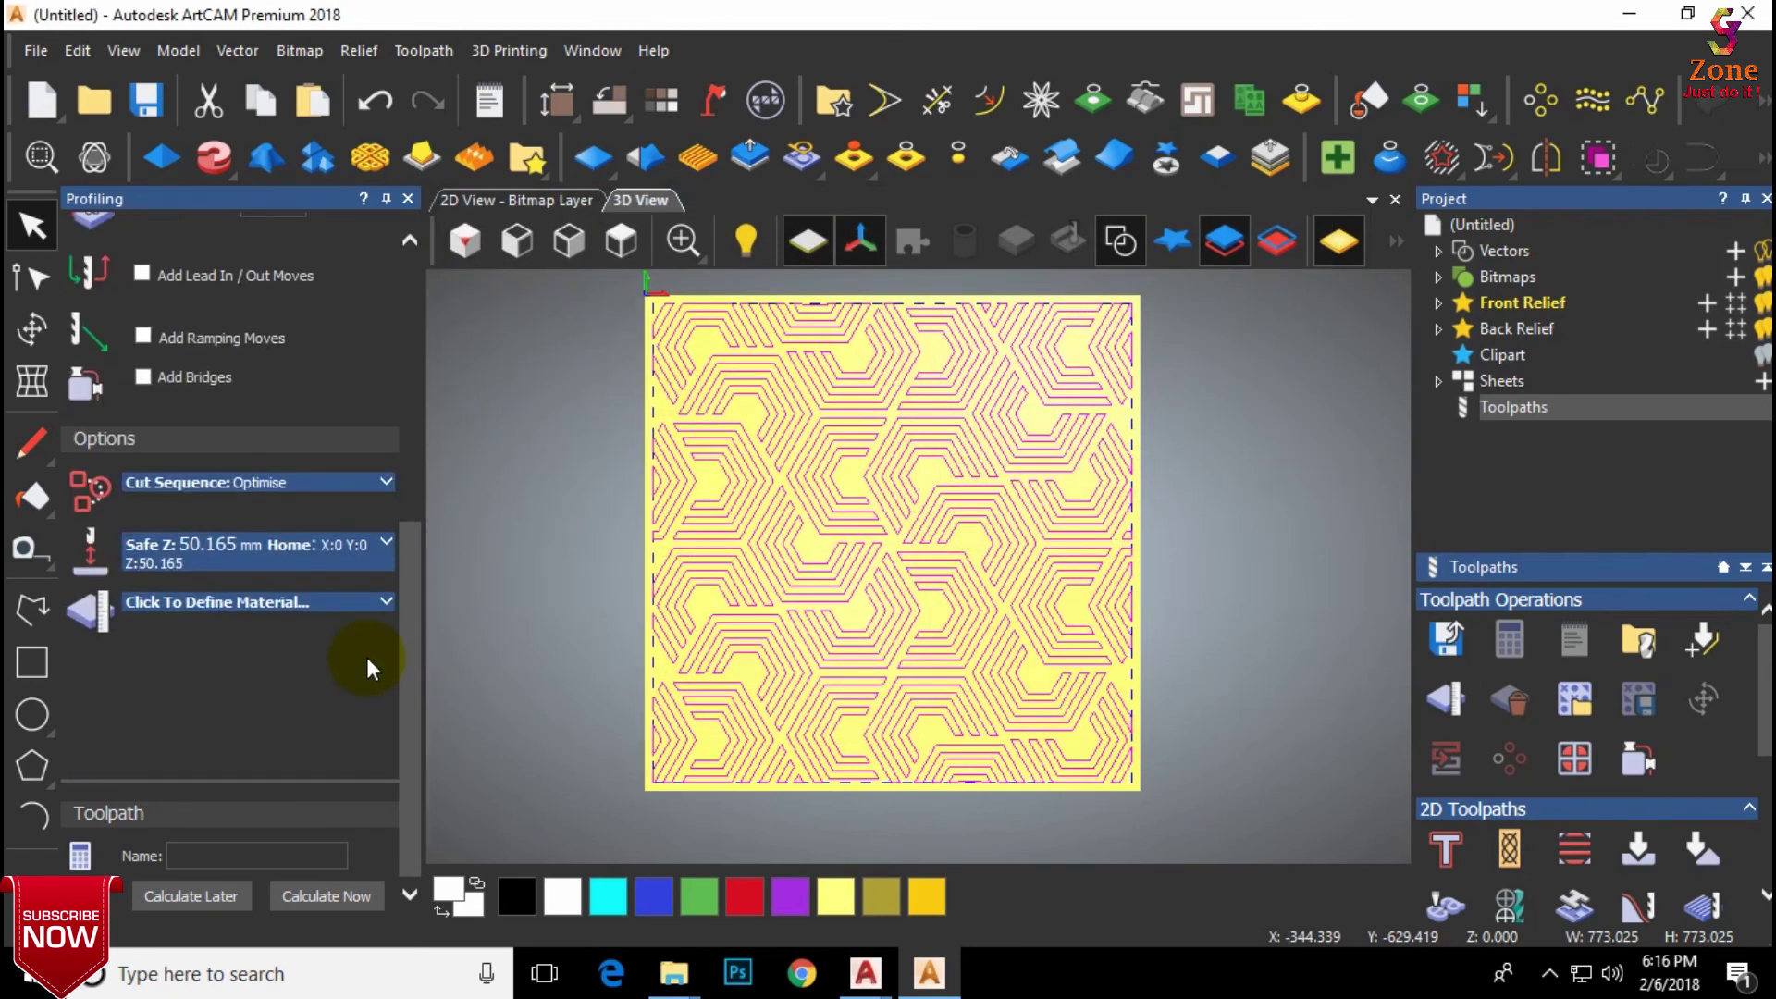
pyautogui.click(360, 606)
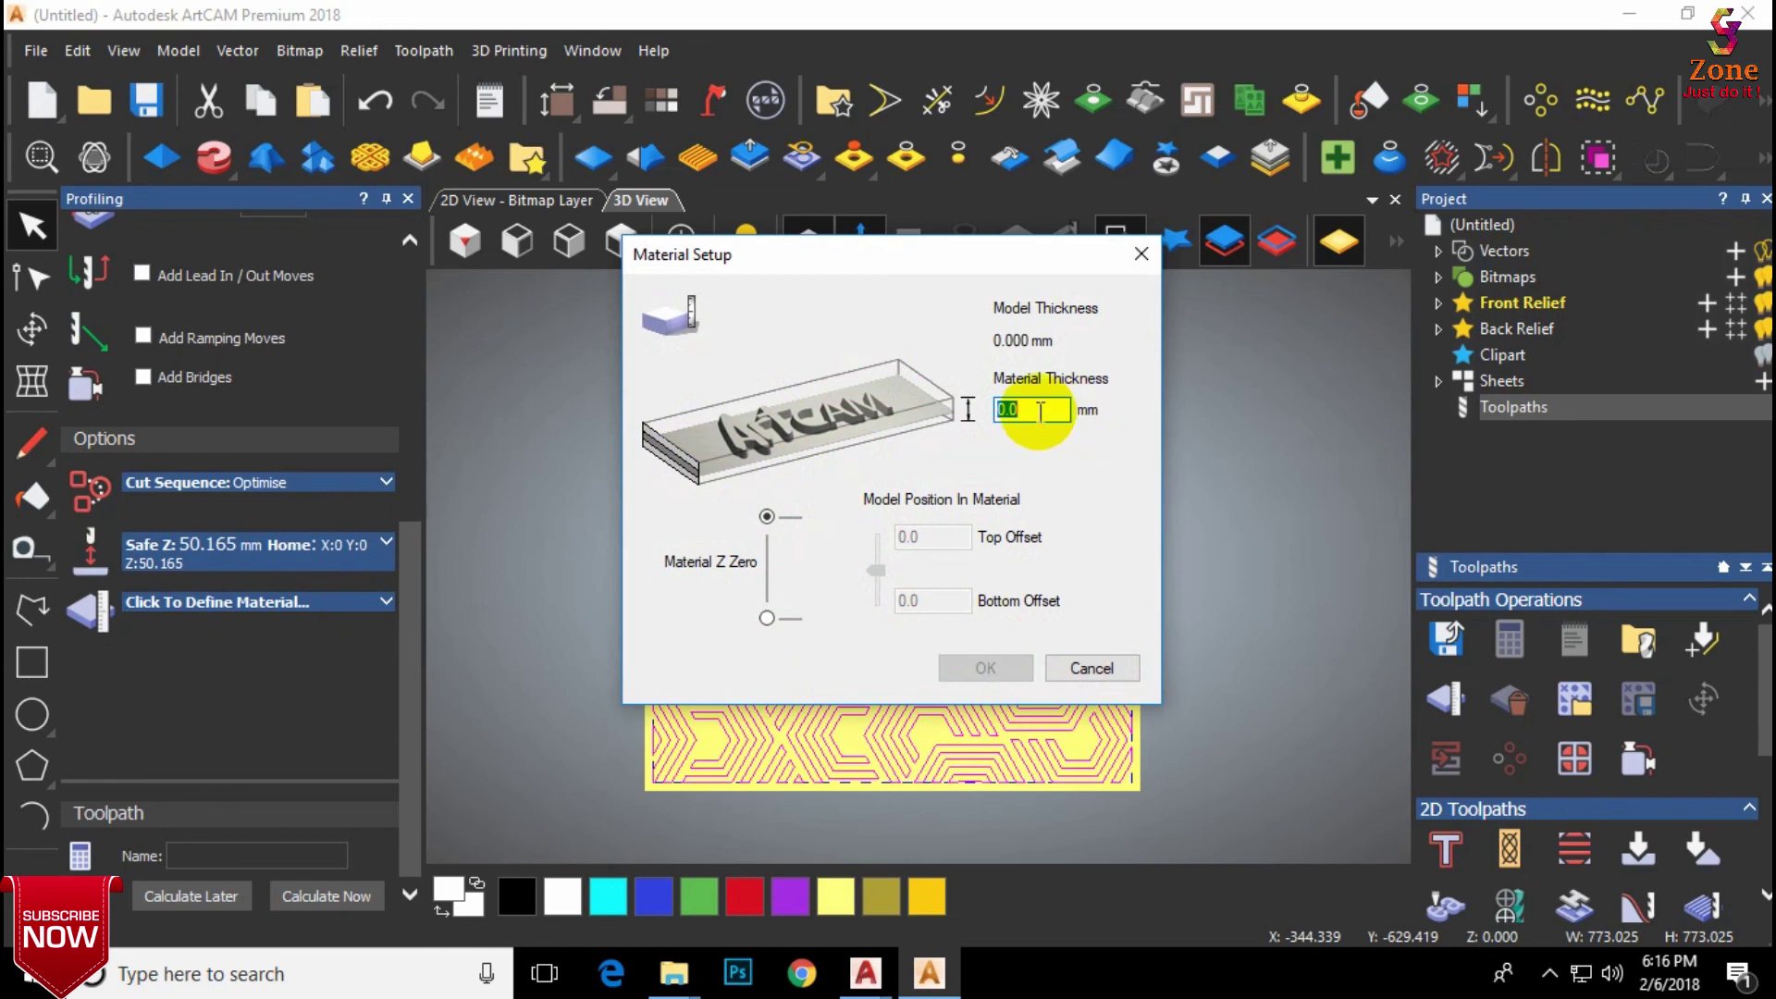
pyautogui.write('6')
pyautogui.click(986, 668)
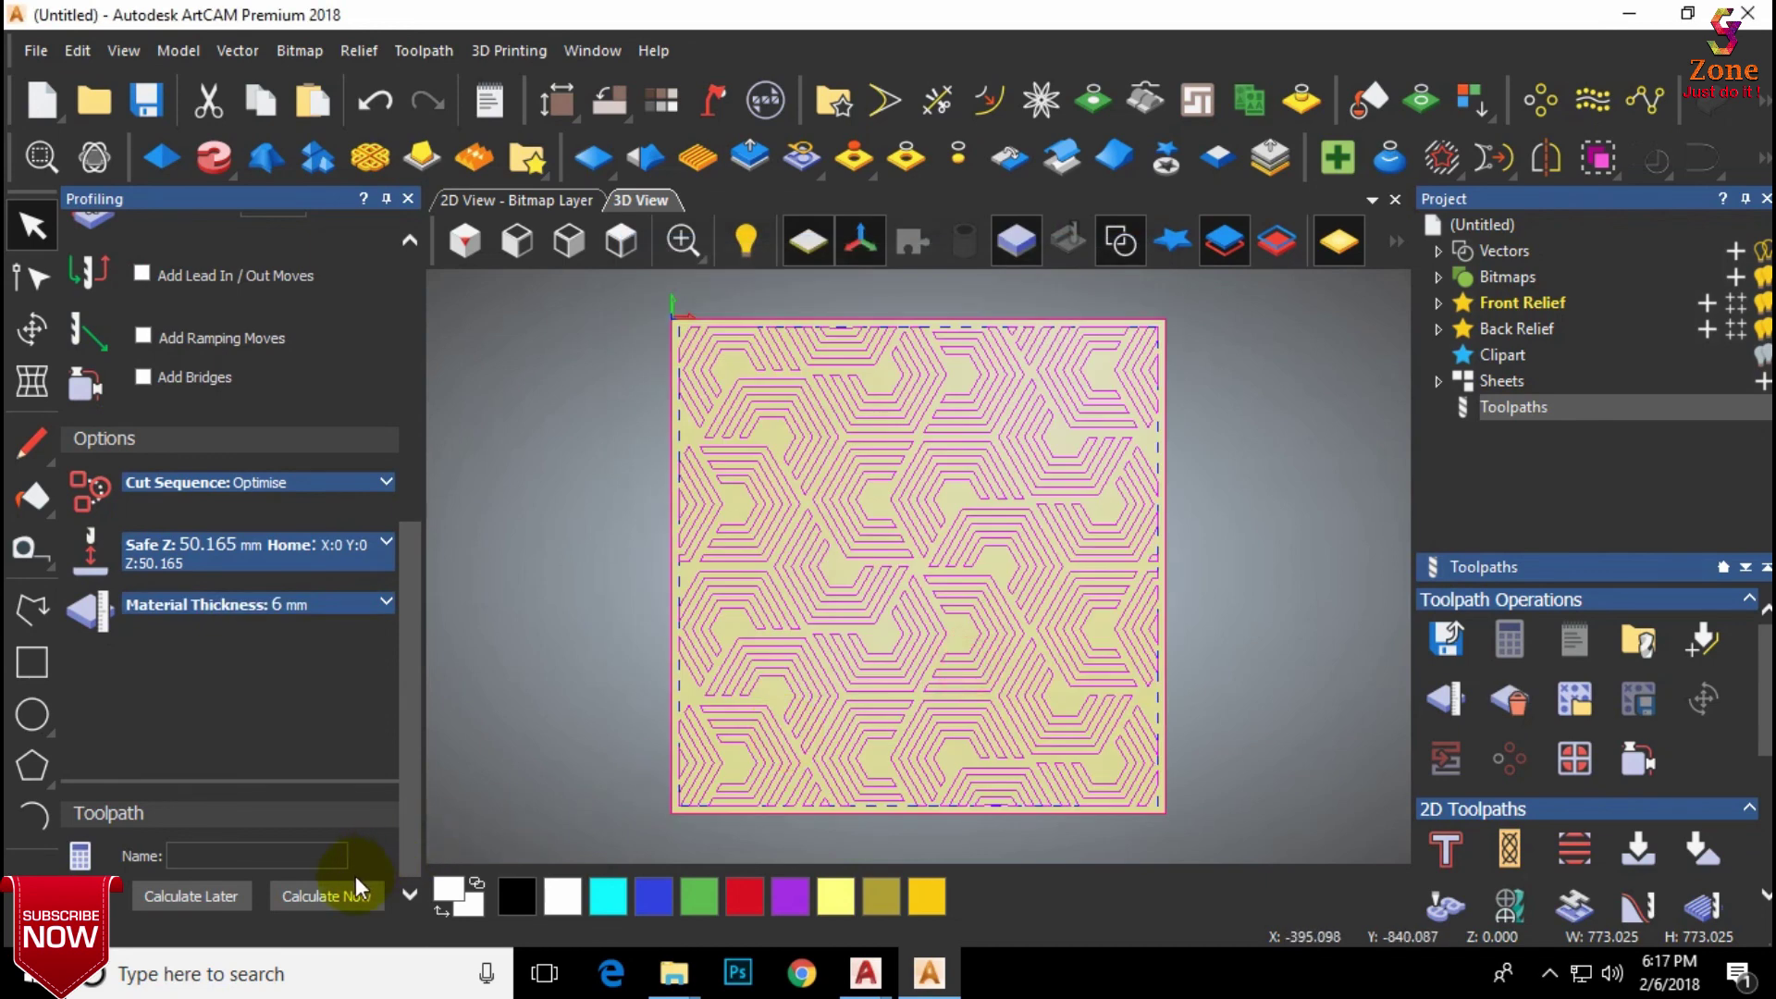
pyautogui.click(354, 902)
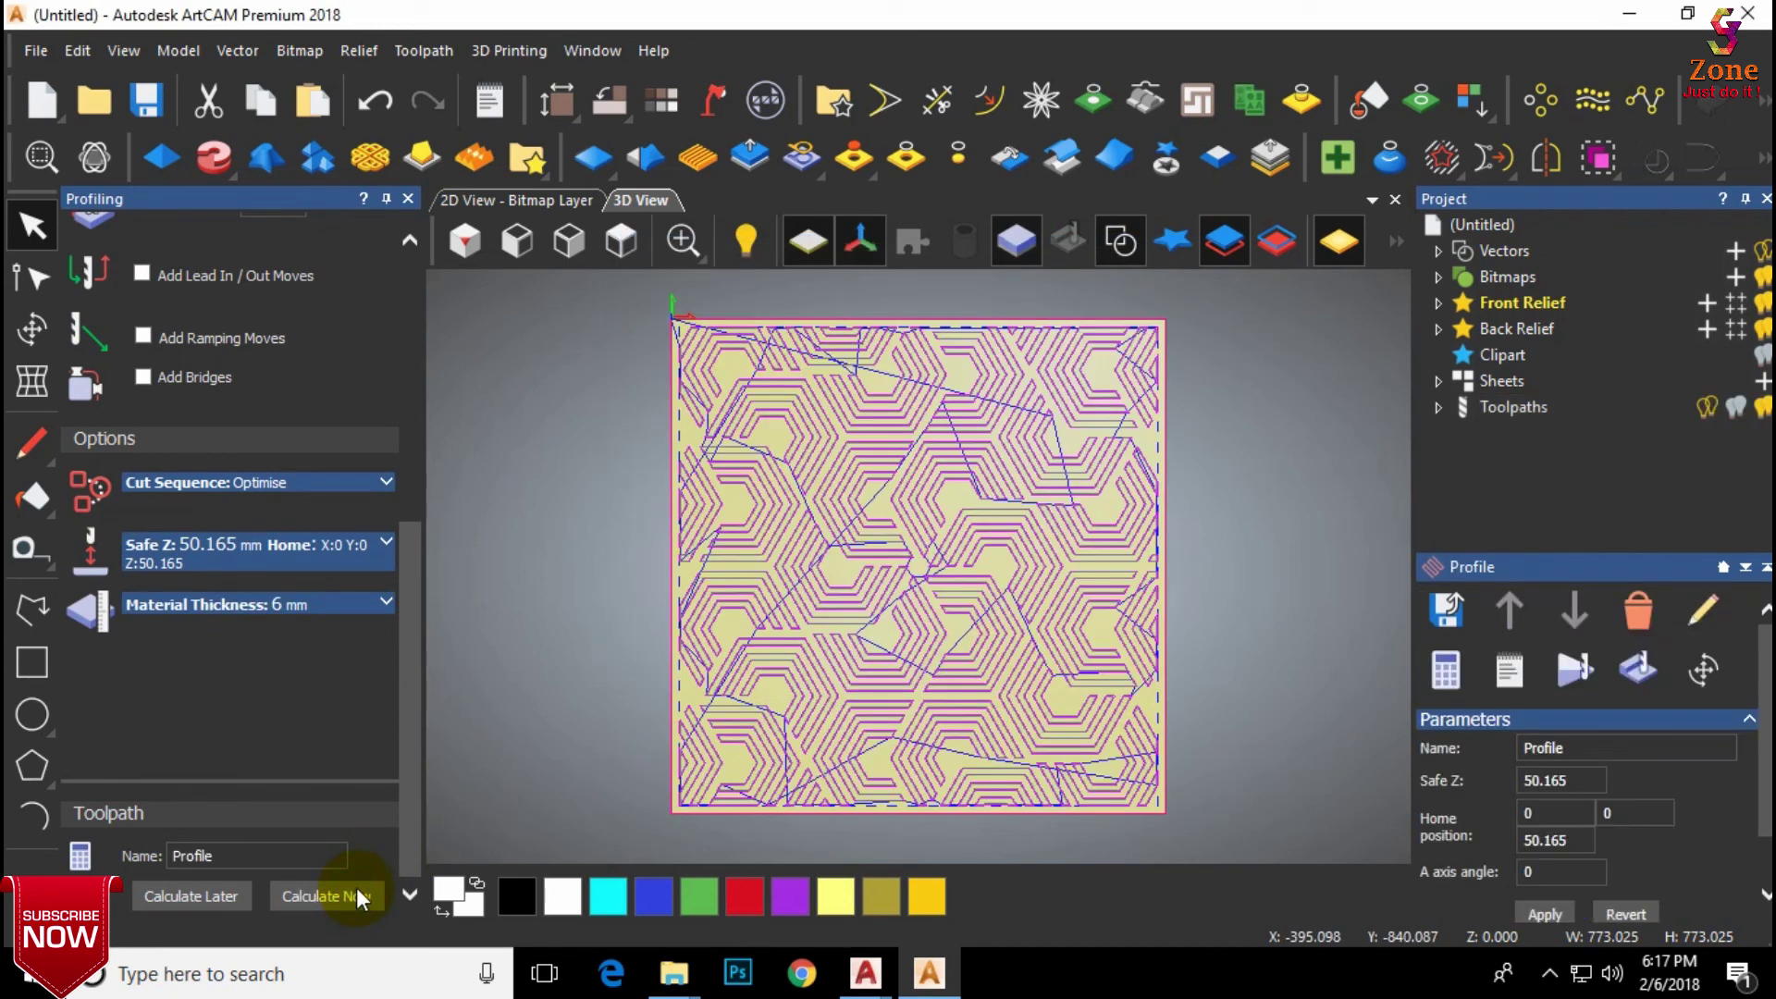
pyautogui.click(408, 199)
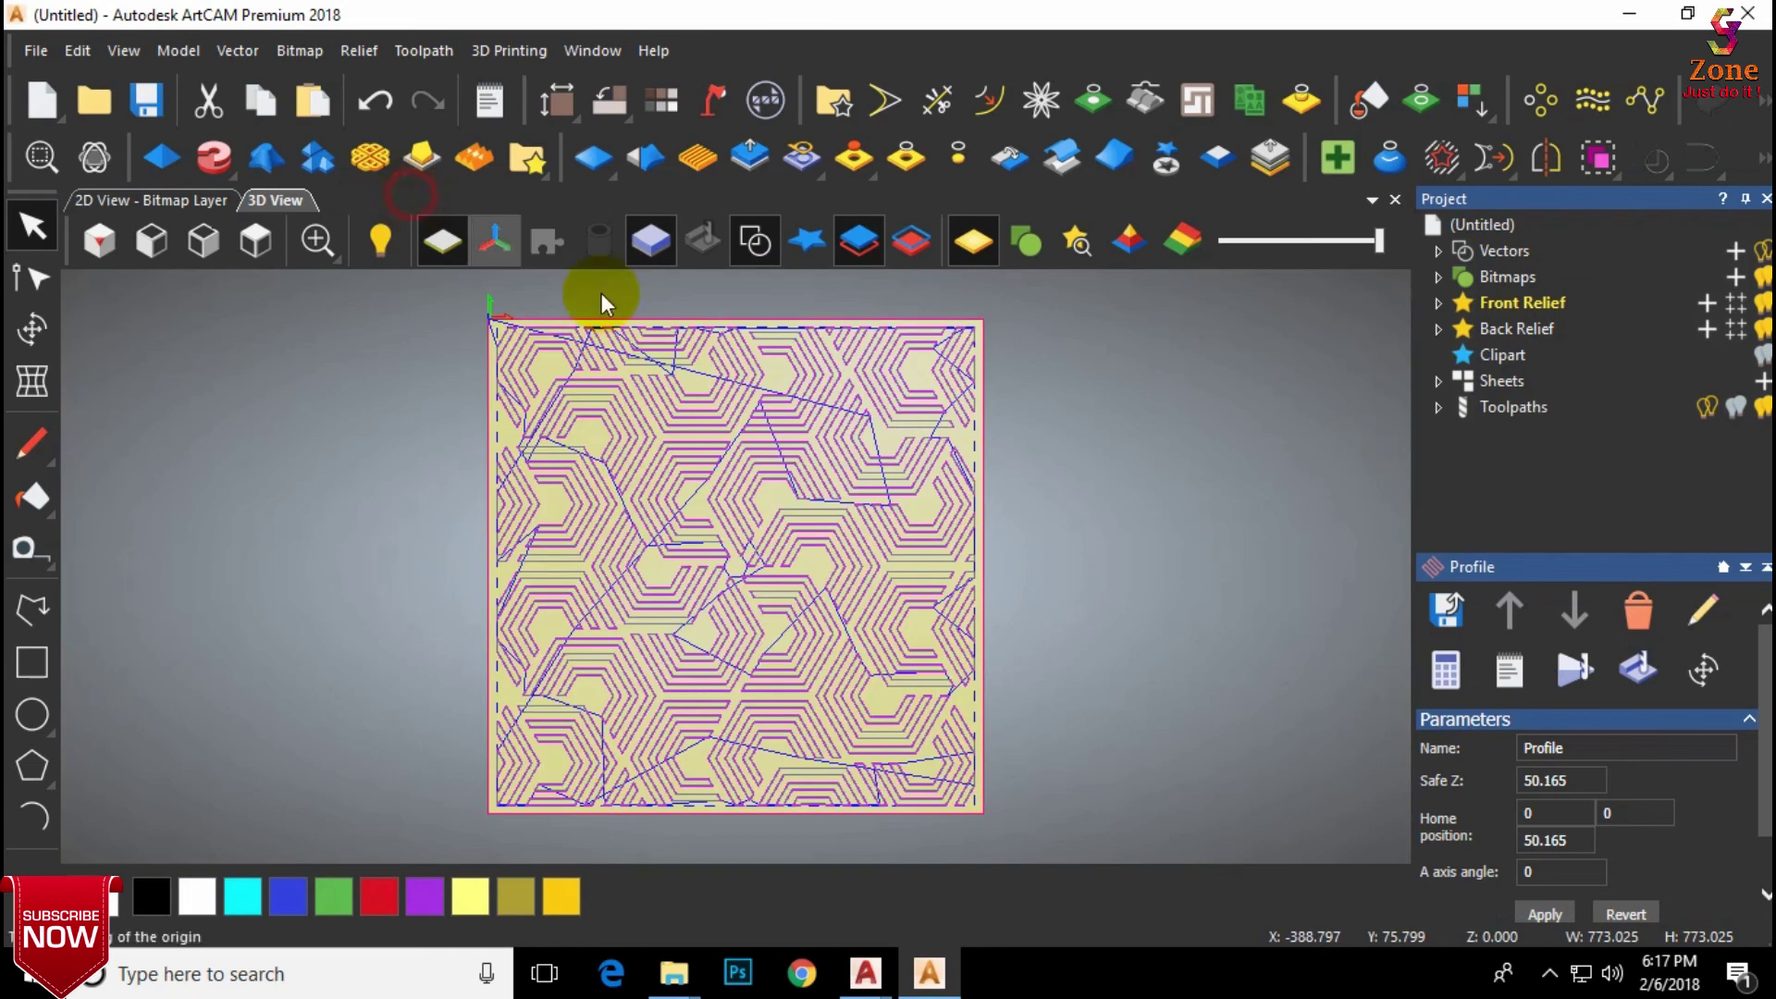
# Step: Simulate the profile toolpath on the material block in isometric view, running the playback at fast speed
pyautogui.click(1572, 668)
pyautogui.click(1003, 708)
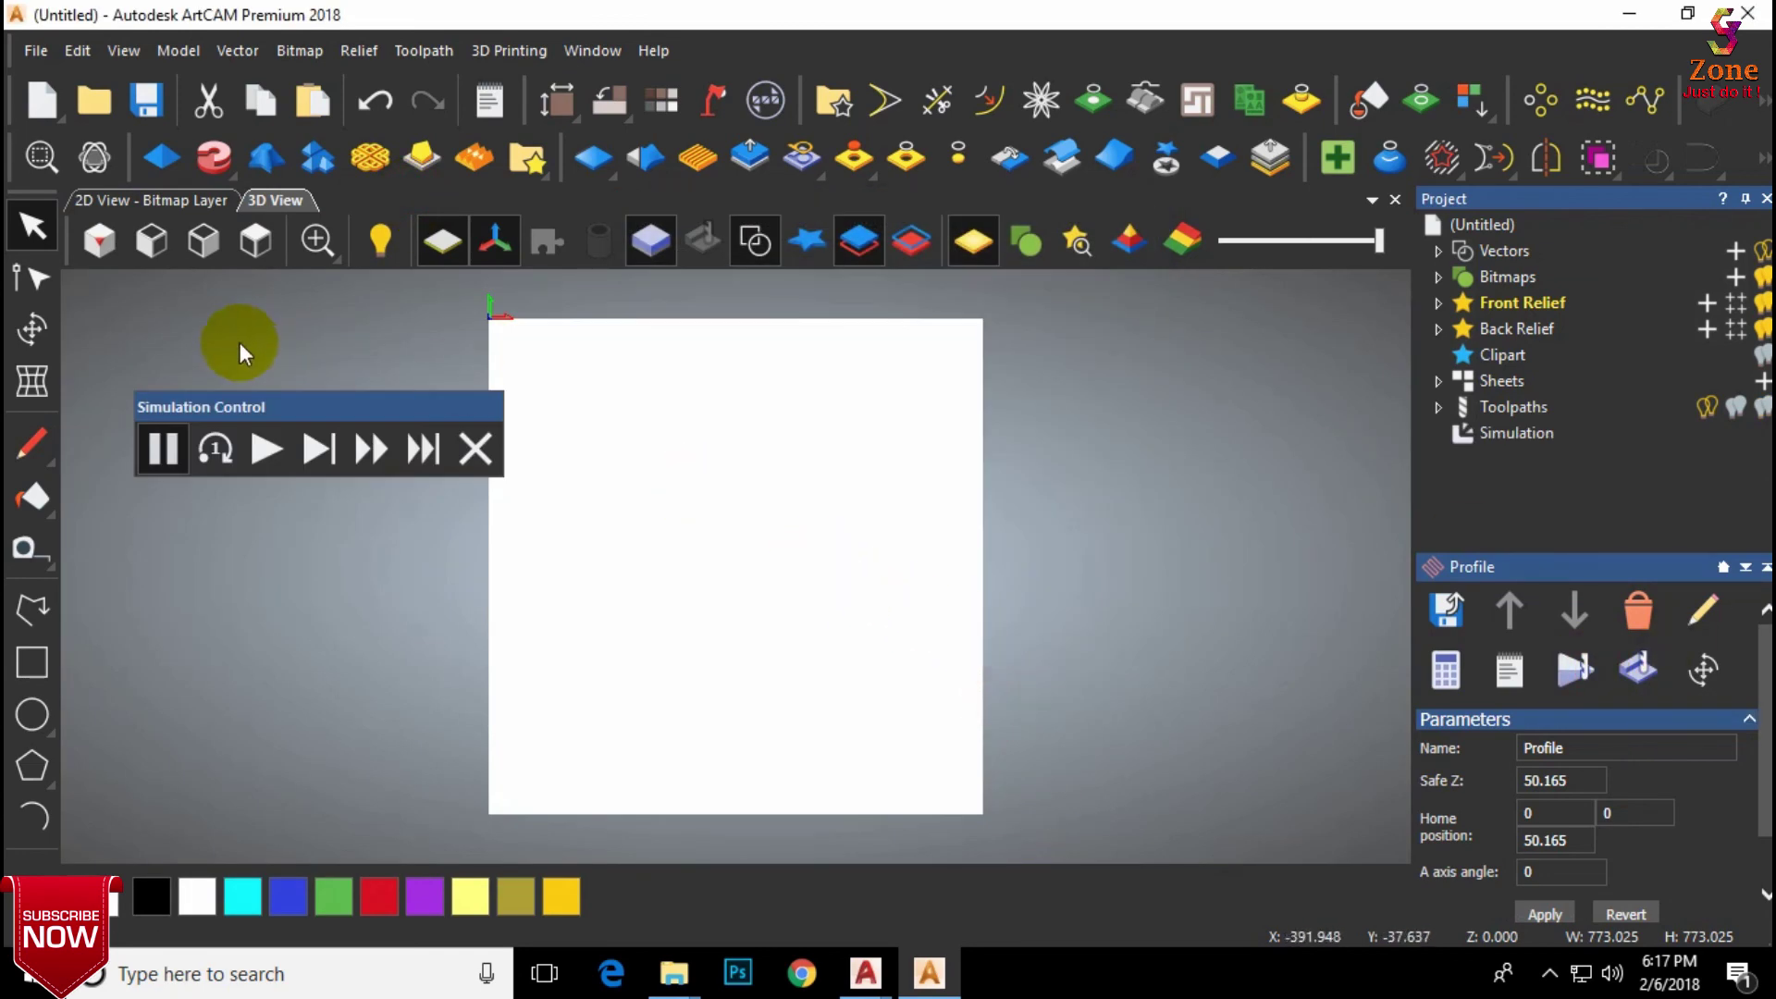
pyautogui.click(97, 240)
pyautogui.click(266, 448)
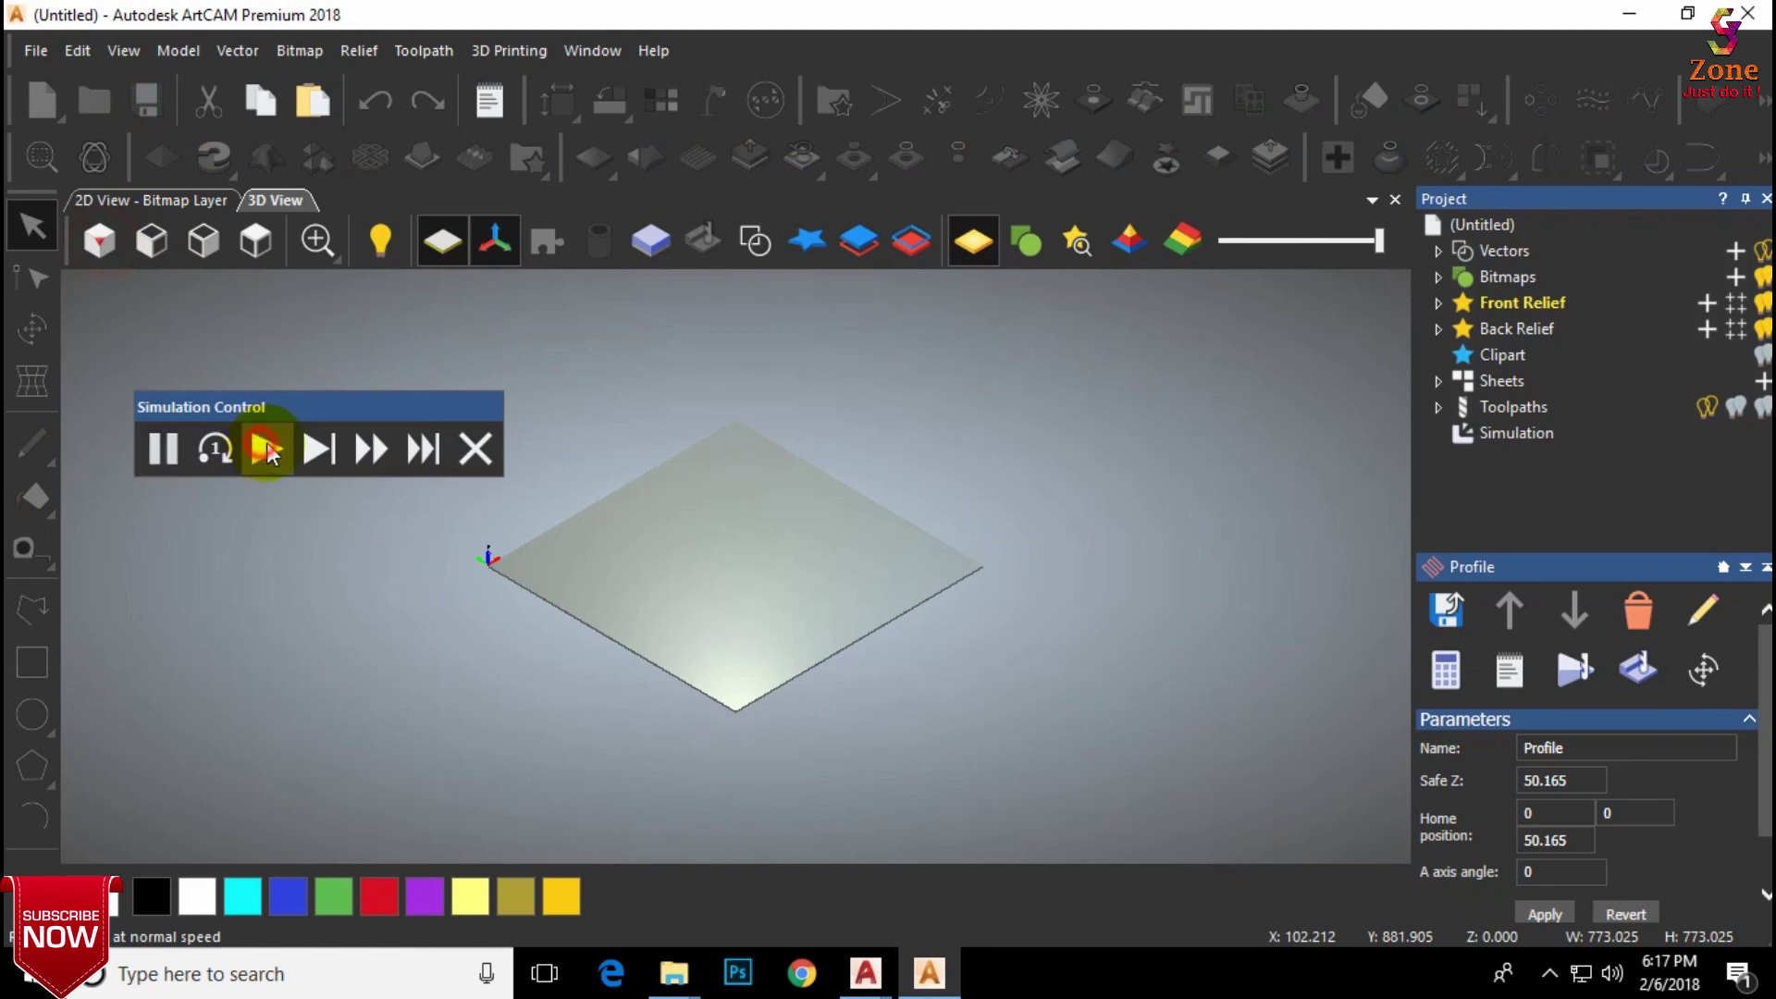
pyautogui.click(370, 449)
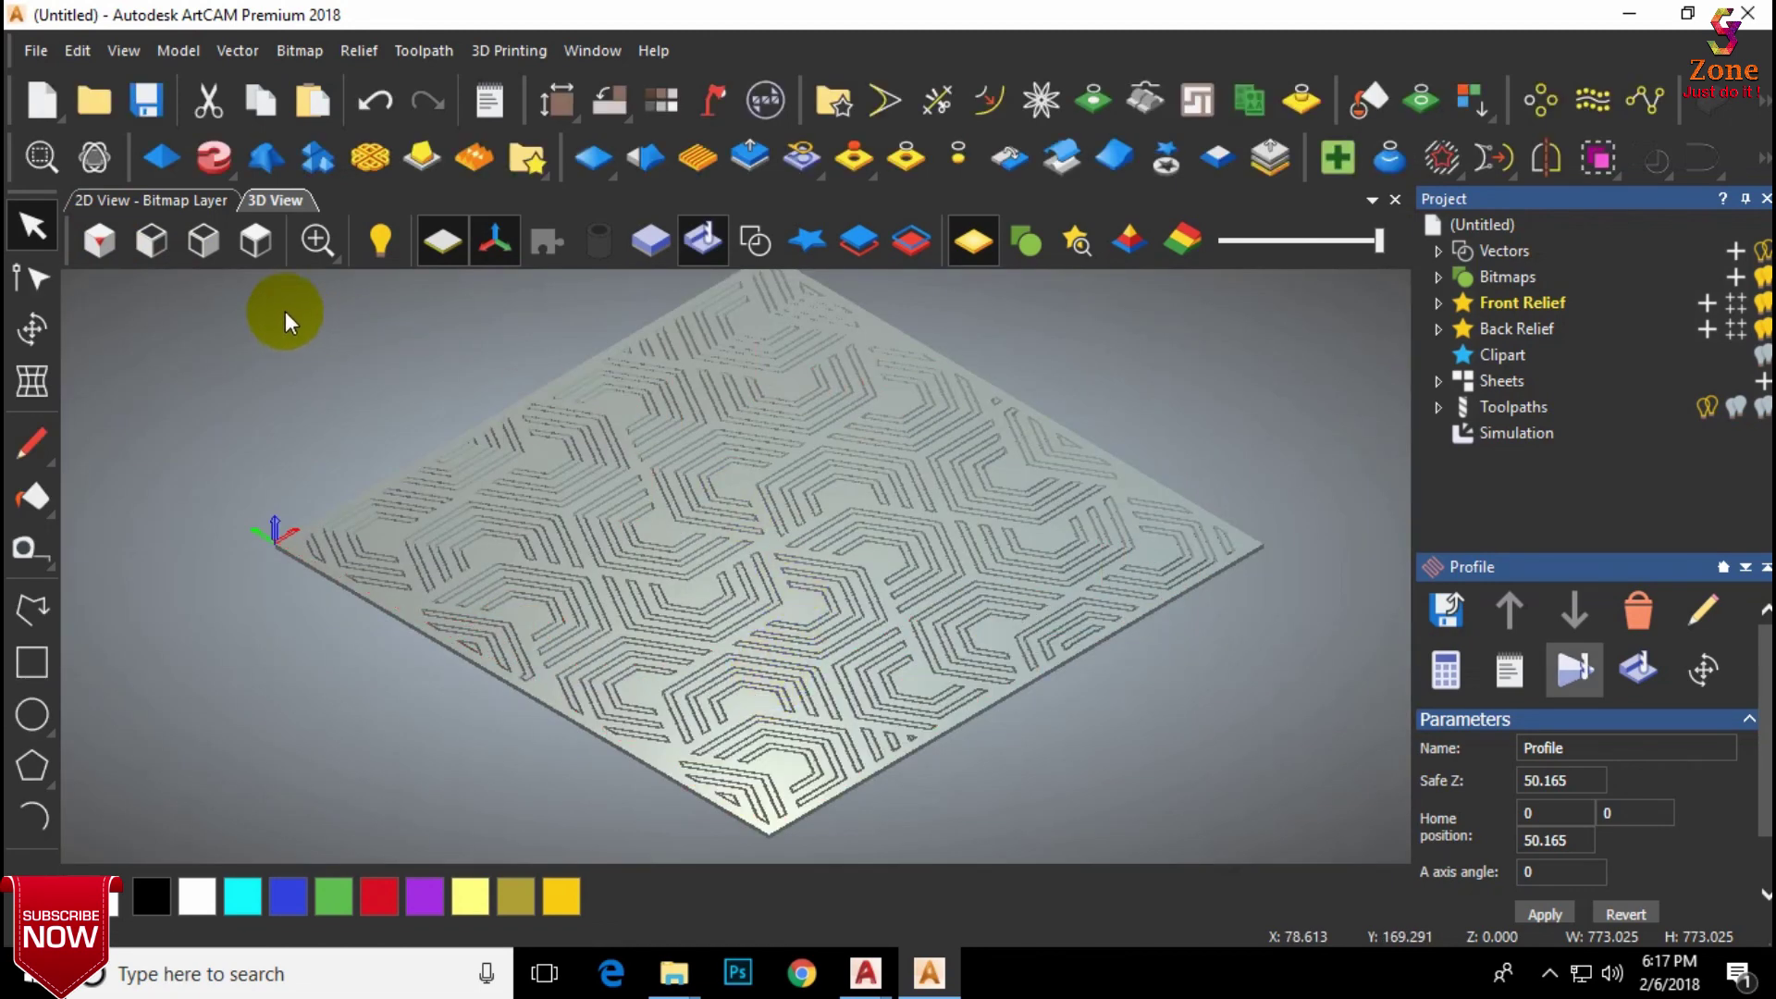
# Step: Delete the simulation's waste material by keeping only the picked jali panel, and close the waste removal tool
pyautogui.click(255, 239)
pyautogui.scroll(3, 694, 542)
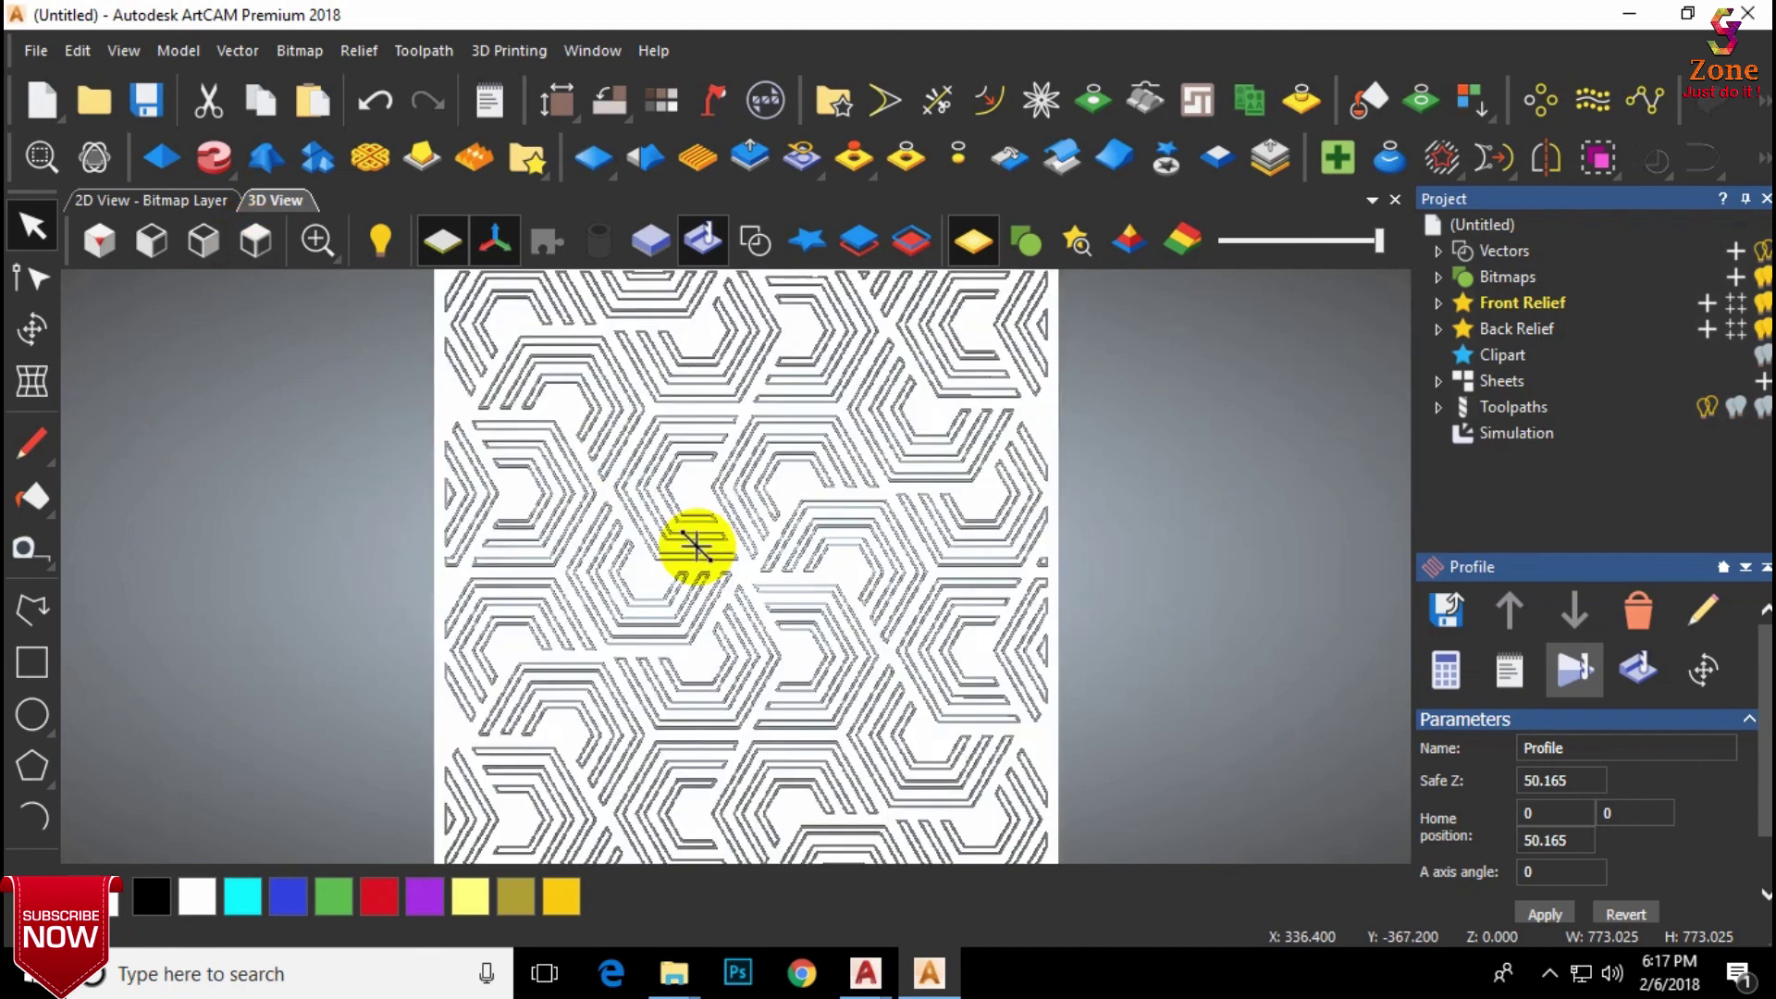
pyautogui.click(1517, 433)
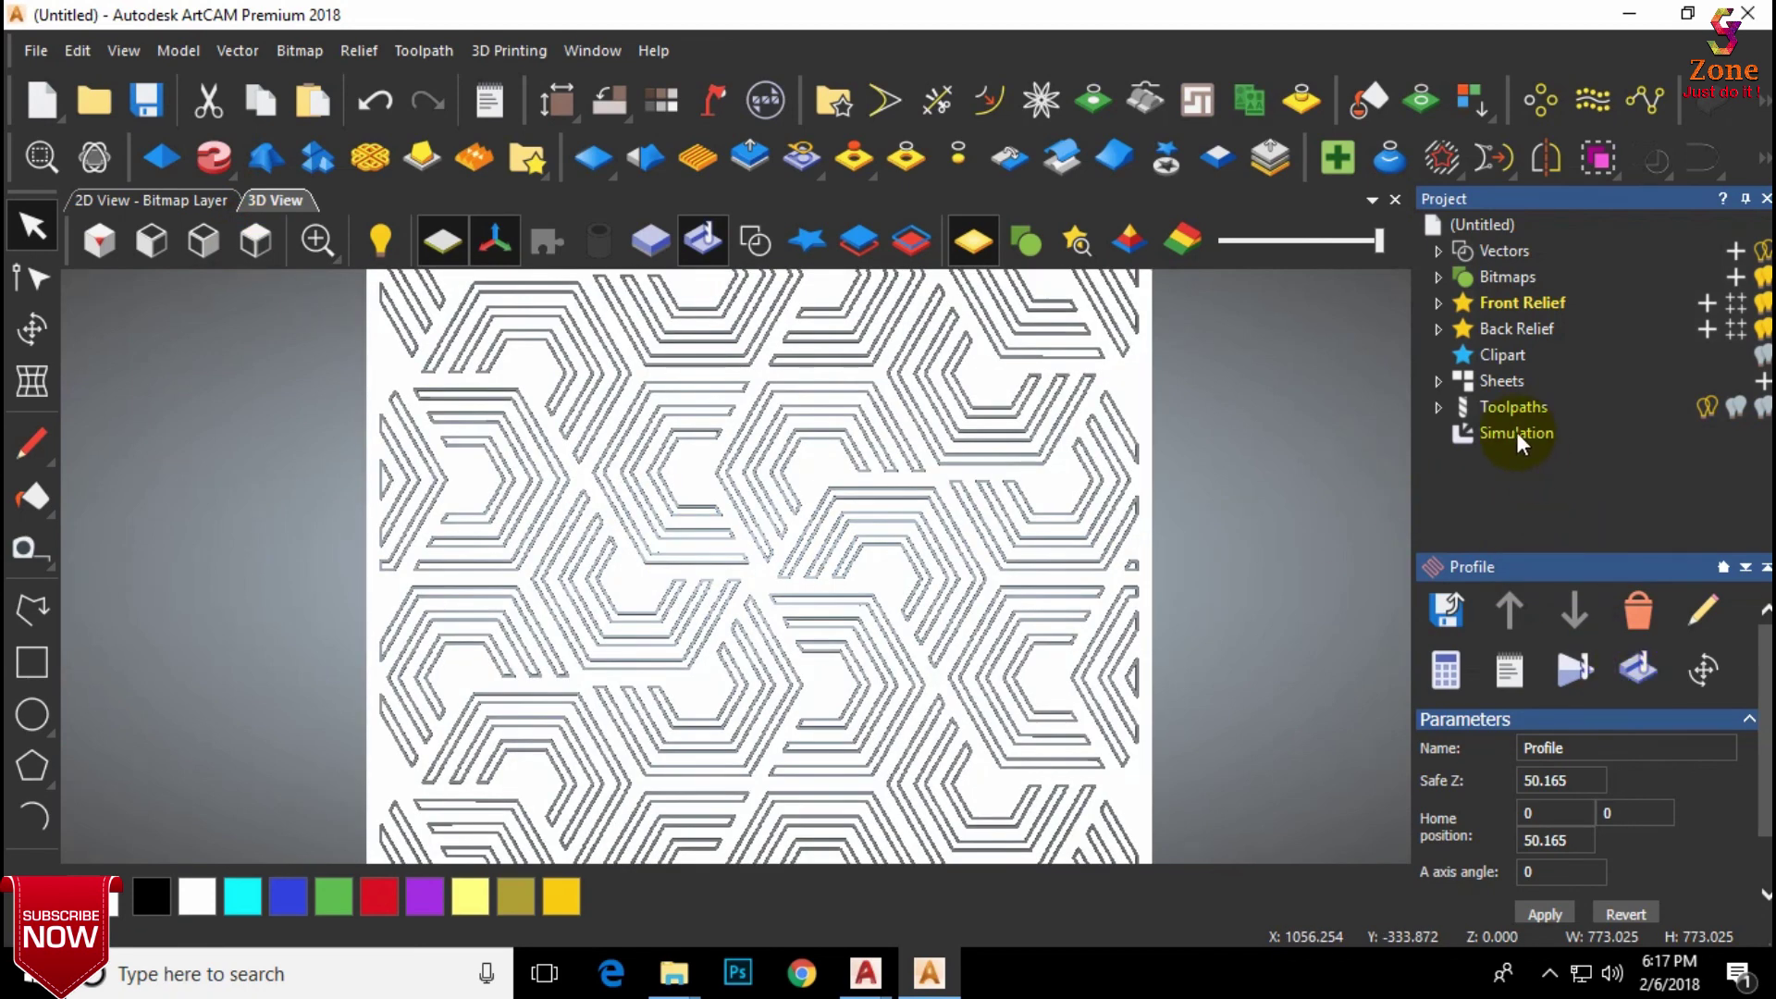
pyautogui.click(1507, 671)
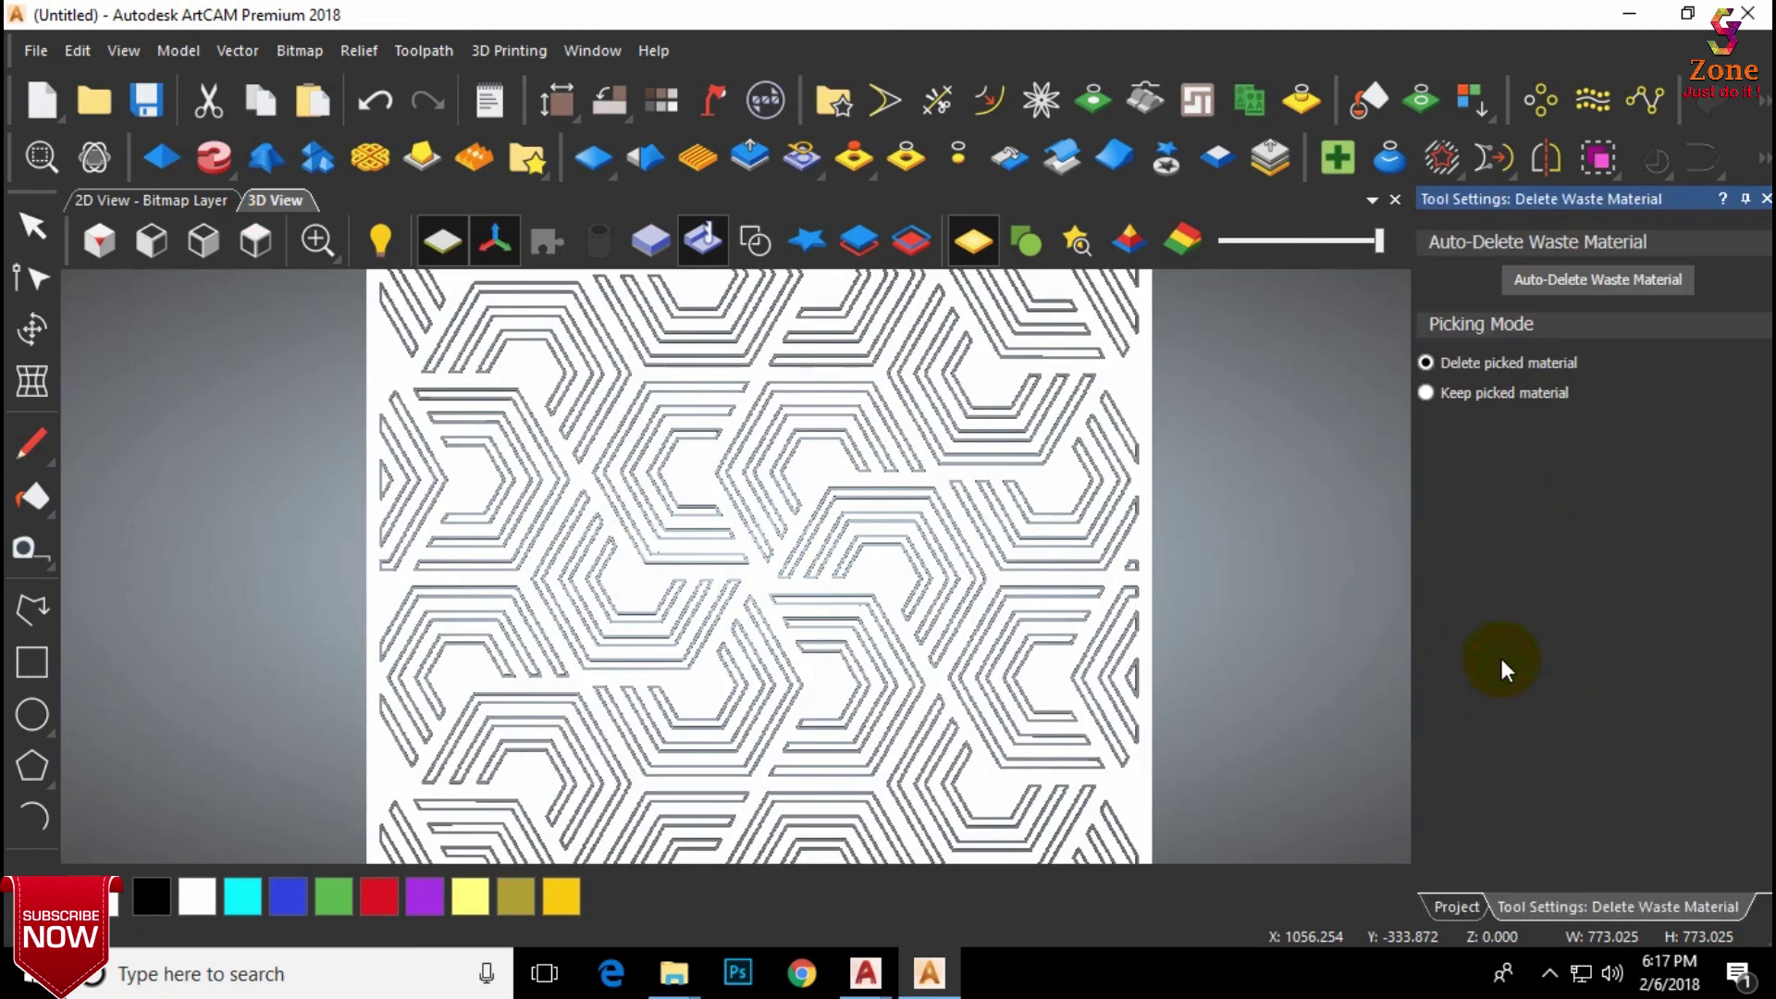
pyautogui.click(1041, 488)
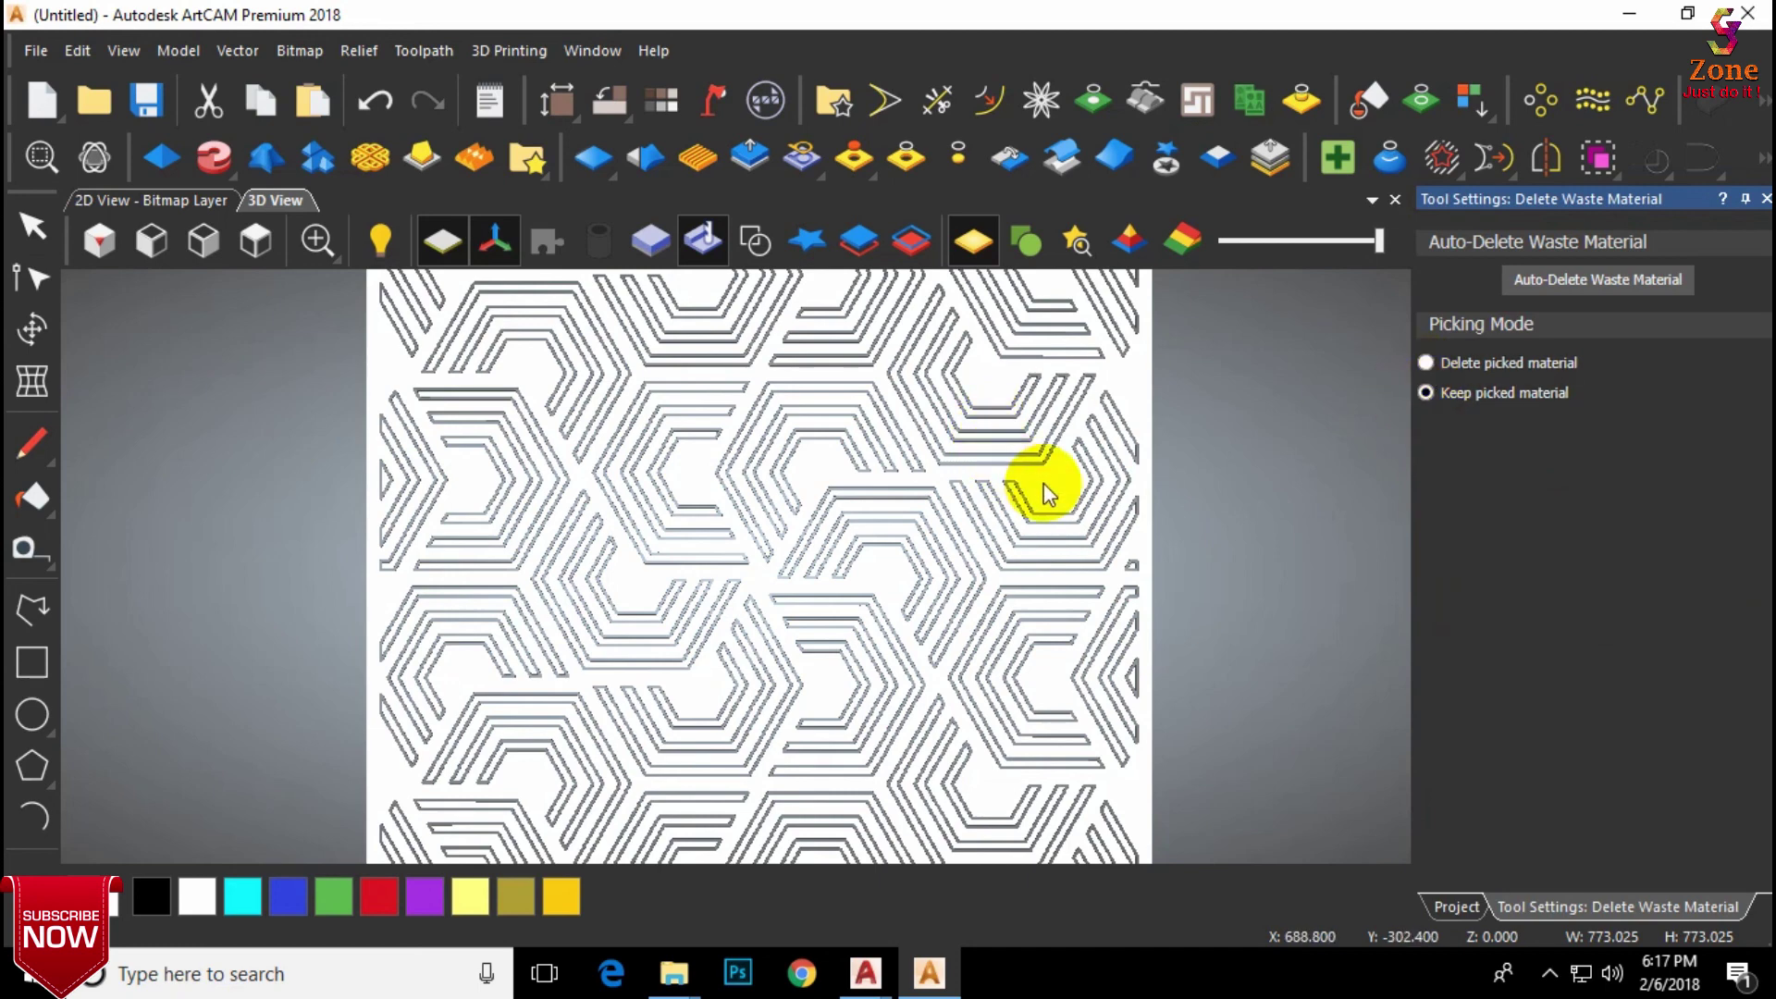
pyautogui.scroll(-3, 753, 468)
pyautogui.scroll(2, 780, 534)
pyautogui.click(258, 242)
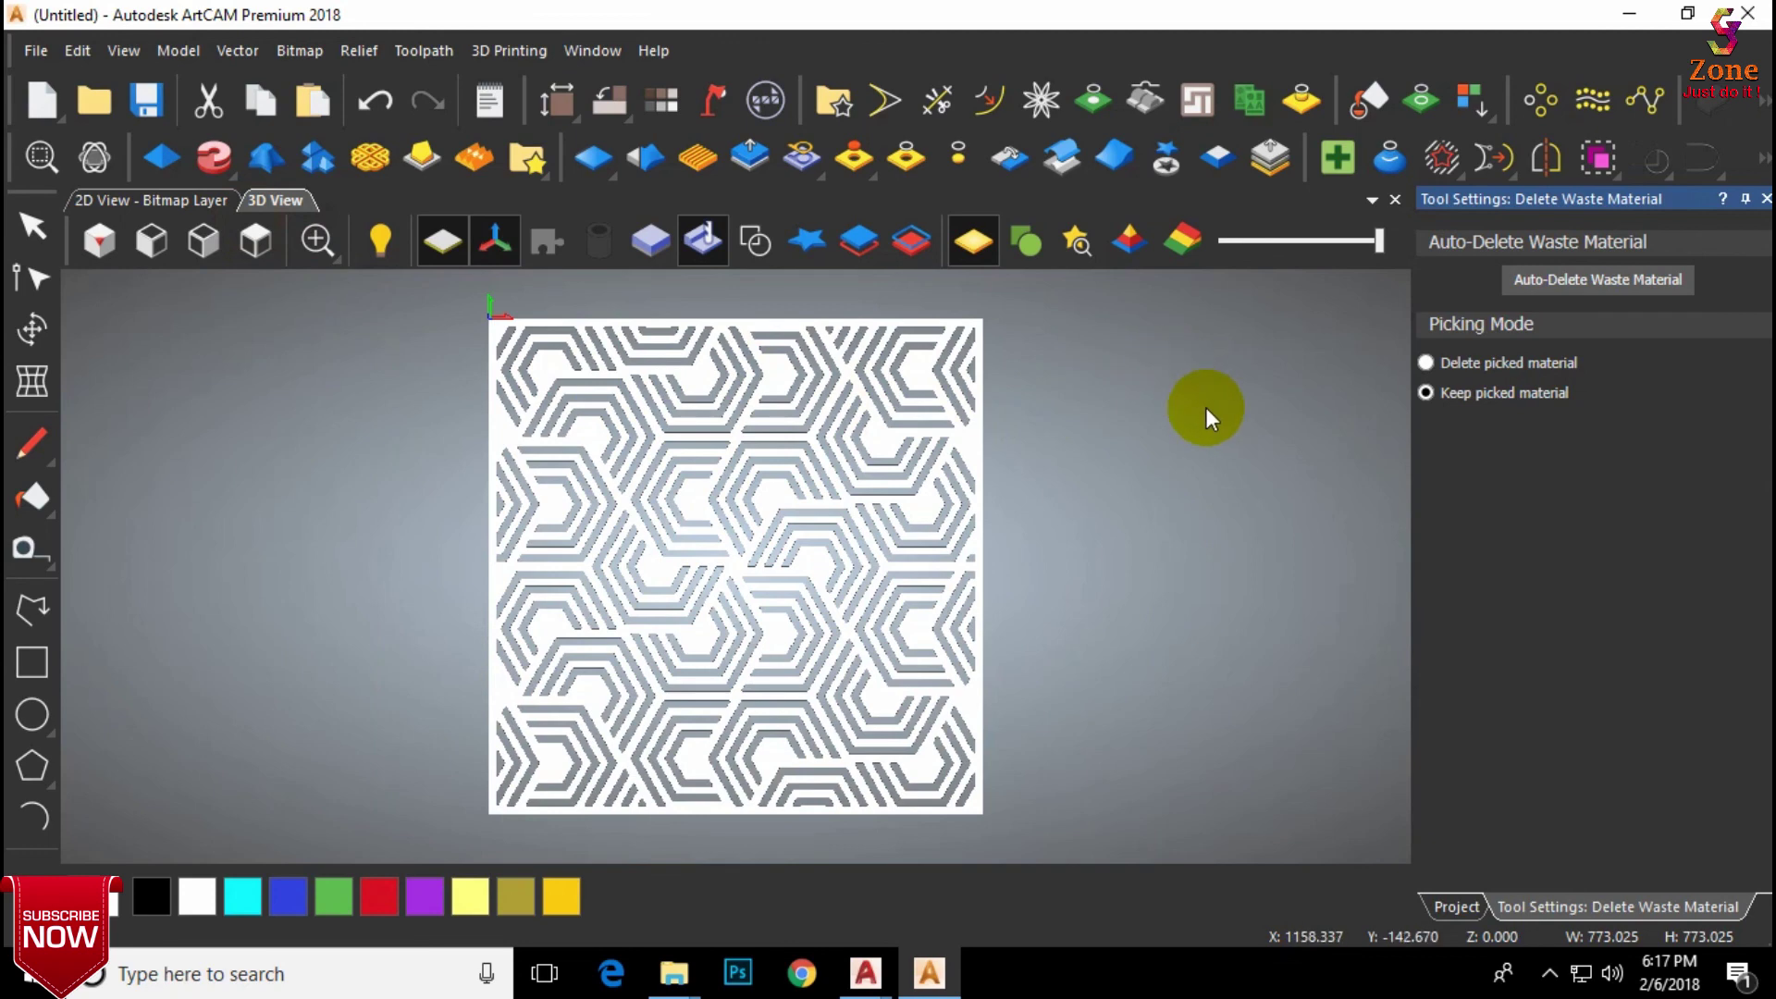
pyautogui.click(1766, 198)
# Step: Examine the simulated jali panel's cut-outs up close, at an angle and from the top
pyautogui.scroll(3, 818, 459)
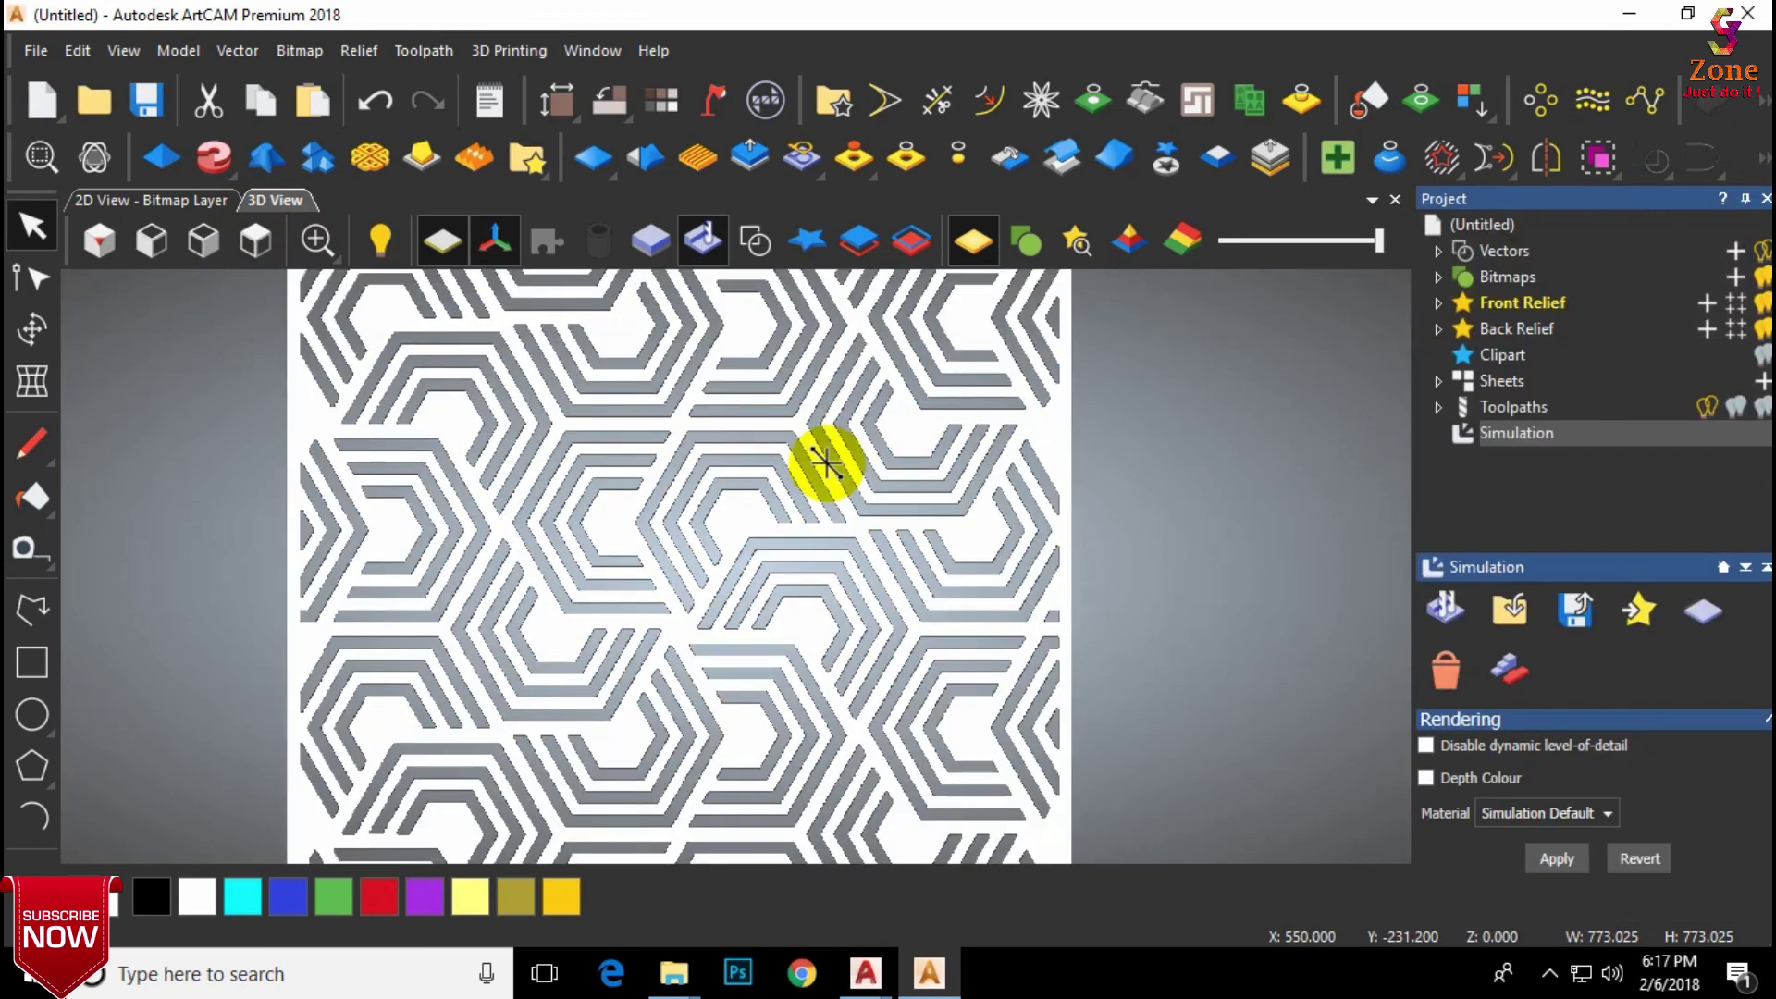
pyautogui.scroll(-3, 819, 460)
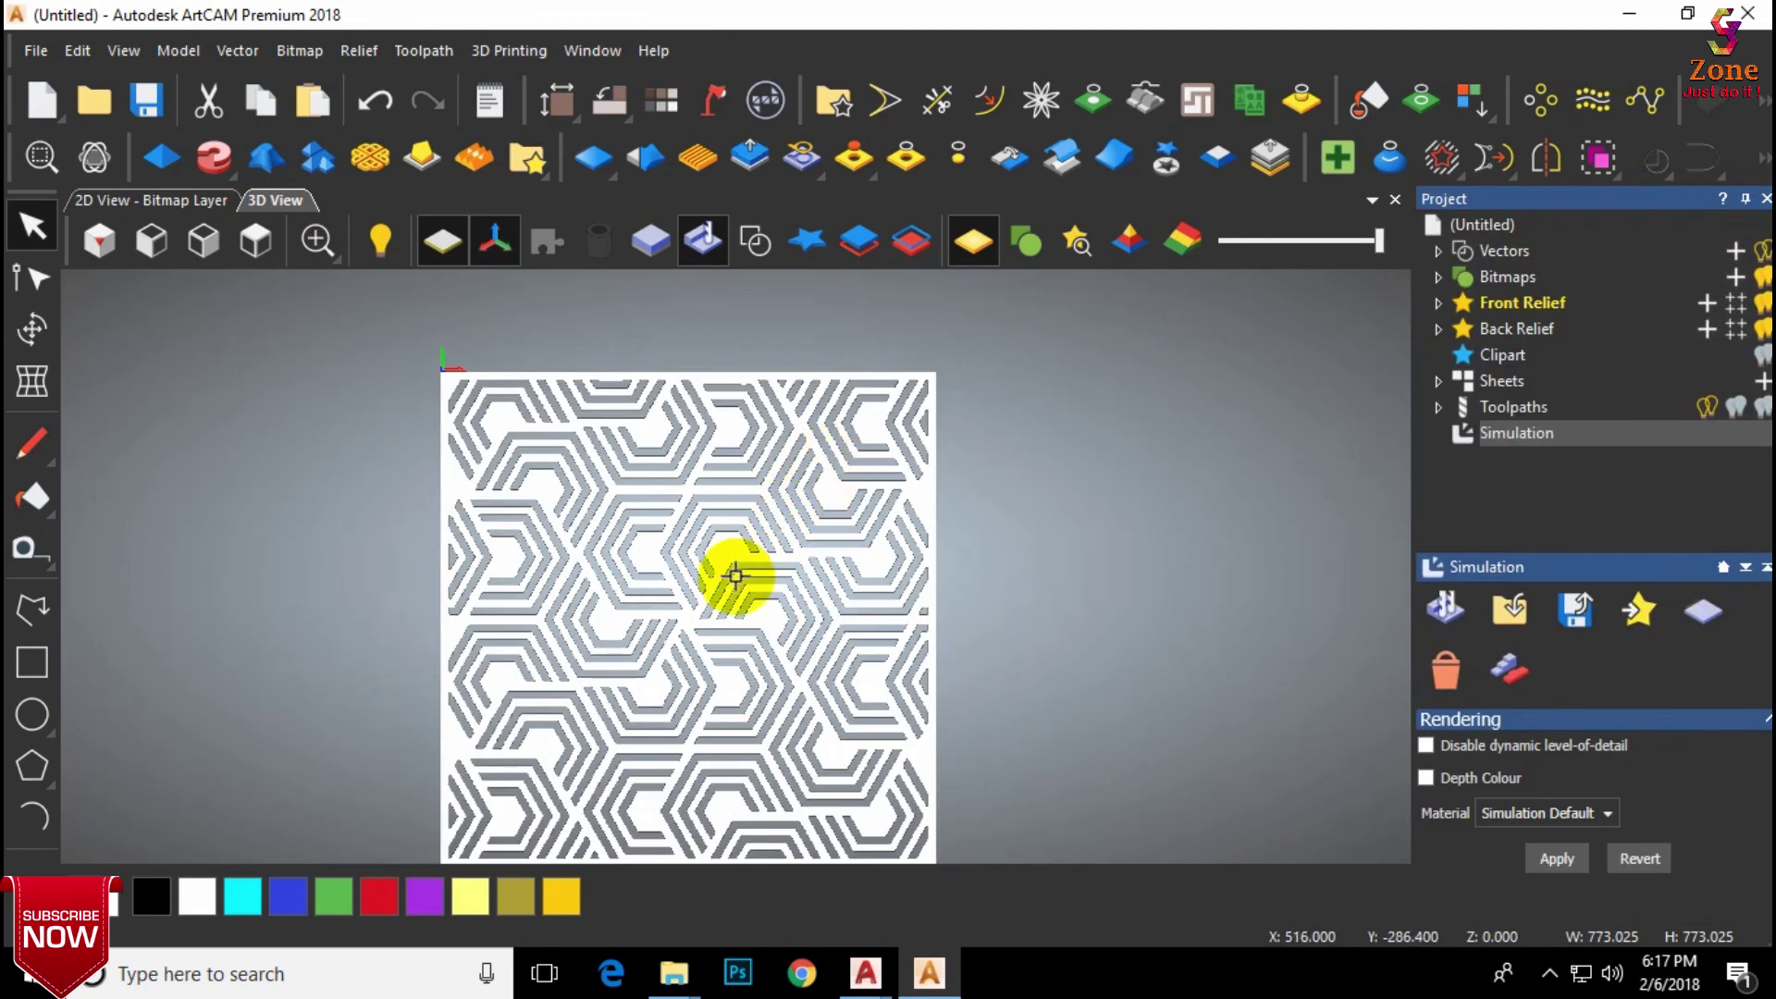
pyautogui.scroll(1, 593, 653)
pyautogui.scroll(1, 593, 653)
pyautogui.moveTo(780, 654); pyautogui.dragTo(860, 567)
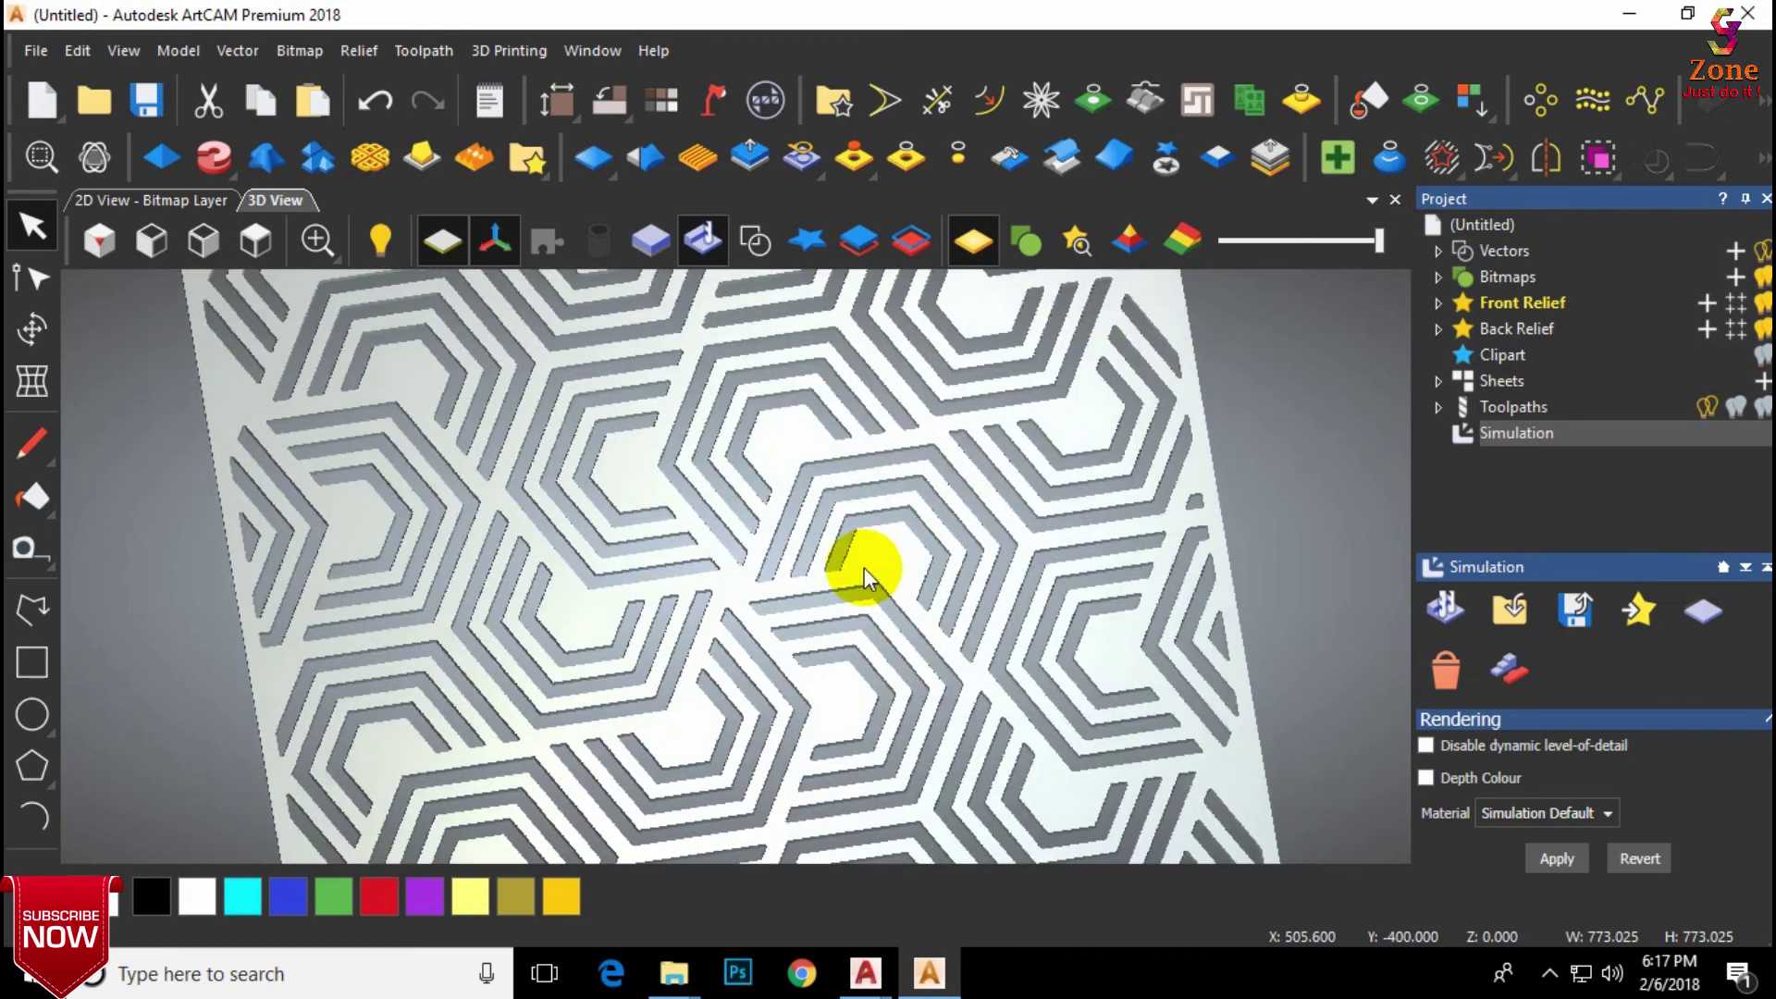
pyautogui.click(250, 242)
pyautogui.scroll(1, 749, 490)
pyautogui.scroll(-2, 759, 530)
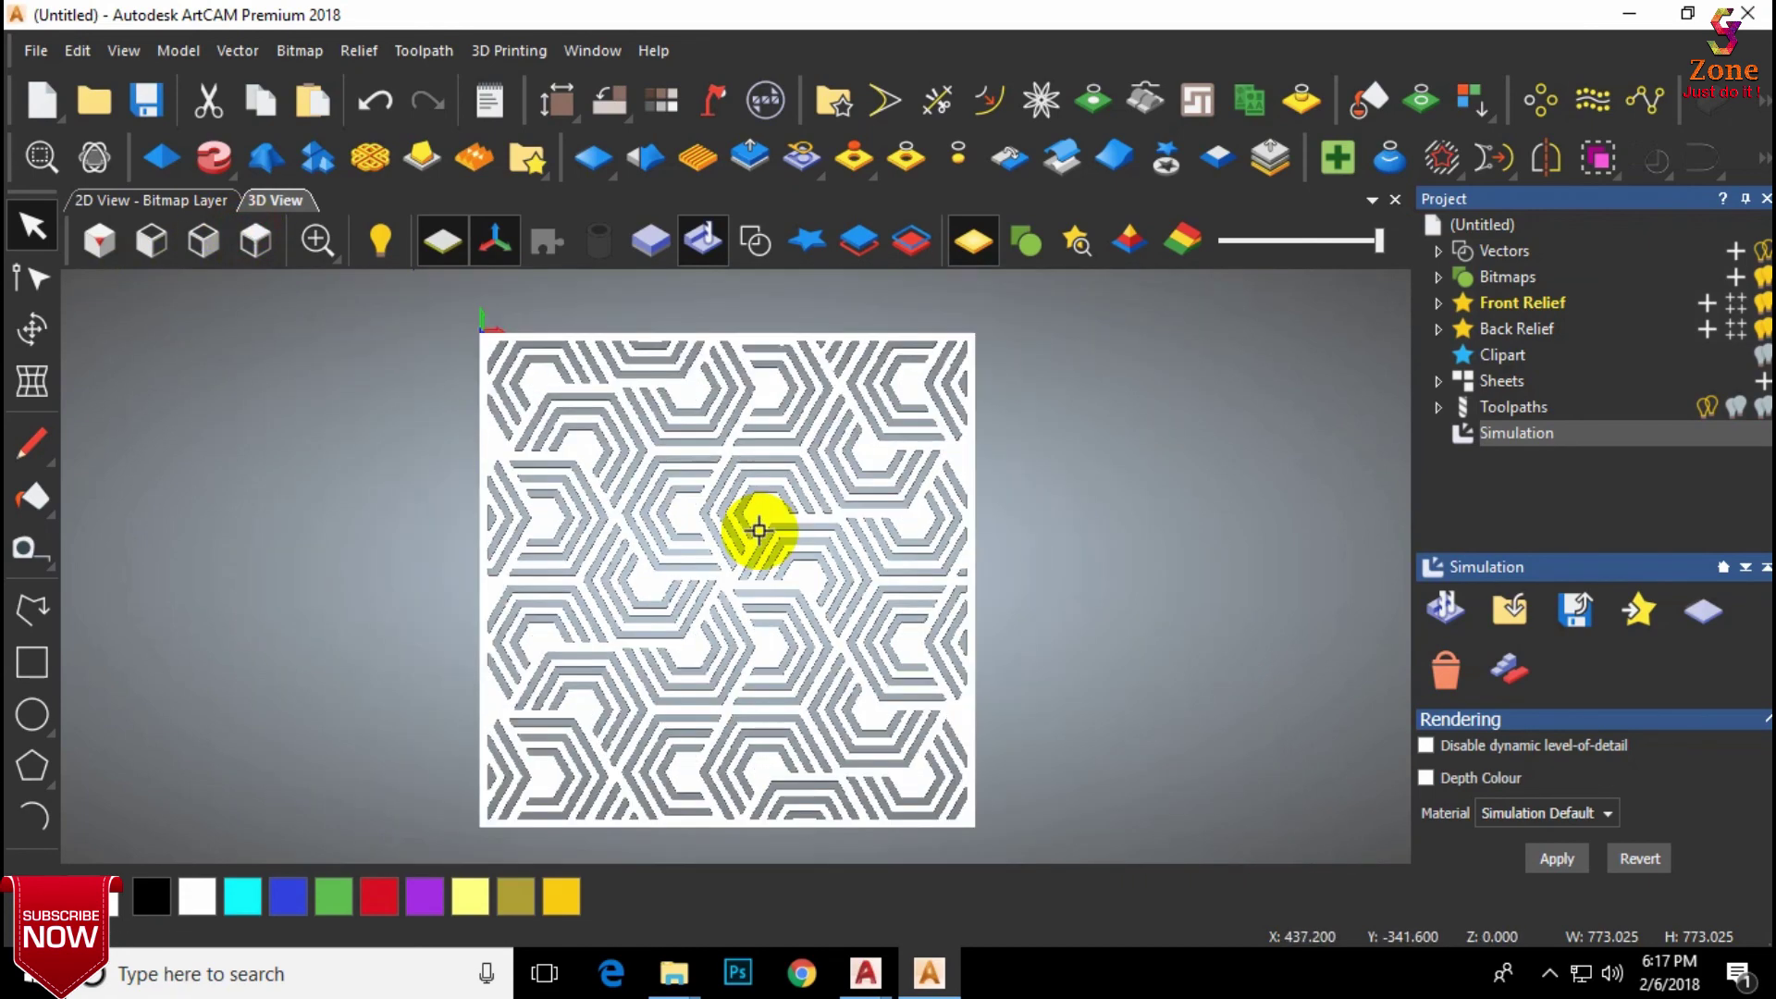